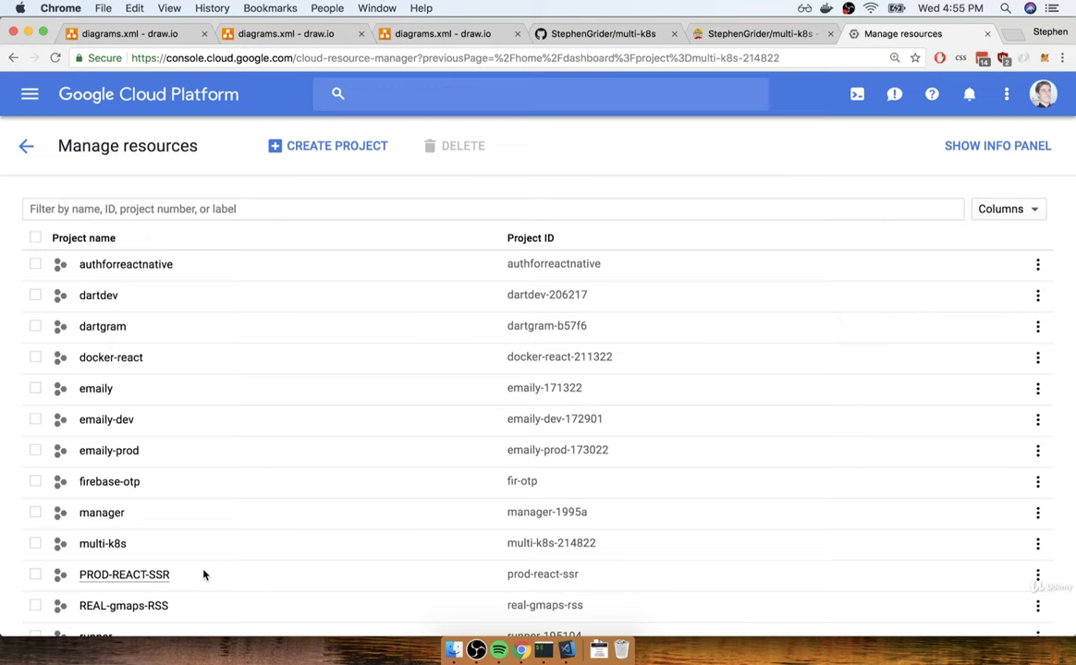
# - Create a new project named multi-k8s from the project chooser and dismiss the Access Forbidden notice
pyautogui.click(26, 142)
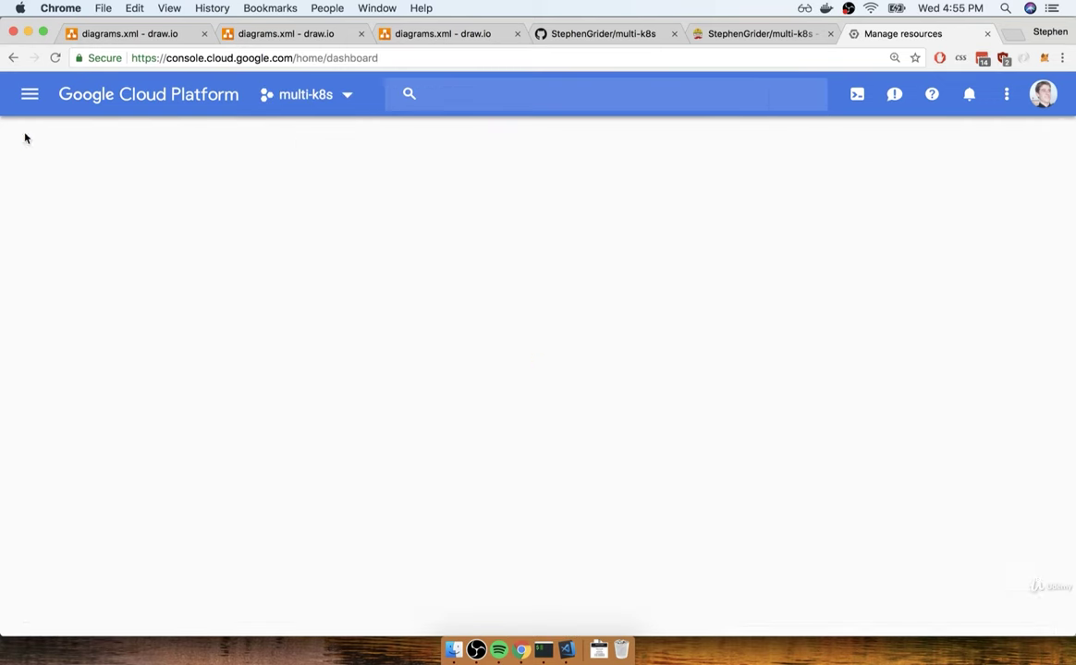
pyautogui.click(305, 95)
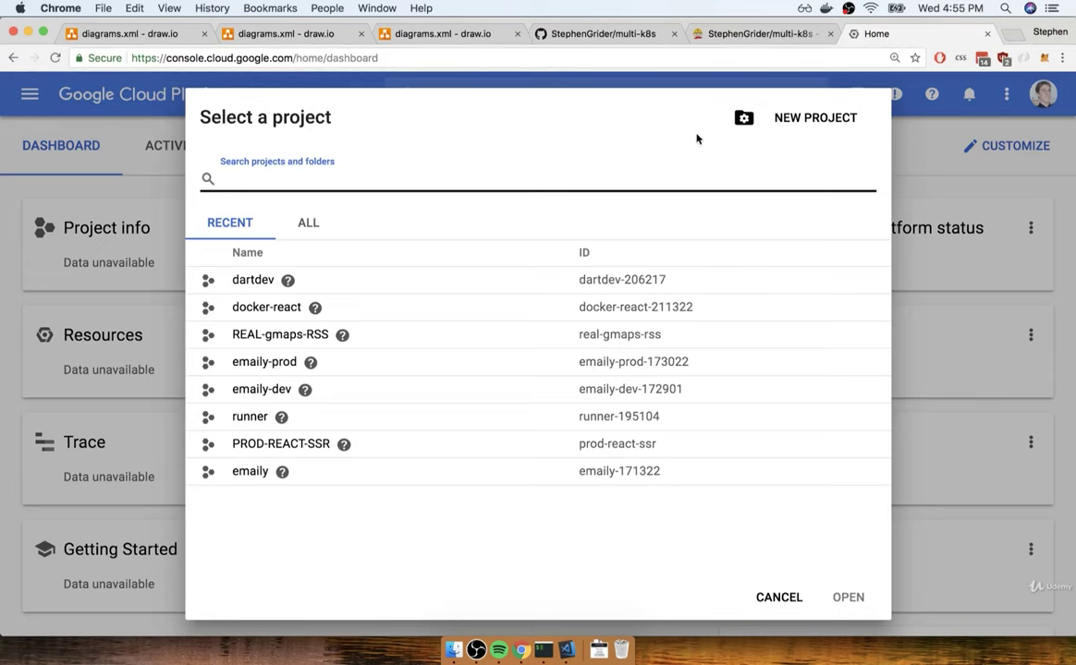
pyautogui.click(781, 598)
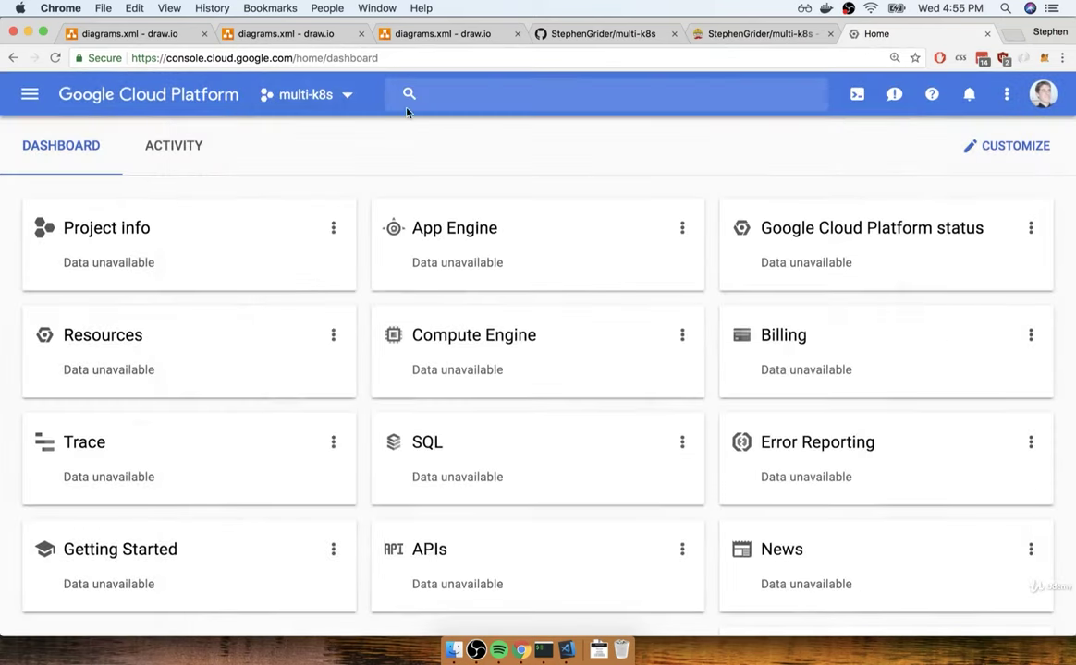
pyautogui.click(305, 94)
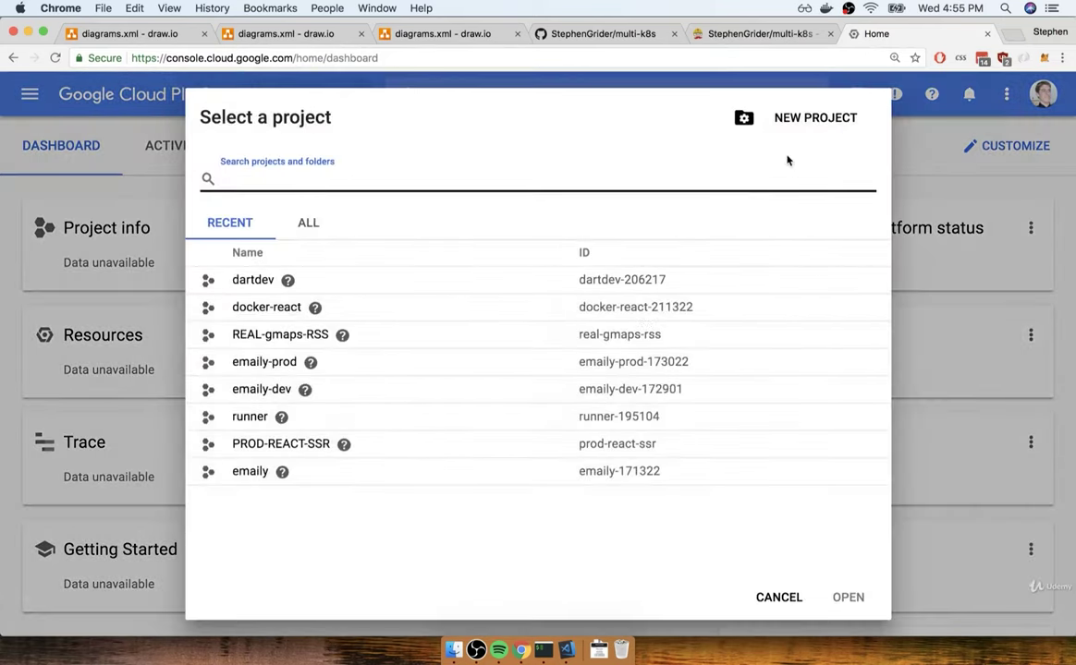
pyautogui.click(835, 122)
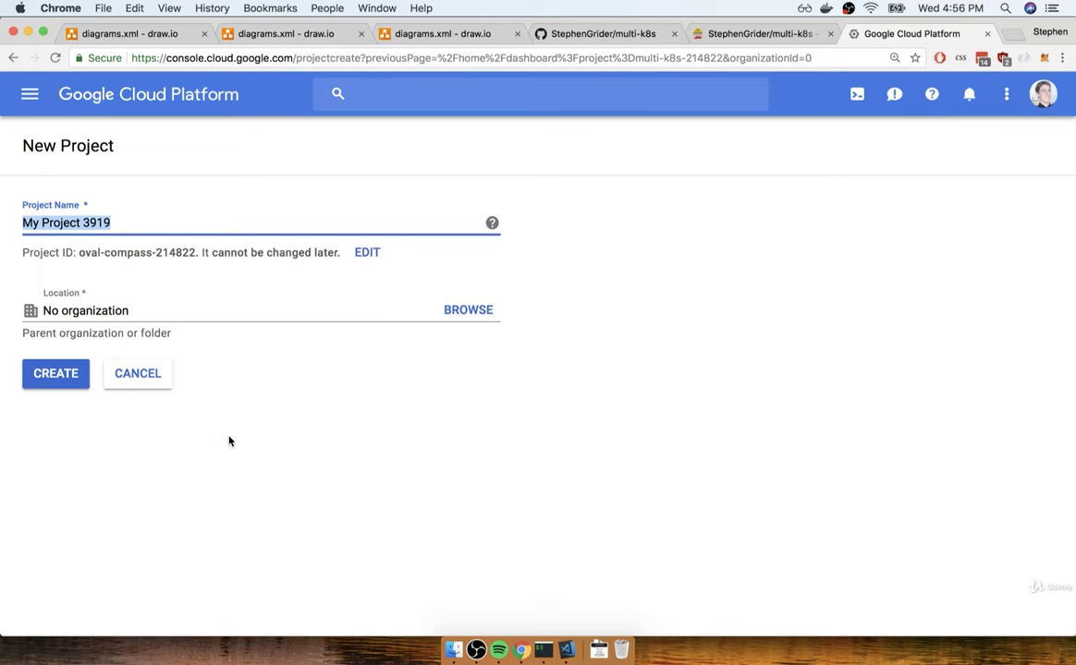
pyautogui.press('super+equal')
pyautogui.press('super+equal')
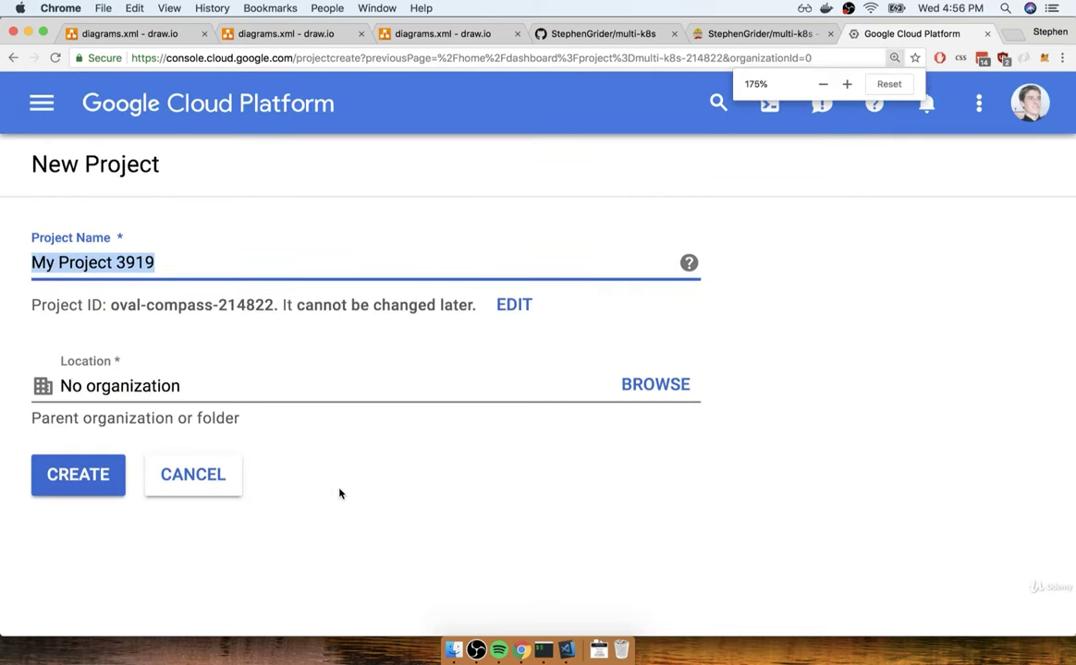
pyautogui.write('multi-k8s')
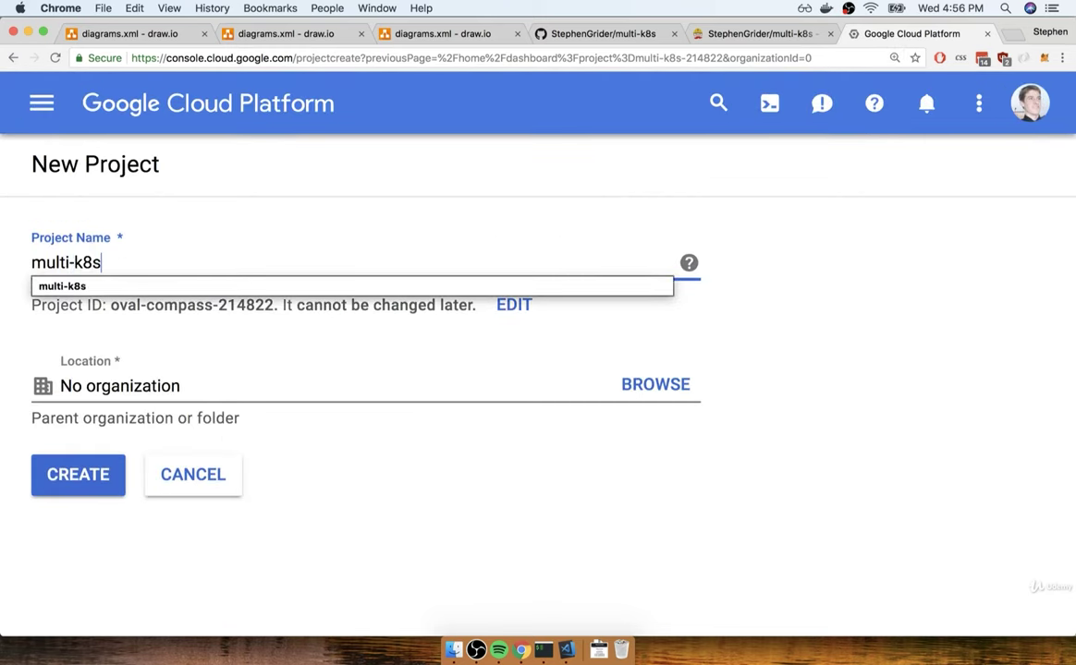
pyautogui.click(541, 547)
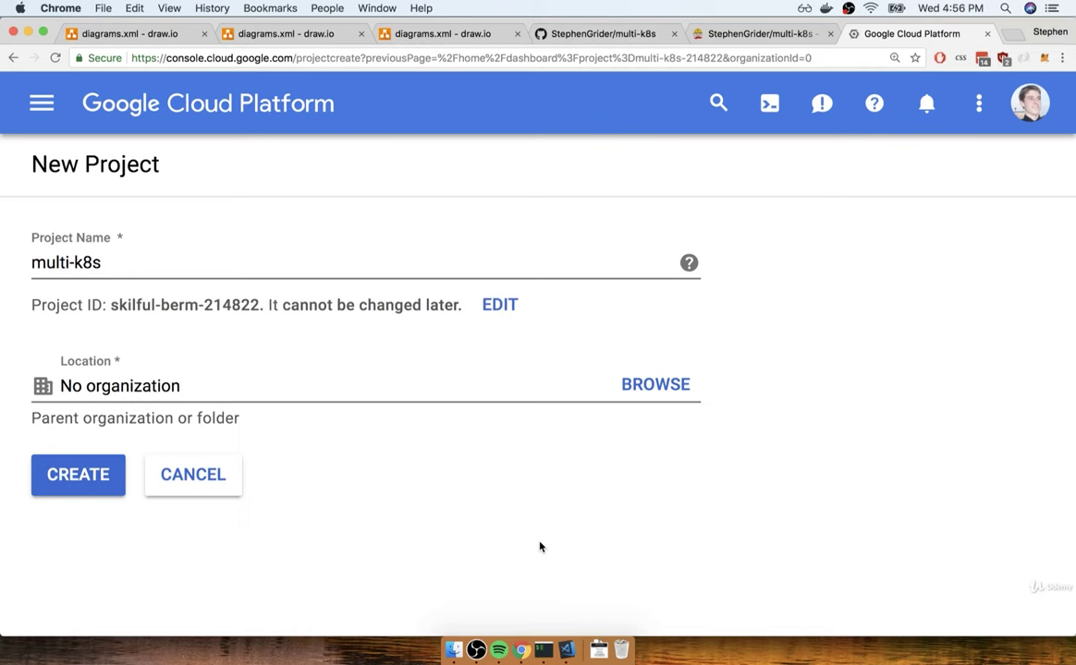
pyautogui.click(85, 474)
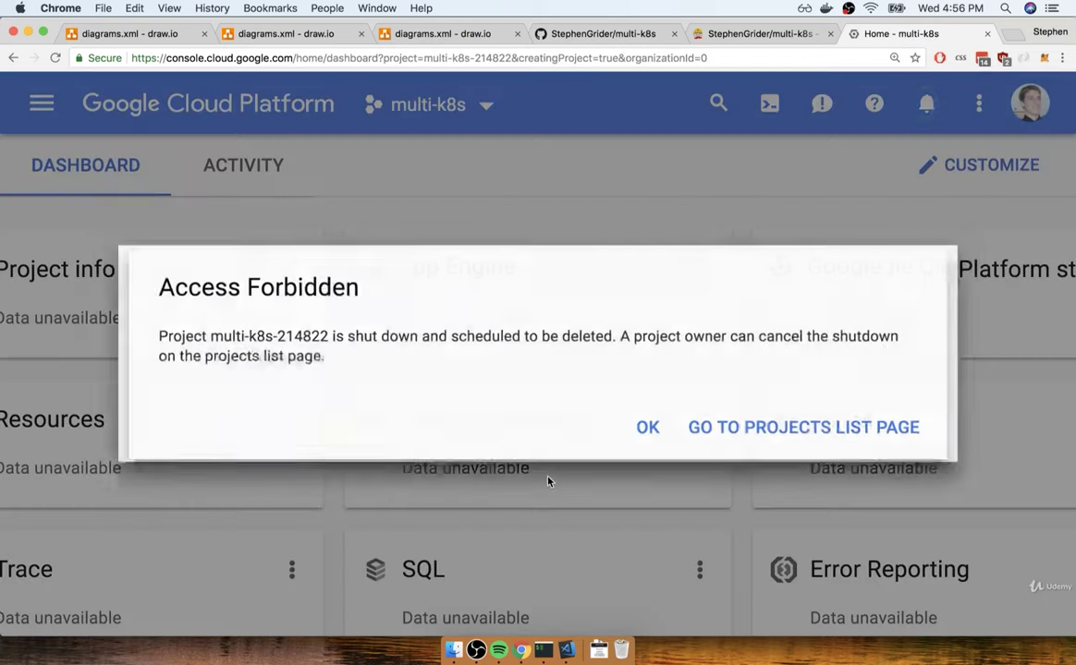
pyautogui.click(649, 430)
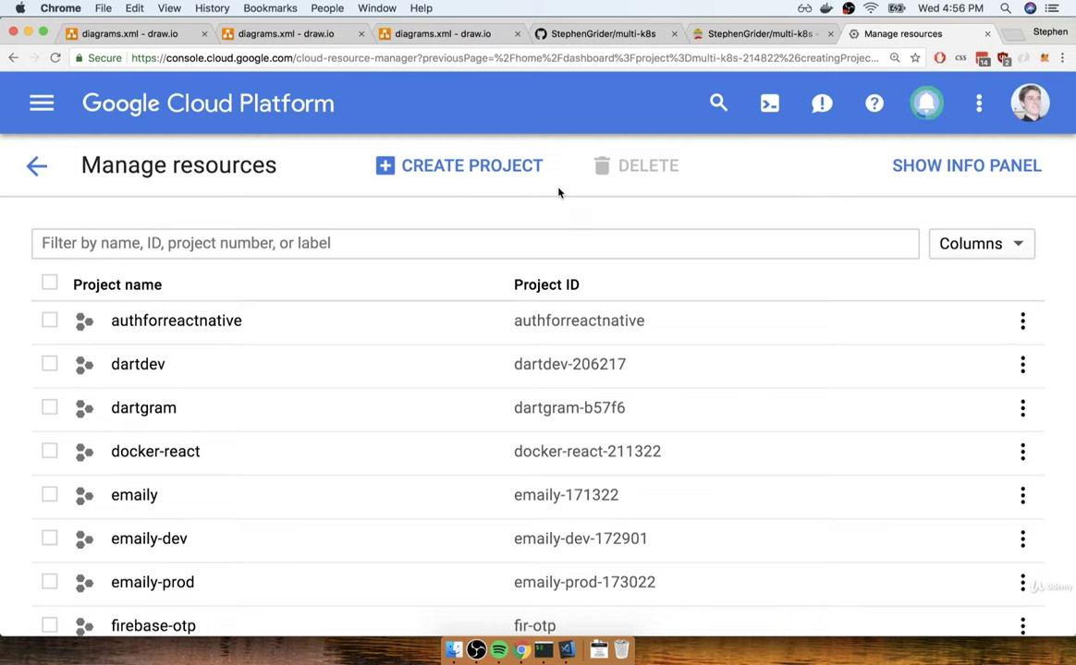
# - Check the project-creation notifications, then bring up the dartdev project's home dashboard
pyautogui.click(929, 106)
pyautogui.click(927, 105)
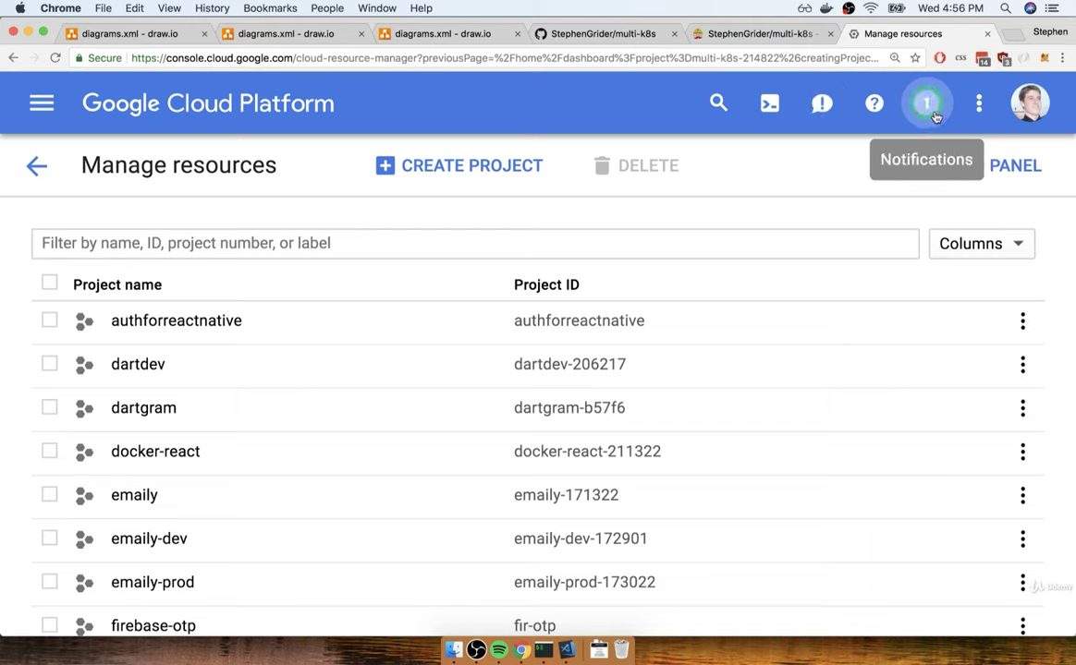
pyautogui.press('super+Tab')
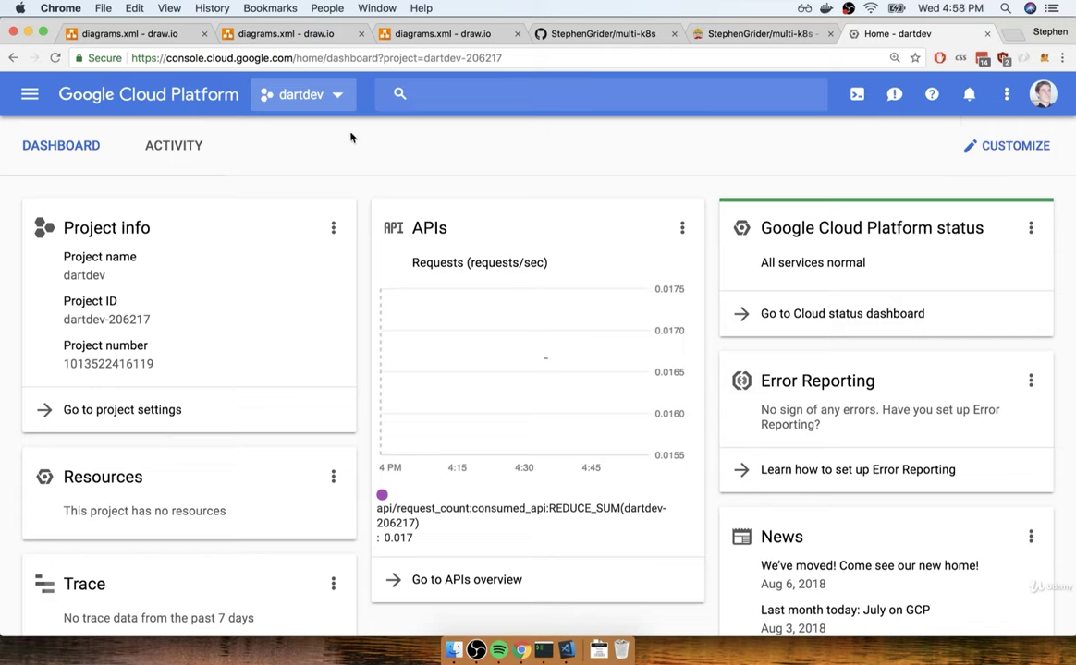
# - Switch to the multi-k8s project dashboard, then show the diagrams.xml draw.io tab
pyautogui.click(295, 99)
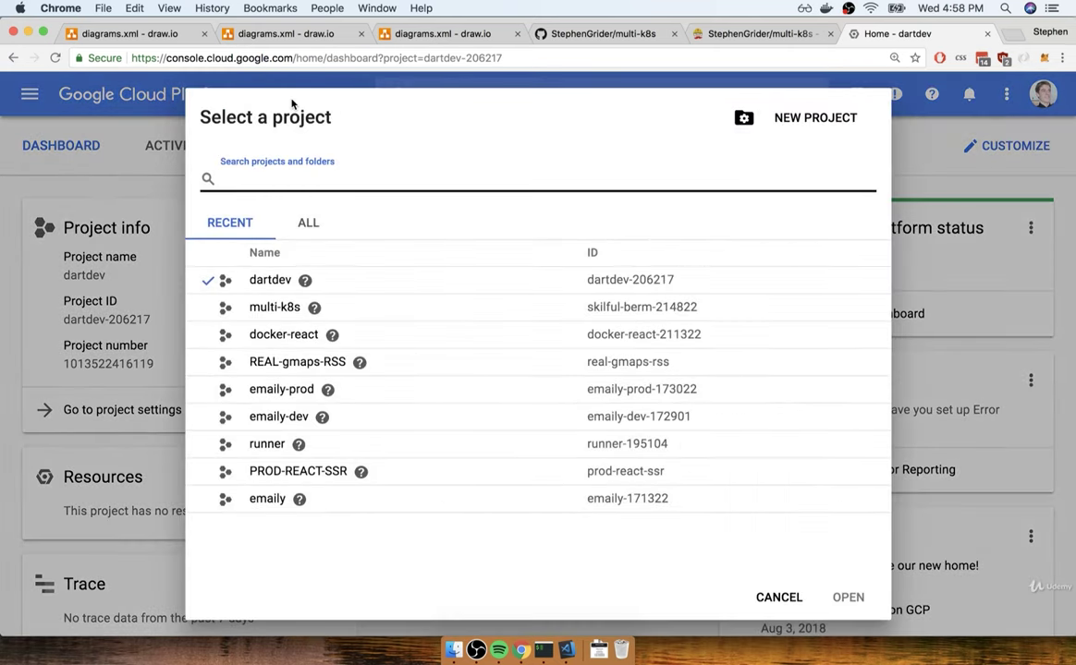
pyautogui.click(274, 311)
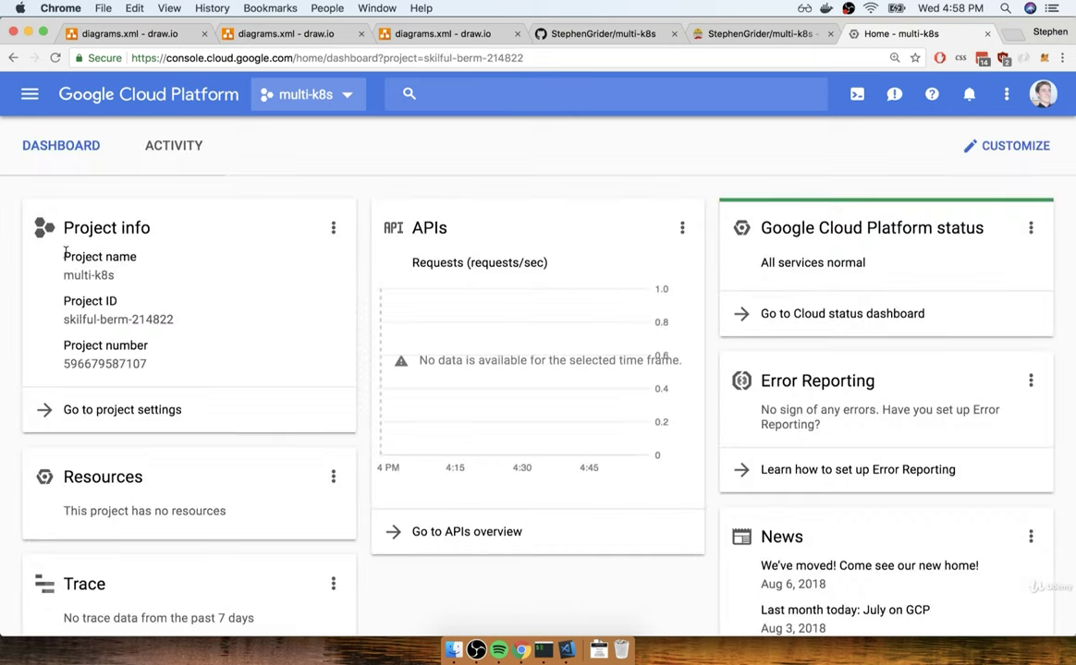
pyautogui.moveTo(61, 253); pyautogui.dragTo(133, 285)
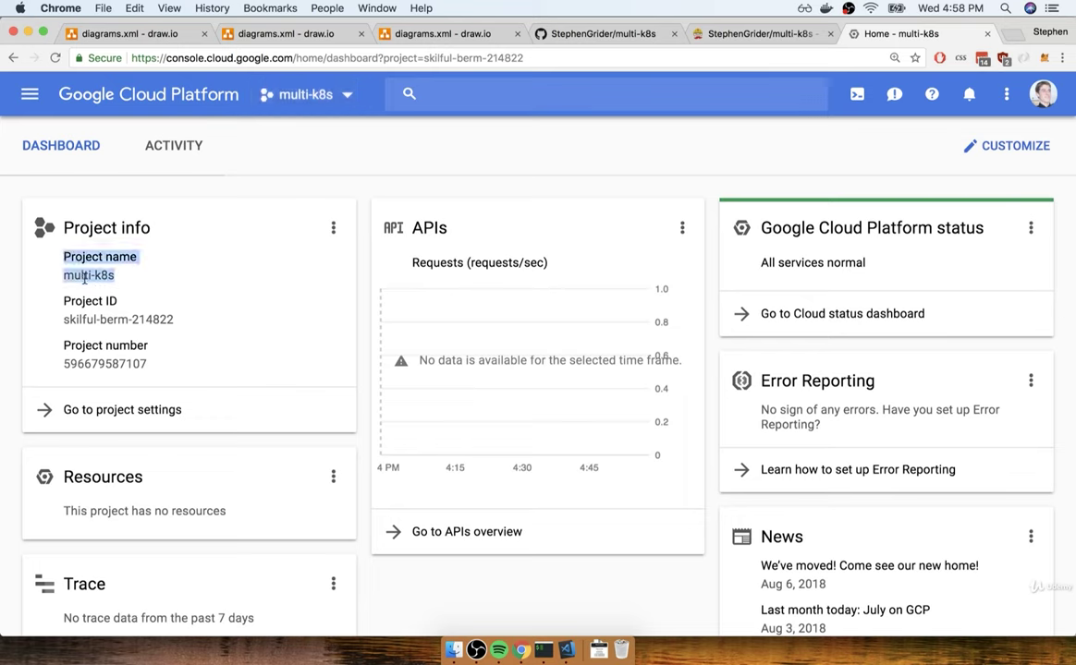
pyautogui.click(147, 280)
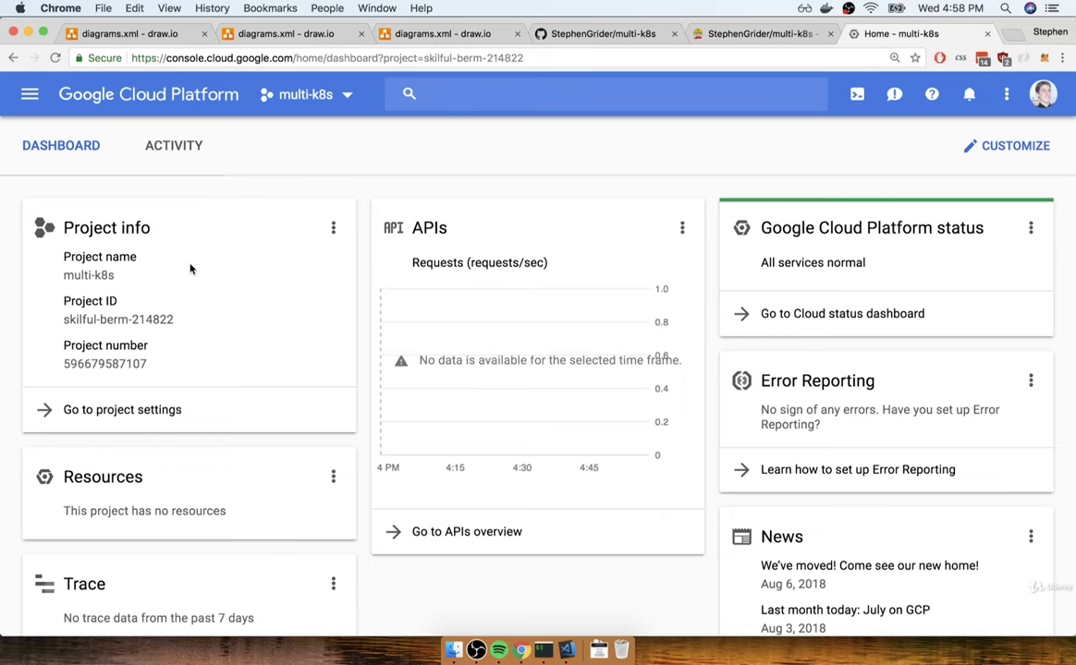
pyautogui.click(397, 34)
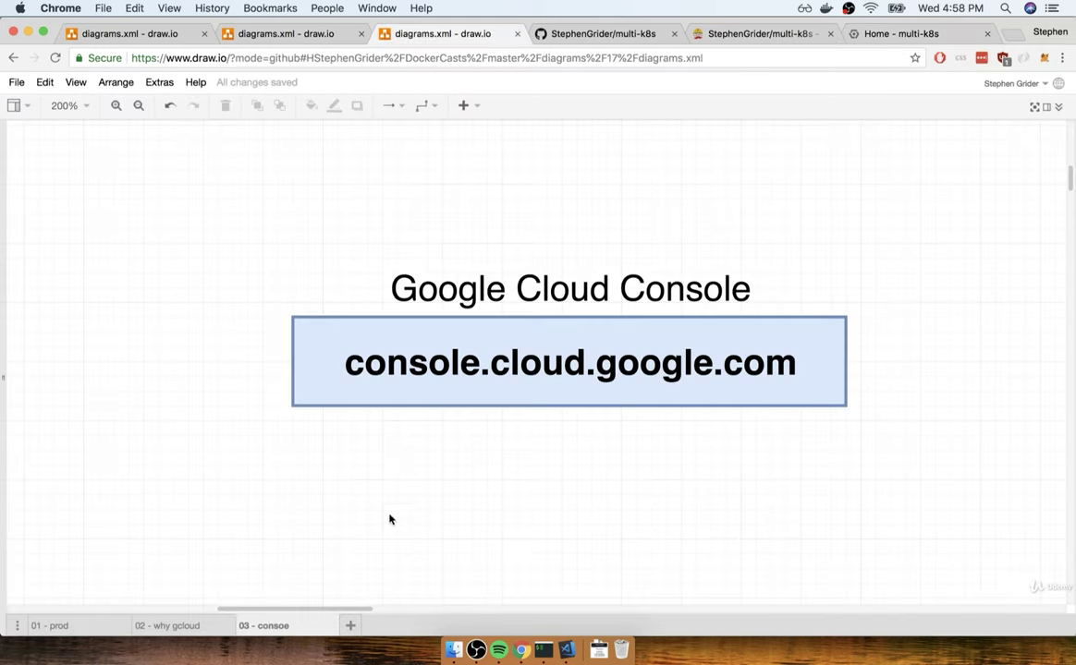
# - Show the 01 - prod page's Enable billing step, then return to the Home - multi-k8s tab
pyautogui.click(50, 625)
pyautogui.click(424, 440)
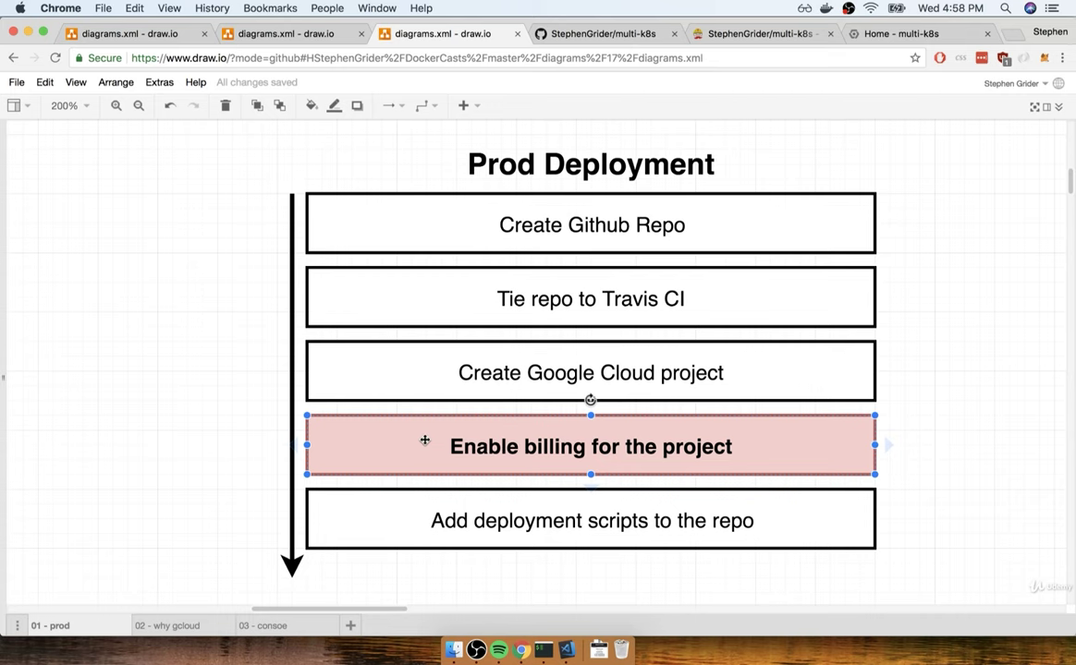
pyautogui.click(864, 31)
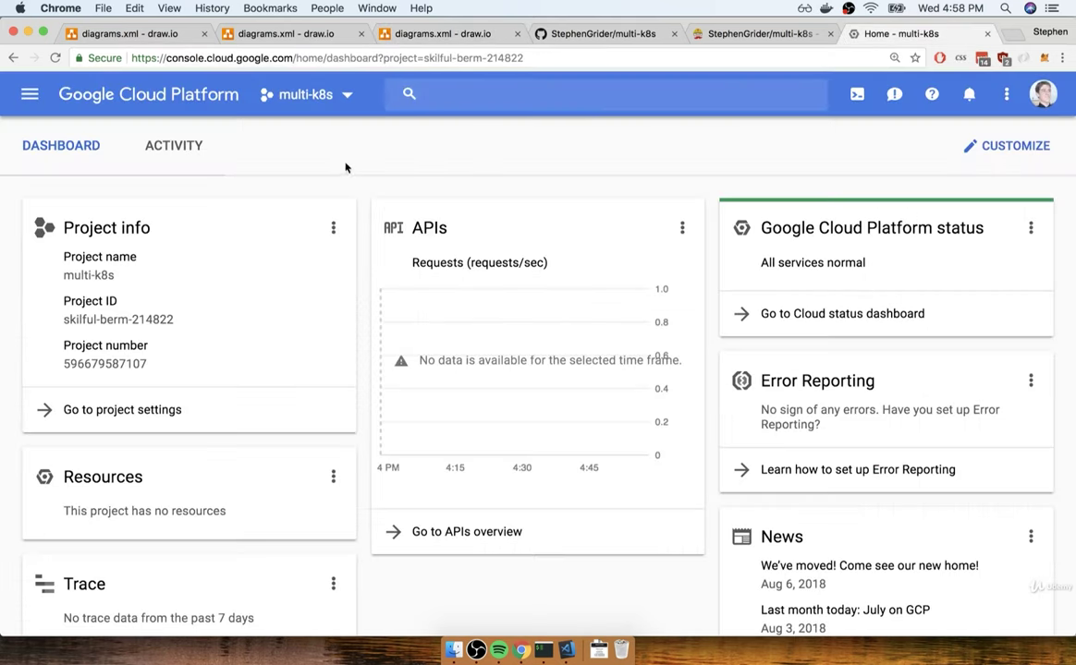
# - Open the multi-k8s Billing page from the navigation menu, showing no linked account
pyautogui.click(31, 96)
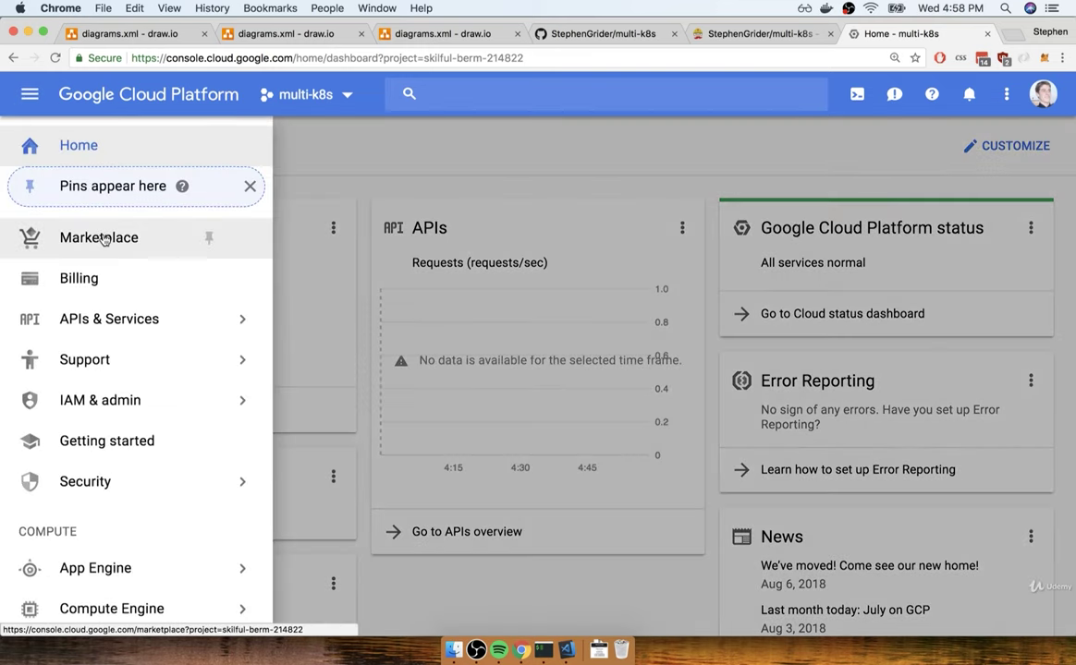
pyautogui.click(99, 285)
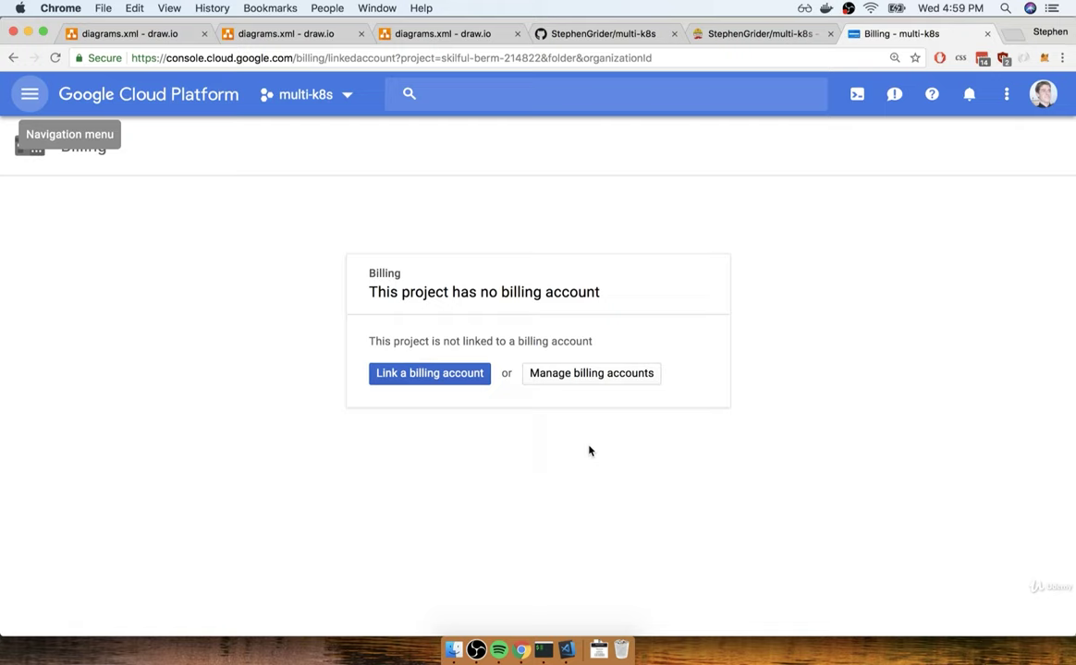
# - Set Firebase Payment as the billing account for the multi-k8s project
pyautogui.click(415, 379)
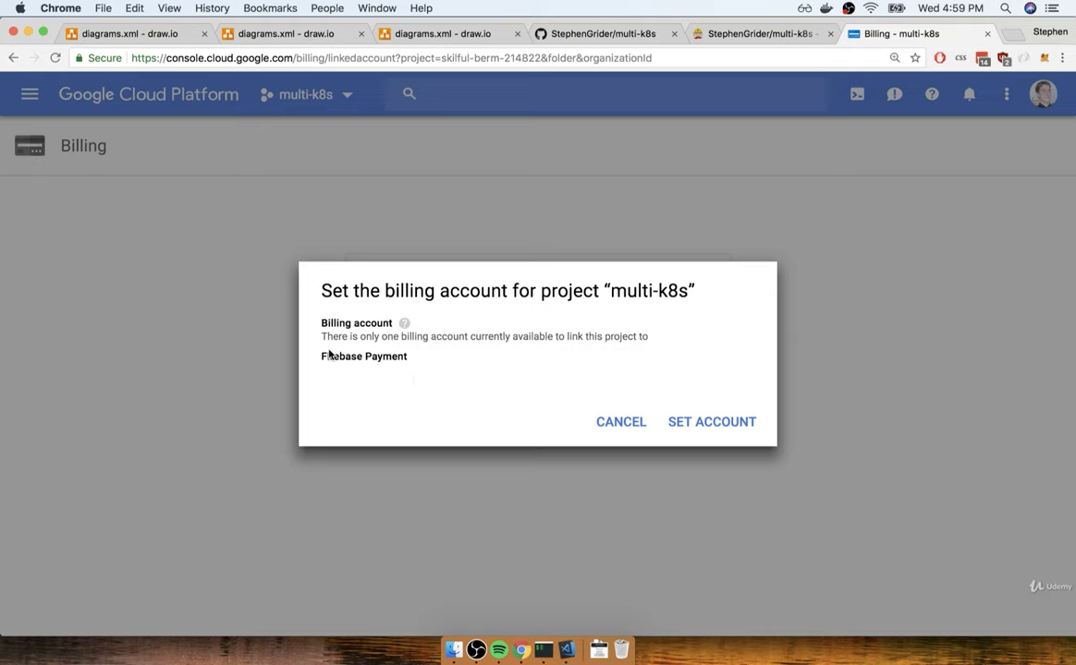
pyautogui.moveTo(322, 359); pyautogui.dragTo(427, 372)
pyautogui.click(505, 391)
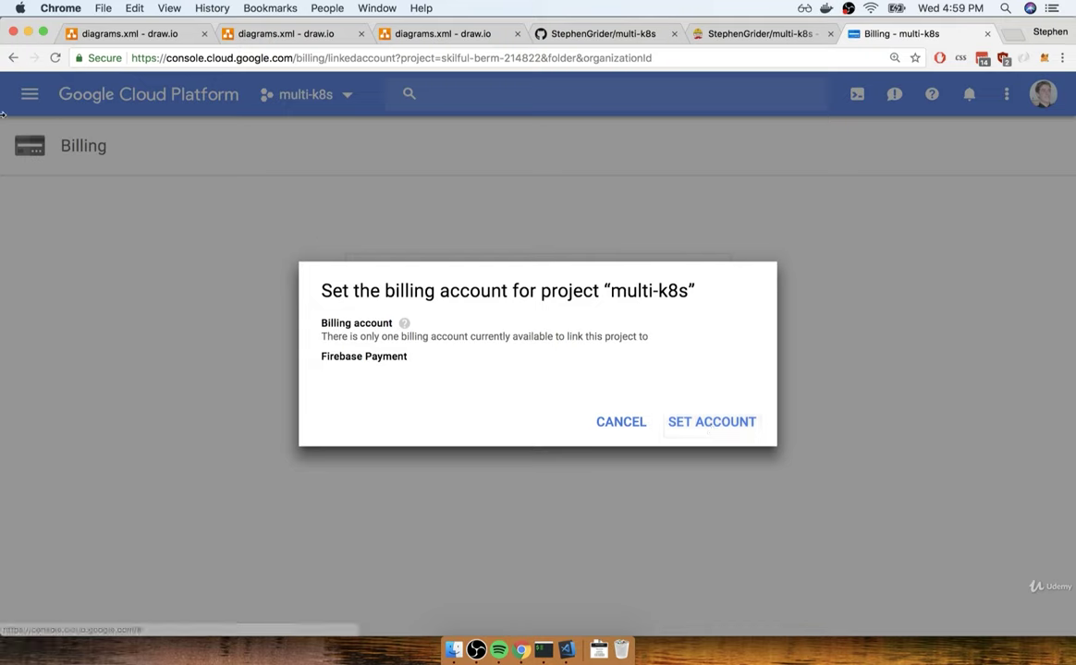
pyautogui.click(726, 427)
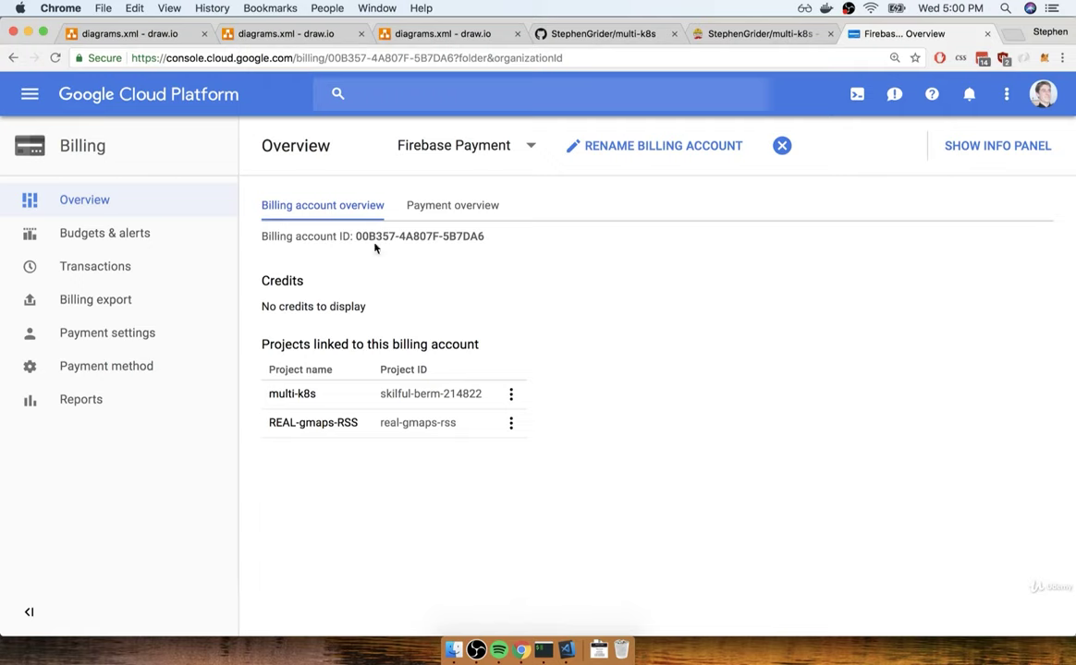
# - Open Kubernetes Engine from the COMPUTE group of the navigation menu
pyautogui.click(31, 96)
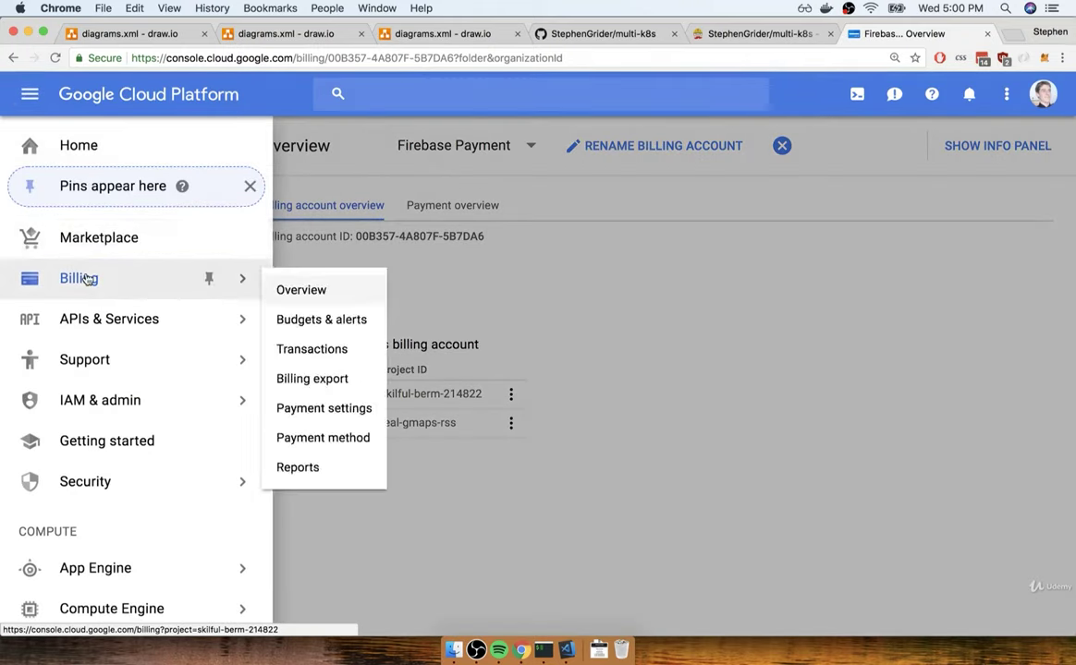
pyautogui.scroll(-5, 56, 286)
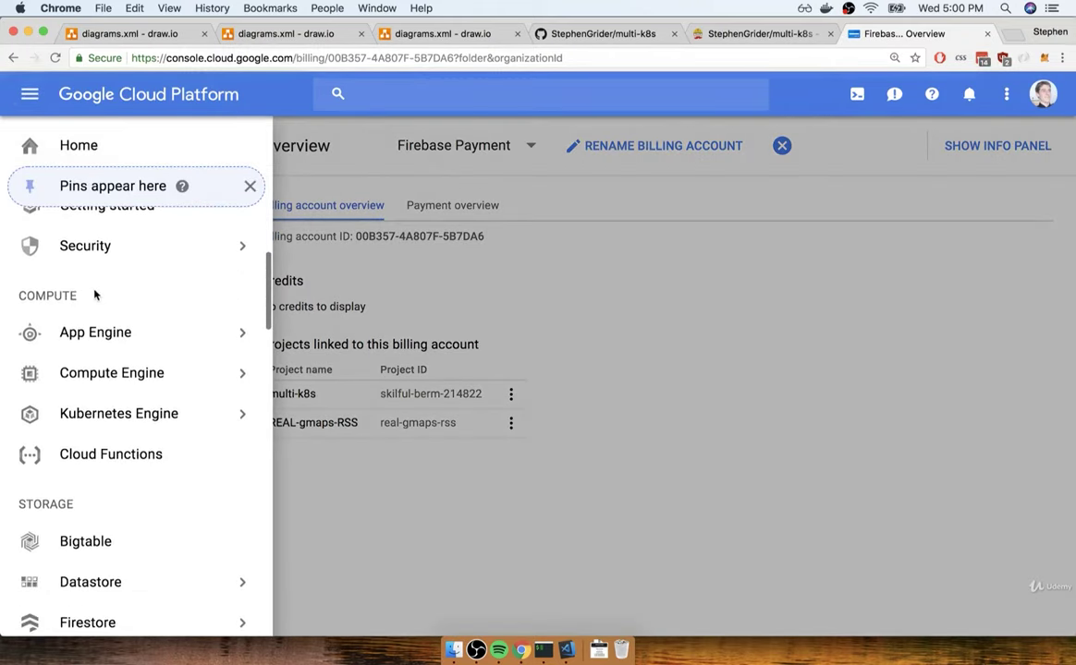
pyautogui.moveTo(18, 295); pyautogui.dragTo(77, 297)
pyautogui.moveTo(151, 418)
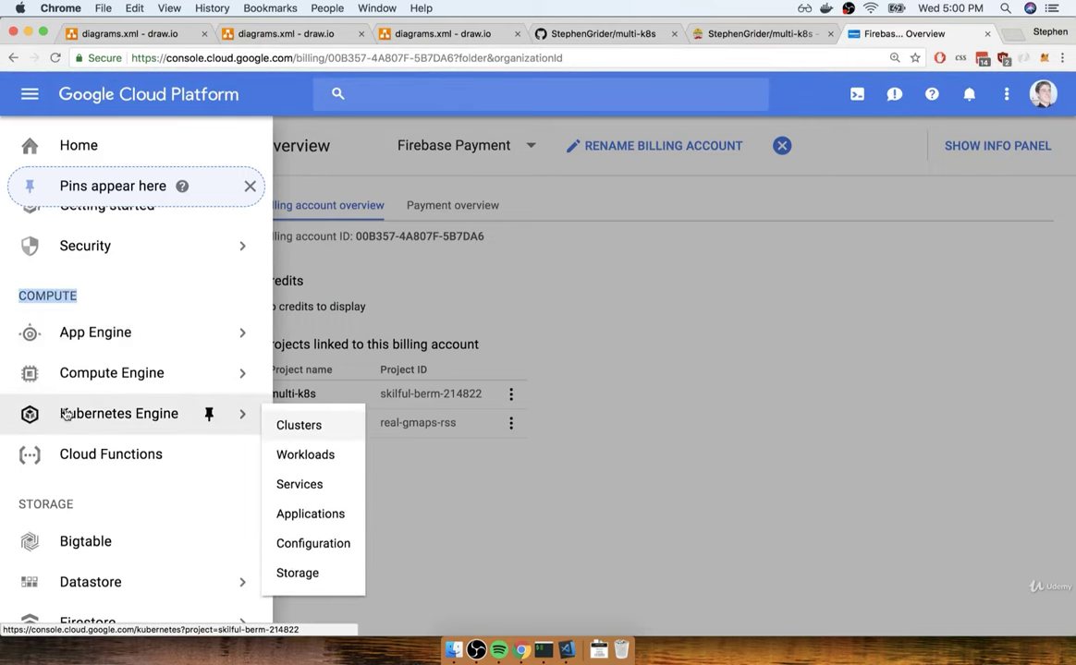
pyautogui.click(152, 418)
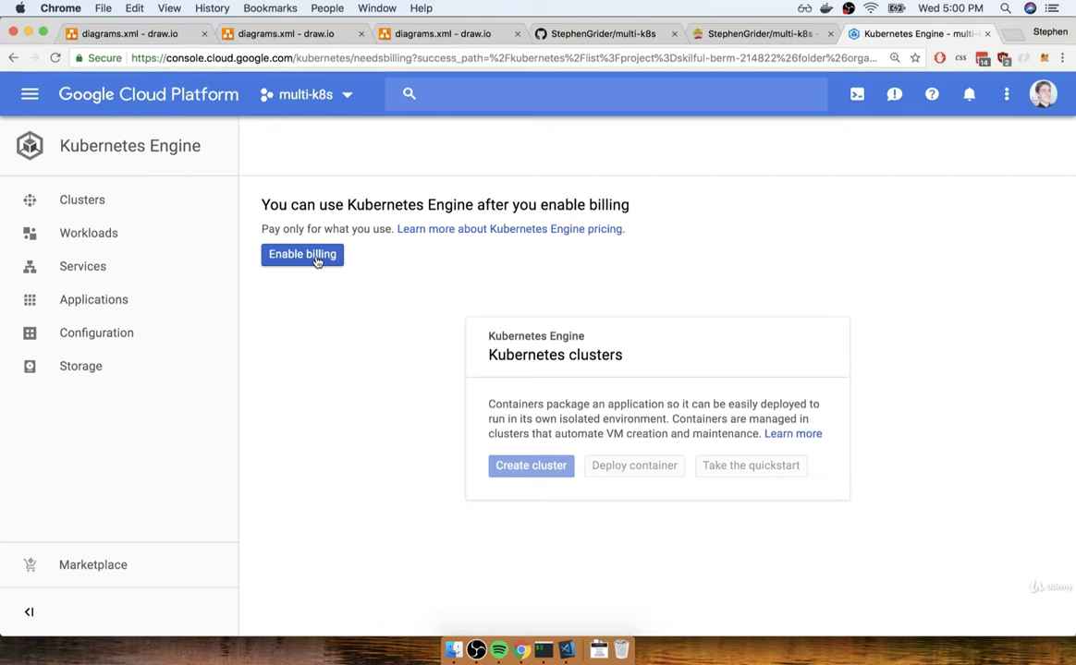
# - Reload the Kubernetes Clusters page until the 'getting ready' banner clears and Create cluster is enabled
pyautogui.click(55, 58)
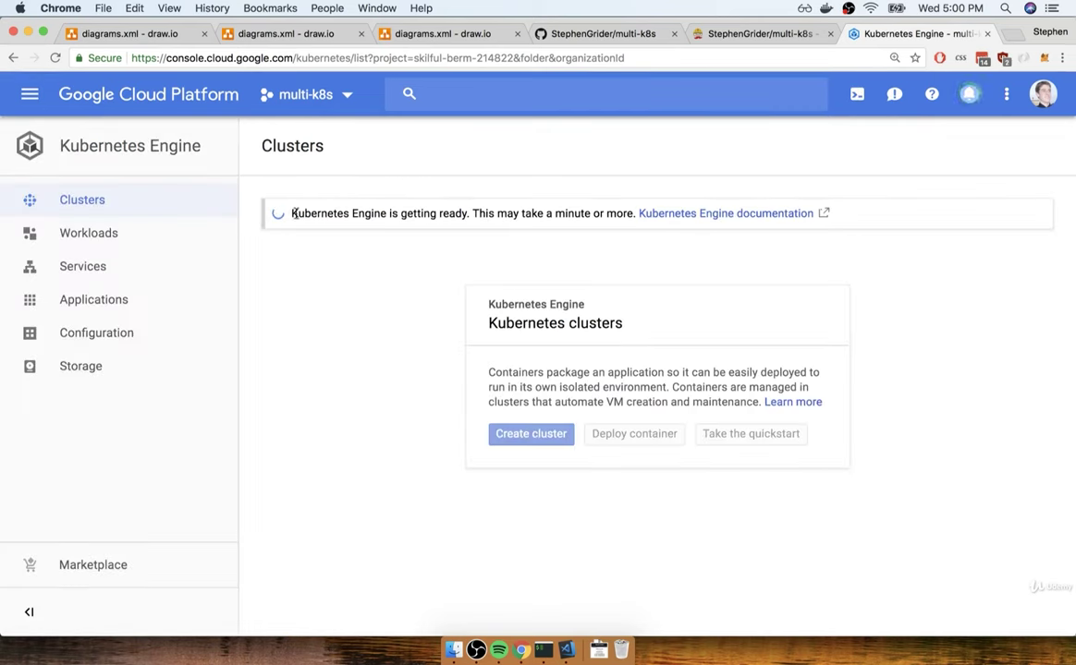
pyautogui.moveTo(292, 214); pyautogui.dragTo(463, 212)
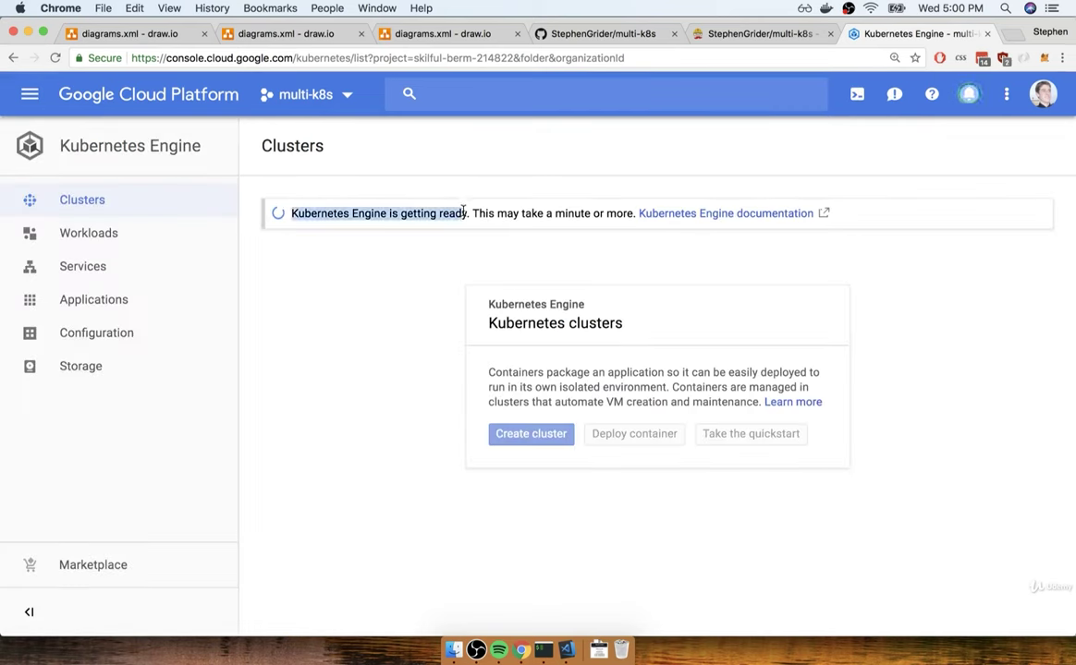
pyautogui.click(463, 211)
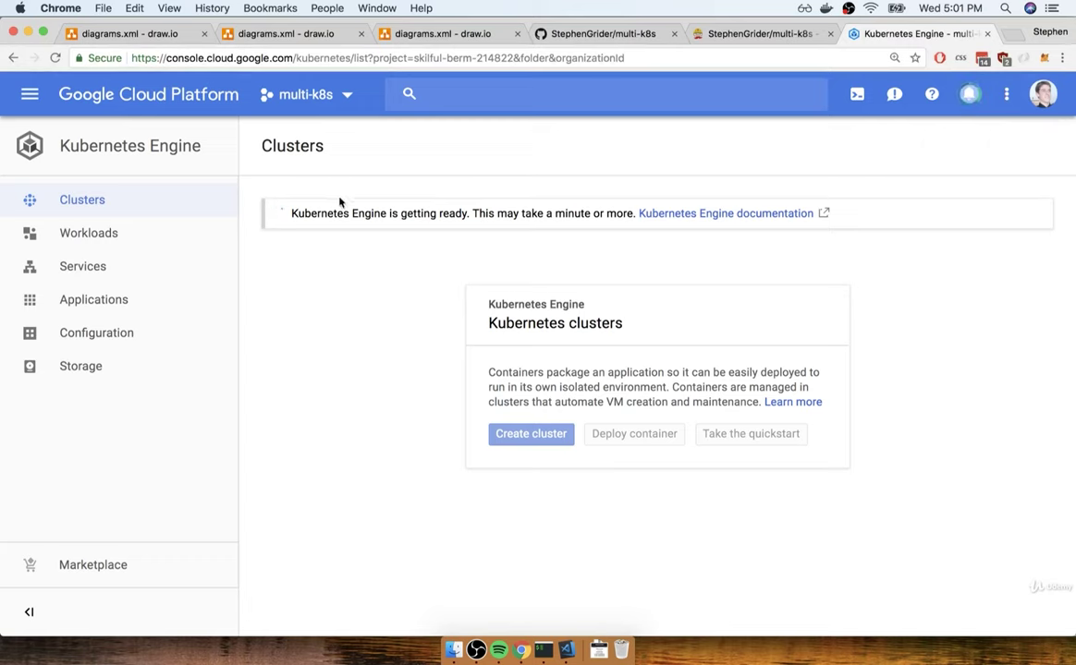
pyautogui.moveTo(293, 211); pyautogui.dragTo(471, 214)
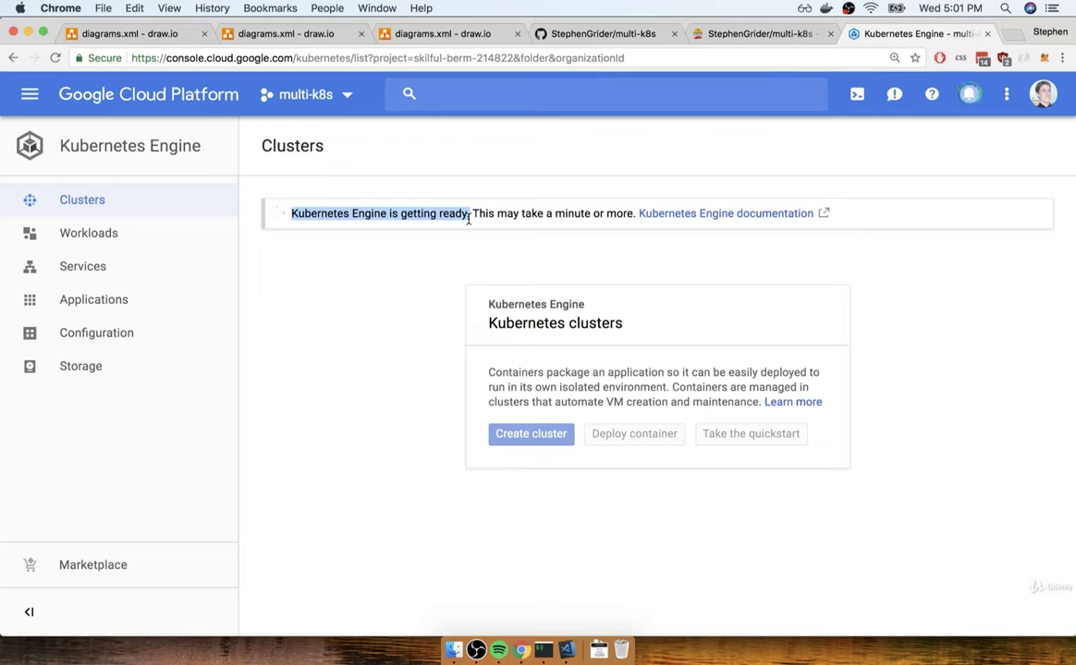
pyautogui.click(469, 219)
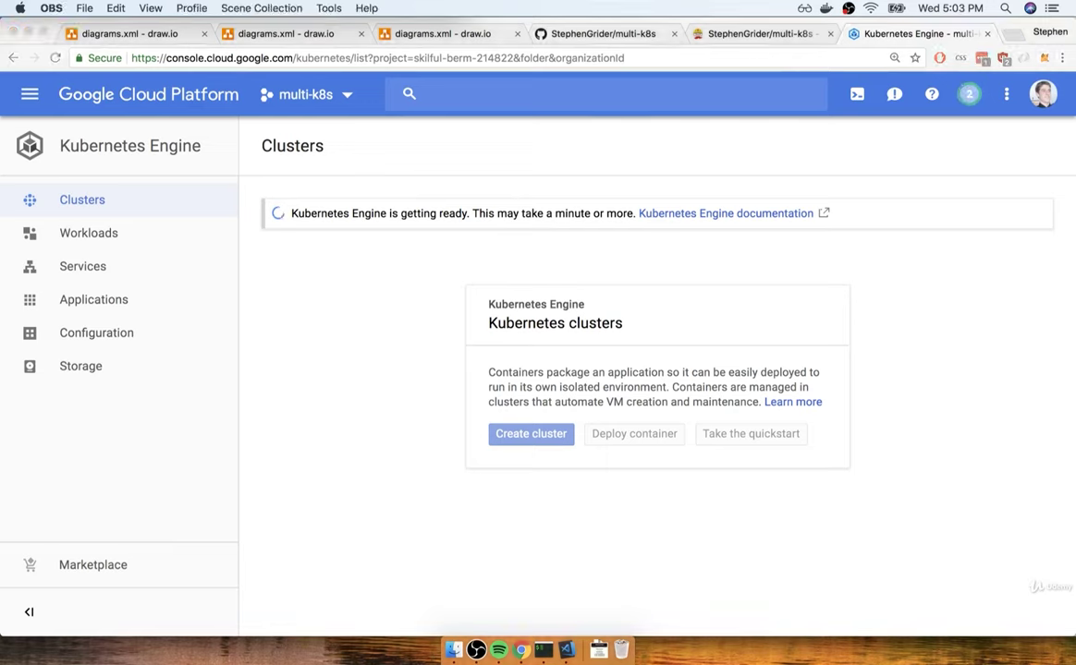
pyautogui.click(407, 333)
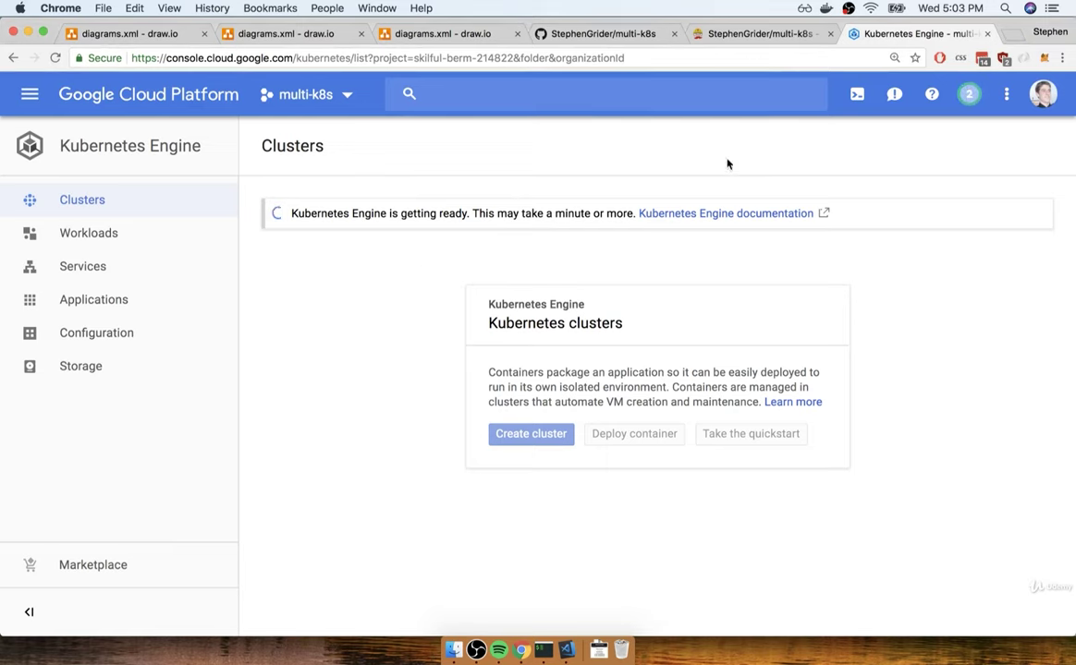
pyautogui.click(54, 58)
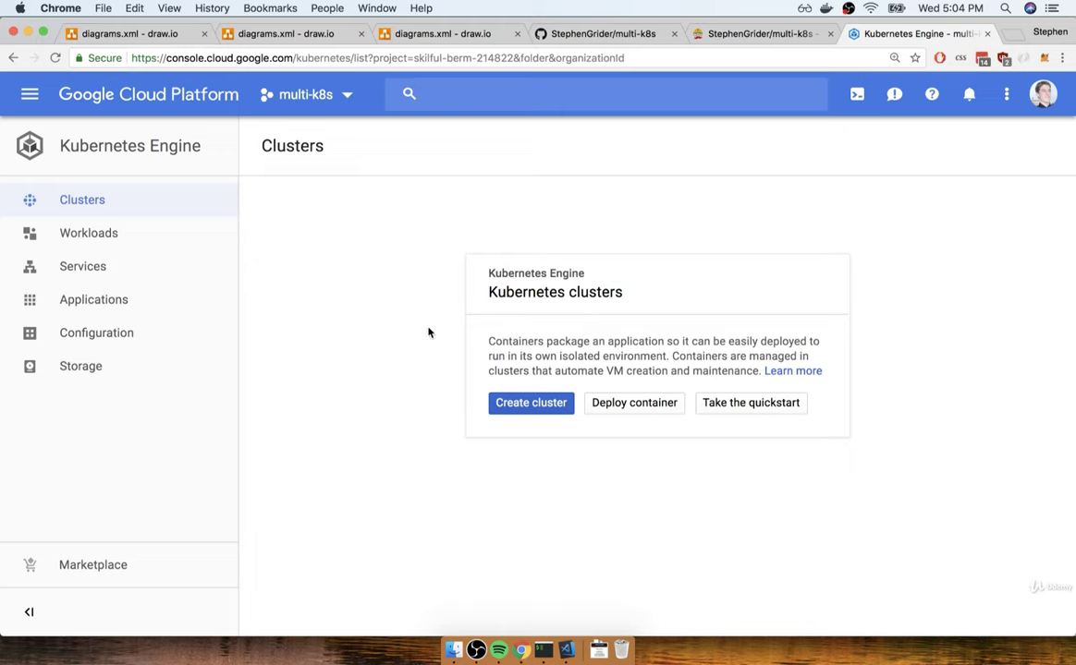
# - Start a new Kubernetes cluster and rename it from cluster-1 to multi-cluster
pyautogui.click(531, 407)
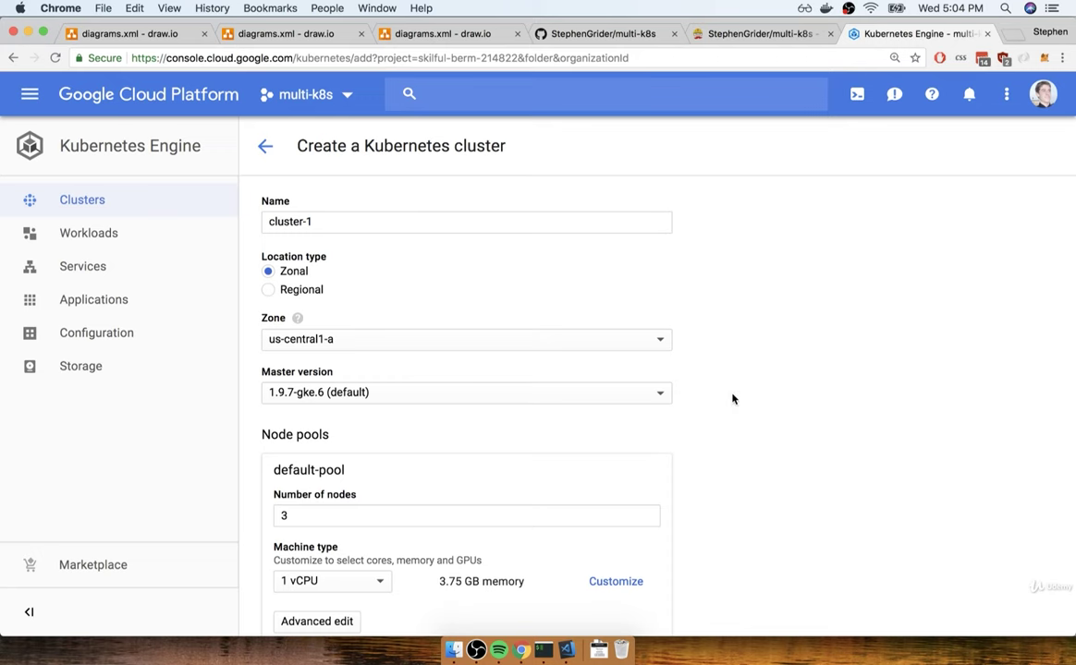
pyautogui.press('super+equal')
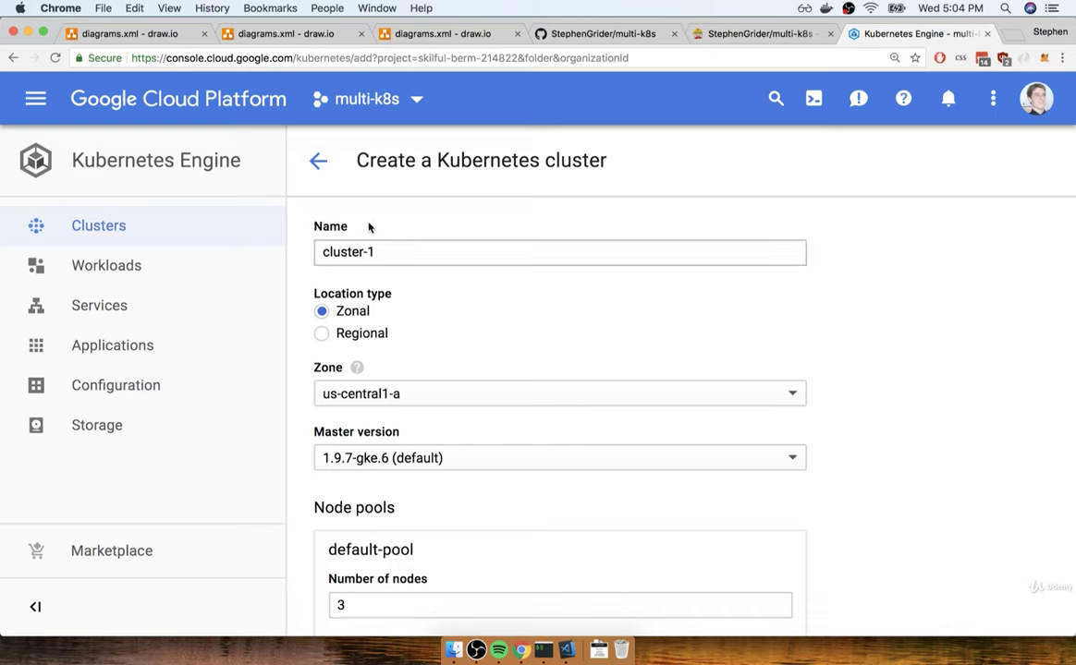
pyautogui.click(421, 252)
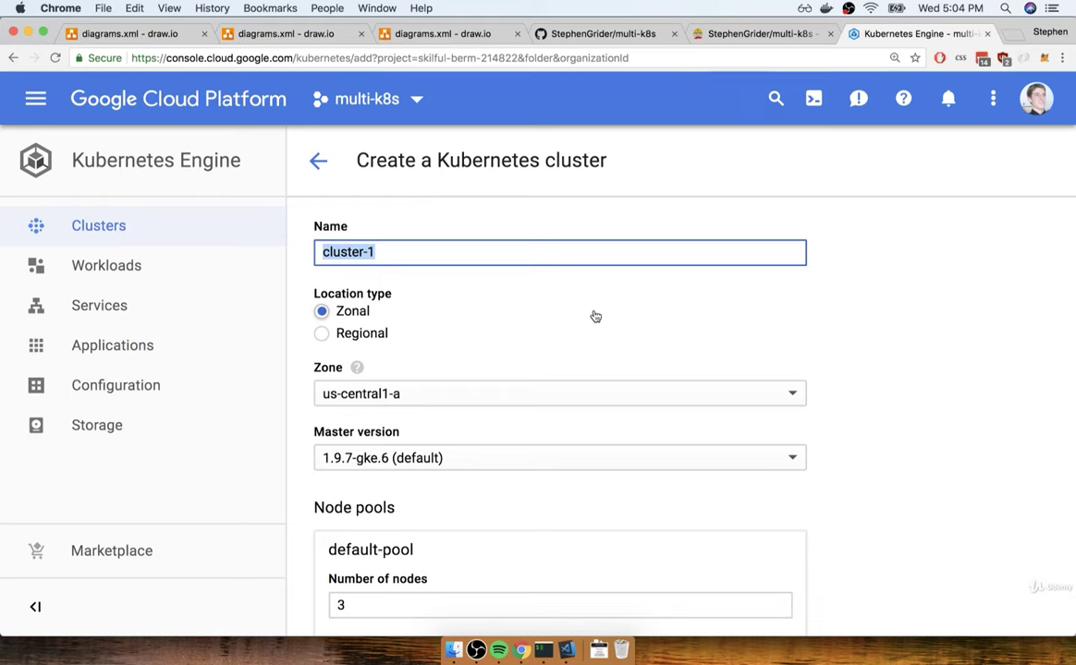
pyautogui.write('k8s-')
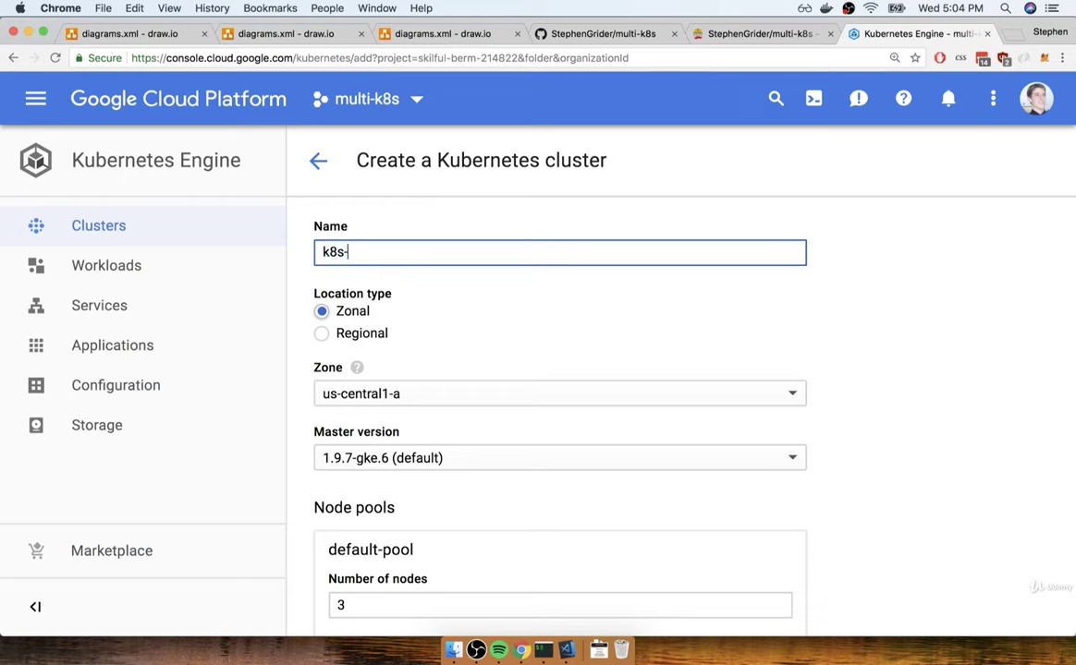
pyautogui.press('BackSpace')
pyautogui.press('BackSpace')
pyautogui.press('BackSpace')
pyautogui.write('multi-cluster')
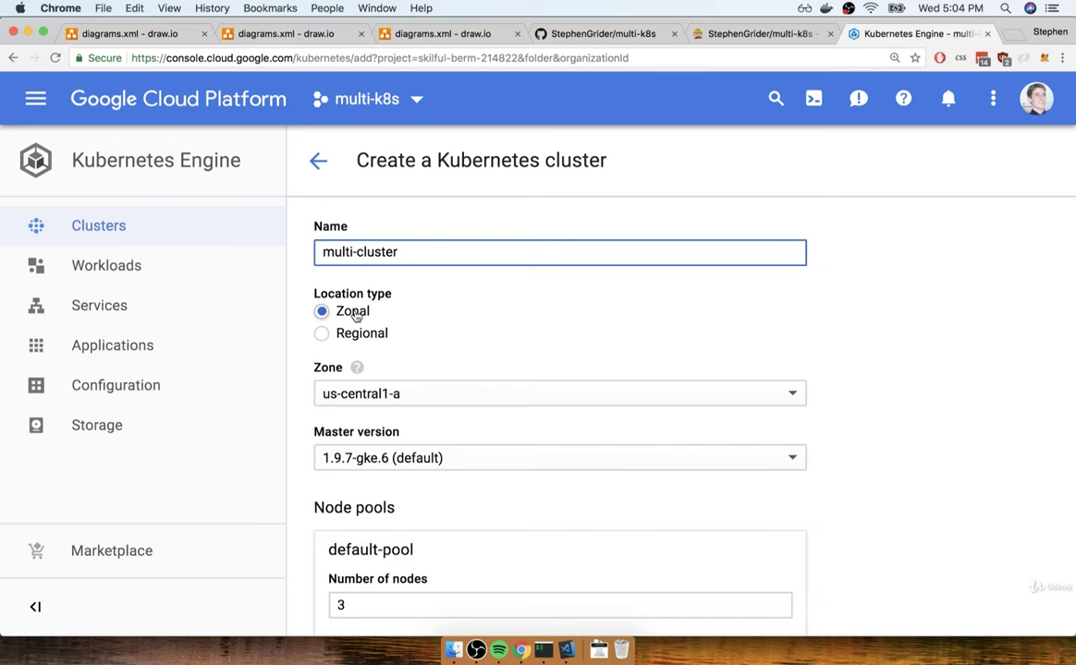
pyautogui.scroll(-2, 355, 316)
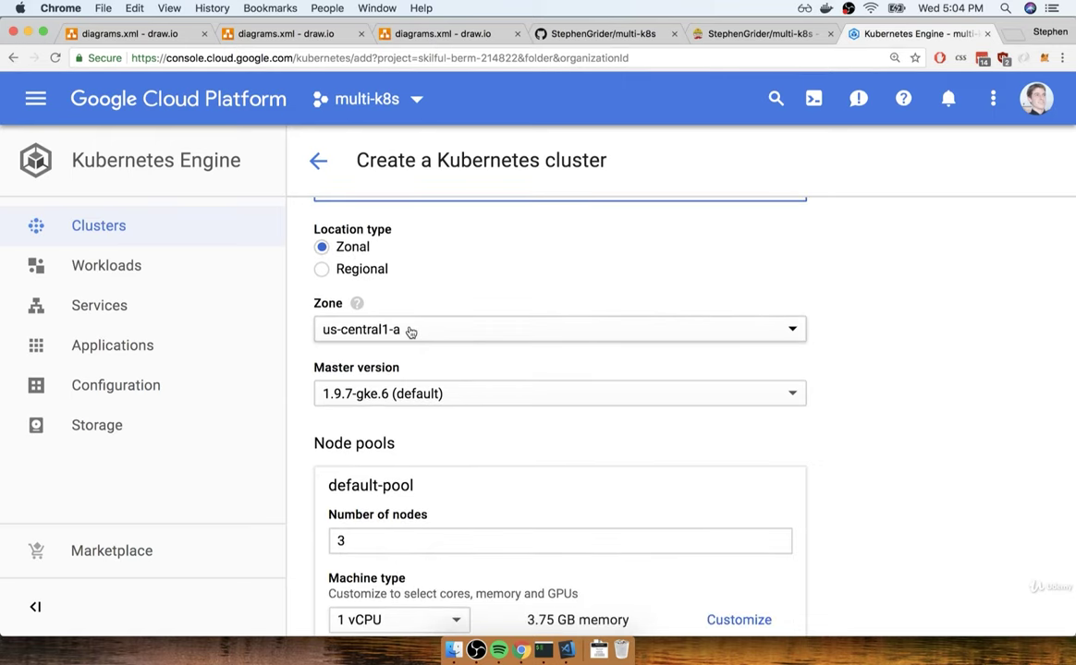
pyautogui.click(410, 330)
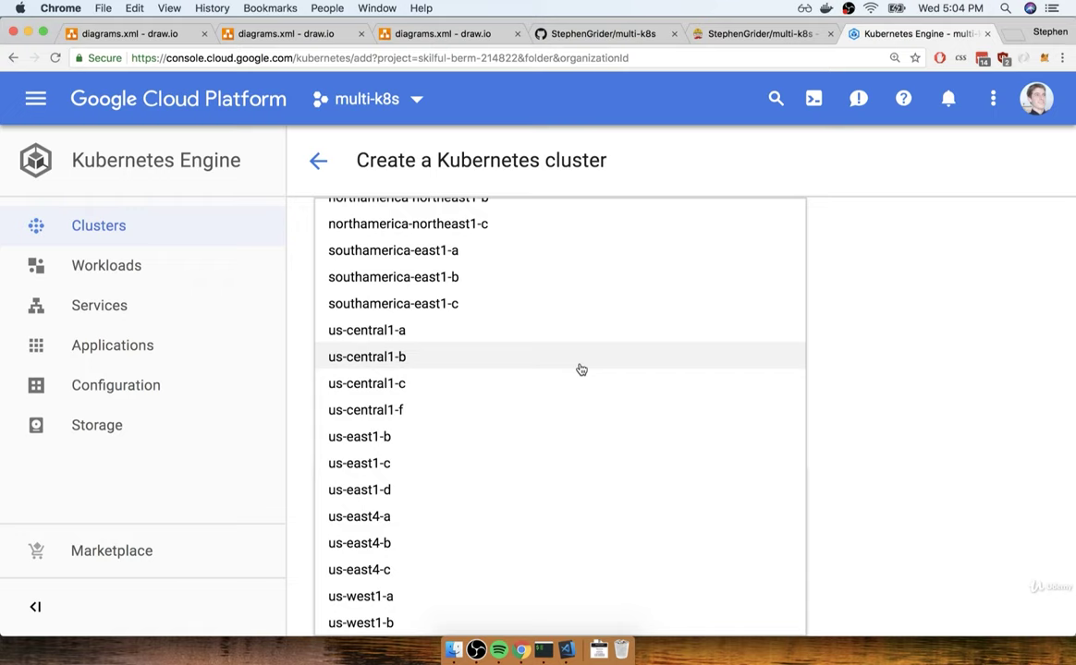
# - Set the cluster's zone to us-central1-a
pyautogui.click(430, 331)
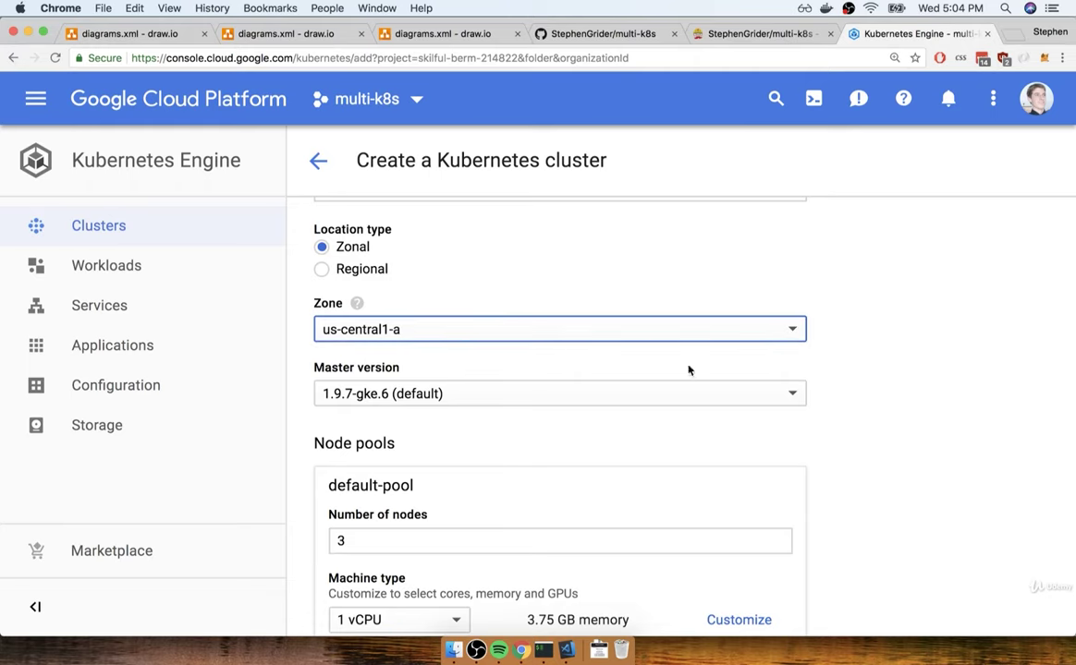
pyautogui.scroll(-2, 873, 365)
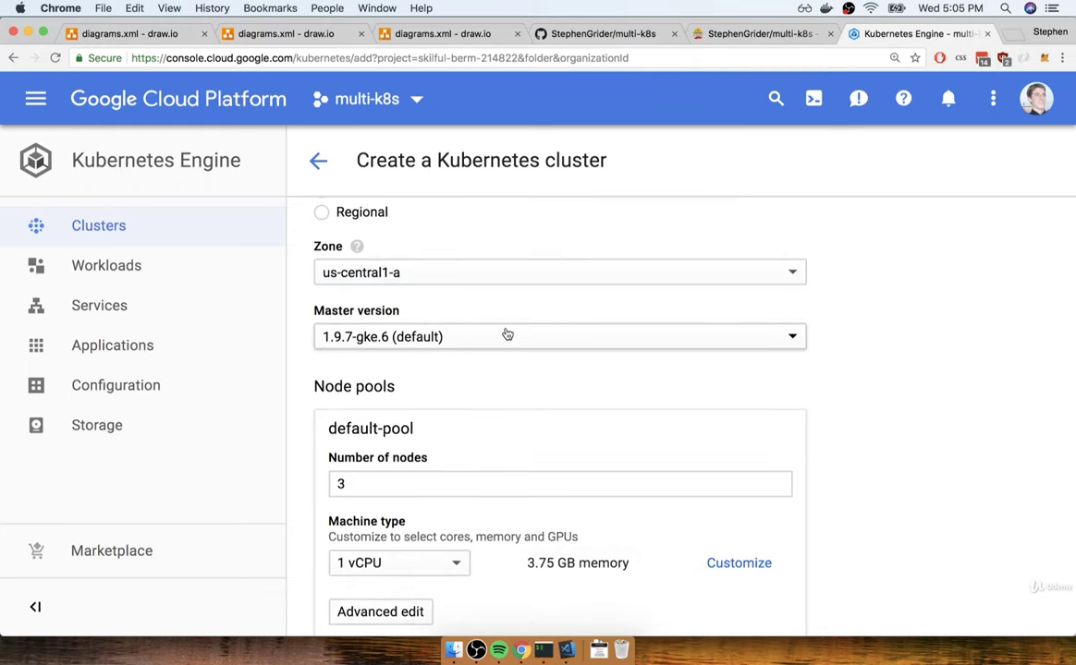
pyautogui.scroll(-3, 506, 334)
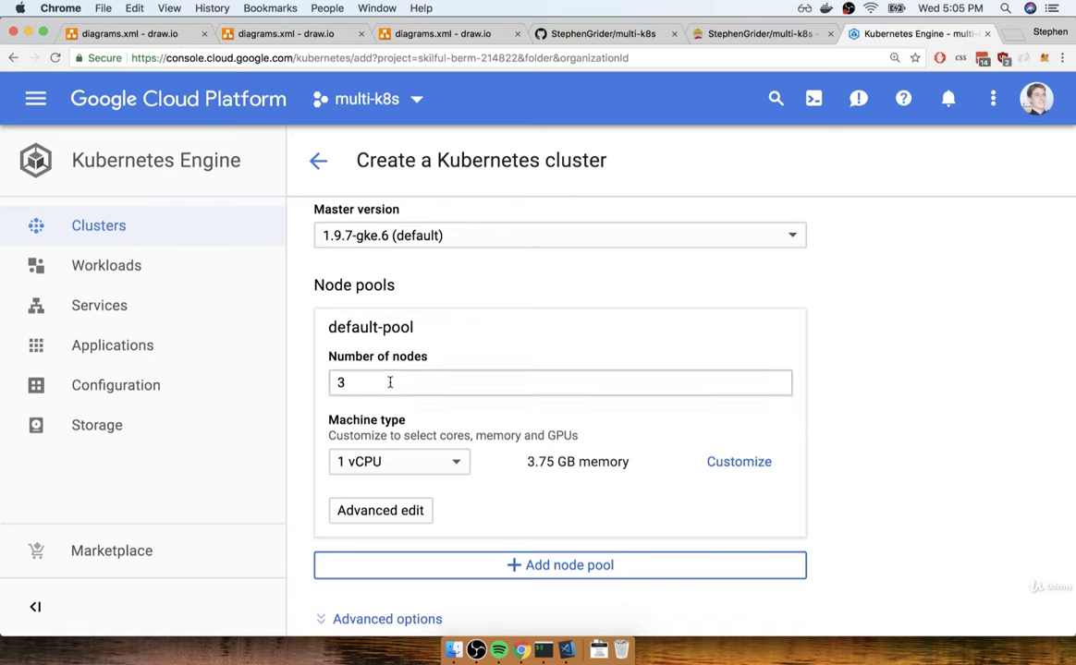
# - Set the default pool's number of nodes to 3 after briefly entering 100
pyautogui.moveTo(389, 382); pyautogui.dragTo(314, 382)
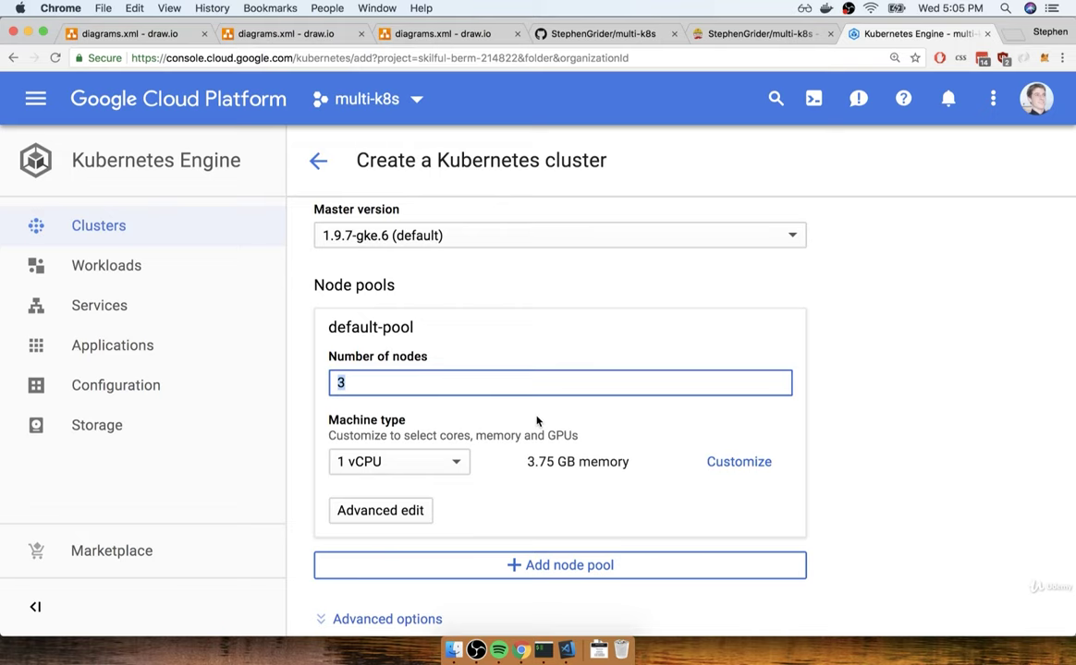
pyautogui.write('100')
pyautogui.press('super+a')
pyautogui.write('3')
pyautogui.click(511, 415)
pyautogui.scroll(-1, 543, 434)
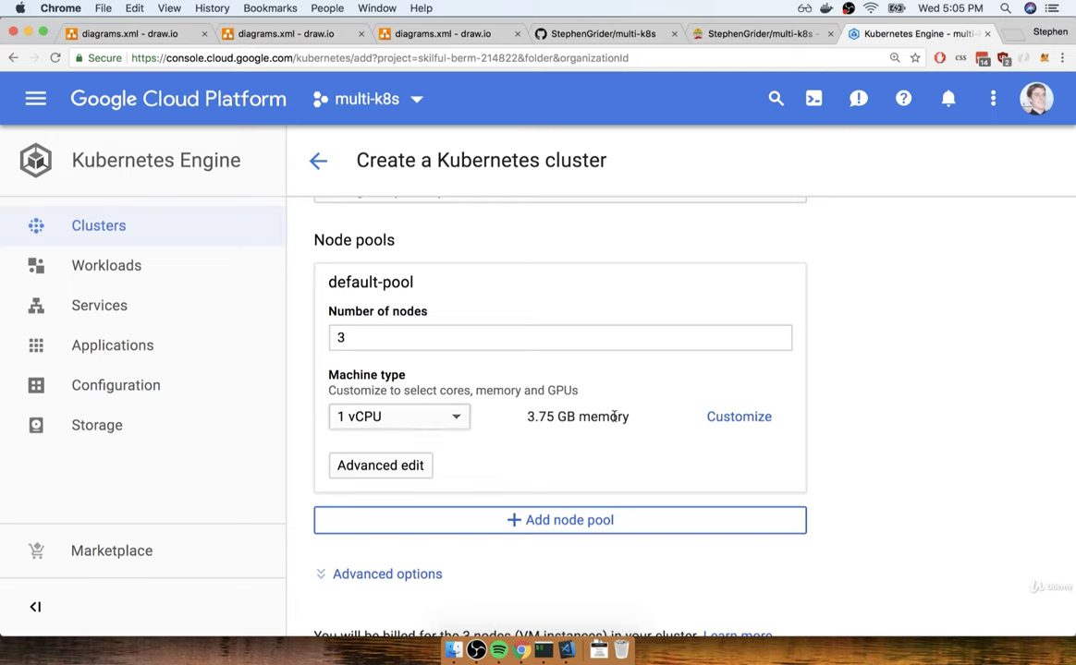
pyautogui.click(433, 412)
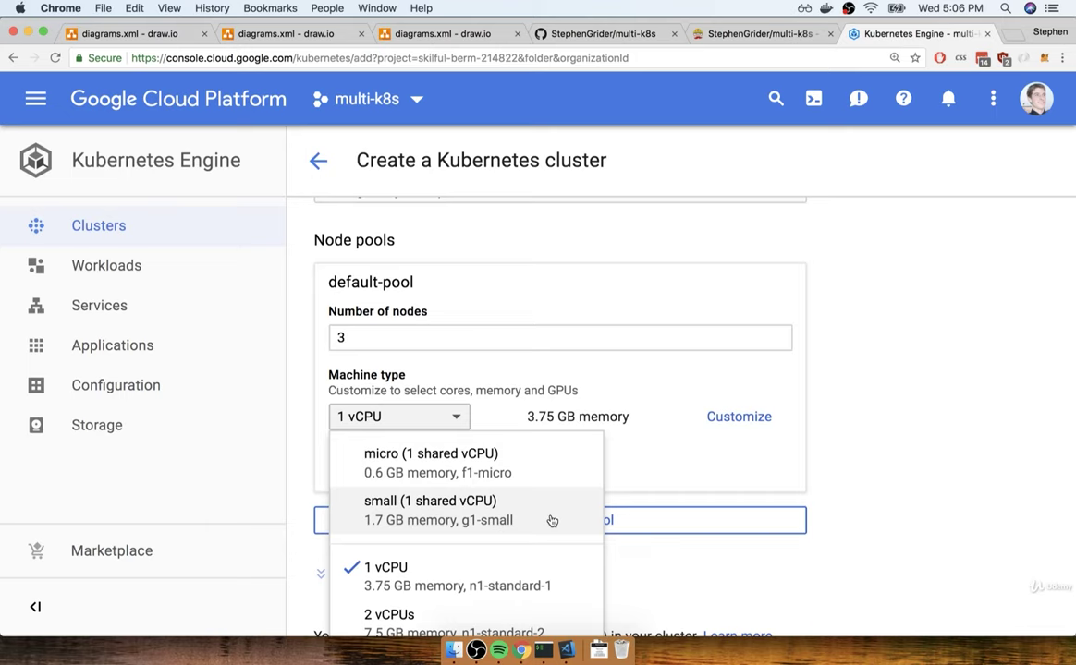
pyautogui.click(423, 578)
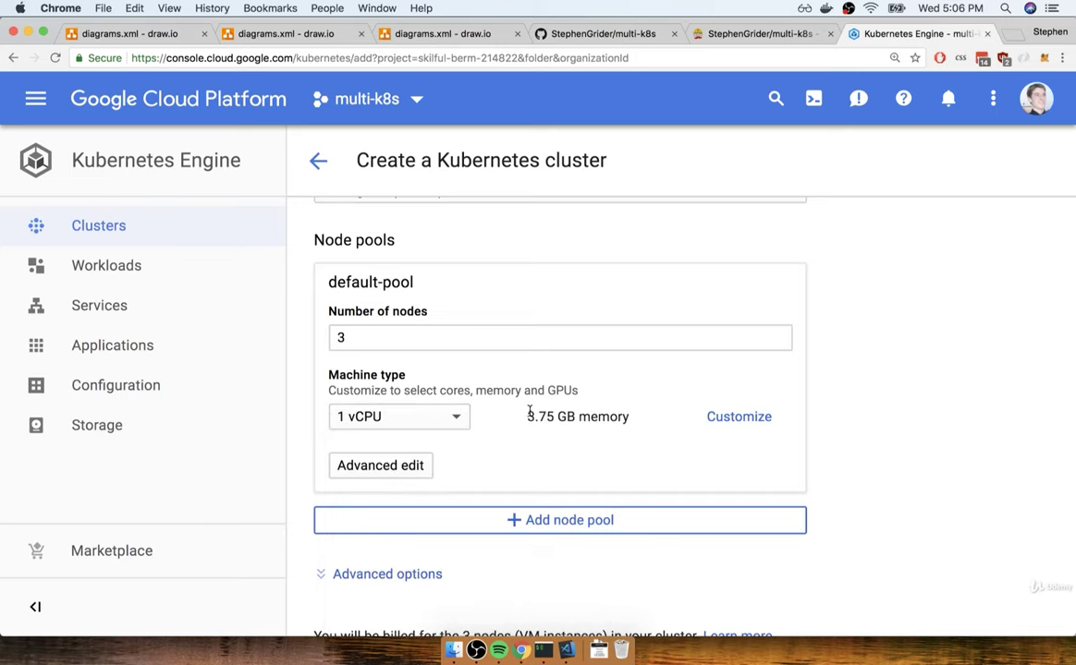
pyautogui.moveTo(528, 416); pyautogui.dragTo(578, 417)
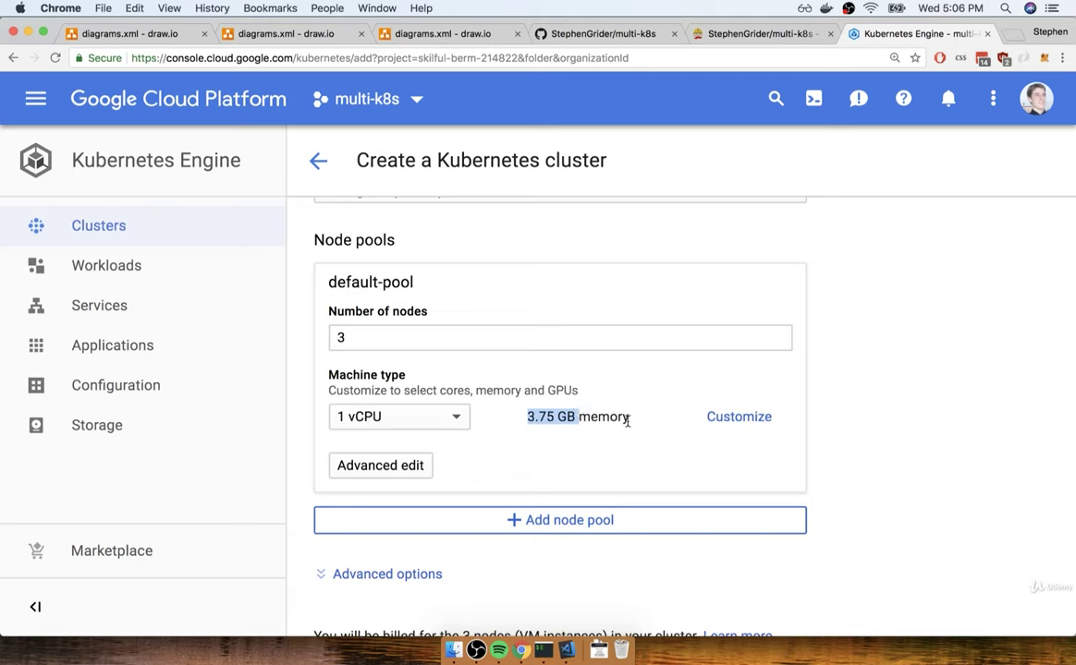
pyautogui.click(566, 413)
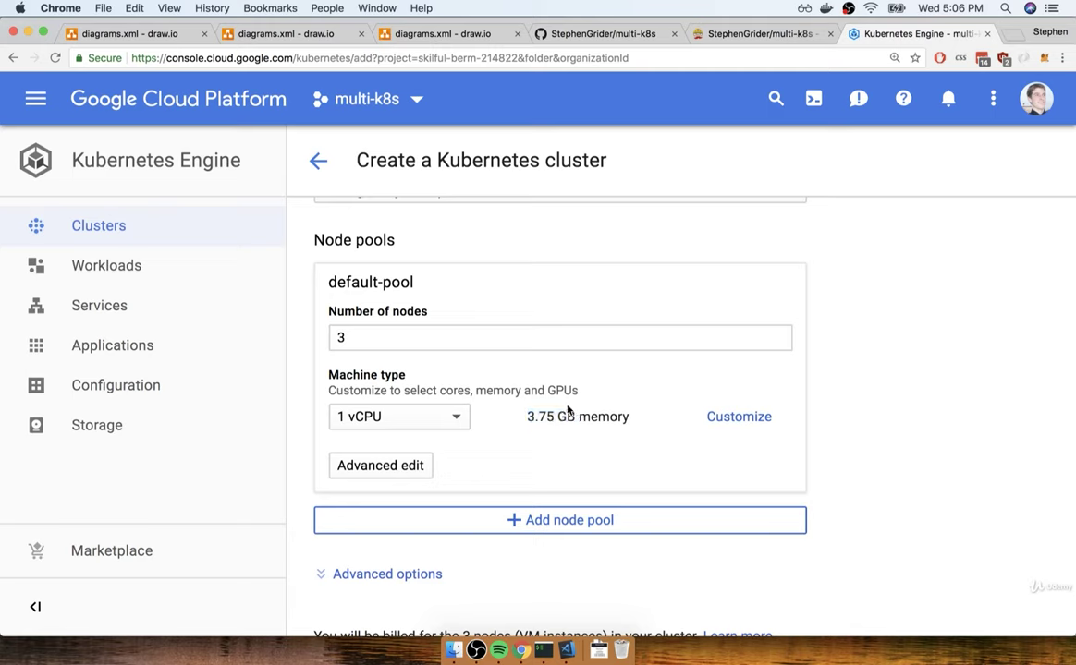
pyautogui.click(383, 338)
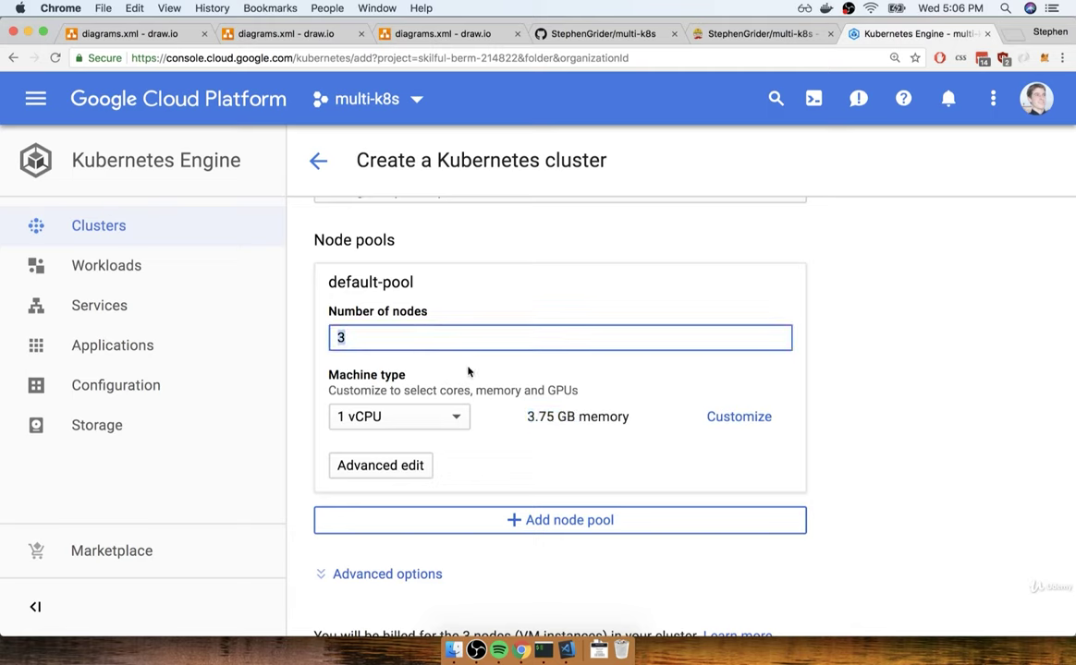
pyautogui.click(440, 390)
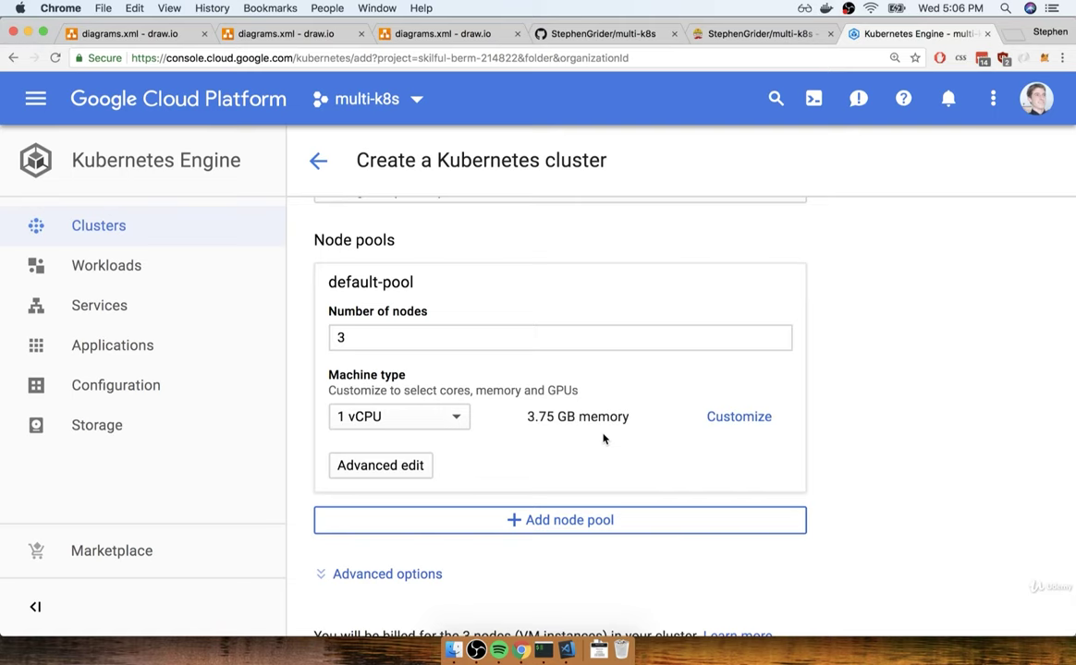
pyautogui.scroll(-2, 603, 438)
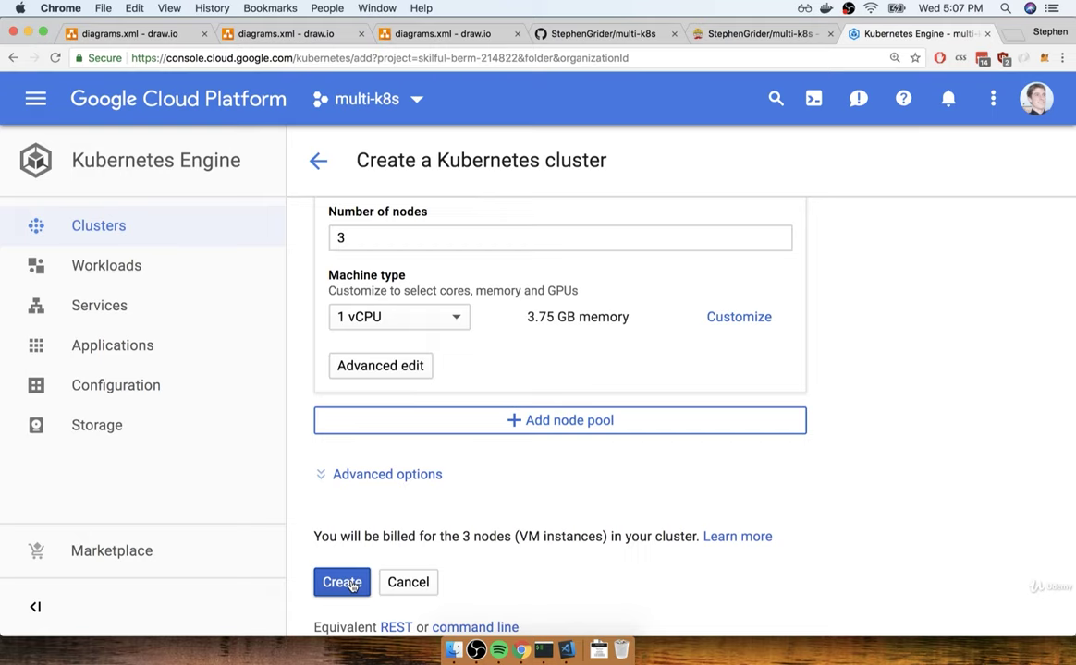
# - Create multi-cluster and wait until it is ready in us-central1-a with 3 vCPUs and 11.25 GB
pyautogui.click(341, 583)
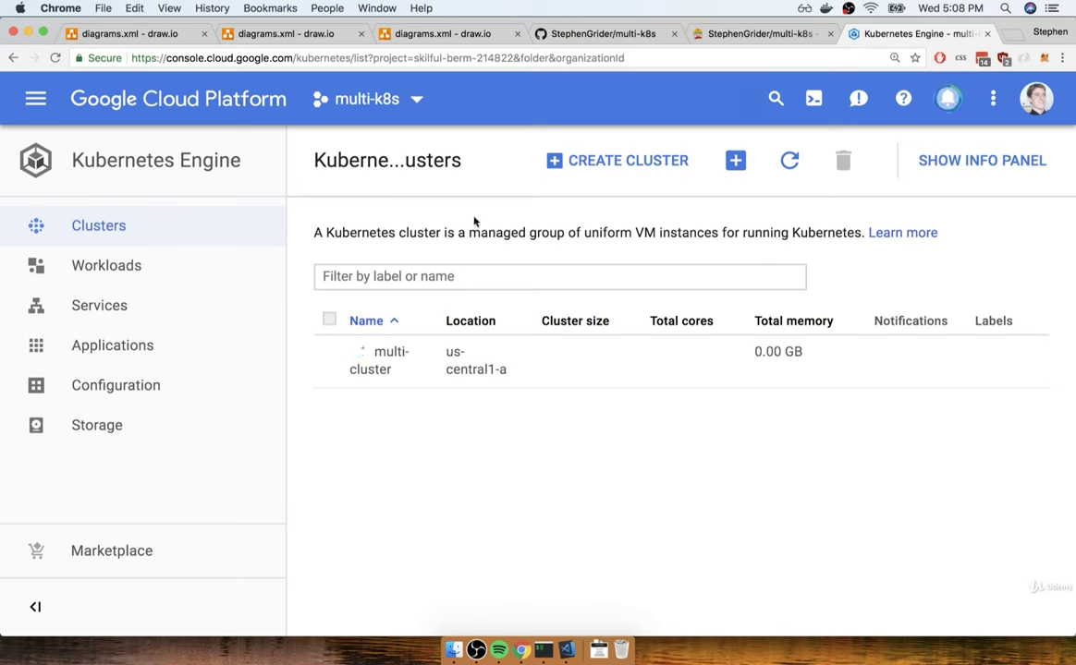
pyautogui.press('super+Tab')
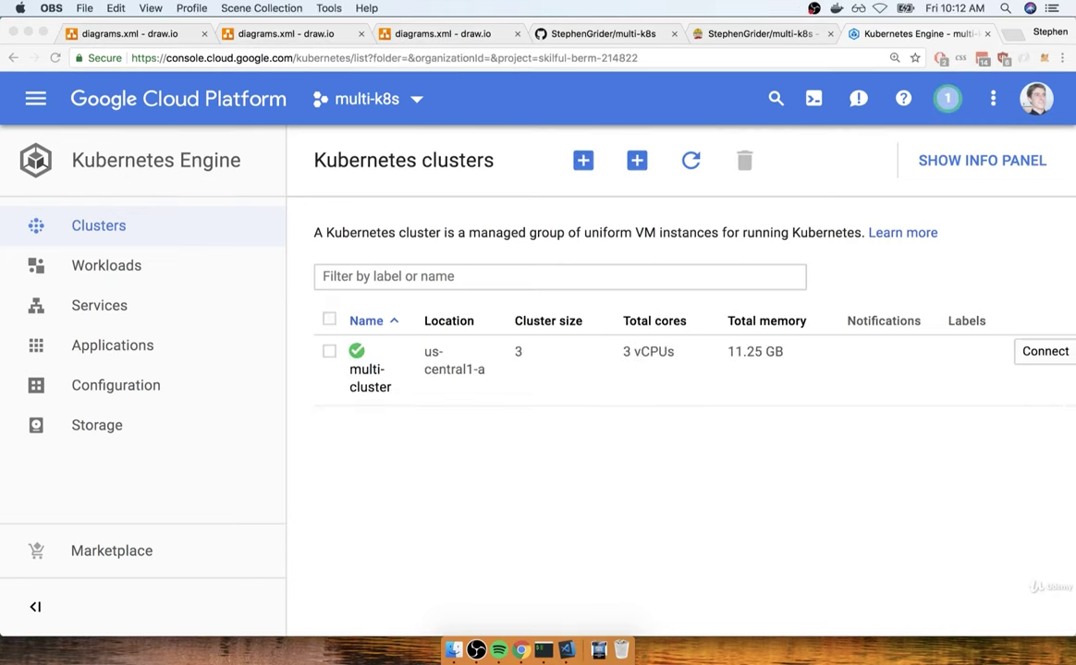
pyautogui.click(549, 512)
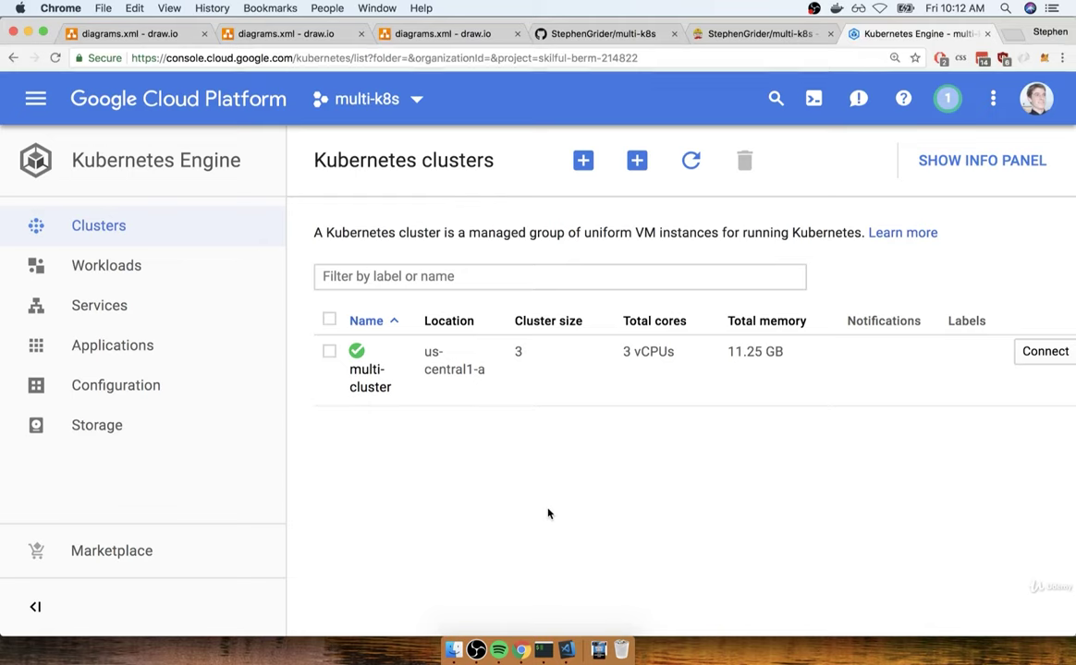
# - Review multi-cluster's details, including its default-pool of 3 n1-standard-1 nodes, then return to the clusters list
pyautogui.click(359, 373)
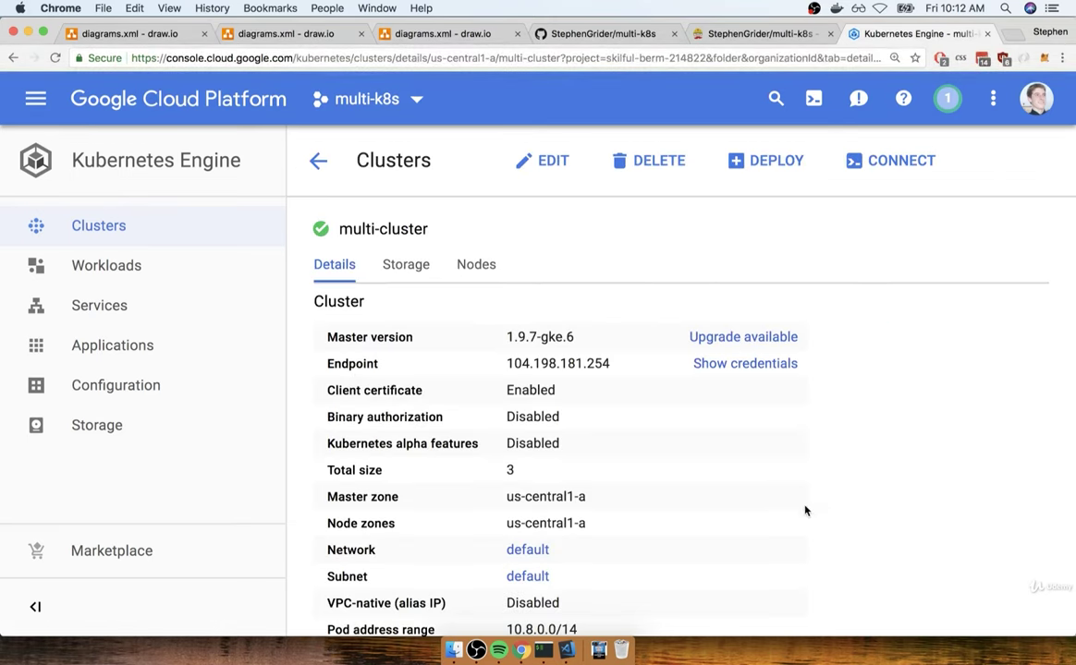
pyautogui.scroll(-3, 852, 493)
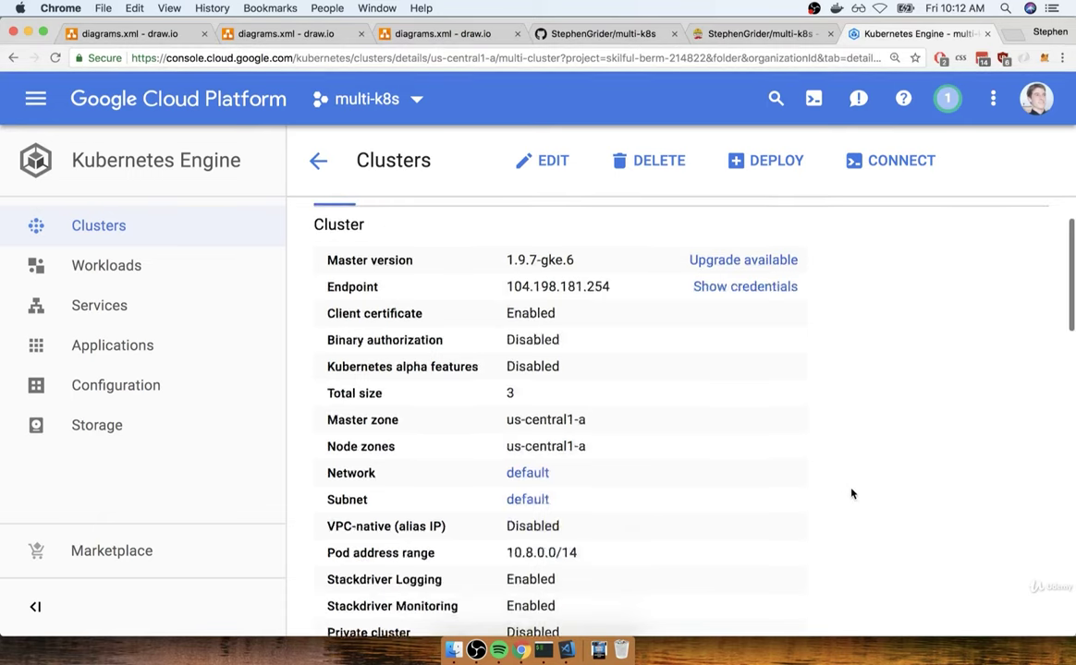
pyautogui.scroll(-3, 852, 494)
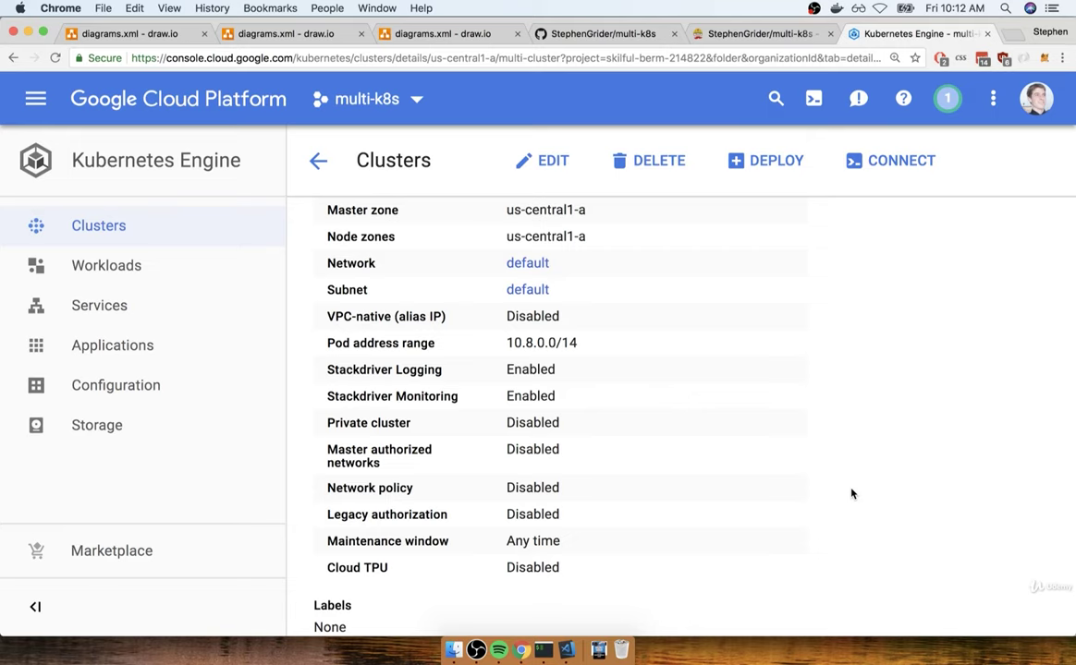
pyautogui.scroll(1, 852, 494)
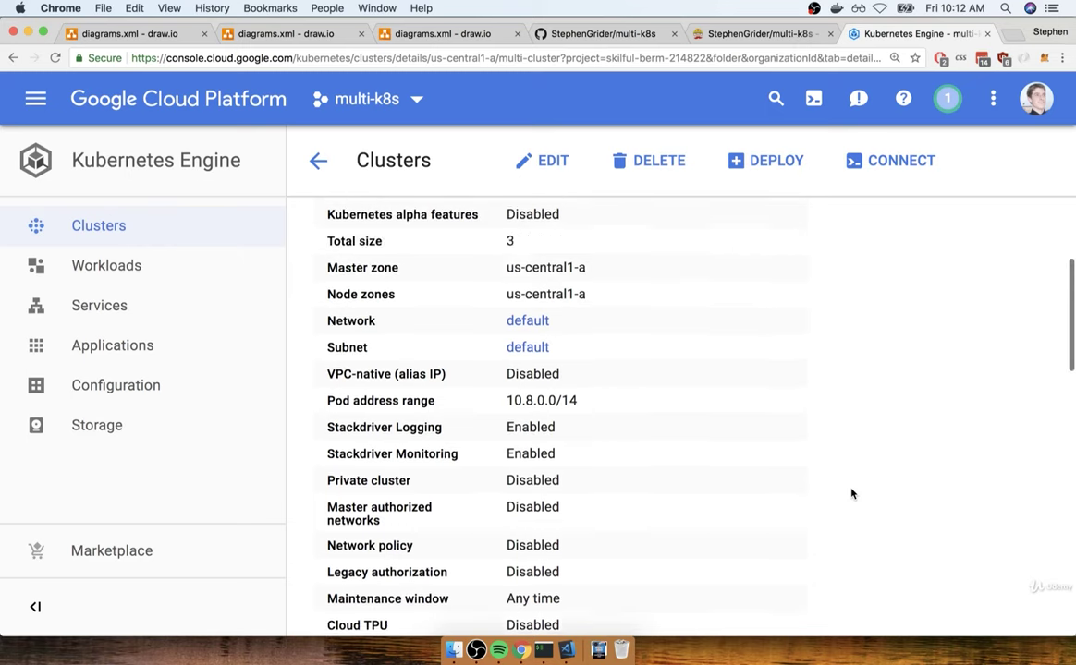
pyautogui.scroll(-10, 779, 492)
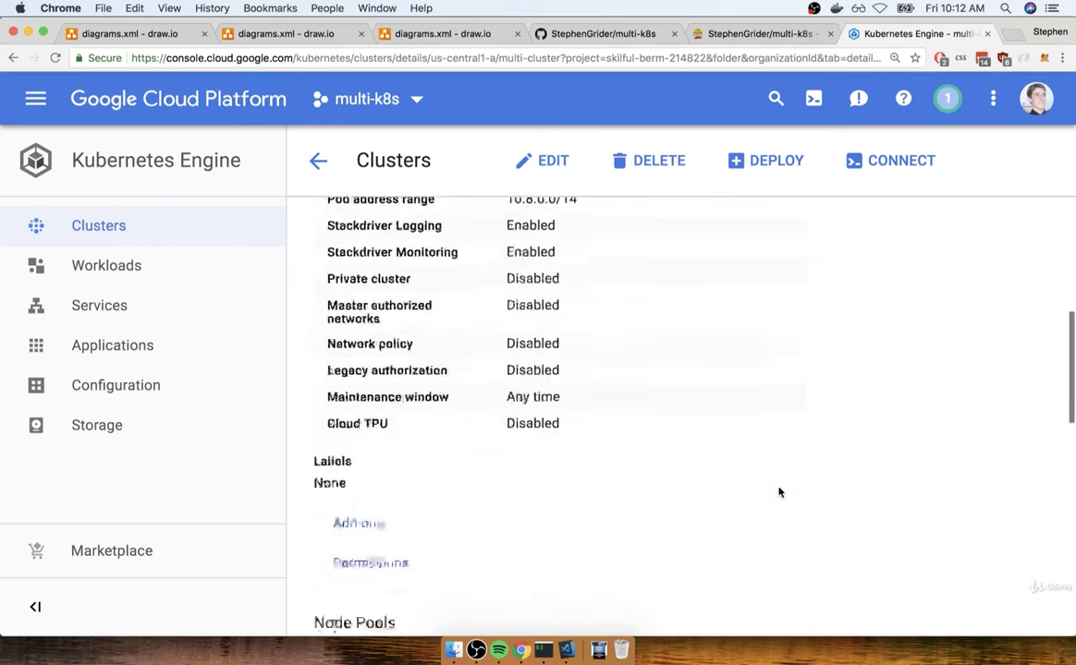
pyautogui.scroll(-1, 845, 490)
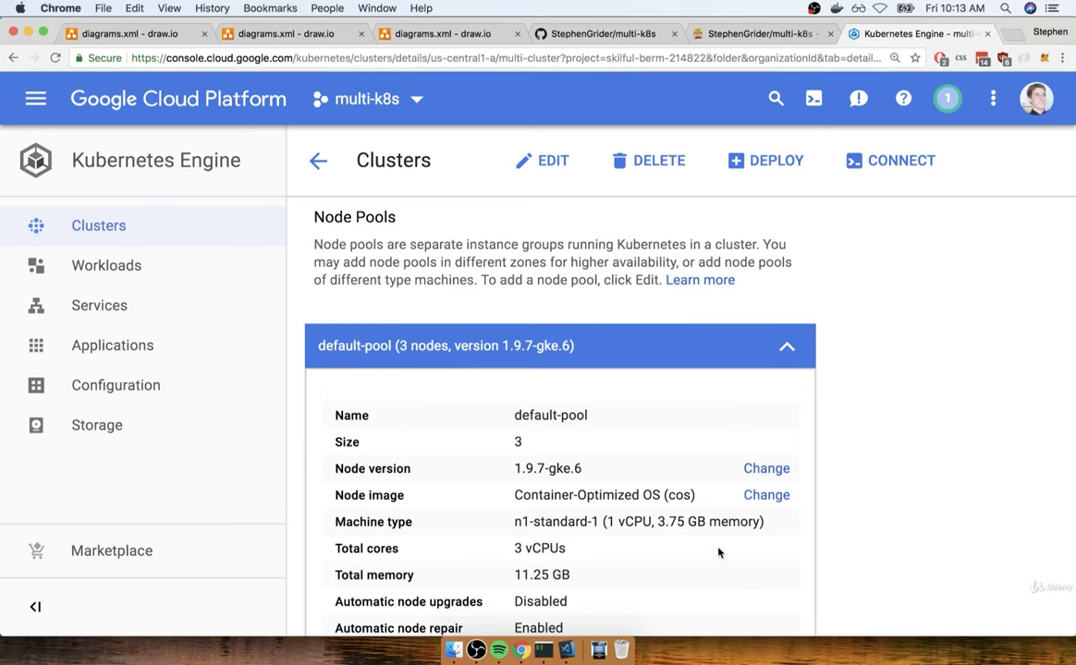
pyautogui.scroll(10, 836, 362)
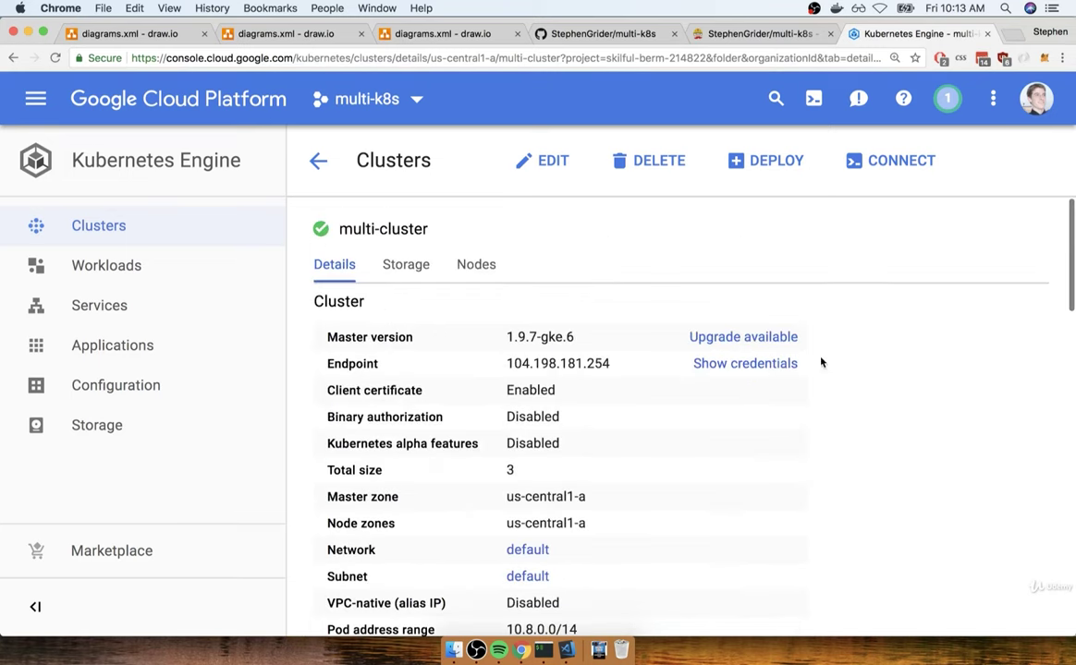
pyautogui.click(316, 162)
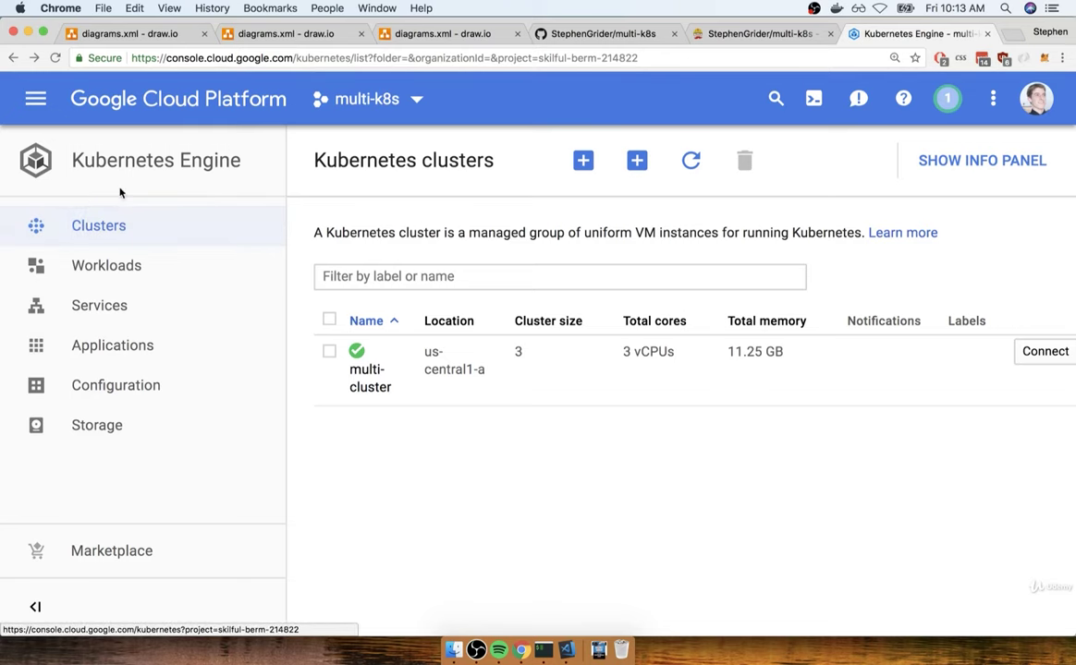
# - Browse the Kubernetes Engine Workloads, Services, Applications, Configuration and Storage sections
pyautogui.click(171, 263)
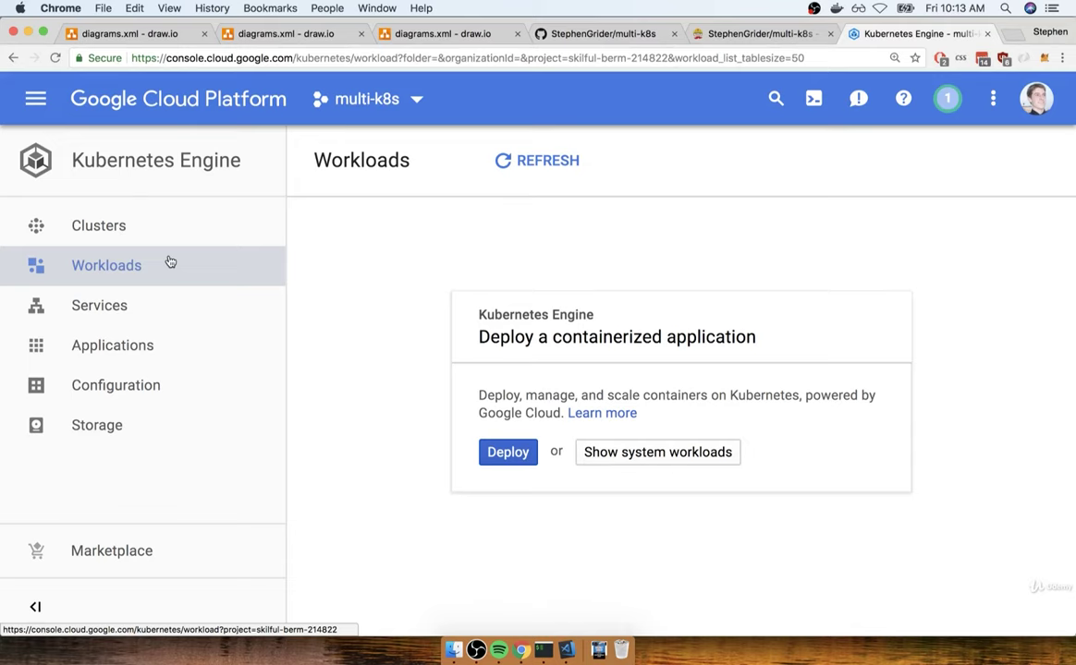
pyautogui.click(151, 302)
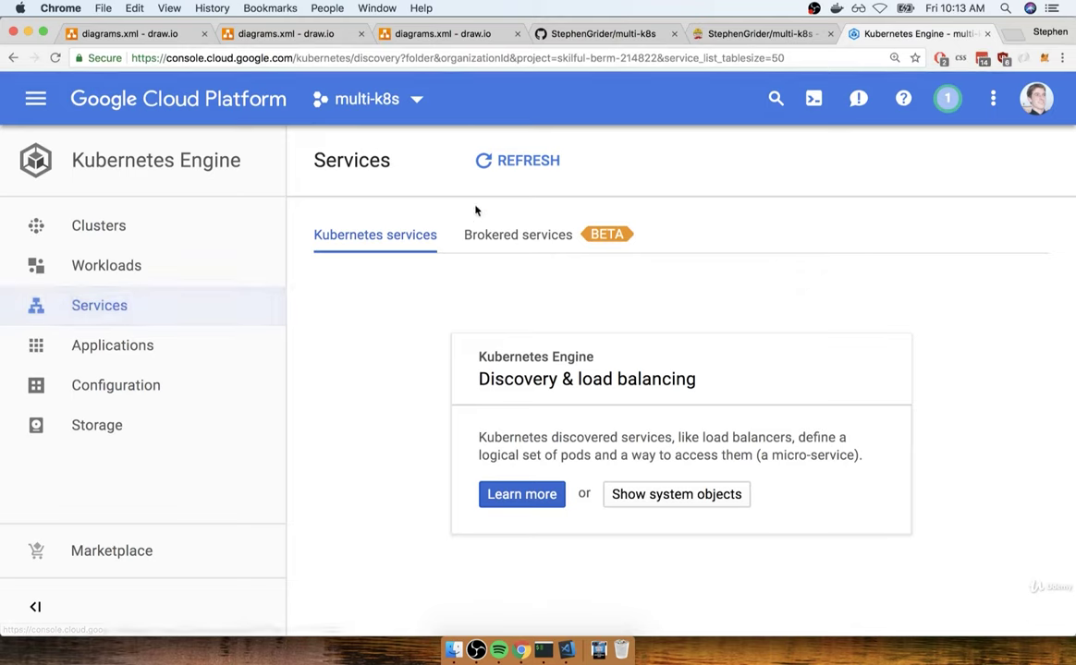
pyautogui.click(190, 346)
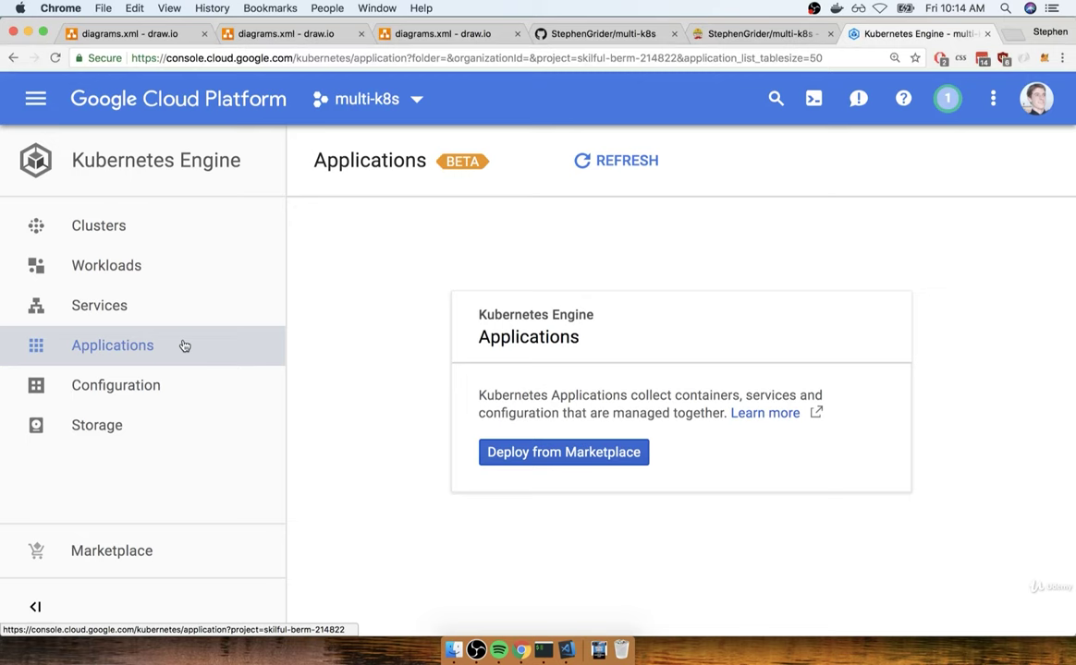
pyautogui.click(200, 401)
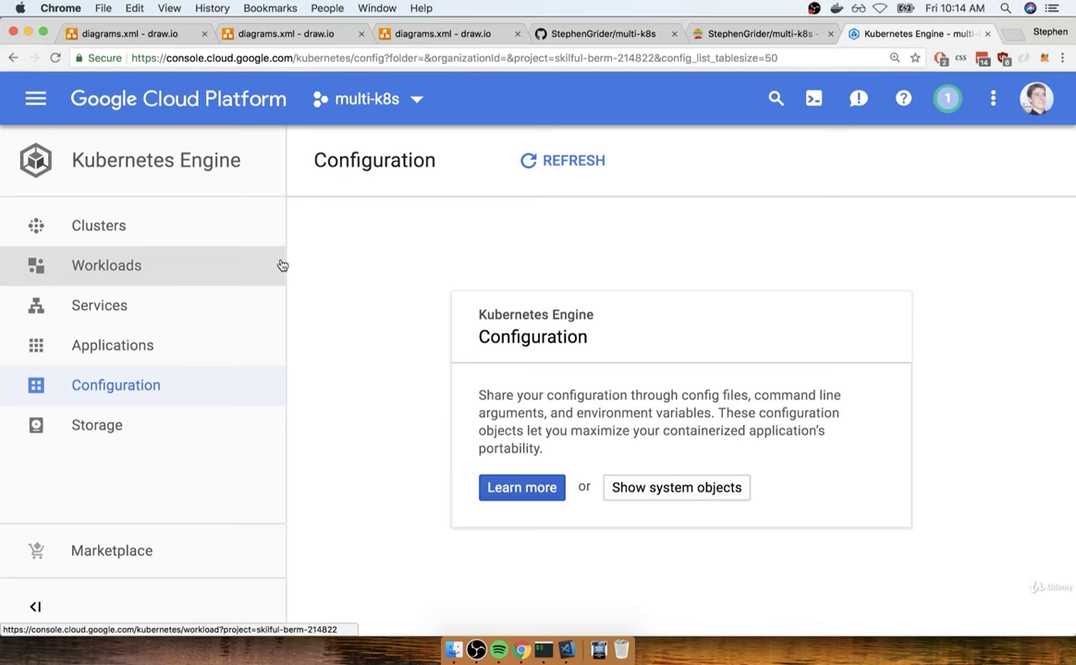
pyautogui.click(134, 427)
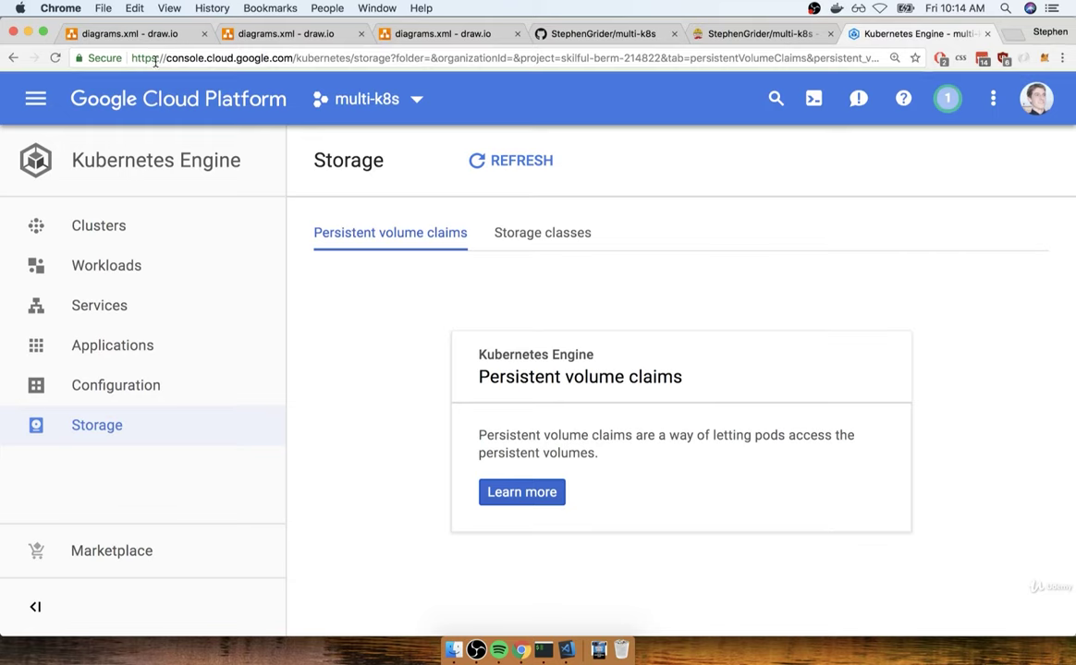
# - Switch to the 'diagrams.xml - draw.io' tab showing cloud provider storage options
pyautogui.click(137, 35)
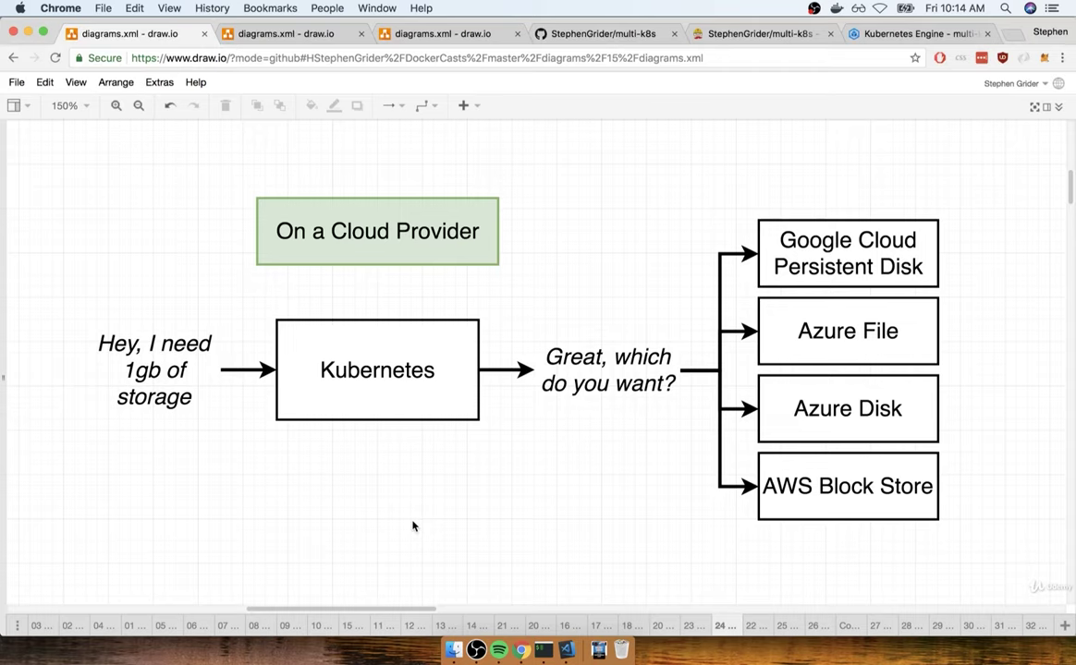
# - Review the On Your Computer diagram page at 150% zoom, selecting the Kubernetes and hard-drive text shapes
pyautogui.click(691, 626)
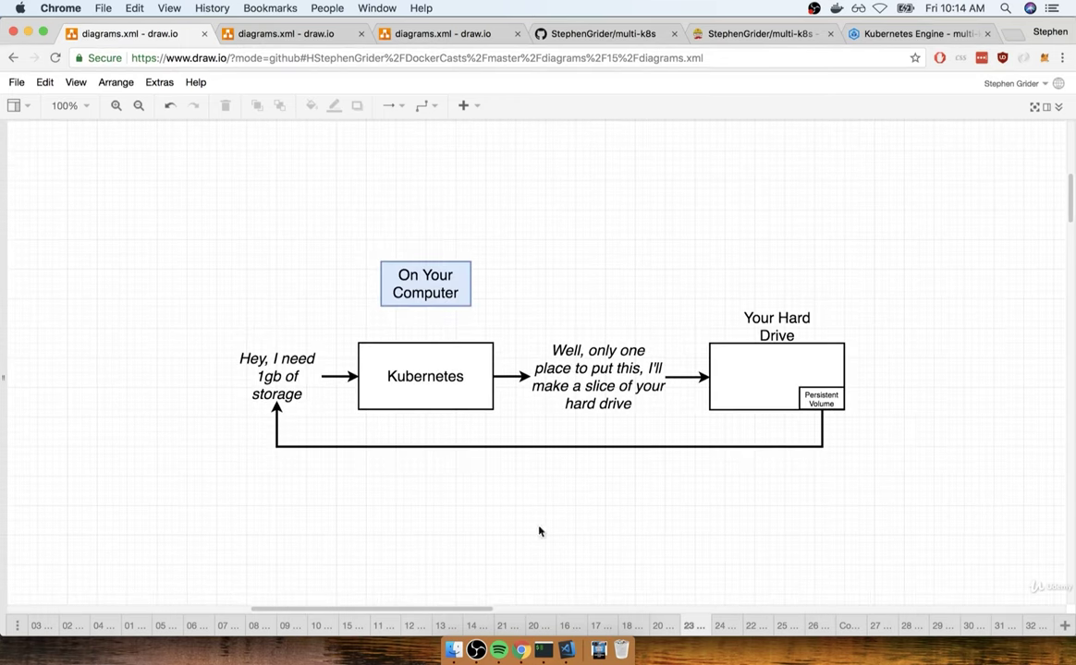
pyautogui.click(69, 105)
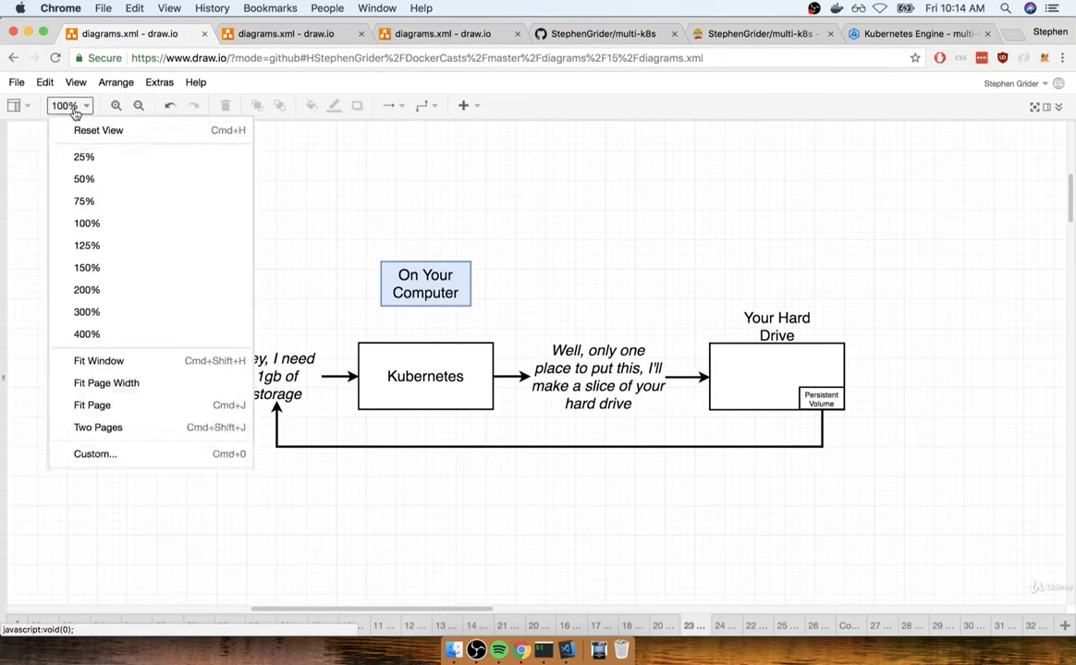
pyautogui.click(113, 266)
pyautogui.scroll(-1, 401, 308)
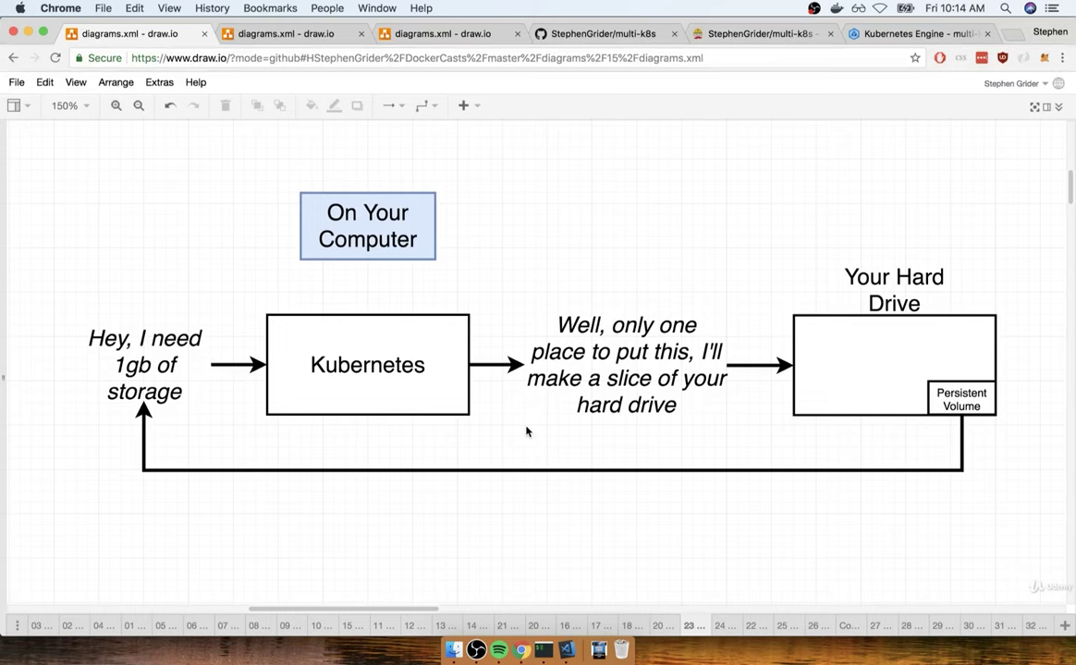
pyautogui.click(374, 370)
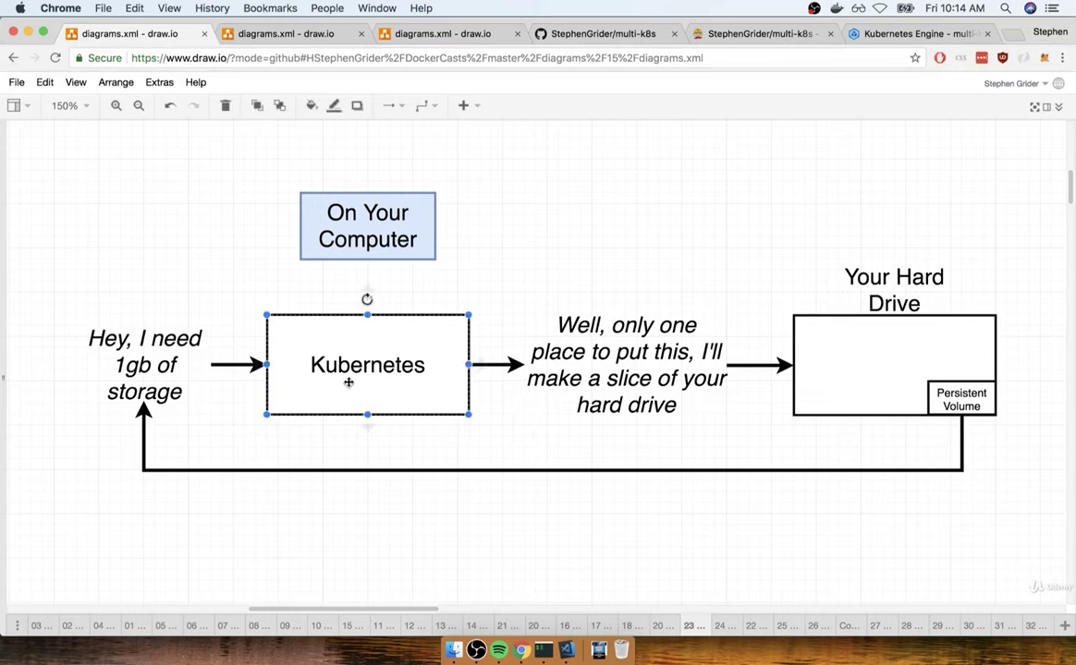
pyautogui.click(624, 316)
pyautogui.click(705, 500)
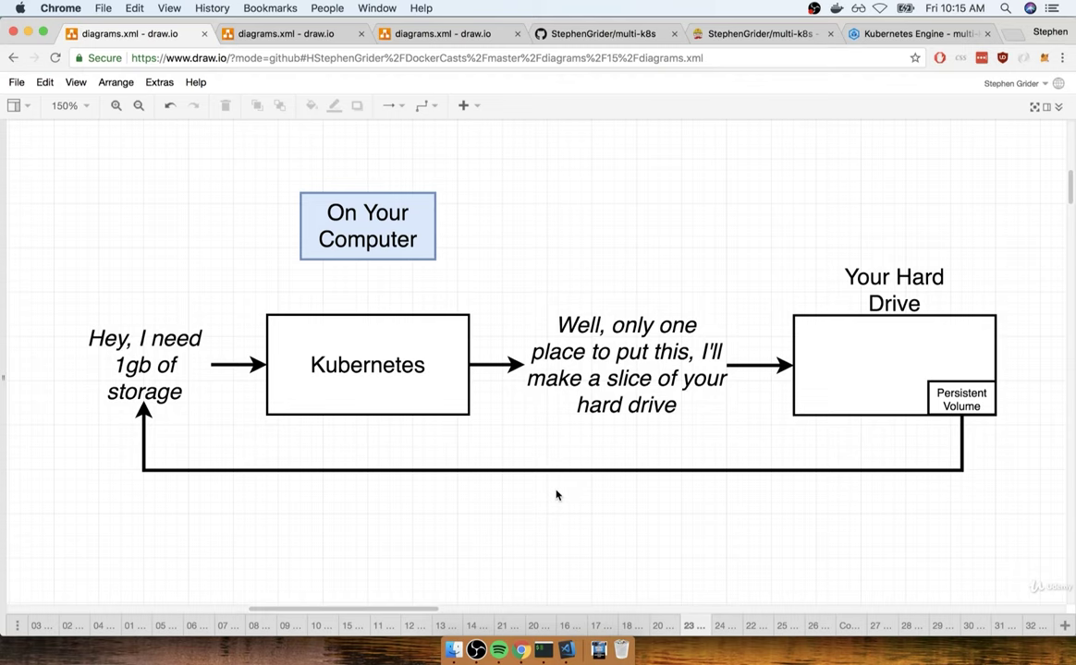
# - Review the cloud provider diagram, highlighting Google Cloud Persistent Disk, then return to the Kubernetes Engine Storage page
pyautogui.click(724, 626)
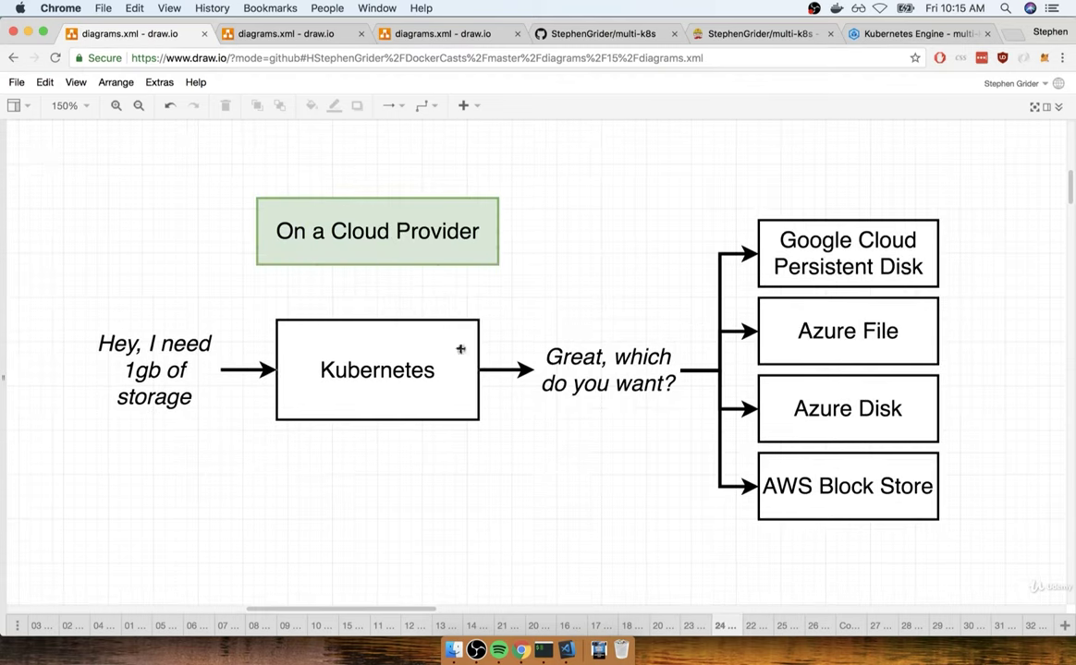
pyautogui.click(332, 249)
pyautogui.click(196, 237)
pyautogui.click(785, 238)
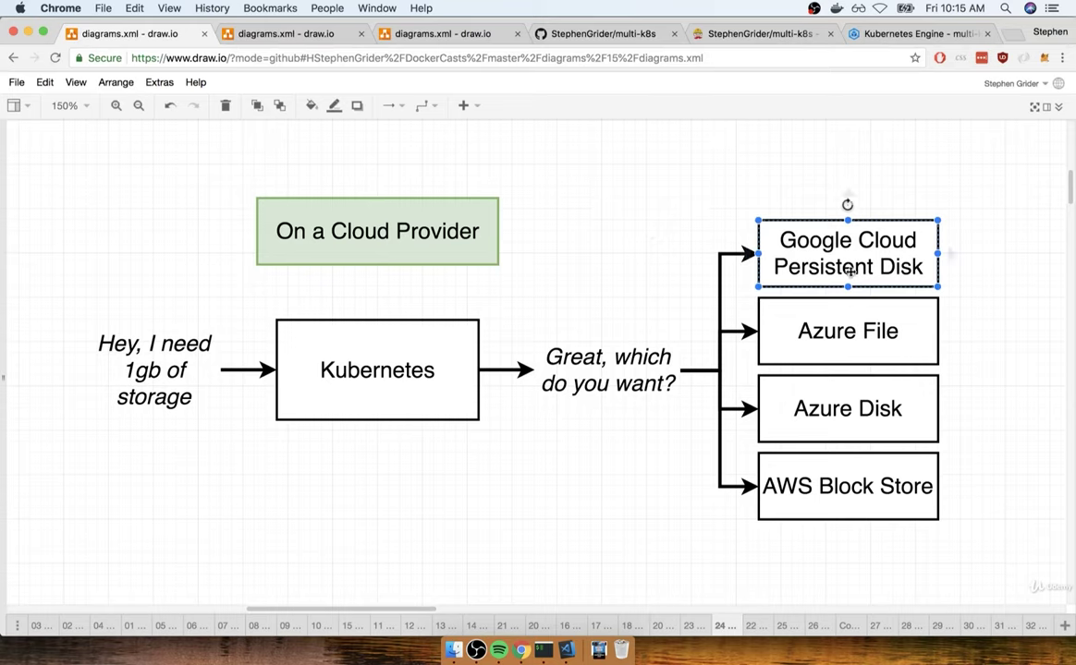
pyautogui.click(915, 33)
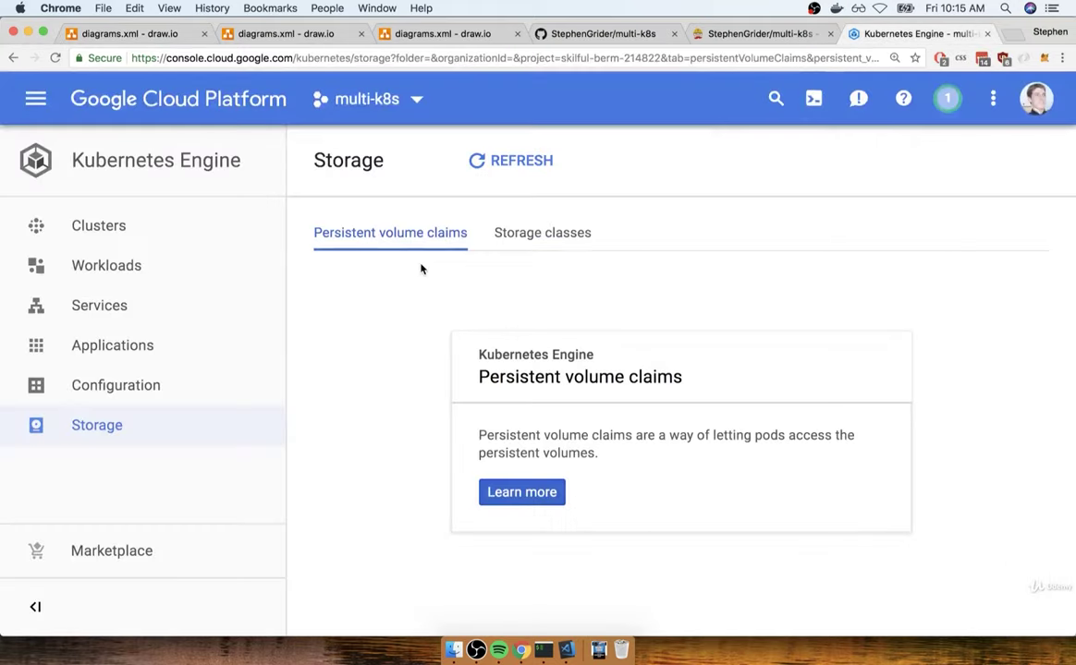
# - Inspect the standard storage class's details, then highlight its kubernetes.io/gce-pd pd-standard type in the list
pyautogui.click(529, 233)
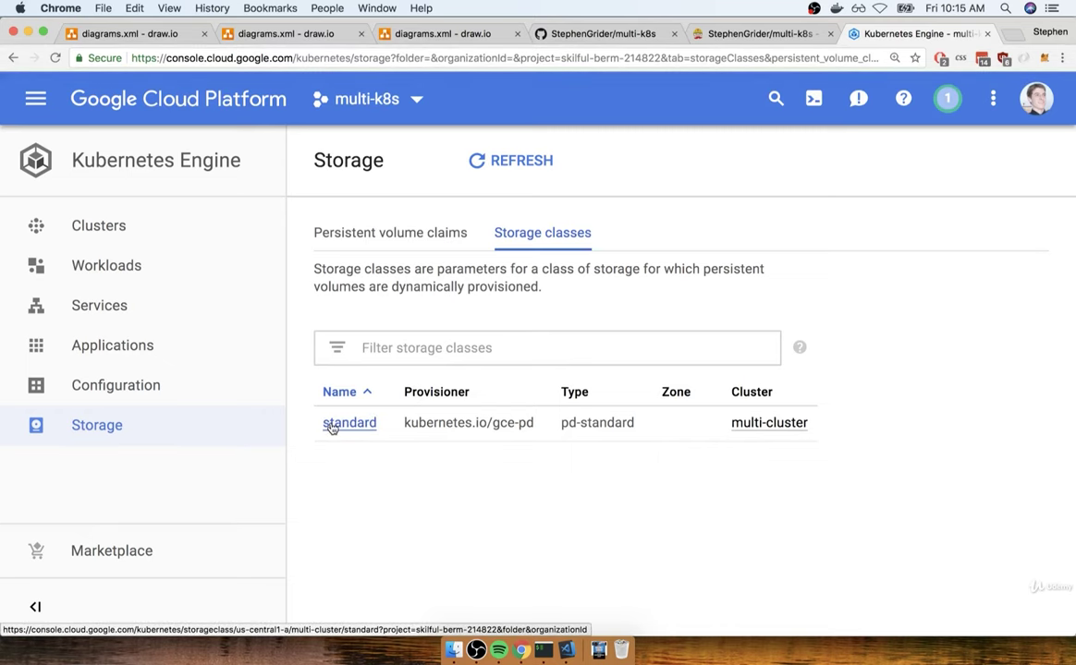
pyautogui.click(330, 427)
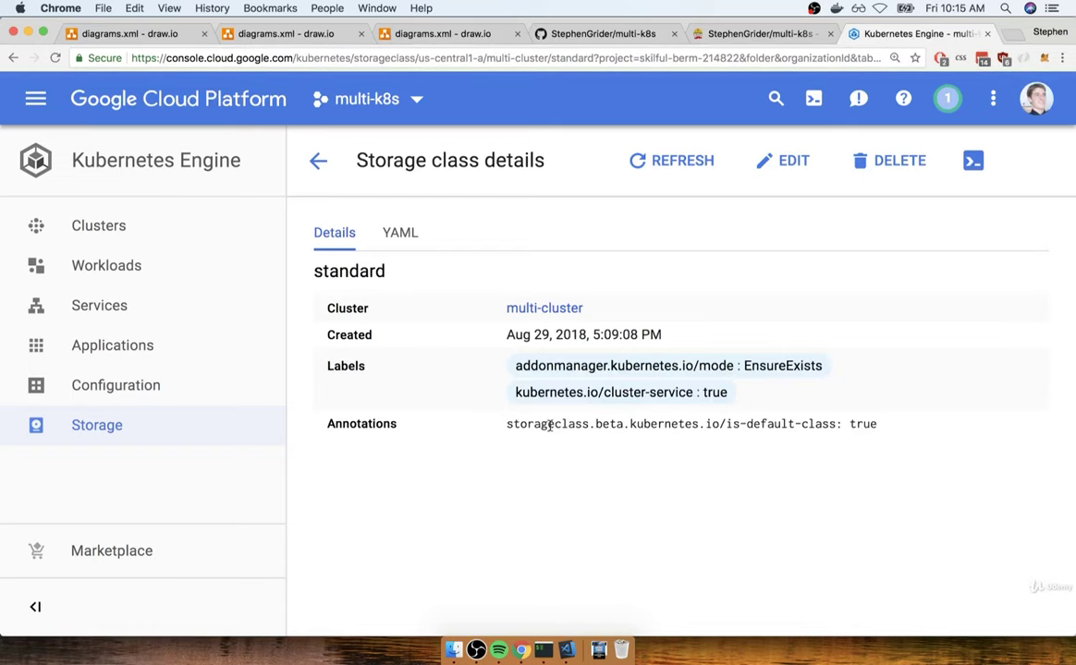
pyautogui.click(316, 159)
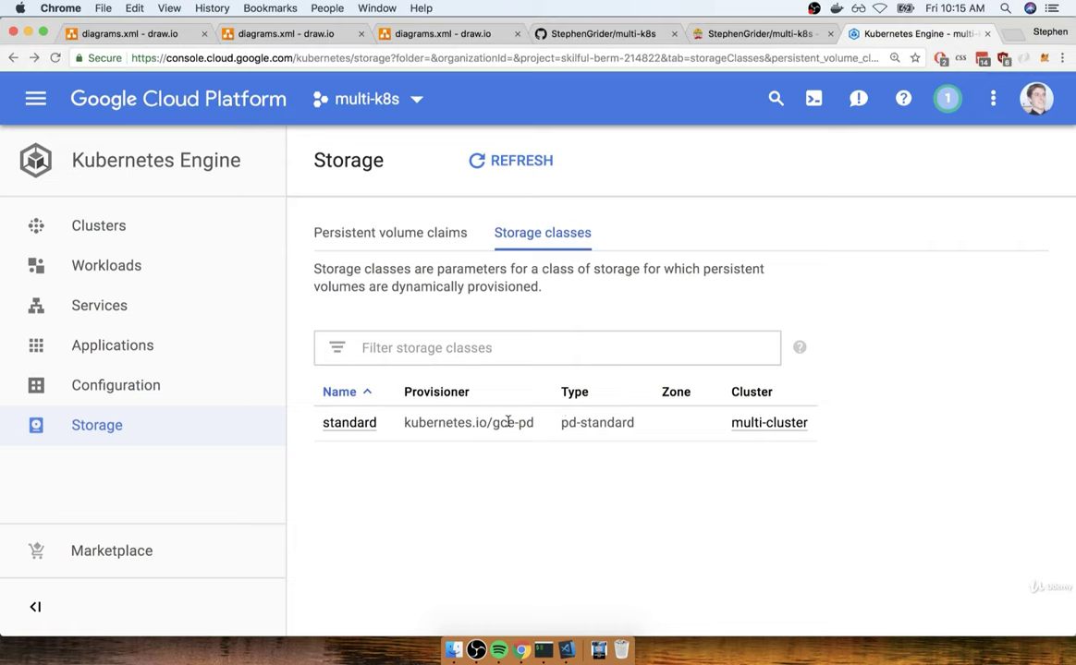
pyautogui.moveTo(540, 434); pyautogui.dragTo(581, 473)
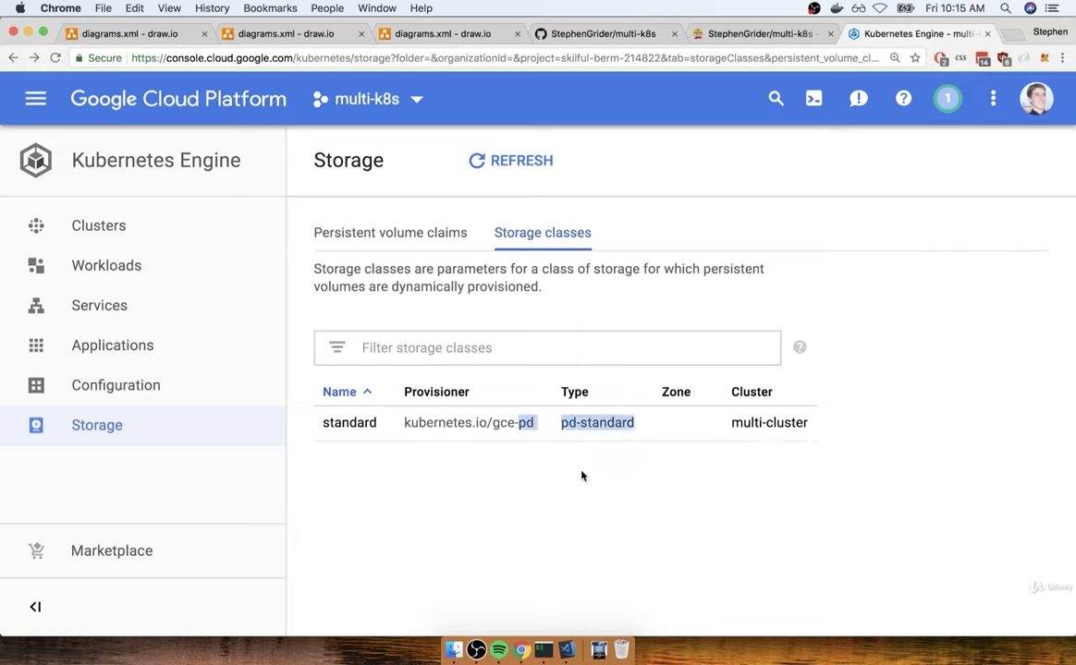
pyautogui.click(590, 487)
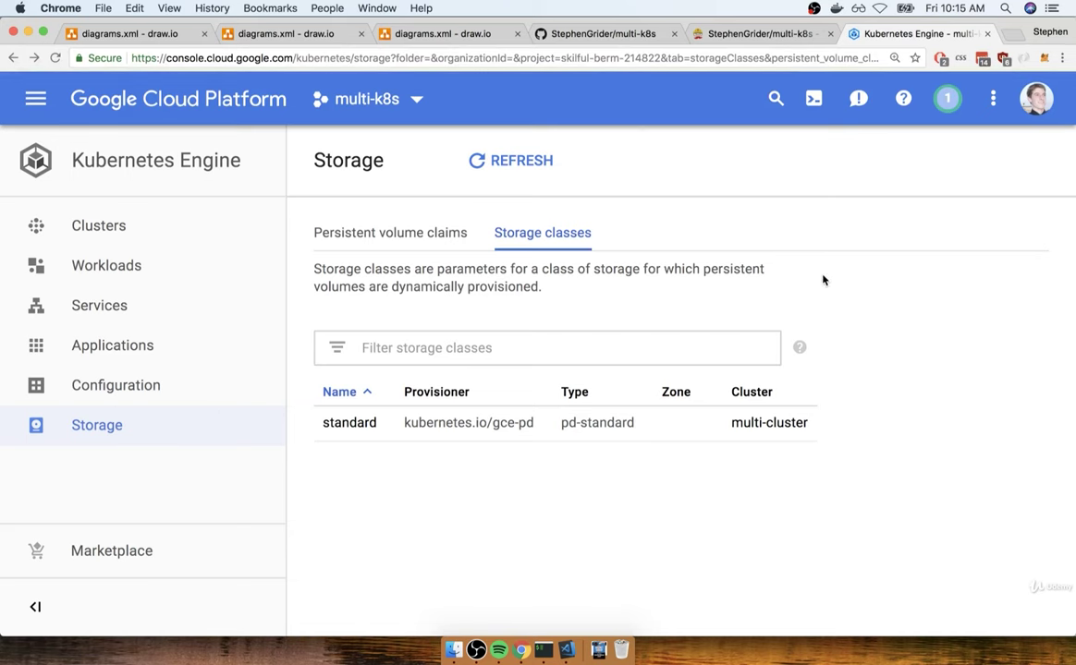
pyautogui.press('super+t')
pyautogui.write('goog')
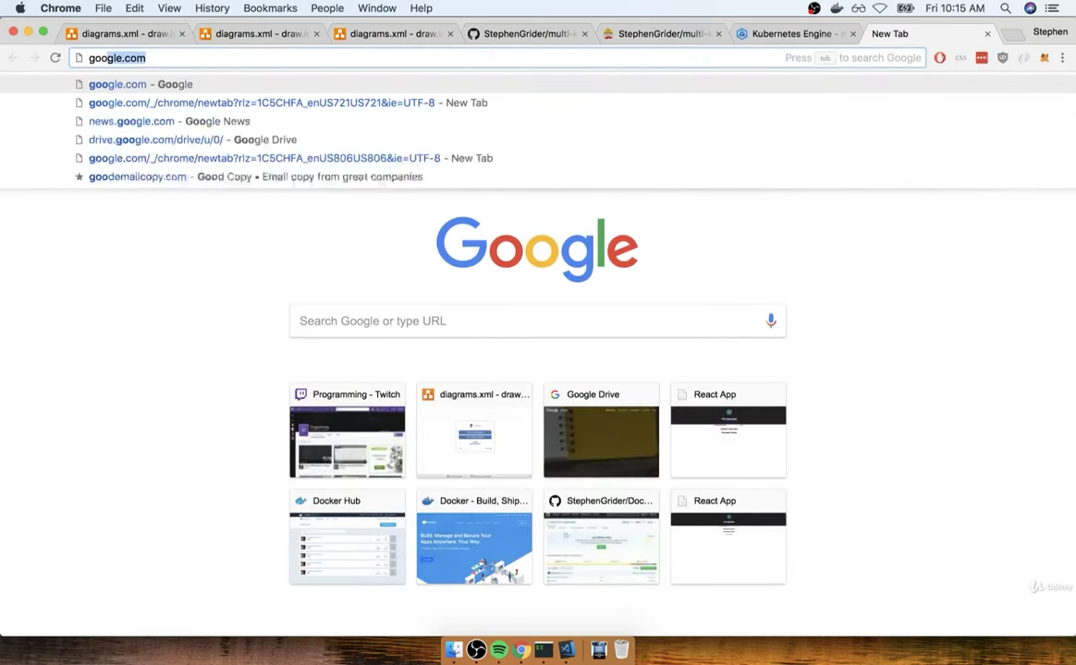
pyautogui.write('le cloud')
pyautogui.press('Return')
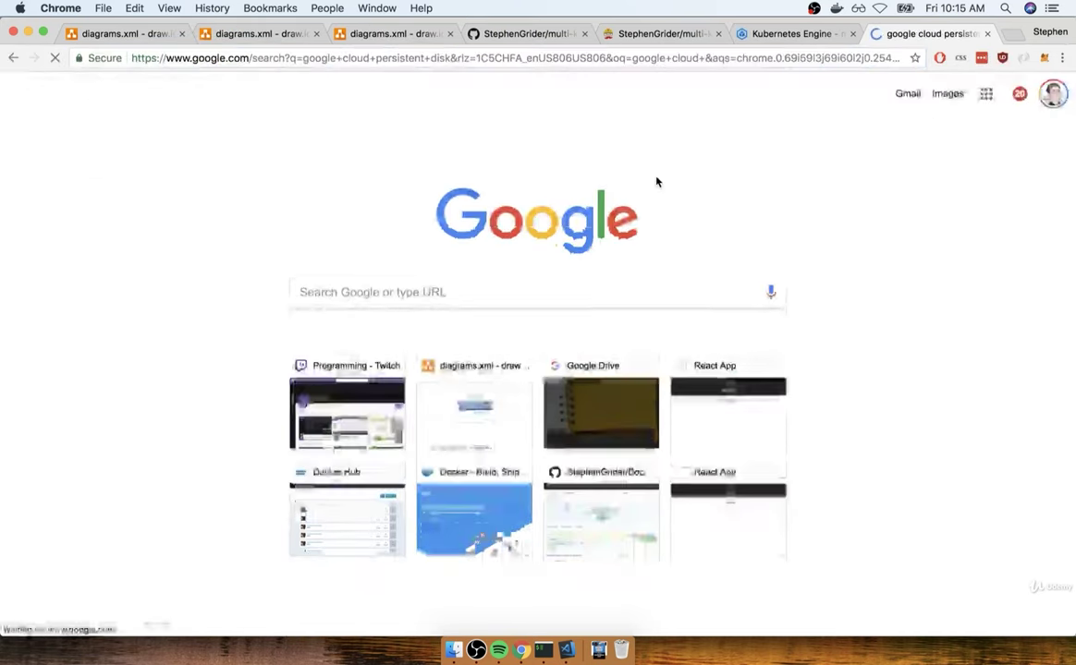
pyautogui.click(499, 209)
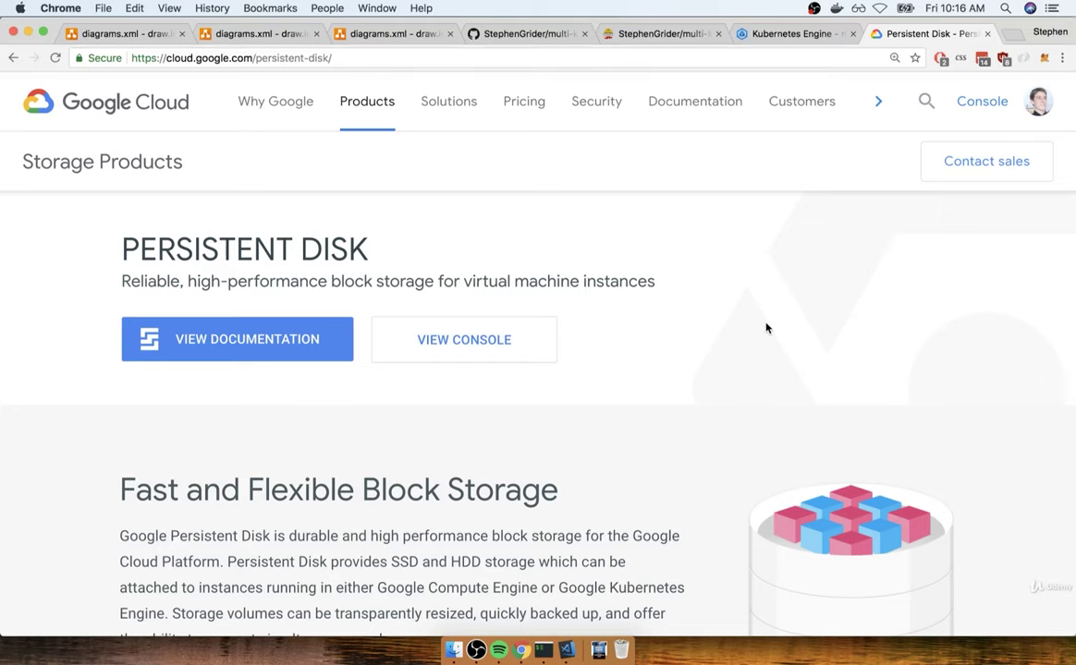
pyautogui.press('super+w')
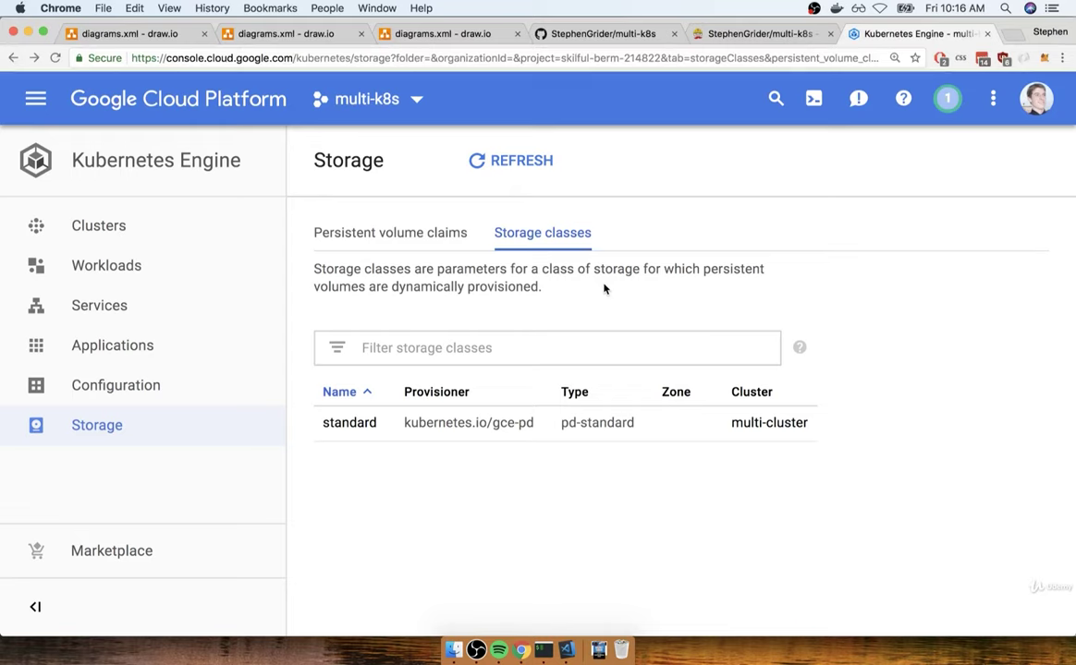
# - Revisit the clusters list, then select 'Add deployment scripts to the repo' in draw.io's Prod Deployment diagram
pyautogui.click(389, 234)
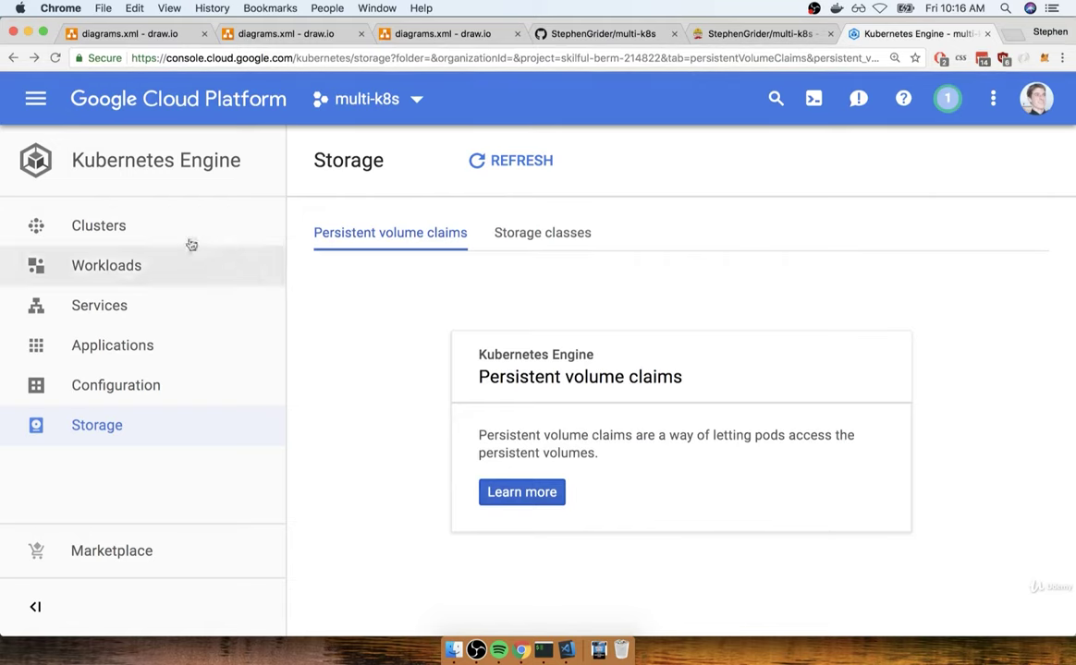
pyautogui.click(110, 231)
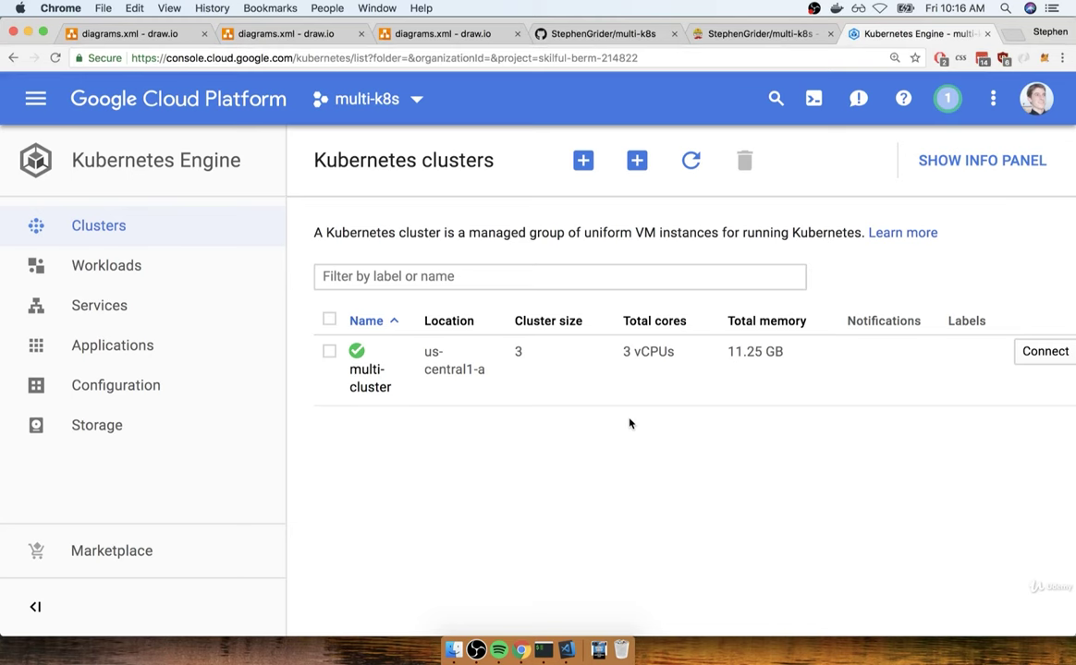
pyautogui.click(125, 35)
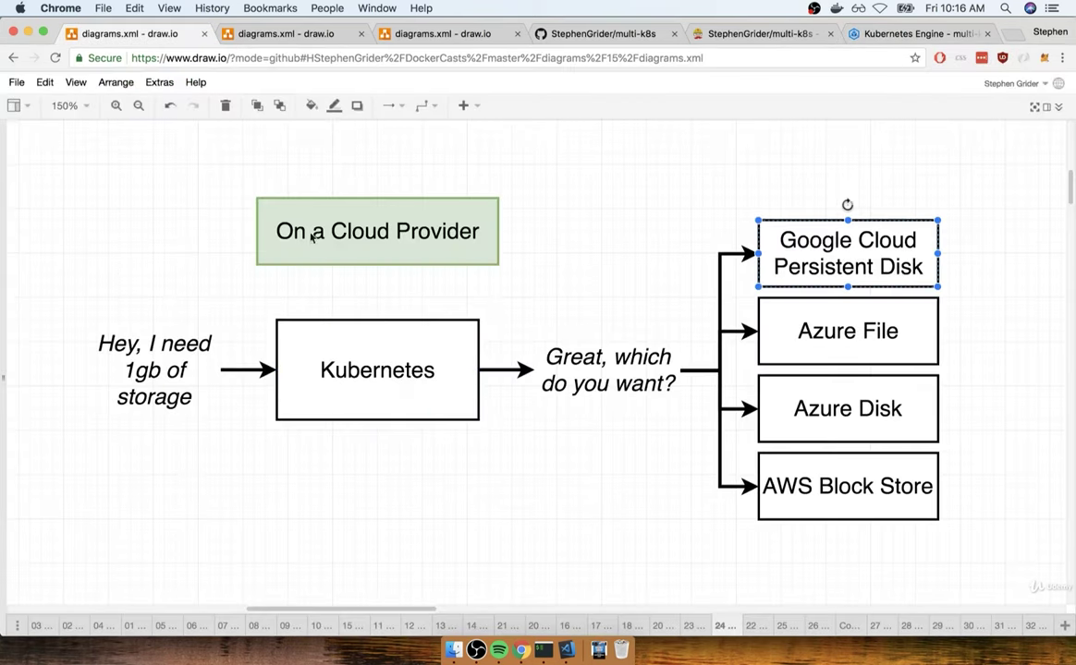
pyautogui.click(390, 37)
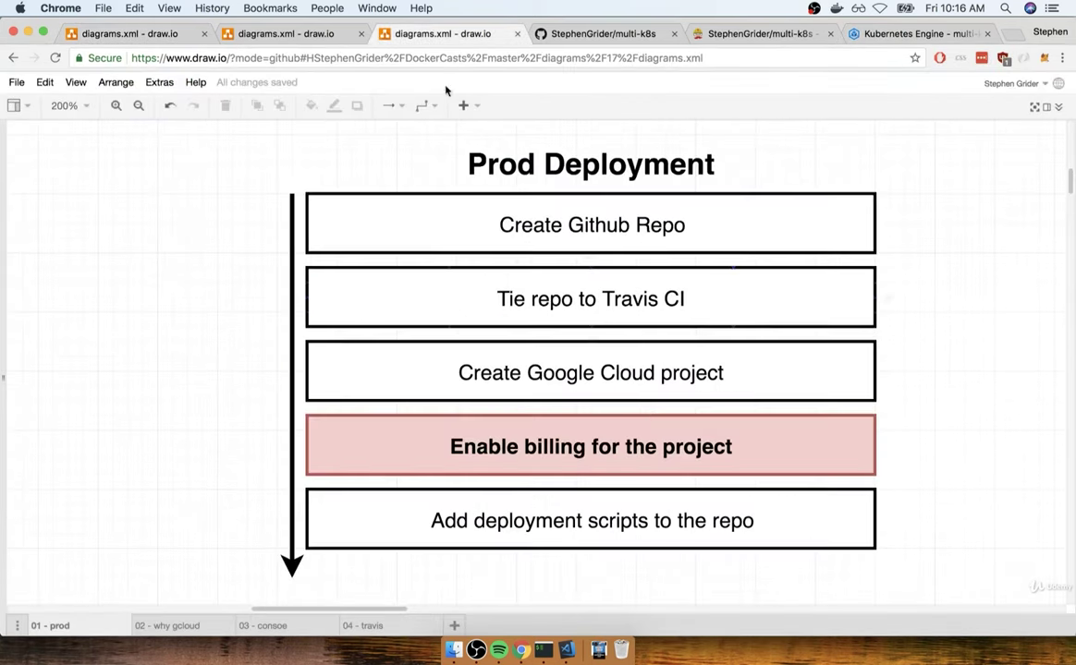
pyautogui.click(784, 513)
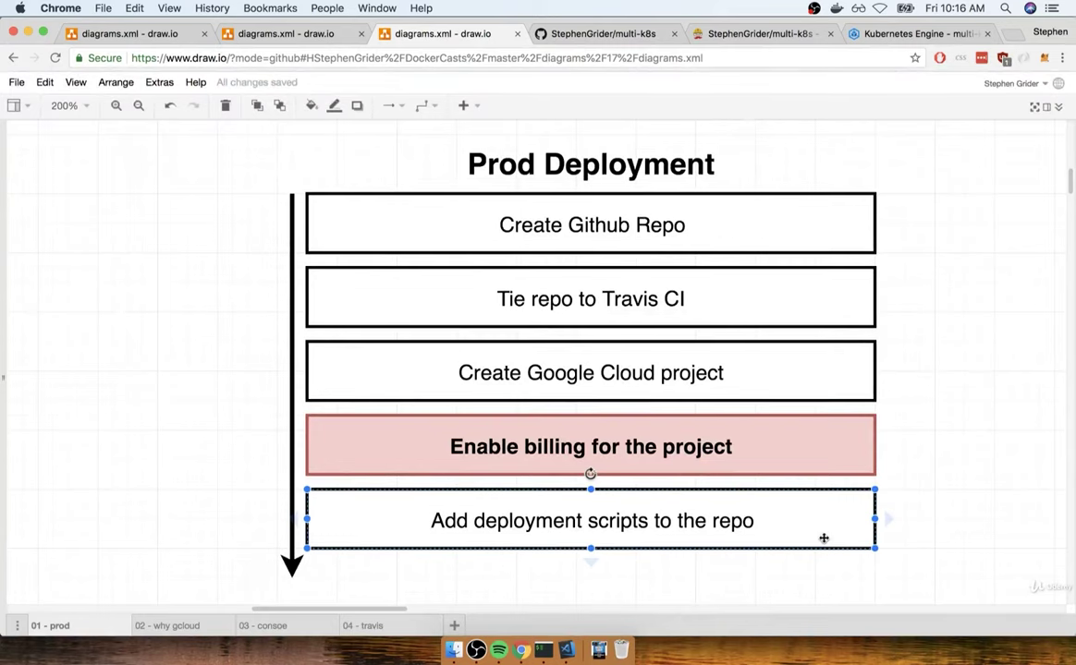
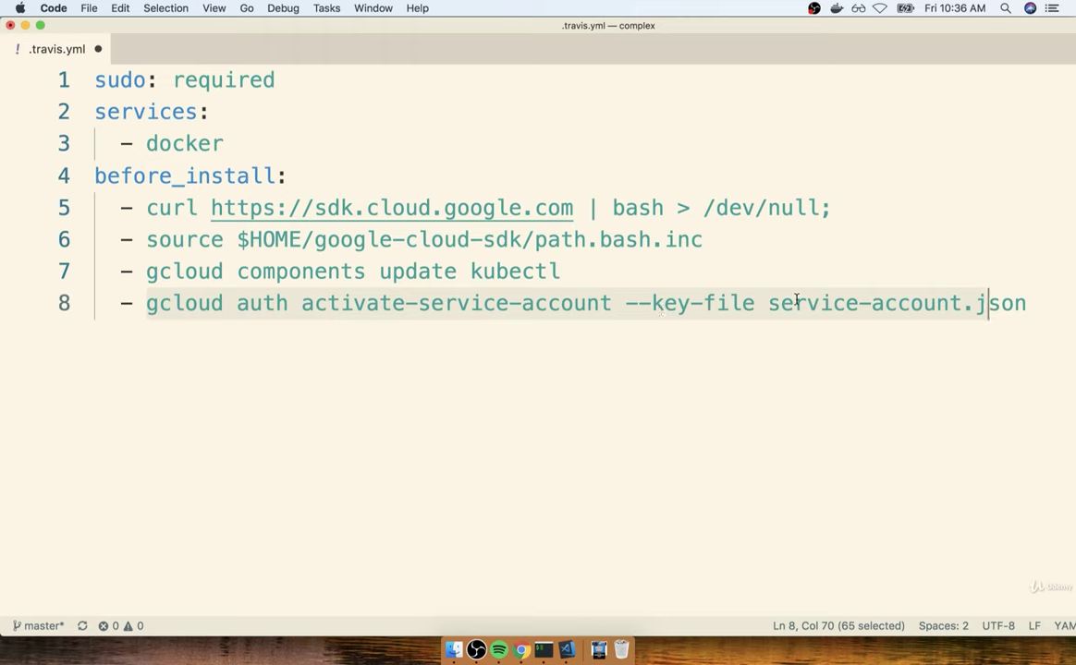
# - Review the 'gcloud auth activate-service-account --key-file service-account.json' line in .travis.yml's before_install
pyautogui.click(821, 303)
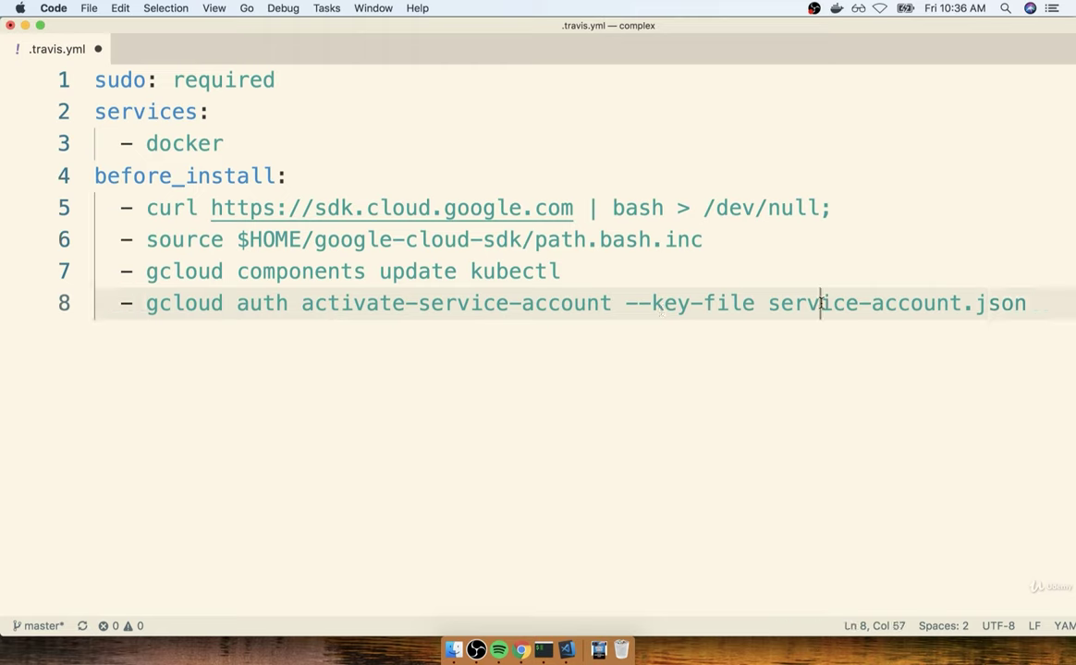
pyautogui.doubleClick(216, 303)
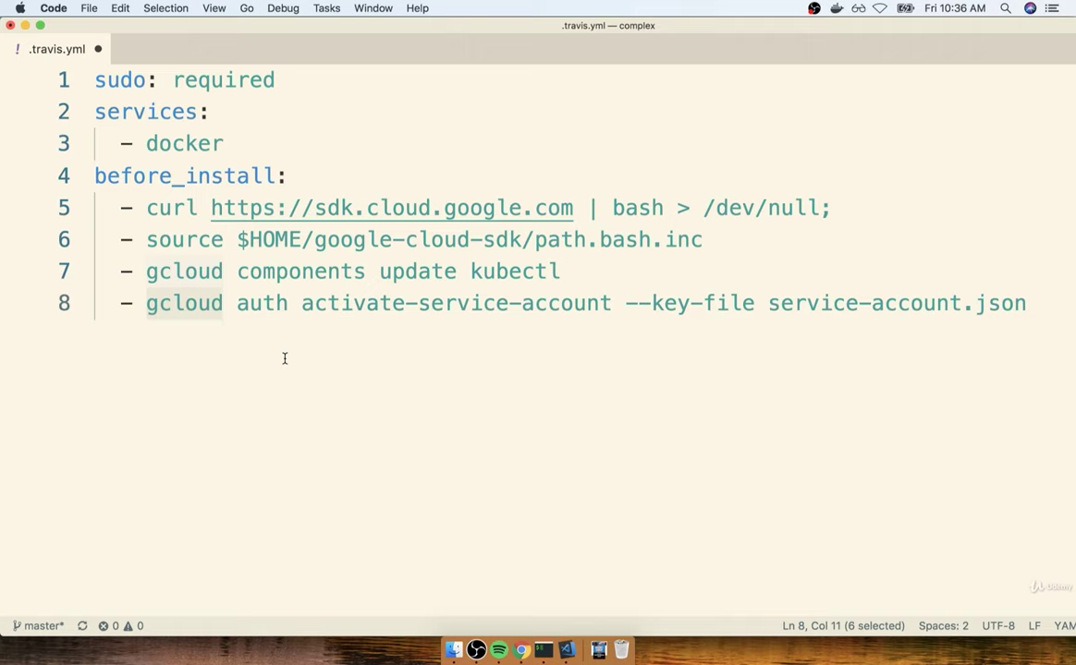
pyautogui.click(284, 358)
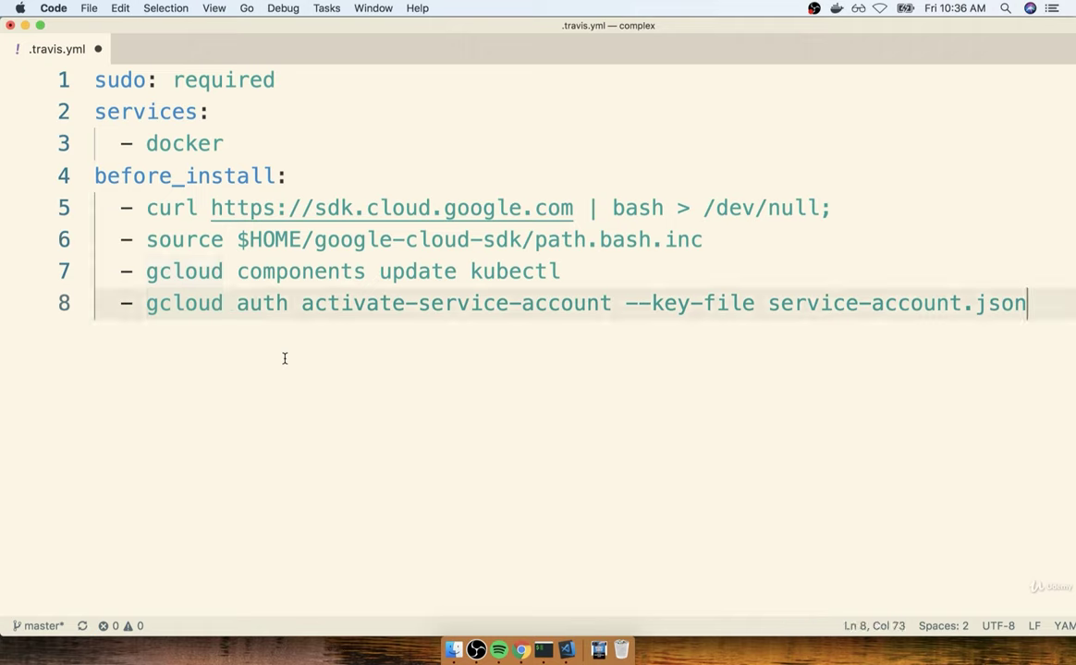
pyautogui.press('super+Tab')
# - Highlight the 'Create a Service Account' box in draw.io, then go to the Kubernetes Engine clusters page
pyautogui.click(660, 186)
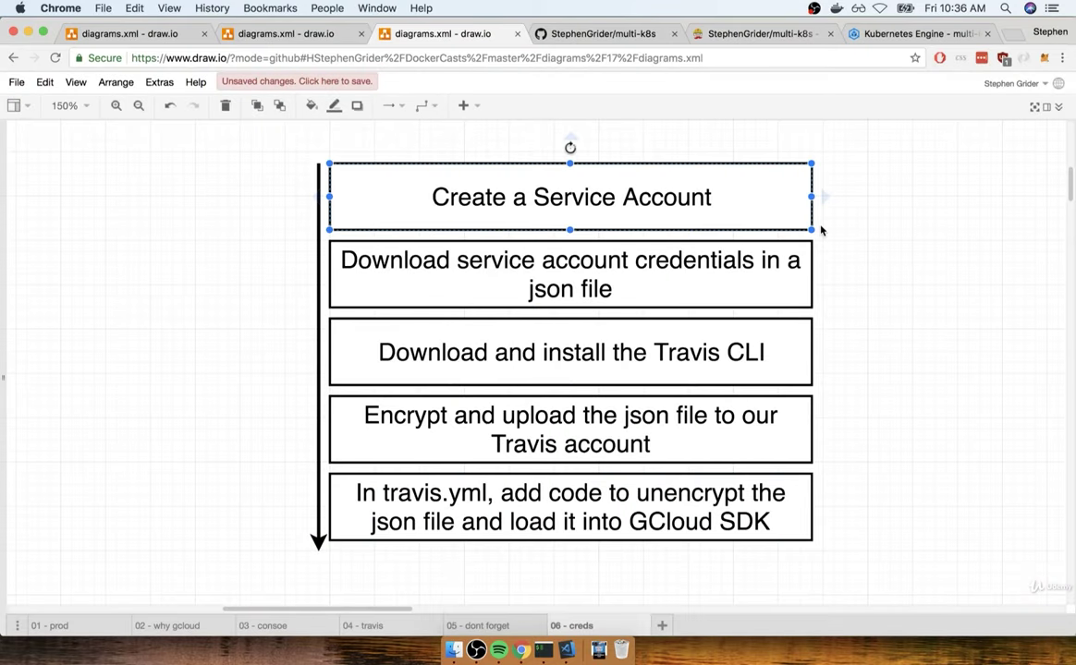
pyautogui.click(851, 172)
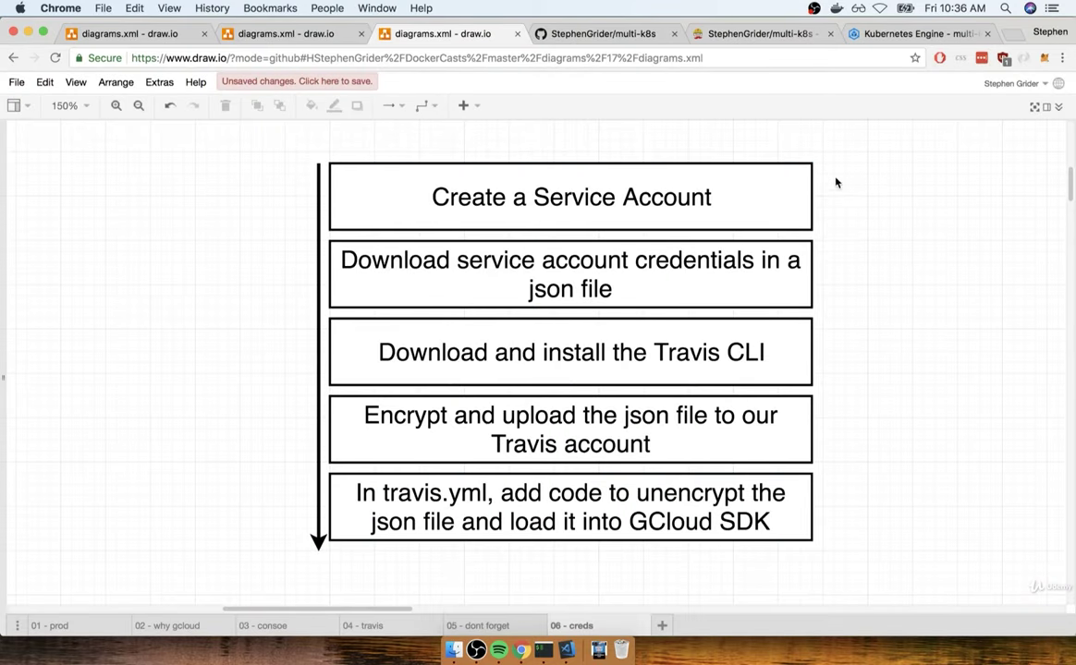
pyautogui.click(915, 34)
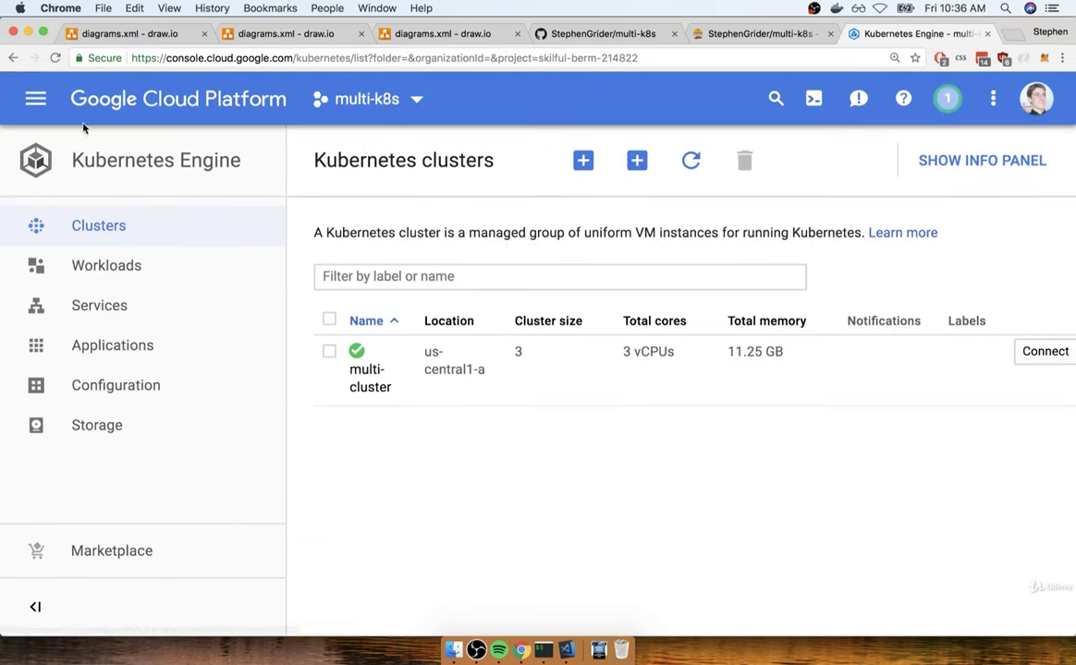
# - Go to the IAM & admin section from the console's Navigation menu
pyautogui.click(31, 98)
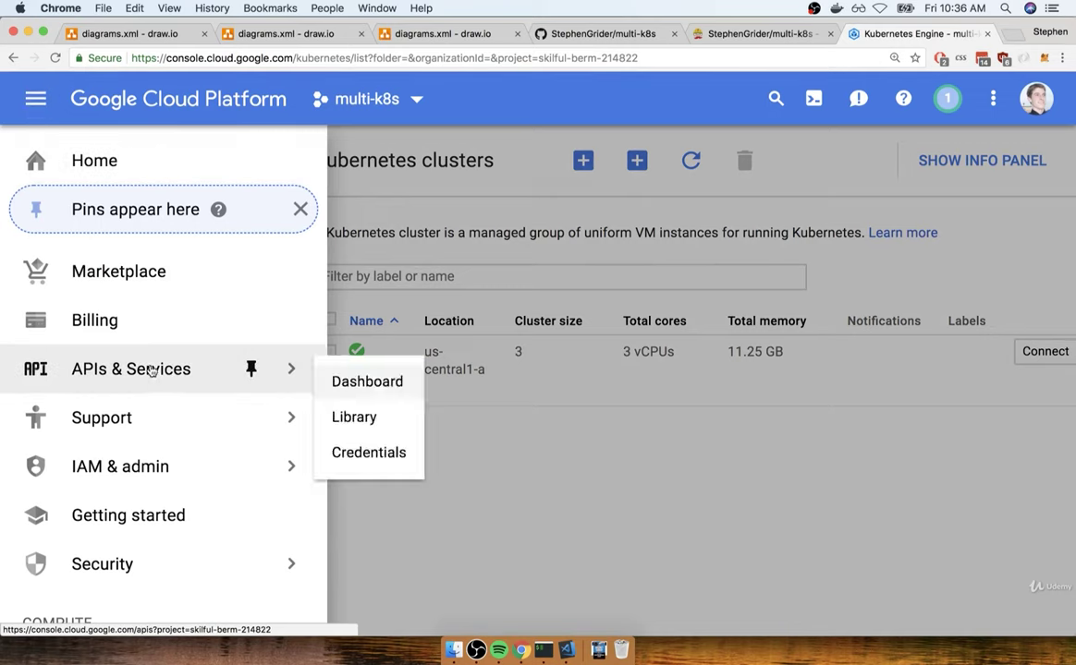
pyautogui.scroll(-1, 148, 374)
pyautogui.moveTo(98, 399)
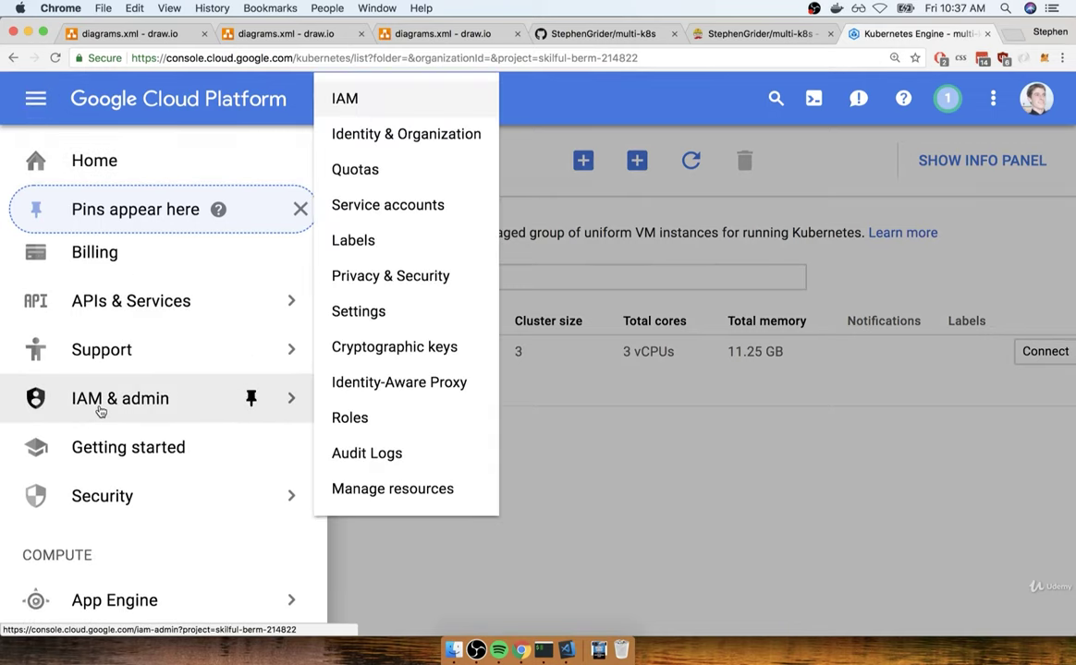
pyautogui.click(100, 399)
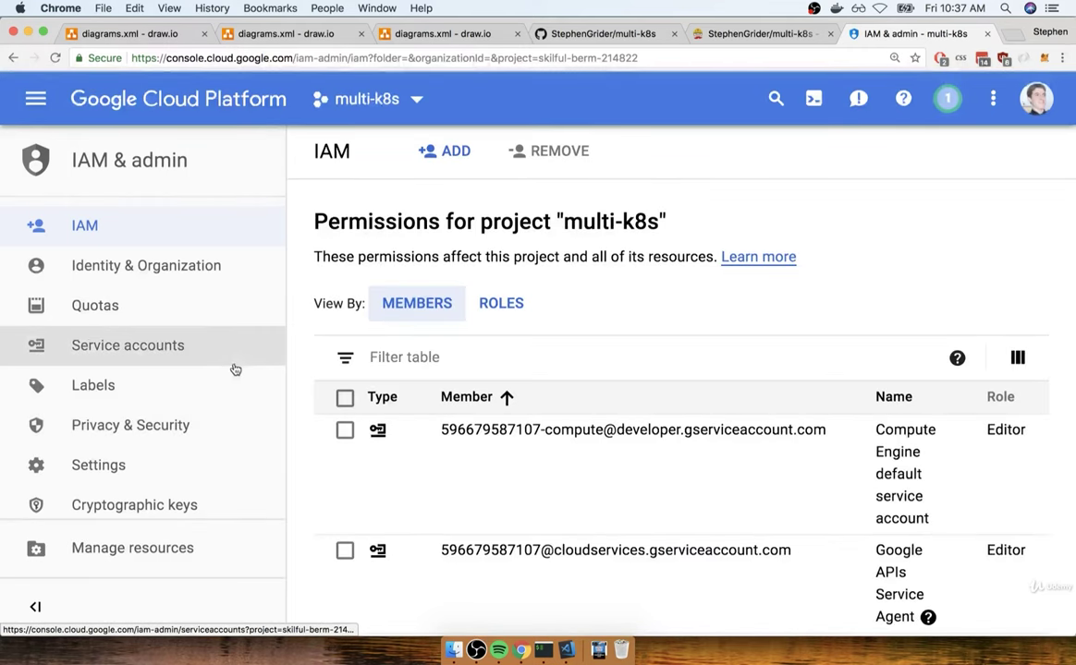
# - Open the Service accounts list, briefly view the permissions info, and zoom the page out
pyautogui.scroll(-3, 647, 360)
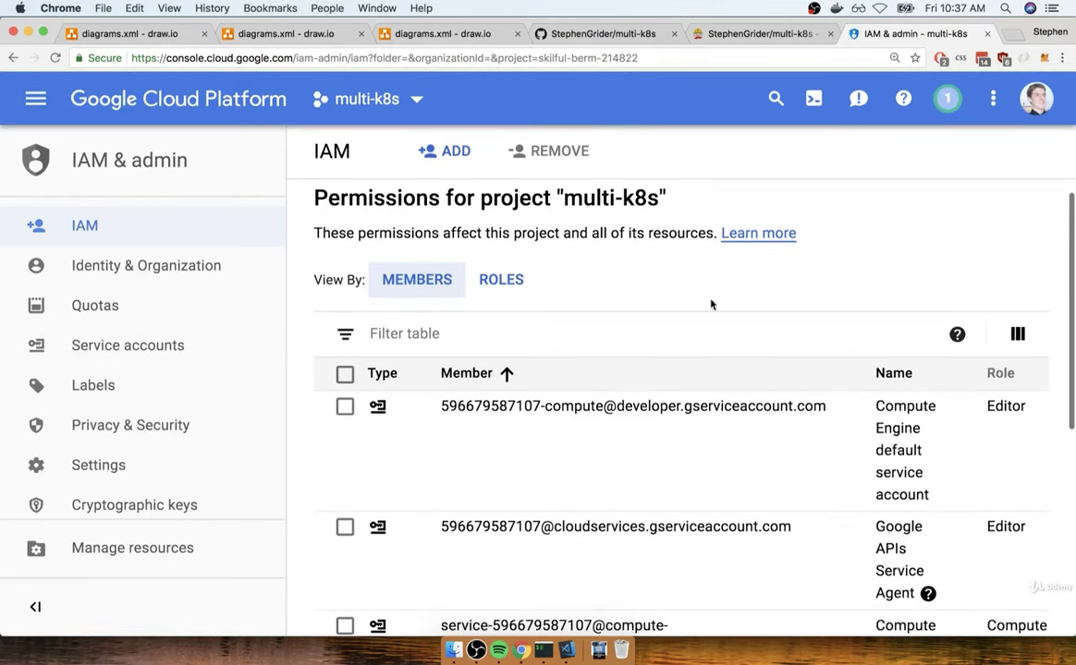
pyautogui.scroll(-5, 672, 369)
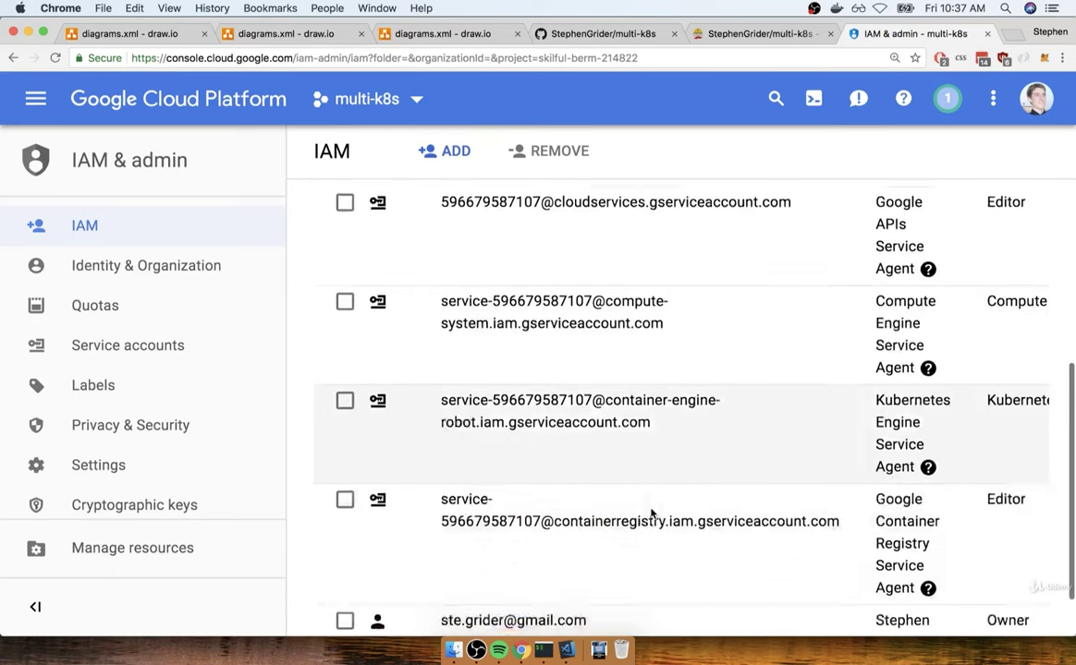
pyautogui.scroll(5, 730, 422)
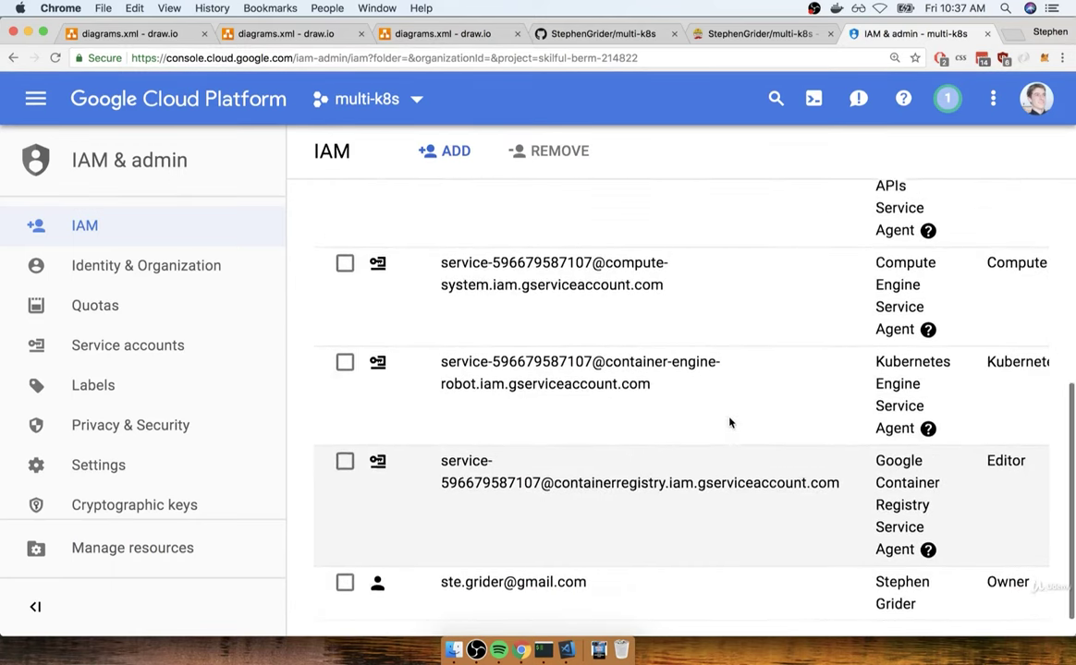
pyautogui.scroll(3, 730, 422)
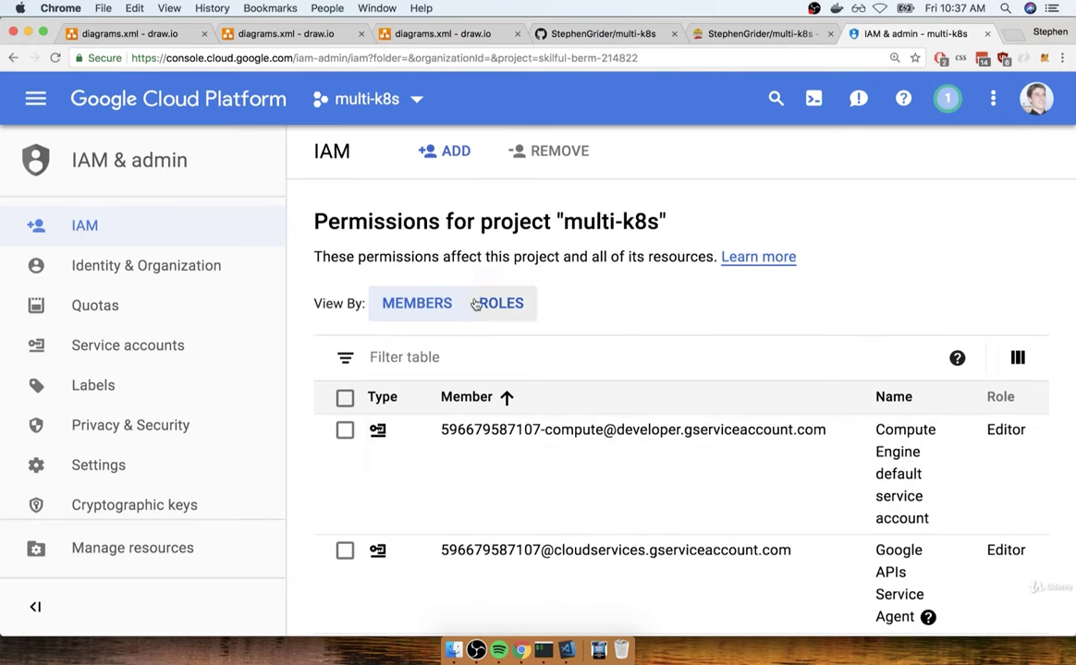
pyautogui.click(100, 350)
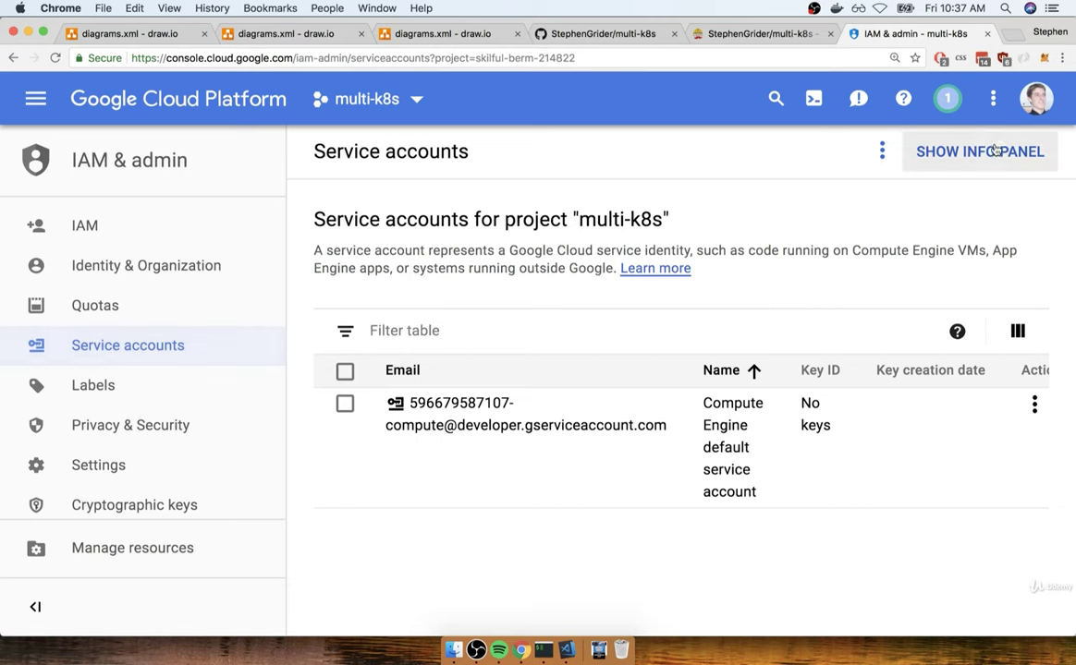
pyautogui.click(972, 164)
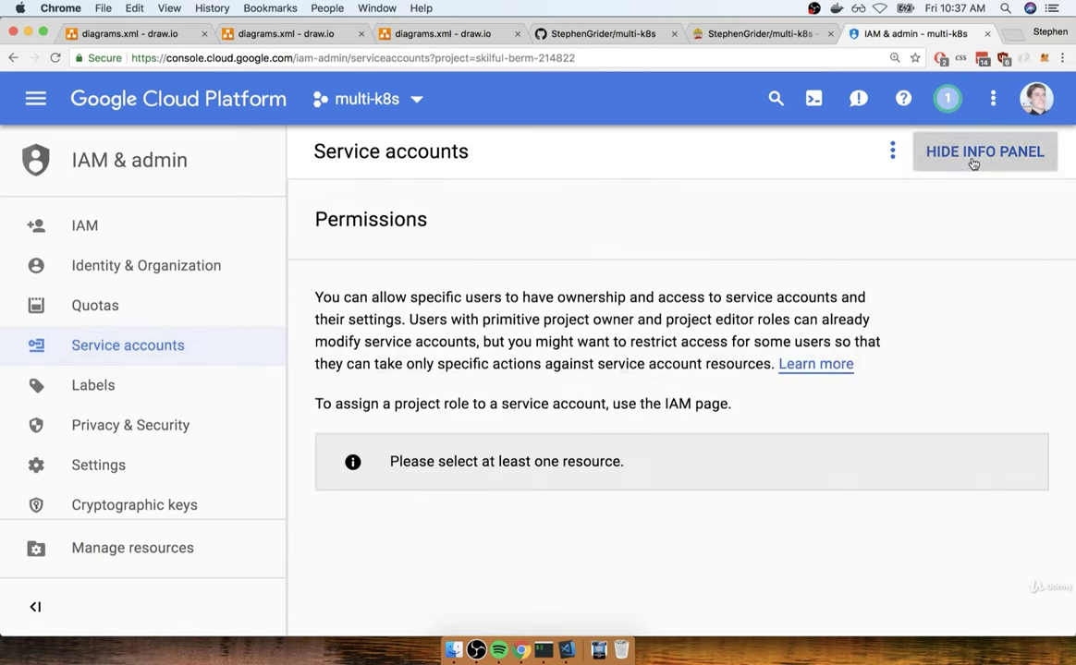
pyautogui.click(972, 163)
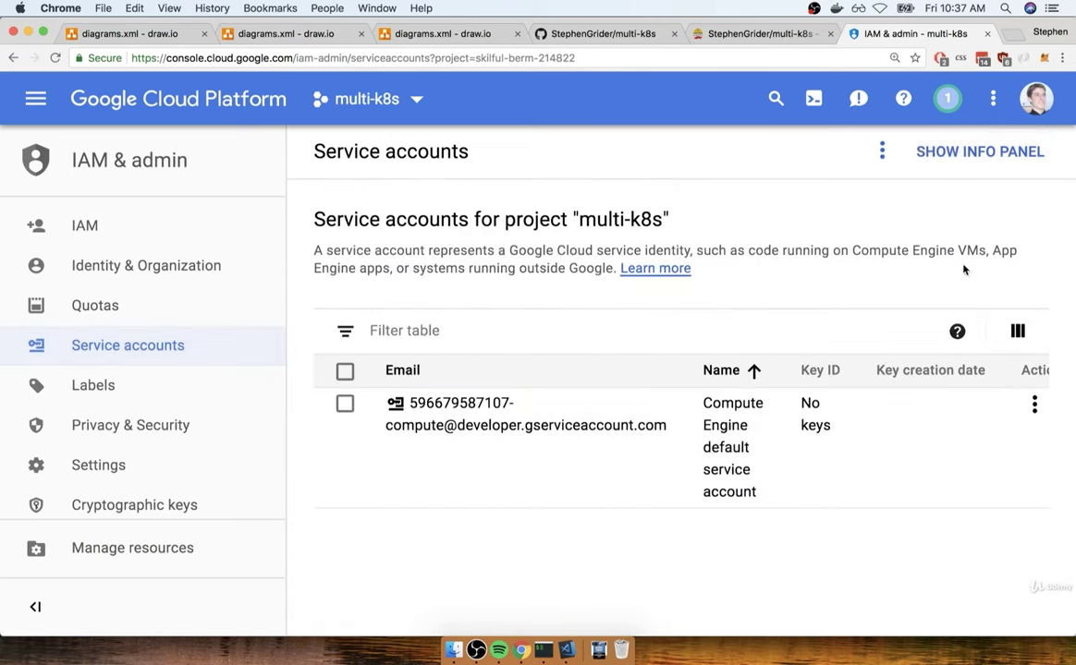
pyautogui.press('super+minus')
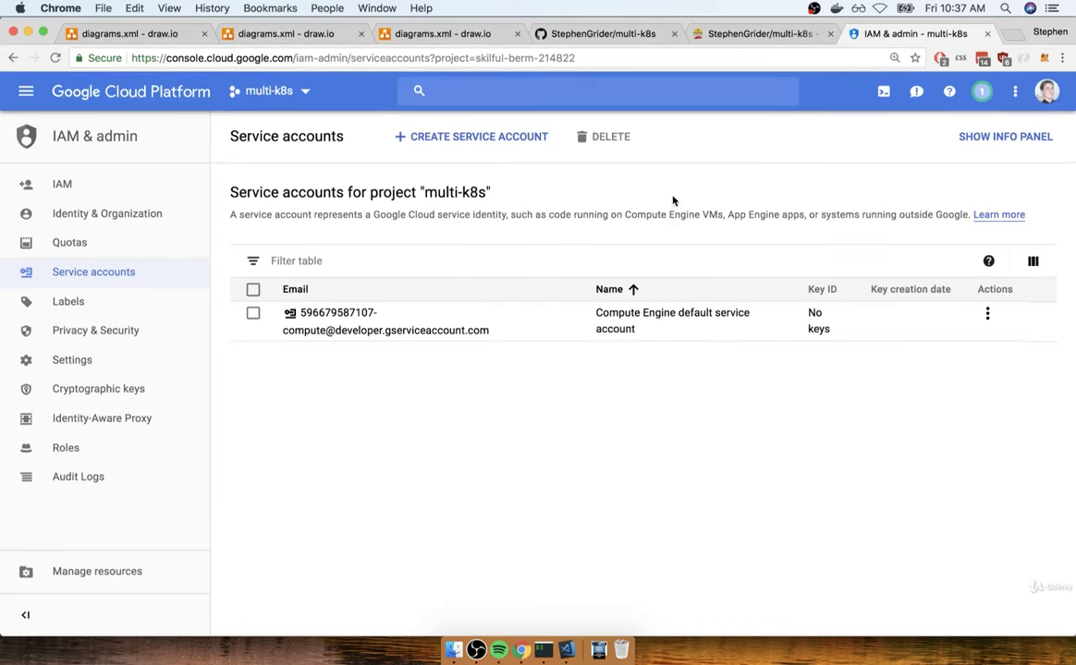
# - Start a new service account named 'travis-deployer'
pyautogui.click(464, 148)
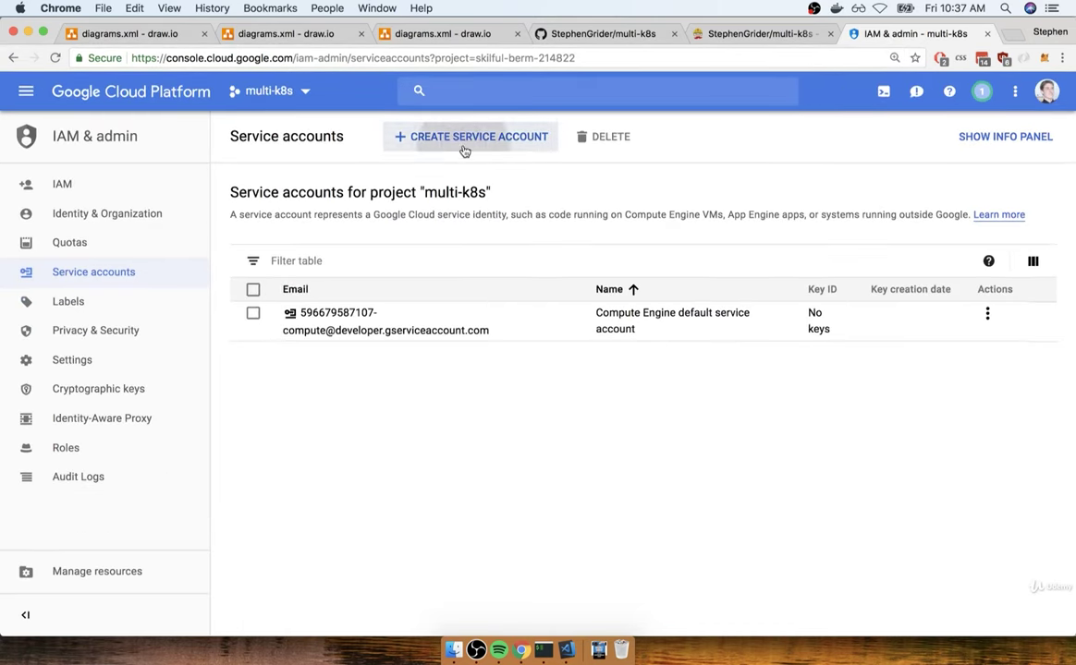
pyautogui.click(580, 209)
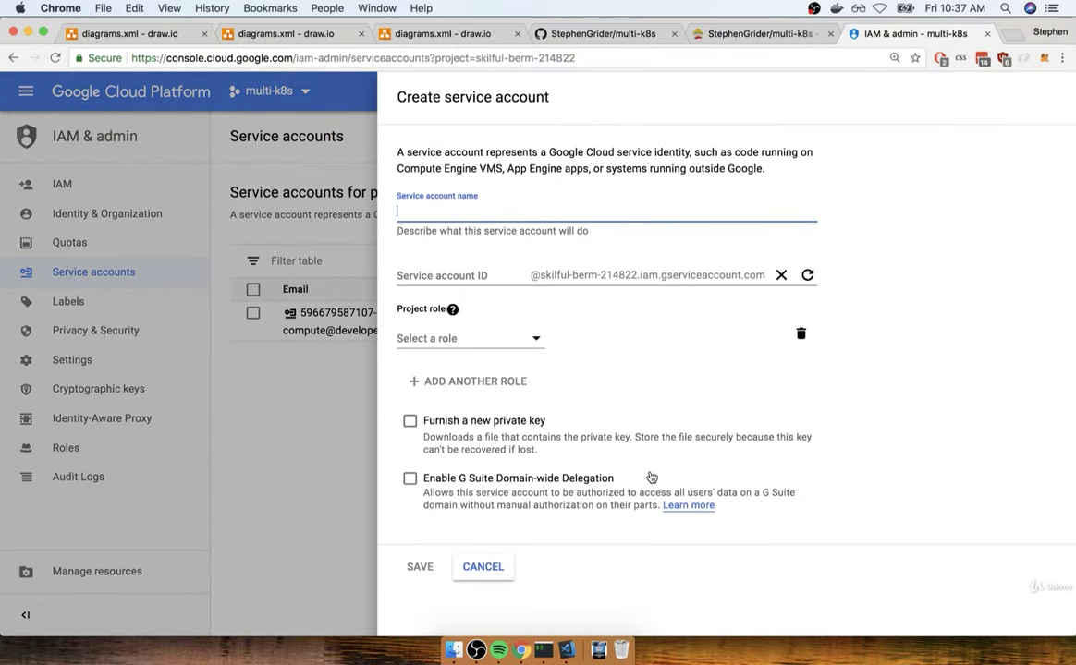
pyautogui.press('super+equal')
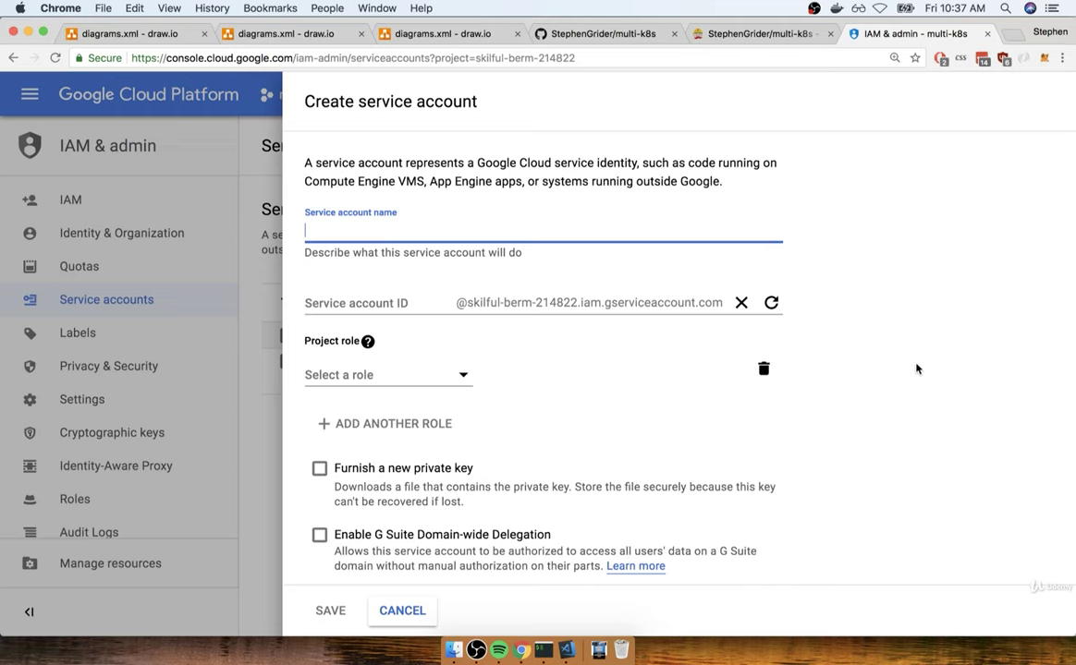
pyautogui.write('travis-')
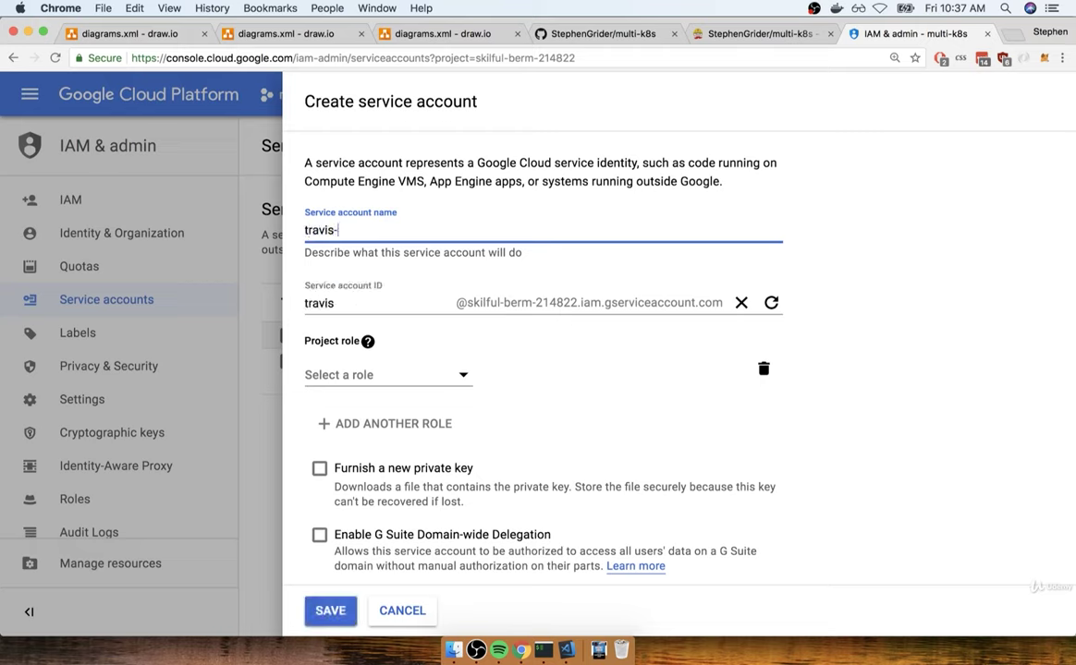
pyautogui.write('deployer')
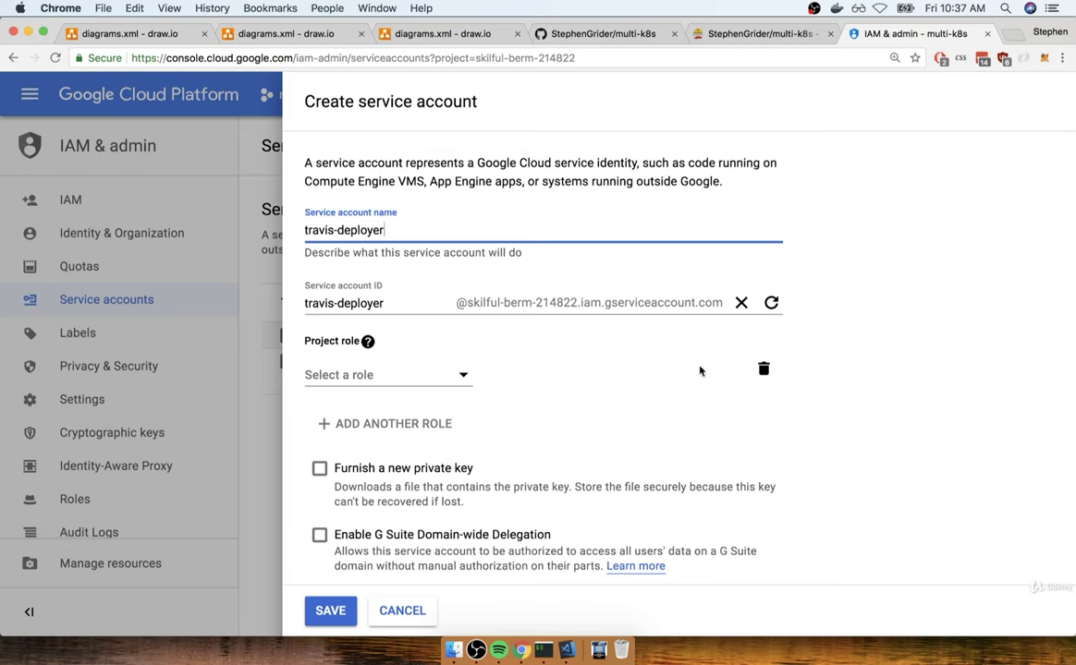
# - Assign the account the Kubernetes Engine > Kubernetes Engine Admin role
pyautogui.scroll(-1, 467, 351)
pyautogui.click(463, 349)
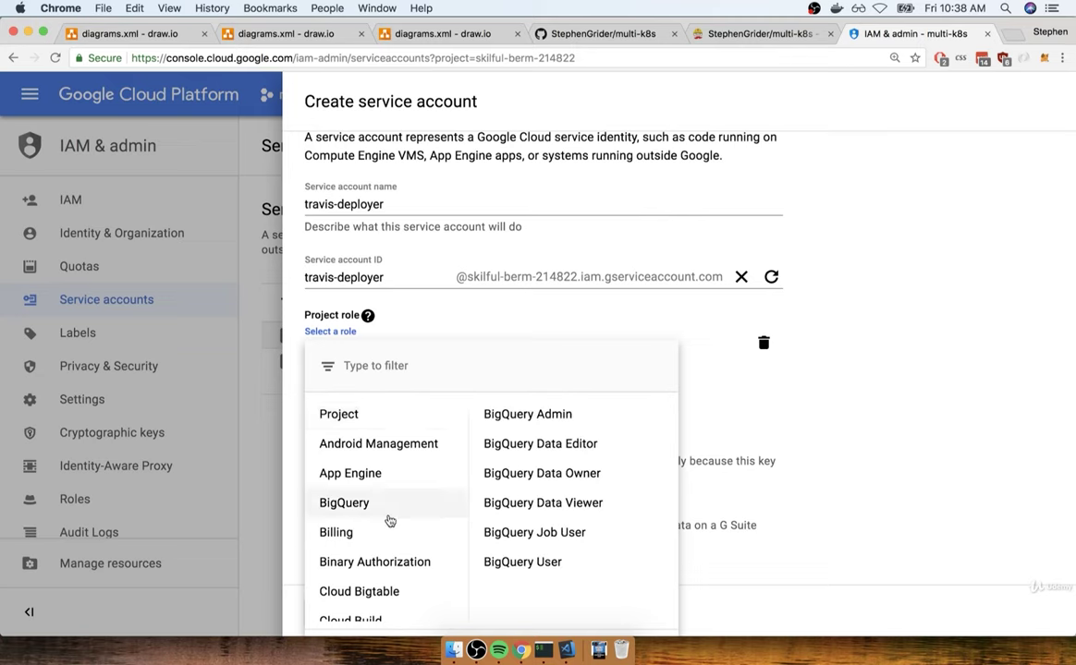
pyautogui.scroll(-2, 390, 522)
pyautogui.scroll(-10, 389, 522)
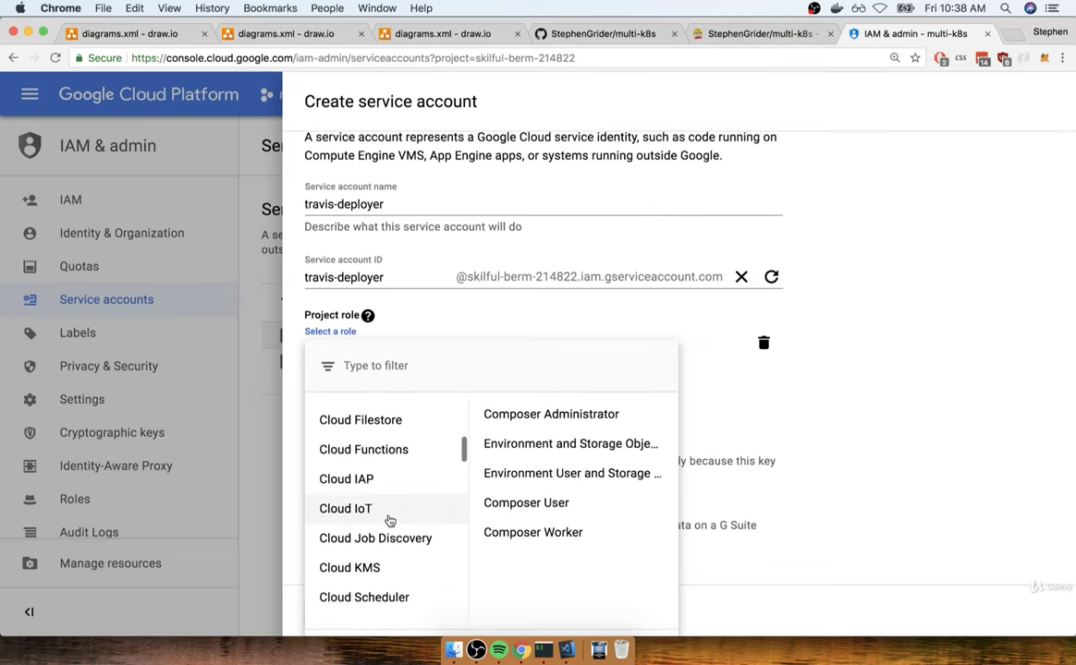
pyautogui.scroll(-10, 389, 522)
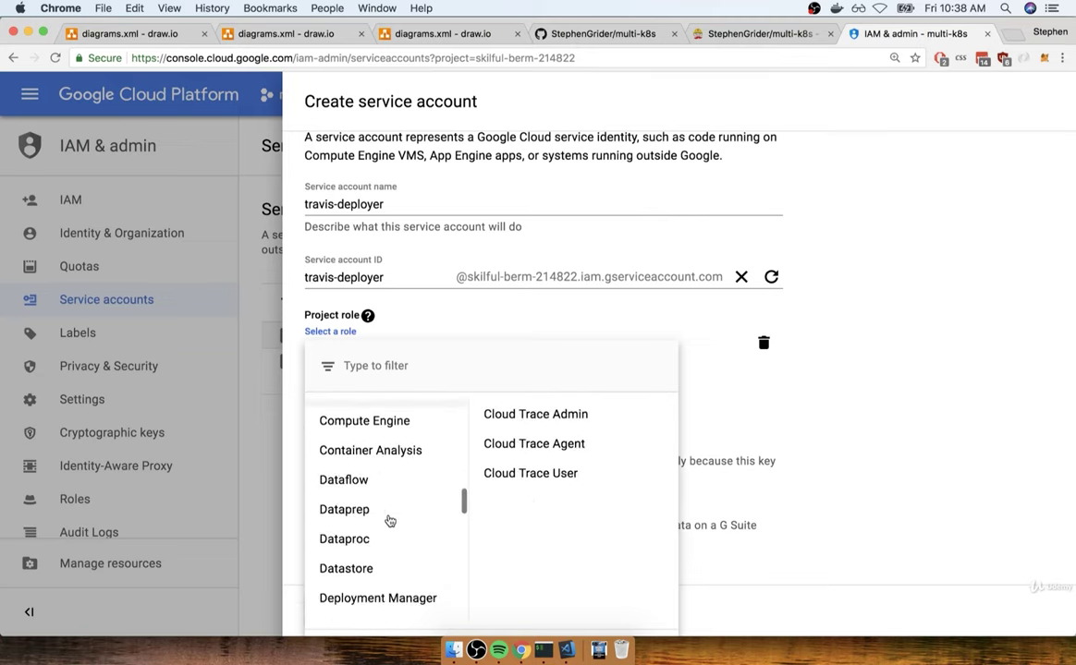
pyautogui.scroll(-10, 389, 522)
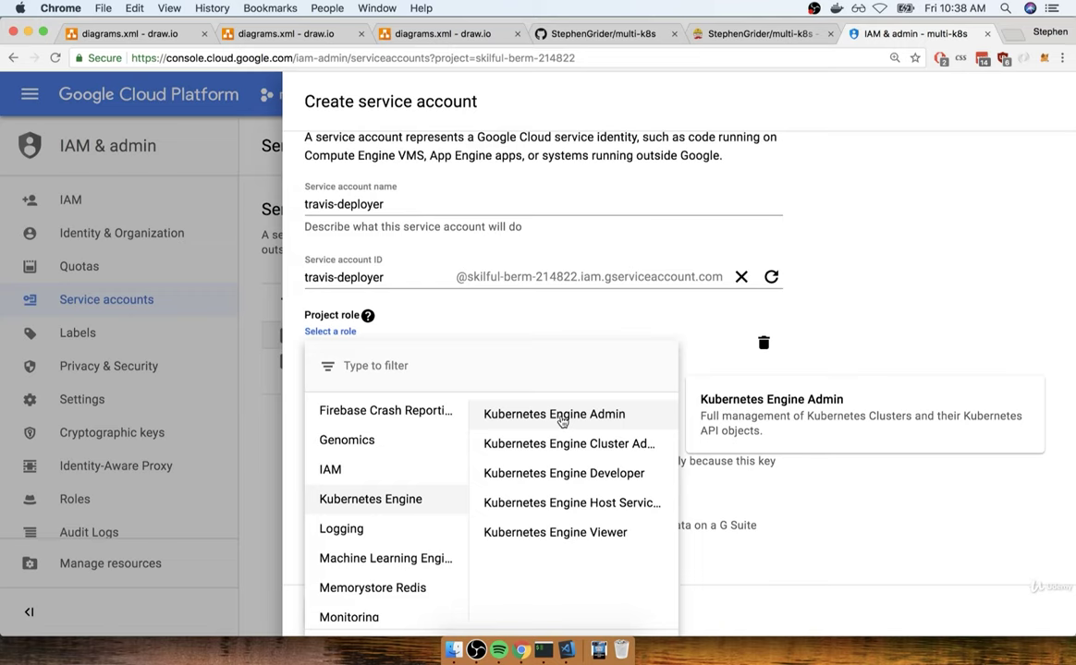
pyautogui.click(562, 418)
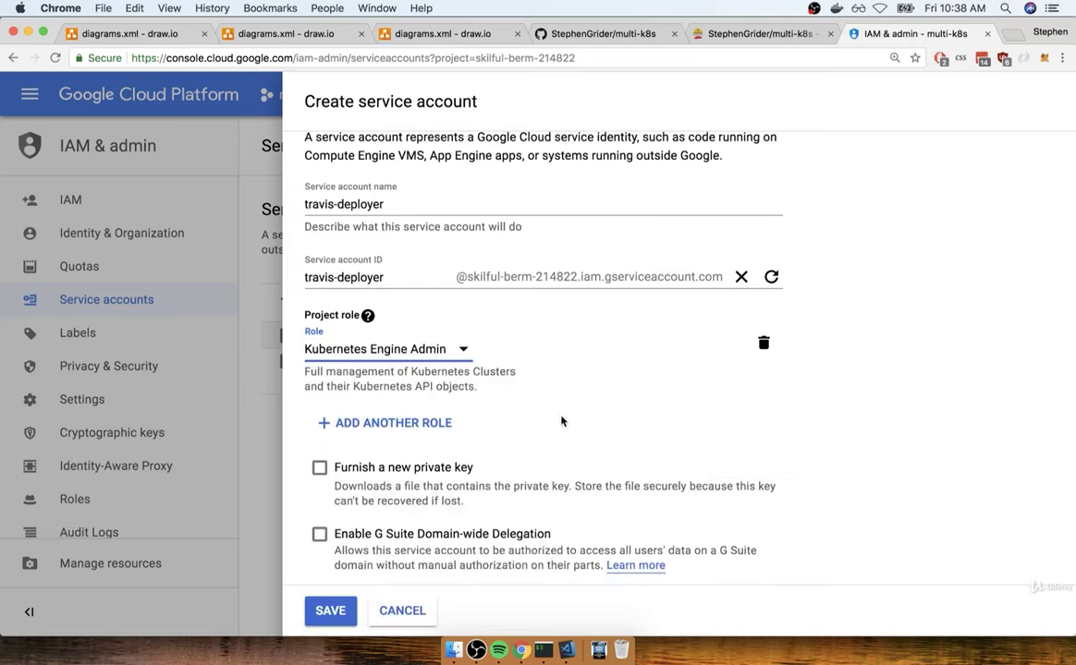
# - Request a new JSON private key and save the service account
pyautogui.scroll(-1, 605, 417)
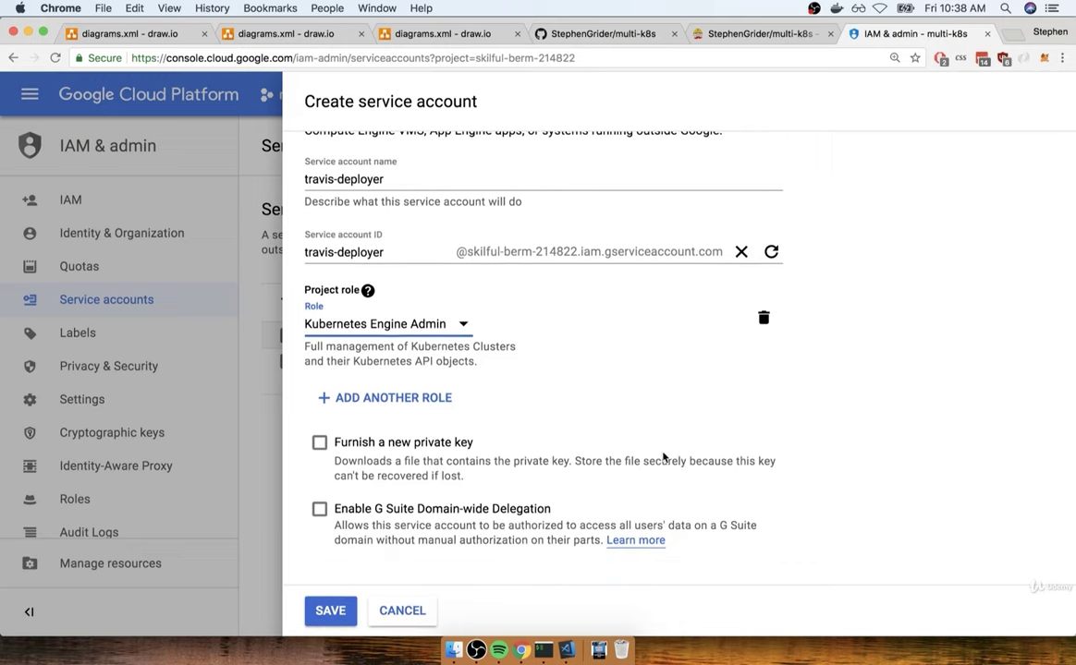
pyautogui.click(319, 444)
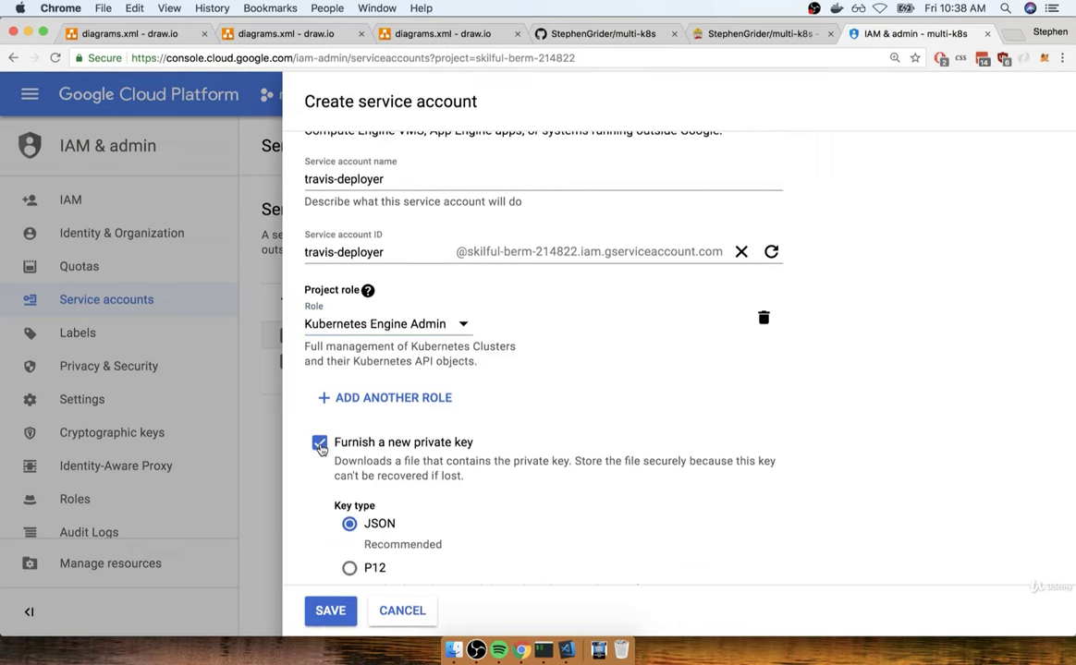
pyautogui.scroll(-2, 319, 446)
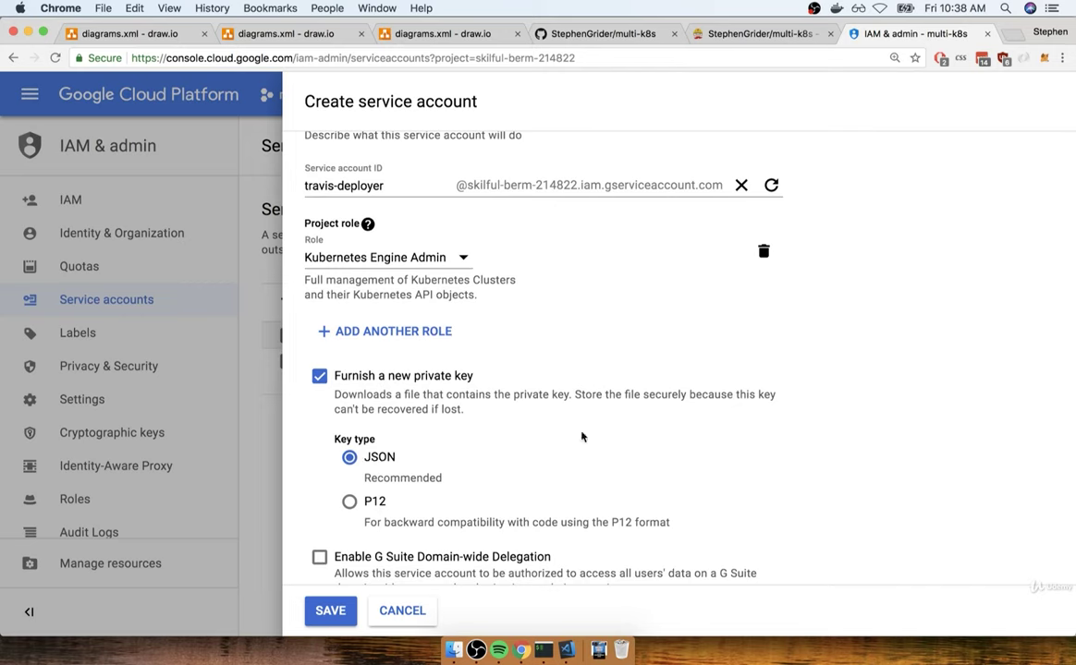
pyautogui.click(330, 614)
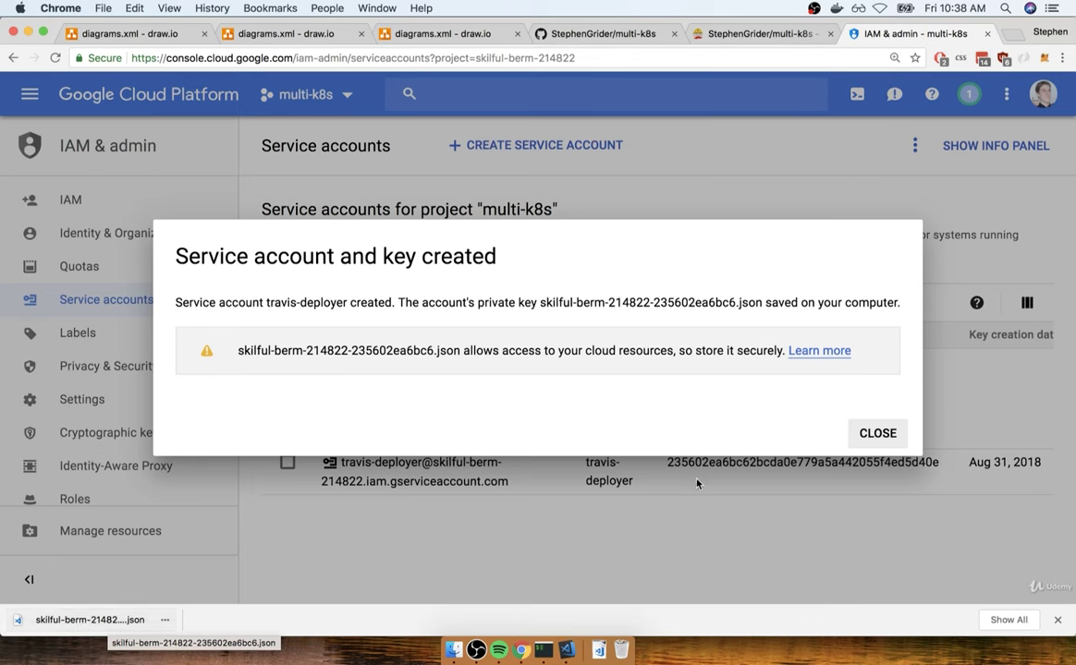
# - Close the 'Service account and key created' notice and open the downloaded key's options
pyautogui.click(877, 436)
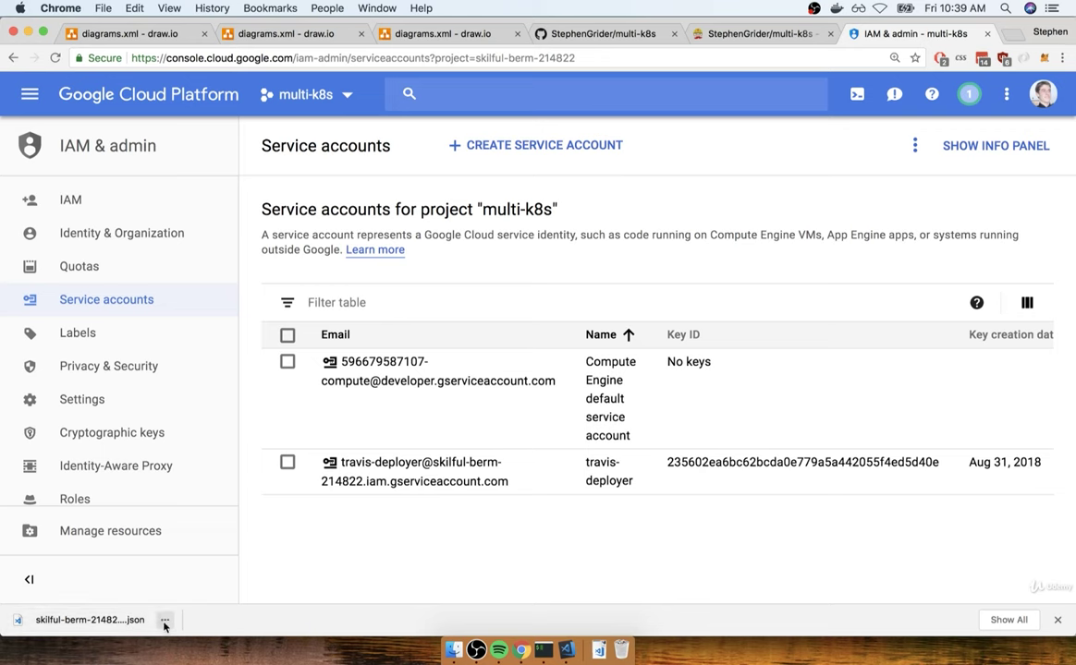
pyautogui.click(164, 620)
pyautogui.click(222, 579)
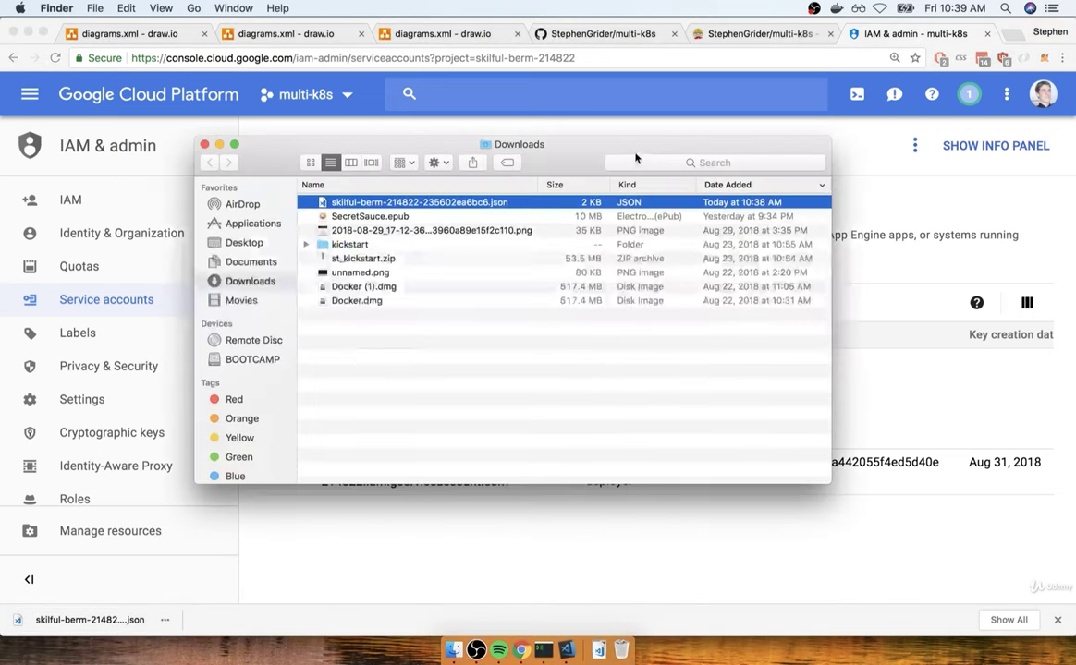
pyautogui.press('super+w')
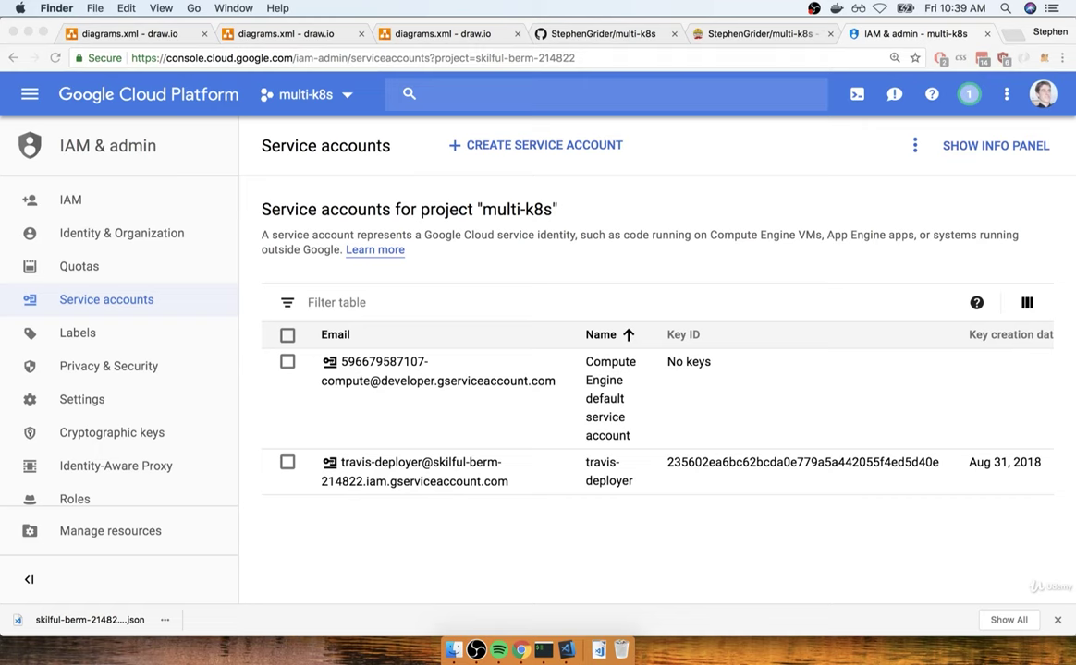
pyautogui.press('super+n')
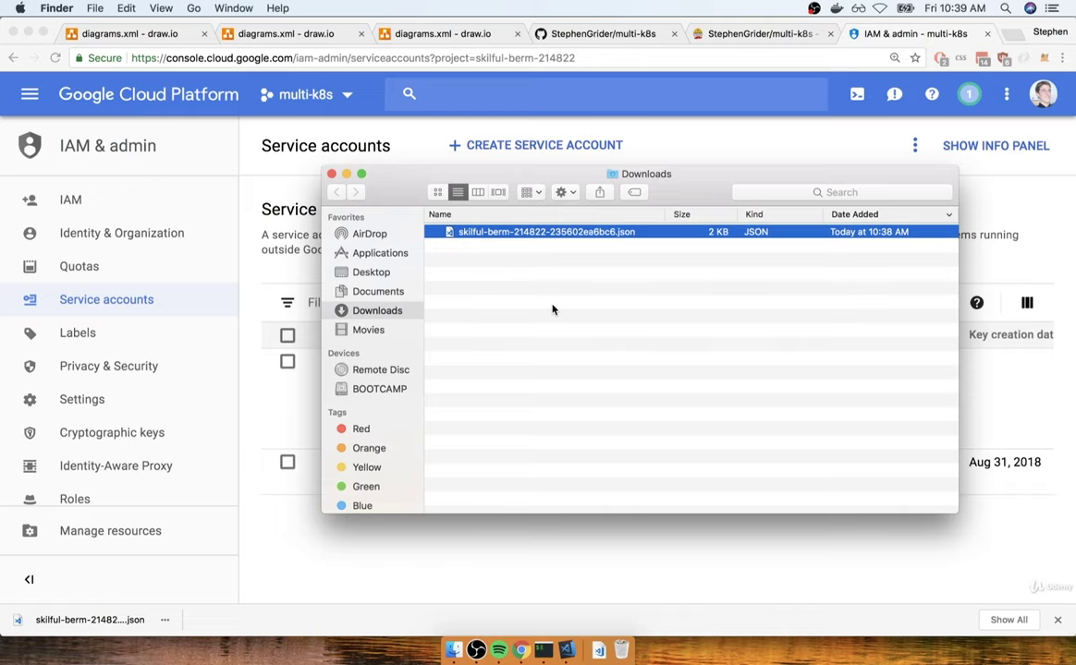
pyautogui.moveTo(674, 176); pyautogui.dragTo(649, 156)
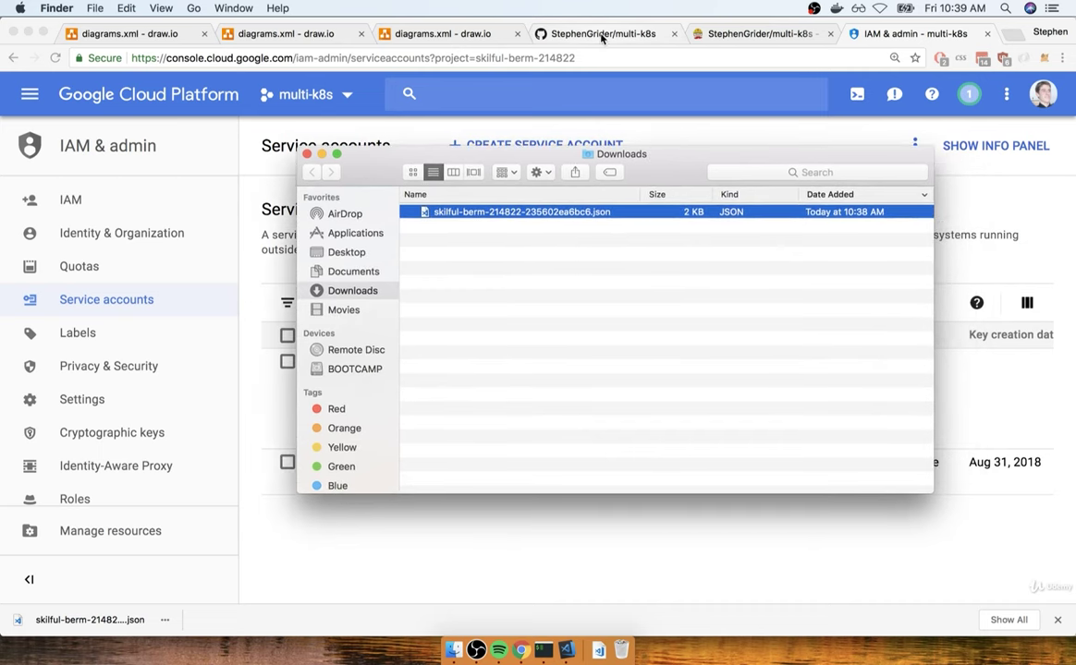
# - Walk through the flowchart's service account, credentials, and Travis CLI steps in draw.io
pyautogui.click(388, 33)
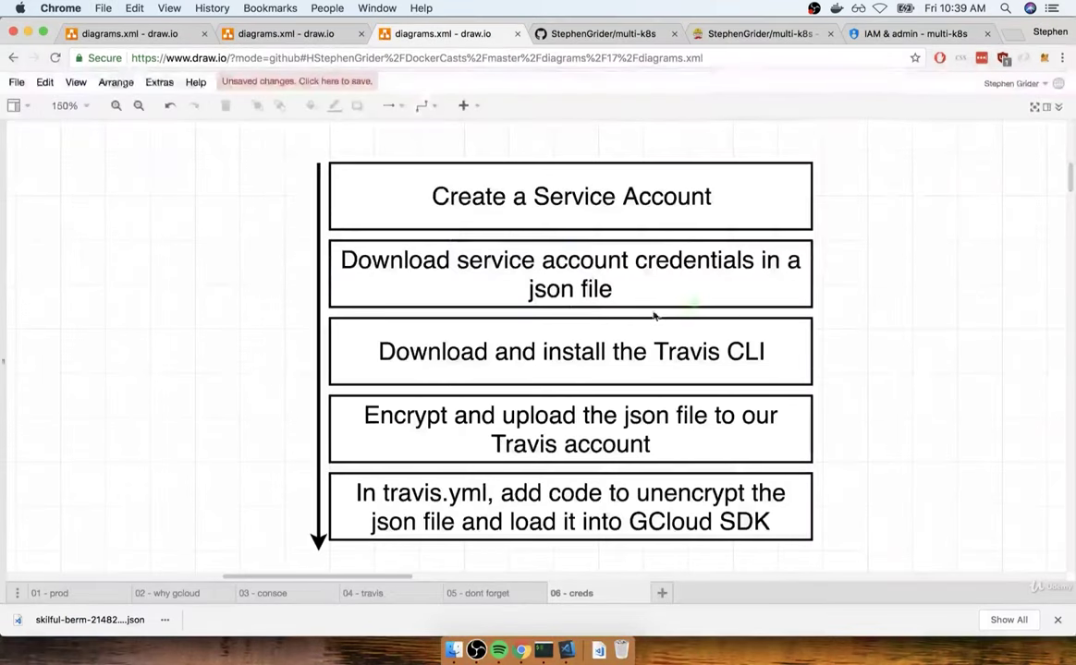
pyautogui.click(470, 264)
pyautogui.click(610, 343)
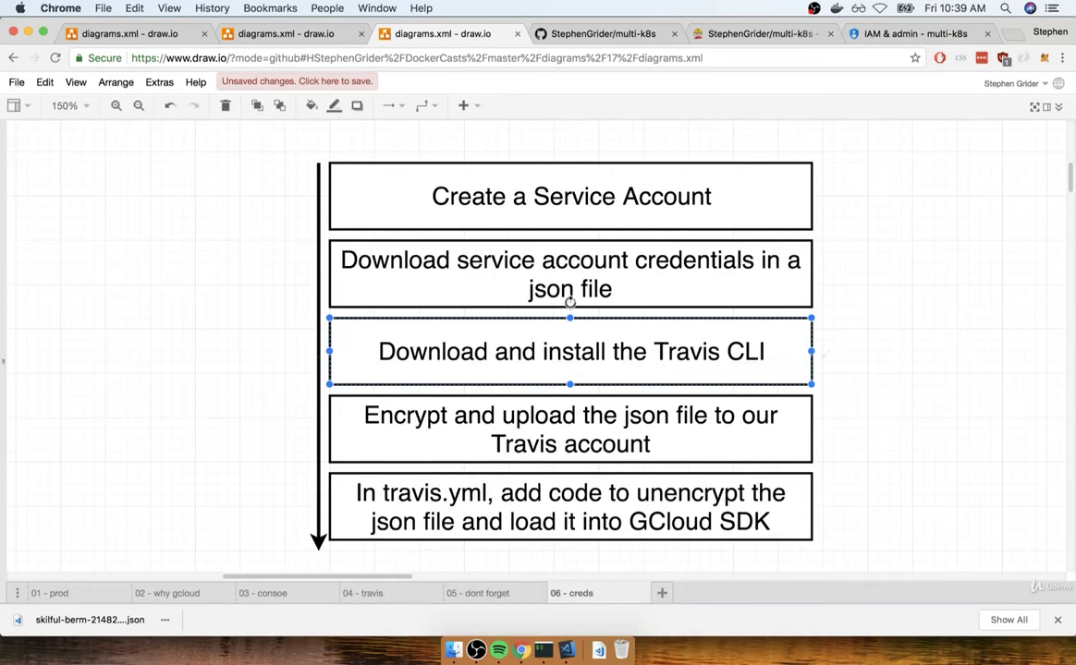
pyautogui.press('super+Tab')
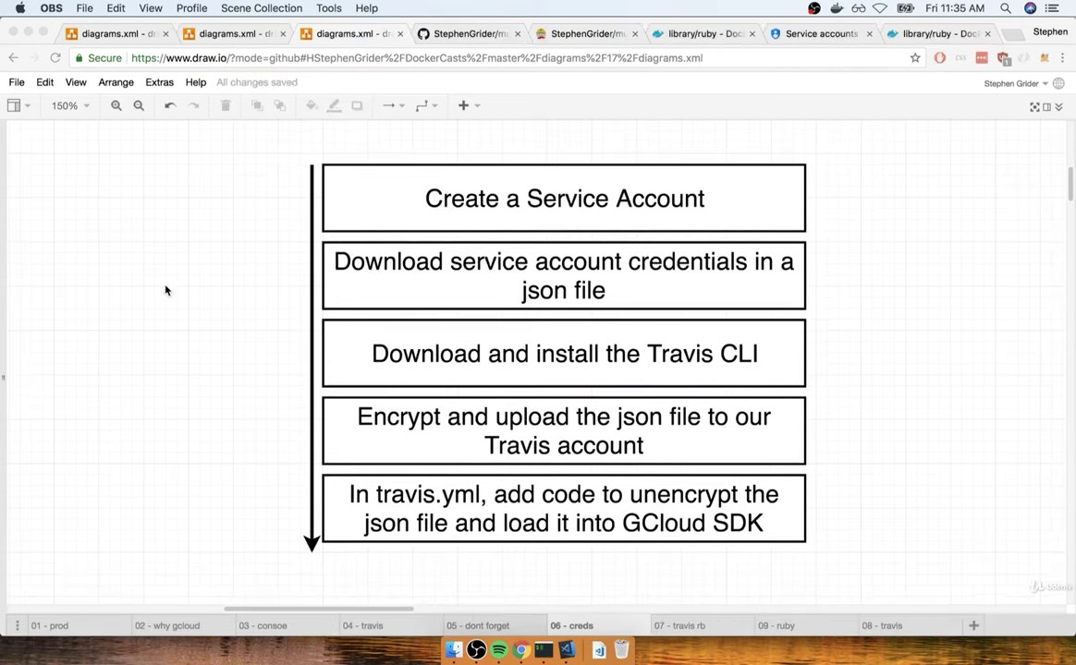
pyautogui.click(160, 289)
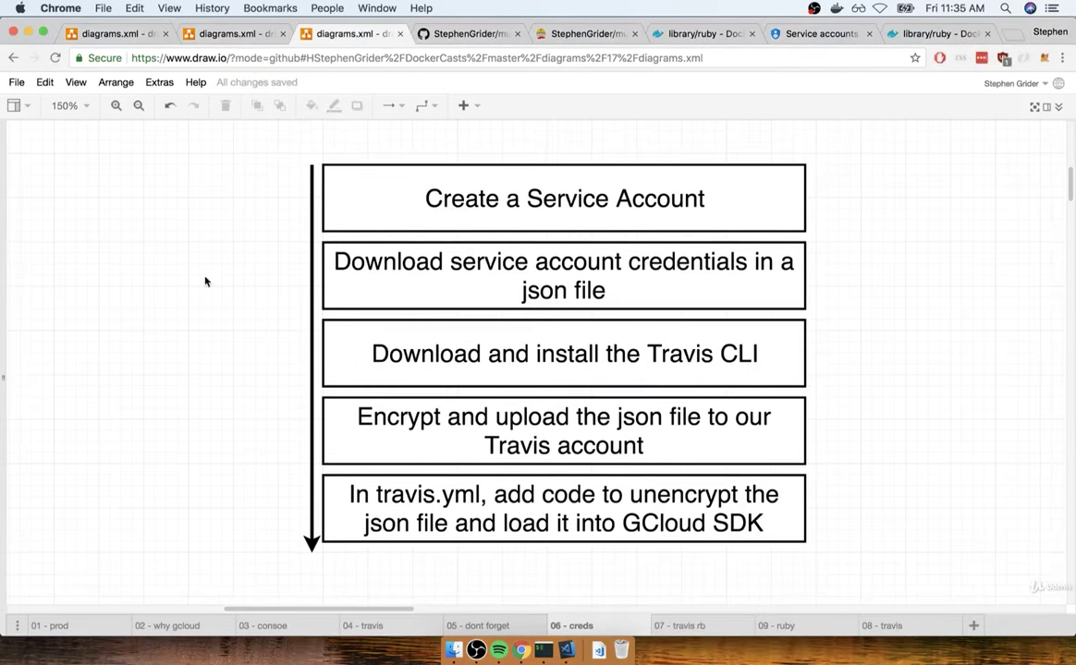
pyautogui.click(408, 204)
pyautogui.click(433, 287)
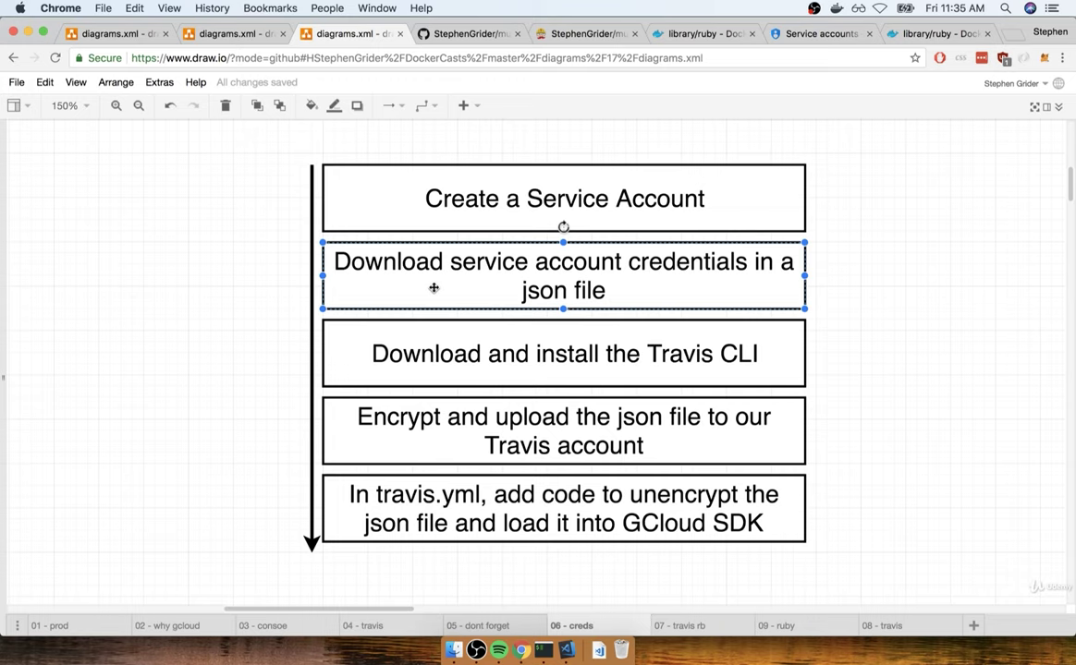
pyautogui.click(371, 340)
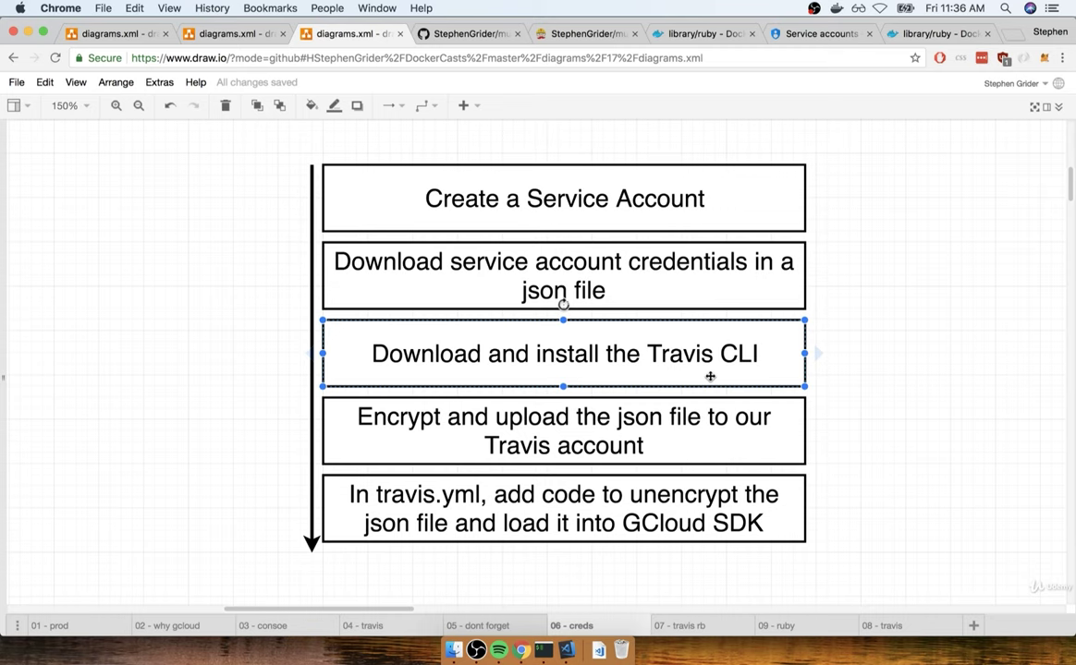
# - Select the downloaded JSON key file in the Downloads folder
pyautogui.click(453, 650)
pyautogui.click(277, 176)
pyautogui.click(218, 110)
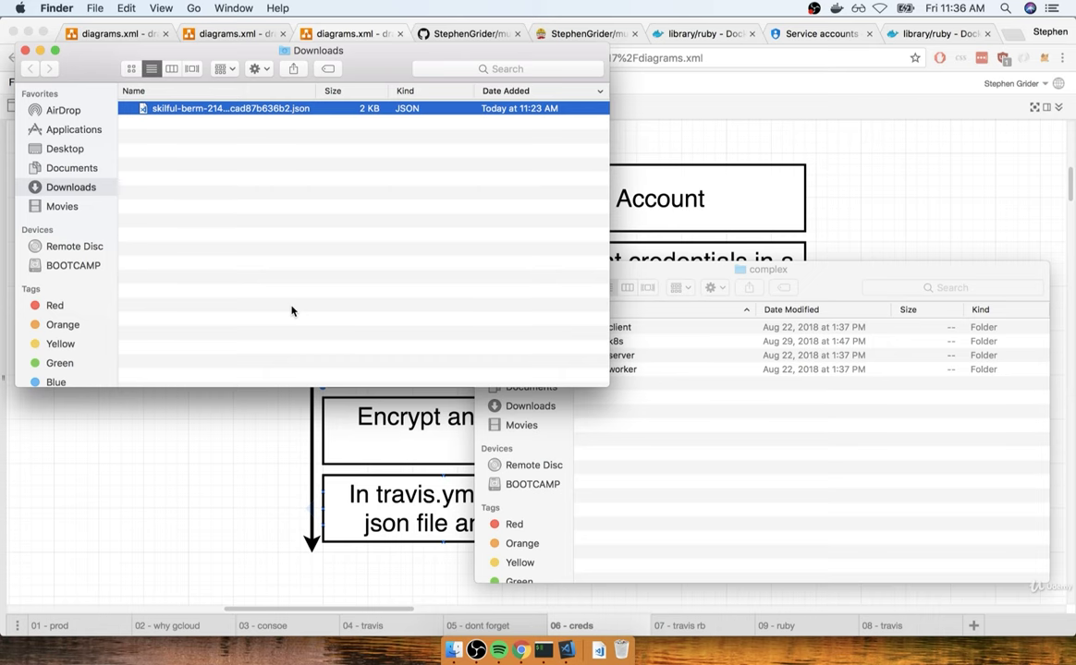
# - Open the '07 - travis rb' page and point out its 'Requires Ruby to be installed locally' note
pyautogui.click(192, 425)
pyautogui.click(953, 254)
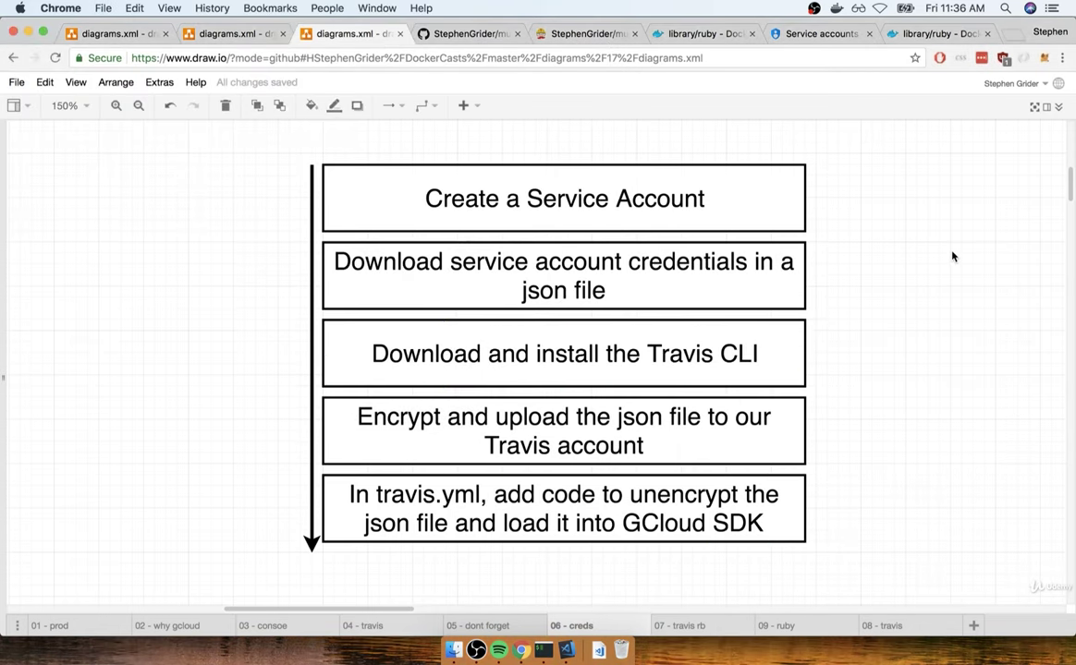
pyautogui.click(662, 330)
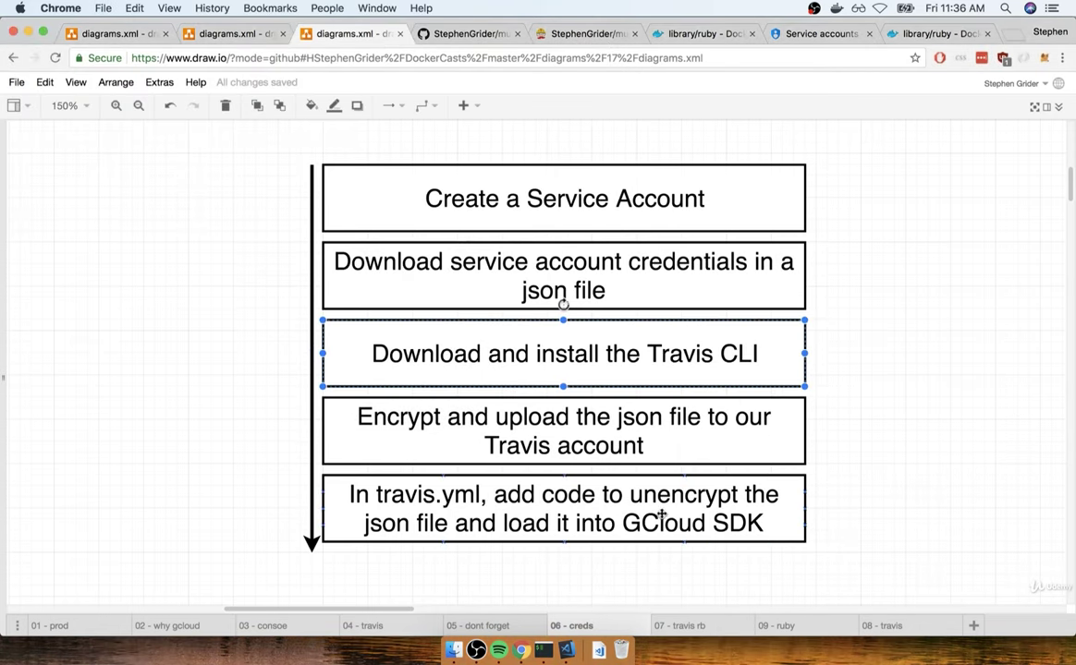
pyautogui.click(723, 627)
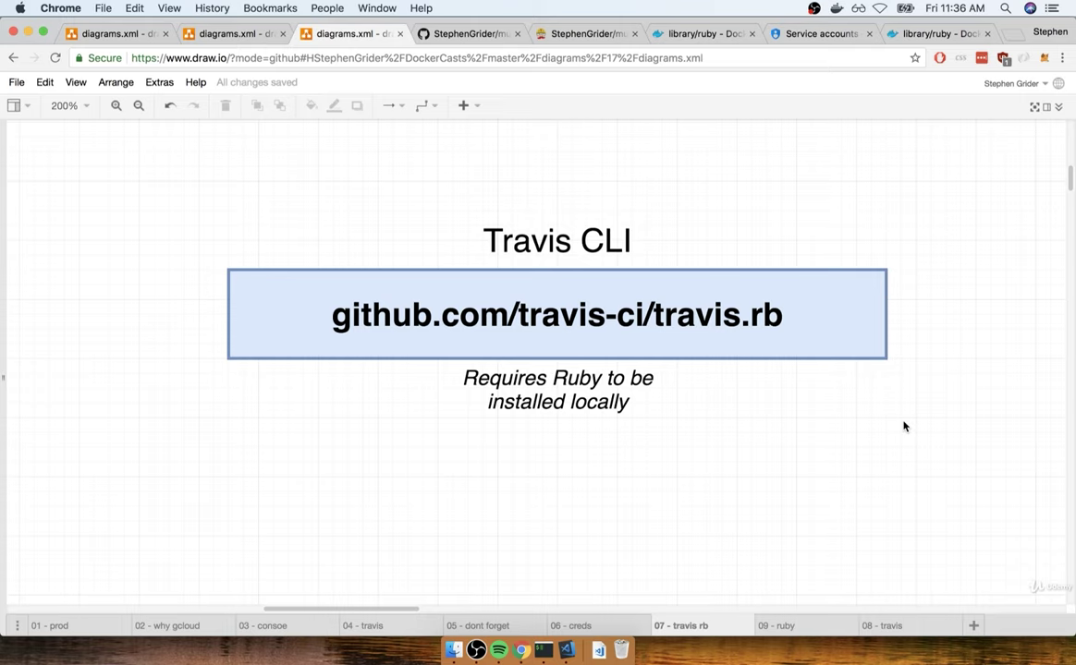
pyautogui.click(621, 395)
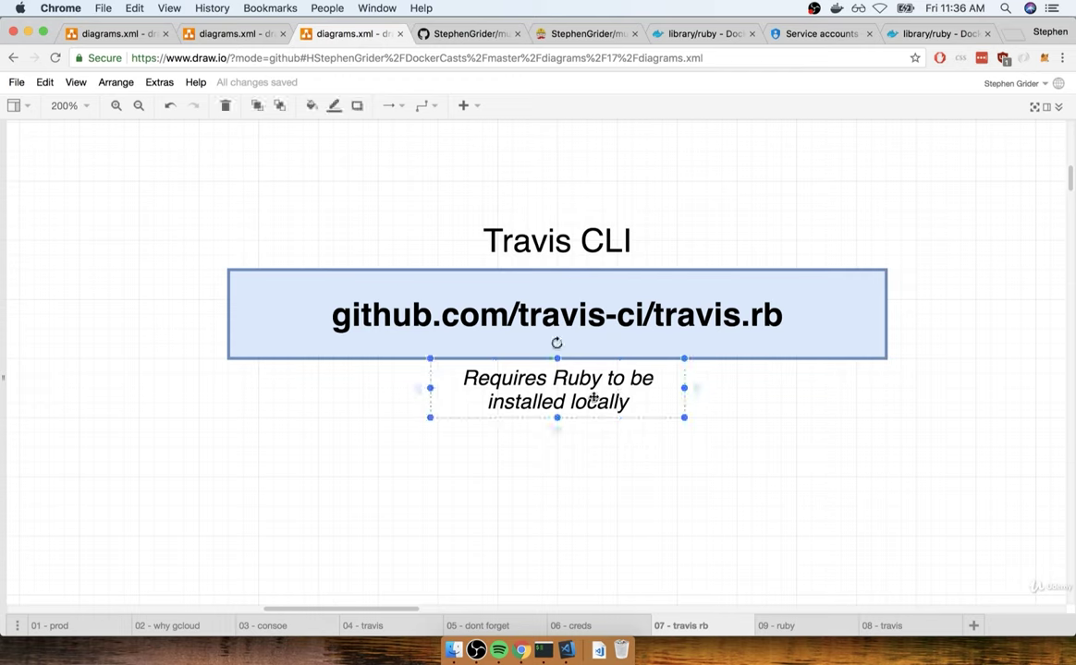
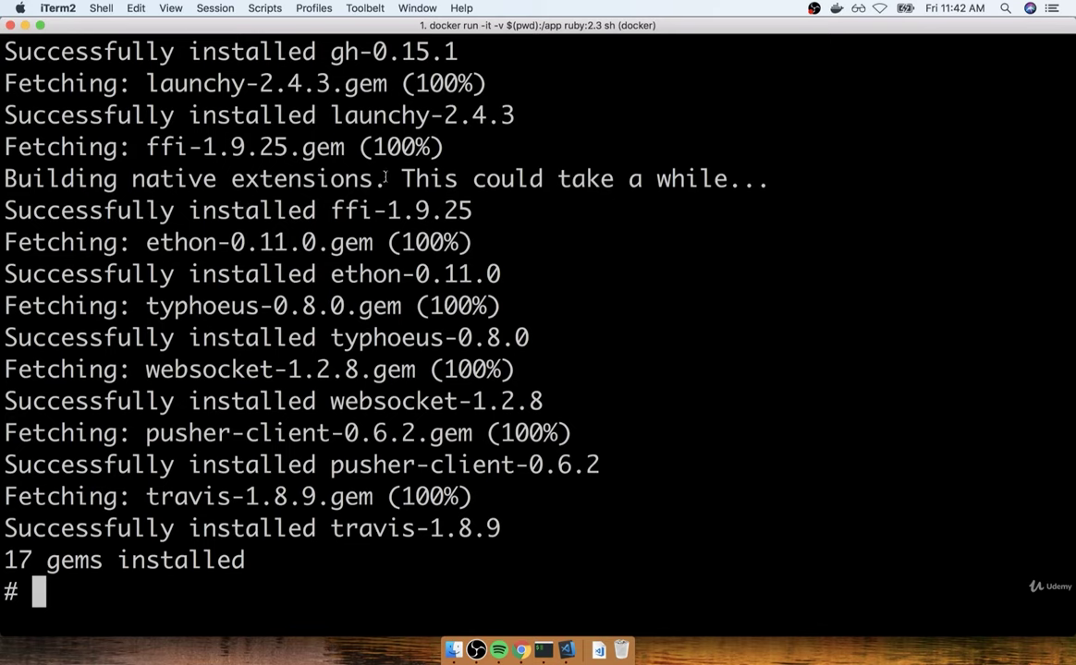
# - Highlight, then clear, the Building native extensions note in the terminal output
pyautogui.moveTo(385, 178); pyautogui.dragTo(7, 179)
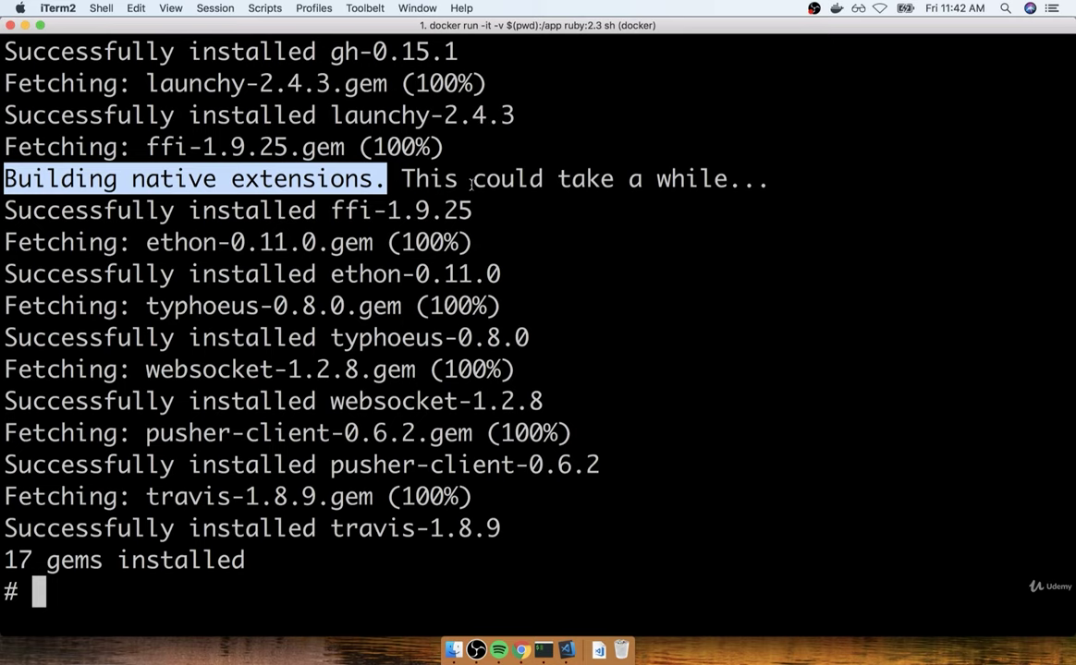
pyautogui.click(591, 181)
pyautogui.scroll(7, 832, 241)
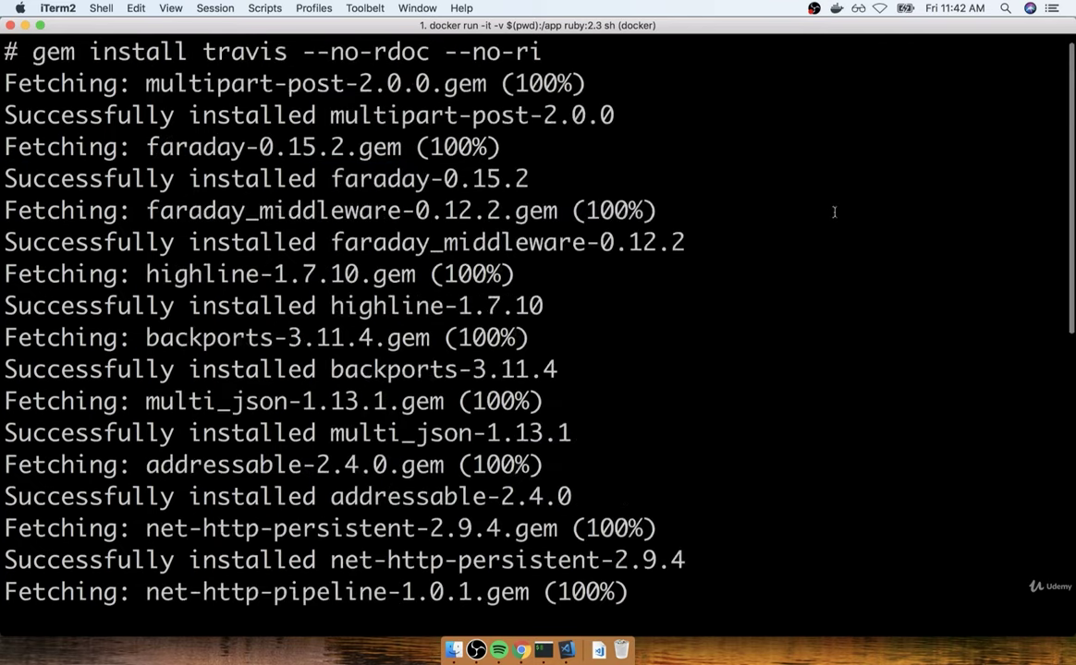
pyautogui.scroll(-10, 654, 298)
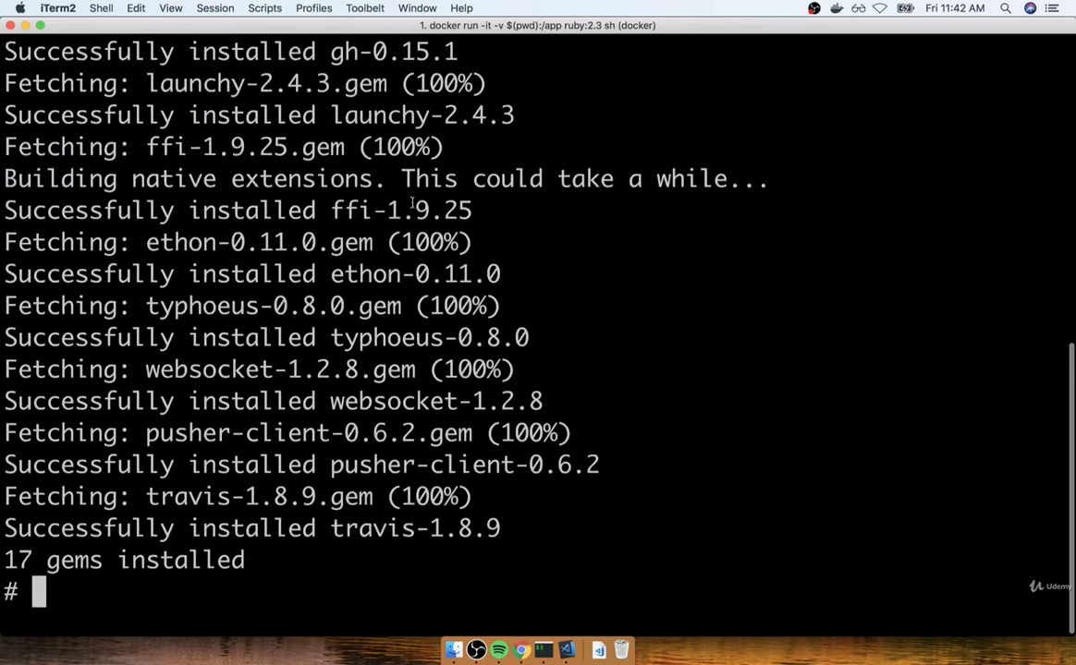
# - Select the 2.3 tag in the top docker run command box in draw.io
pyautogui.press('super+Tab')
pyautogui.click(195, 184)
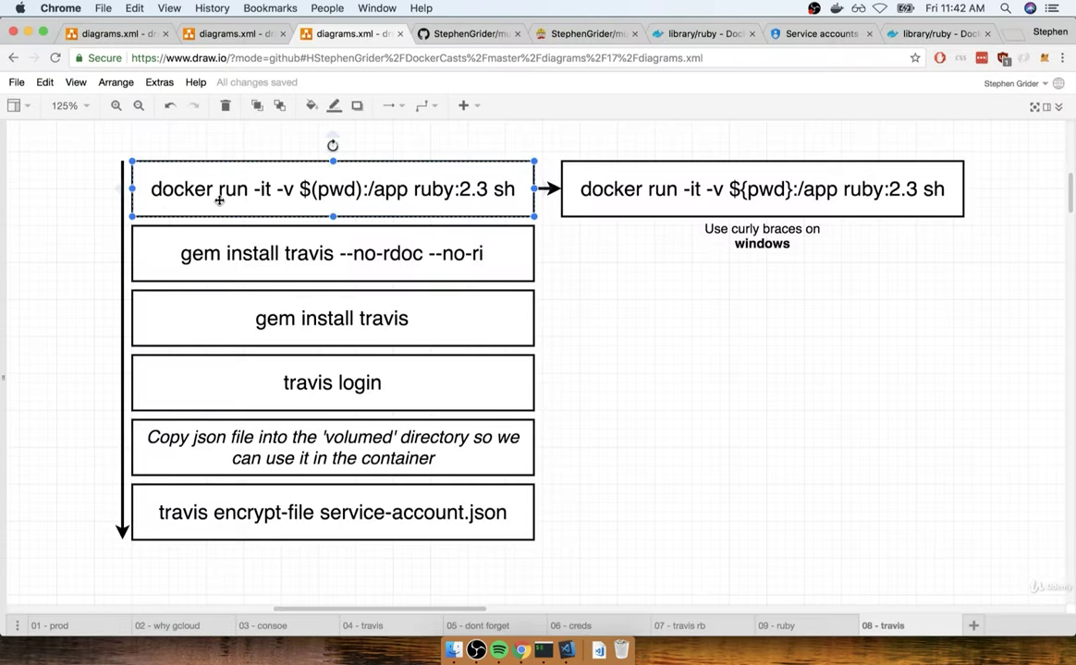
pyautogui.doubleClick(477, 192)
pyautogui.click(484, 191)
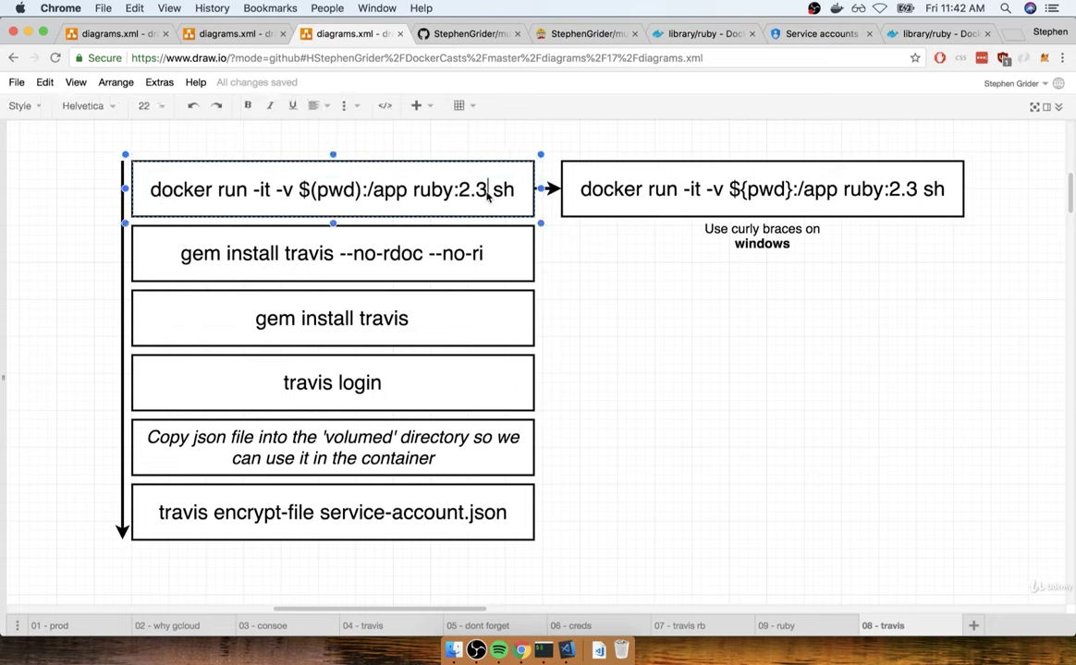
pyautogui.moveTo(487, 190); pyautogui.dragTo(458, 191)
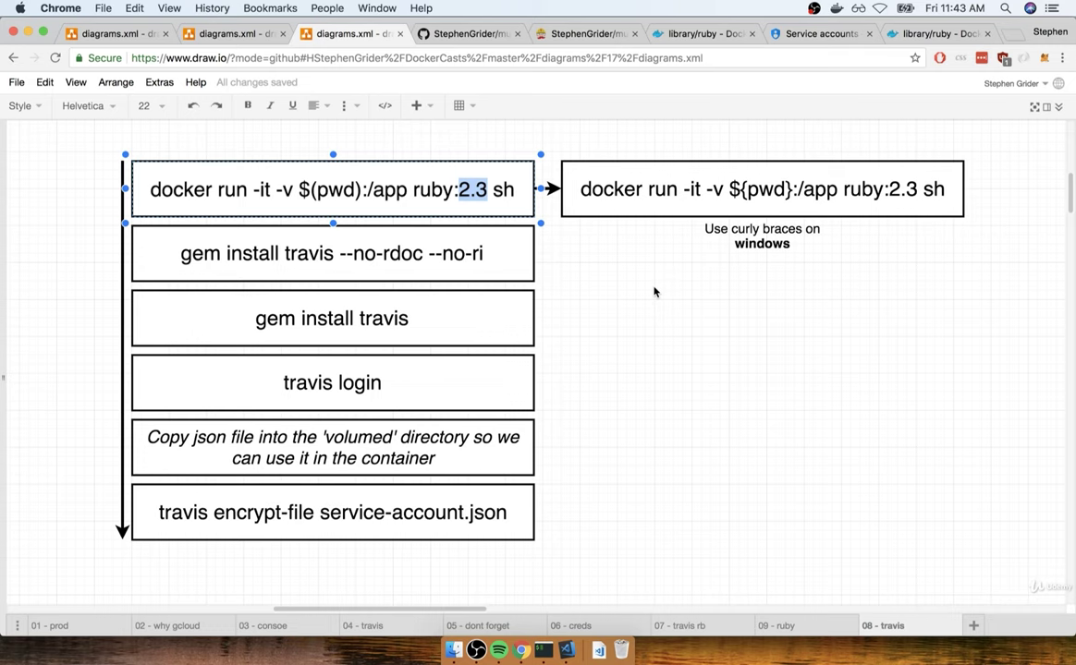
# - Close both library/ruby pages and search Google for 'hube' in a new tab
pyautogui.click(751, 33)
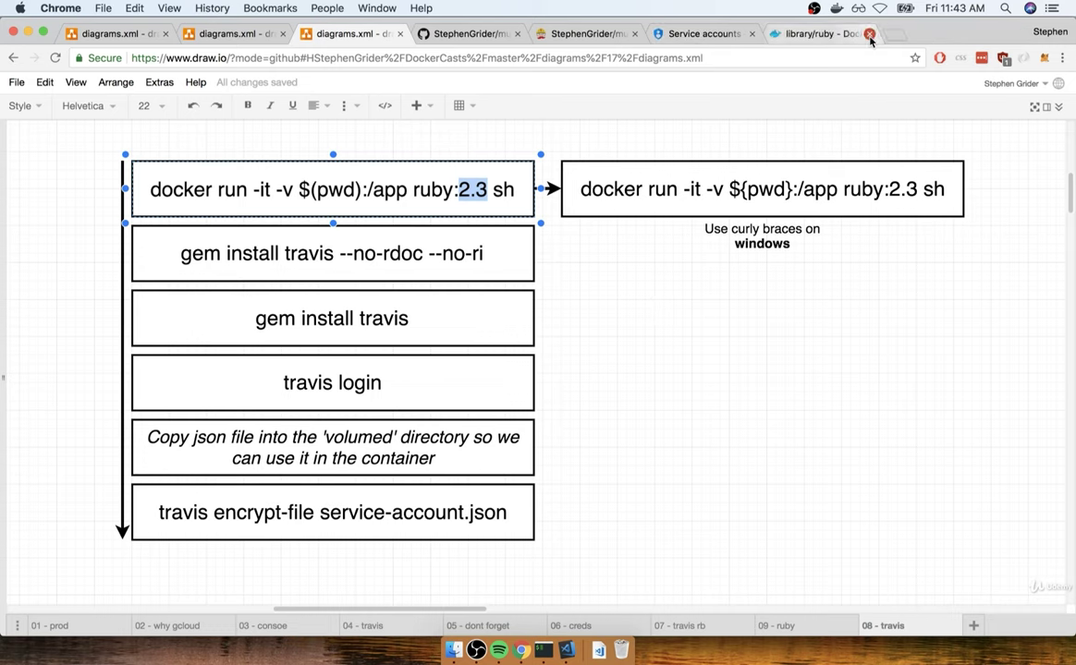
pyautogui.click(869, 34)
pyautogui.press('super+t')
pyautogui.write('hube')
pyautogui.press('Return')
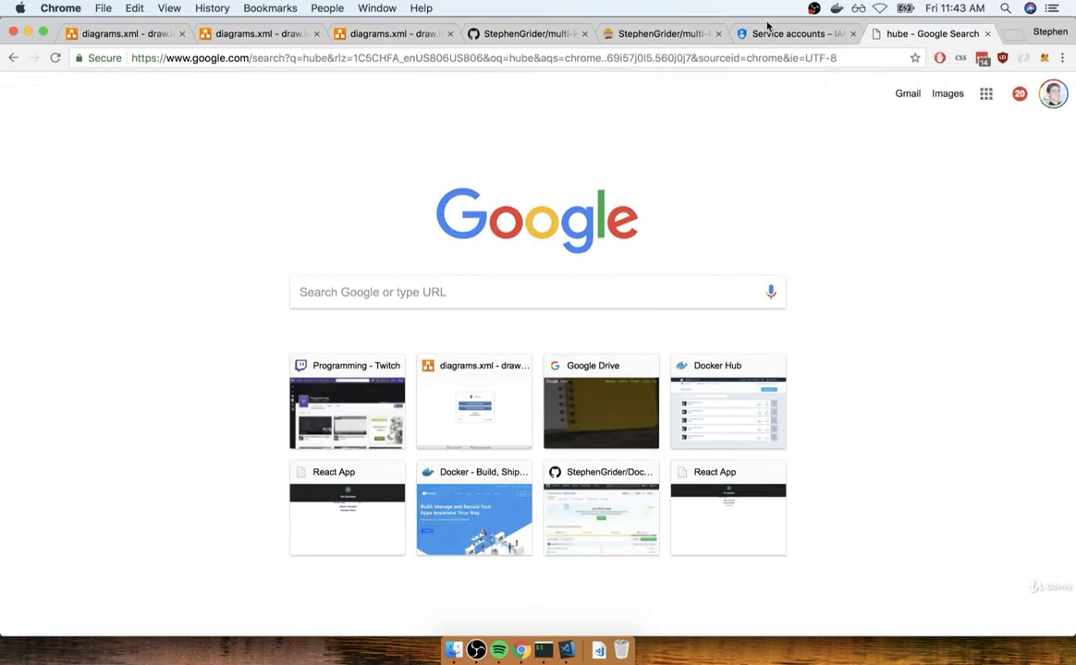
# - Go to Docker Hub, search for 'ruby' and open the official ruby repository
pyautogui.click(744, 57)
pyautogui.write('hub.docker.com')
pyautogui.press('Return')
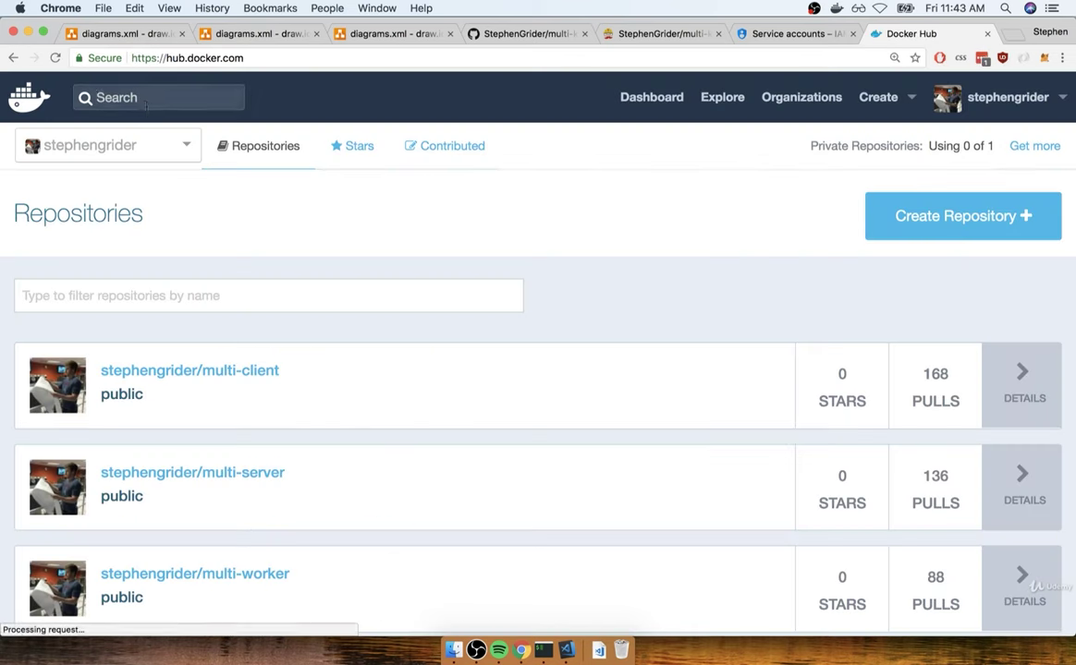
pyautogui.click(148, 97)
pyautogui.write('rub')
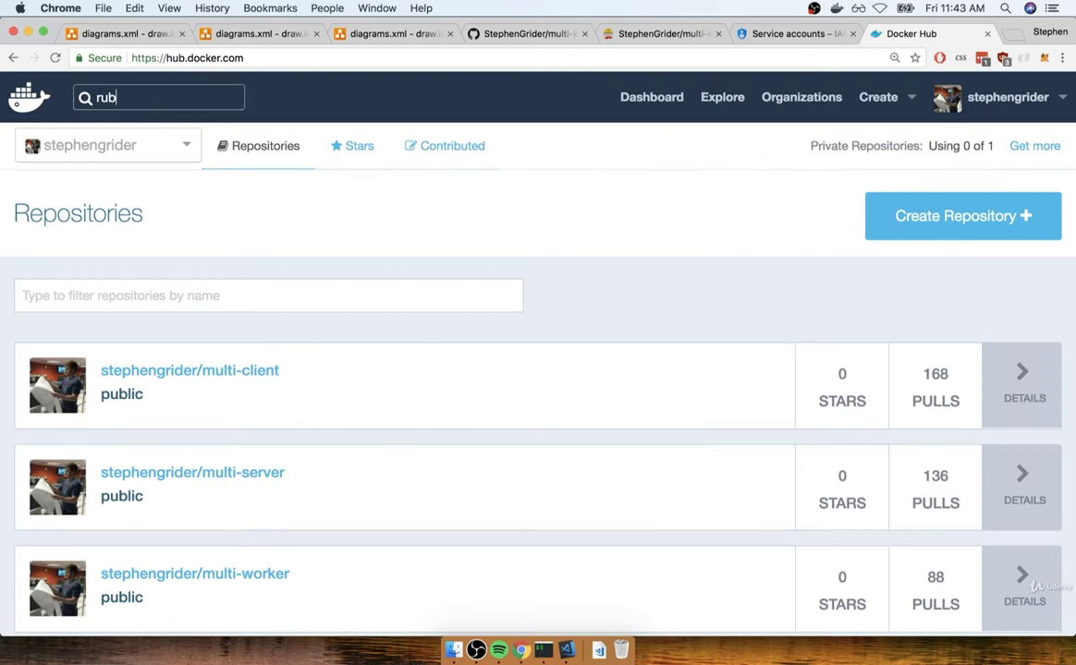
pyautogui.write('y')
pyautogui.press('Return')
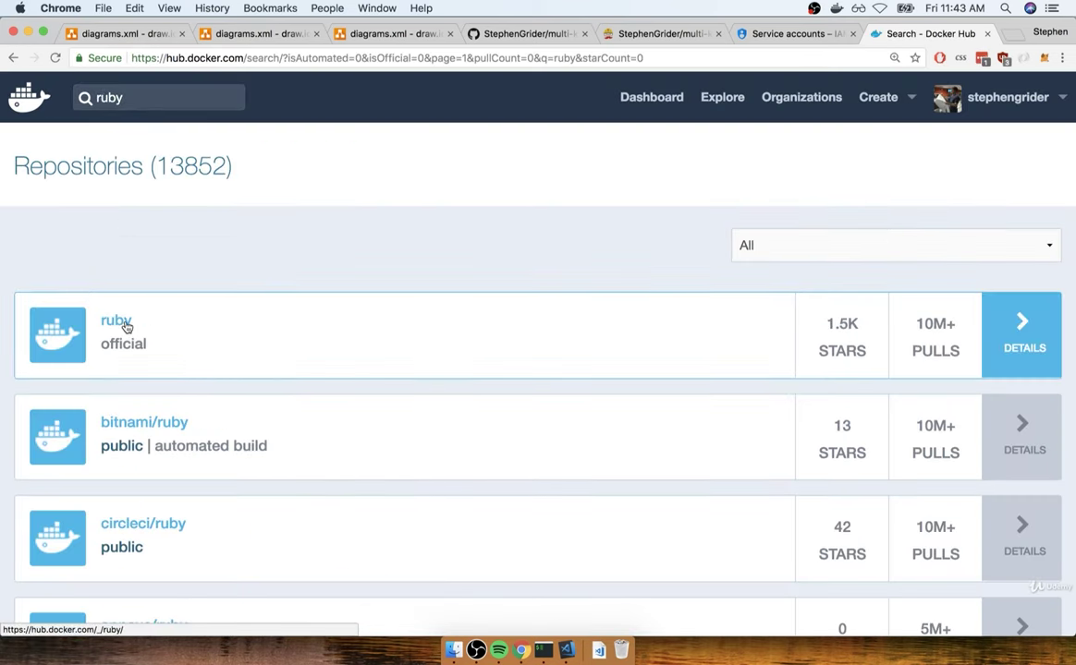
pyautogui.click(127, 327)
# - Find every 'alpine' tag among the ruby image's supported tags
pyautogui.scroll(-5, 682, 344)
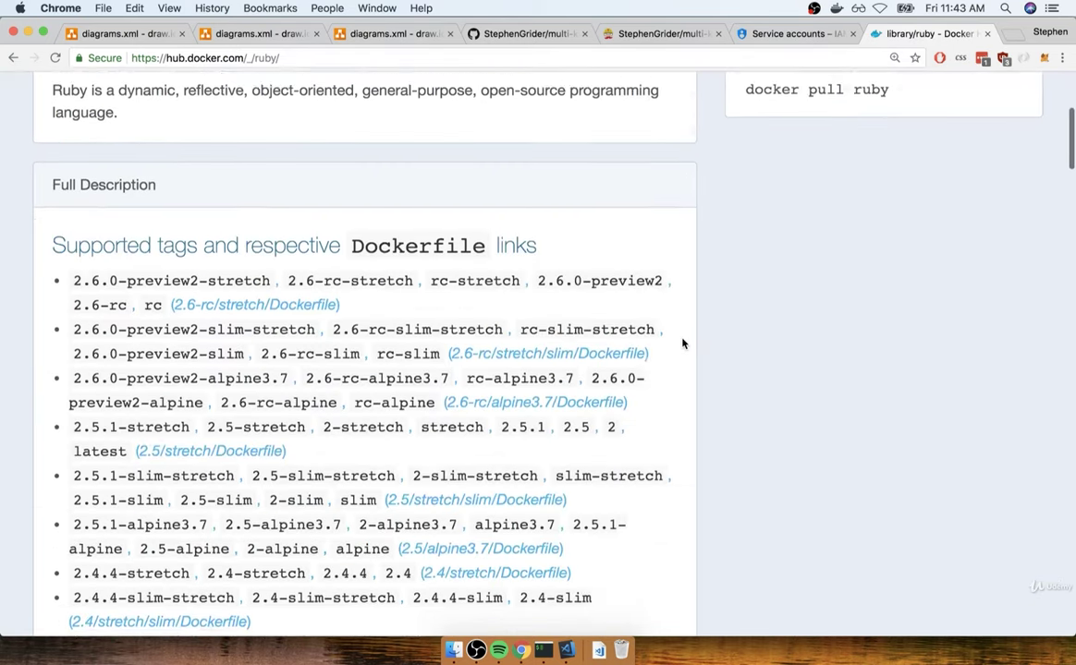
pyautogui.scroll(-3, 682, 344)
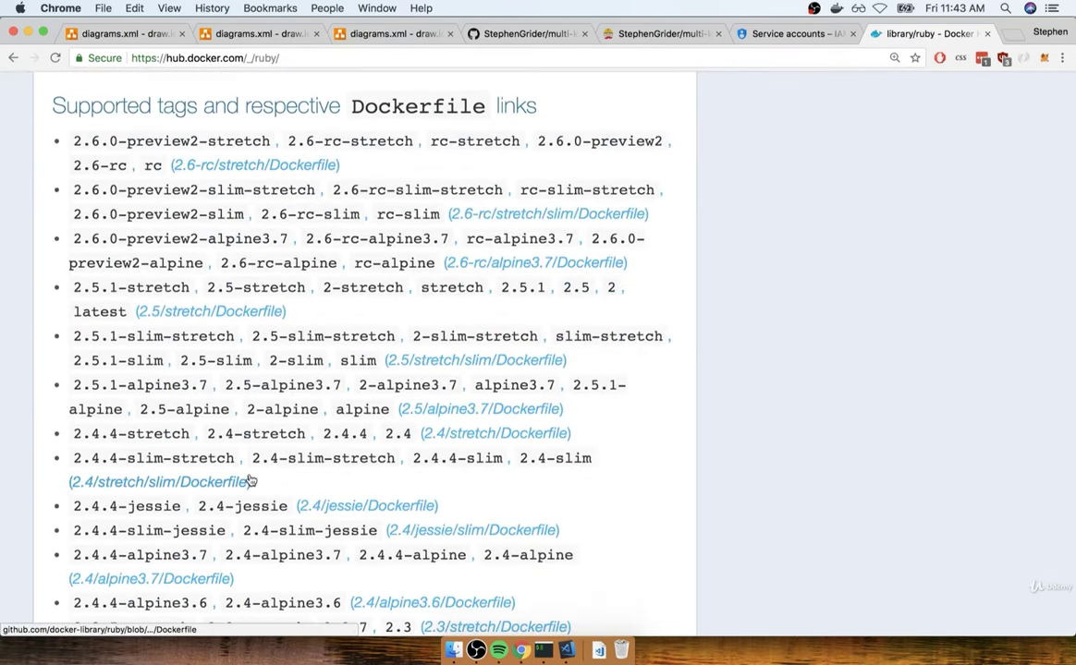
pyautogui.scroll(-1, 576, 457)
pyautogui.press('super+f')
pyautogui.write('alpine')
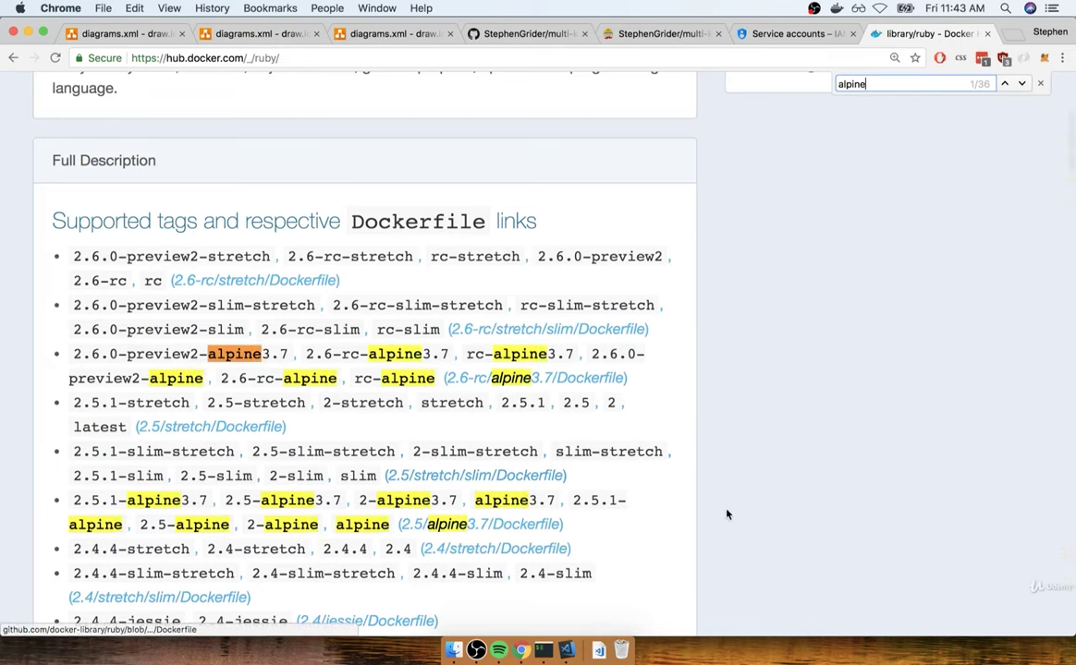
pyautogui.scroll(-3, 726, 514)
pyautogui.scroll(-1, 538, 515)
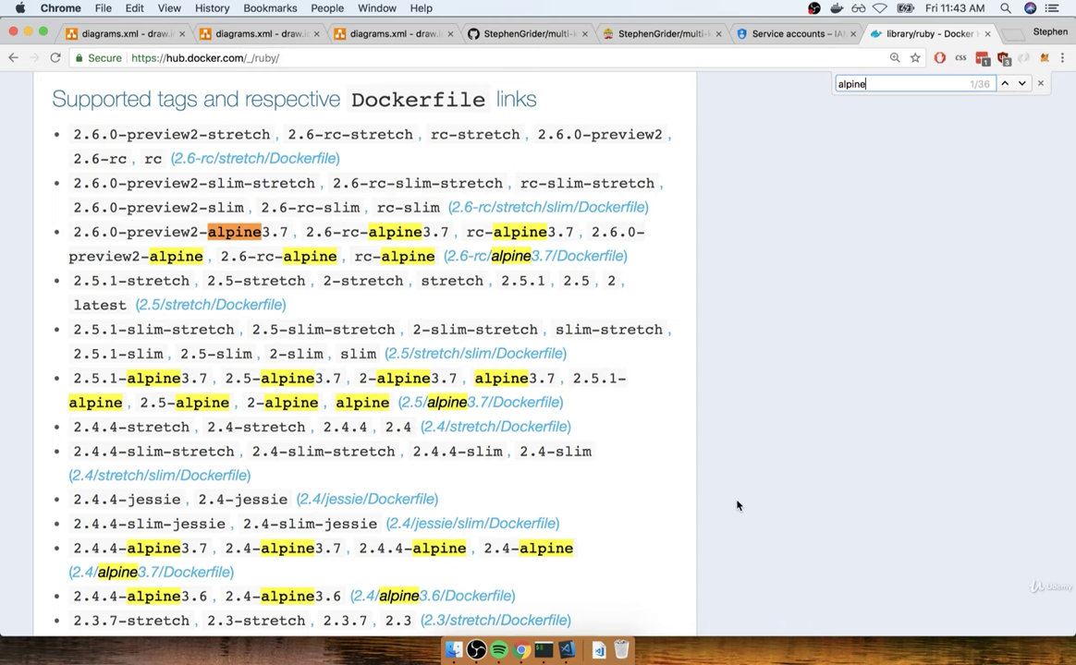
pyautogui.press('super+Tab')
pyautogui.scroll(2, 197, 356)
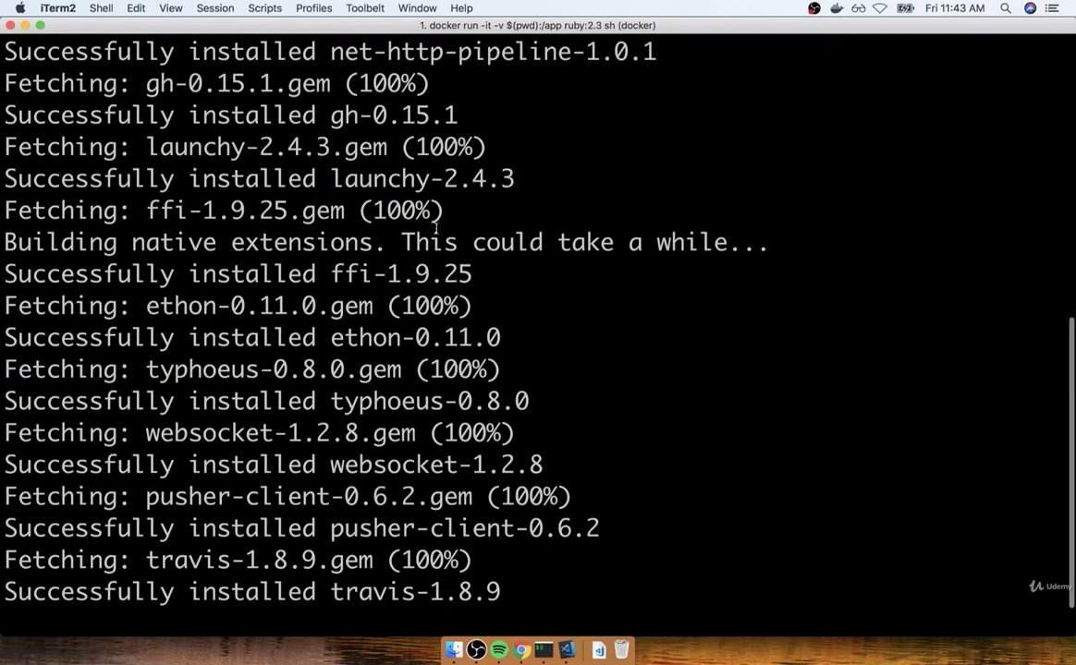
# - Highlight 'Building native extensions.' in the gem output and compare it with the ruby alpine tags
pyautogui.moveTo(386, 244); pyautogui.dragTo(2, 244)
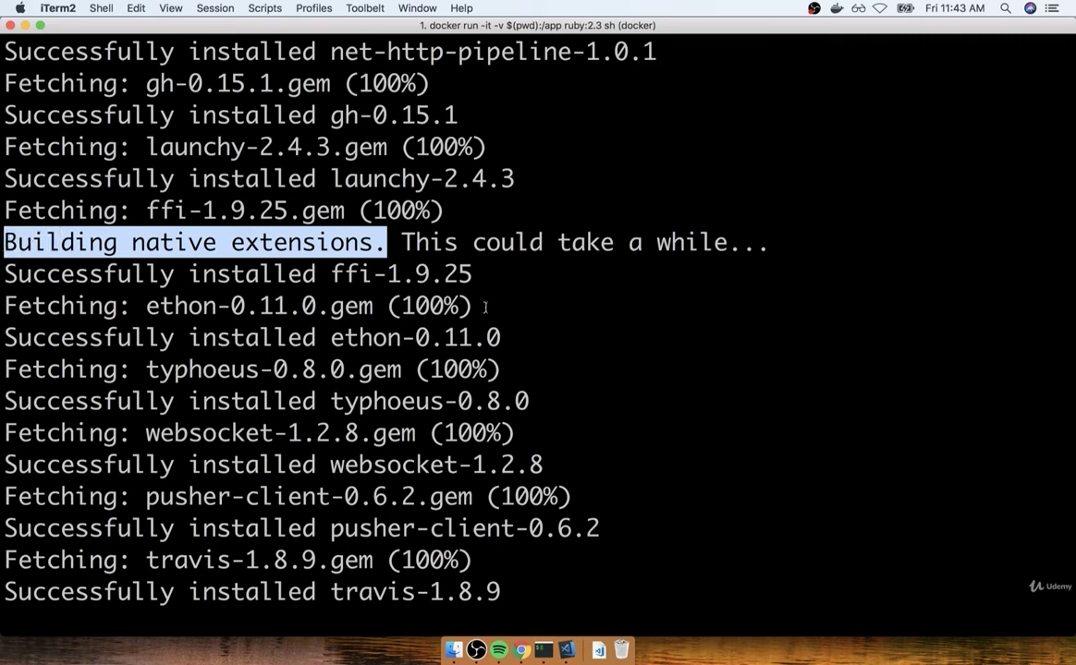
pyautogui.press('super+Tab')
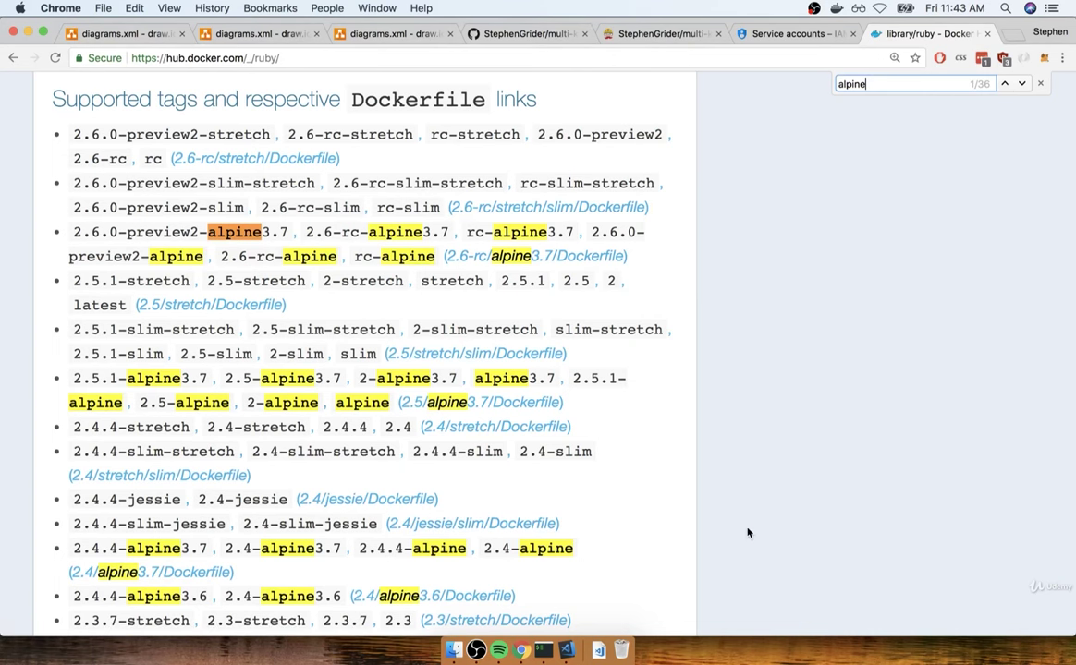
pyautogui.press('super+Tab')
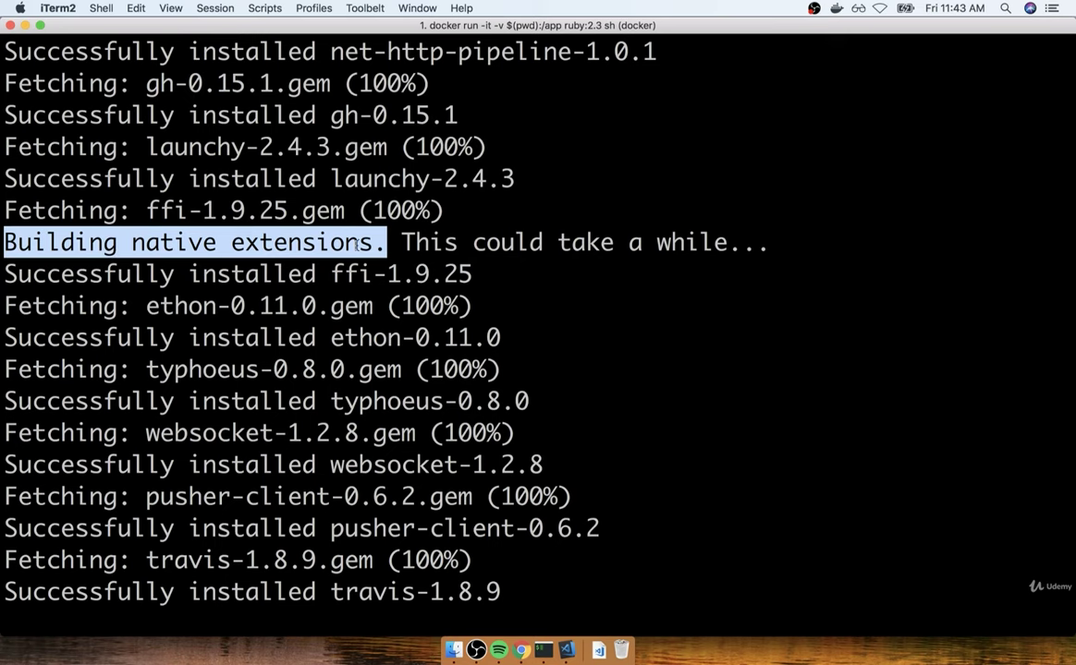
pyautogui.scroll(5, 662, 138)
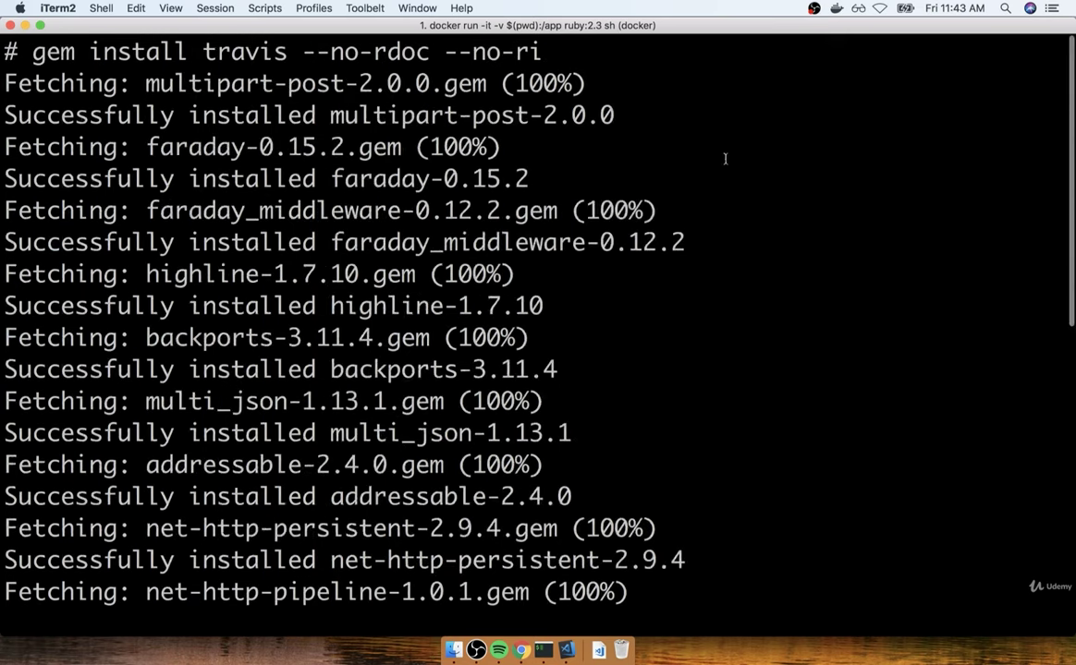
pyautogui.scroll(-5, 826, 398)
pyautogui.press('super+Tab')
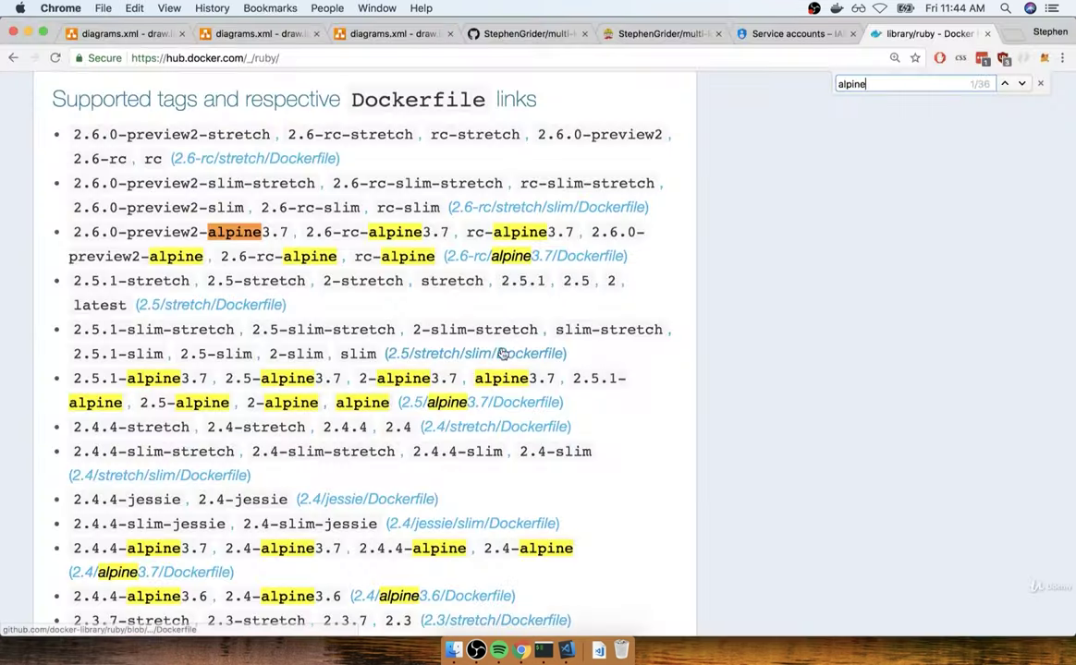
# - Try an alpine variant of the first command's ruby:2.3 tag, then revert it to ruby:2.3
pyautogui.click(391, 32)
pyautogui.doubleClick(473, 191)
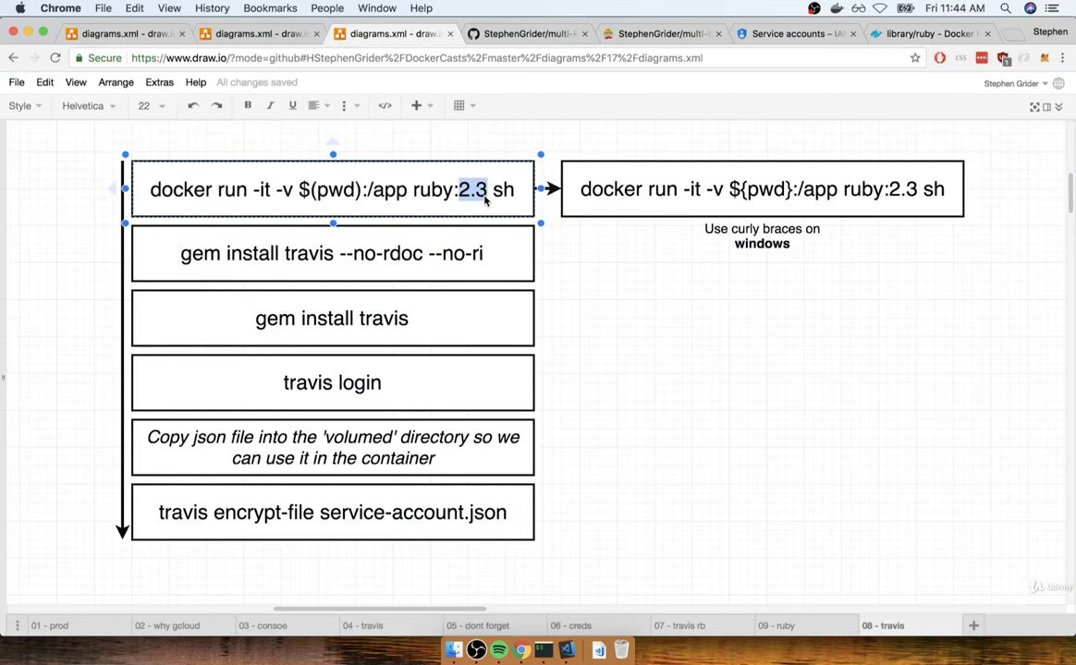
pyautogui.click(458, 190)
pyautogui.write('alpine-')
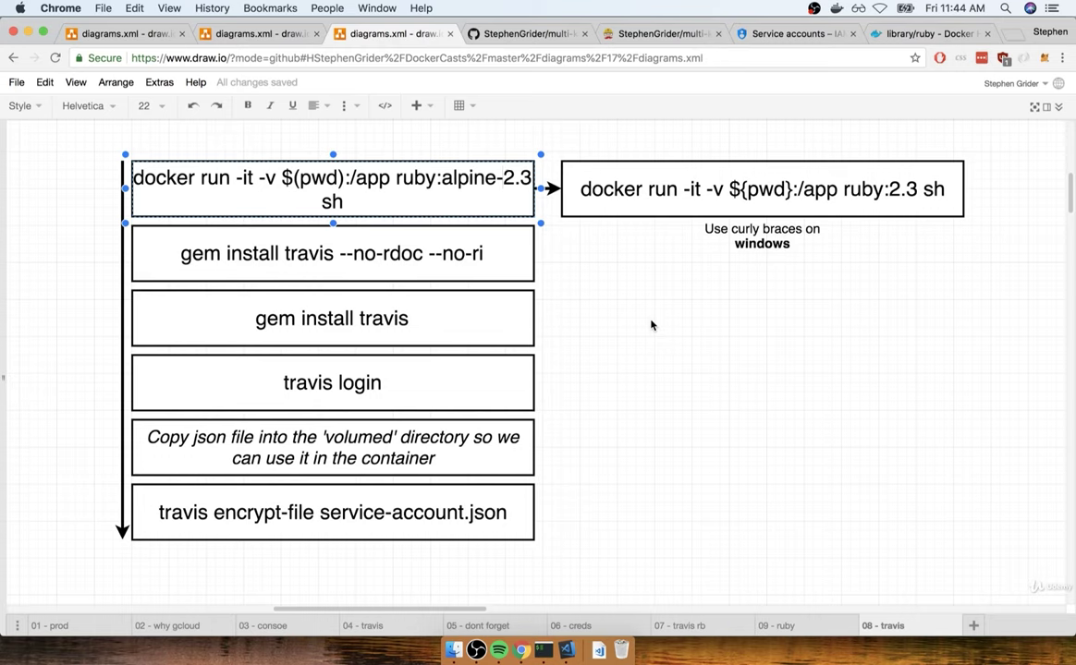
pyautogui.press('BackSpace')
pyautogui.press('BackSpace')
pyautogui.press('BackSpace')
pyautogui.press('BackSpace')
pyautogui.press('BackSpace')
pyautogui.press('BackSpace')
pyautogui.press('BackSpace')
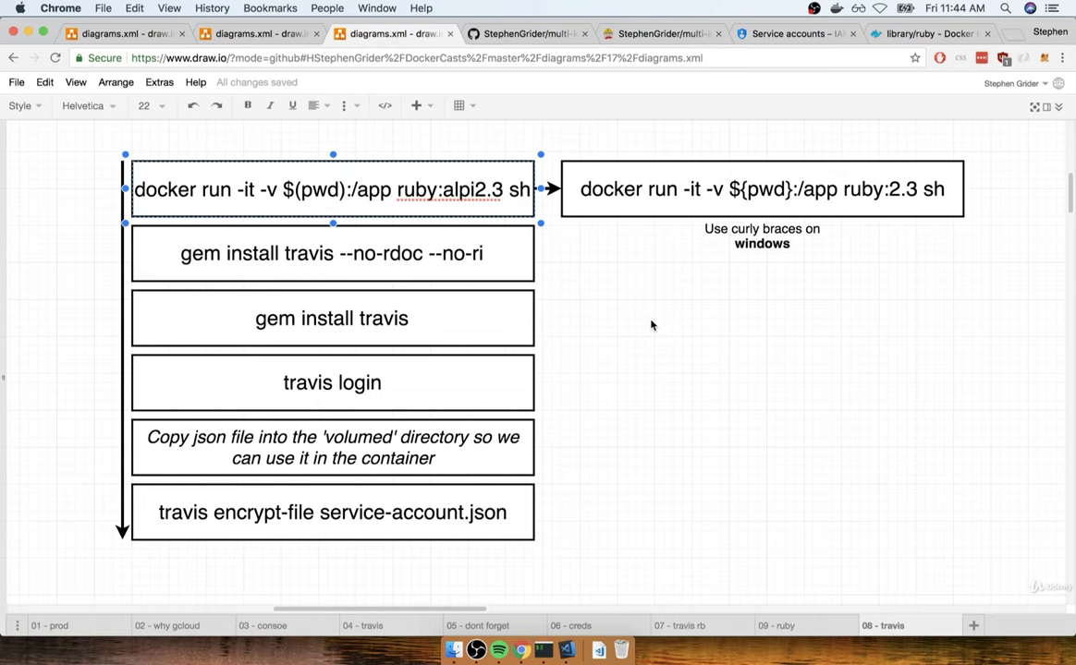
pyautogui.click(650, 325)
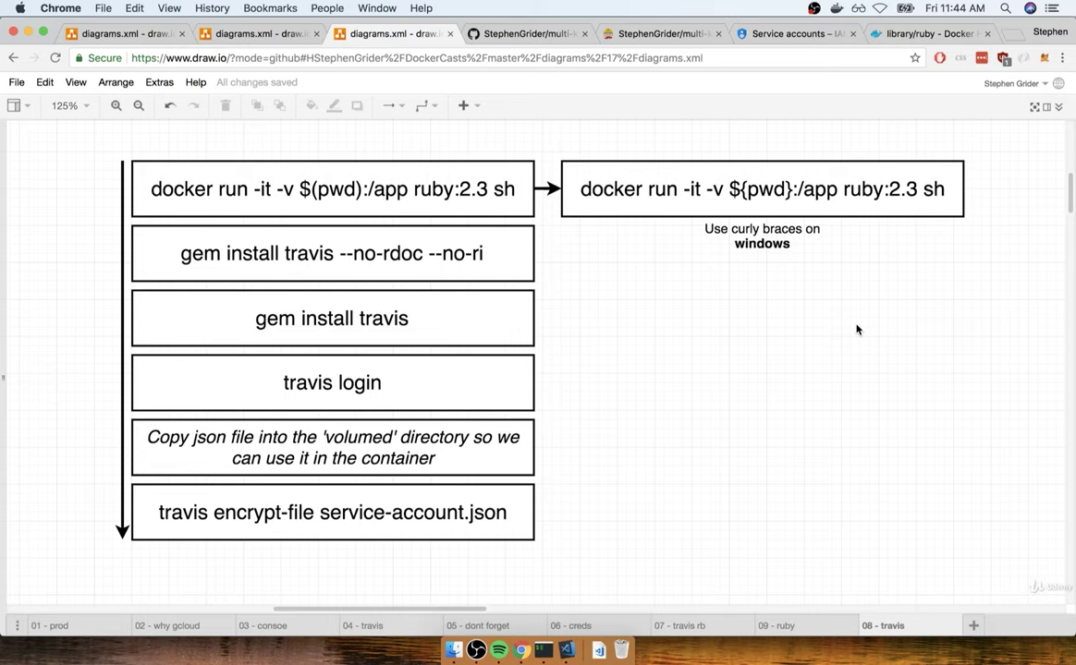
pyautogui.click(542, 651)
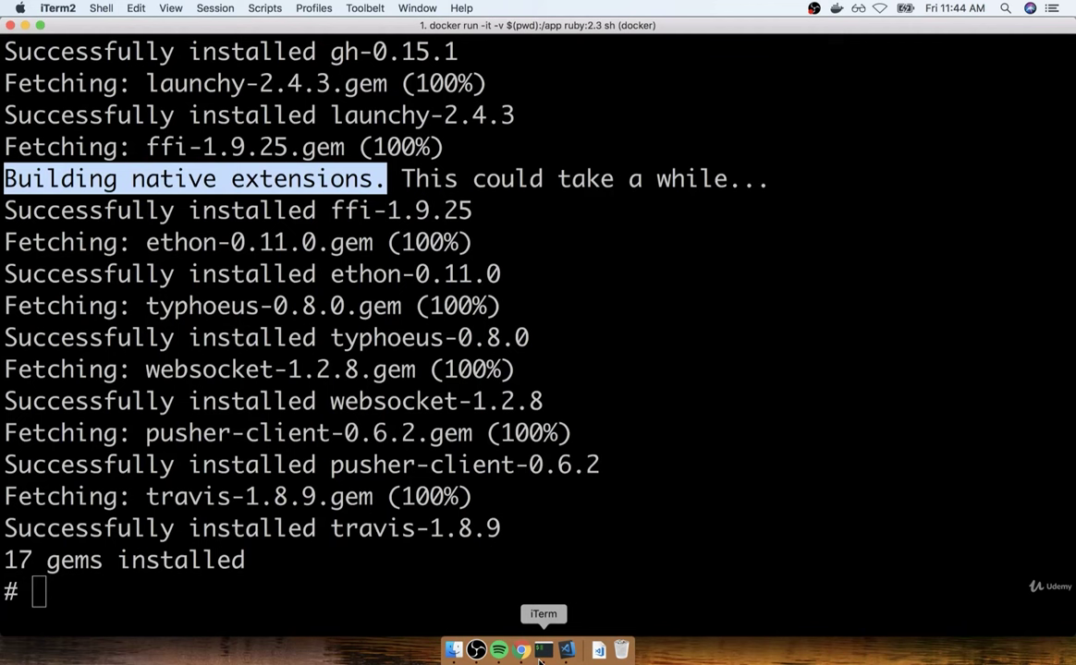
# - Clear the terminal and run travis, declining shell completion
pyautogui.click(725, 375)
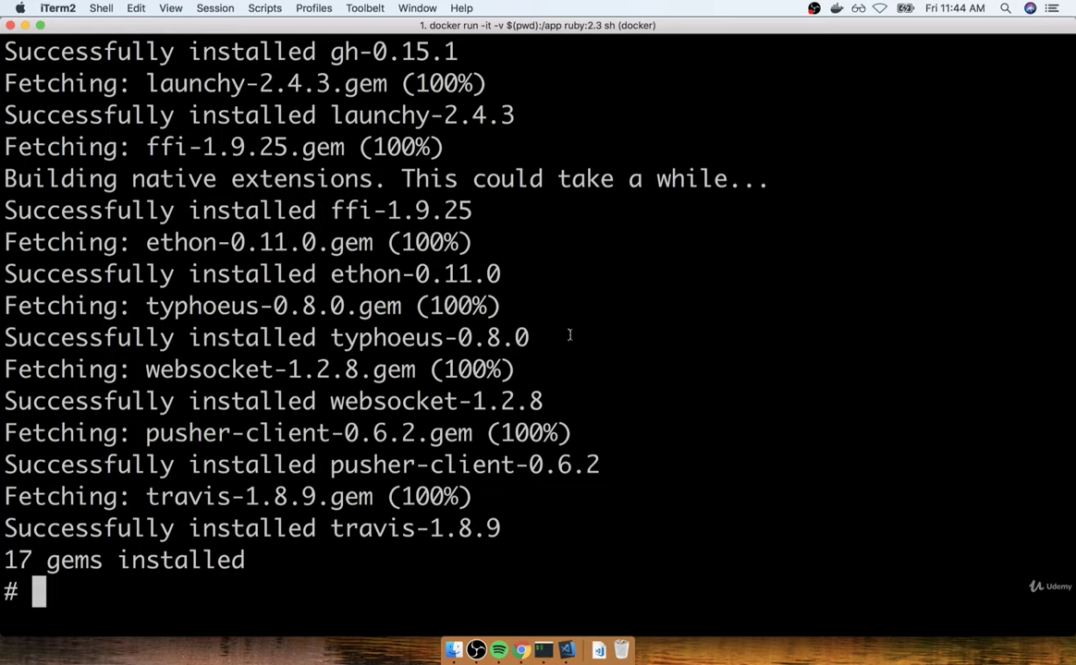
pyautogui.press('super+k')
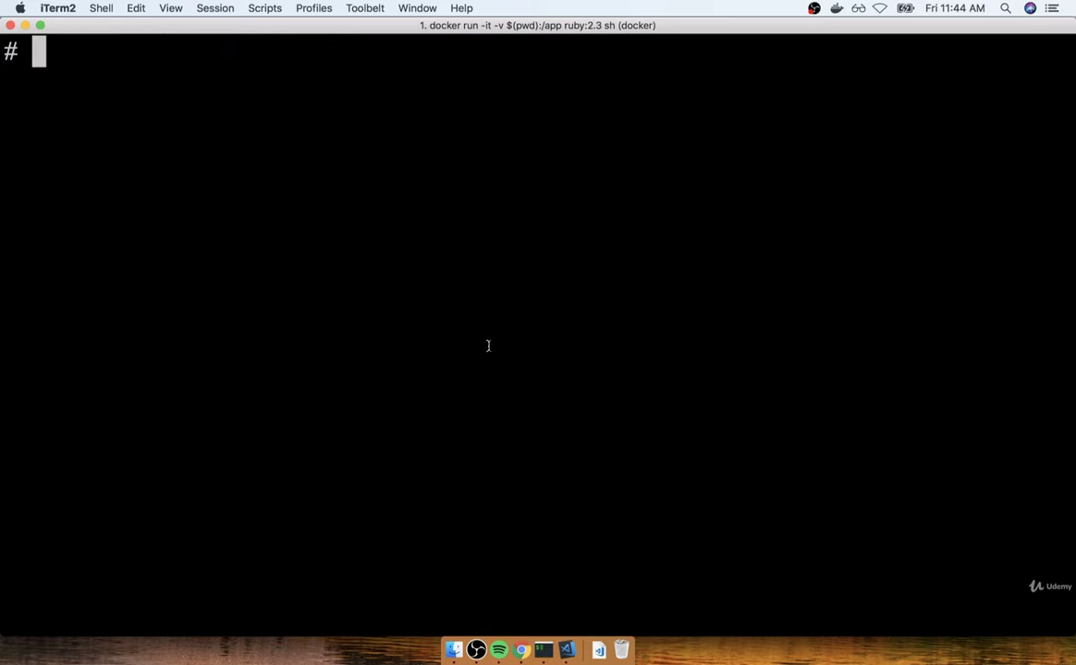
pyautogui.write('travis')
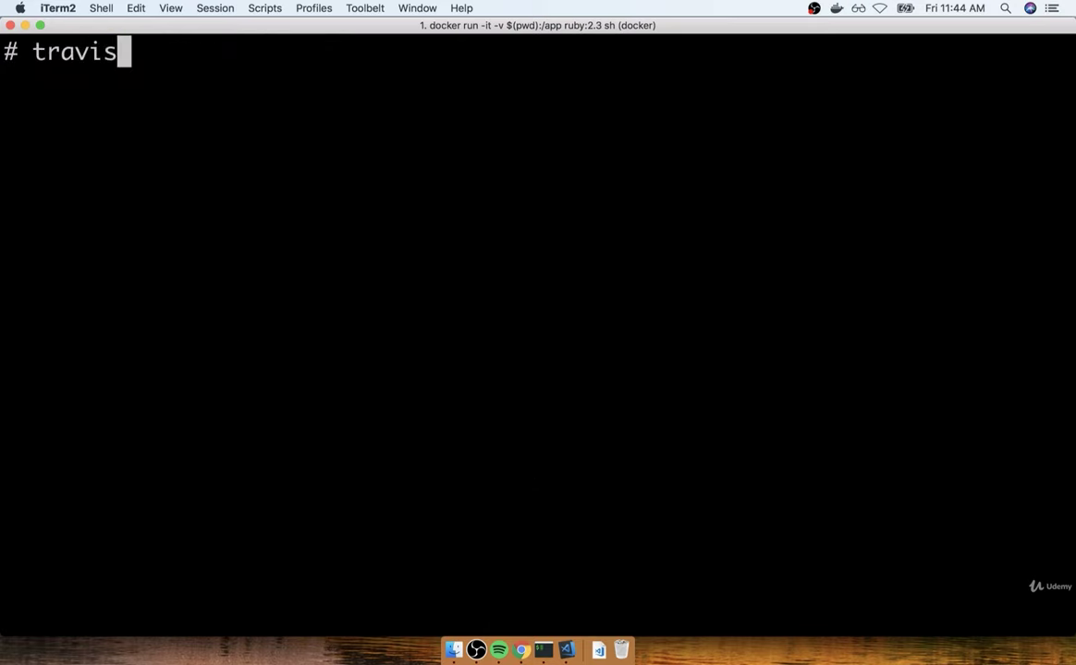
pyautogui.press('Return')
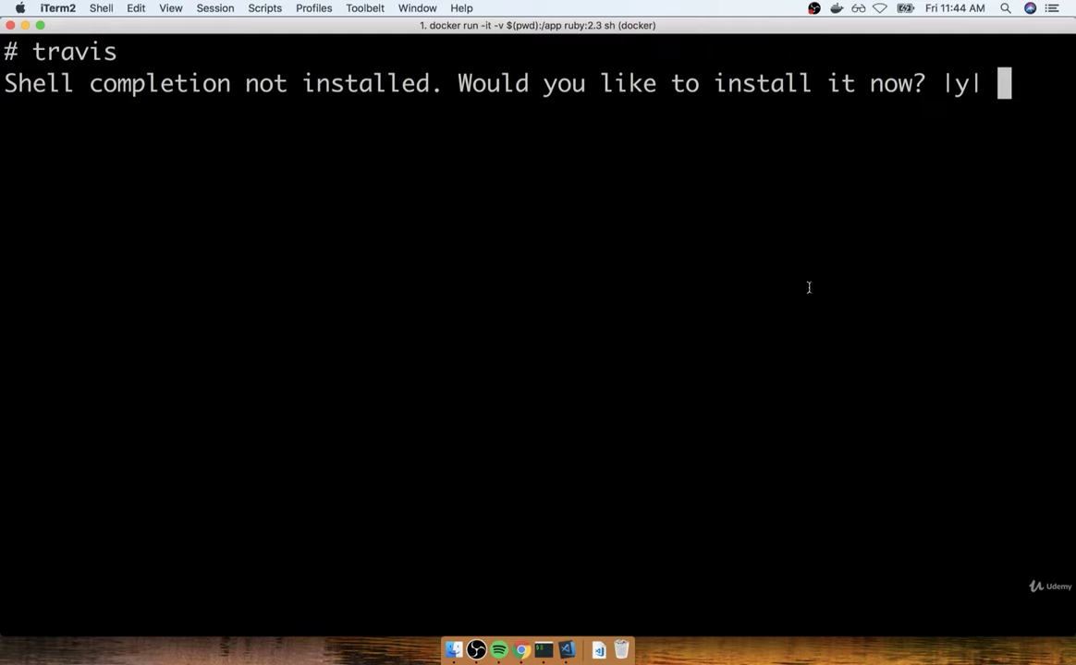
pyautogui.write('n')
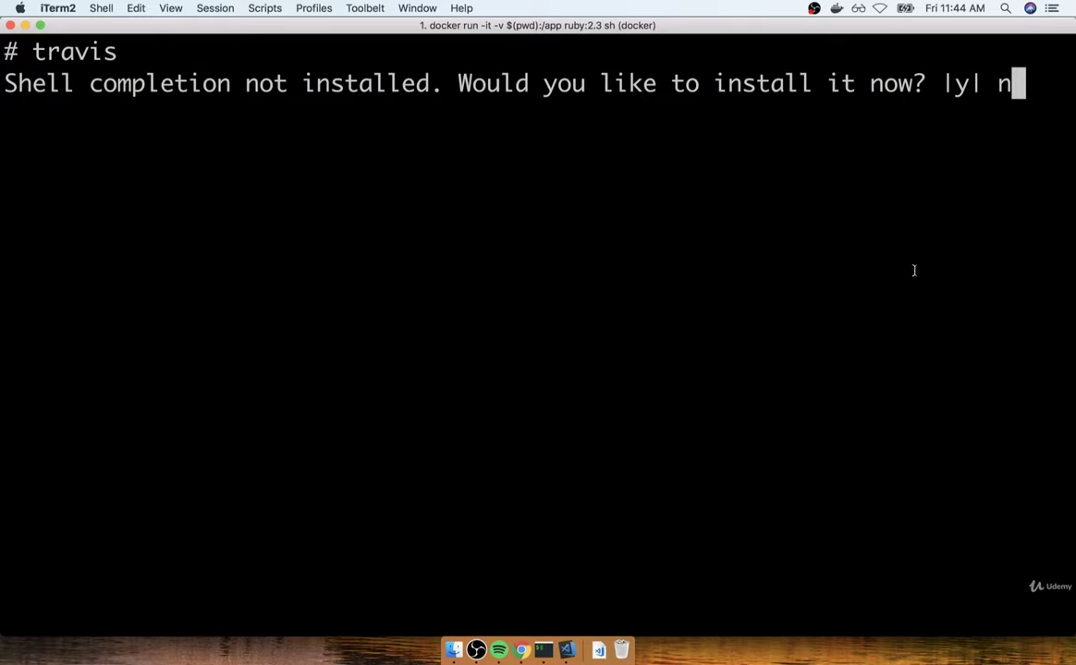
pyautogui.press('Return')
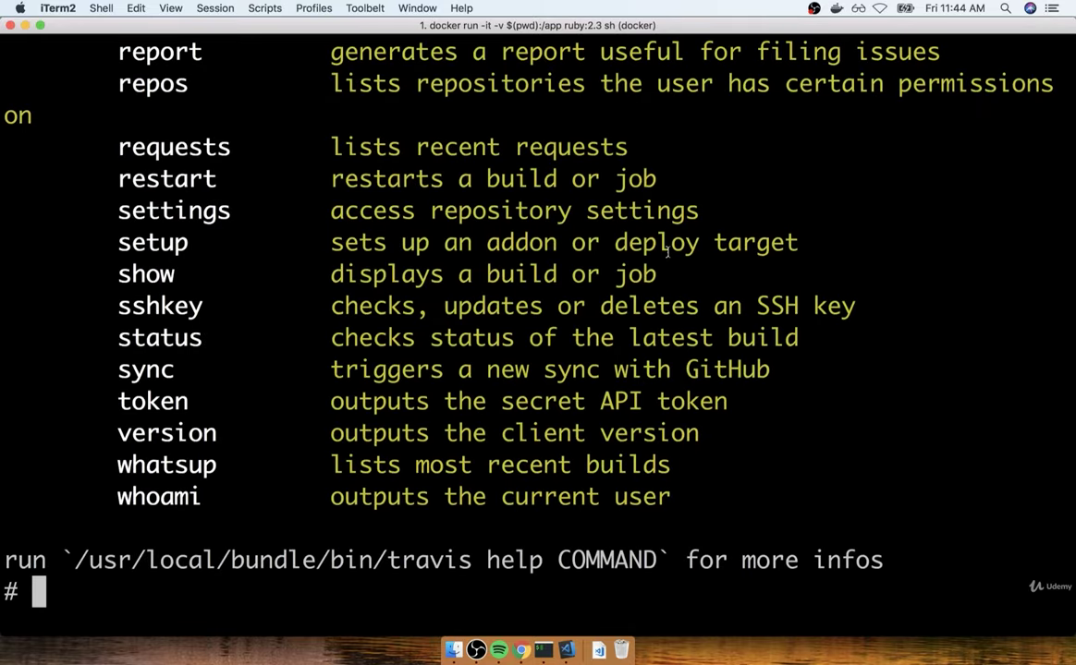
# - Review the travis subcommand list and find the travis login step in the diagram
pyautogui.scroll(10, 606, 229)
pyautogui.scroll(3, 183, 197)
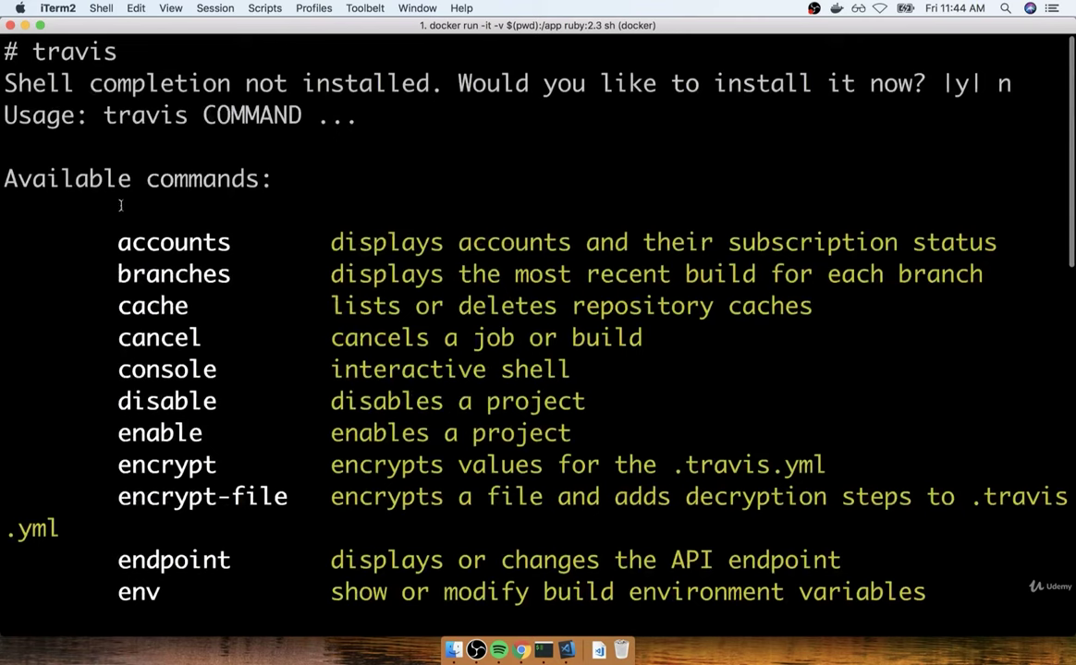
pyautogui.doubleClick(52, 56)
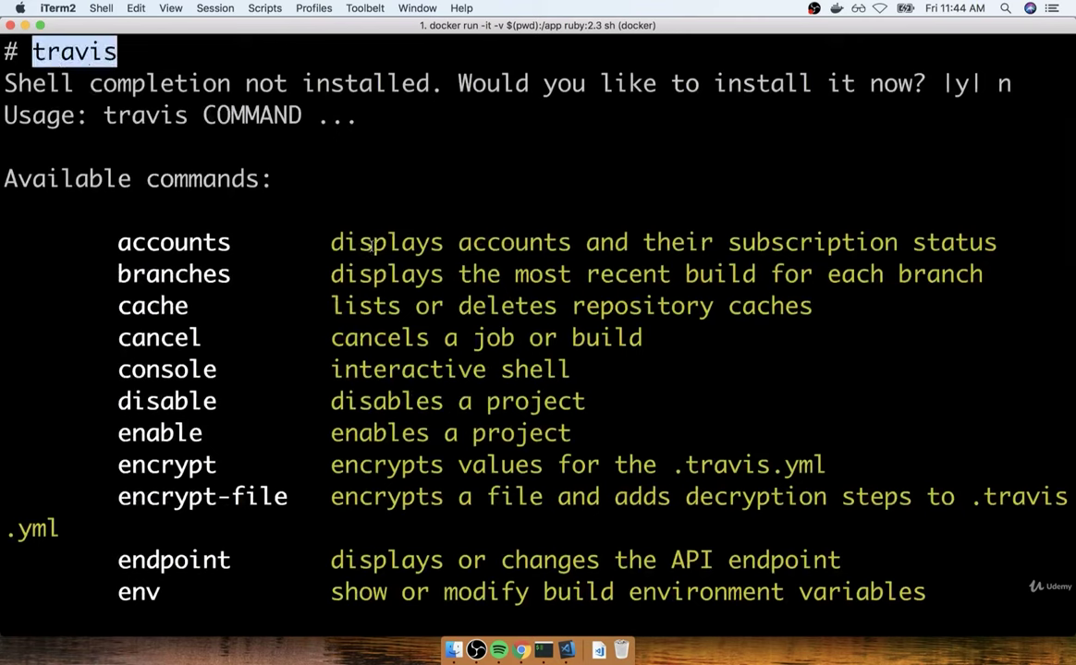
pyautogui.click(398, 276)
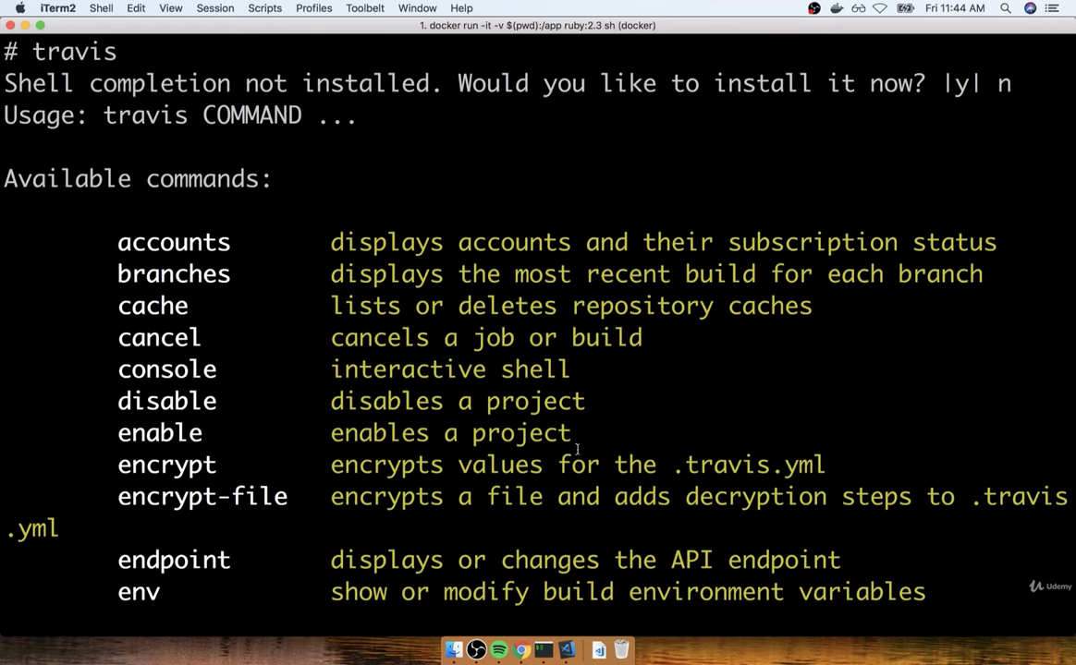
pyautogui.scroll(-10, 713, 519)
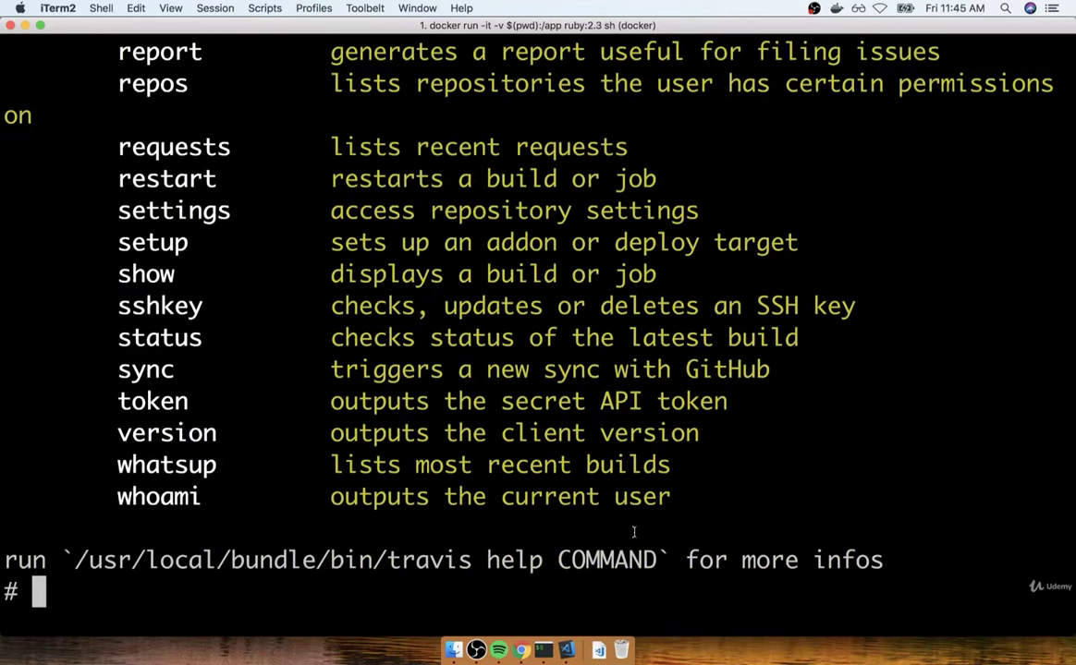
pyautogui.press('super+Tab')
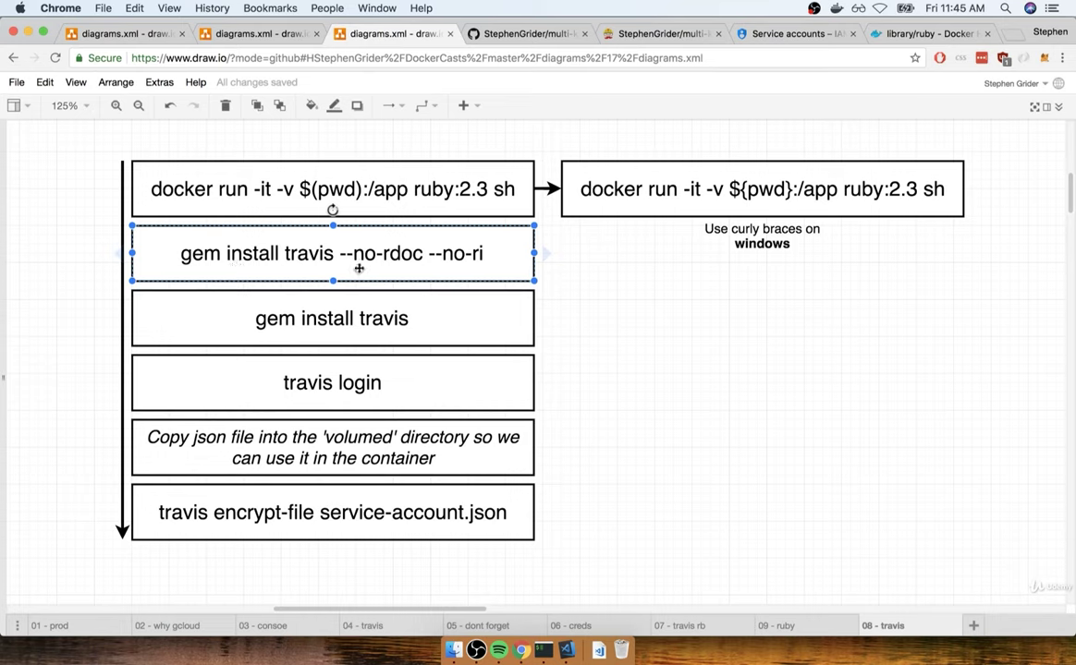
pyautogui.click(442, 374)
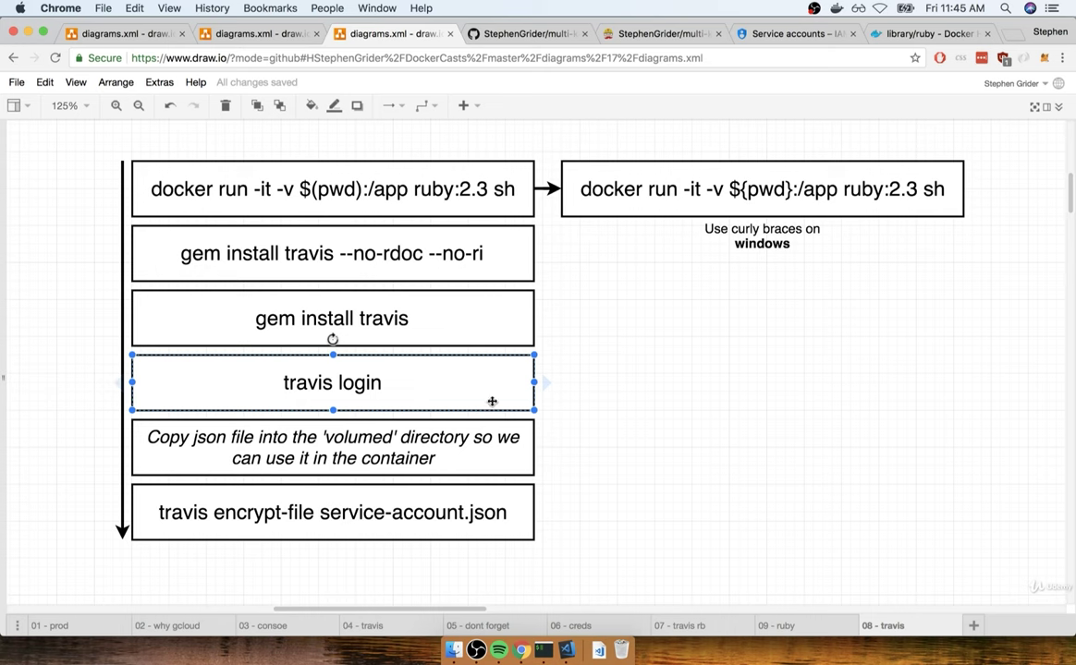
pyautogui.click(543, 651)
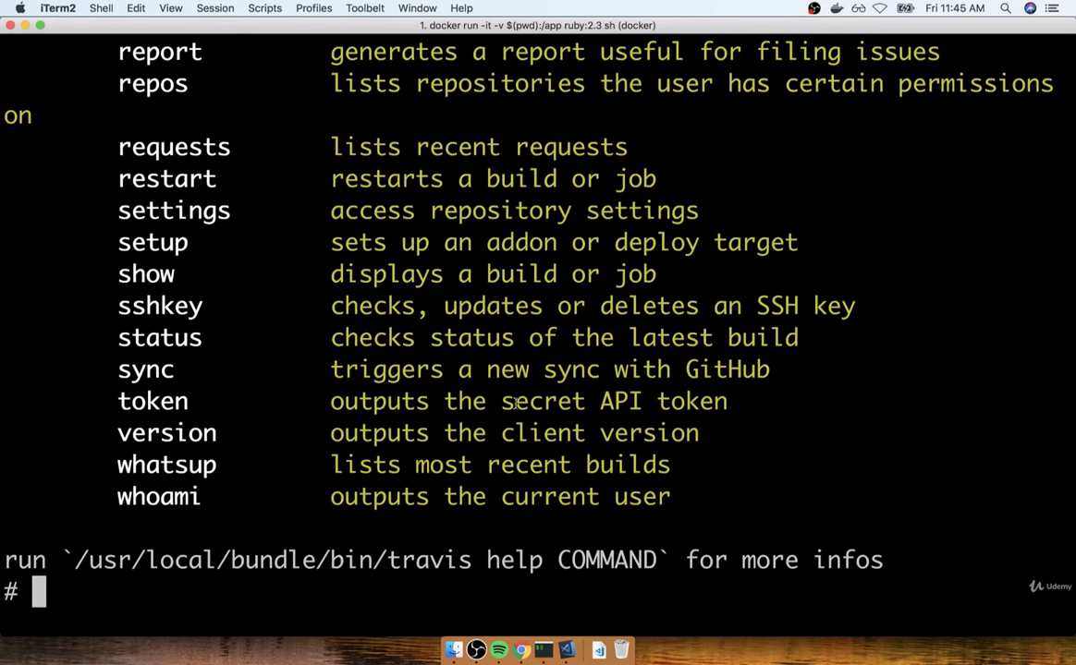
# - Erase the typed travis, clear the screen, and type 'travis login' at a fresh prompt
pyautogui.write('travis')
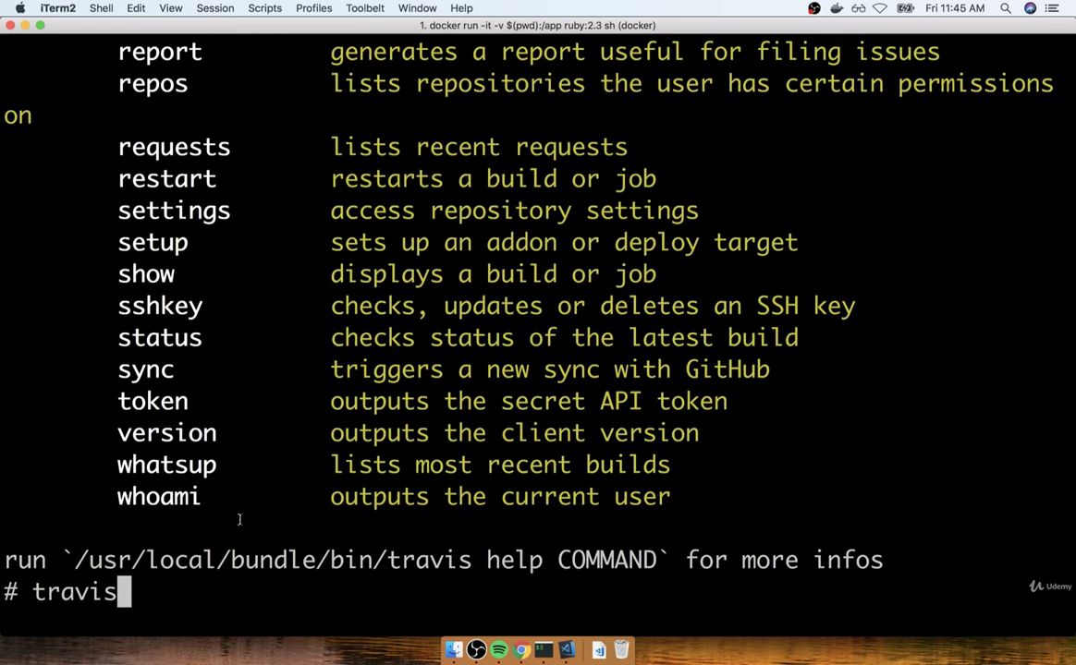
pyautogui.doubleClick(74, 593)
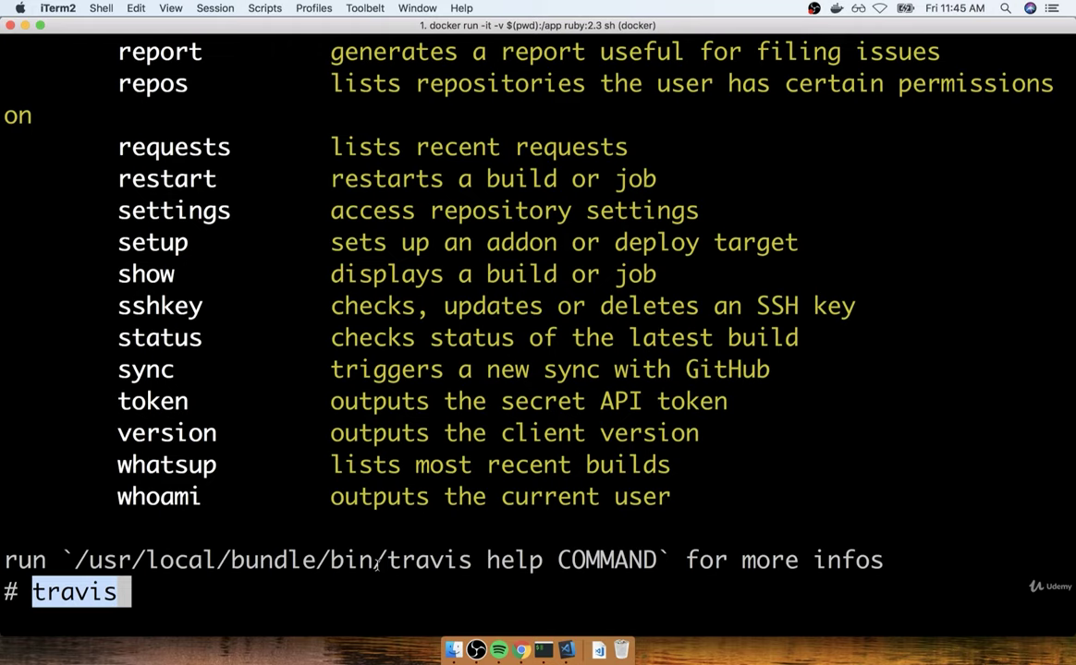
pyautogui.press('BackSpace')
pyautogui.press('BackSpace')
pyautogui.press('BackSpace')
pyautogui.press('BackSpace')
pyautogui.press('BackSpace')
pyautogui.press('BackSpace')
pyautogui.press('super+k')
pyautogui.write('travi')
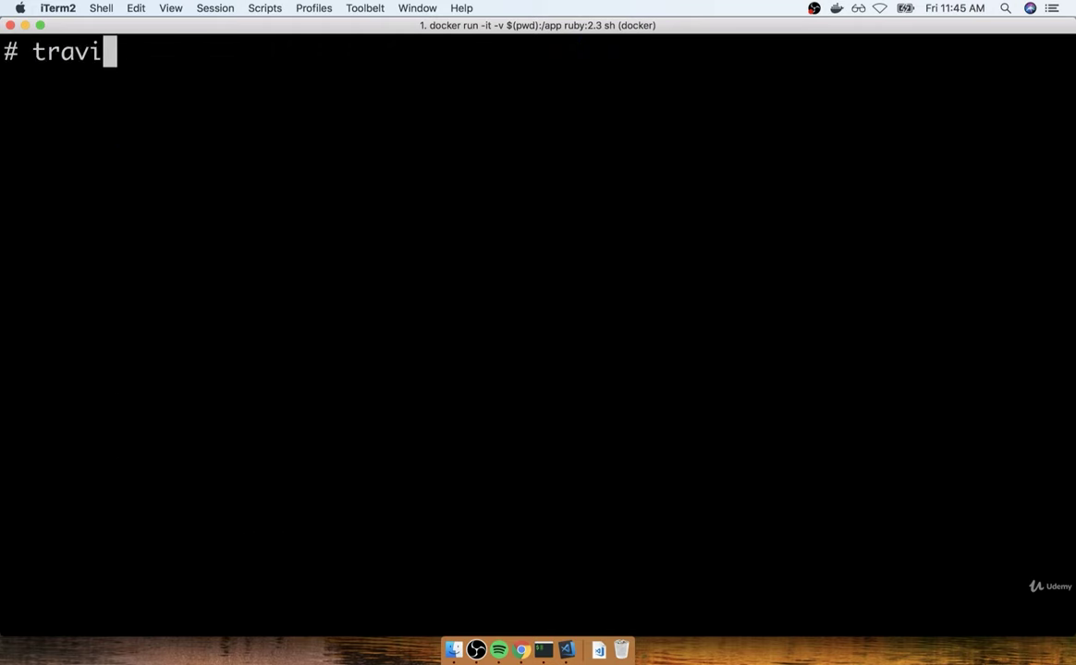
pyautogui.write('s login')
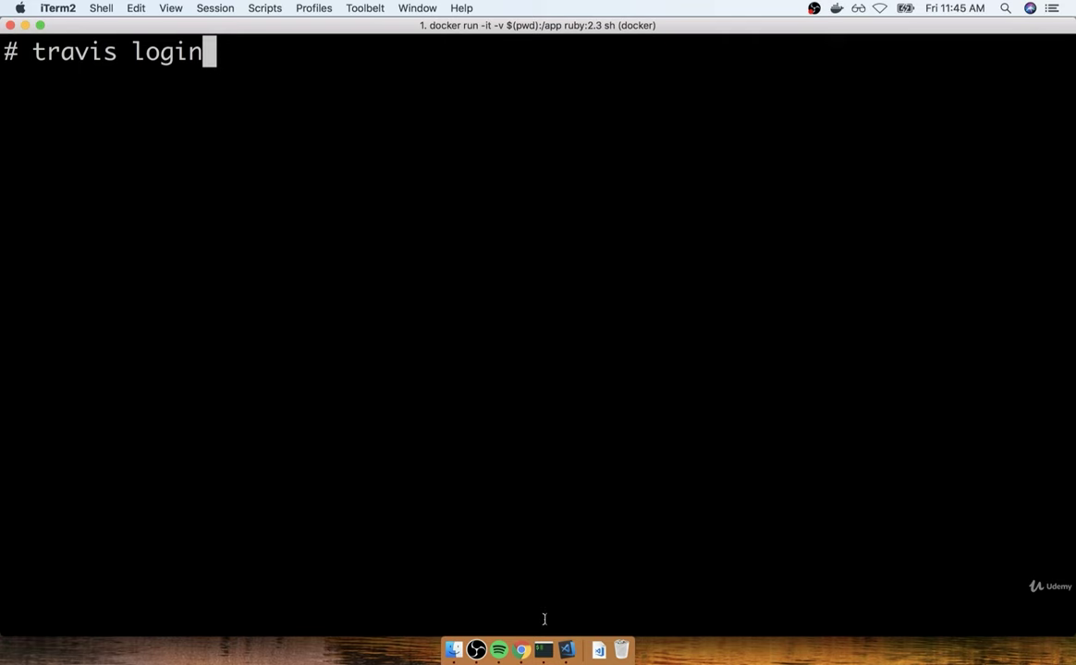
# - Run travis login and submit the GitHub username at the login prompt
pyautogui.press('Return')
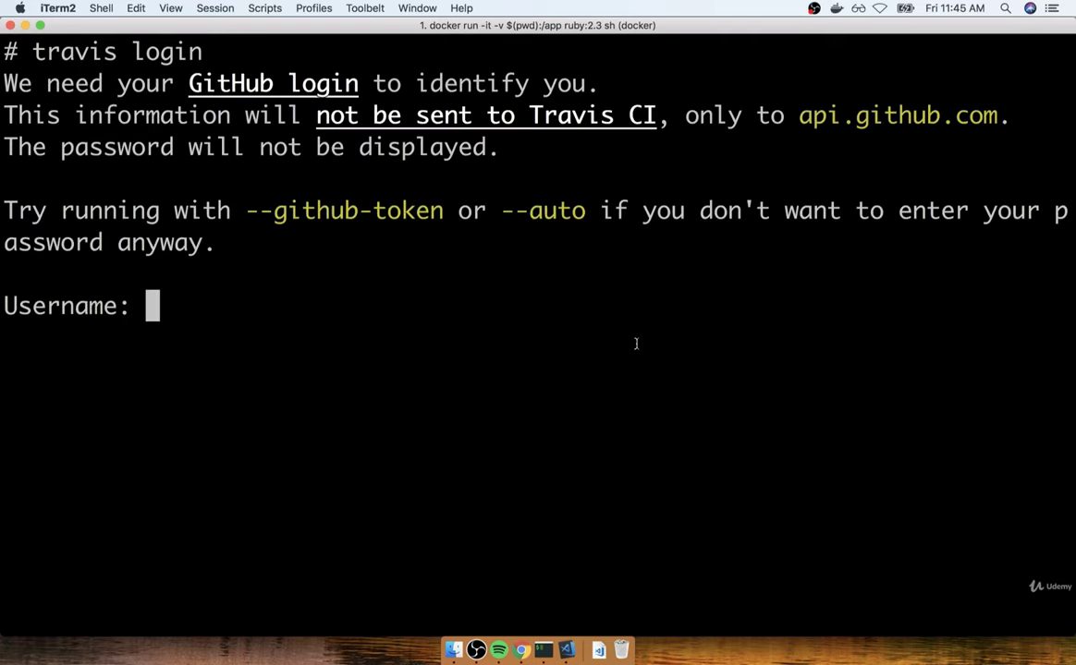
pyautogui.moveTo(101, 81); pyautogui.dragTo(444, 85)
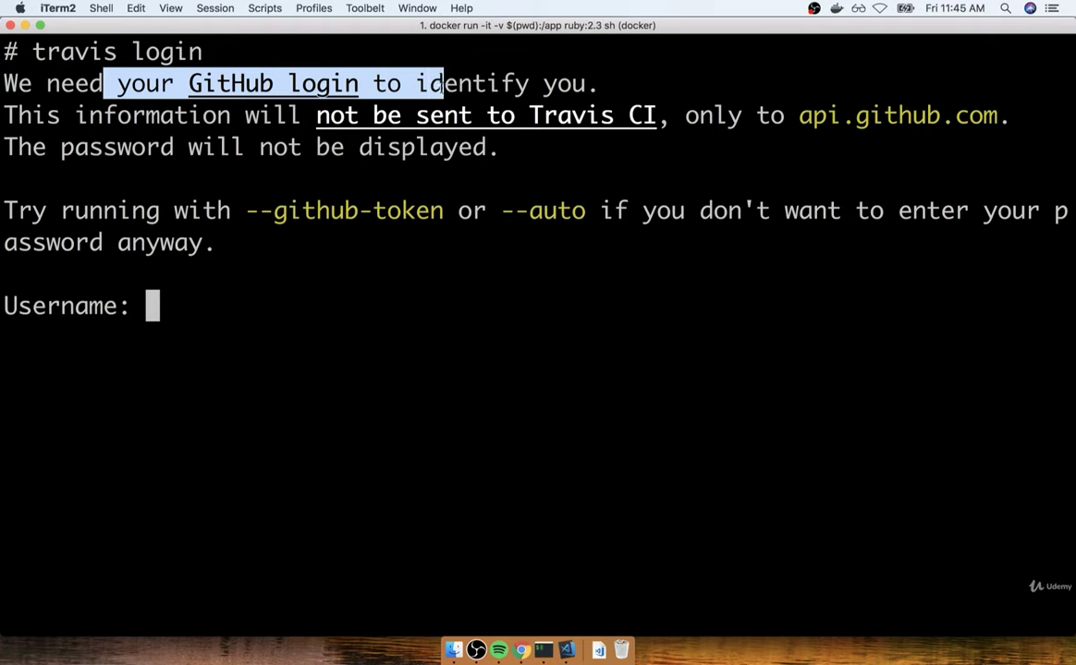
pyautogui.click(585, 359)
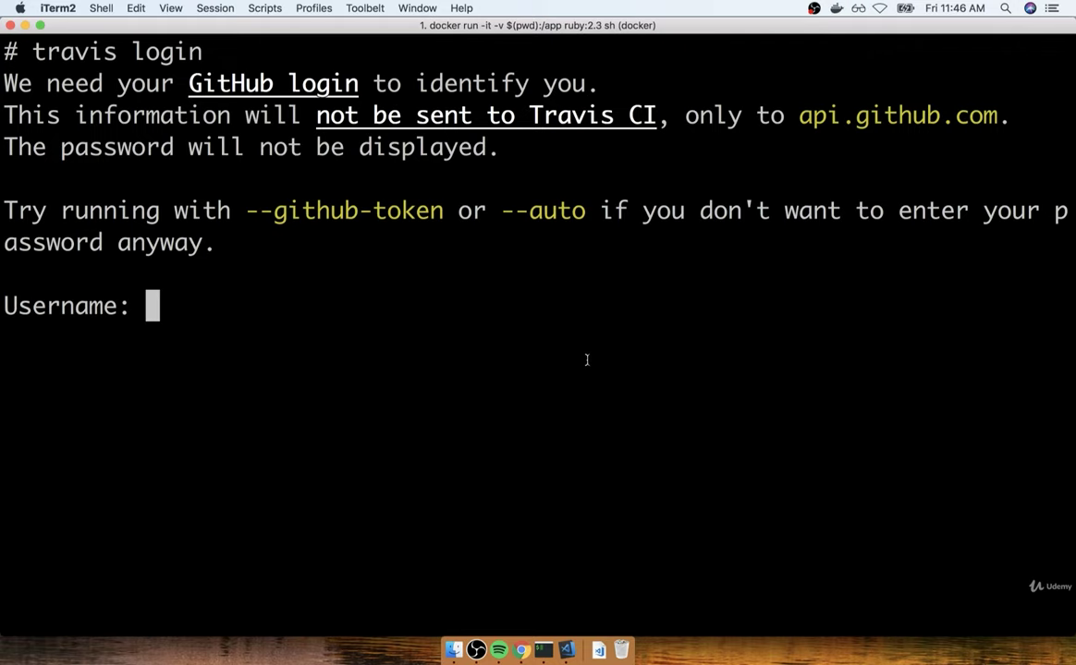
pyautogui.moveTo(188, 83); pyautogui.dragTo(373, 84)
pyautogui.click(398, 360)
pyautogui.write('stephengrider')
pyautogui.press('Return')
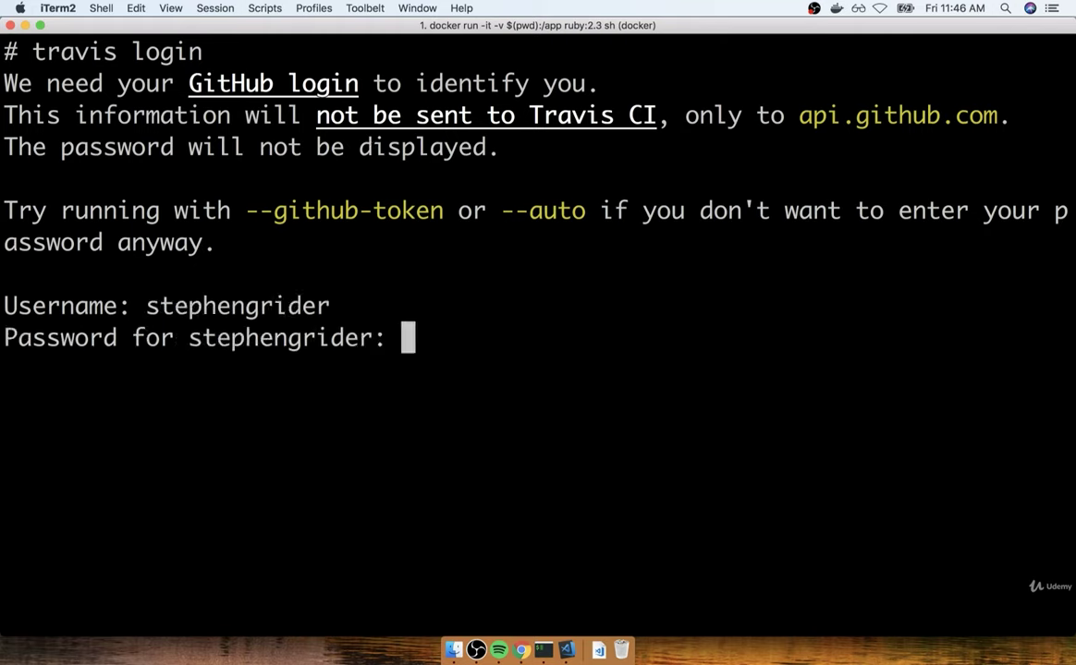
# - Paste the account password and enter the two-factor authentication code to finish signing in
pyautogui.press('super+Tab')
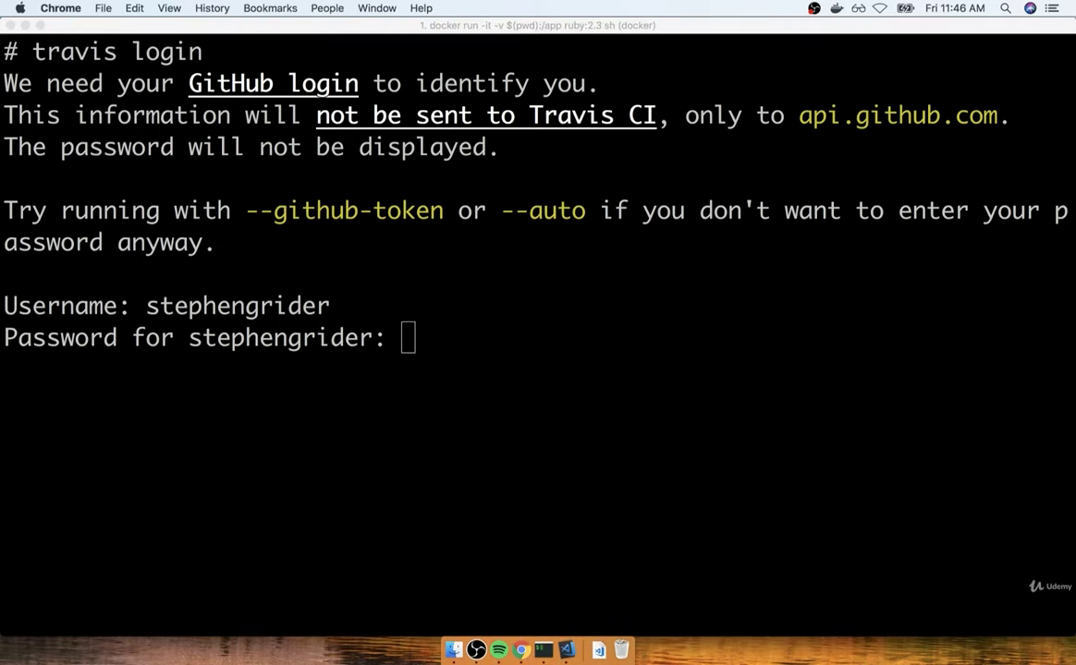
pyautogui.press('super+Tab')
pyautogui.press('super+v')
pyautogui.press('Return')
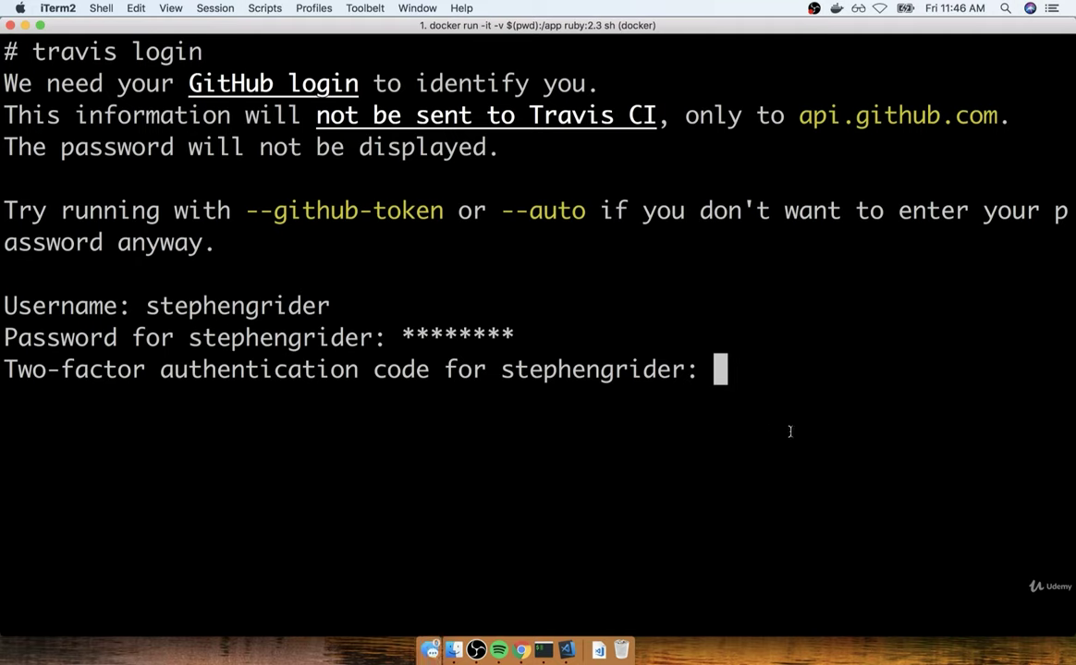
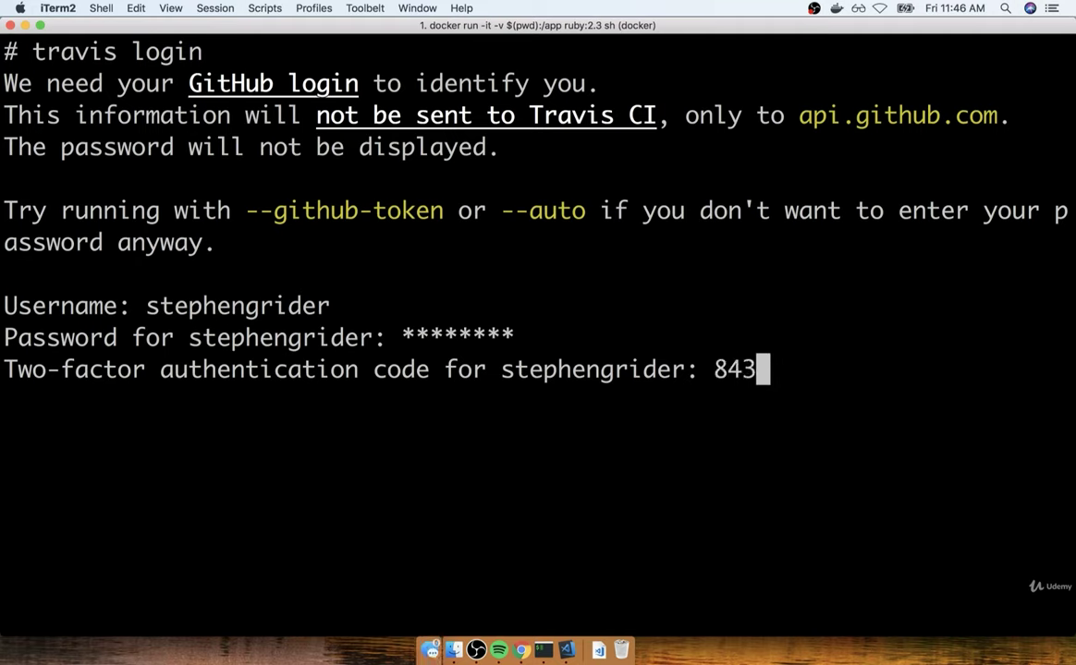
pyautogui.press('Return')
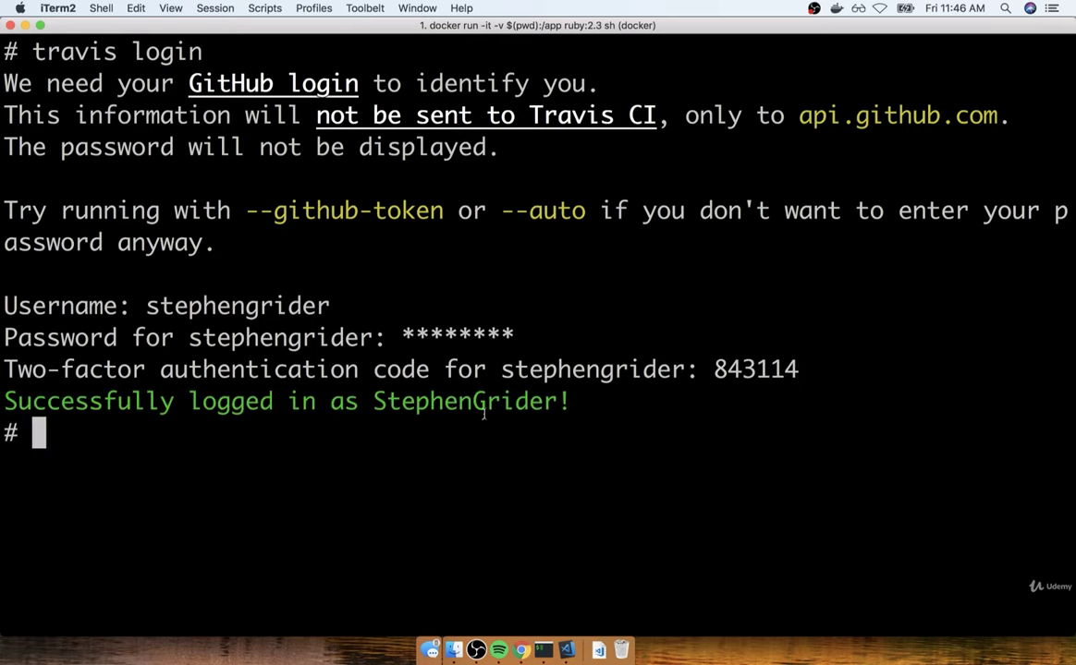
pyautogui.click(522, 651)
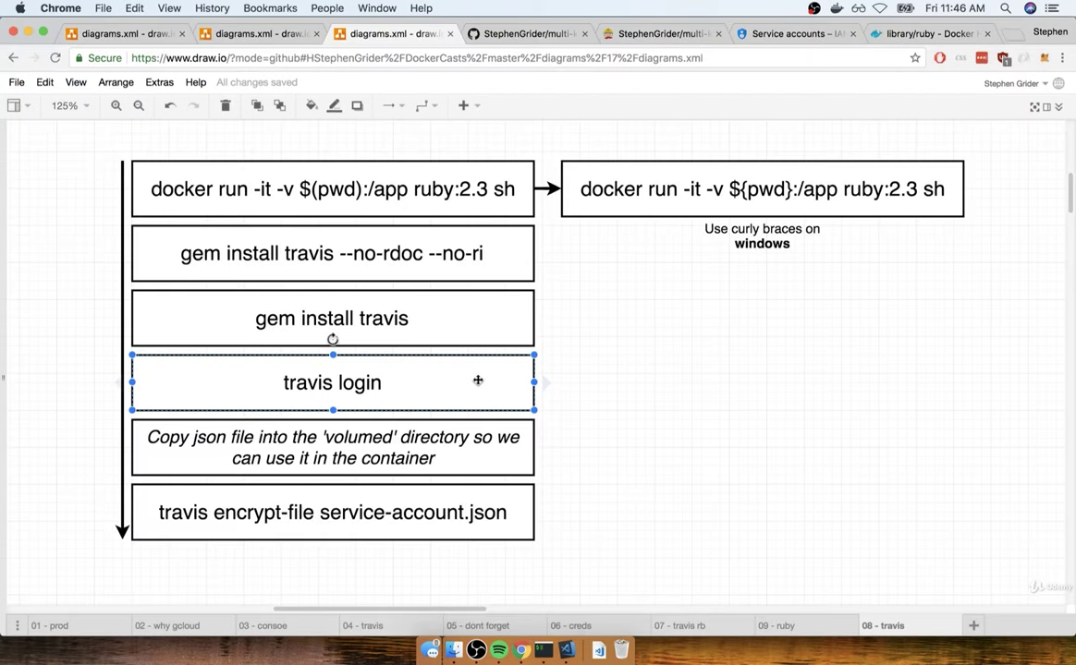
# - Select the 'Copy json file into the volumed directory' box, then the JSON key file in Finder's Downloads
pyautogui.click(495, 449)
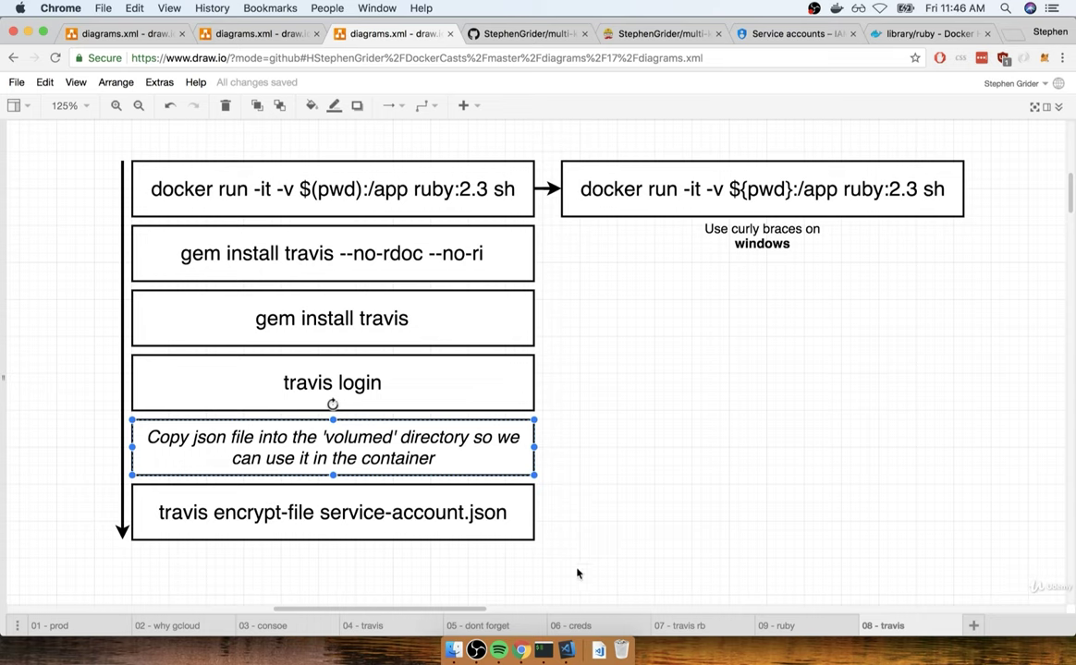
pyautogui.click(453, 651)
pyautogui.click(367, 203)
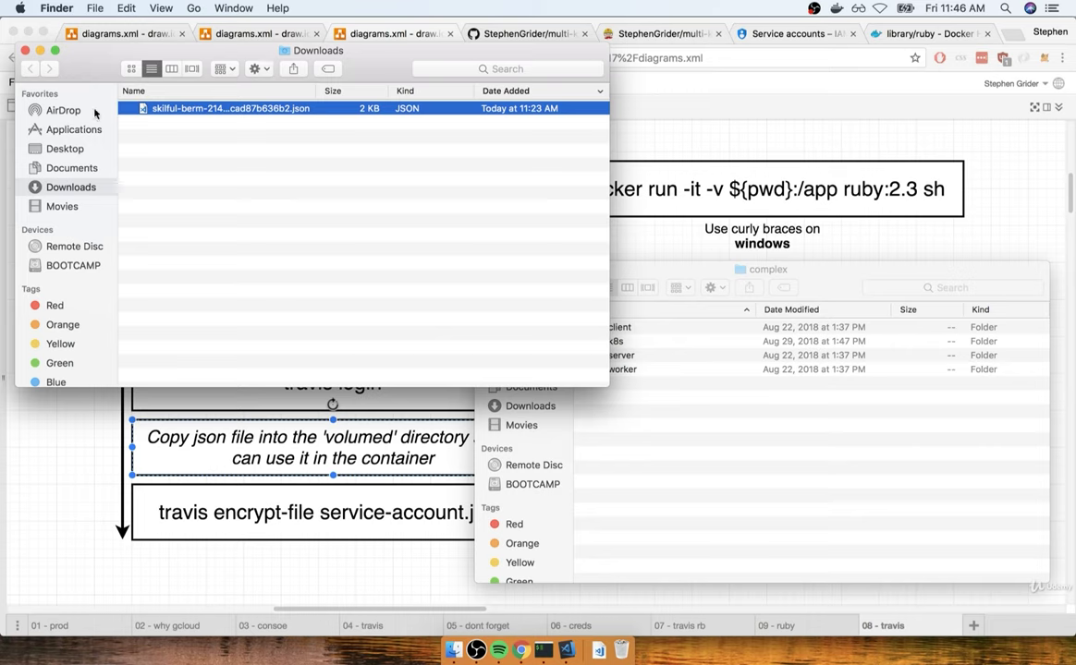
# - Move the JSON key file from Downloads into the complex folder and rename it service-account.json
pyautogui.moveTo(182, 112); pyautogui.dragTo(288, 163)
pyautogui.click(848, 480)
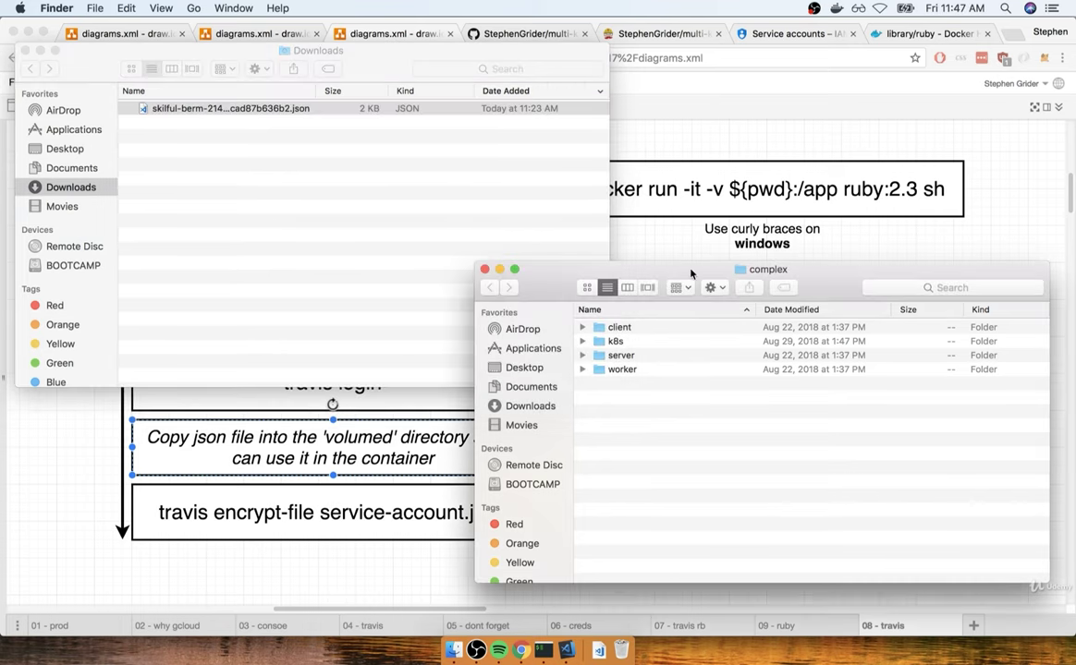
pyautogui.moveTo(791, 269); pyautogui.dragTo(810, 273)
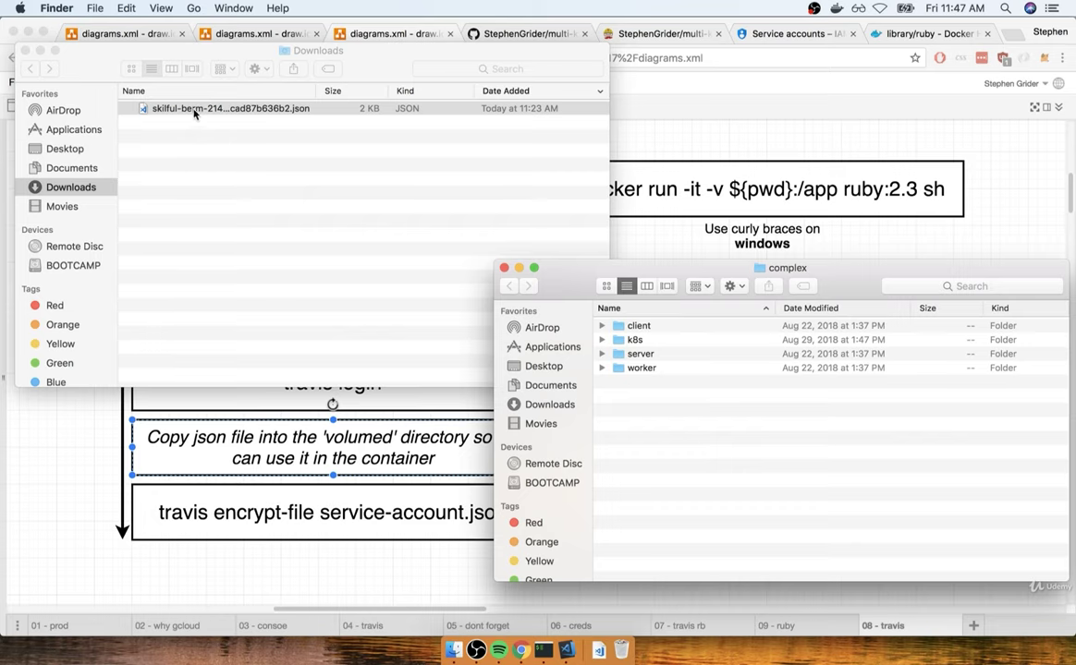
pyautogui.moveTo(192, 110); pyautogui.dragTo(792, 471)
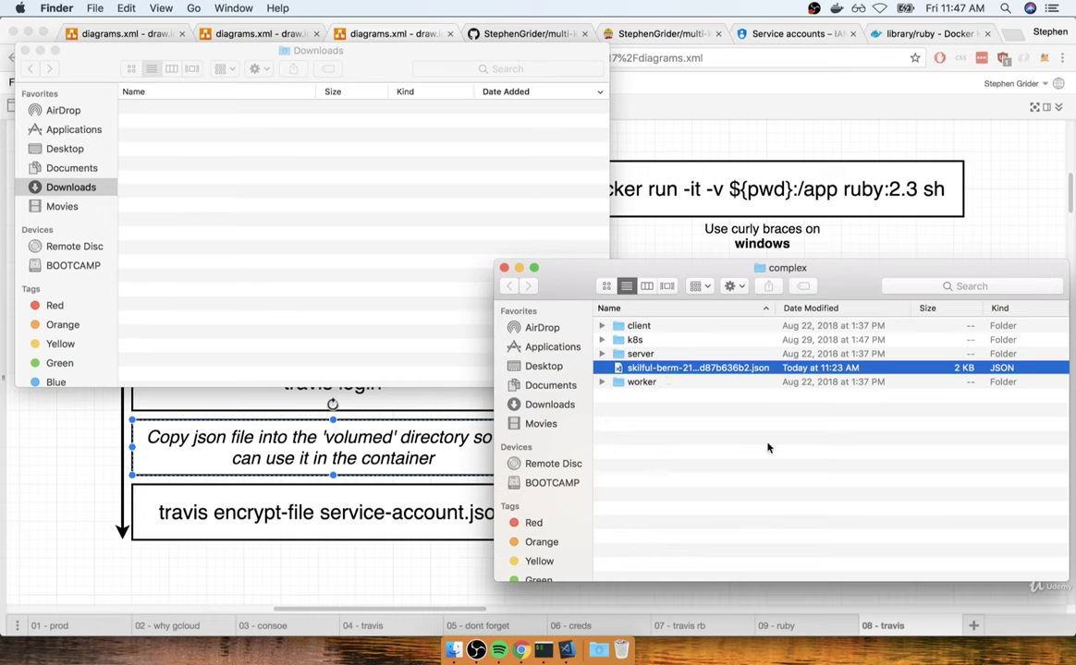
pyautogui.press('Return')
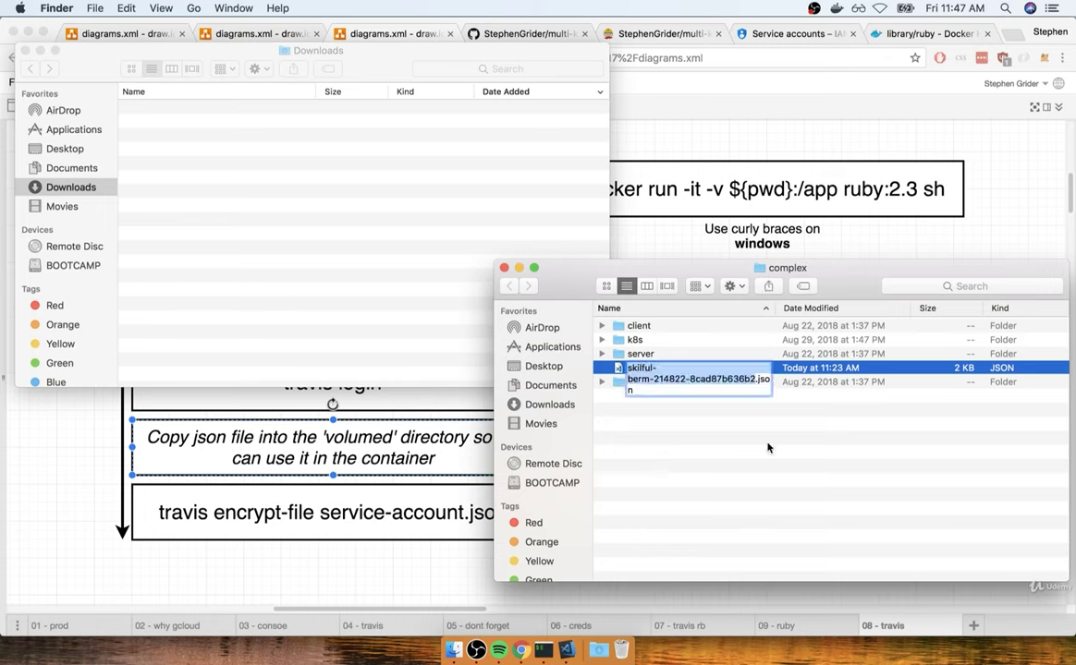
pyautogui.write('service-acc')
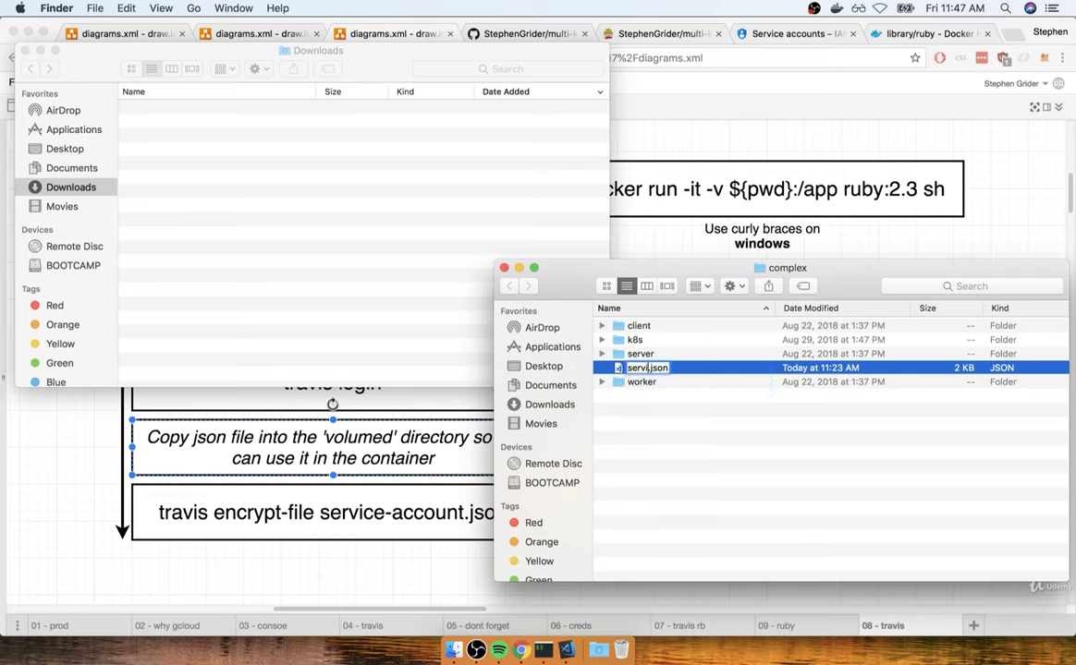
pyautogui.write('ount')
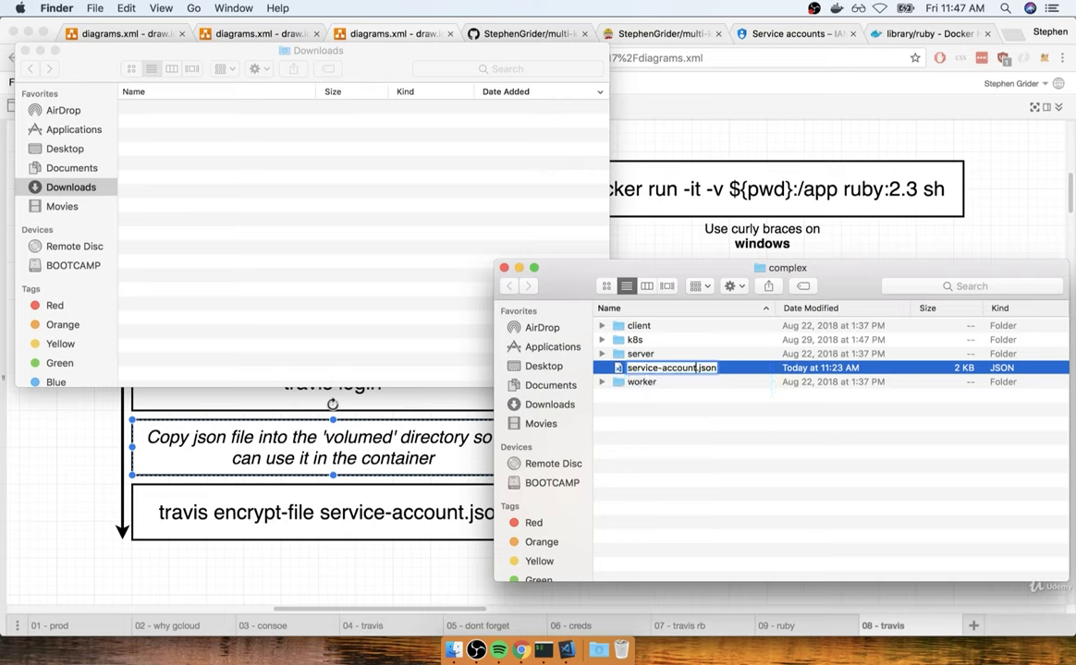
pyautogui.press('Return')
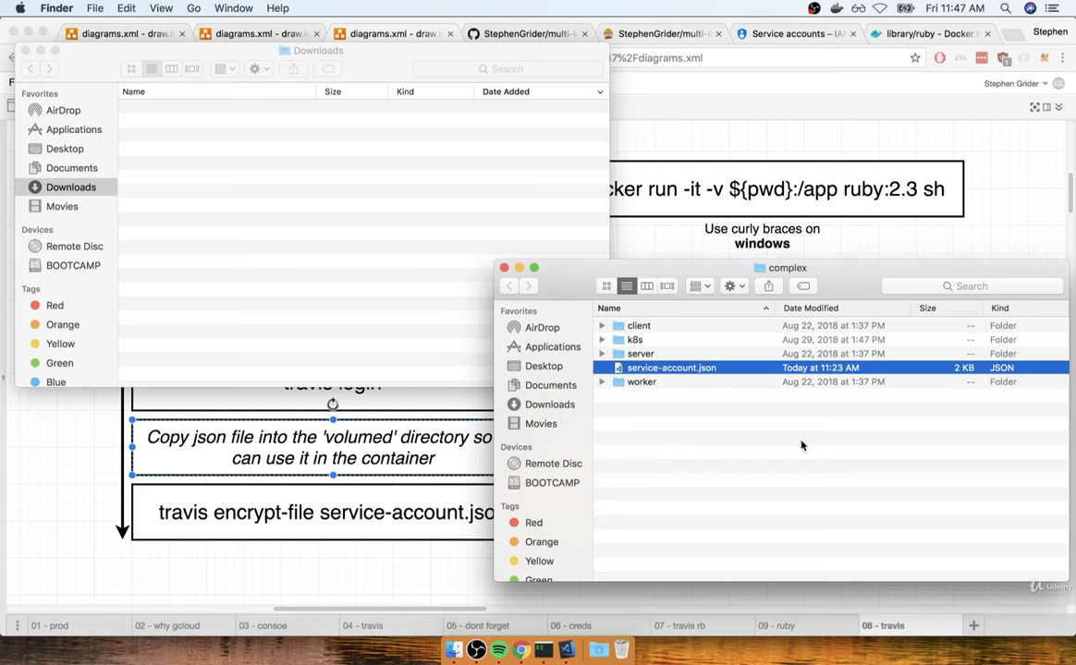
pyautogui.click(543, 650)
# - List the project files with ls and spot service-account.json
pyautogui.write('ls')
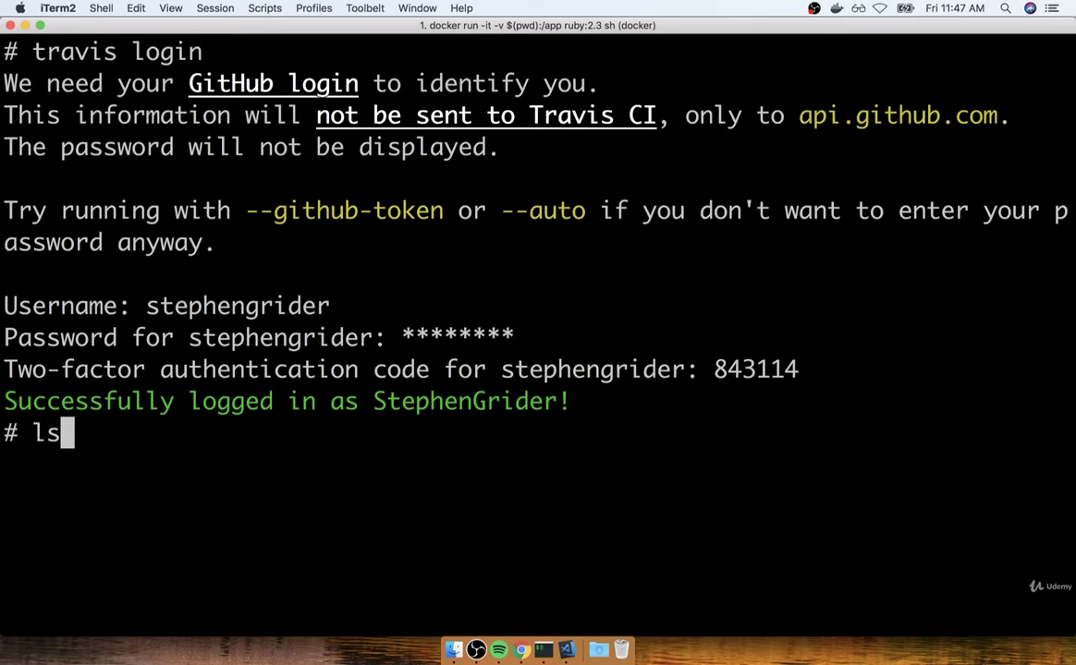
pyautogui.press('Return')
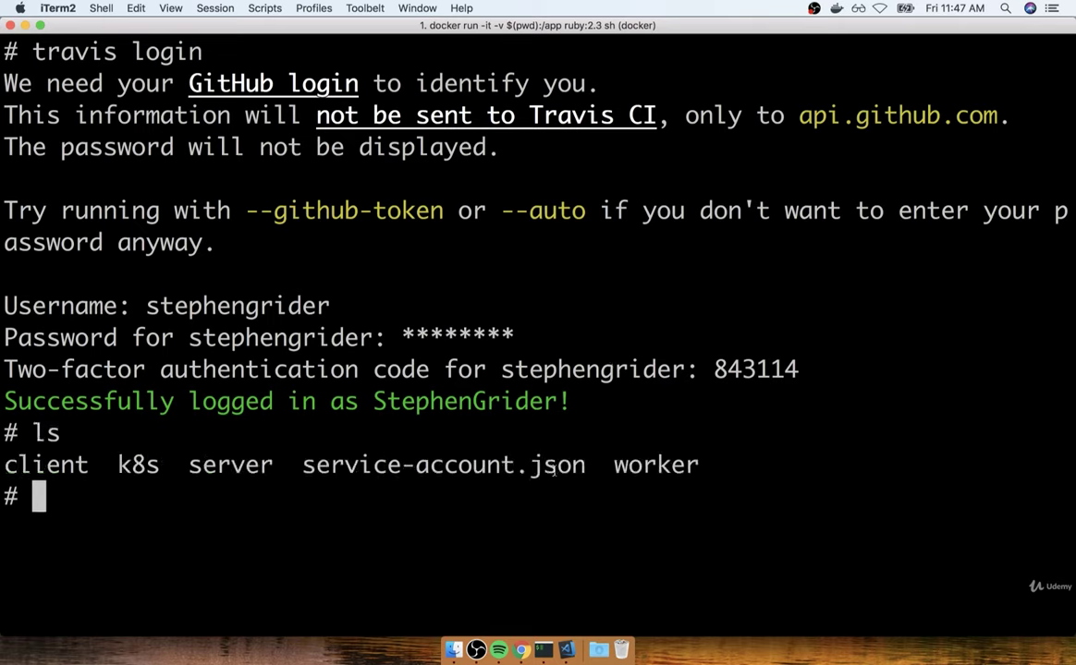
pyautogui.moveTo(587, 465); pyautogui.dragTo(300, 464)
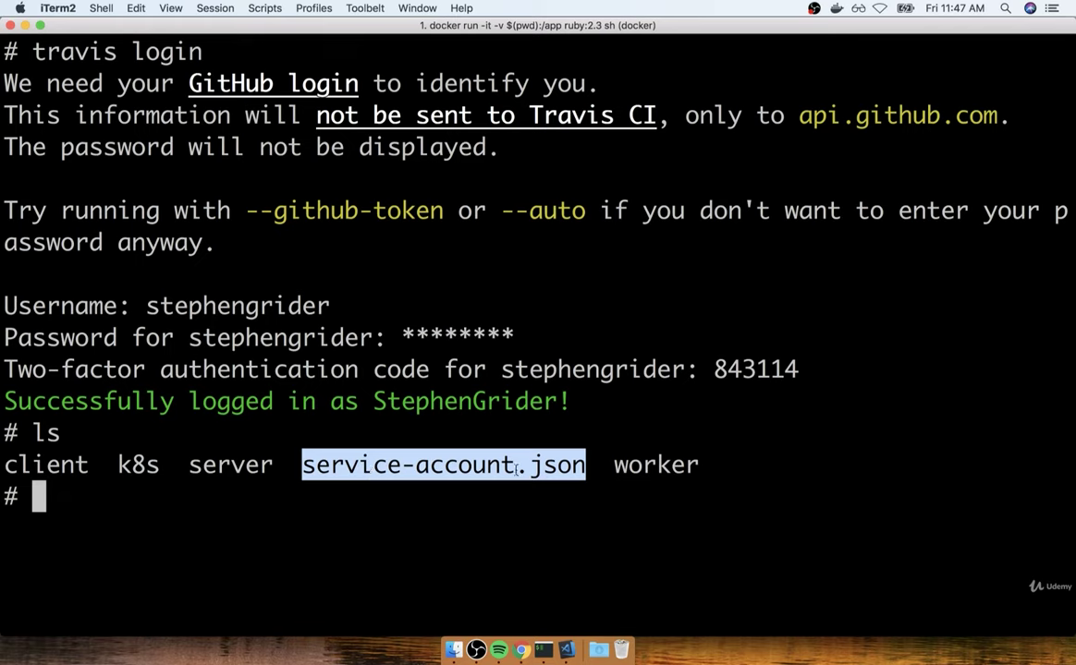
pyautogui.click(390, 471)
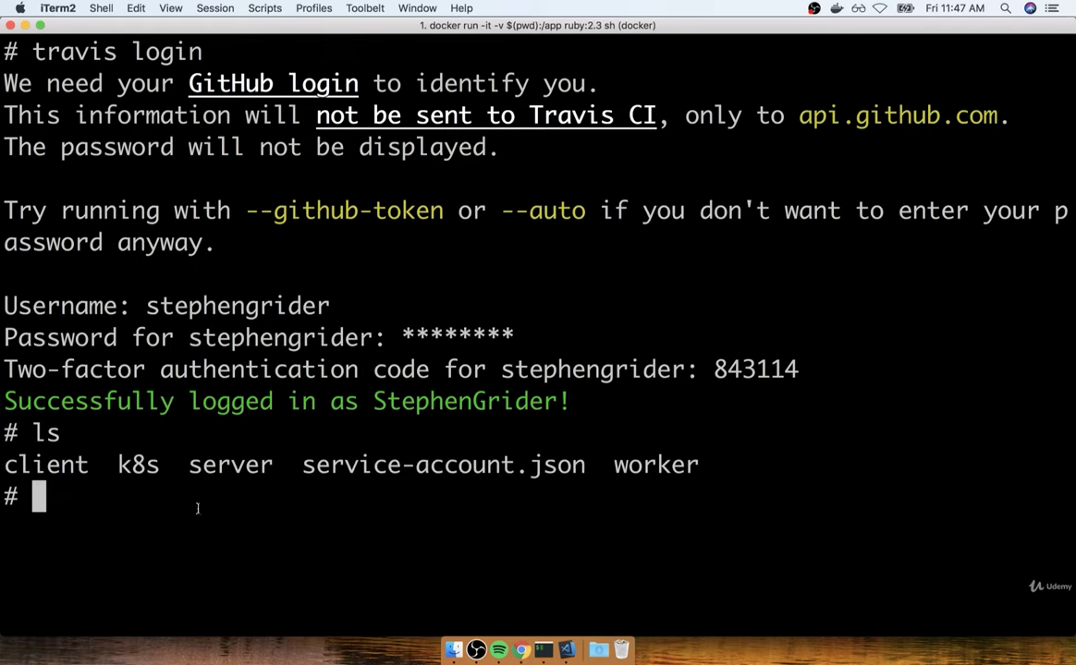
# - Run pwd to confirm the /app directory, then clear the terminal screen
pyautogui.write('pwd')
pyautogui.press('Return')
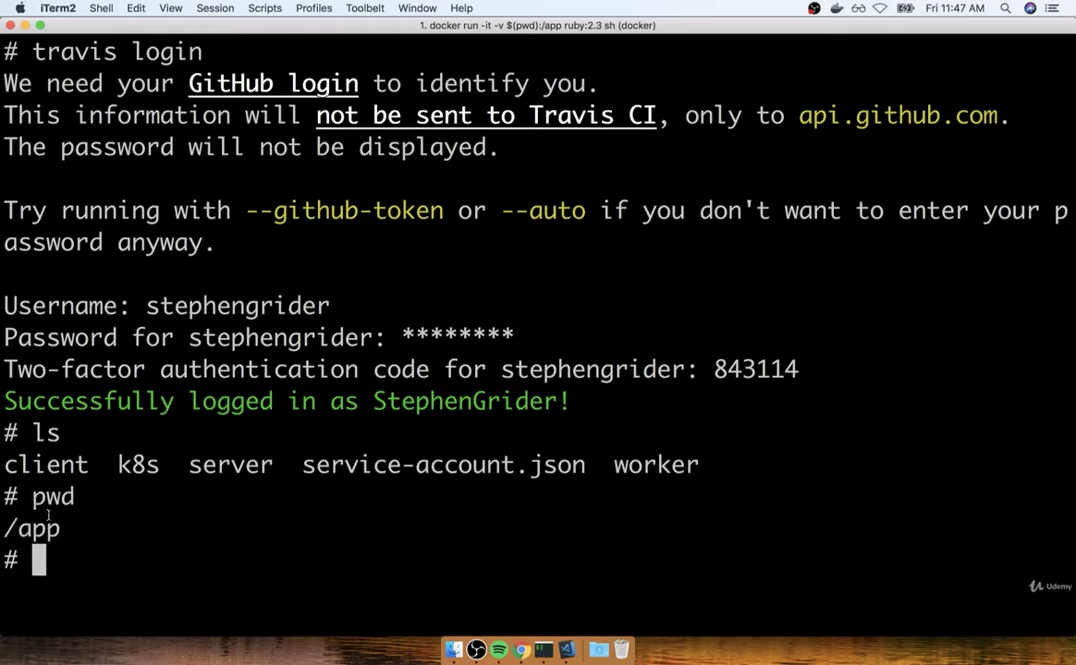
pyautogui.doubleClick(57, 531)
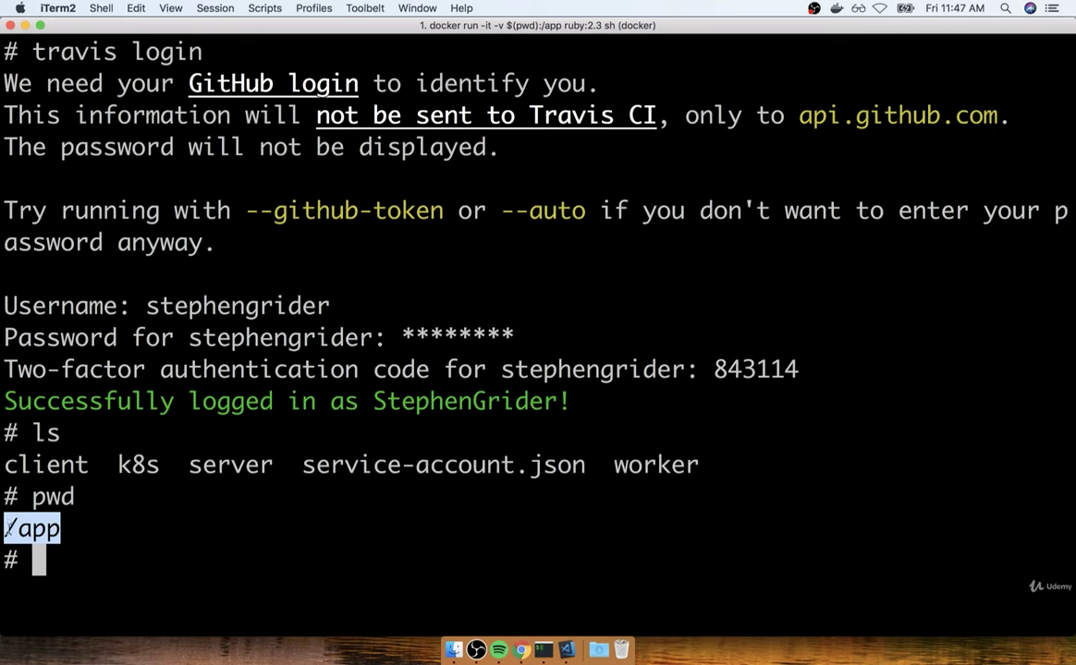
pyautogui.moveTo(302, 469); pyautogui.dragTo(586, 468)
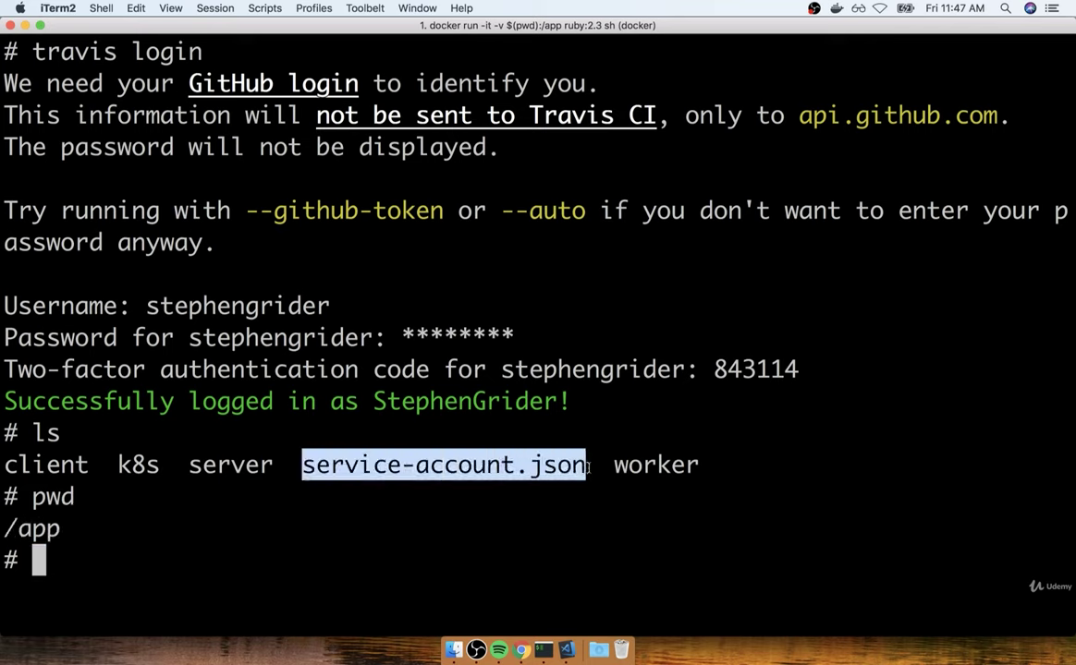
pyautogui.click(562, 544)
pyautogui.hotkey('ctrl', 'l')
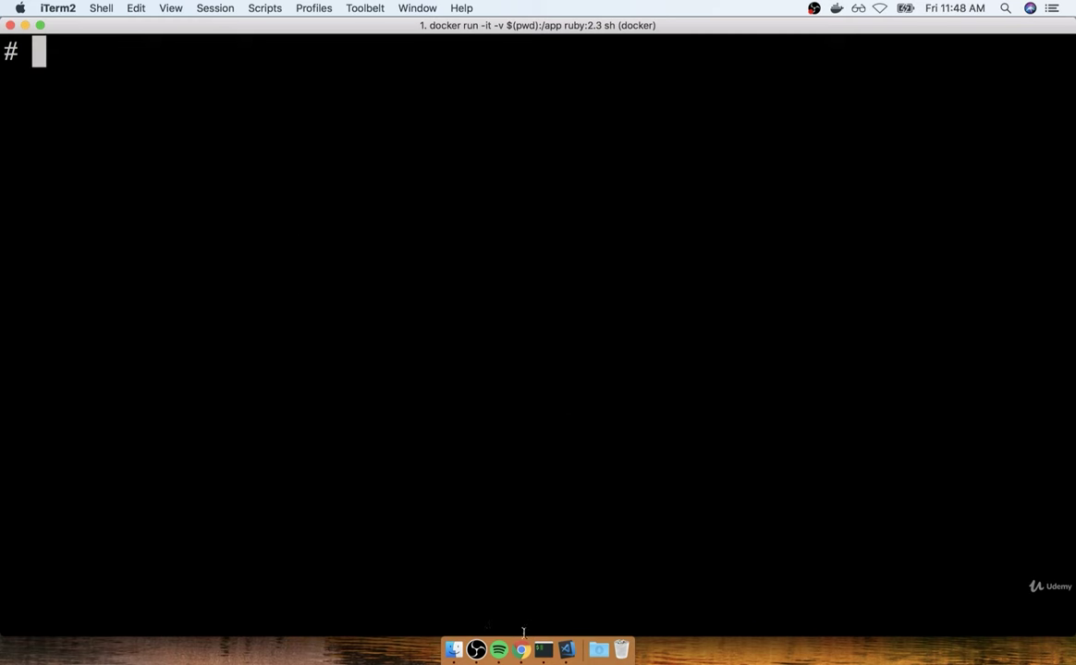
pyautogui.click(521, 649)
# - Append the -r flag with the owner's multi-k8s repo slug to the encrypt-file box label
pyautogui.click(422, 504)
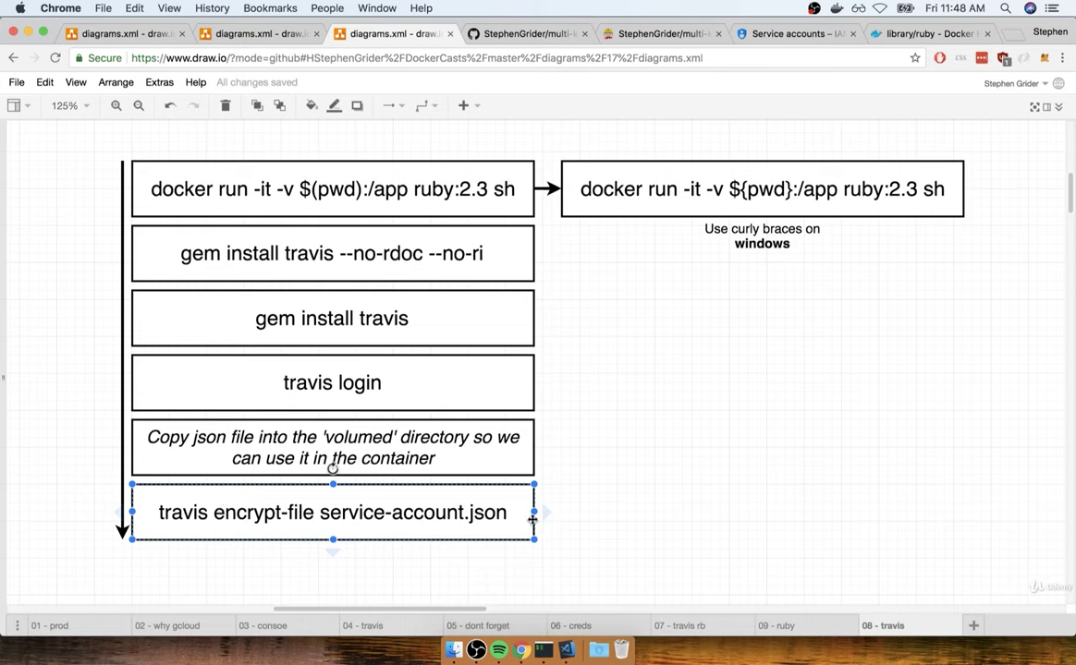
pyautogui.doubleClick(501, 514)
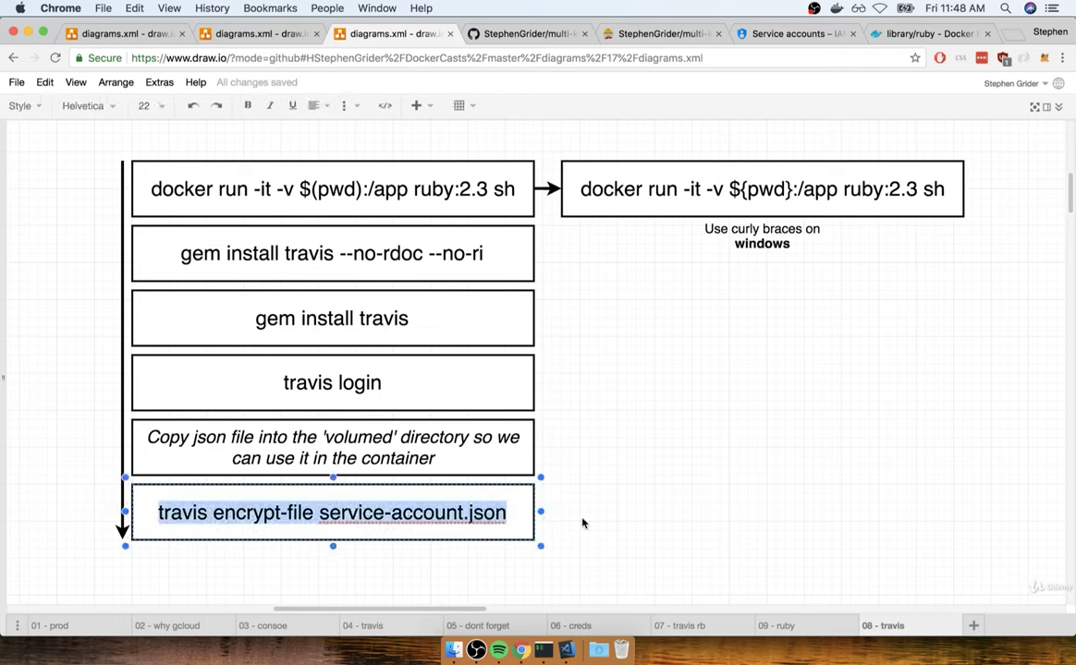
pyautogui.press('Right')
pyautogui.write('-r Stephen')
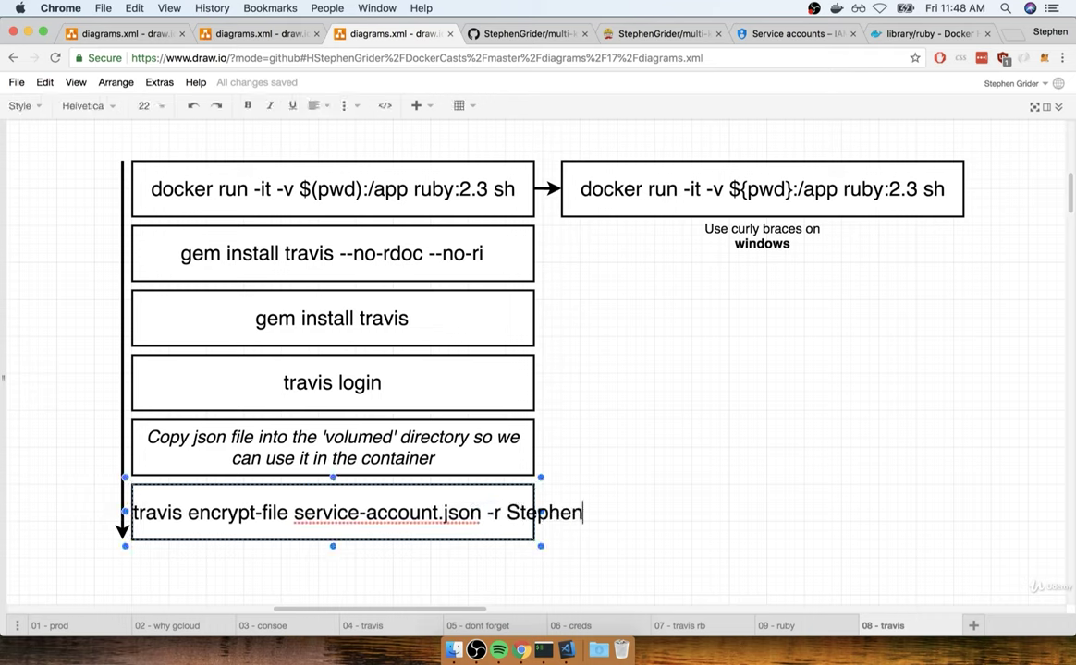
pyautogui.write('Grider/')
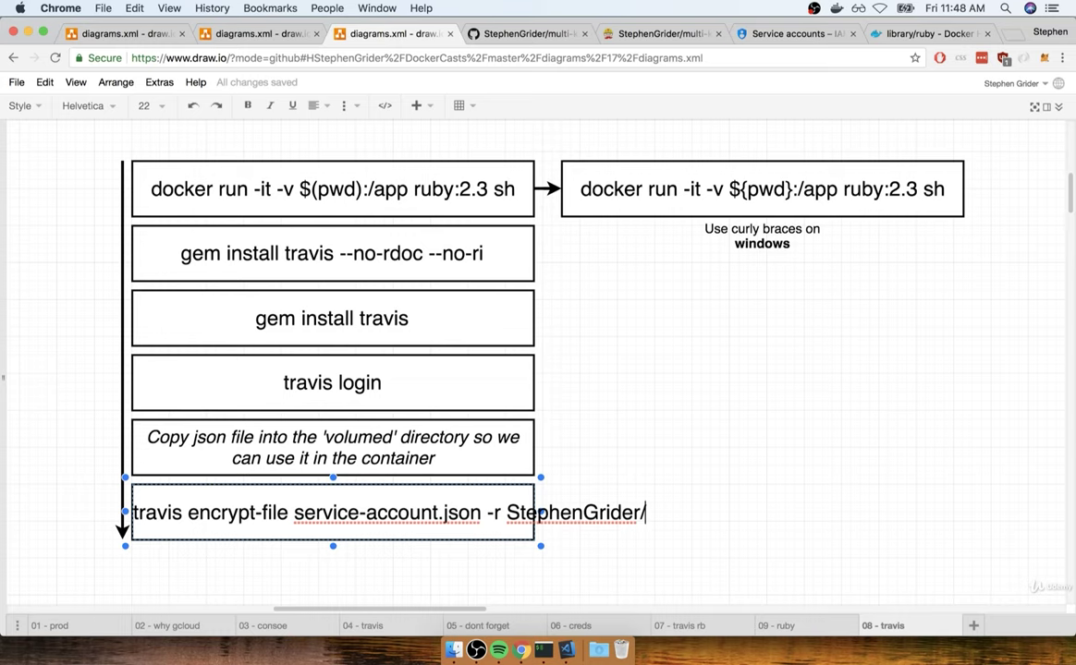
pyautogui.write('multi-')
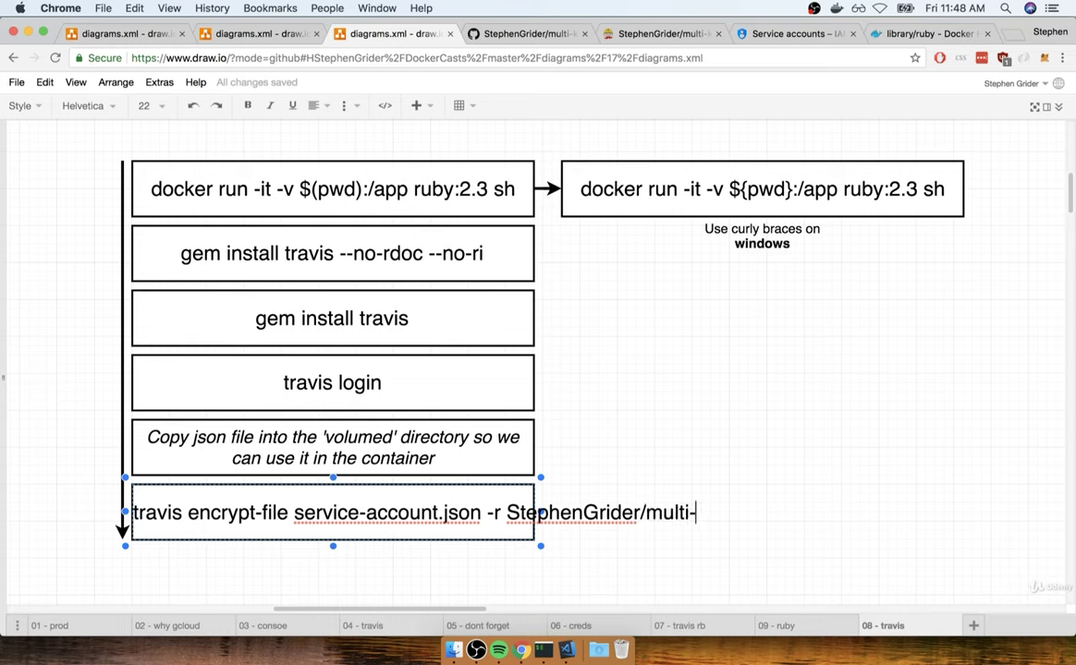
pyautogui.write('k8s')
pyautogui.press('Escape')
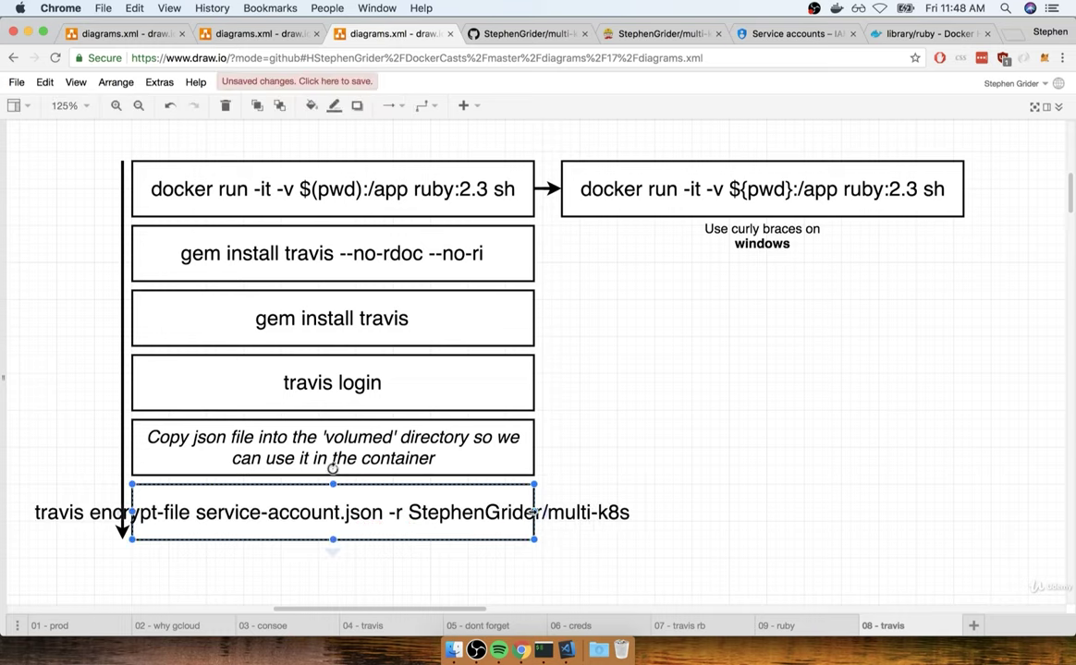
# - Widen the encrypt-file box to fit its text and open multi-k8s's Travis CI page
pyautogui.moveTo(535, 512); pyautogui.dragTo(824, 512)
pyautogui.click(822, 447)
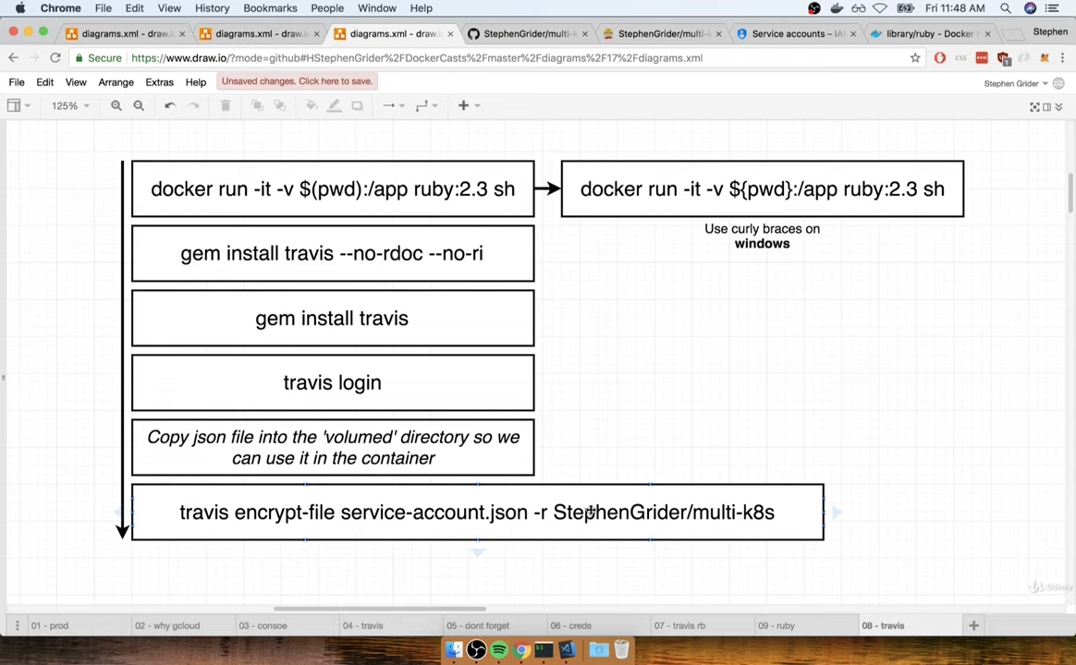
pyautogui.click(674, 35)
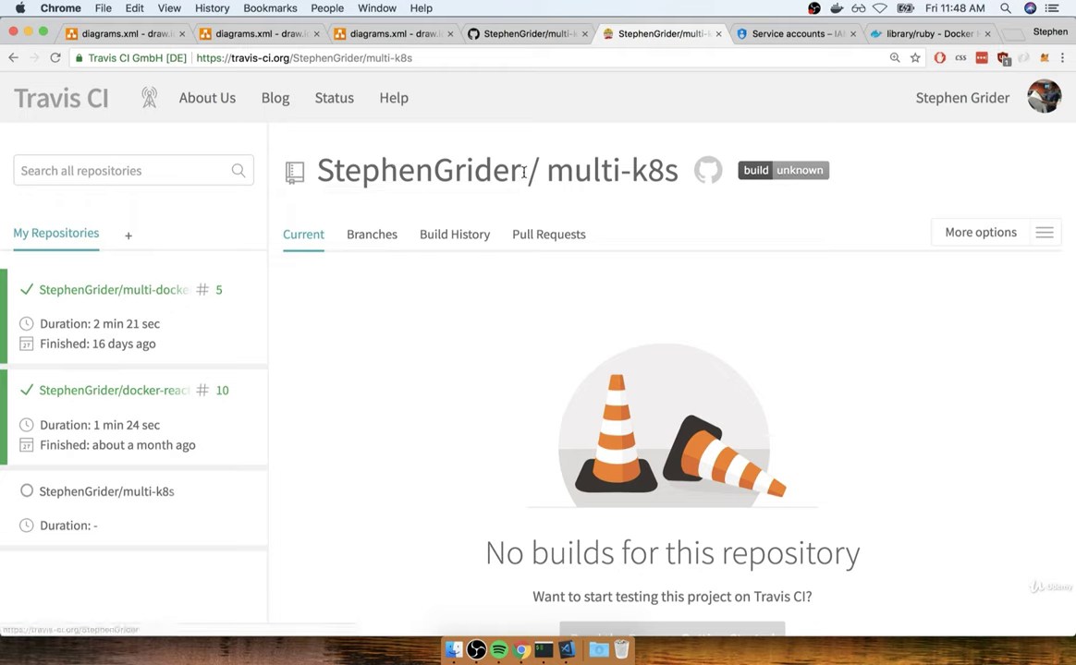
# - Check the repository owner name on Travis CI, then reselect the encrypt-file box in draw.io
pyautogui.moveTo(520, 176); pyautogui.dragTo(320, 180)
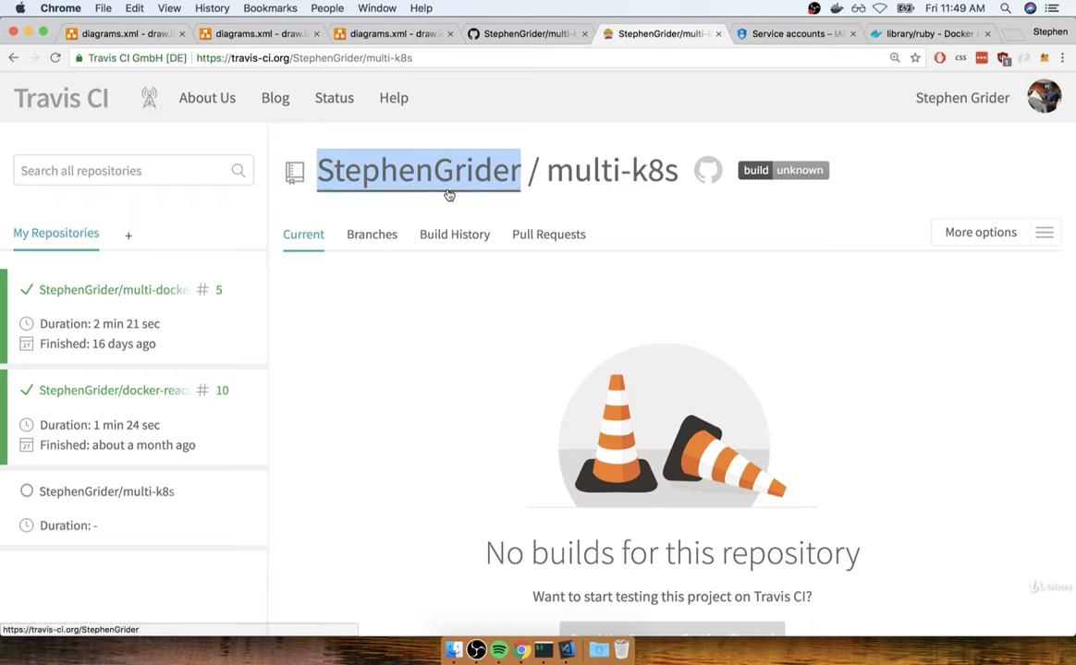
pyautogui.click(376, 35)
pyautogui.click(560, 522)
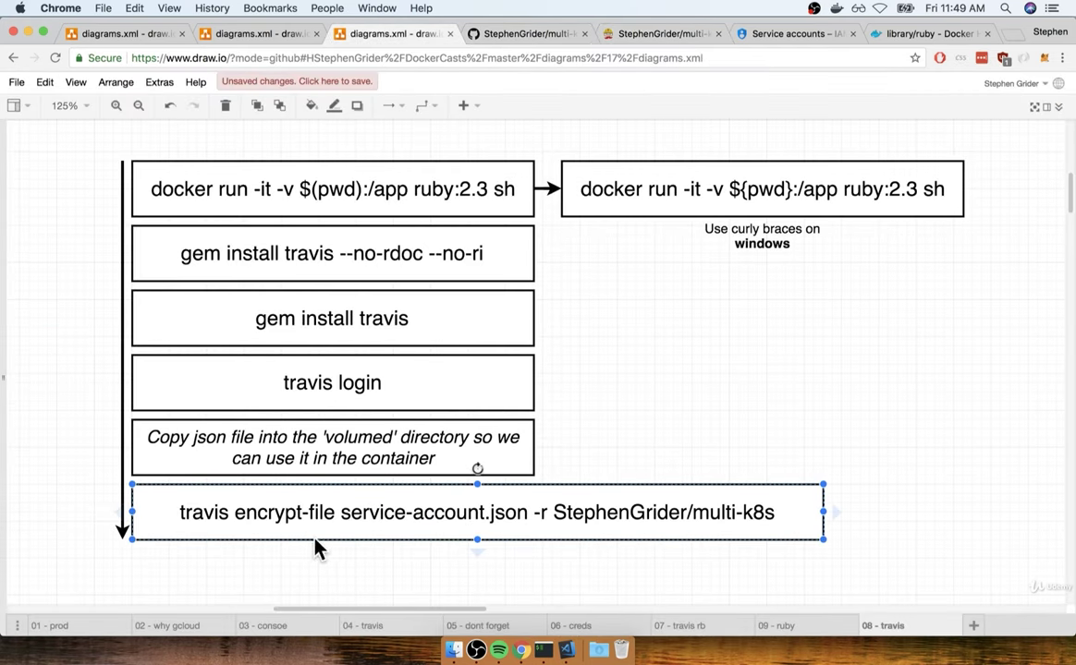
pyautogui.click(543, 650)
# - Type 'travis encrypt-file service-account.json -r' with the owner's multi-k8s repo slug, fixing typos
pyautogui.write('travis encryp')
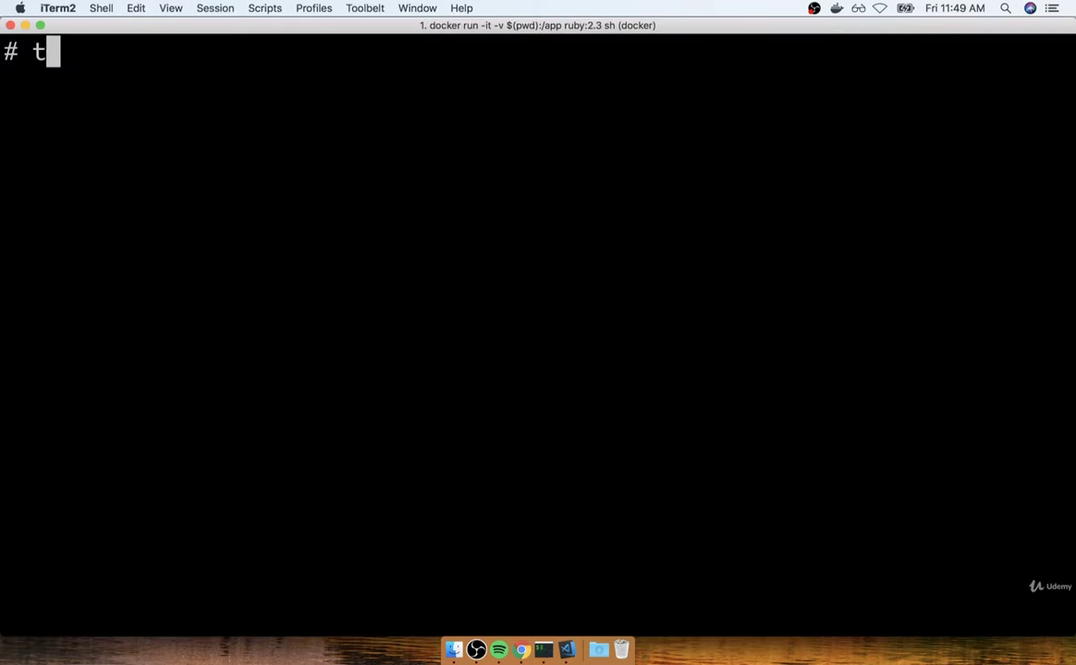
pyautogui.write('t-fil')
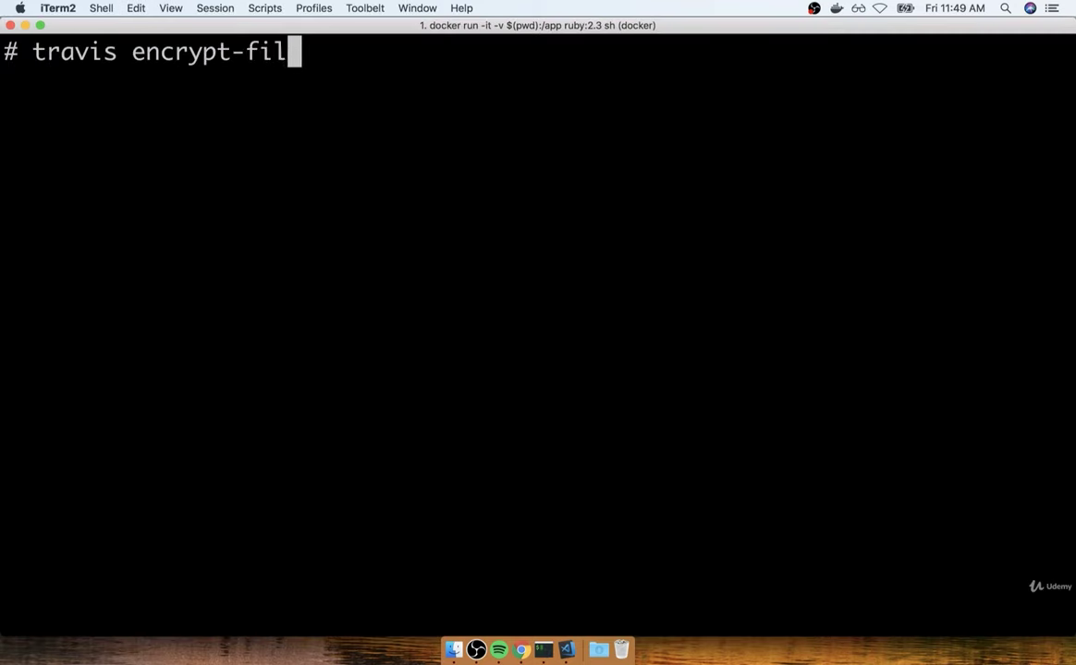
pyautogui.write('e service-json')
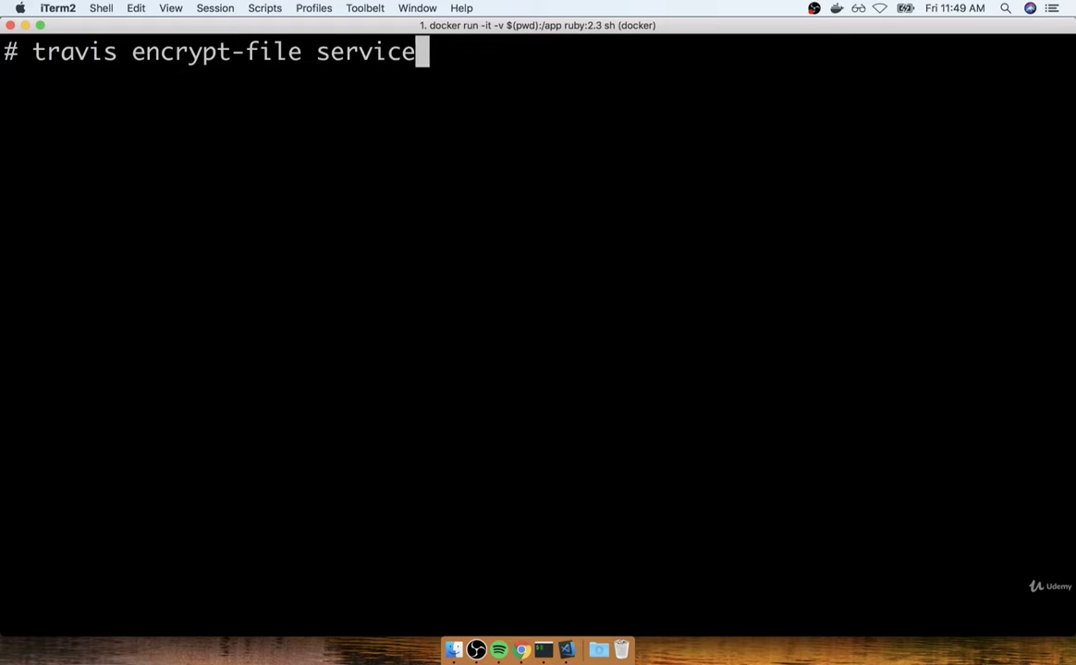
pyautogui.press('BackSpace')
pyautogui.press('BackSpace')
pyautogui.press('BackSpace')
pyautogui.press('BackSpace')
pyautogui.write('account')
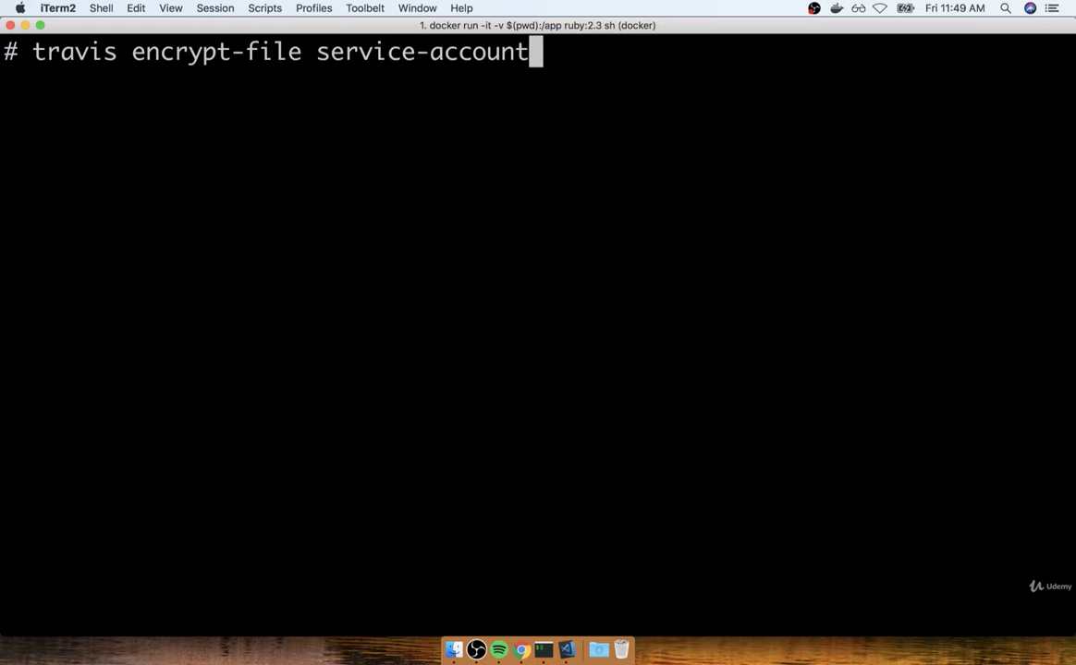
pyautogui.write('.json -r ')
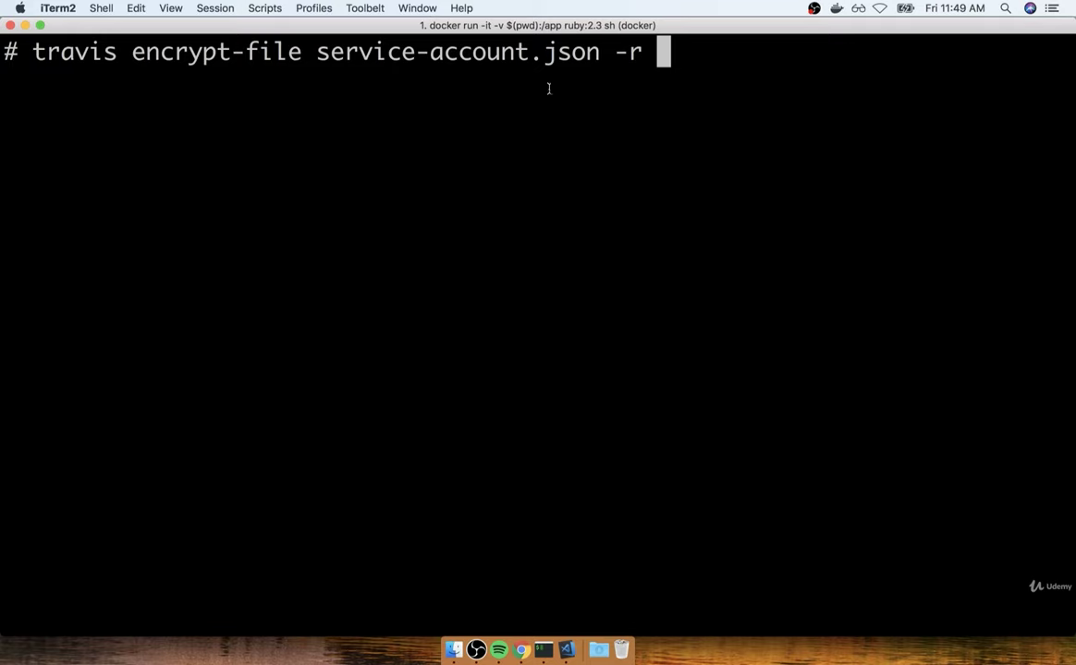
pyautogui.write('StephenGrider')
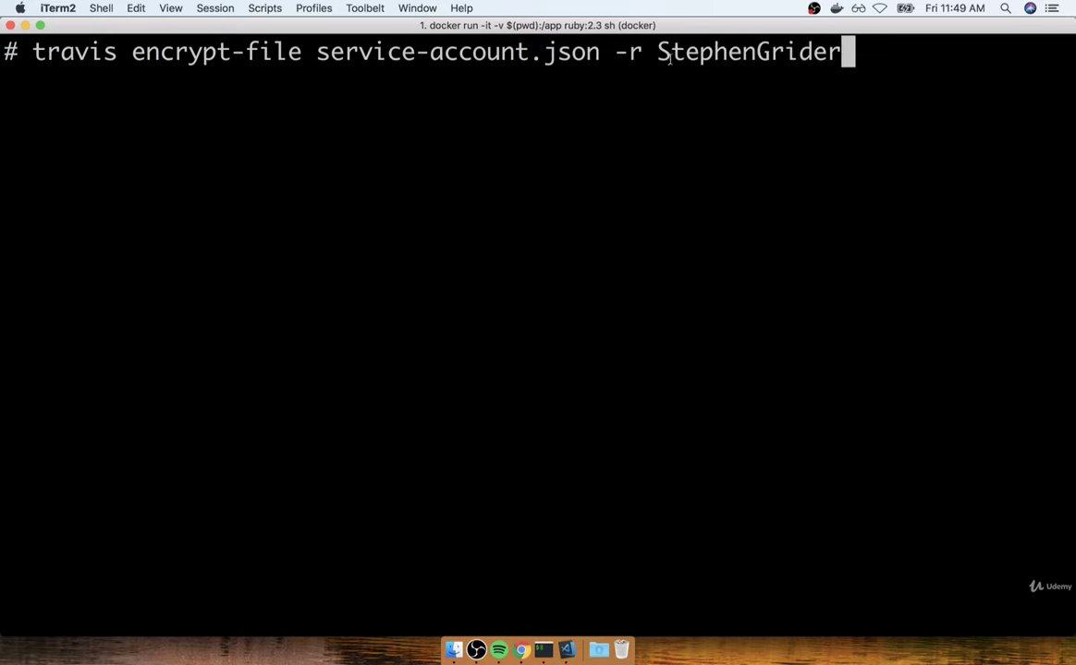
pyautogui.moveTo(669, 53); pyautogui.dragTo(768, 53)
pyautogui.click(797, 212)
pyautogui.write('/')
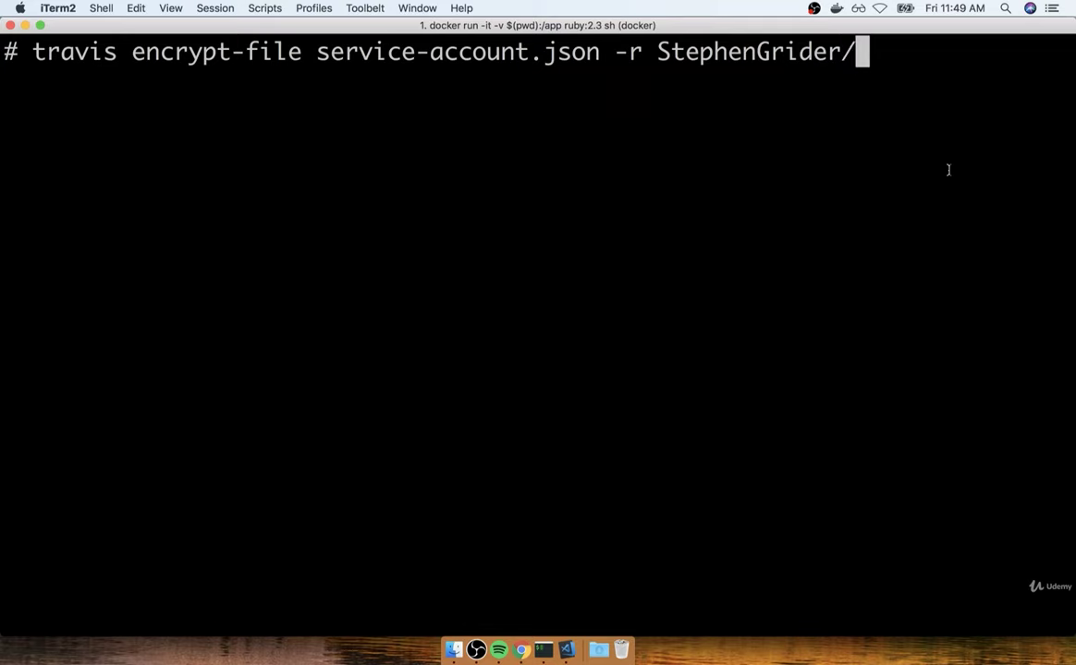
pyautogui.write('multis')
pyautogui.press('BackSpace')
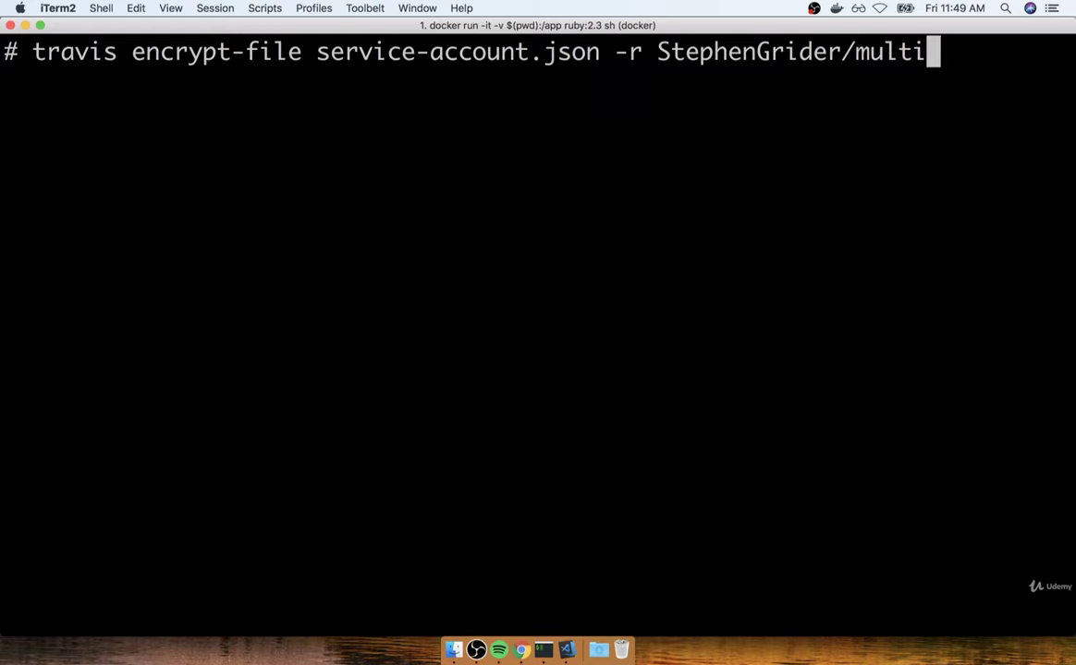
pyautogui.write('-kis')
pyautogui.press('BackSpace')
pyautogui.press('BackSpace')
pyautogui.write('8s')
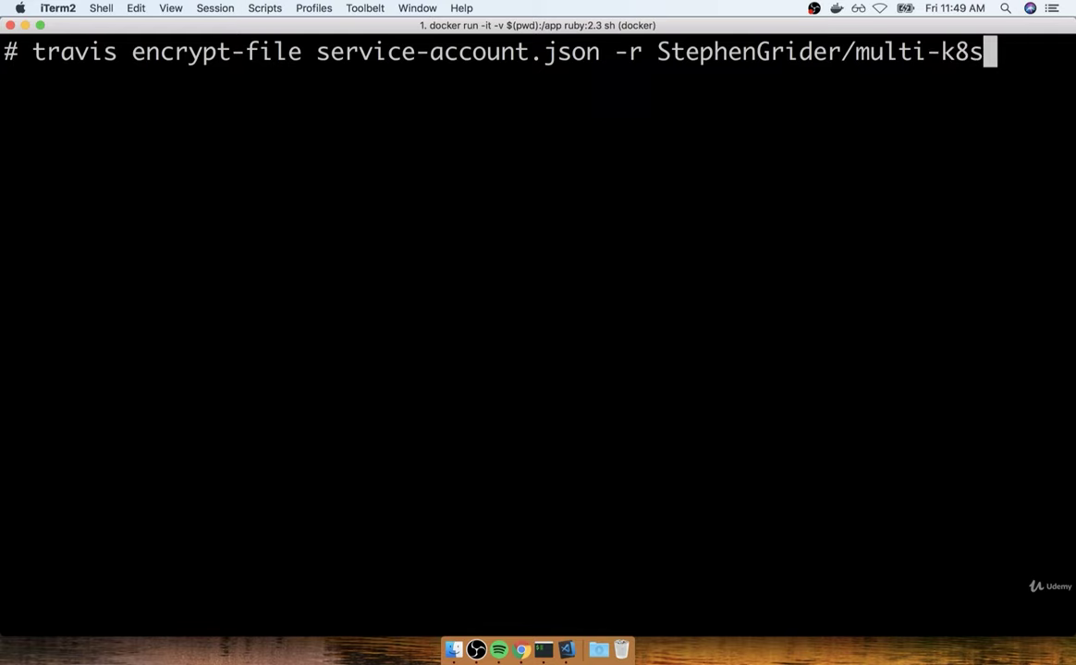
pyautogui.moveTo(854, 52); pyautogui.dragTo(994, 61)
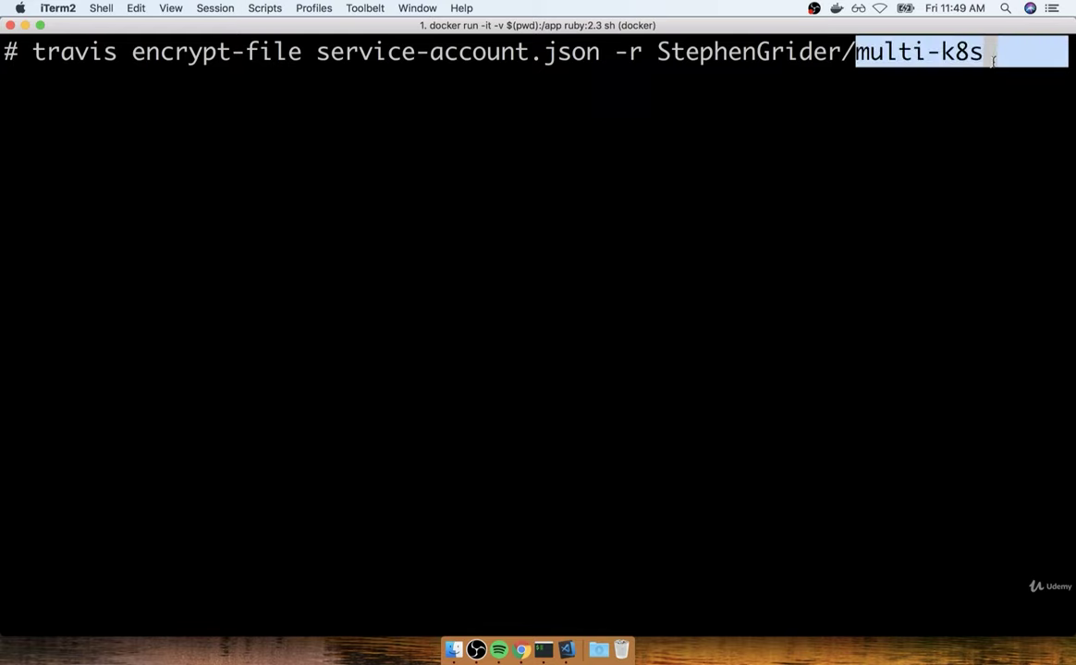
pyautogui.click(970, 87)
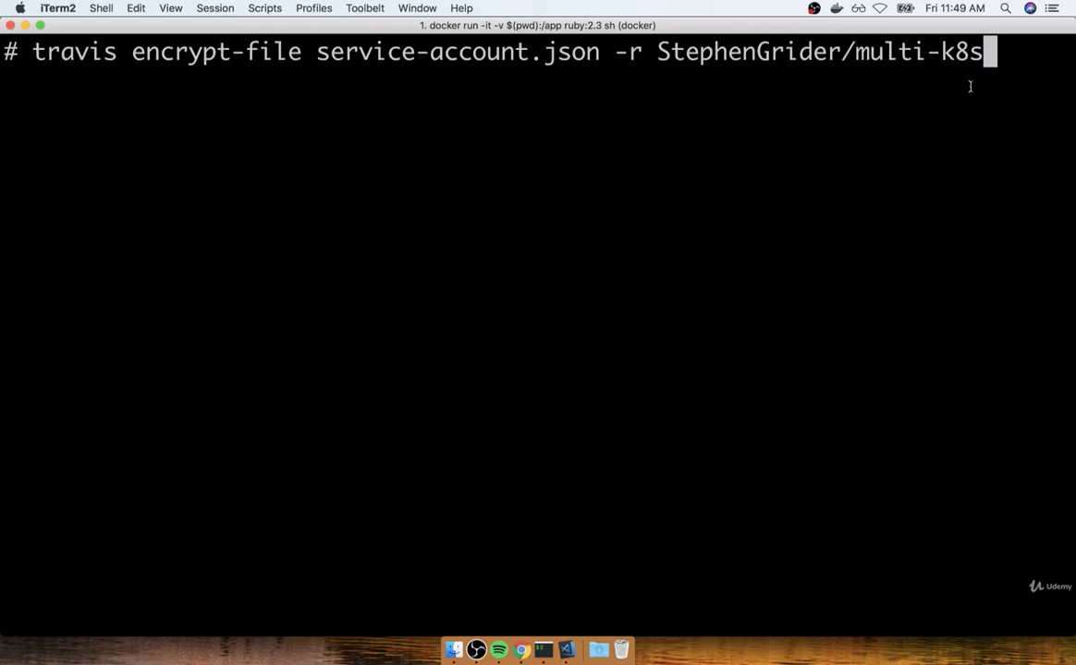
# - Run travis encrypt-file and copy the printed openssl decryption command
pyautogui.press('Return')
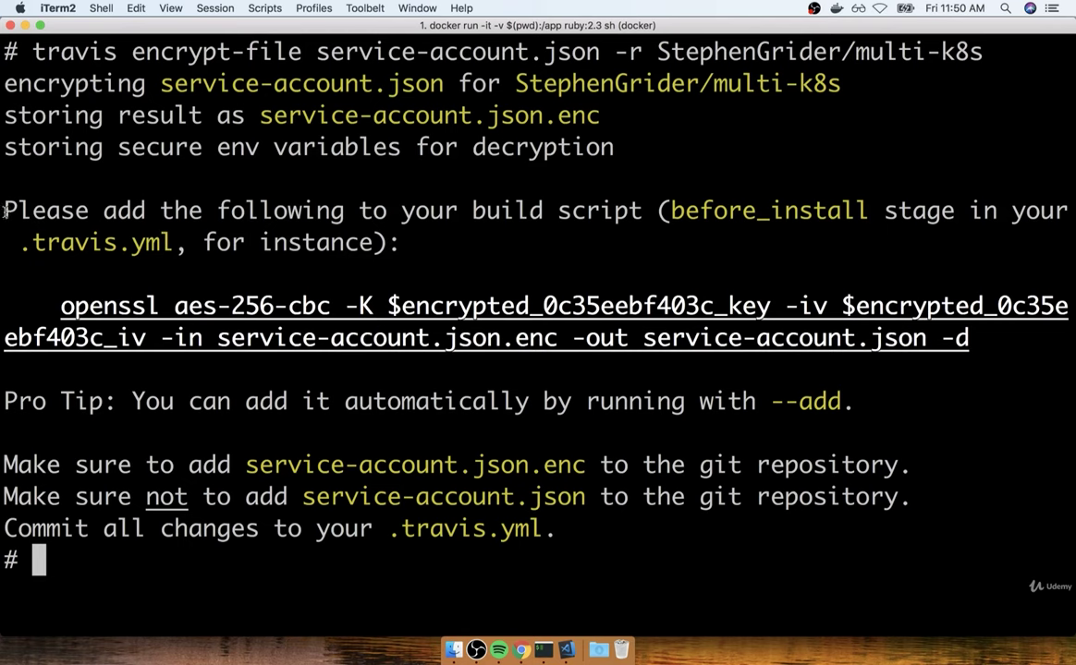
pyautogui.moveTo(5, 212); pyautogui.dragTo(402, 241)
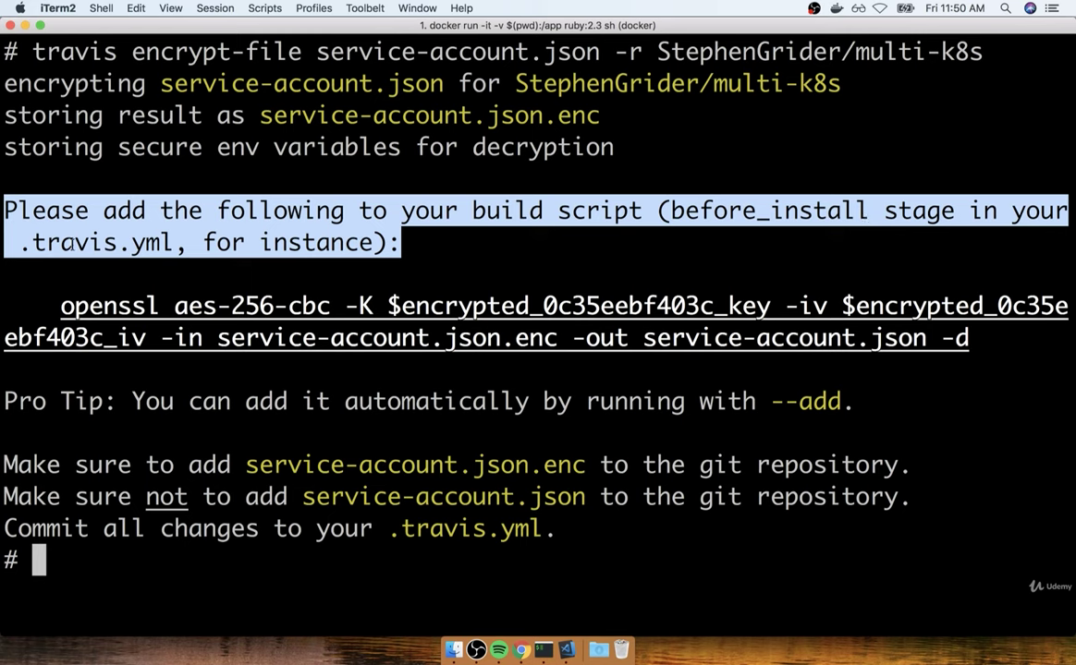
pyautogui.click(64, 222)
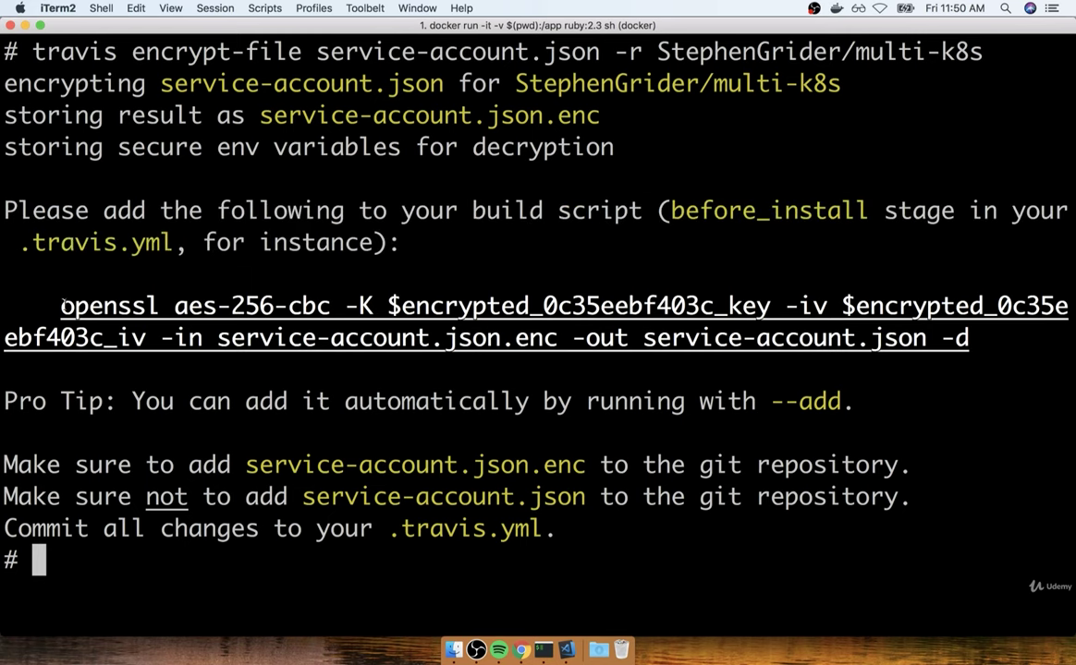
pyautogui.moveTo(61, 306); pyautogui.dragTo(974, 352)
pyautogui.press('super+c')
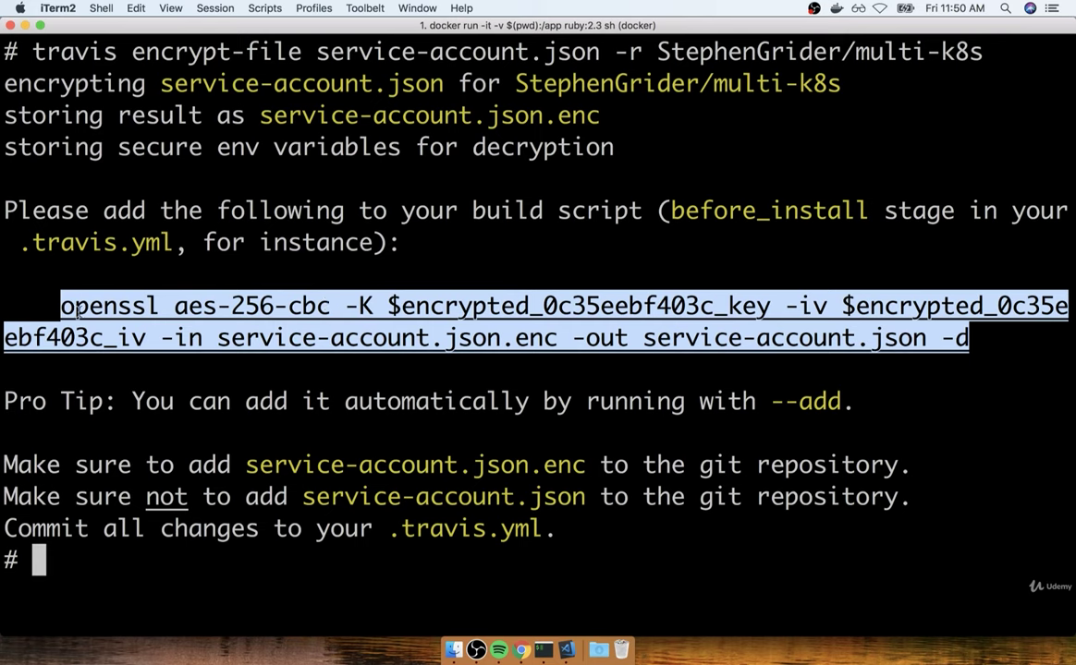
pyautogui.click(567, 649)
# - Add '- ' with the pasted openssl decrypt command as the first before_install entry
pyautogui.click(520, 207)
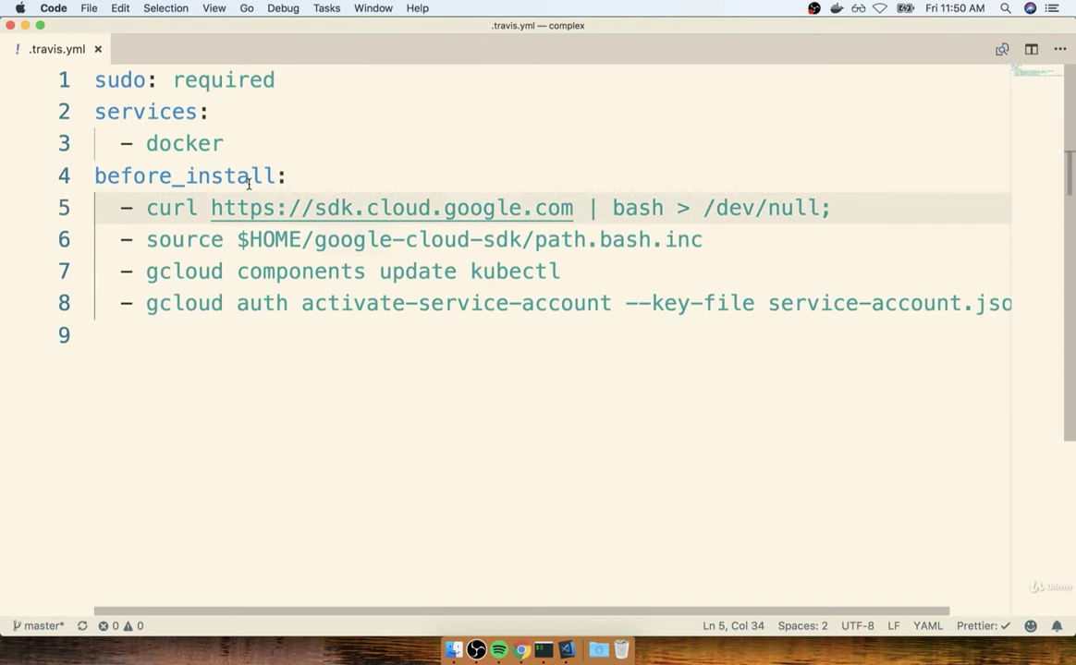
pyautogui.click(248, 177)
pyautogui.moveTo(438, 315); pyautogui.dragTo(432, 314)
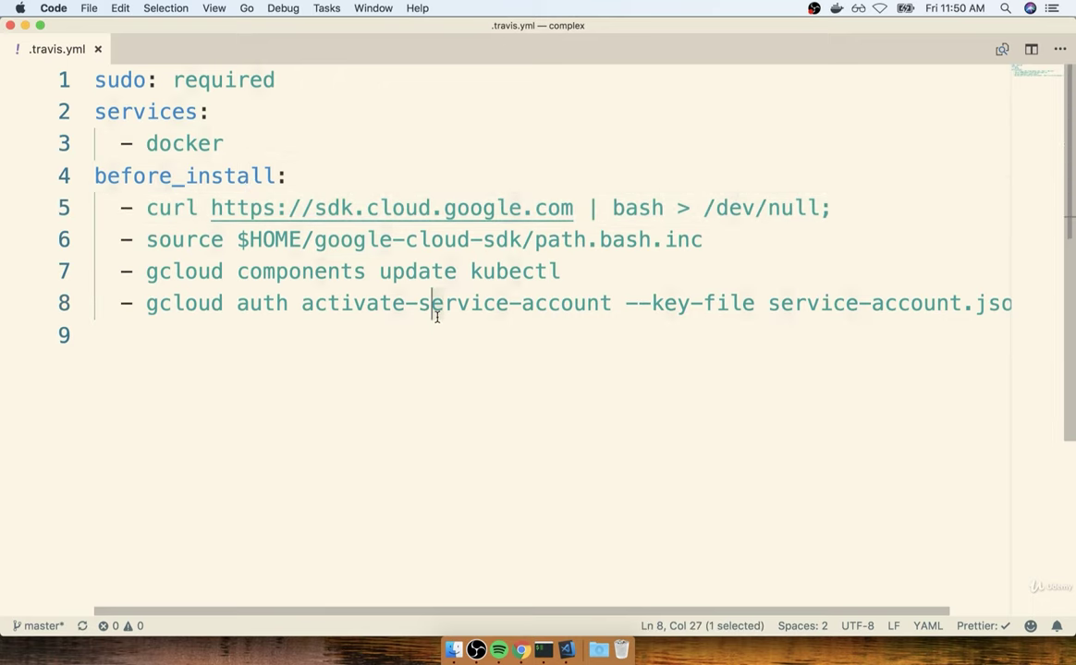
pyautogui.click(396, 175)
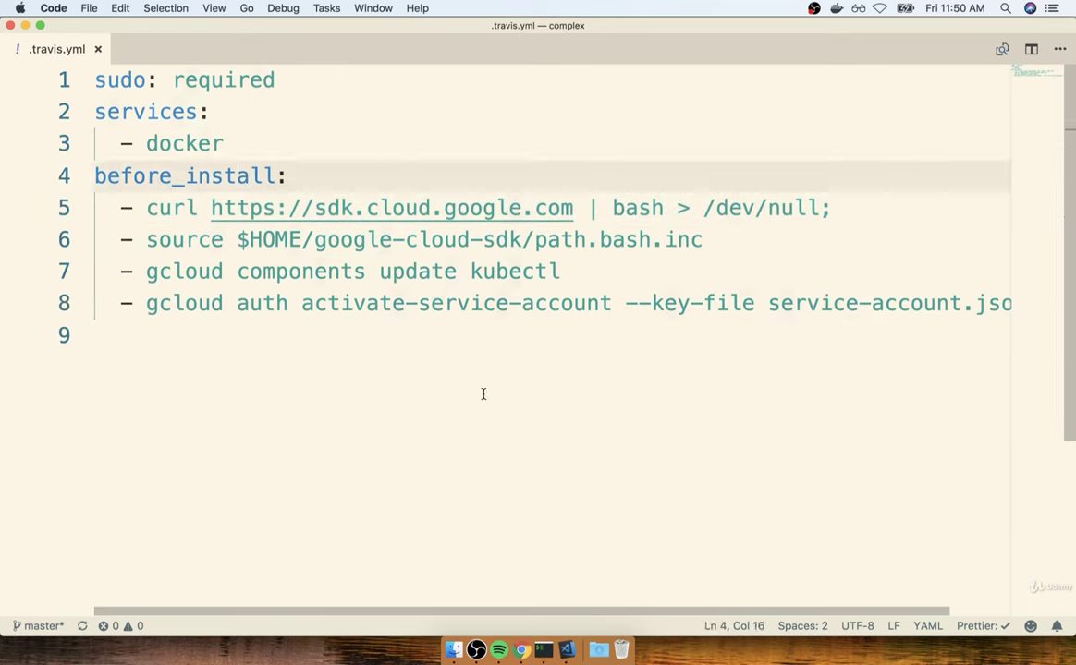
pyautogui.press('Return')
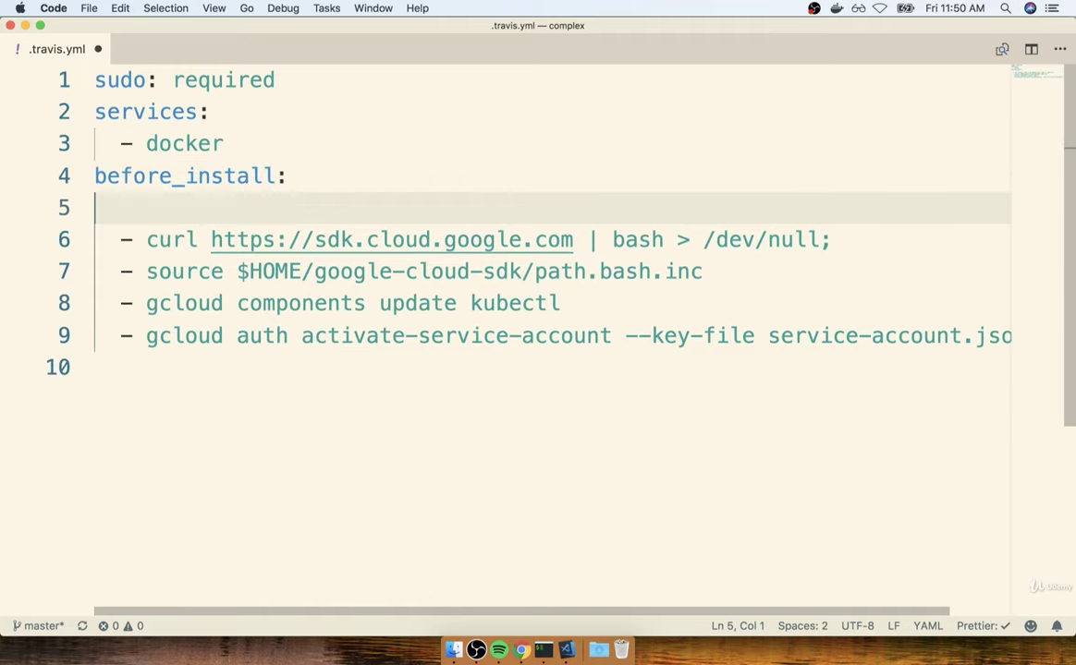
pyautogui.press('Tab')
pyautogui.write('-')
pyautogui.press('super+v')
# - Review the pasted line, pointing out the openssl command and its trailing -d flag
pyautogui.press('super+Left')
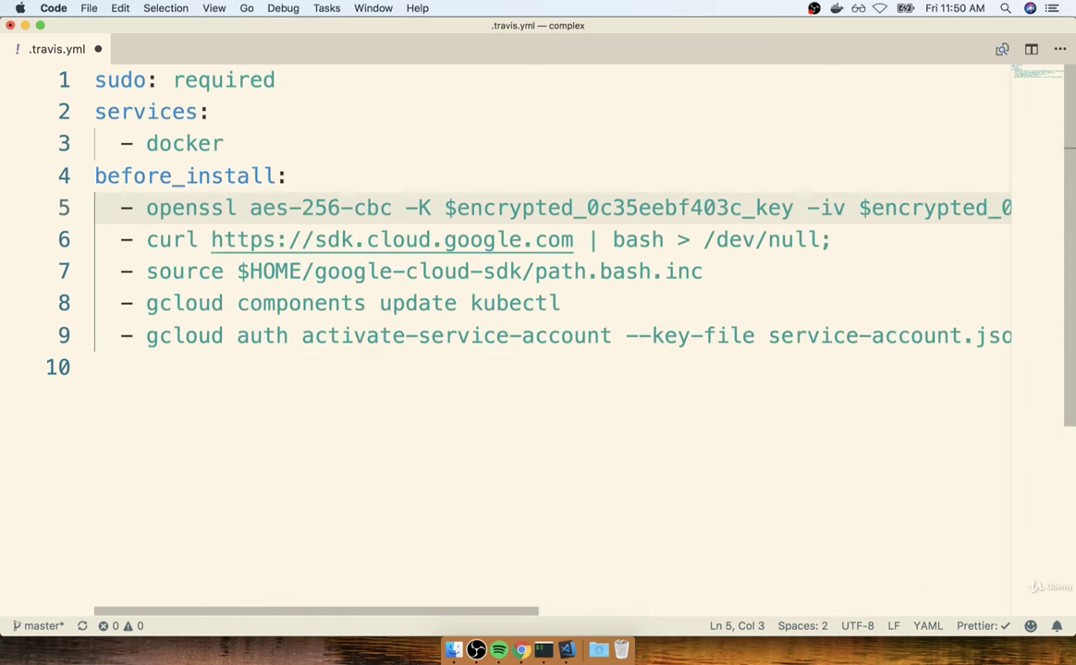
pyautogui.doubleClick(167, 207)
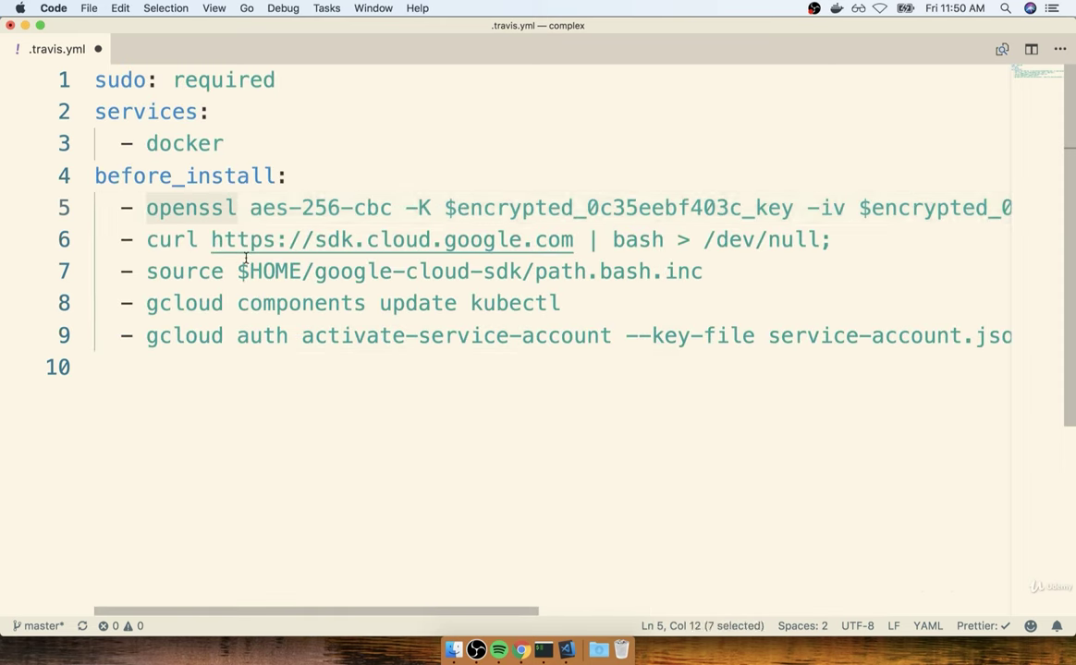
pyautogui.press('super+Right')
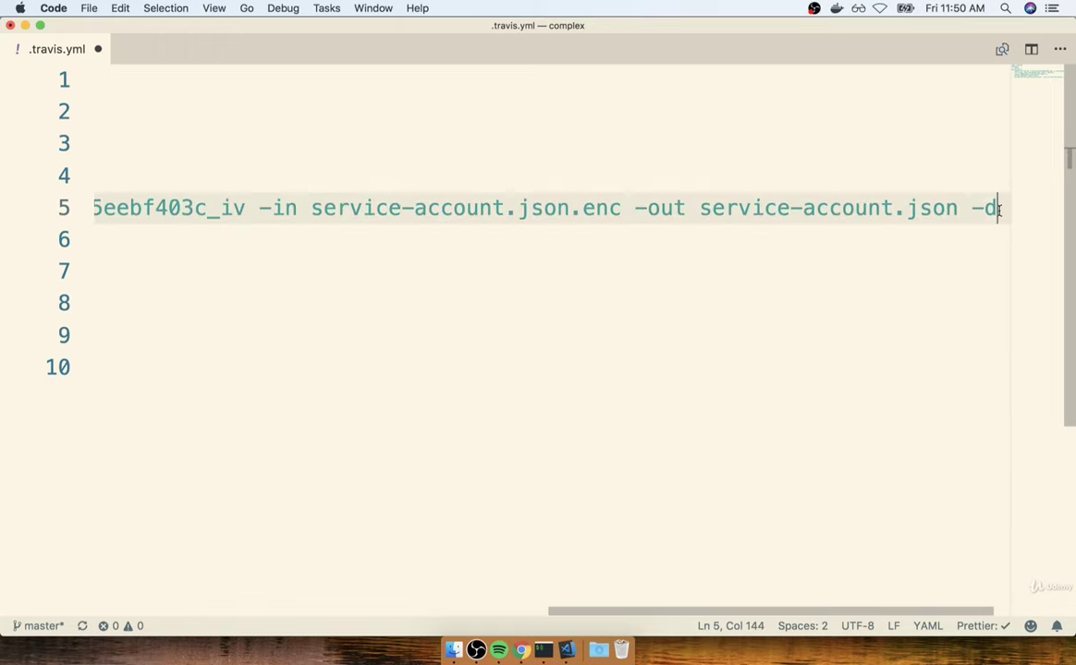
pyautogui.moveTo(999, 210); pyautogui.dragTo(969, 206)
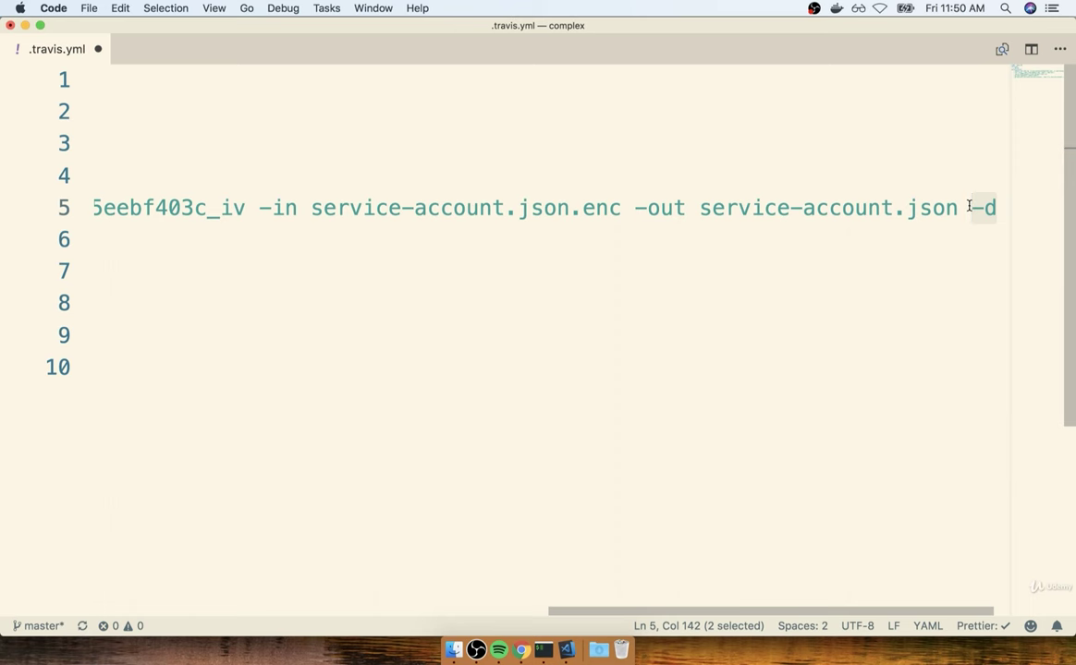
pyautogui.press('super+Left')
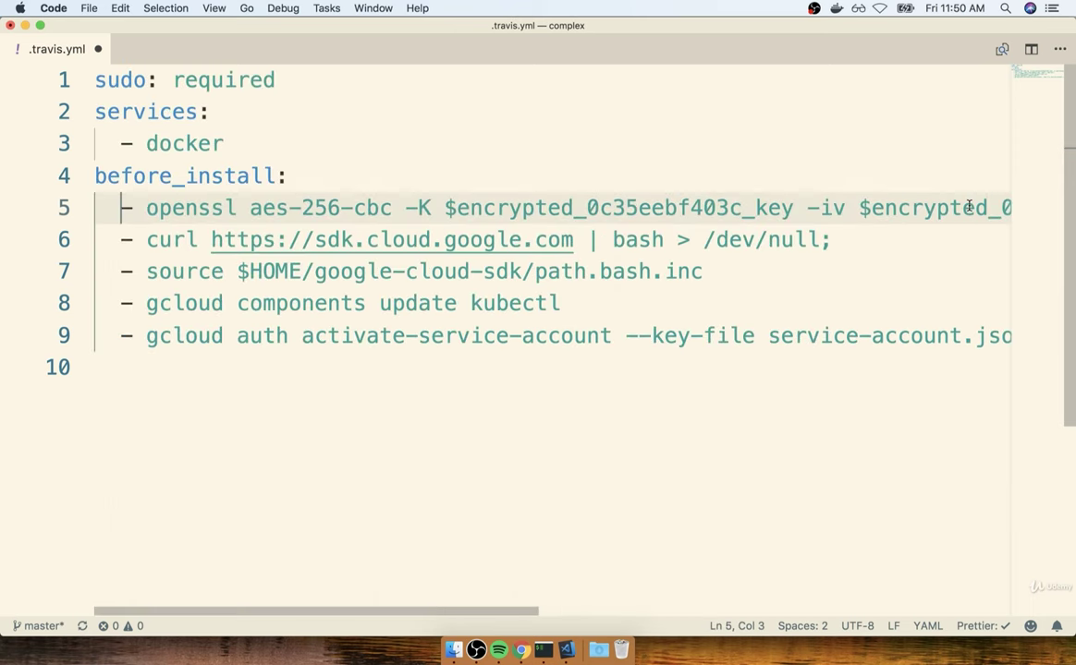
pyautogui.click(832, 208)
pyautogui.press('super+Tab')
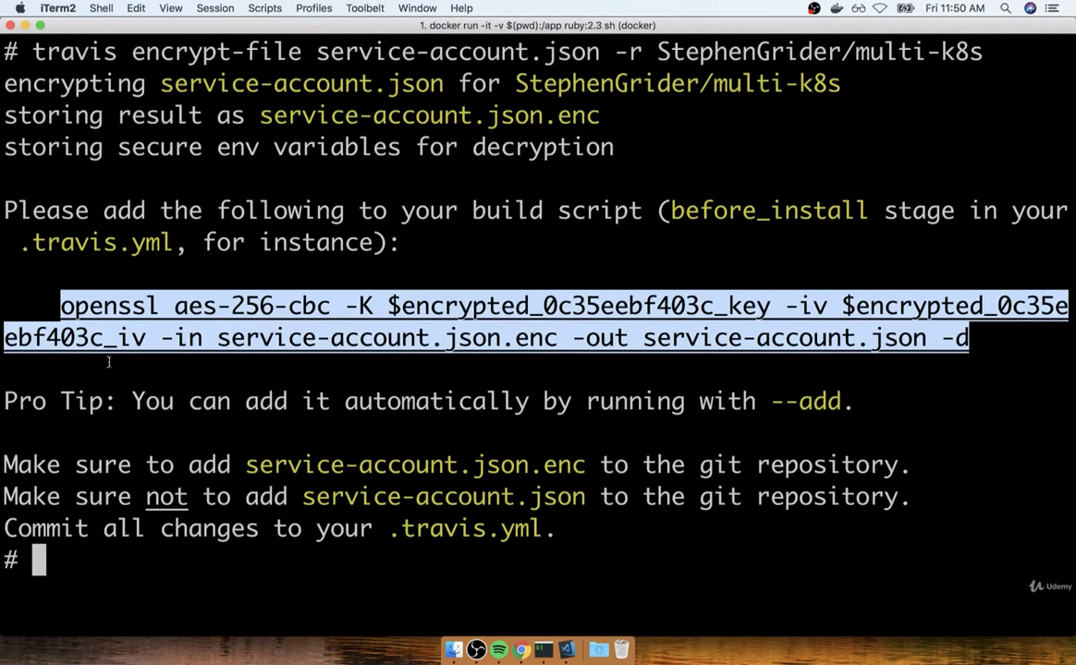
# - Review travis's reminder about committing service-account.json.enc to the git repository
pyautogui.moveTo(17, 454); pyautogui.dragTo(28, 496)
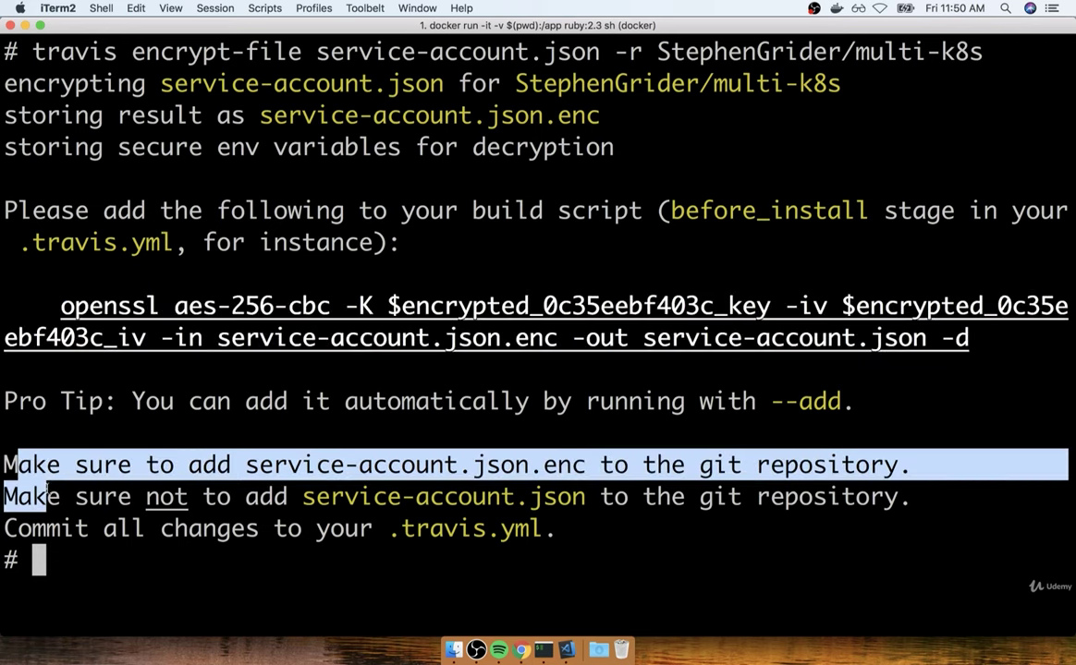
pyautogui.click(29, 496)
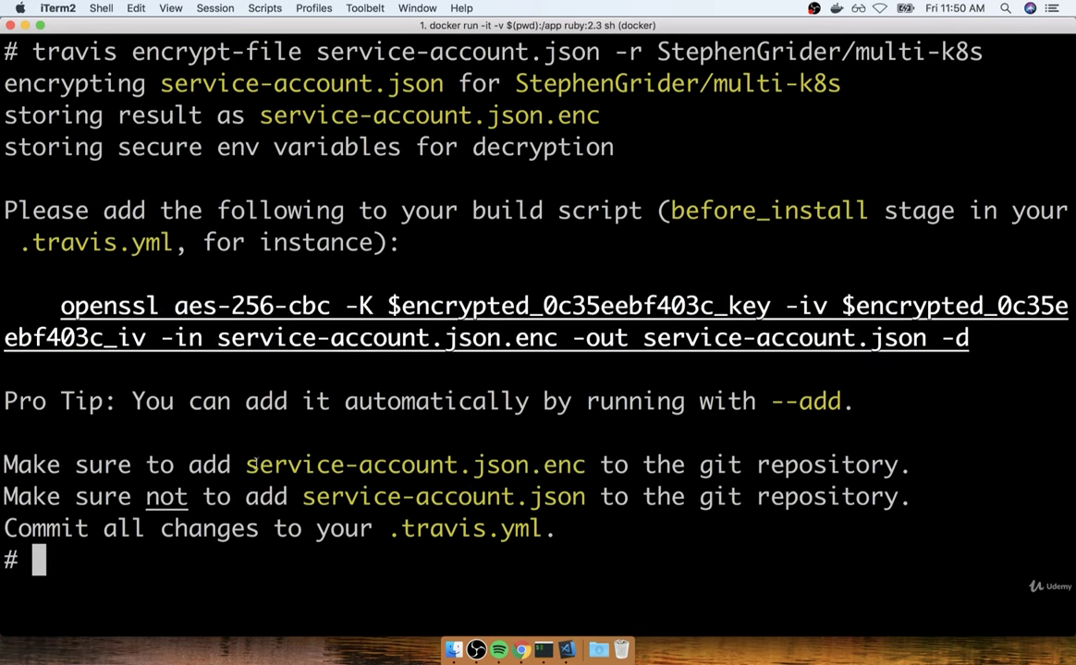
pyautogui.moveTo(240, 465); pyautogui.dragTo(588, 473)
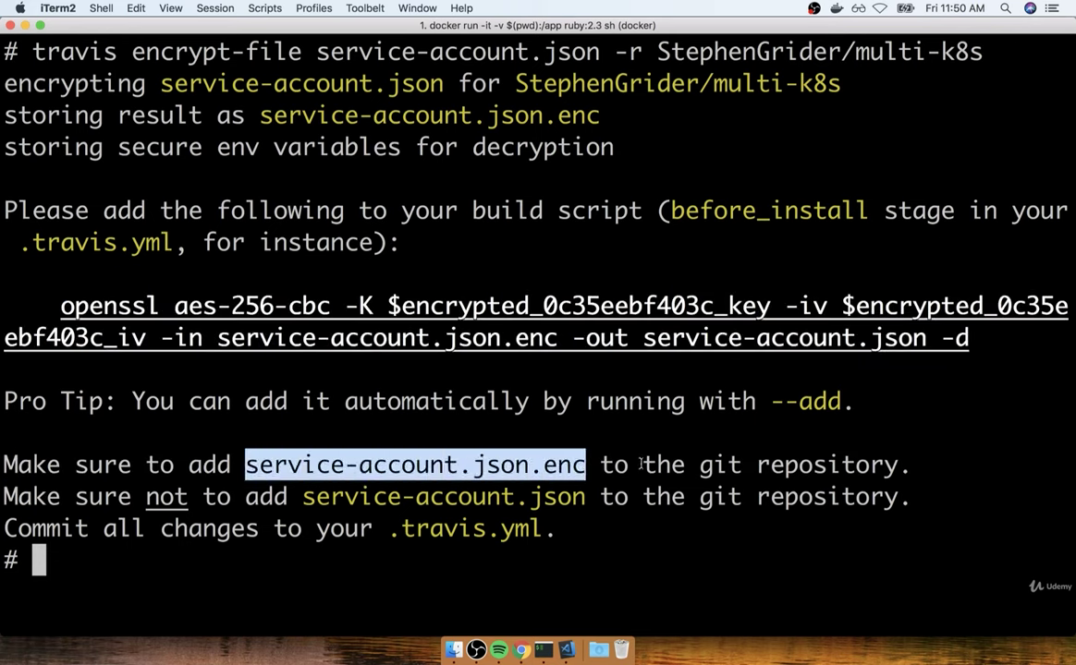
pyautogui.click(695, 459)
# - Run ls and locate service-account.json.enc beside service-account.json in the listing
pyautogui.write('ls')
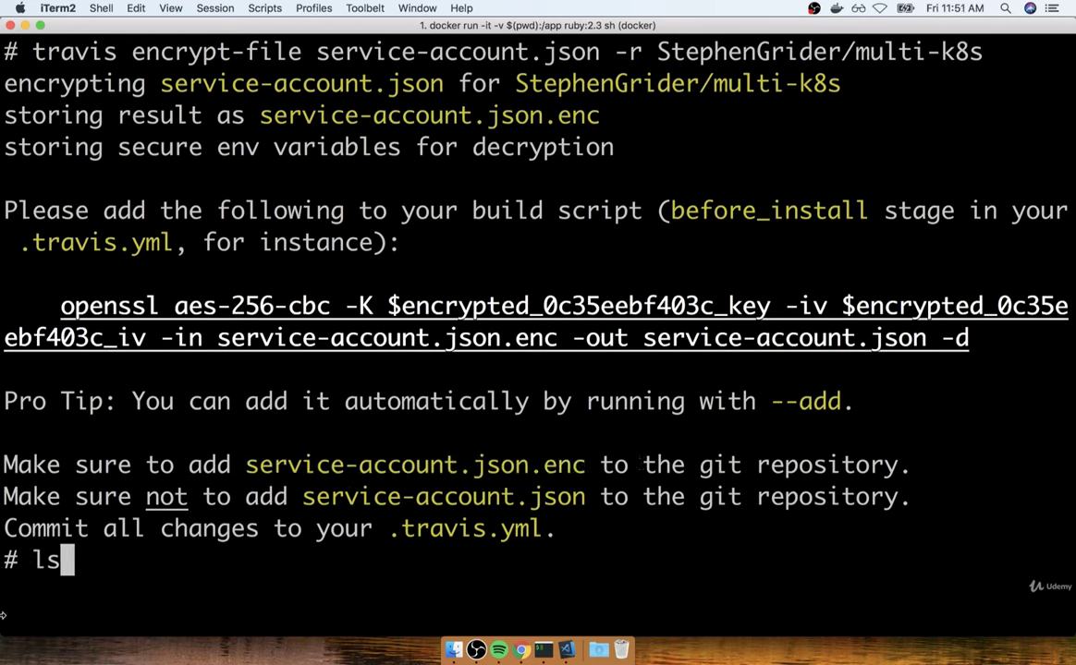
pyautogui.moveTo(72, 560); pyautogui.dragTo(3, 560)
pyautogui.click(169, 581)
pyautogui.press('Return')
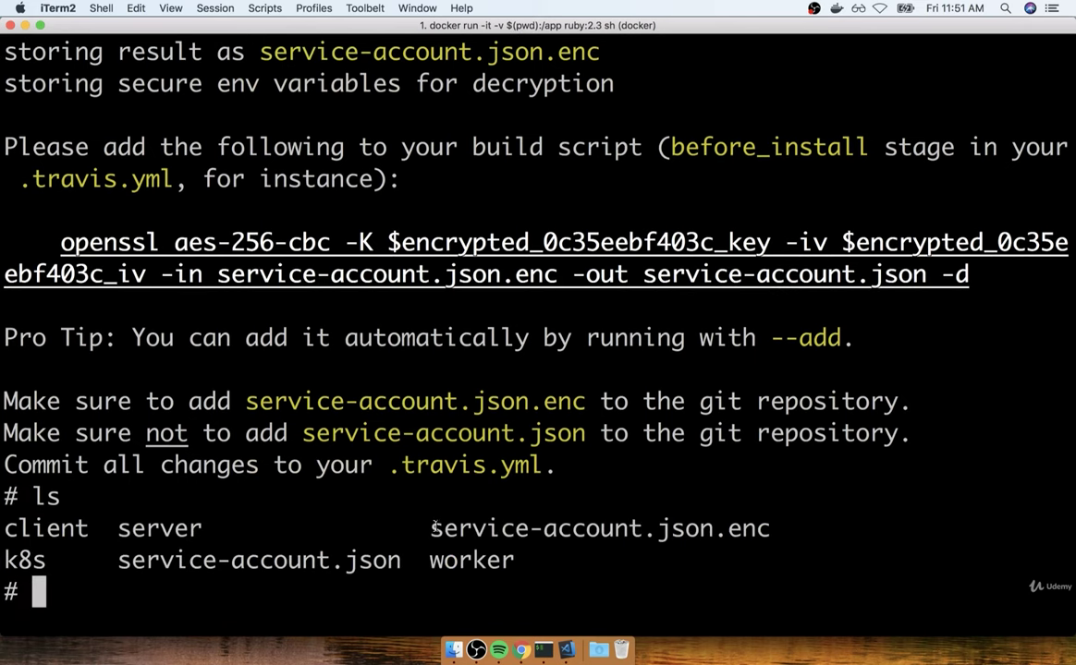
pyautogui.moveTo(430, 528); pyautogui.dragTo(763, 528)
pyautogui.doubleClick(756, 529)
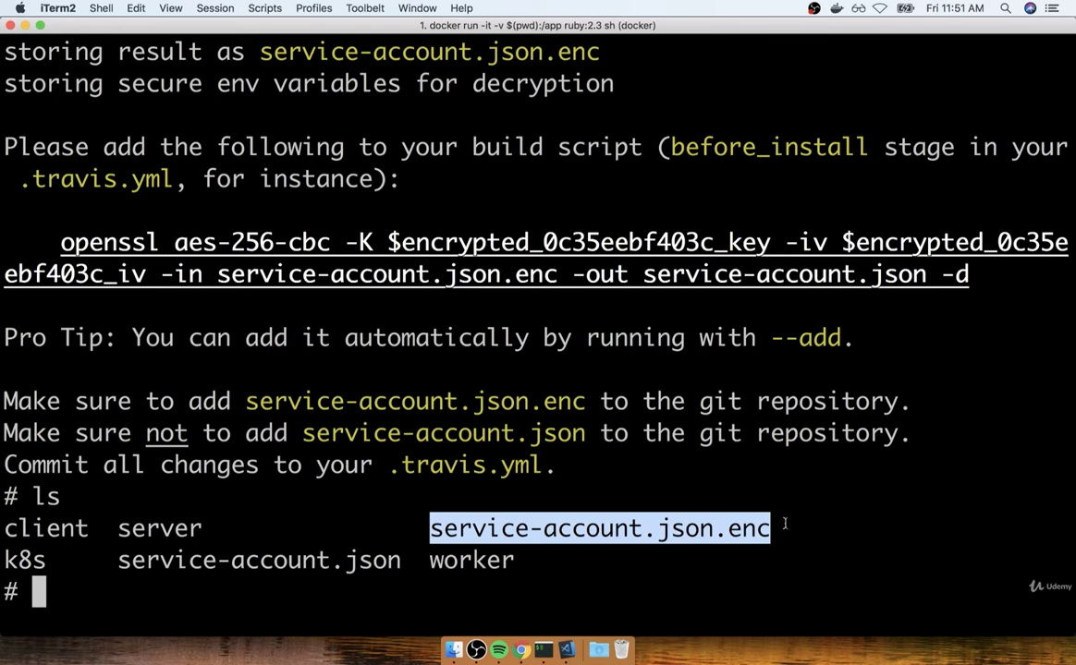
pyautogui.moveTo(401, 560); pyautogui.dragTo(115, 564)
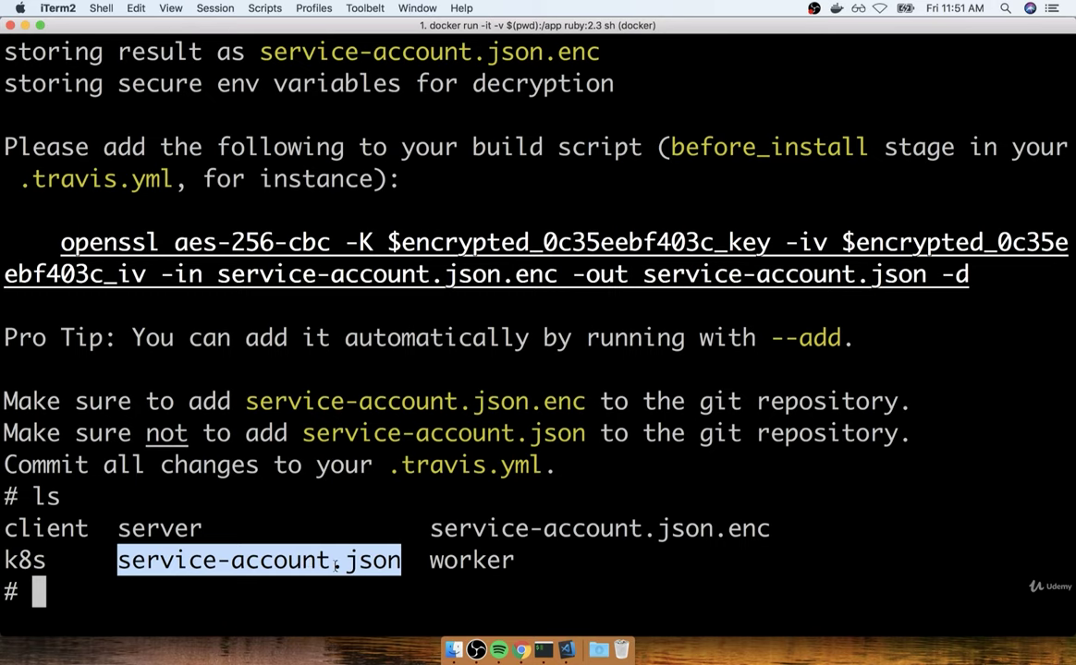
# - Bring up the complex project folder in Finder and close the Downloads window
pyautogui.click(453, 650)
pyautogui.moveTo(802, 274); pyautogui.dragTo(672, 236)
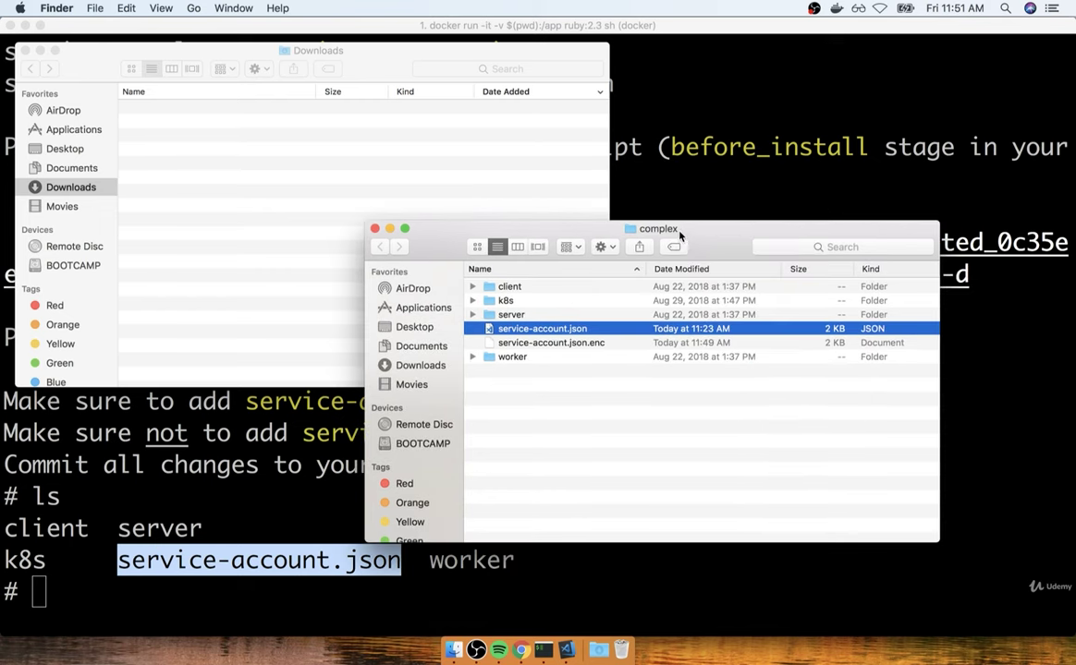
pyautogui.click(663, 425)
pyautogui.click(25, 50)
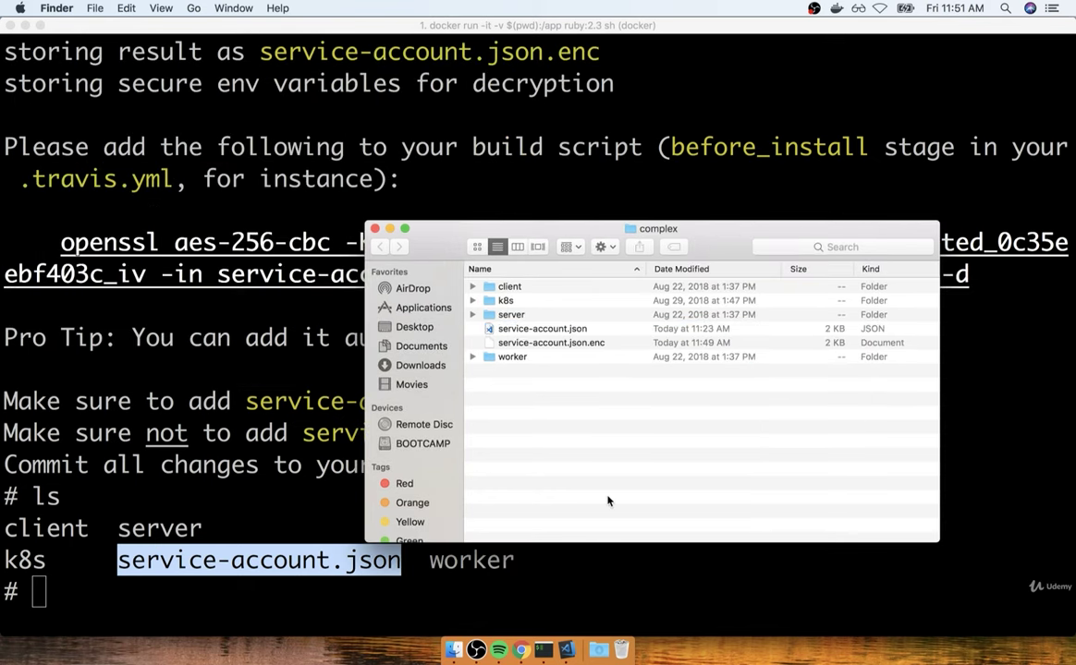
pyautogui.moveTo(727, 232); pyautogui.dragTo(659, 200)
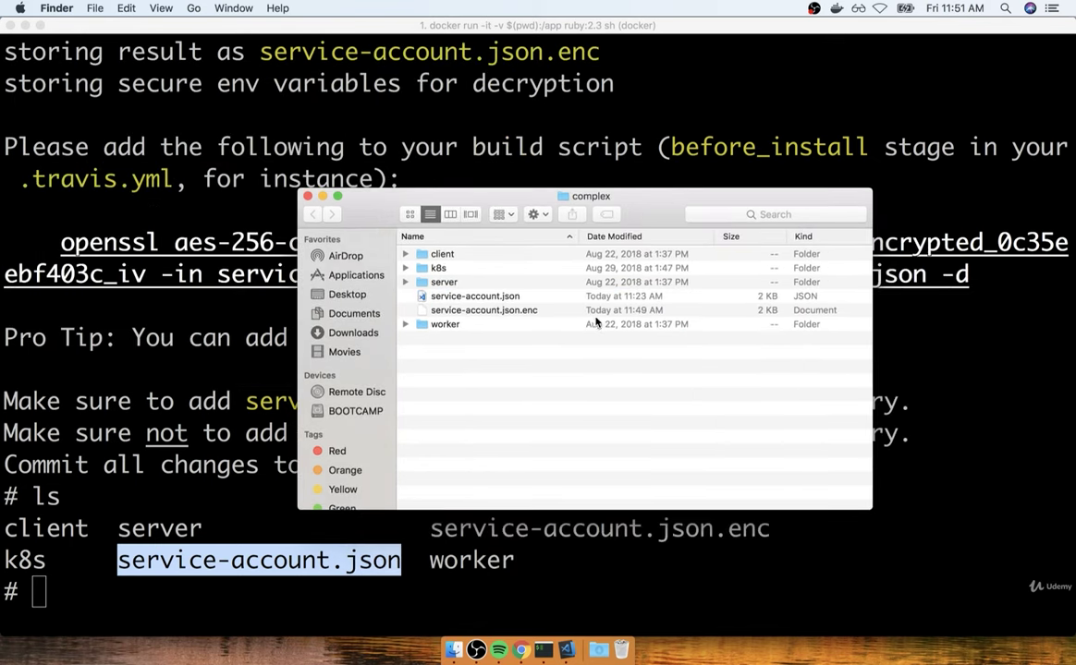
# - Inspect service-account.json and its encrypted .enc copy, opening the original file's context menu
pyautogui.click(462, 297)
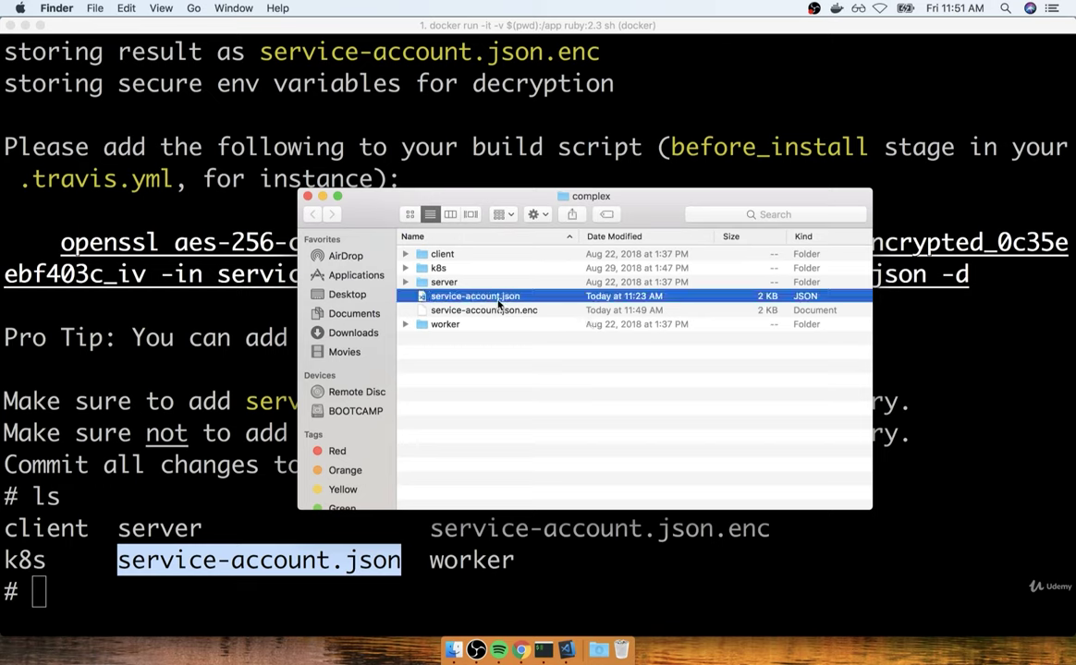
pyautogui.click(438, 310)
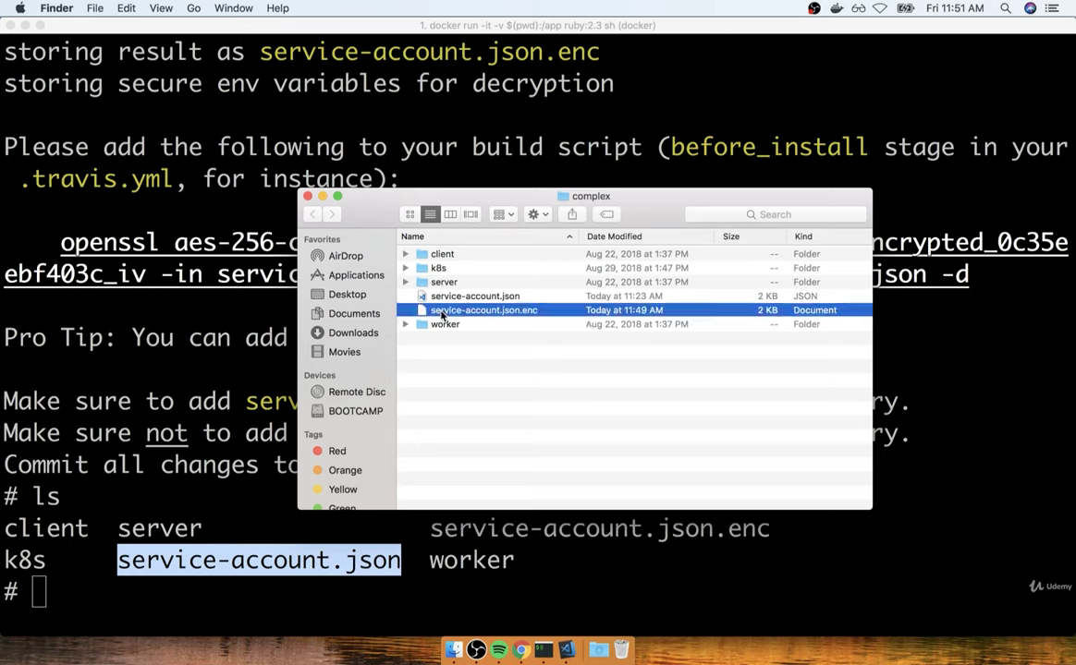
pyautogui.click(532, 296)
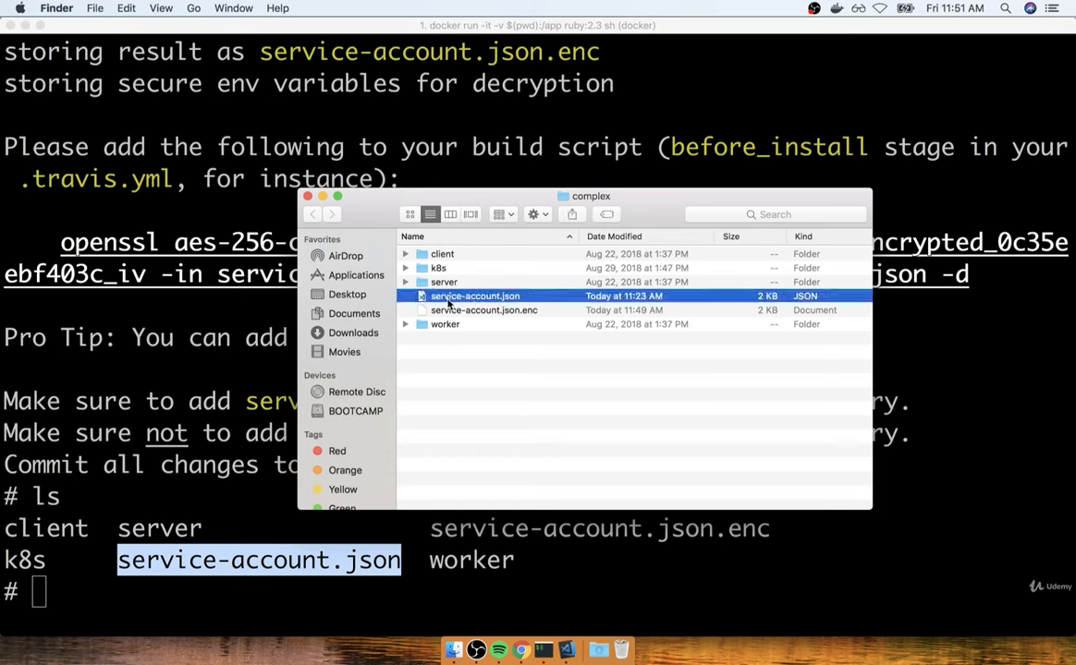
pyautogui.rightClick(531, 300)
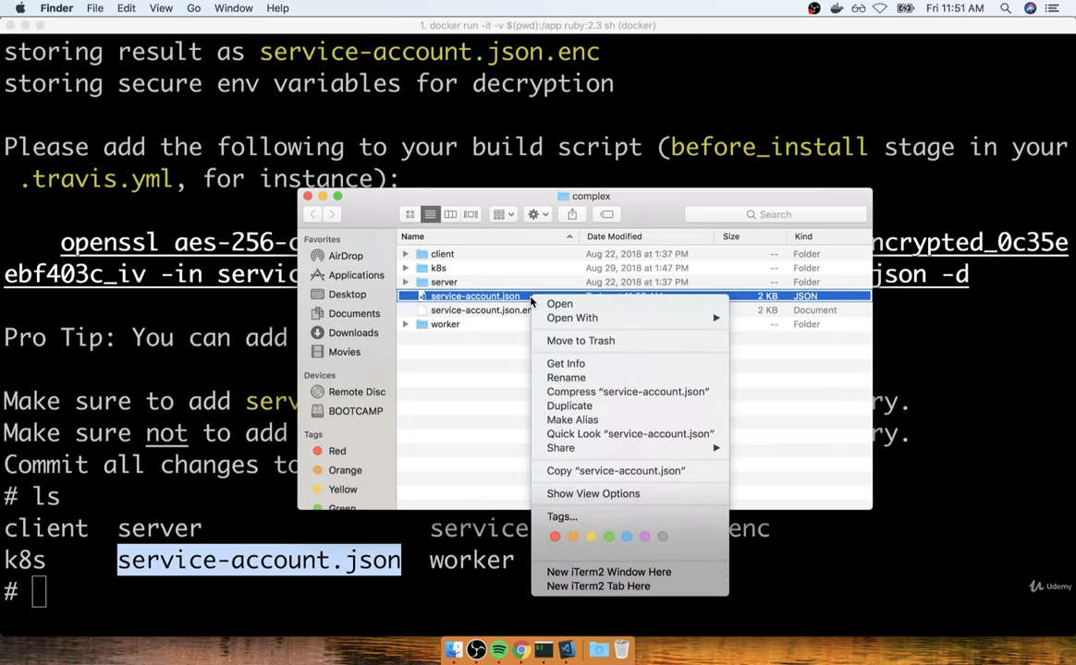
pyautogui.click(585, 341)
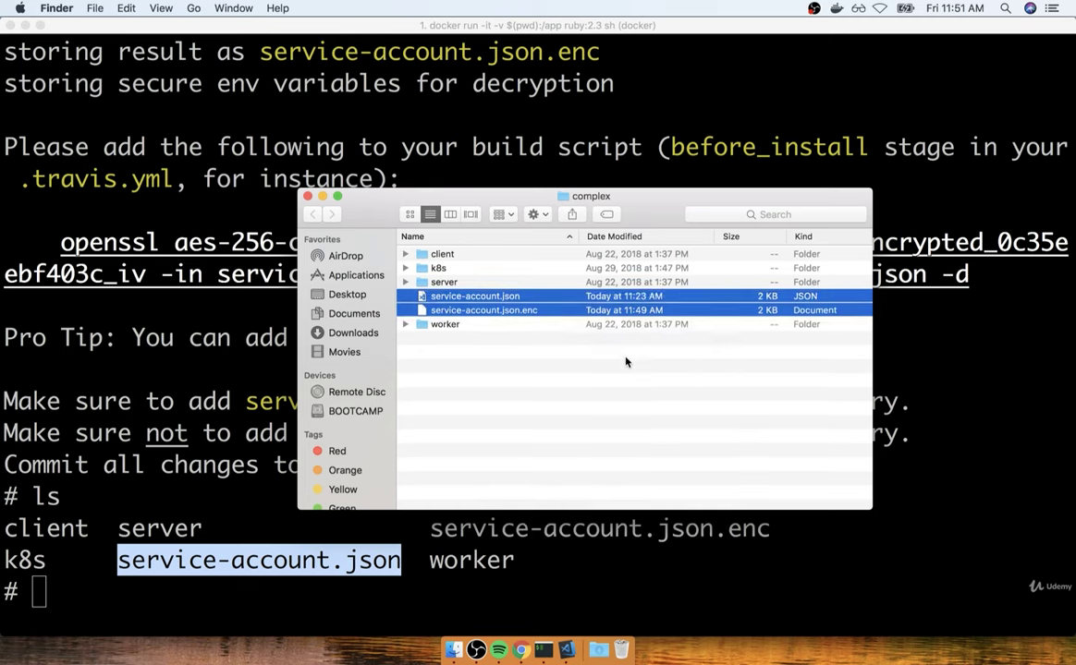
pyautogui.click(521, 650)
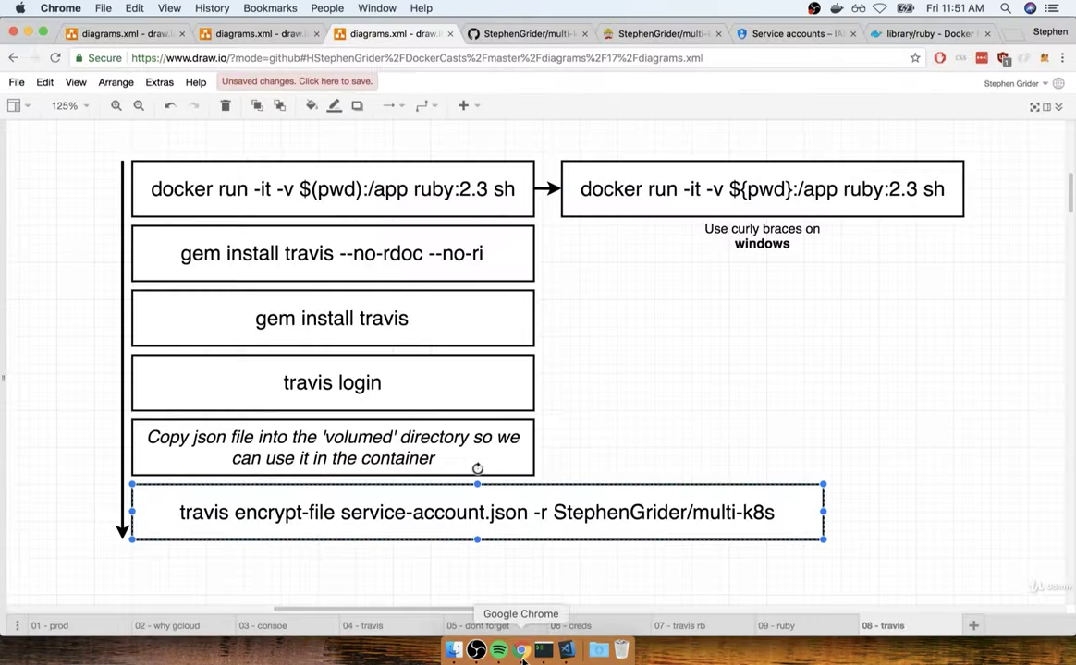
# - Paste a copy of the encrypt-file box onto a new blank Page-10 and center it
pyautogui.click(744, 420)
pyautogui.click(973, 626)
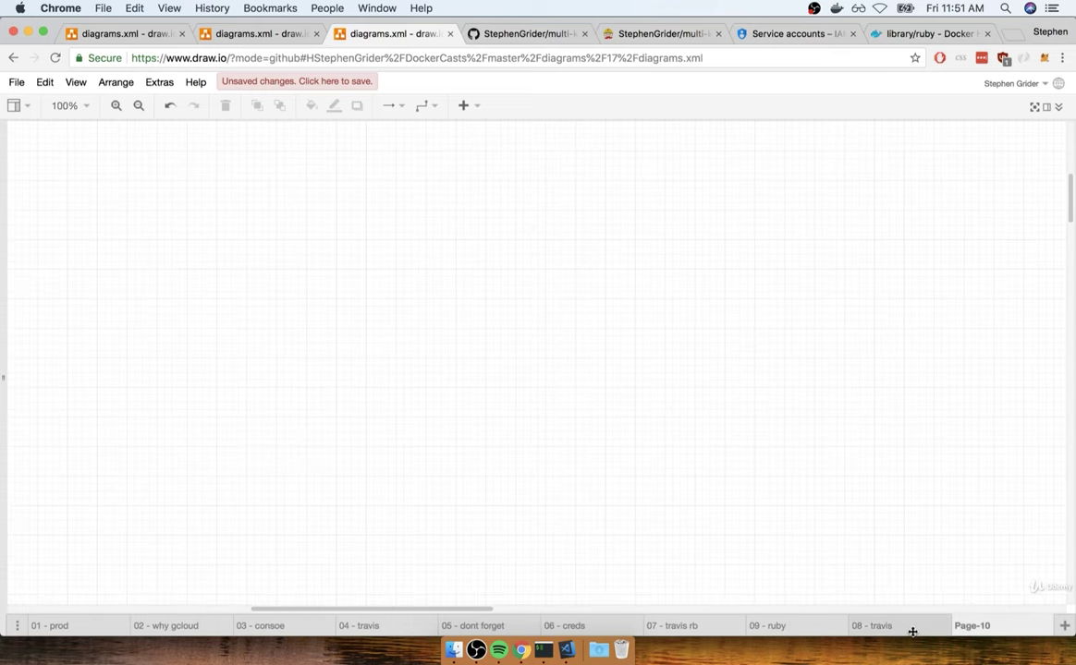
pyautogui.click(872, 626)
pyautogui.click(969, 621)
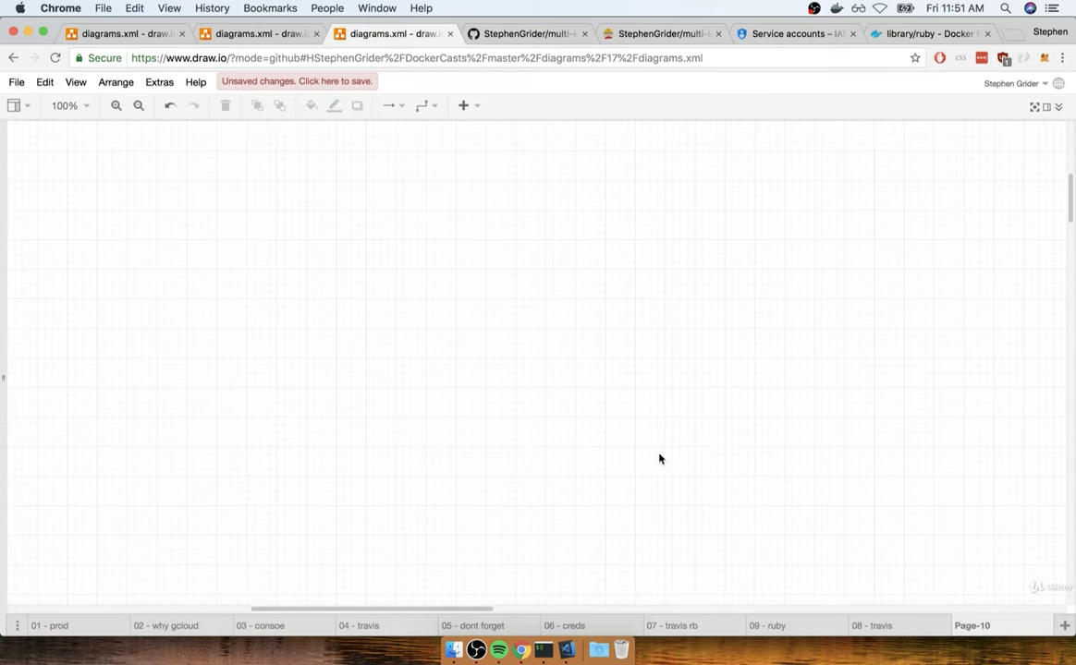
pyautogui.press('cmd+v')
pyautogui.moveTo(559, 497); pyautogui.dragTo(604, 368)
# - Relabel the box 'DELETE THE ORGINAL SERVICE_ACCOUNT>JSON FILE!!!!'
pyautogui.doubleClick(605, 368)
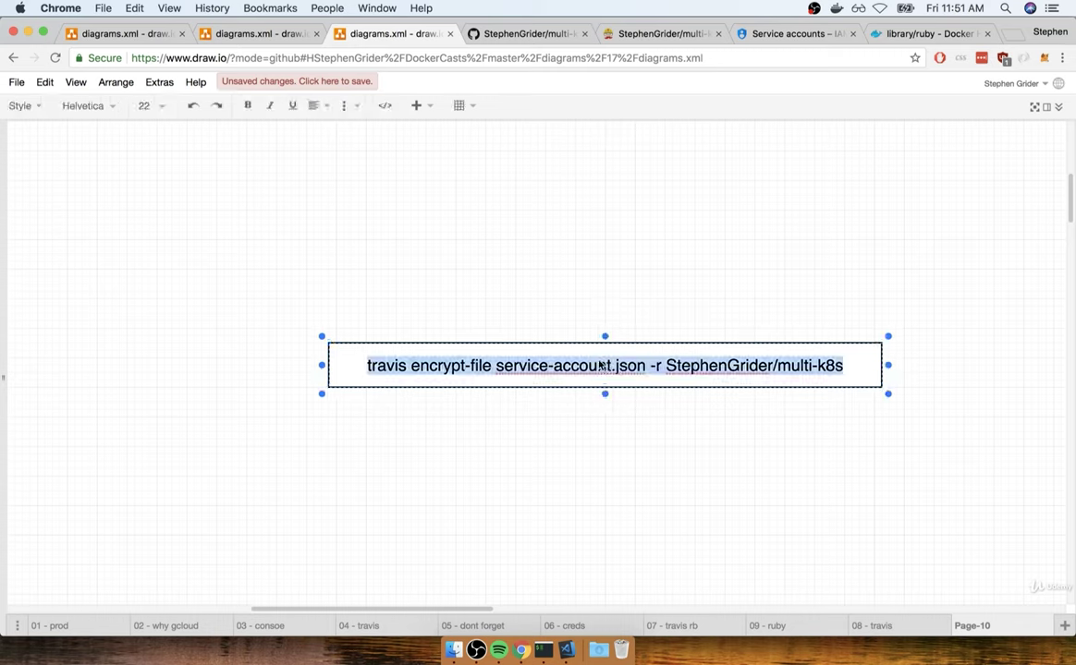
pyautogui.press('Escape')
pyautogui.write('d')
pyautogui.press('BackSpace')
pyautogui.write('DE')
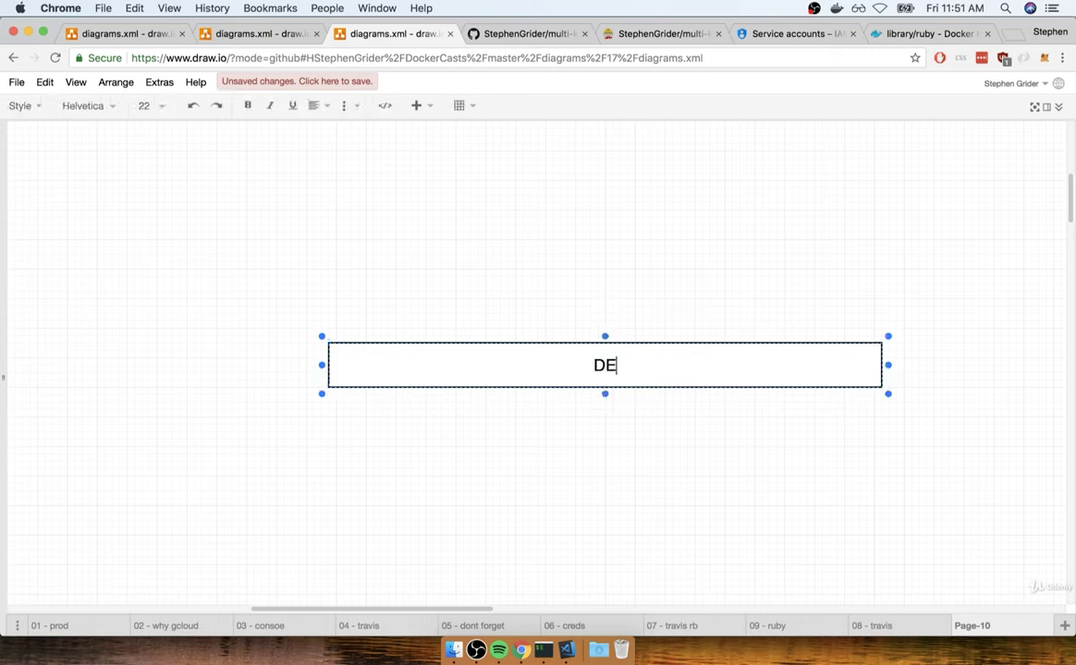
pyautogui.write('LETE THE ORGINAL ')
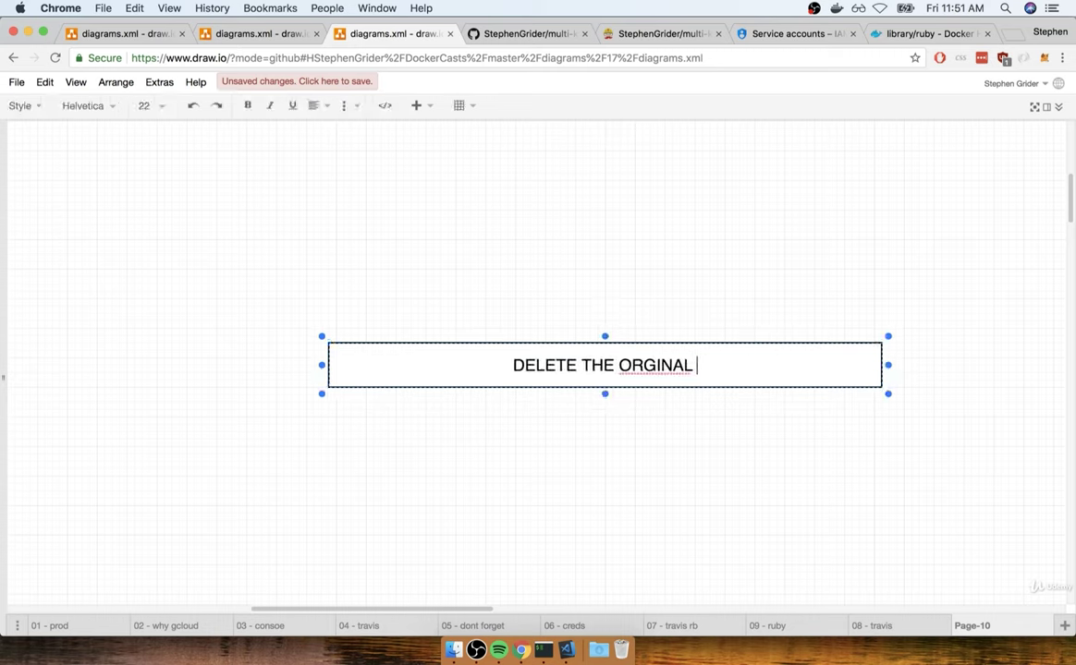
pyautogui.write('SERVICE_A')
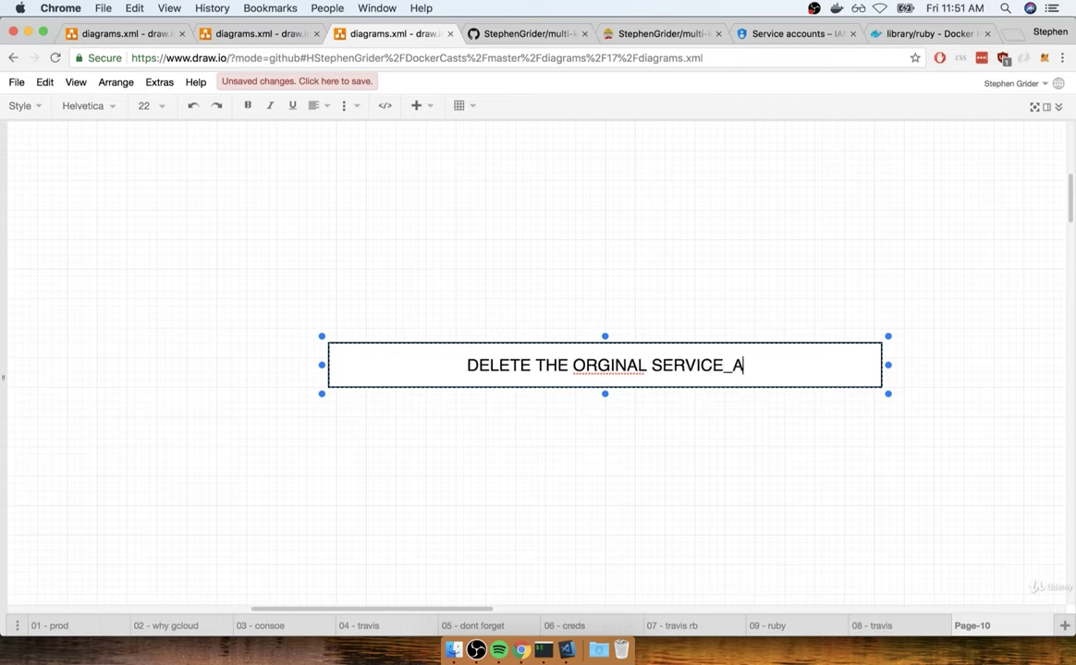
pyautogui.write('CCOUNT>JSON FILE!')
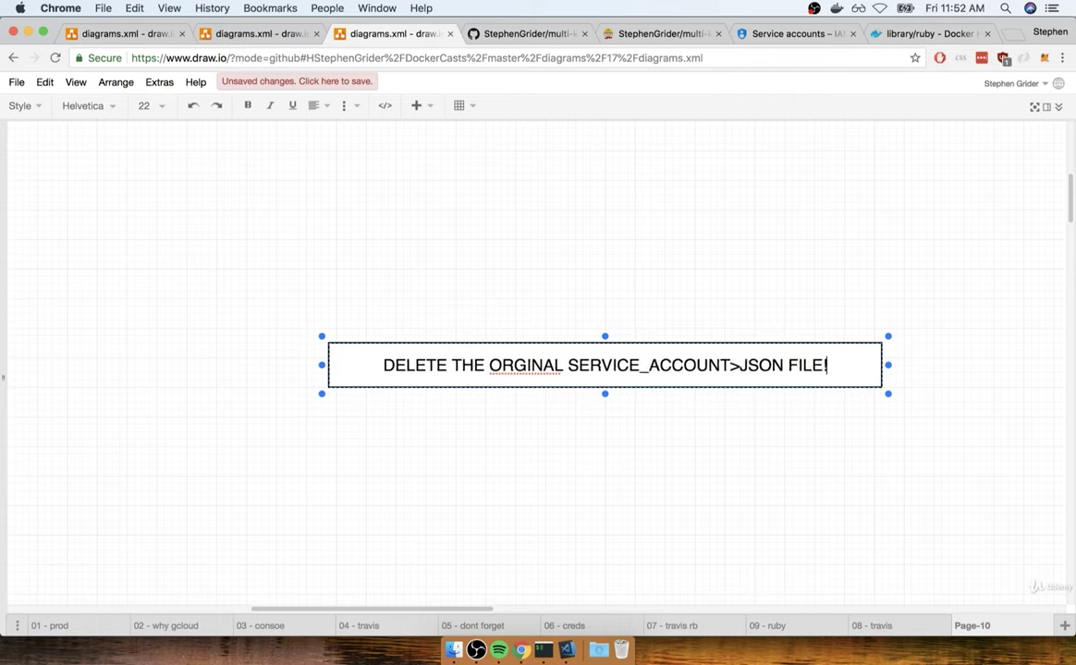
pyautogui.write('!!!')
pyautogui.click(482, 409)
# - Zoom the canvas to 200% and scroll the warning label into the center
pyautogui.click(77, 107)
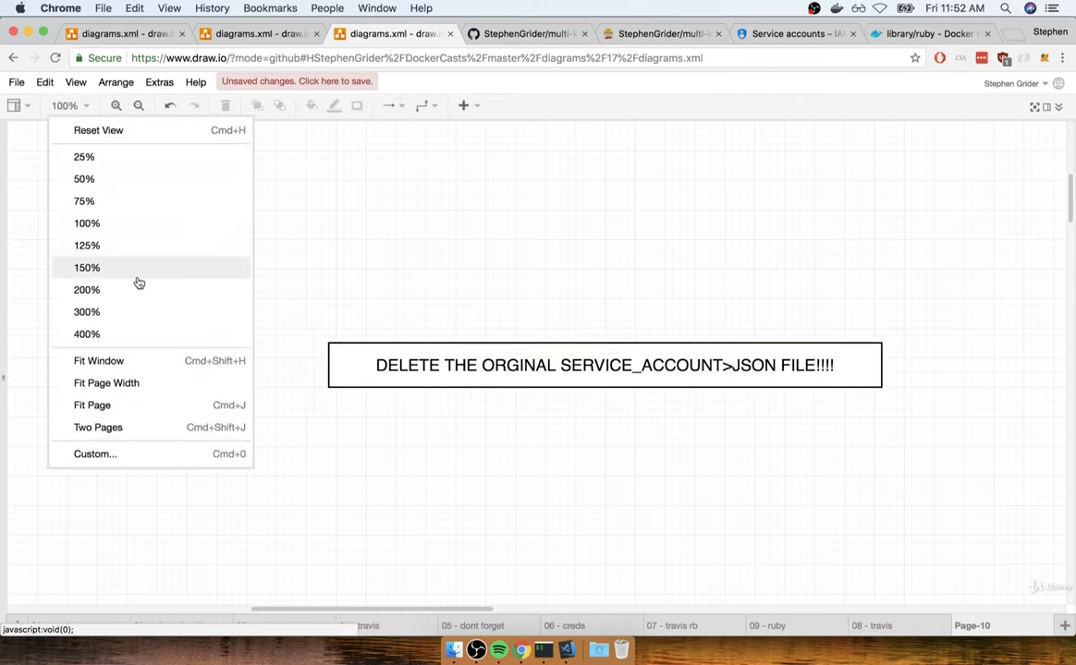
pyautogui.click(138, 287)
pyautogui.hscroll(3, 194, 282)
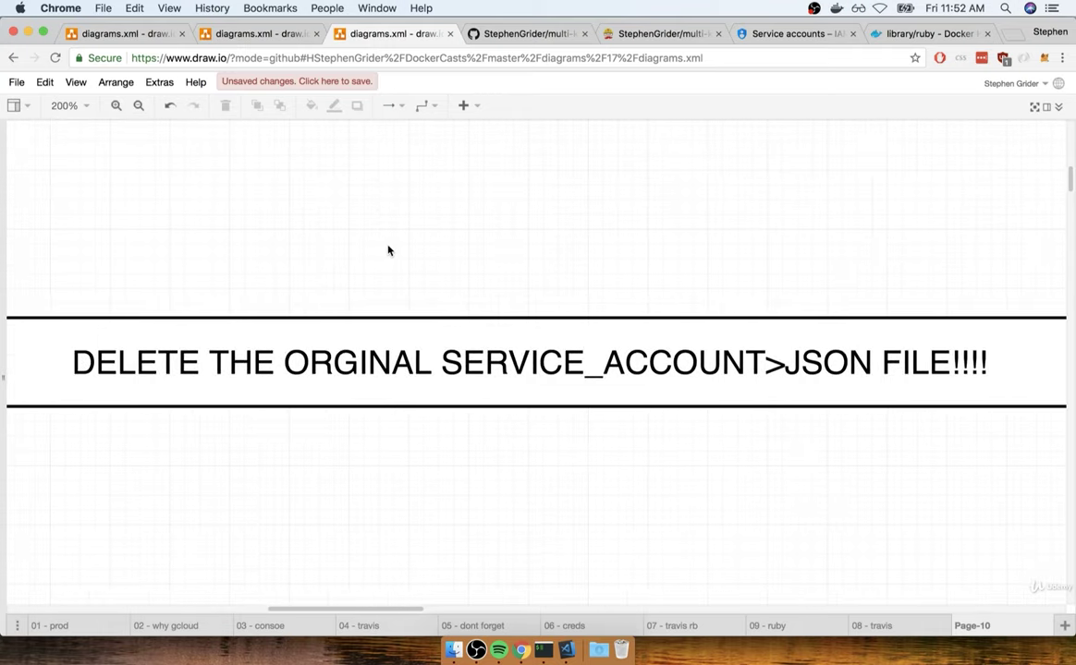
pyautogui.scroll(-1, 499, 269)
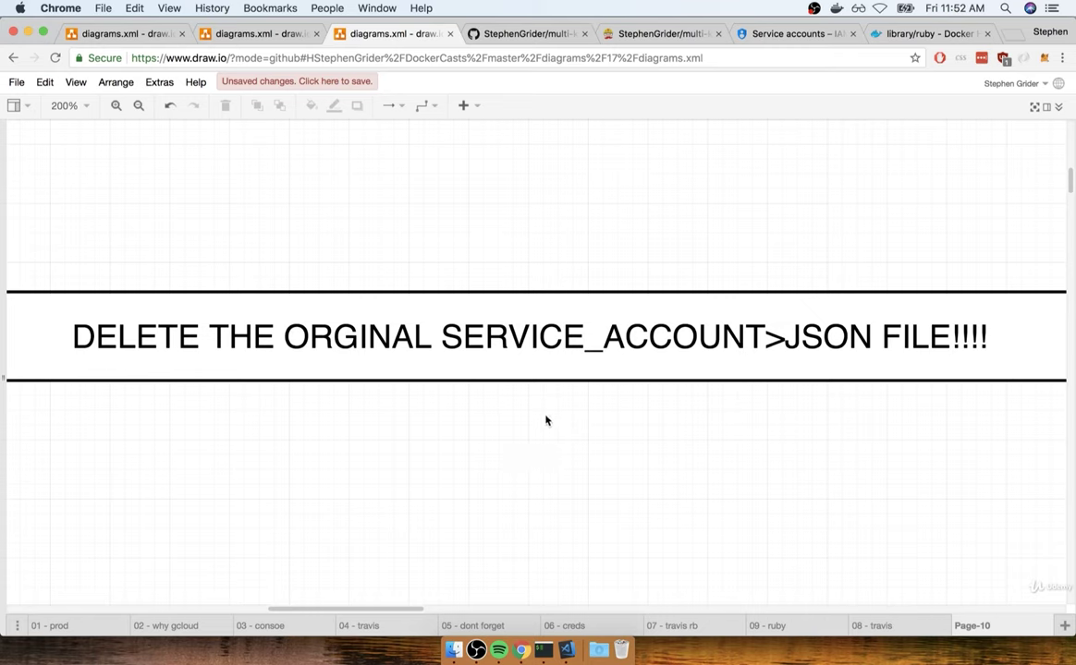
pyautogui.click(545, 653)
# - List the container's files and spot service-account.json.enc
pyautogui.write('ls')
pyautogui.press('Return')
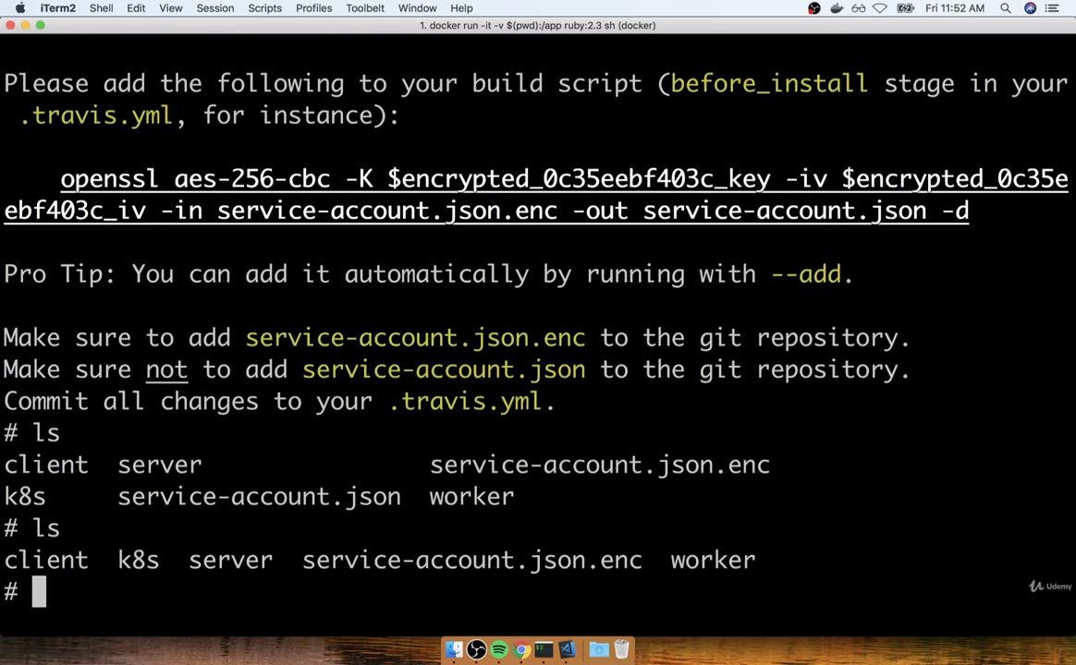
pyautogui.moveTo(305, 560); pyautogui.dragTo(644, 566)
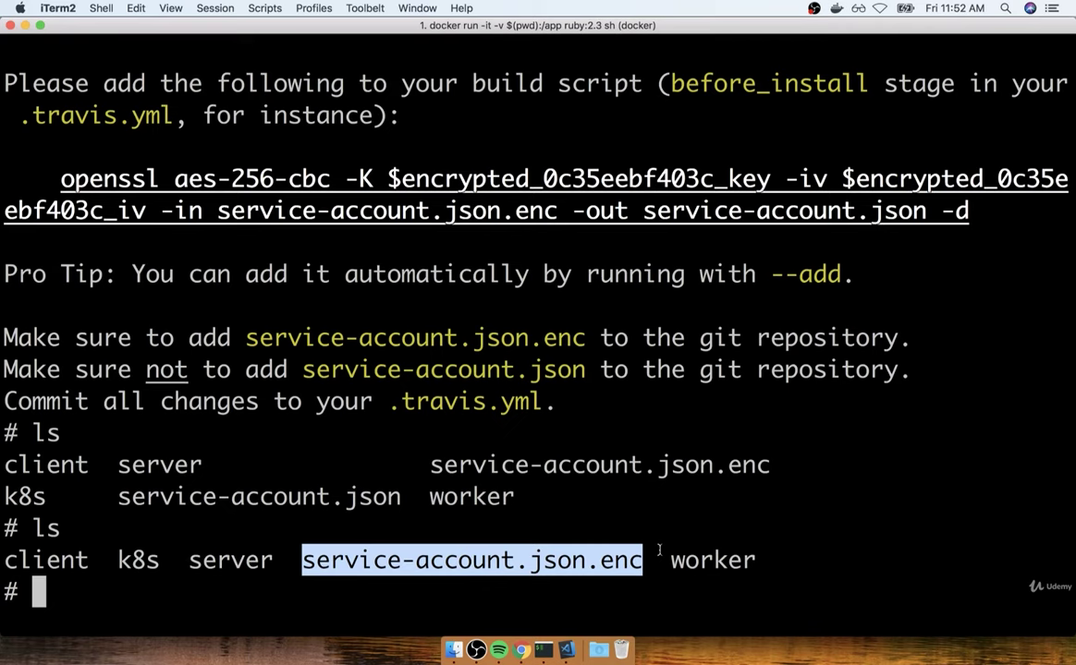
pyautogui.click(851, 519)
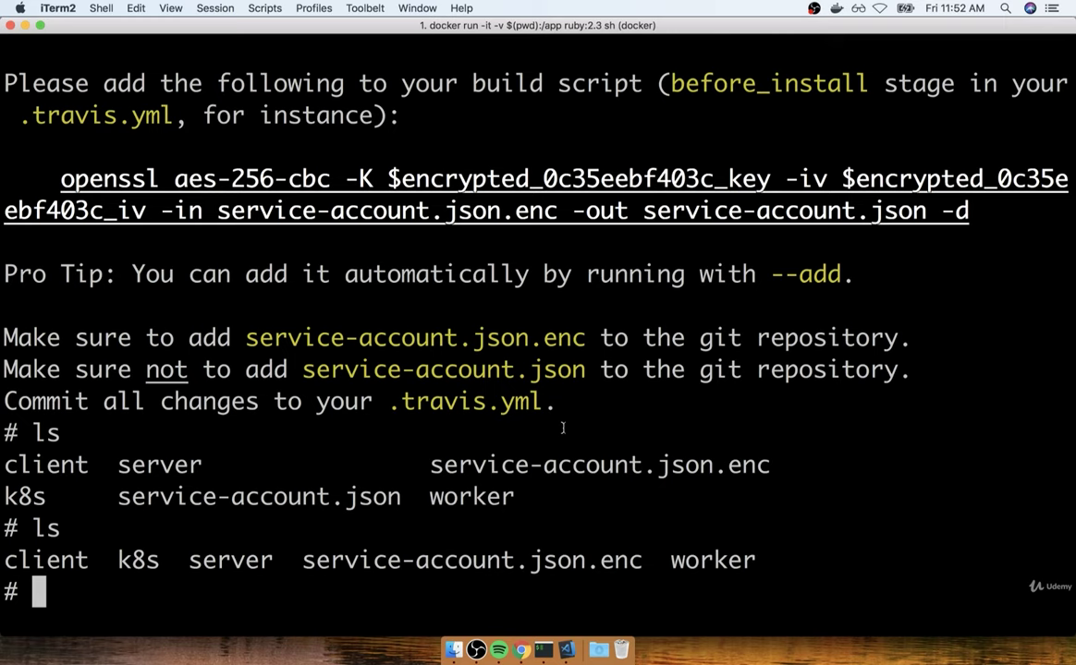
# - Exit the container and run ls in the host complex project folder
pyautogui.write('exit')
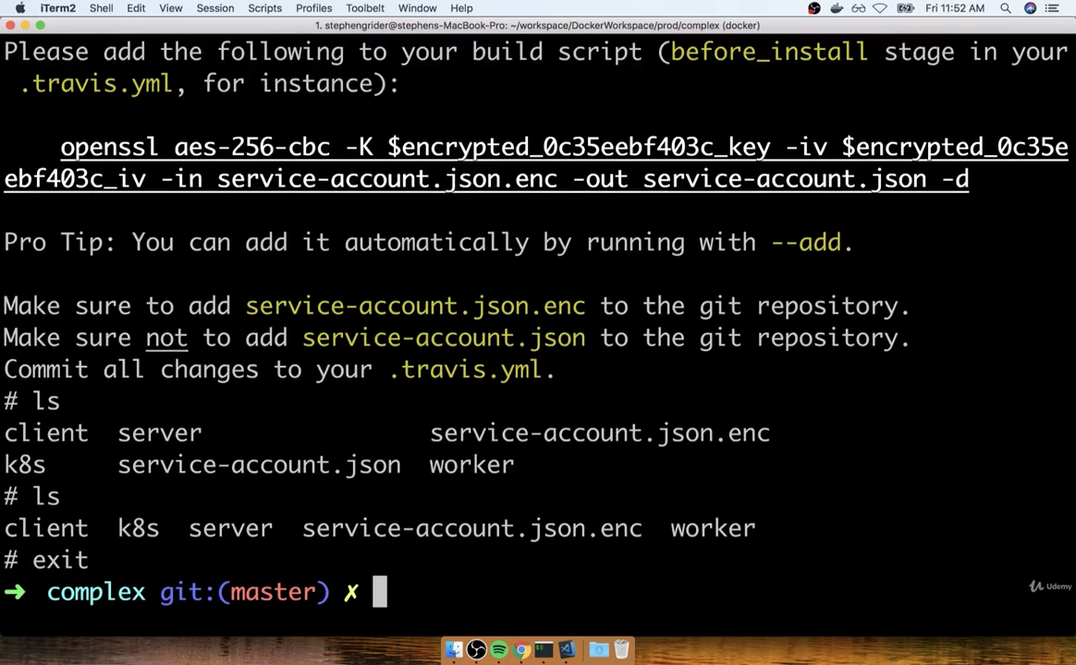
pyautogui.press('super+k')
pyautogui.write('ls')
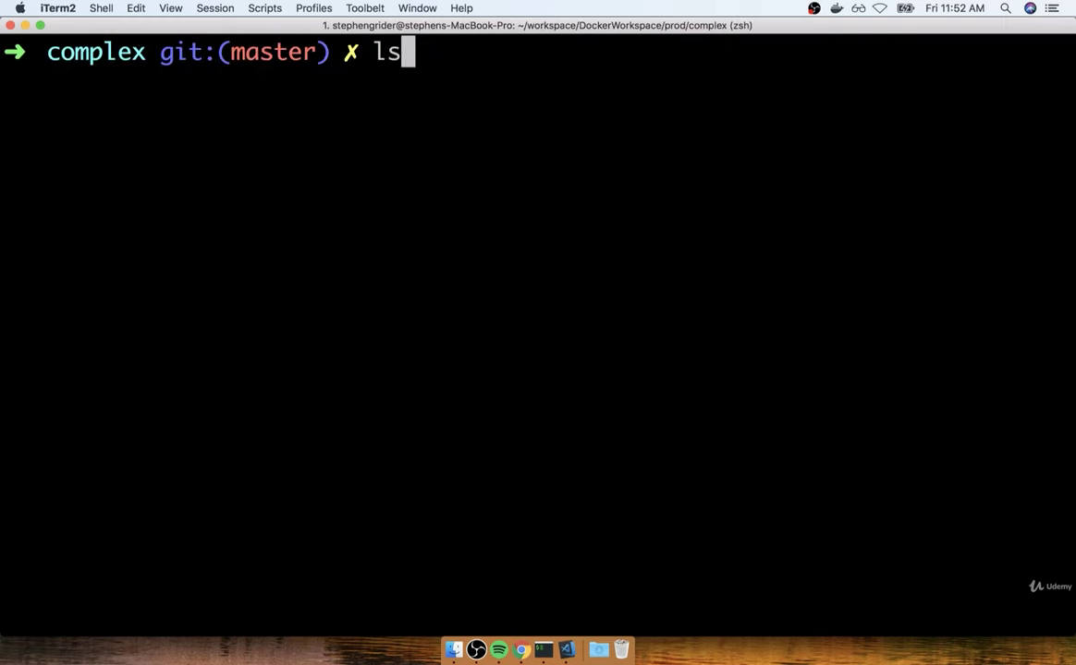
pyautogui.press('Return')
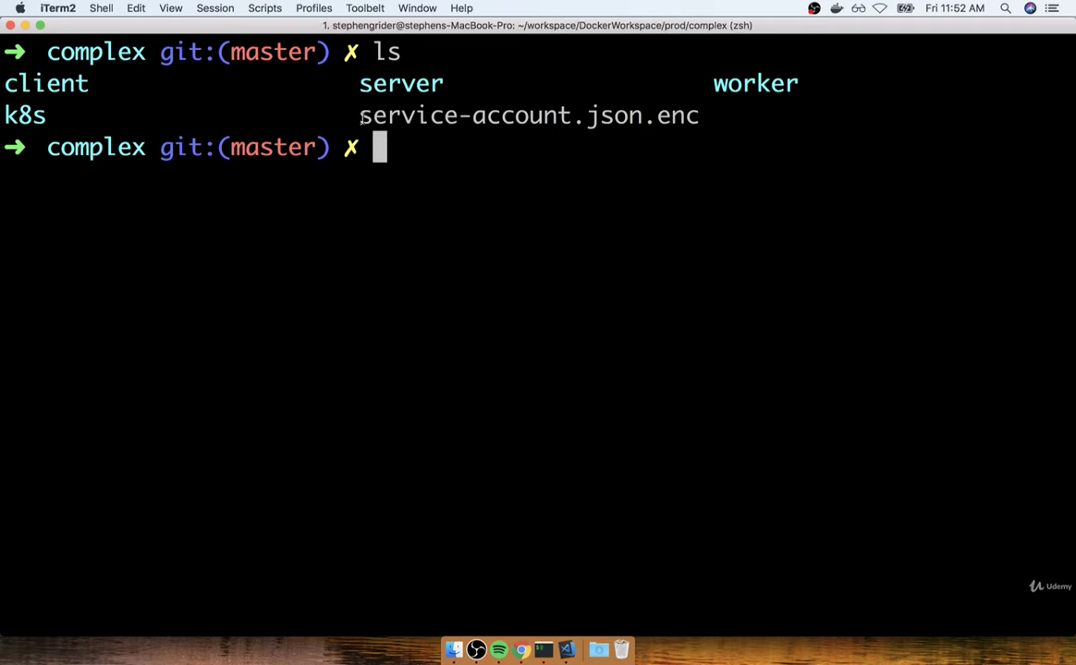
pyautogui.moveTo(361, 117); pyautogui.dragTo(697, 114)
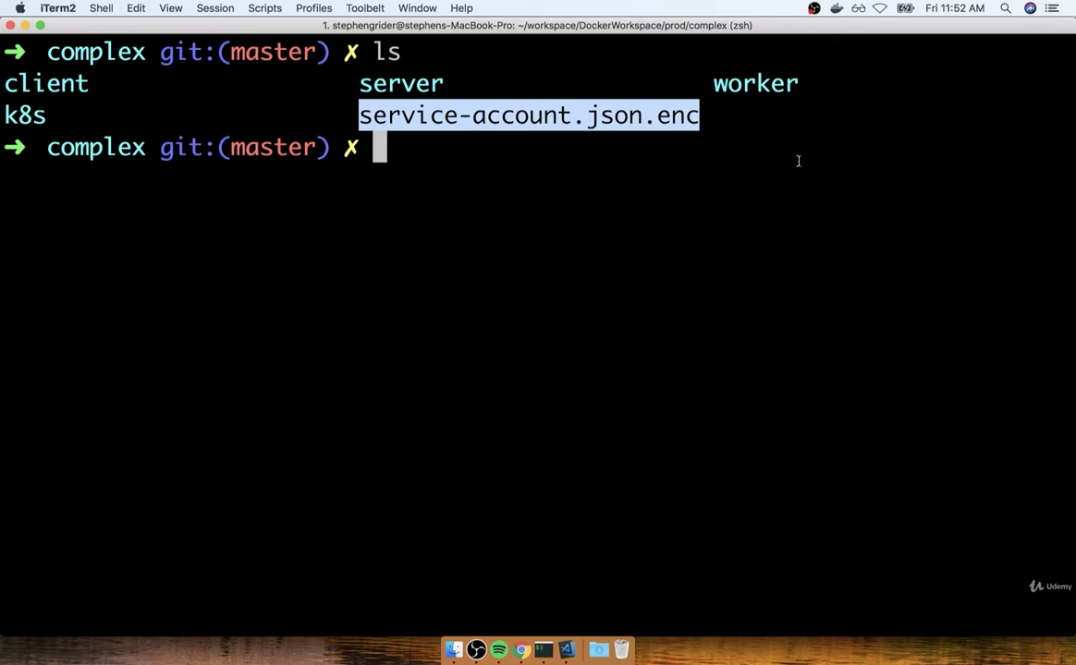
# - Glance at the DELETE warning label in draw.io, then return to the terminal
pyautogui.press('super+Tab')
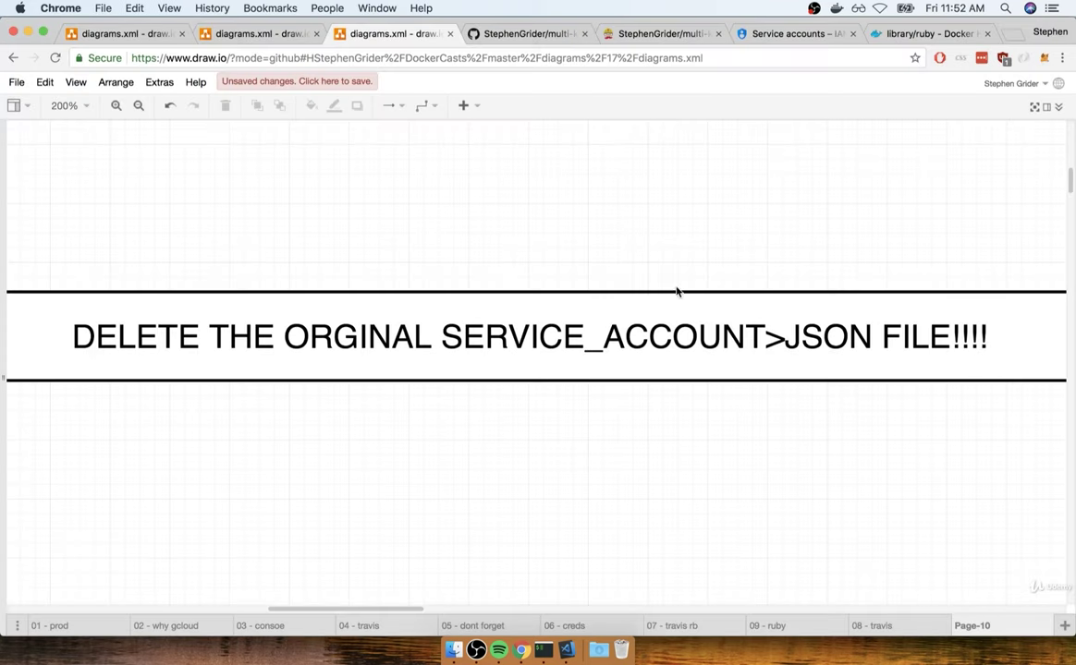
pyautogui.click(676, 292)
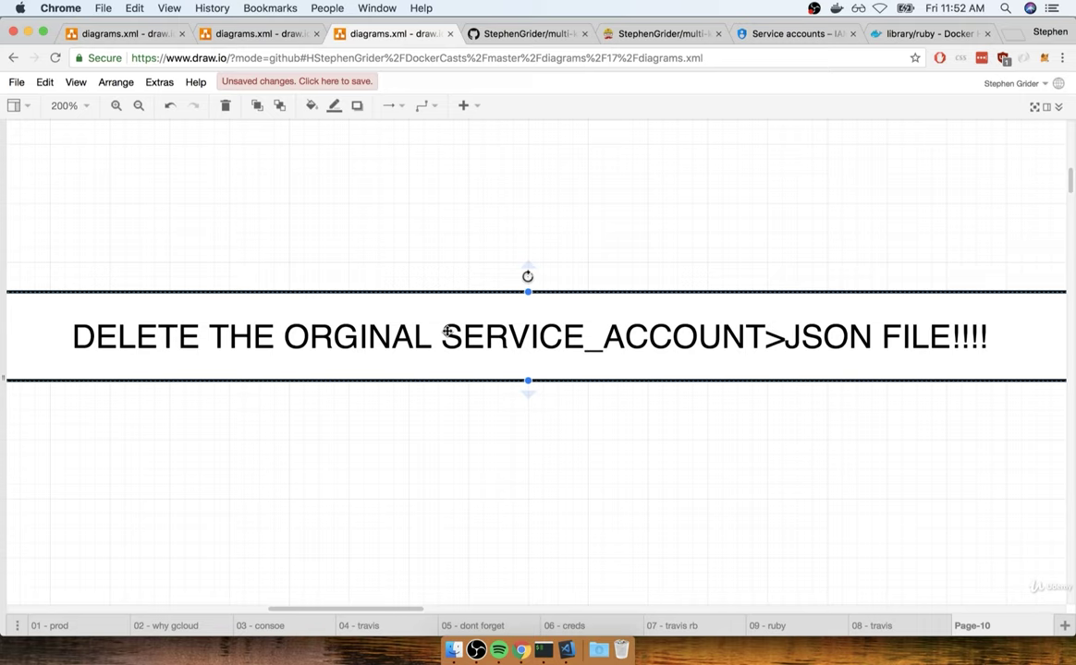
pyautogui.click(727, 463)
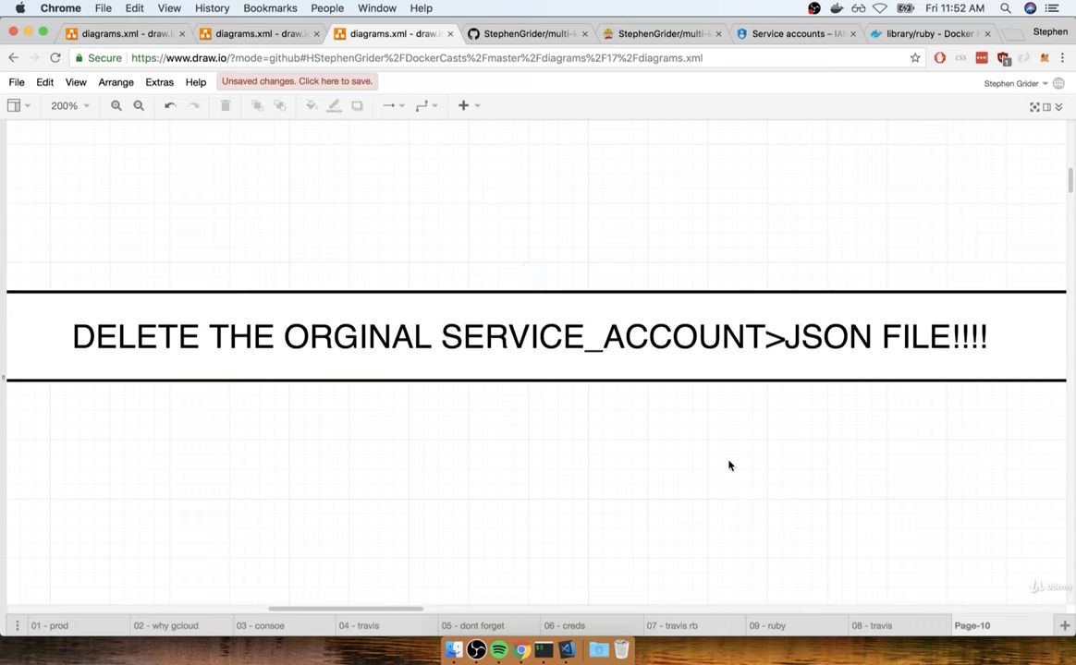
pyautogui.press('super+Tab')
pyautogui.click(683, 376)
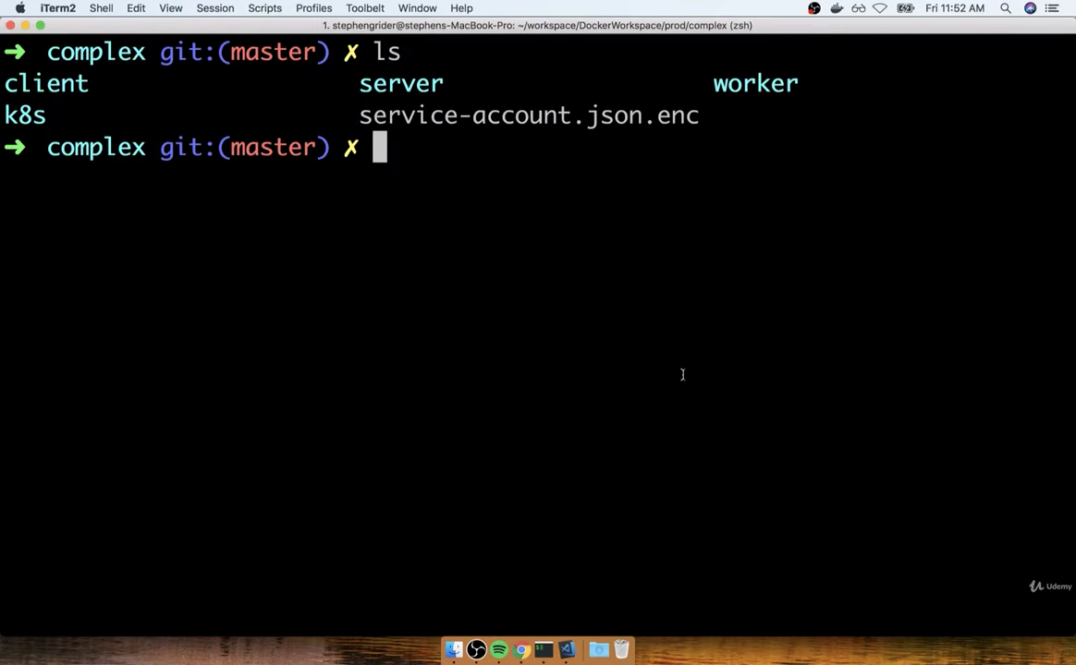
# - Stage all project changes with git add
pyautogui.write('git')
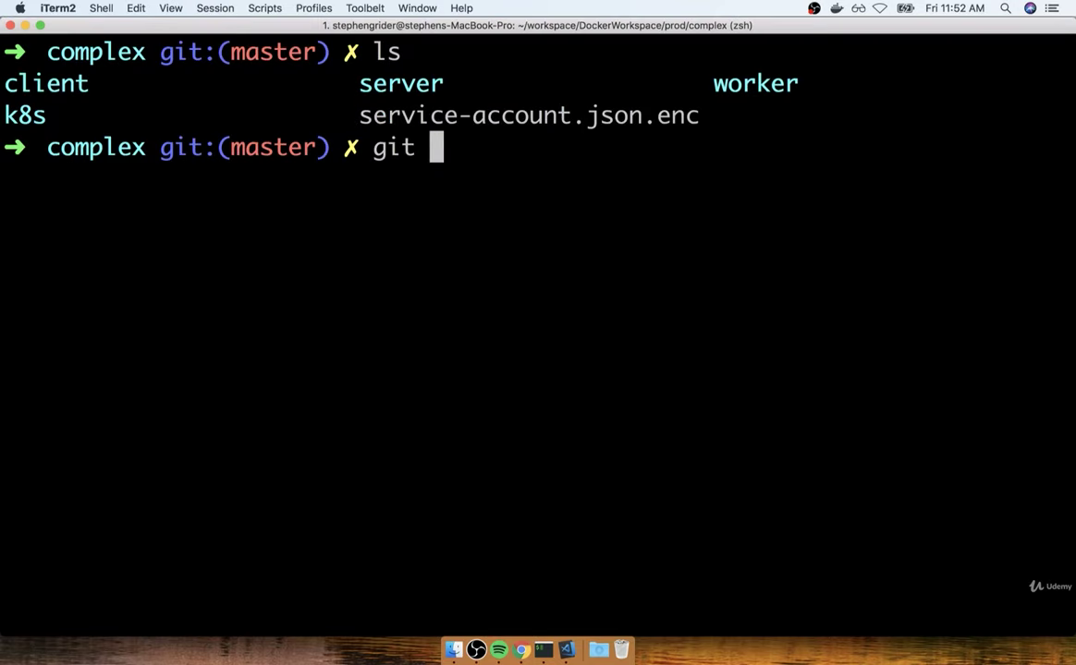
pyautogui.moveTo(356, 116); pyautogui.dragTo(701, 118)
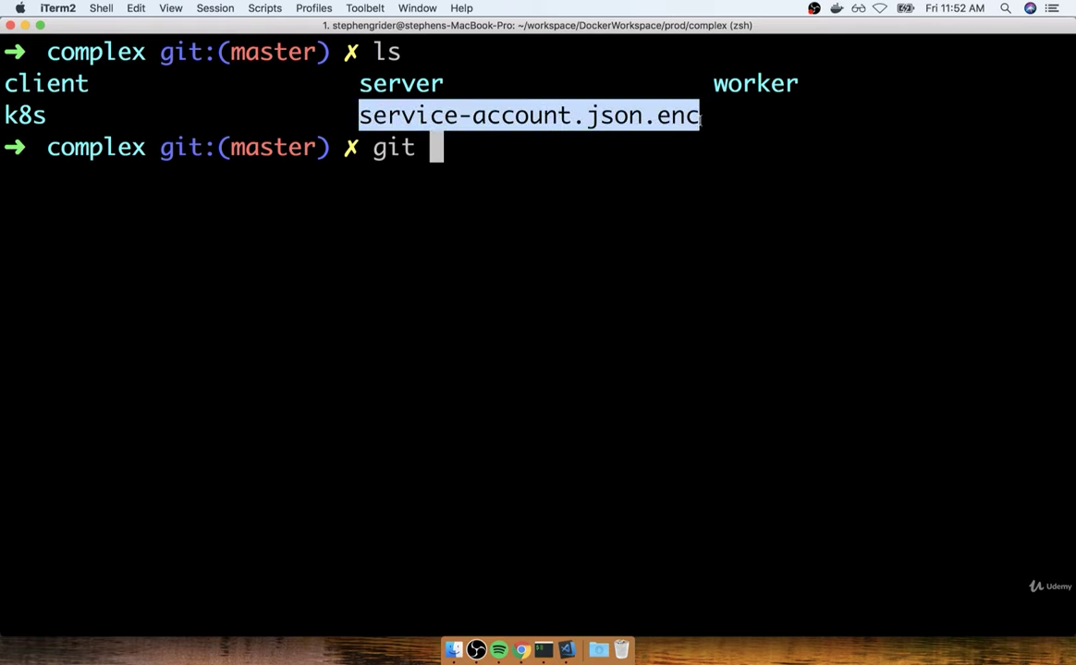
pyautogui.click(608, 239)
pyautogui.write('add .')
pyautogui.press('Return')
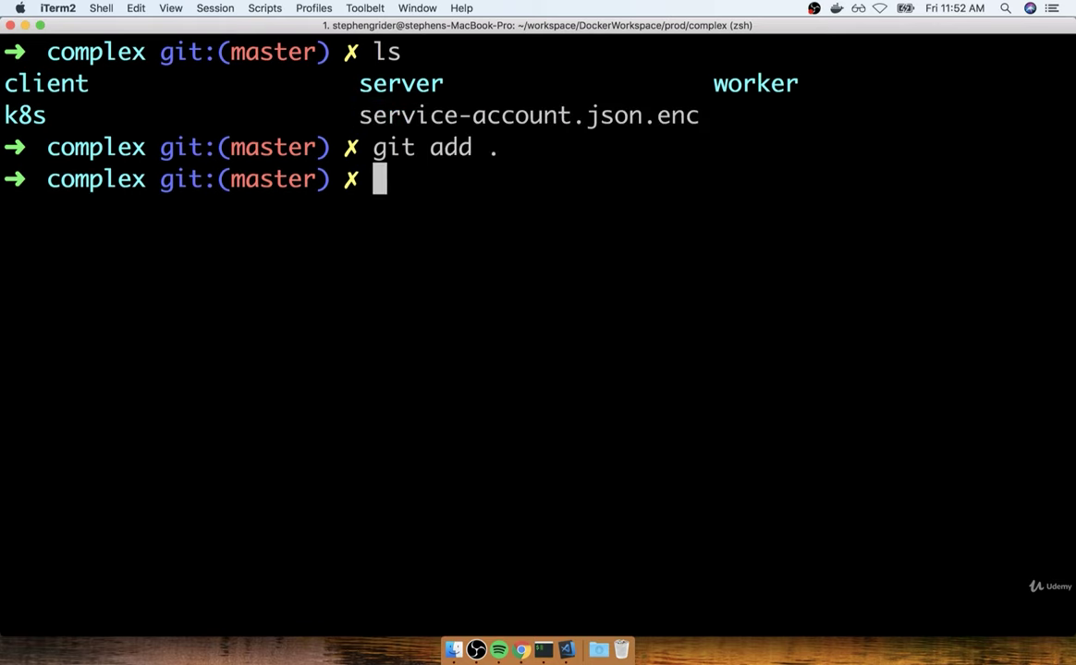
# - Commit with message 'added encrypted service account file'
pyautogui.write('git commit -')
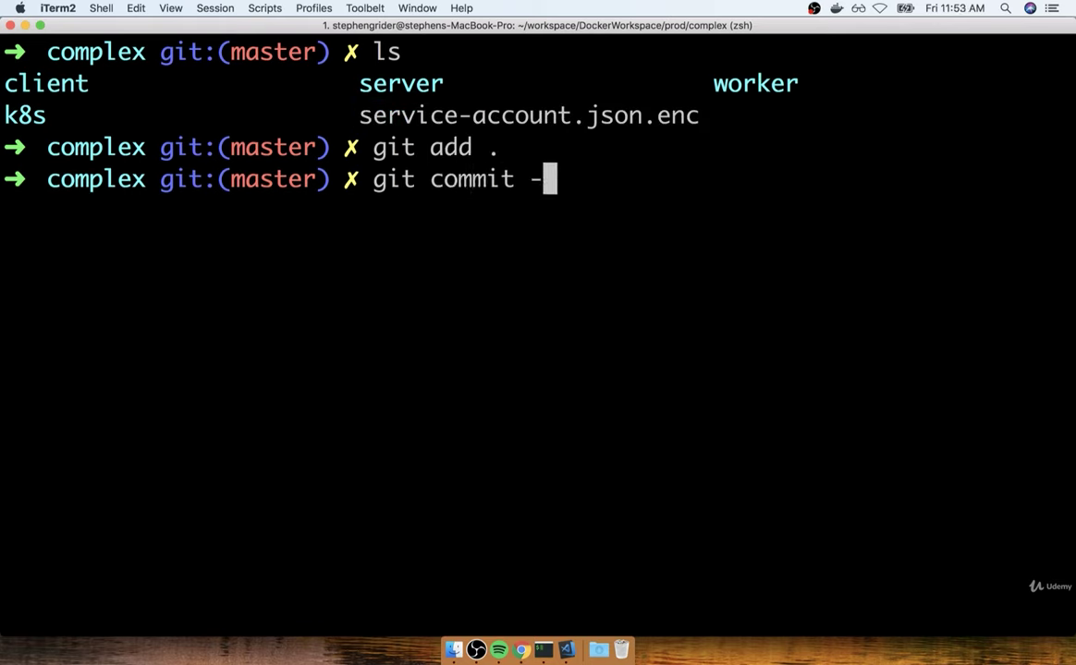
pyautogui.write('m "adde')
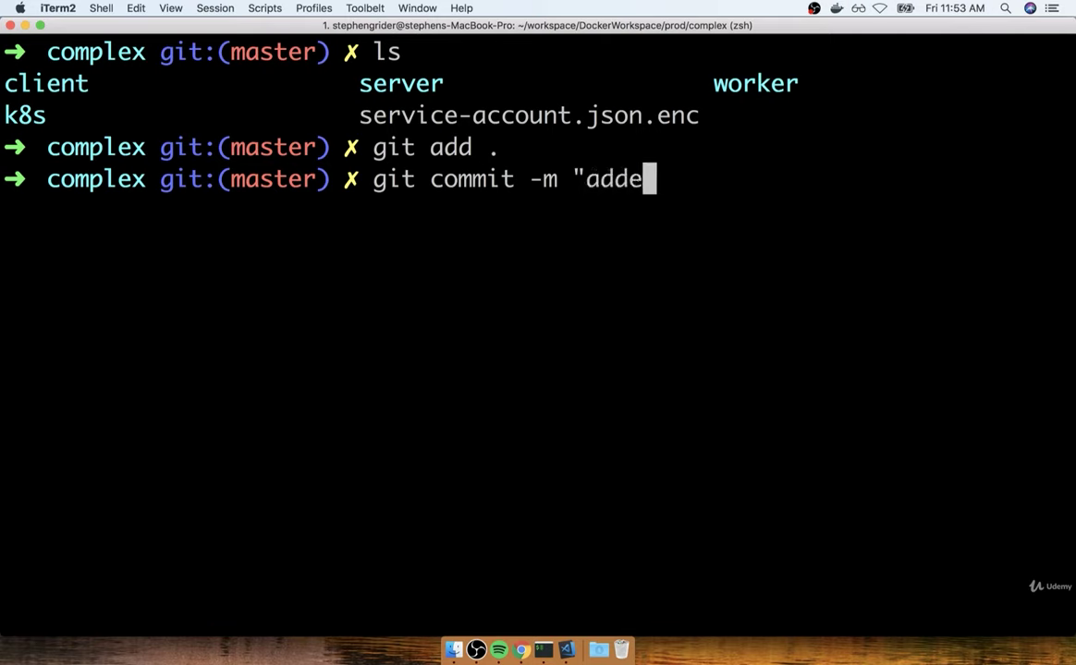
pyautogui.write('d encrypted service account file"')
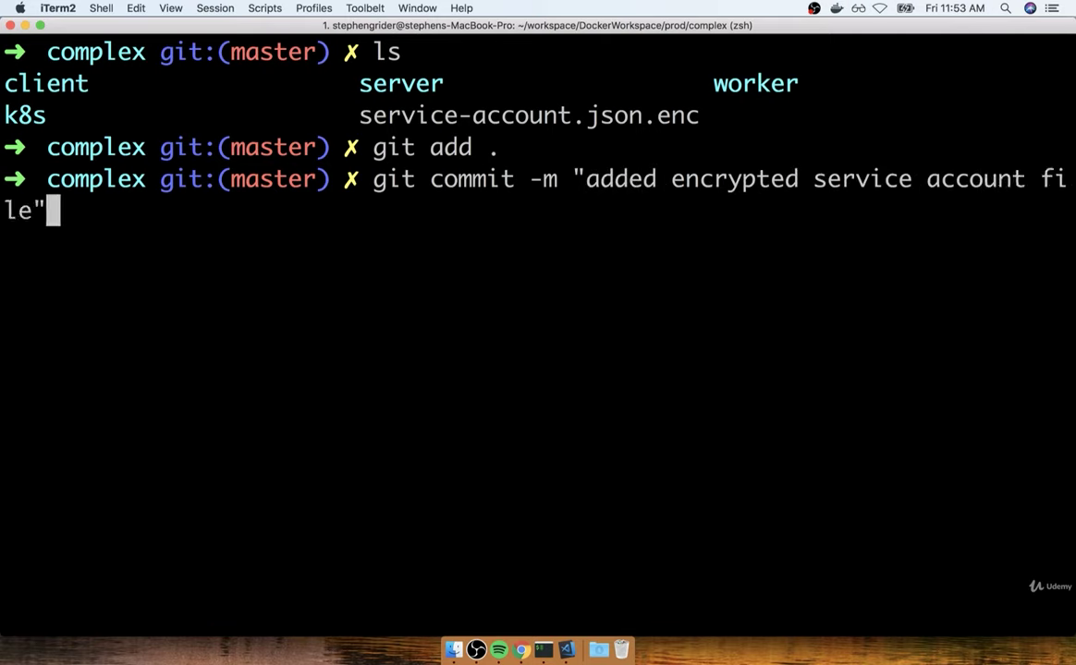
pyautogui.press('Return')
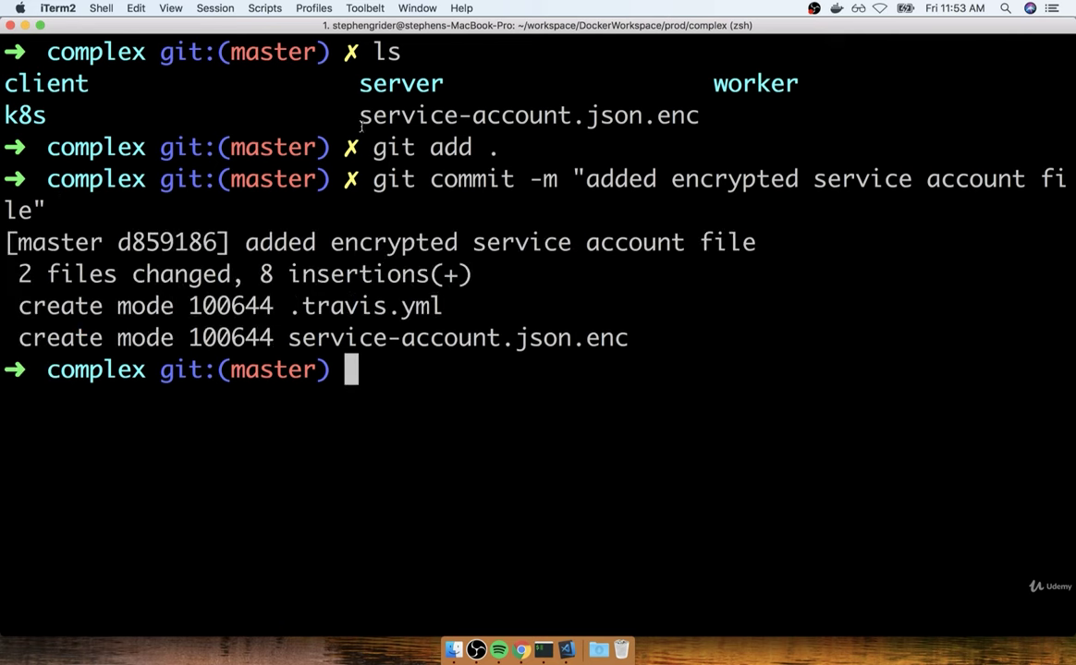
pyautogui.moveTo(362, 116); pyautogui.dragTo(703, 112)
pyautogui.click(707, 116)
pyautogui.press('super+Tab')
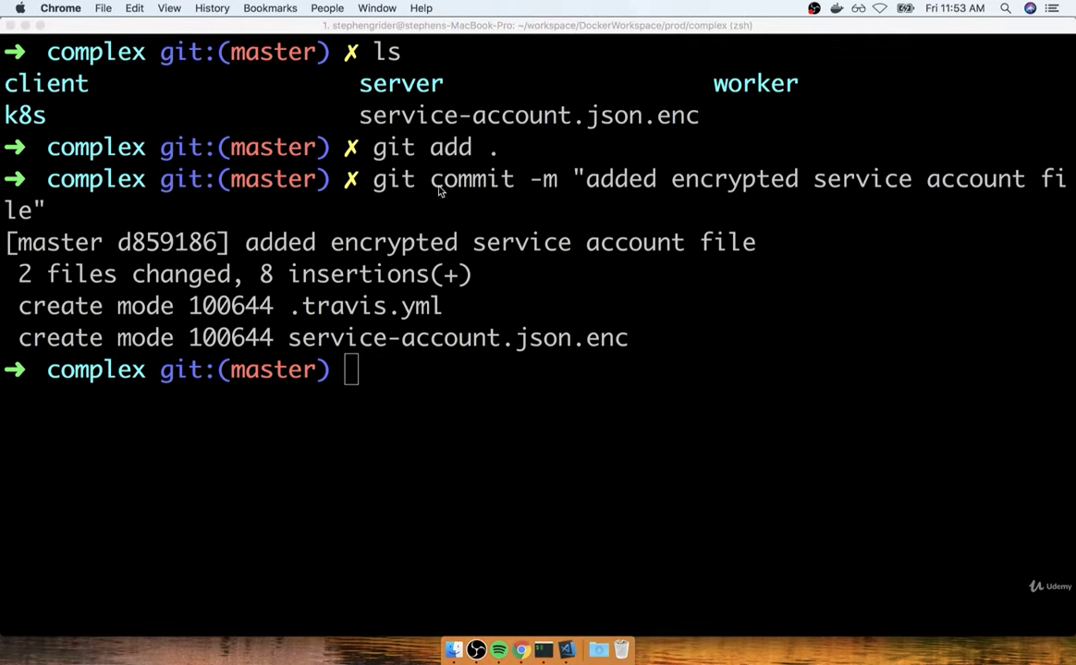
pyautogui.click(351, 184)
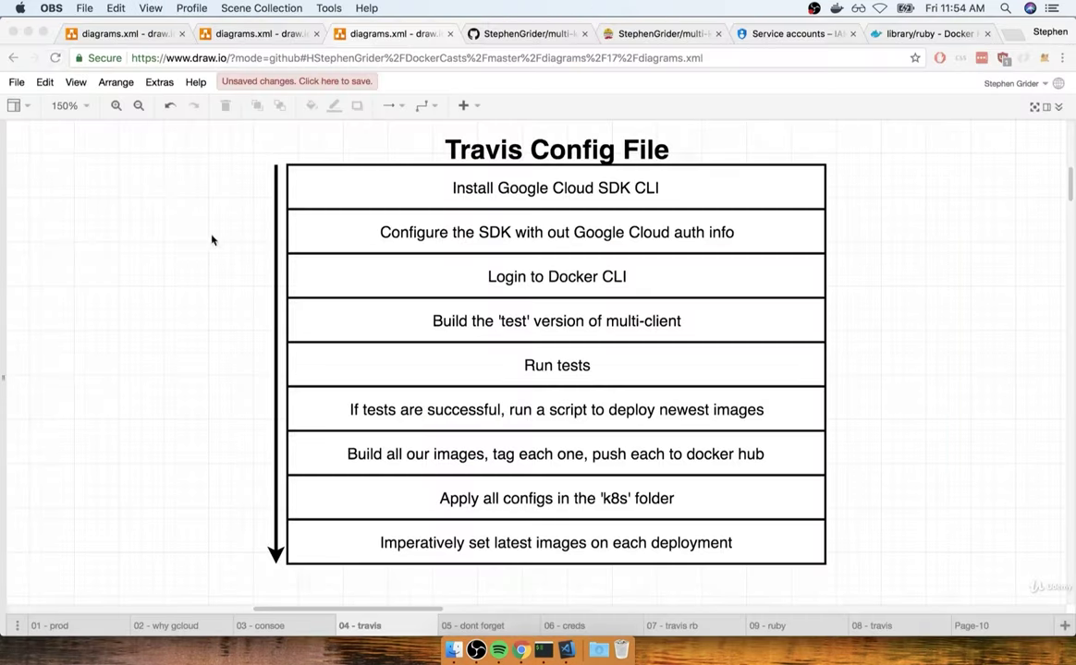
pyautogui.click(176, 278)
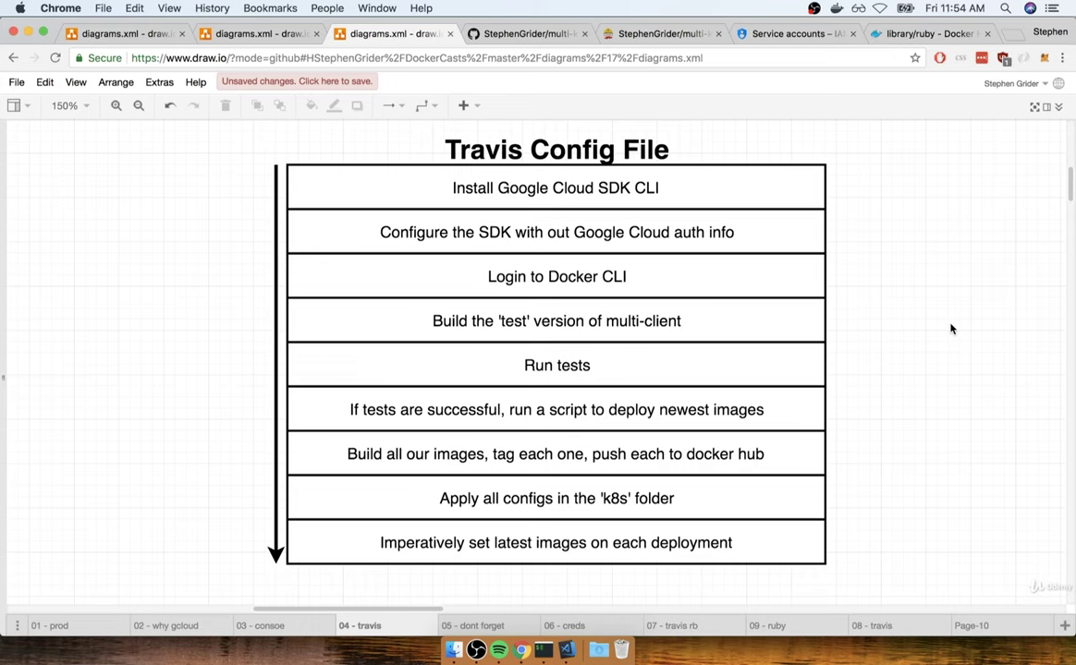
pyautogui.click(961, 623)
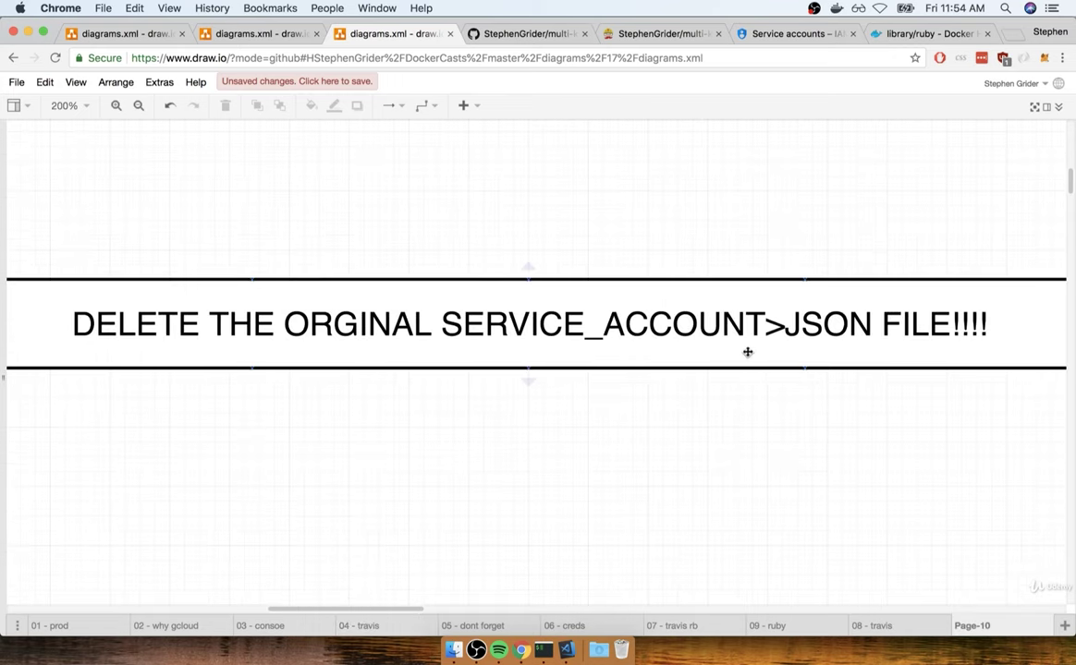
pyautogui.click(546, 650)
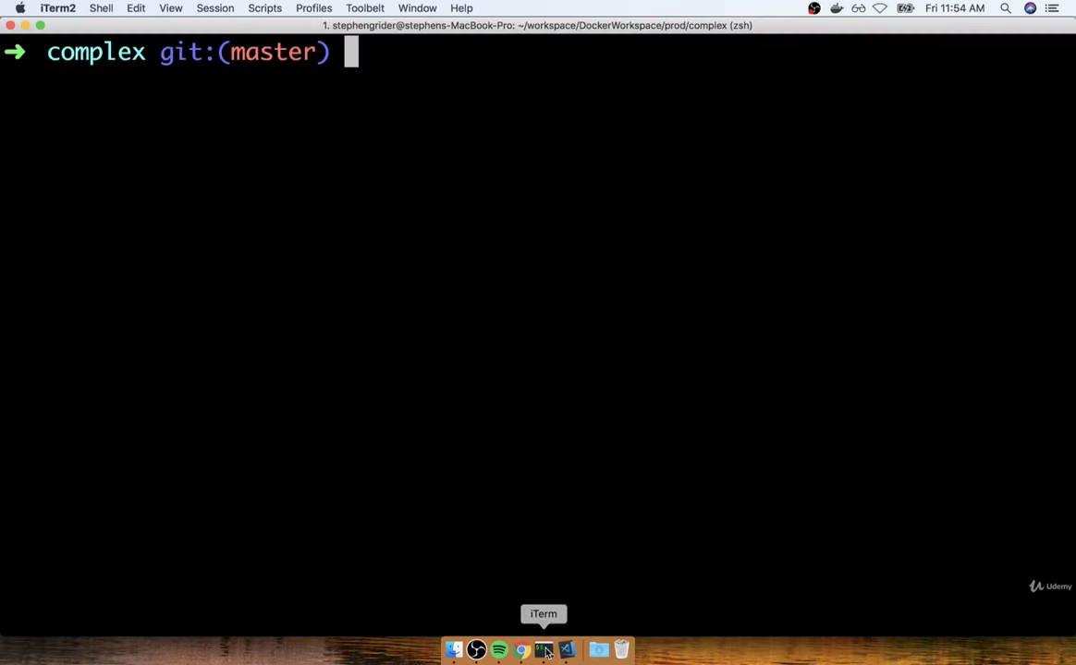
pyautogui.write('ls')
pyautogui.press('Return')
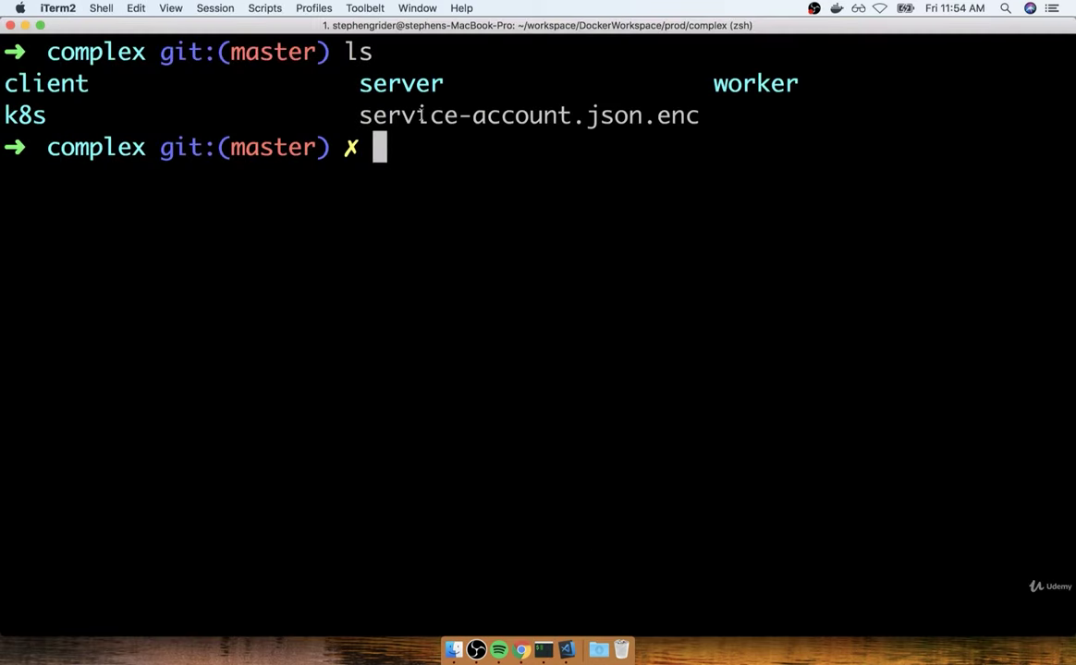
pyautogui.moveTo(357, 115); pyautogui.dragTo(704, 114)
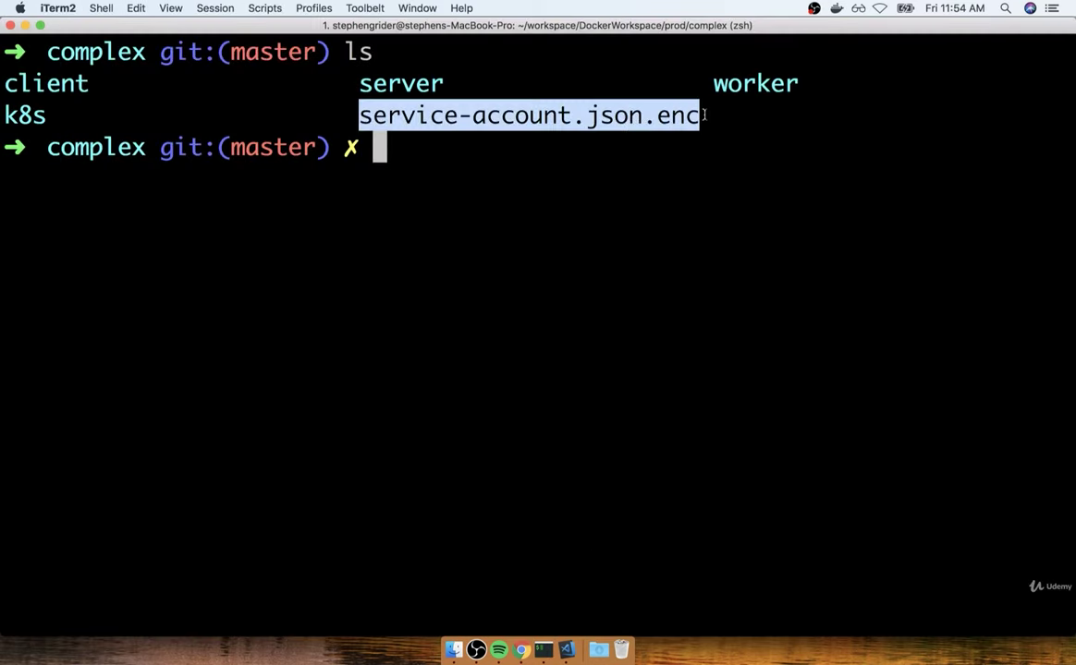
pyautogui.tripleClick(691, 115)
pyautogui.doubleClick(679, 117)
pyautogui.click(569, 299)
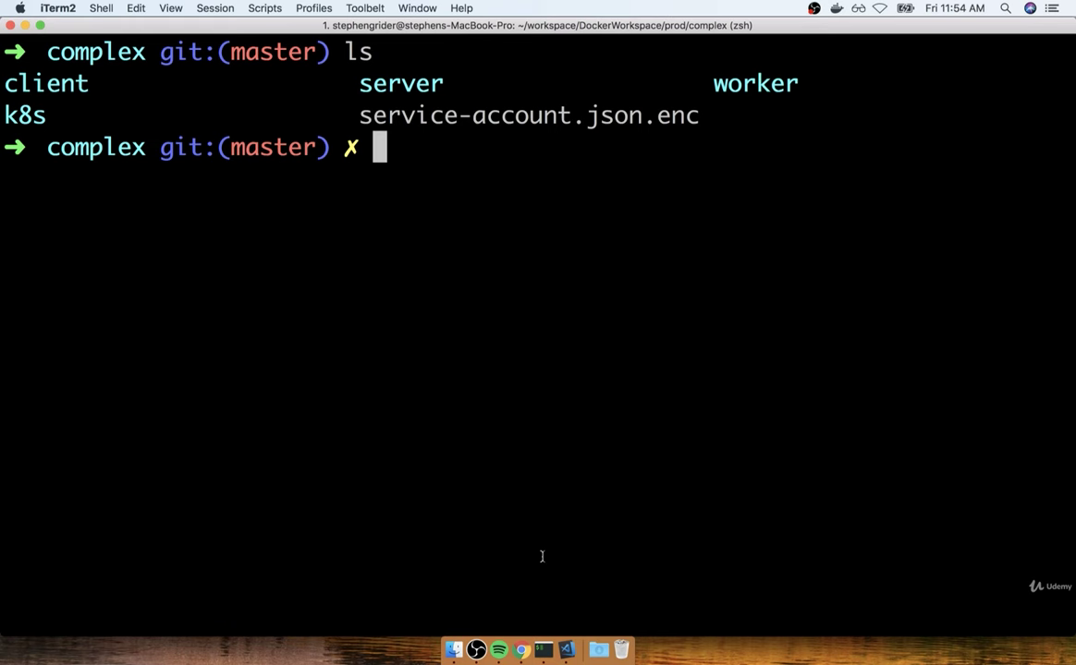
pyautogui.click(520, 652)
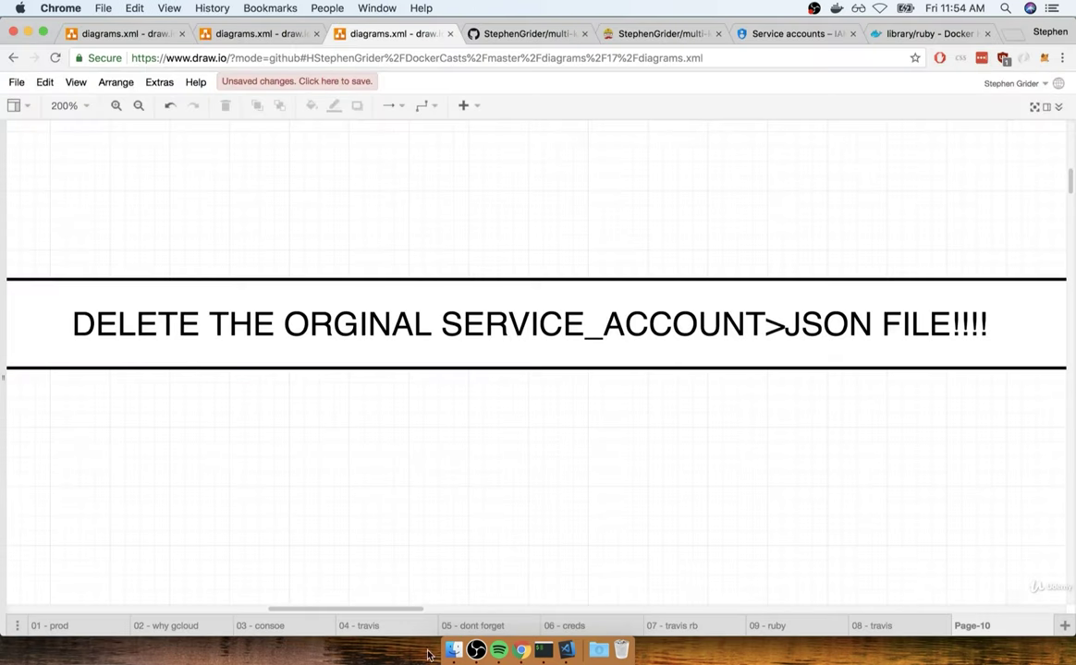
pyautogui.click(360, 626)
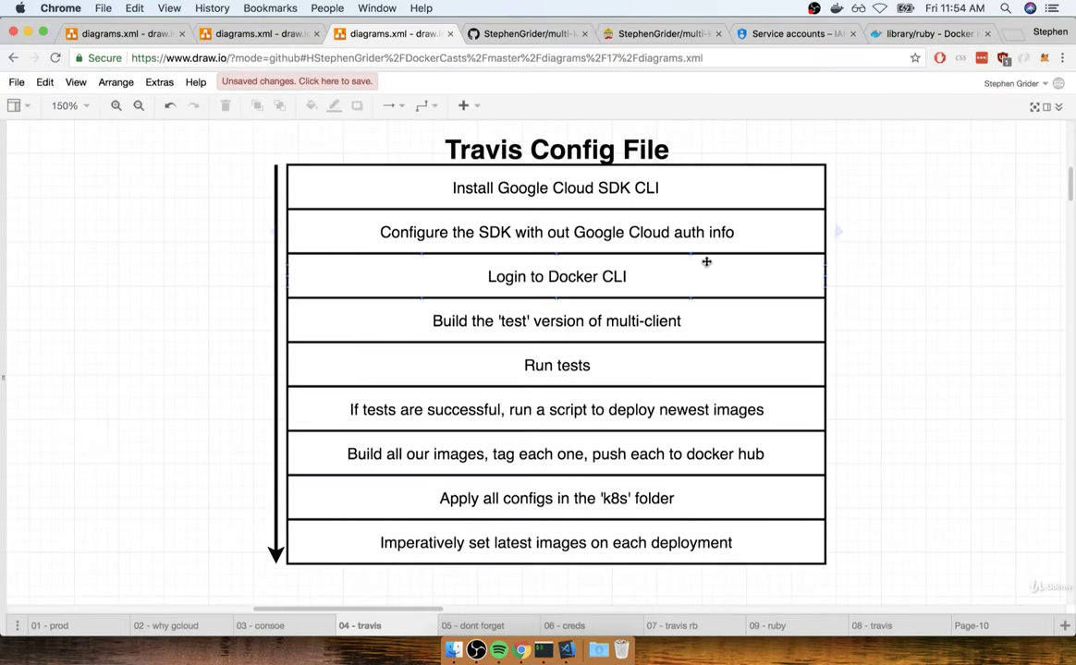
pyautogui.click(741, 247)
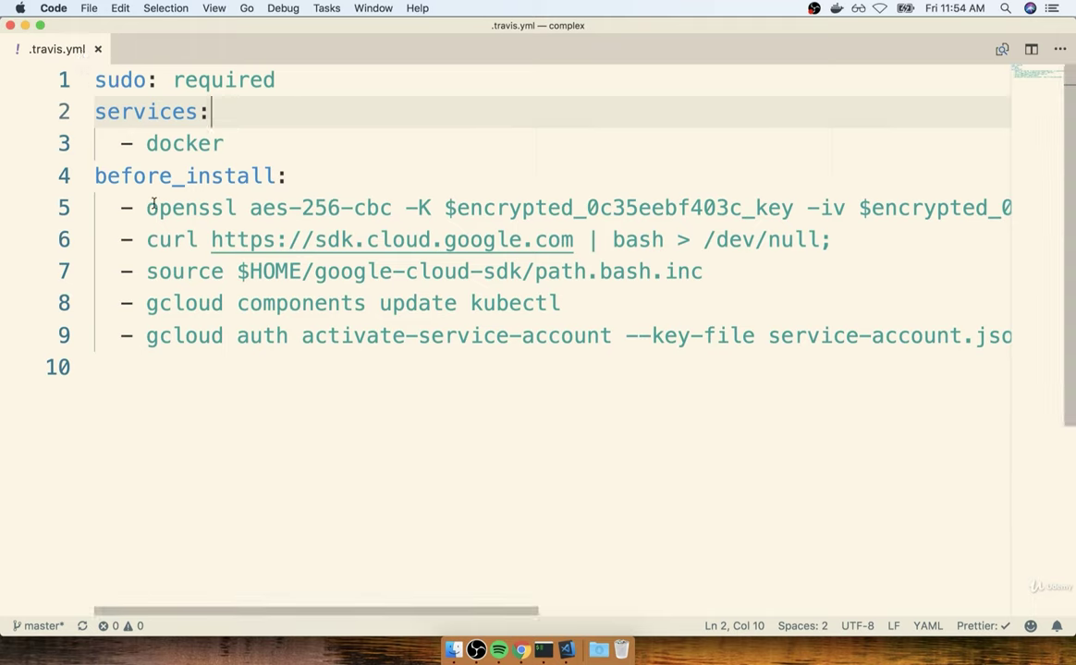
# - Inspect the openssl decryption line and the service-account auth line in before_install
pyautogui.moveTo(157, 208); pyautogui.dragTo(442, 208)
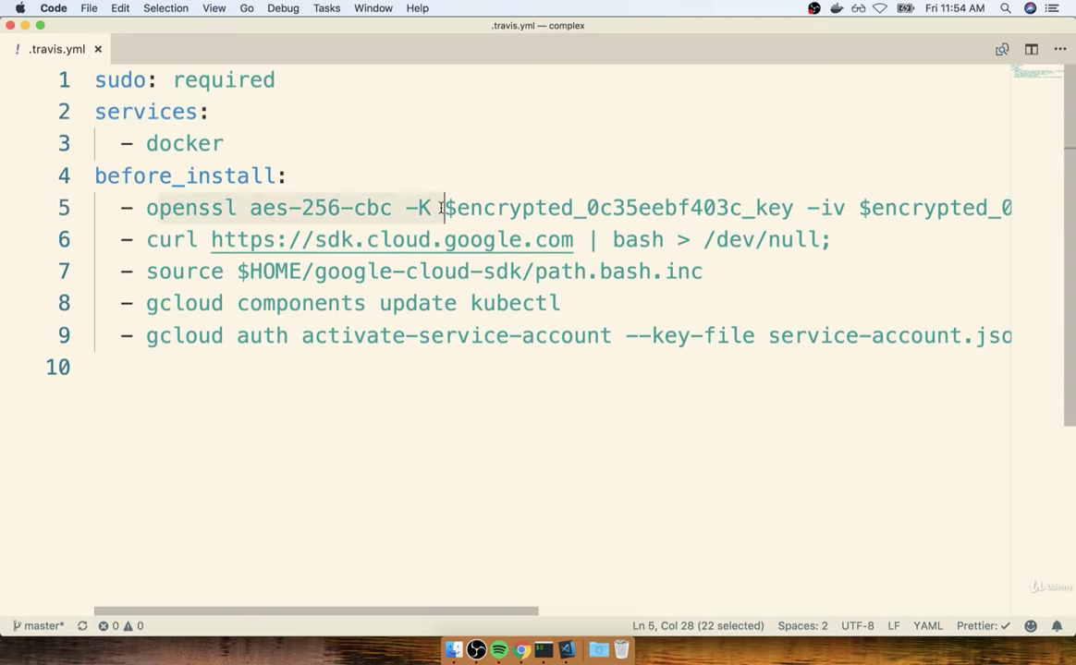
pyautogui.click(301, 208)
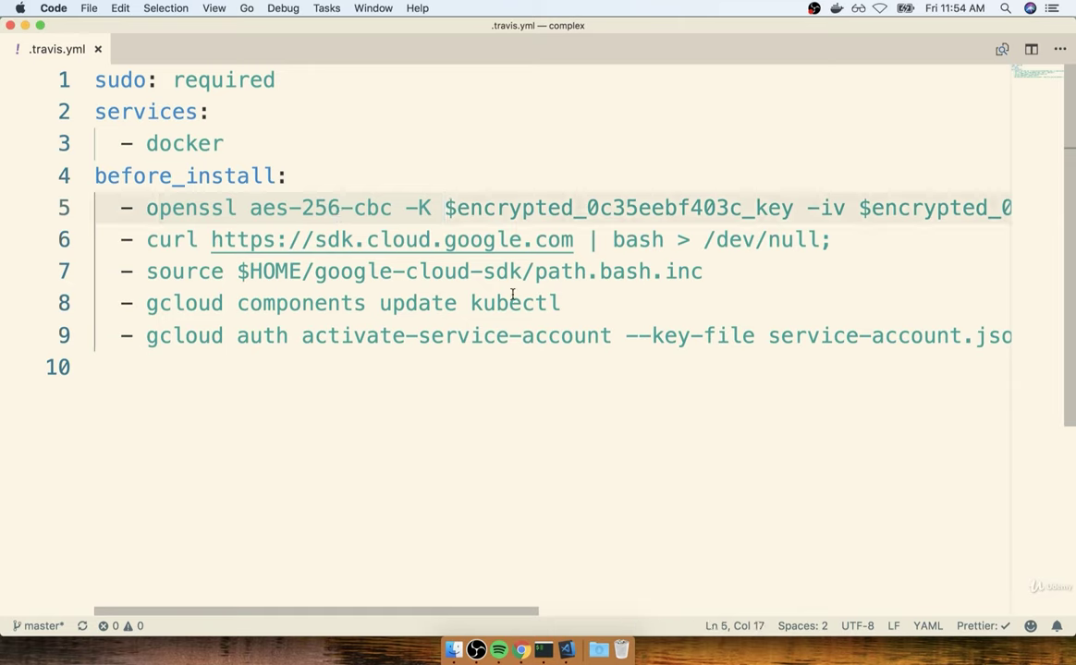
pyautogui.click(354, 337)
pyautogui.hscroll(5, 584, 385)
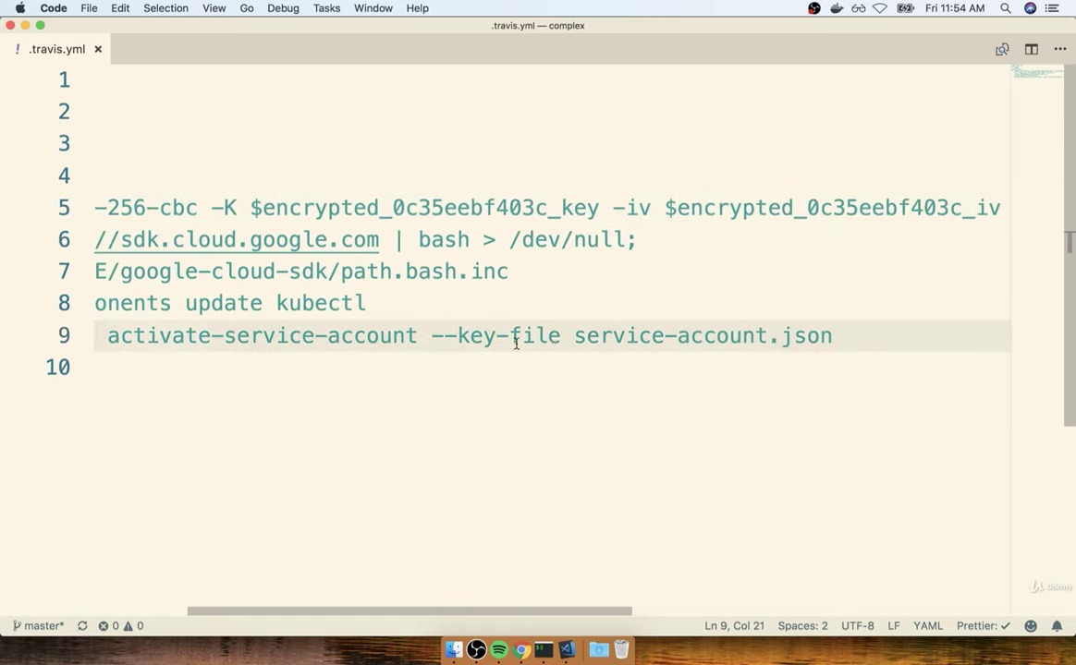
pyautogui.hscroll(-5, 516, 336)
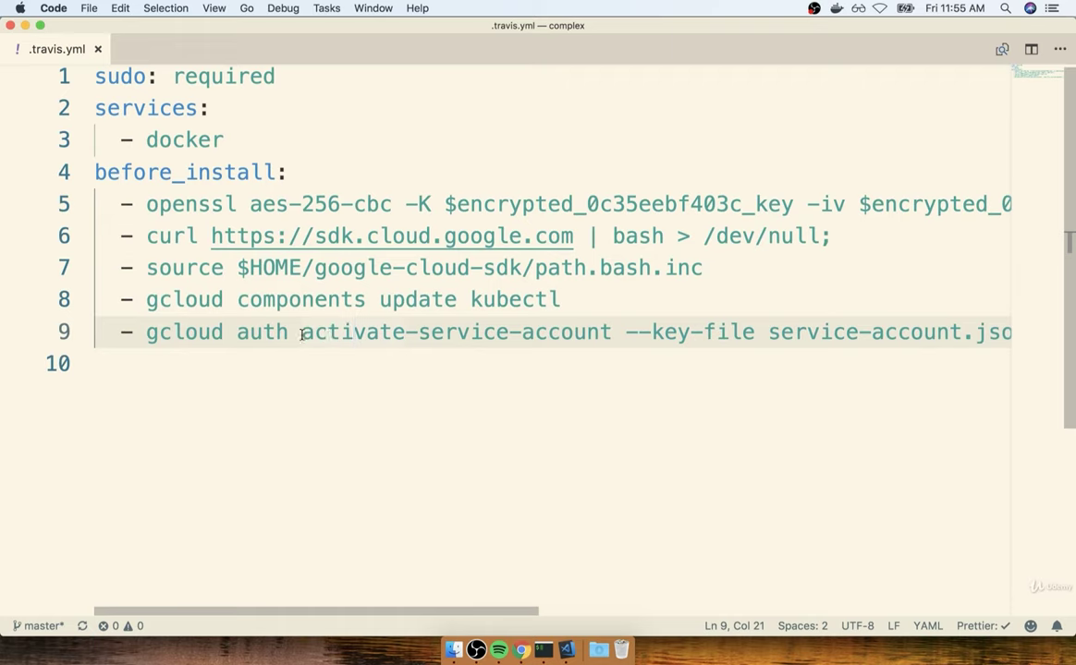
# - Examine line 9's activate-service-account command and its service-account.json key file name
pyautogui.moveTo(302, 334); pyautogui.dragTo(932, 348)
pyautogui.hscroll(3, 716, 370)
pyautogui.click(636, 335)
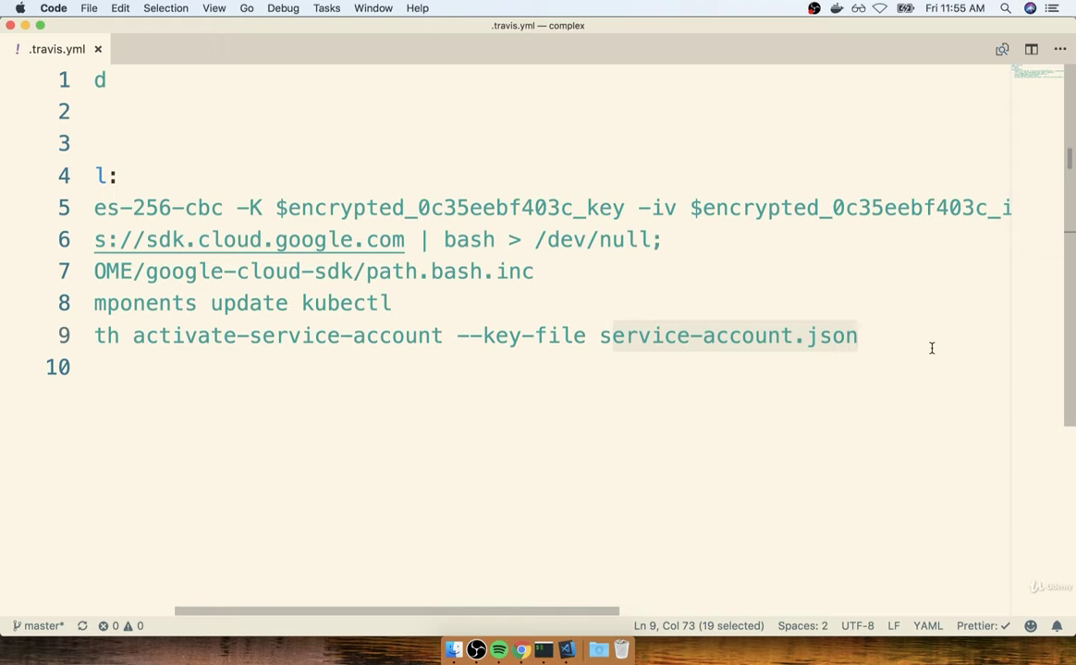
pyautogui.hscroll(-5, 592, 342)
pyautogui.doubleClick(184, 336)
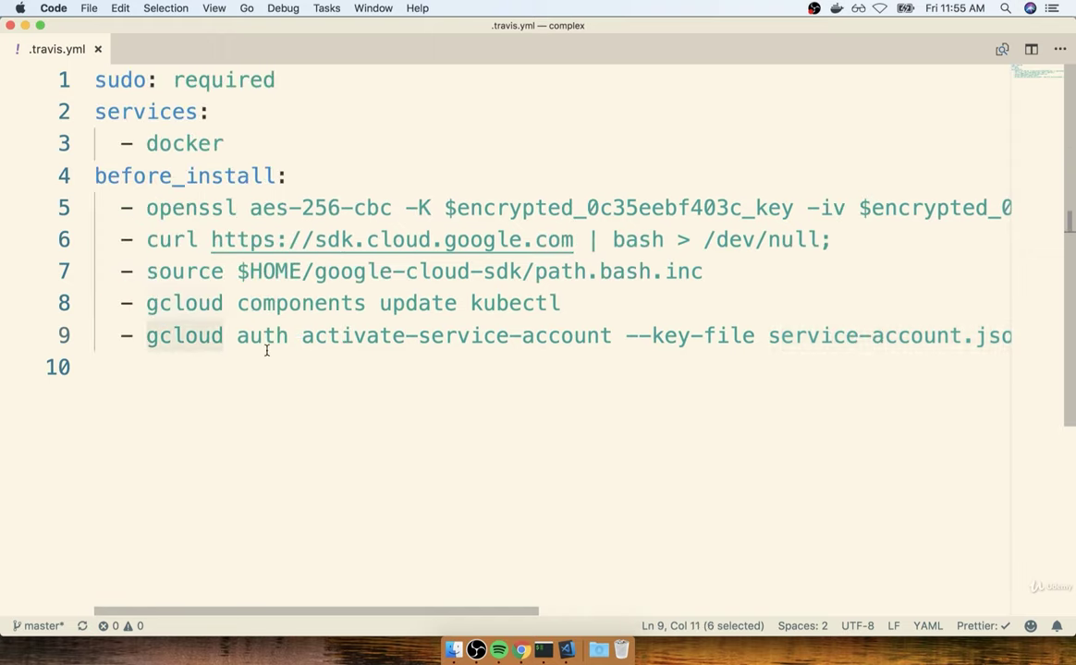
pyautogui.hscroll(3, 710, 425)
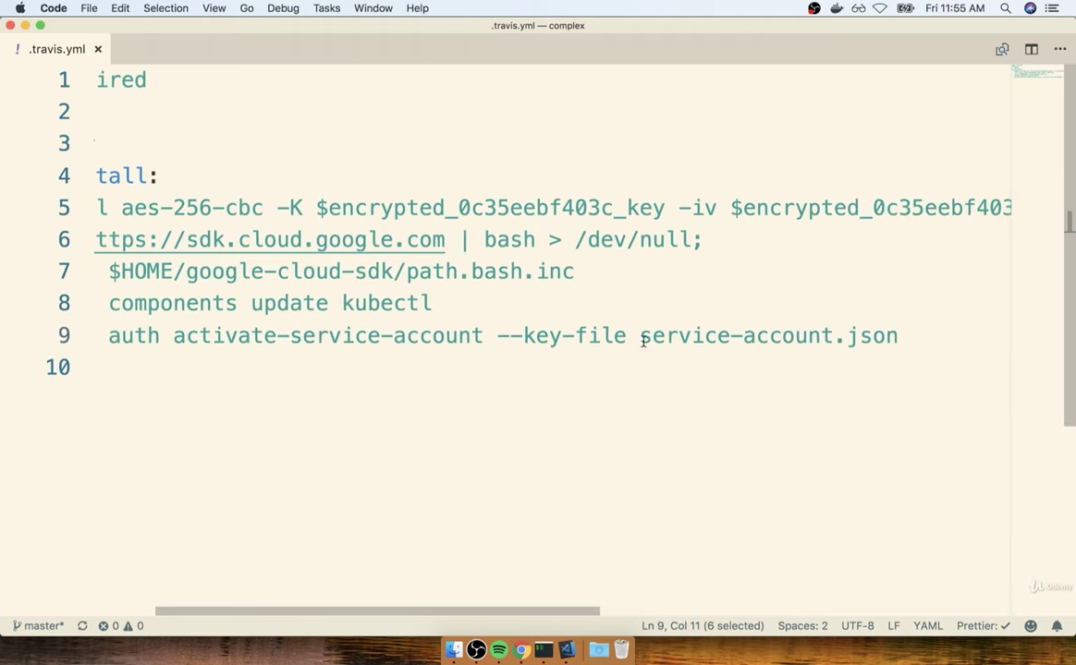
pyautogui.moveTo(642, 338); pyautogui.dragTo(939, 342)
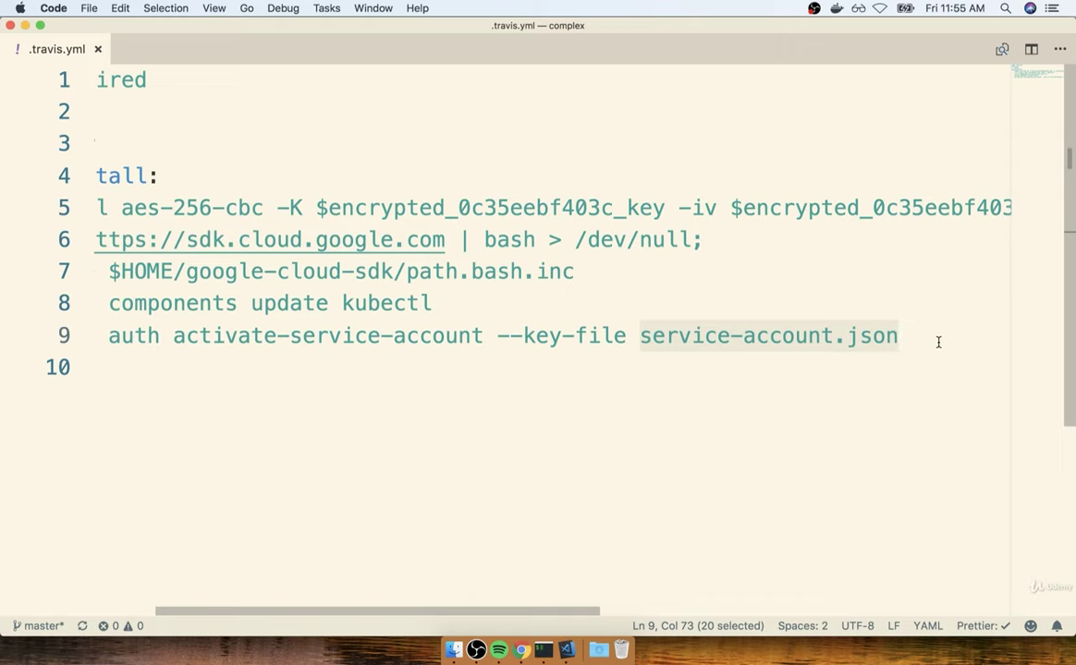
pyautogui.hscroll(-3, 938, 342)
# - Review the gcloud commands on lines 8–9, then bring up the Travis Config File diagram
pyautogui.click(664, 271)
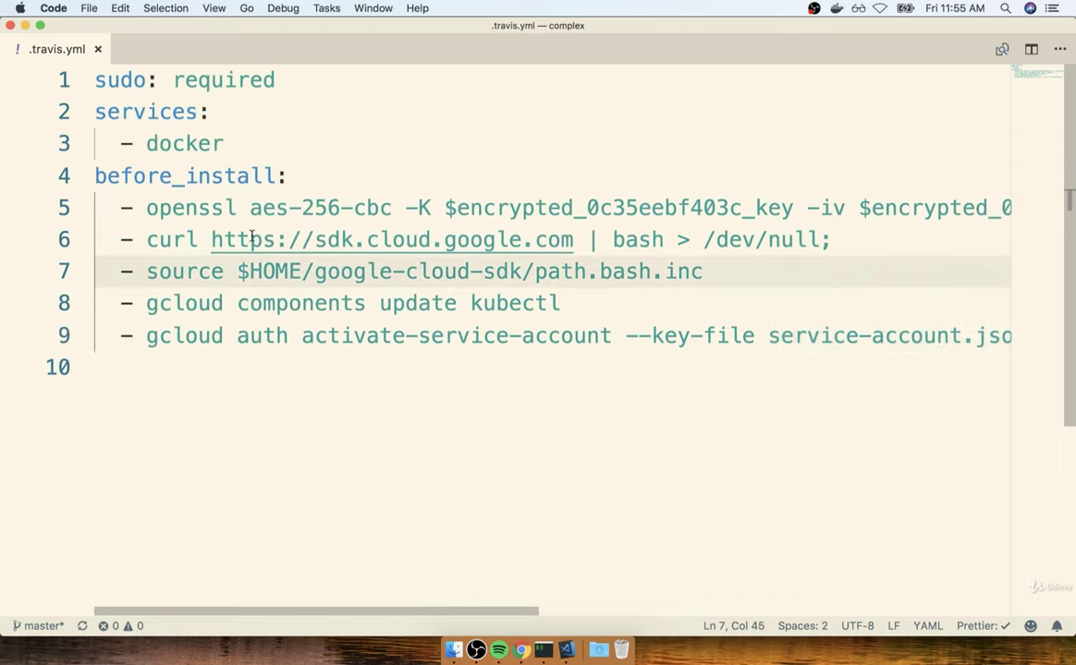
pyautogui.doubleClick(162, 307)
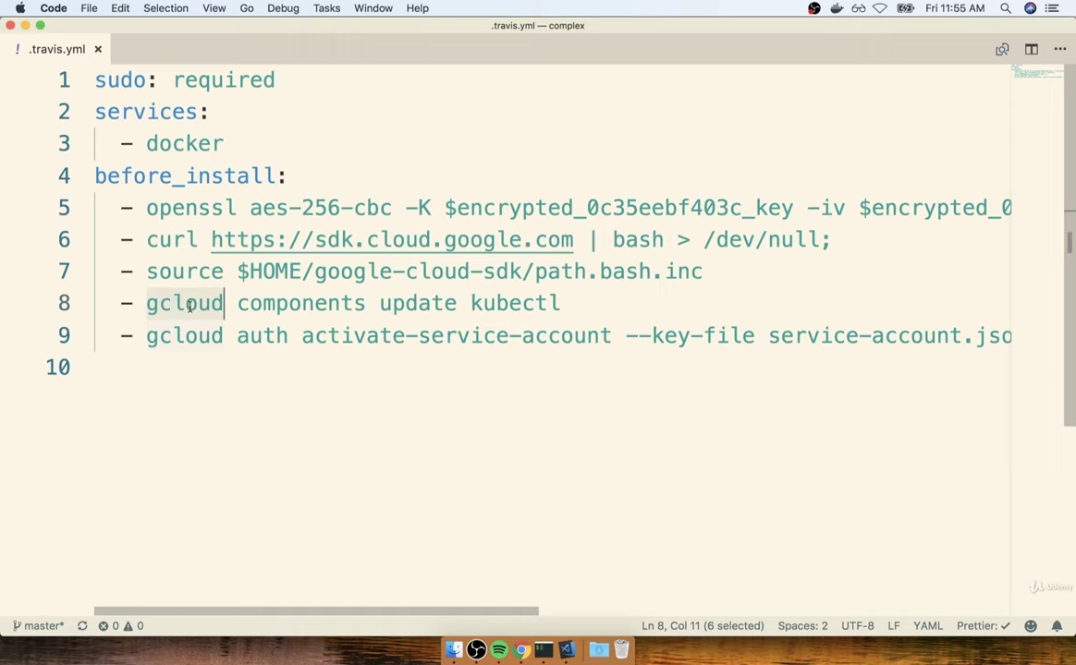
pyautogui.click(397, 367)
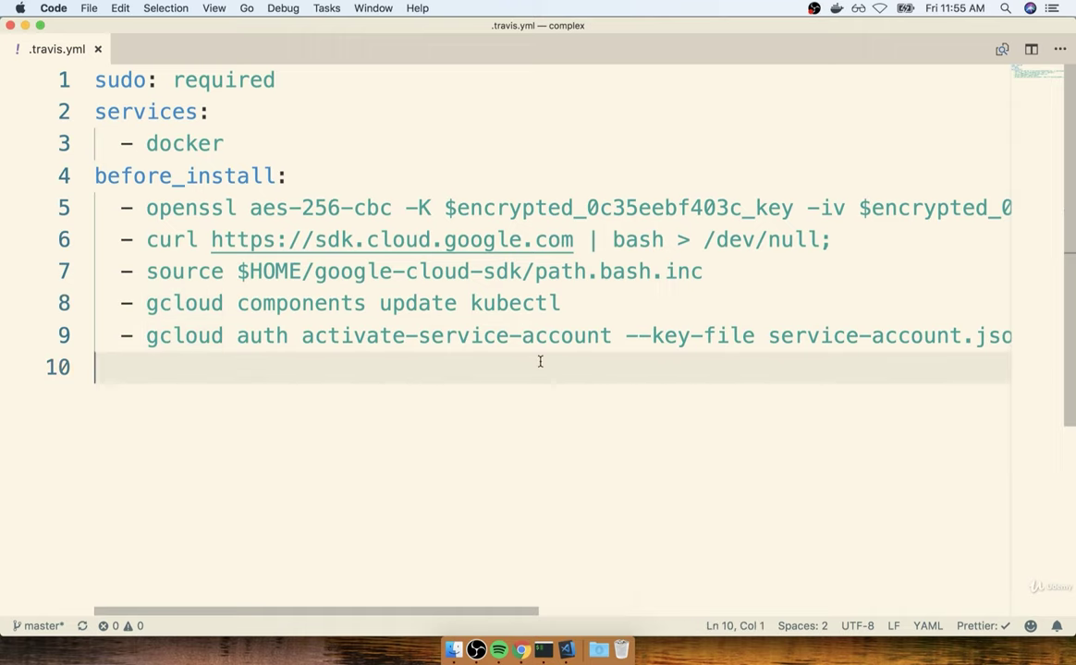
pyautogui.moveTo(159, 336); pyautogui.dragTo(457, 334)
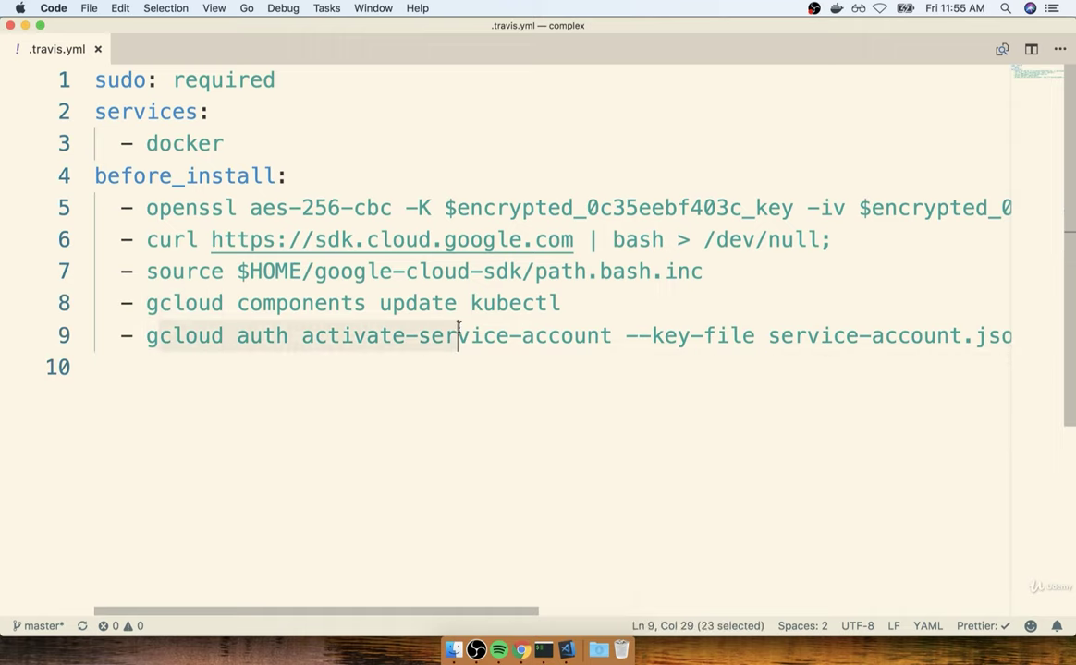
pyautogui.click(379, 379)
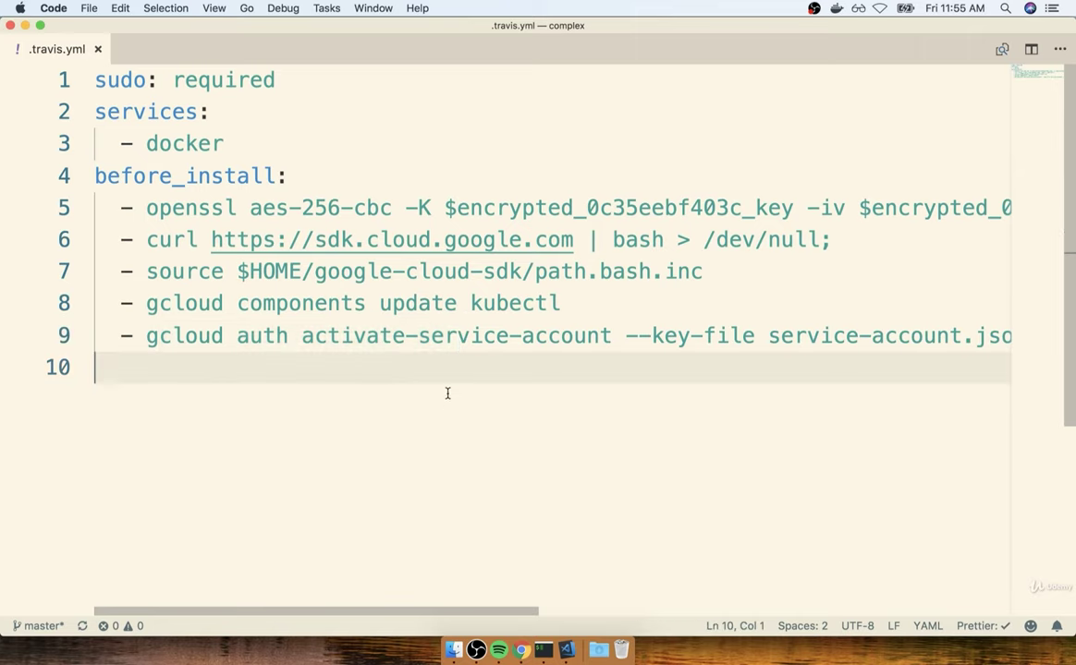
pyautogui.doubleClick(189, 335)
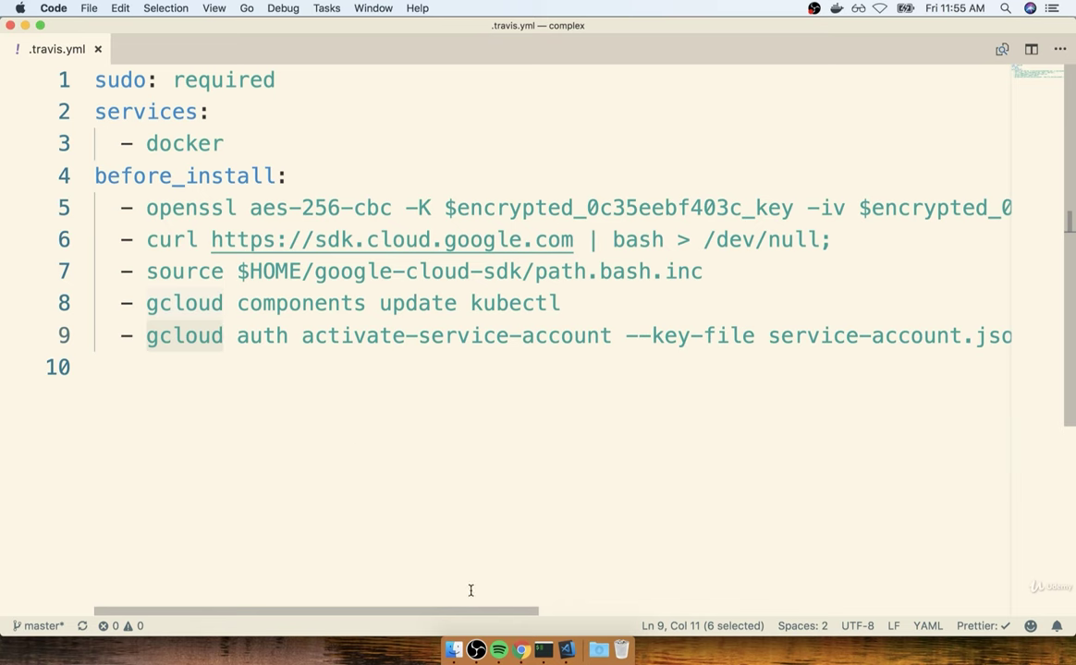
pyautogui.click(521, 651)
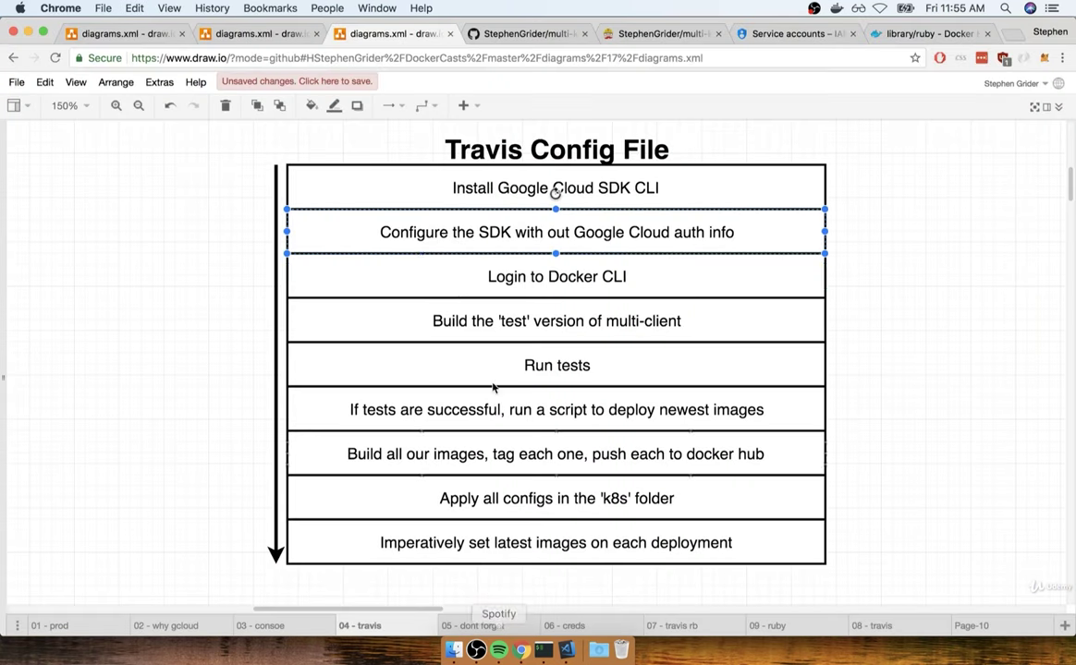
# - Check the multi-k8s service accounts and project list, close the Docker ruby tab, and return to .travis.yml
pyautogui.click(793, 35)
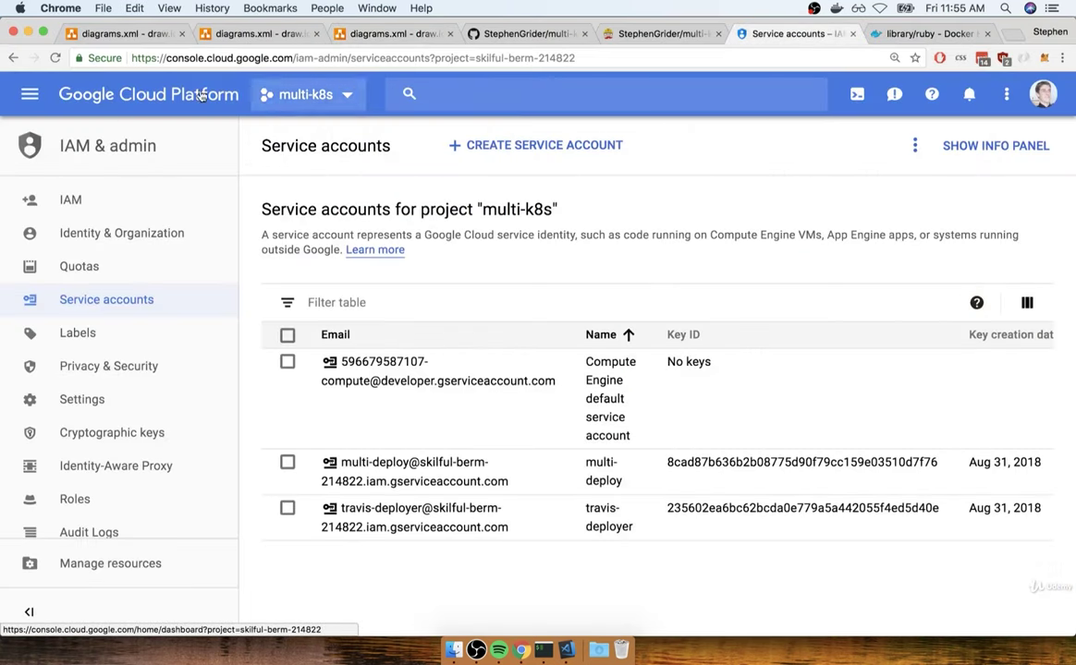
pyautogui.click(986, 34)
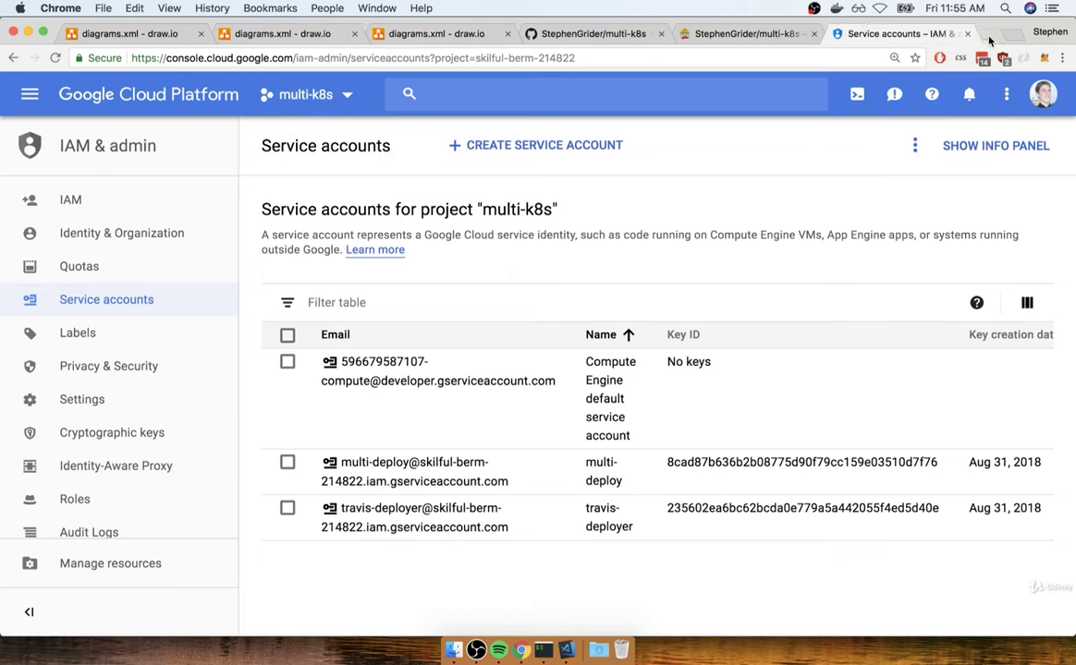
pyautogui.click(344, 92)
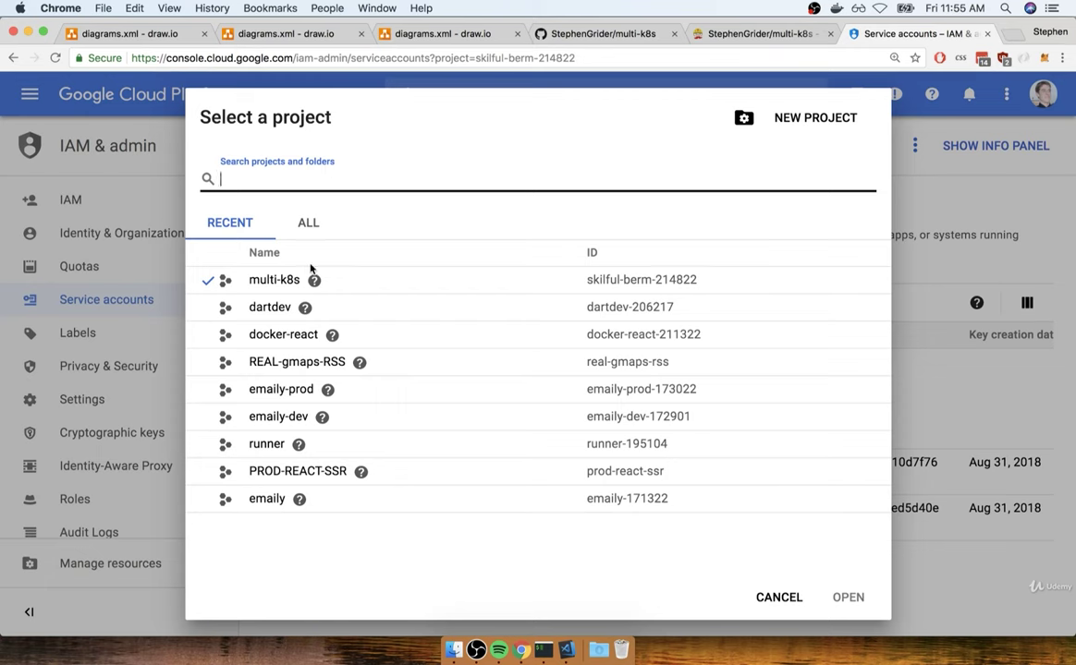
pyautogui.click(771, 598)
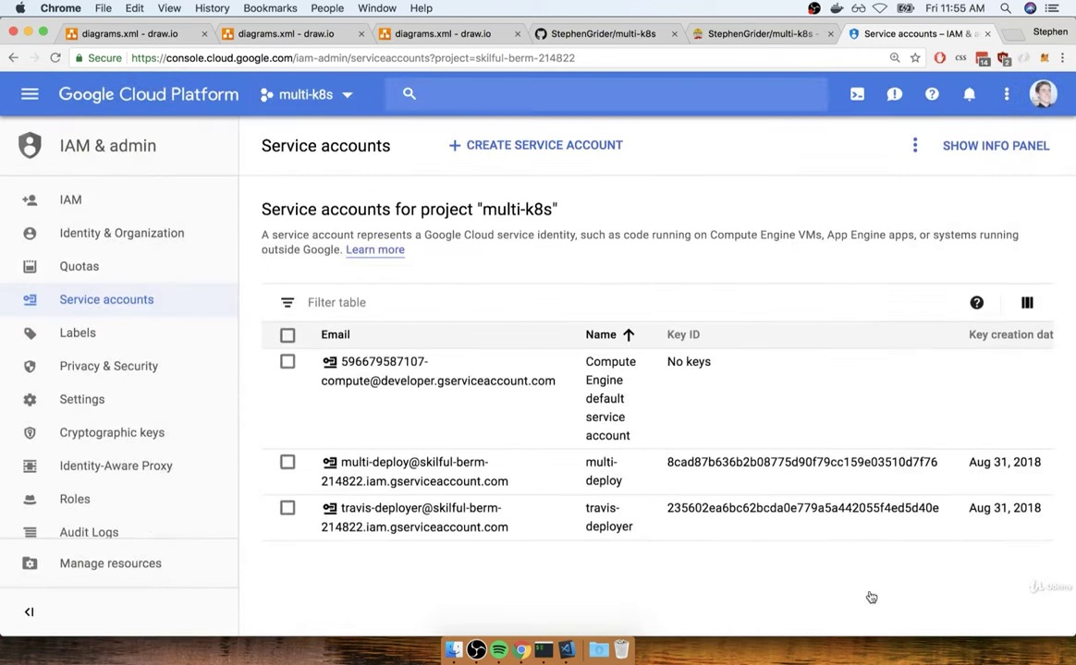
pyautogui.click(572, 649)
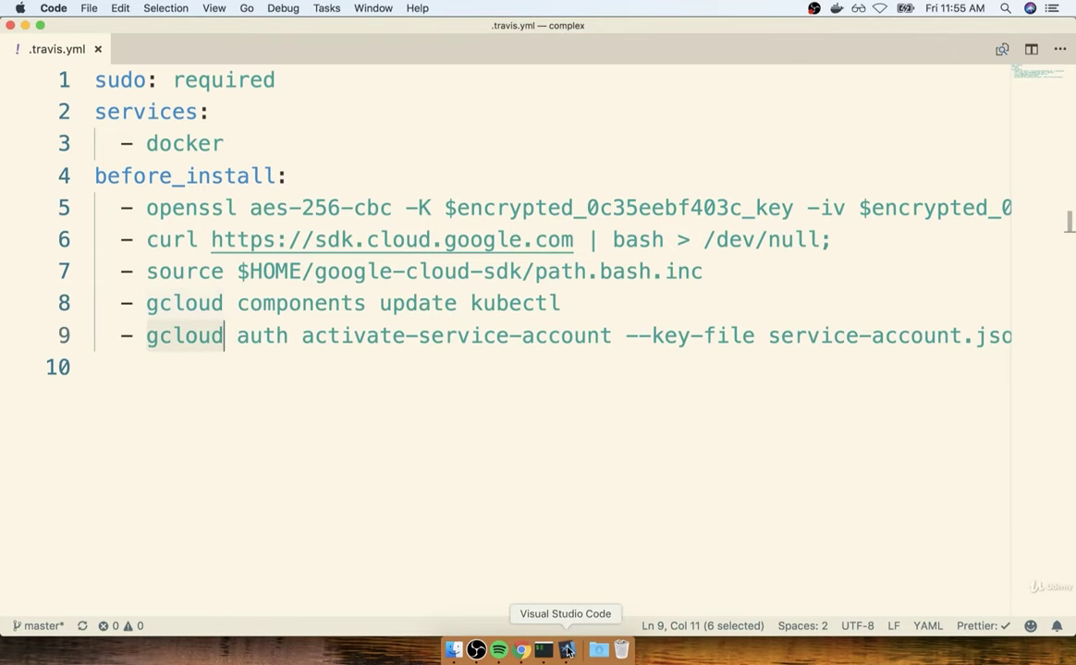
# - Start line 10 with '- gcloud config set project' and switch to the Cloud console
pyautogui.click(238, 378)
pyautogui.write('- ')
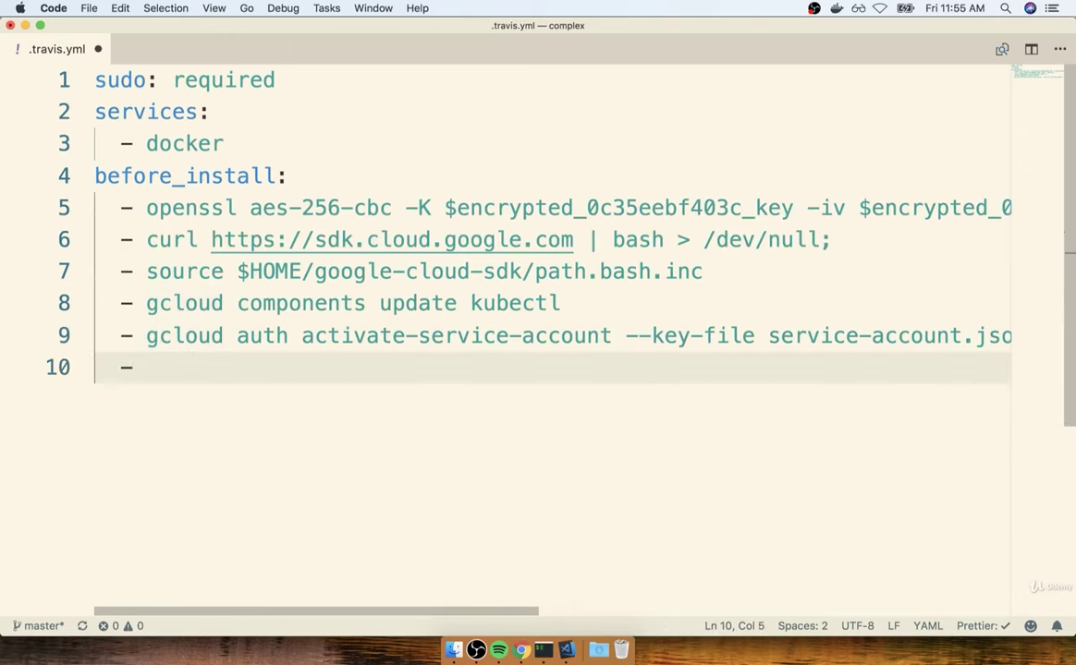
pyautogui.write('gcloud config')
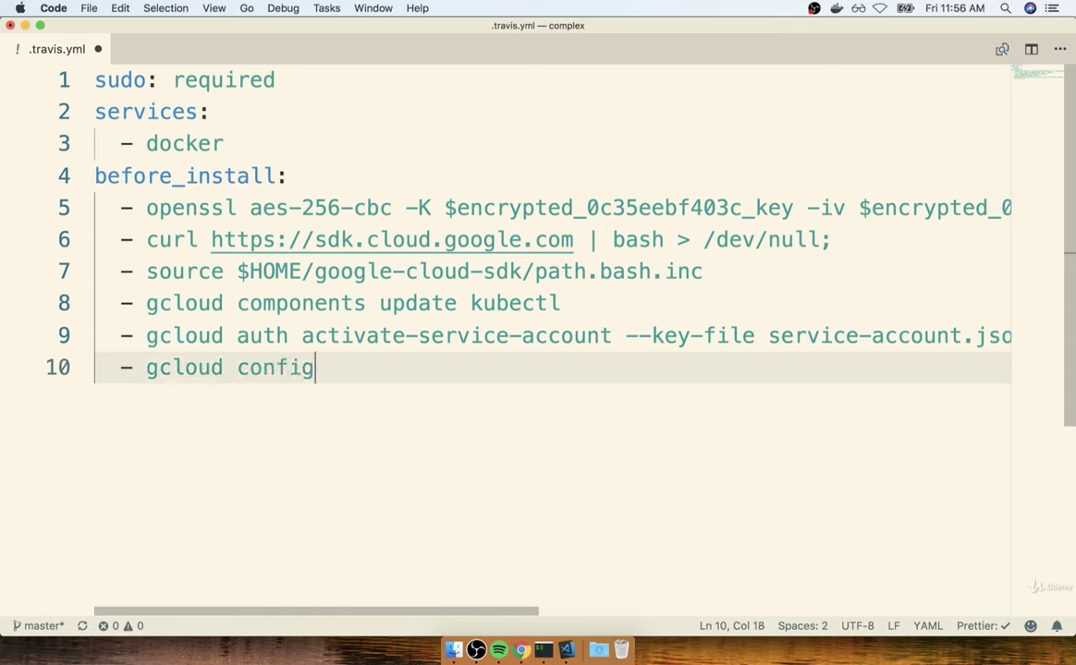
pyautogui.write(' set project')
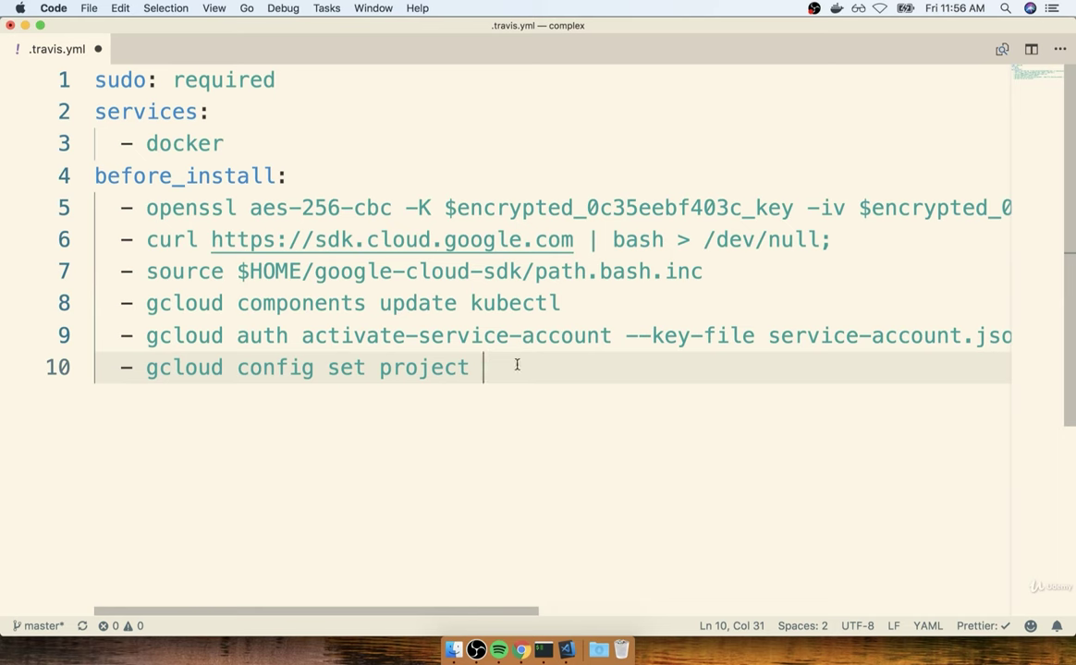
pyautogui.press('super+Tab')
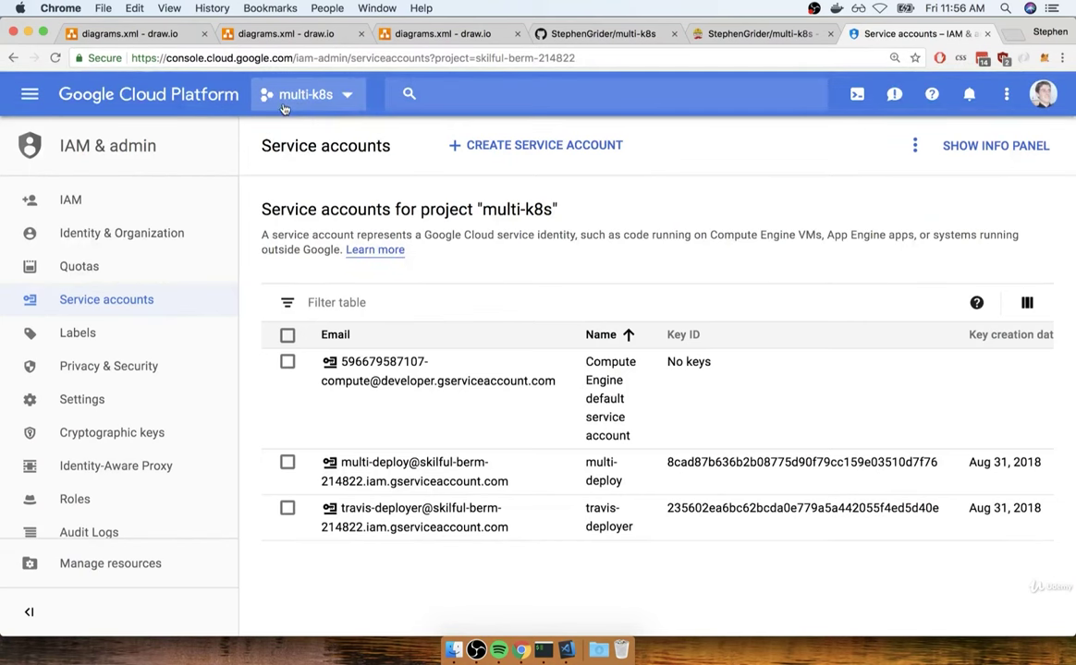
# - Copy the multi-k8s project ID skilful-berm-214822 from the project list and return to the editor
pyautogui.click(333, 98)
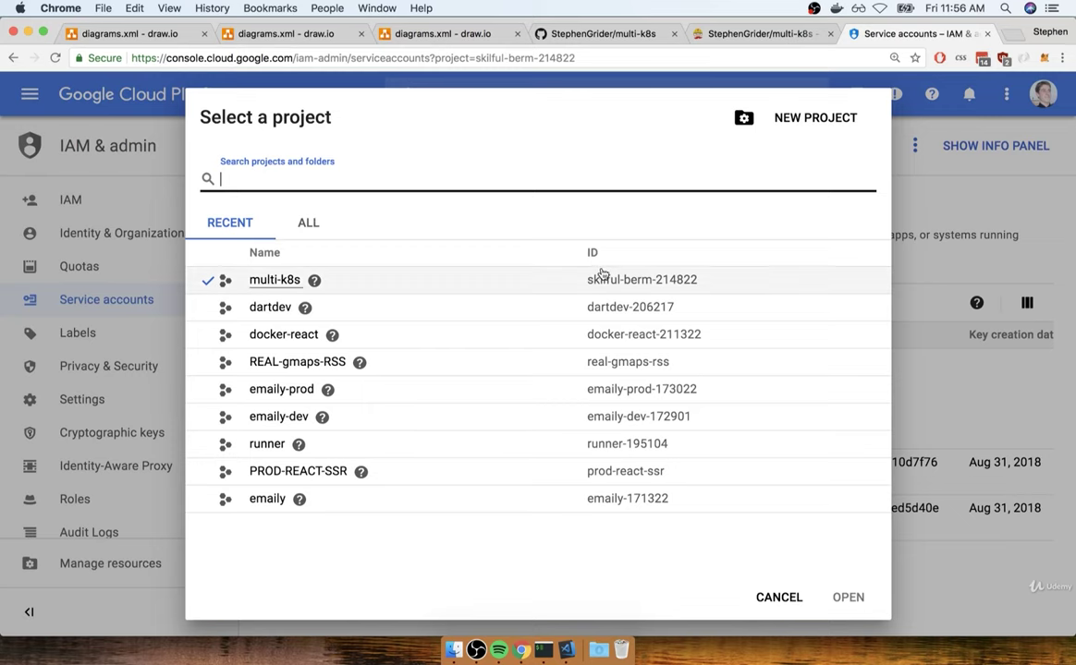
pyautogui.moveTo(589, 286); pyautogui.dragTo(697, 288)
pyautogui.press('super+c')
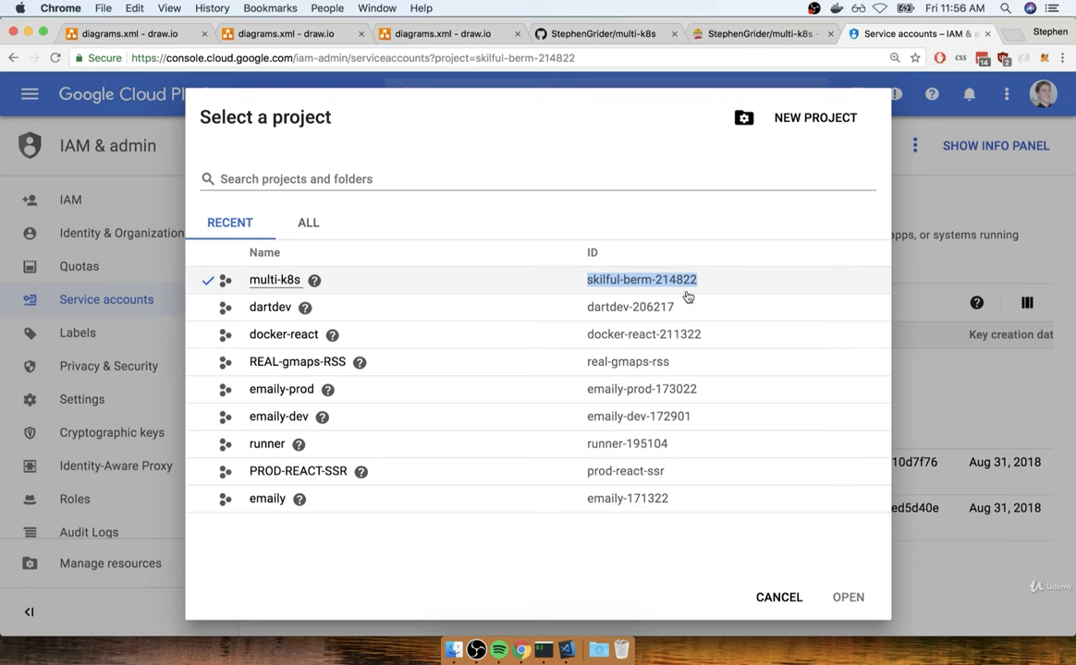
pyautogui.click(566, 649)
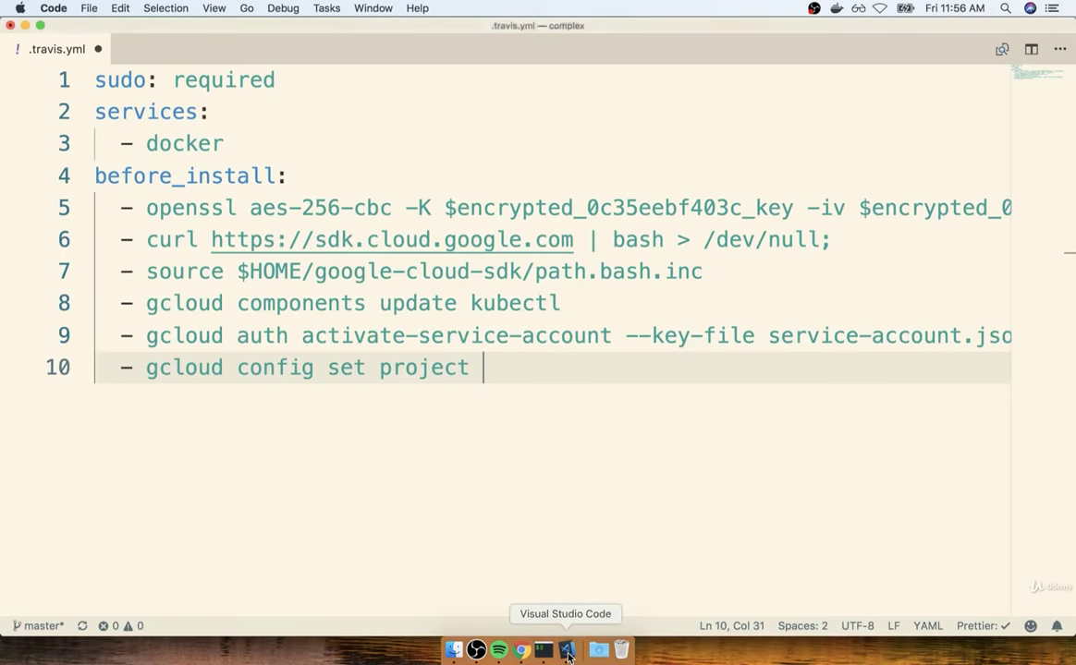
# - Complete line 10 with skilful-berm-214822, begin a new '-' item, and switch back to Chrome
pyautogui.press('super+v')
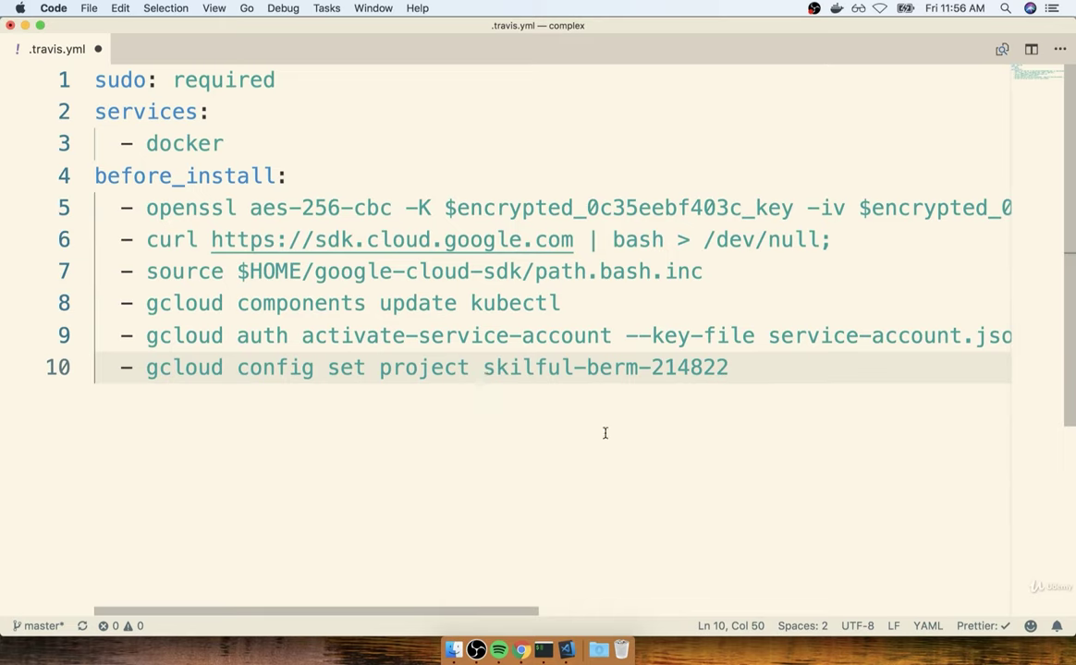
pyautogui.write('-')
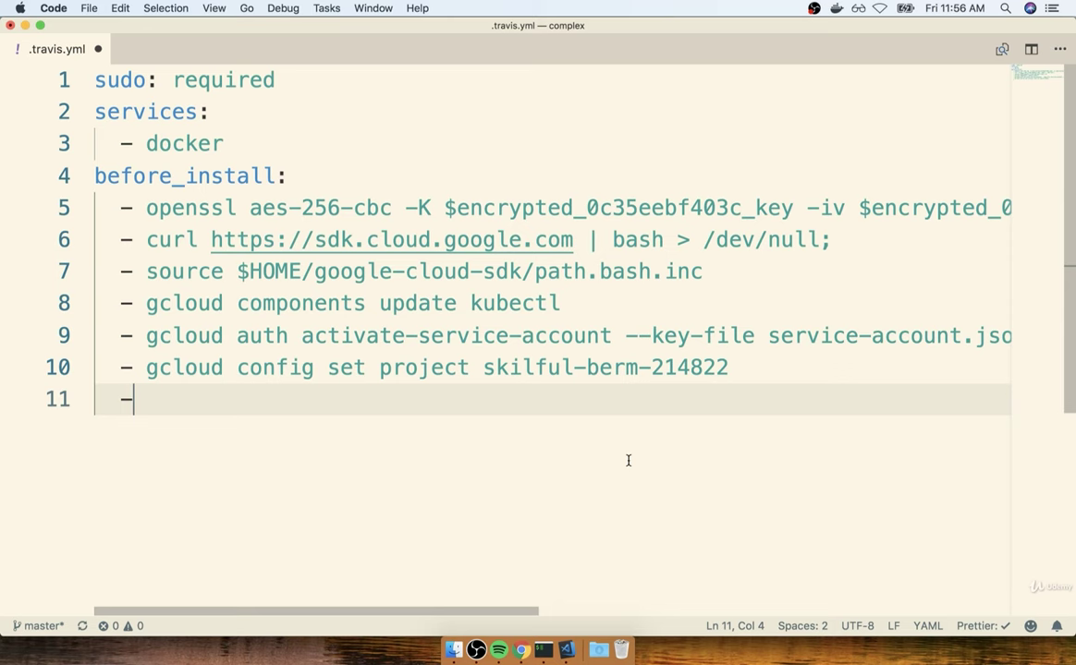
pyautogui.press('super+Tab')
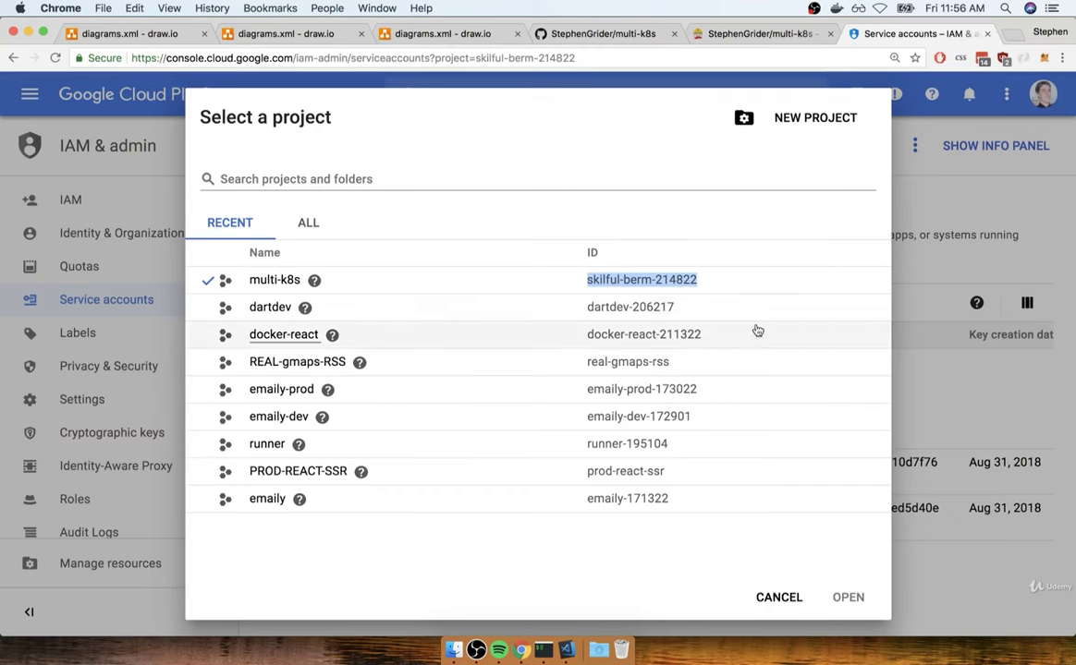
# - Go to Kubernetes Engine clusters and select multi-cluster's location us-central1-a
pyautogui.click(778, 596)
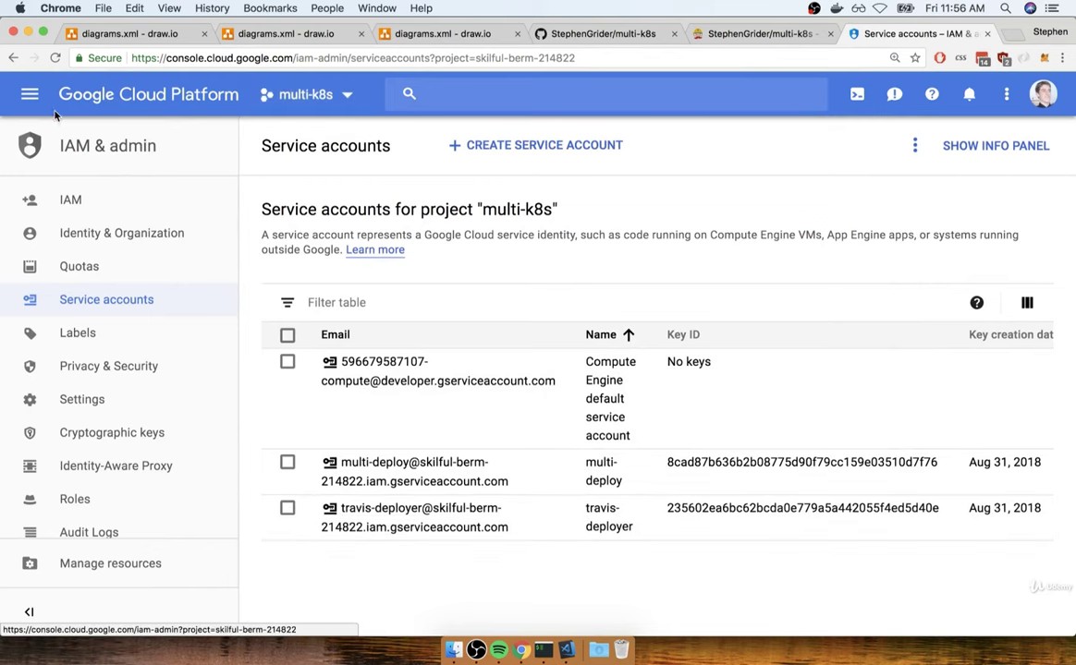
pyautogui.click(28, 93)
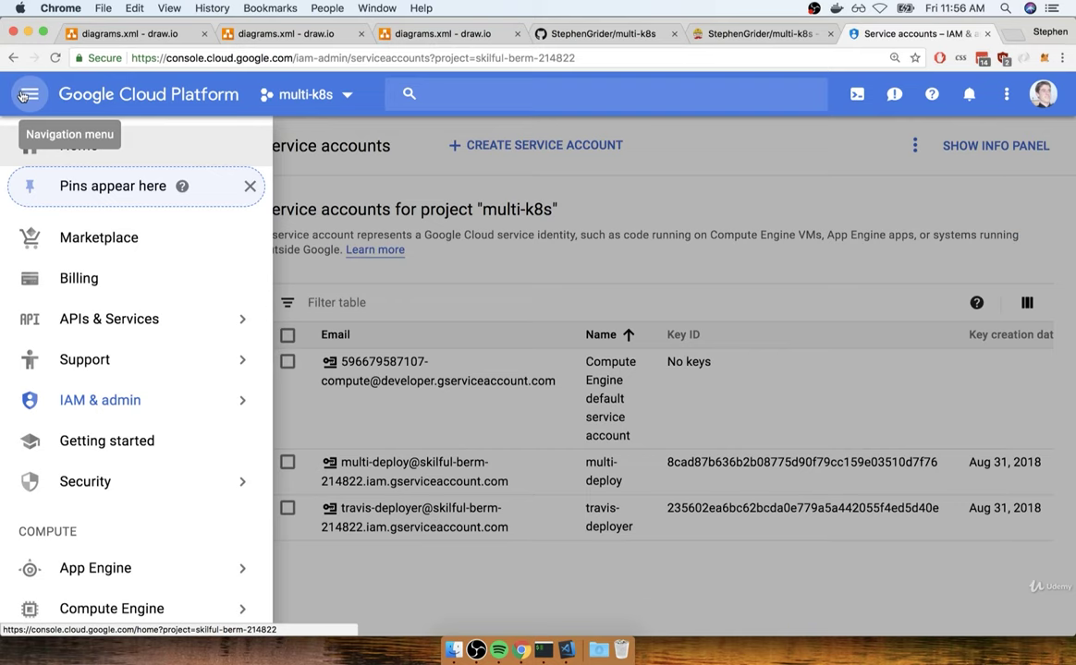
pyautogui.scroll(-3, 105, 377)
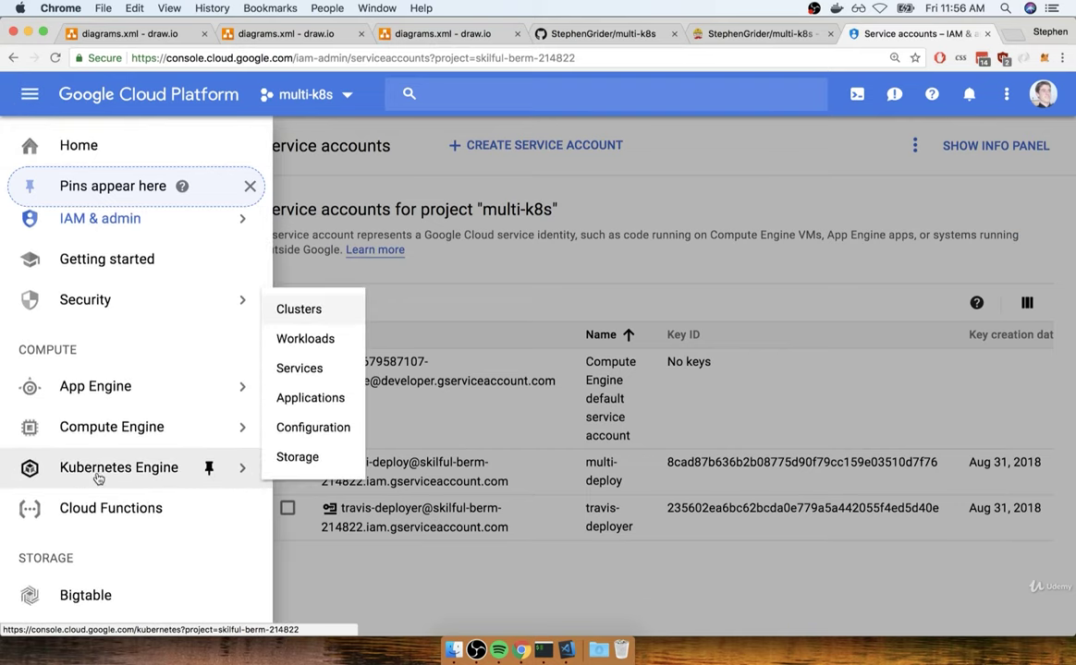
pyautogui.click(73, 474)
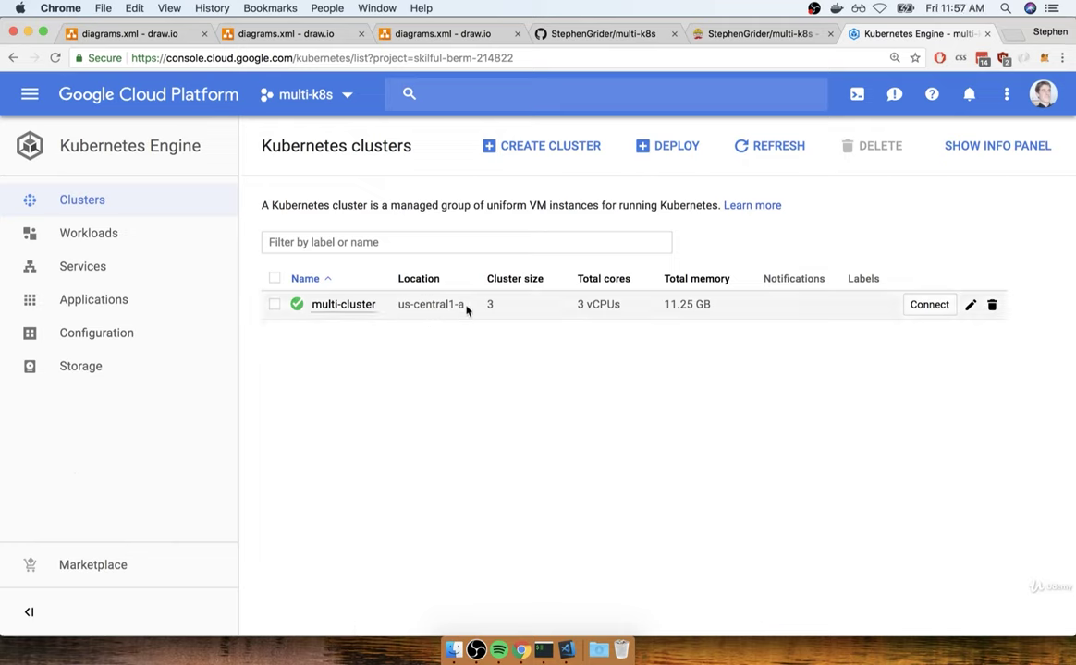
pyautogui.moveTo(467, 311); pyautogui.dragTo(400, 307)
pyautogui.press('super+c')
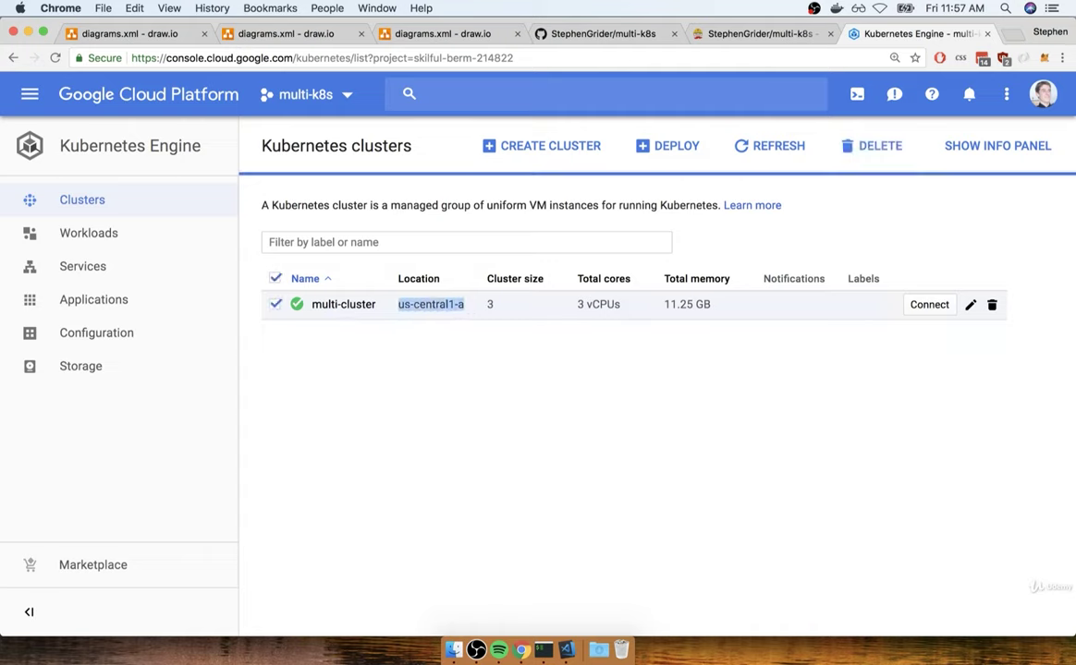
# - Return to .travis.yml and type 'gcloud config set compute/zone' on the new item
pyautogui.press('super+Tab')
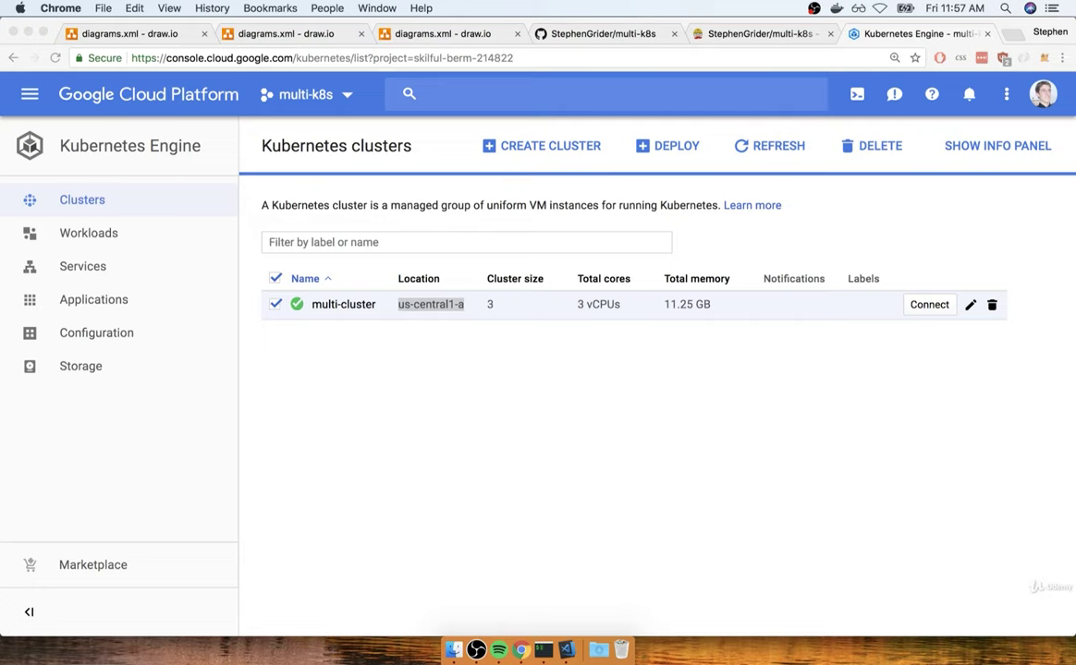
pyautogui.press('super+Tab')
pyautogui.click(501, 296)
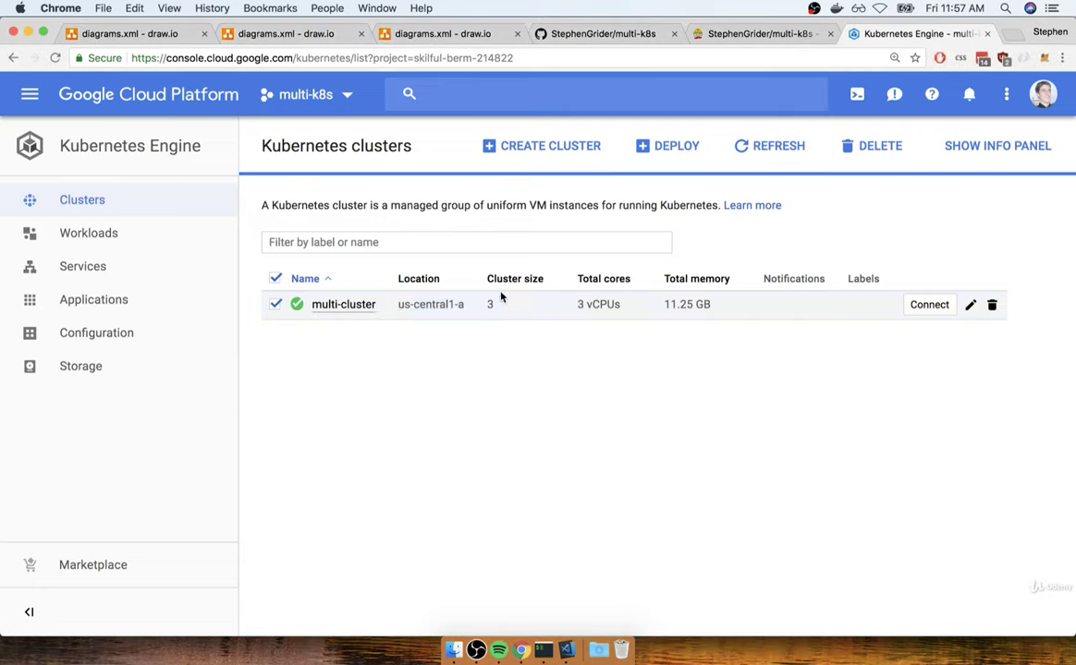
pyautogui.click(566, 650)
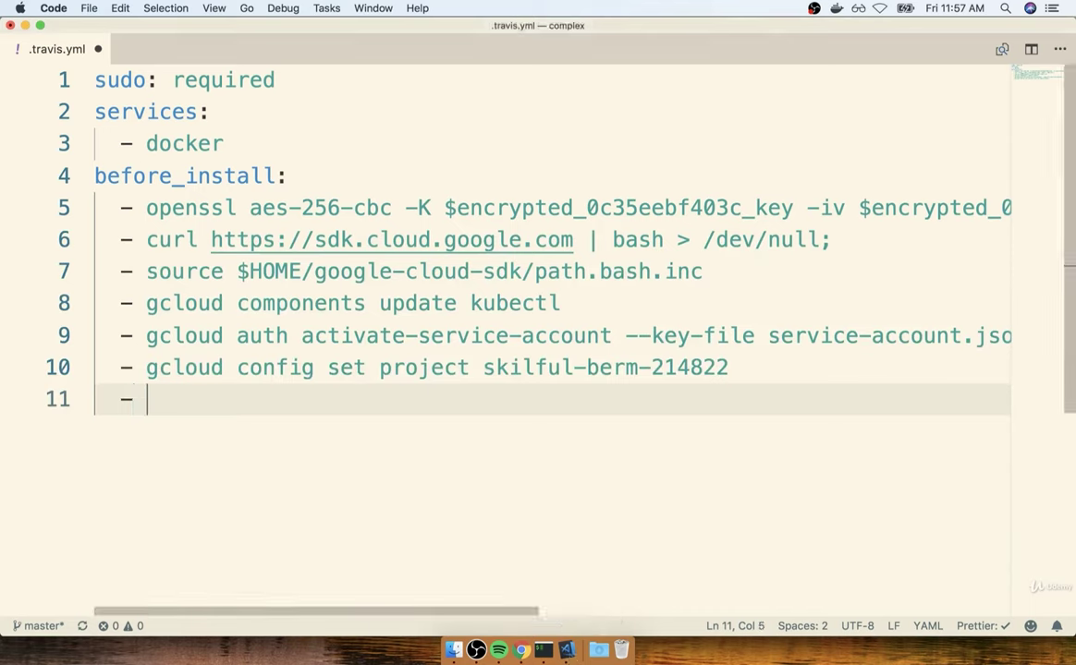
pyautogui.write('gcloud con')
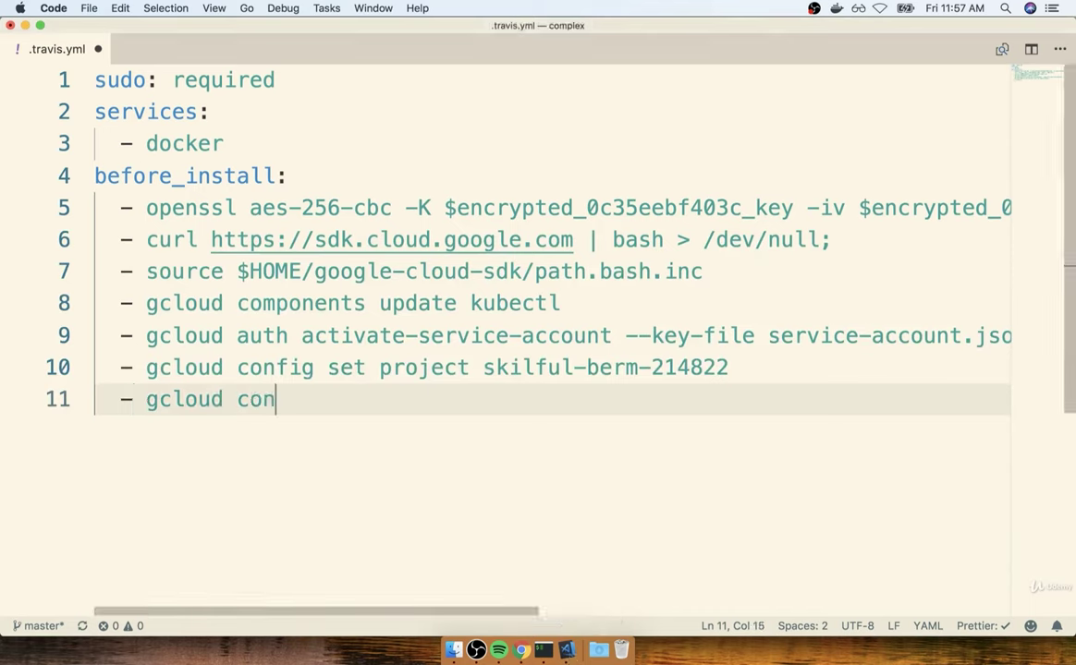
pyautogui.write('fig set compute')
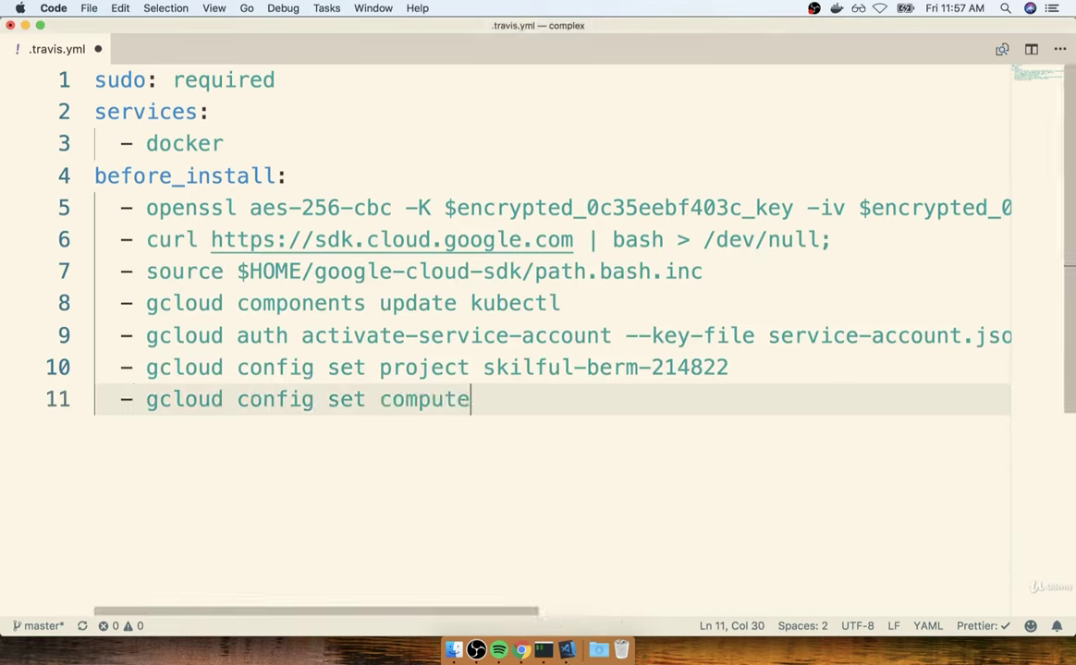
pyautogui.write('/zone')
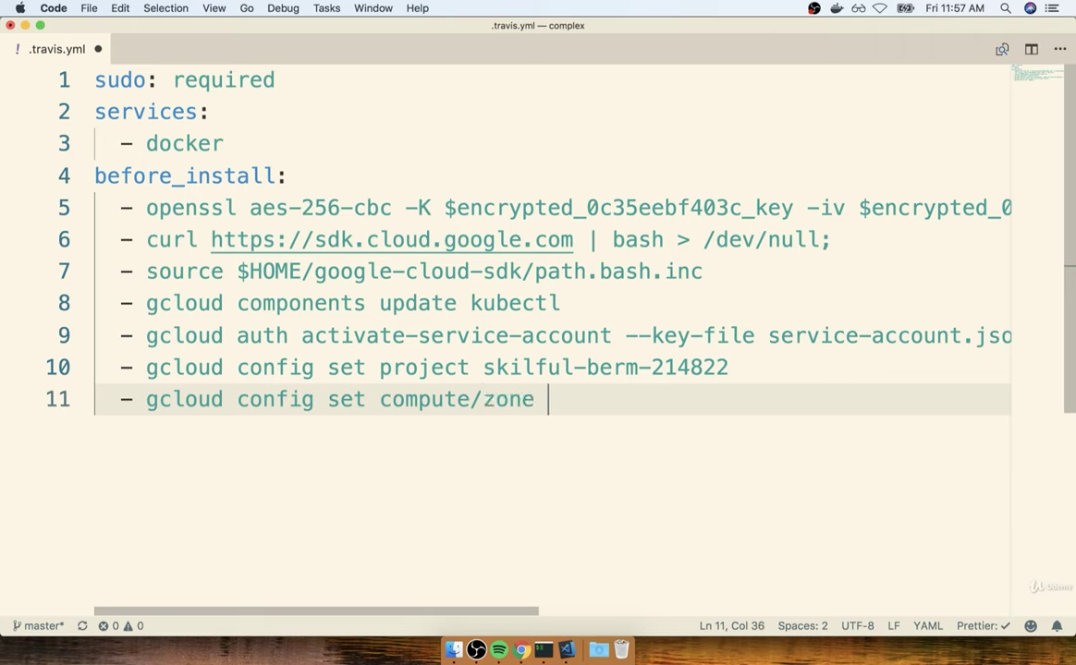
# - Finish the line as 'gcloud config set compute/zone us-central1-a' and start a new line
pyautogui.press('super+v')
pyautogui.press('BackSpace')
pyautogui.press('BackSpace')
pyautogui.press('BackSpace')
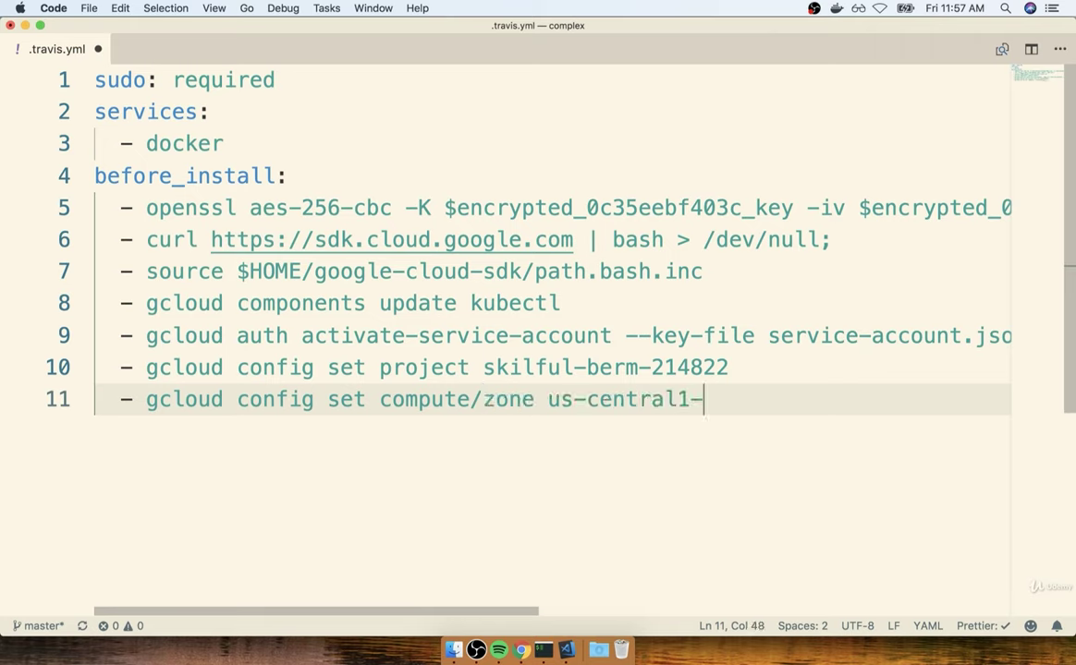
pyautogui.write('a')
pyautogui.press('Return')
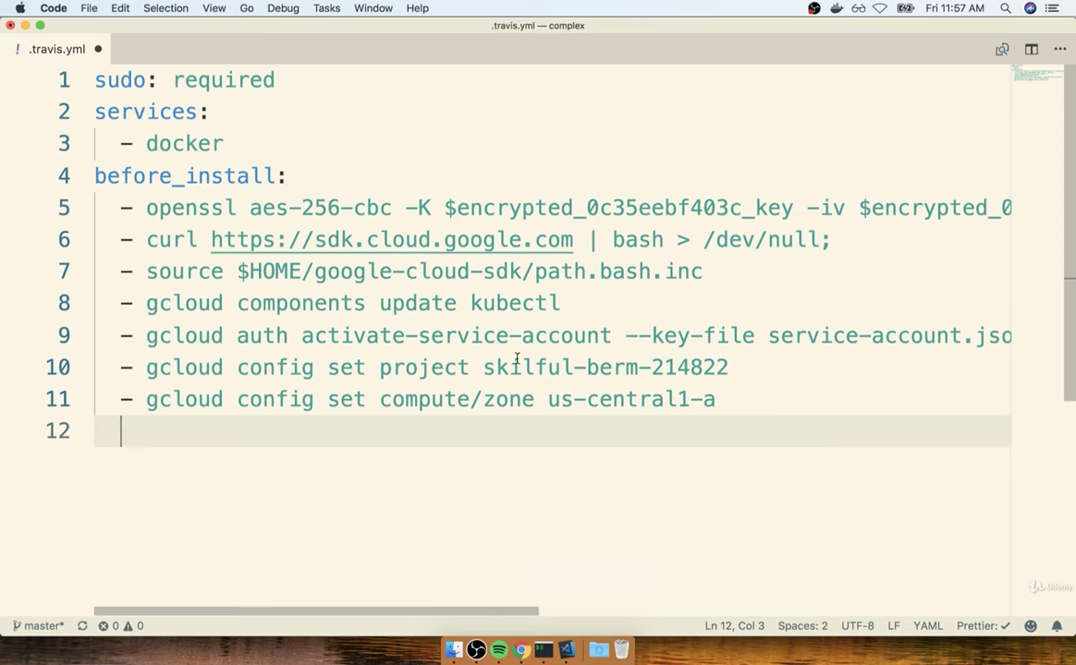
# - Write line 12 as '- gcloud container clusters get-credentials multi-cluster'
pyautogui.press('super+Tab')
pyautogui.click(464, 415)
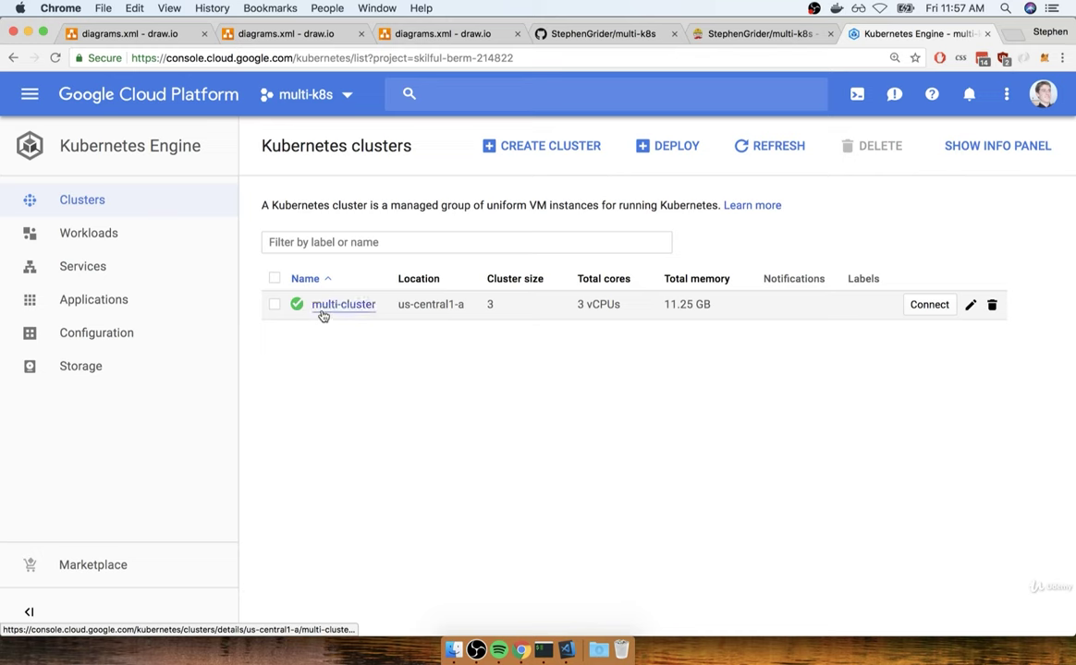
pyautogui.press('super+Tab')
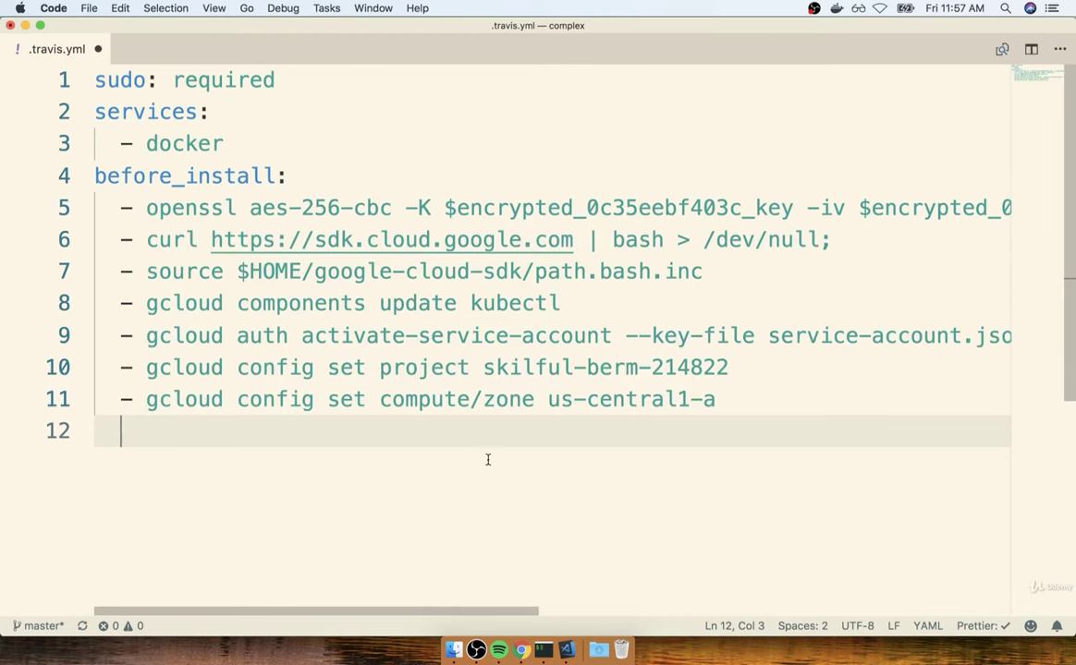
pyautogui.write('- gcloud container')
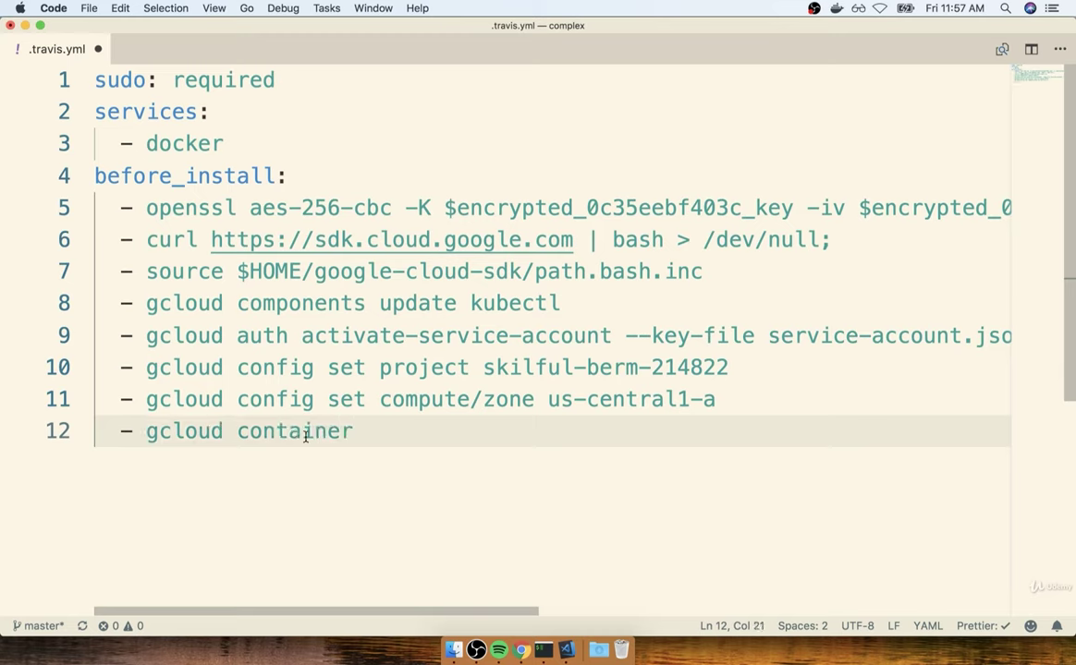
pyautogui.doubleClick(304, 430)
pyautogui.doubleClick(292, 399)
pyautogui.doubleClick(308, 430)
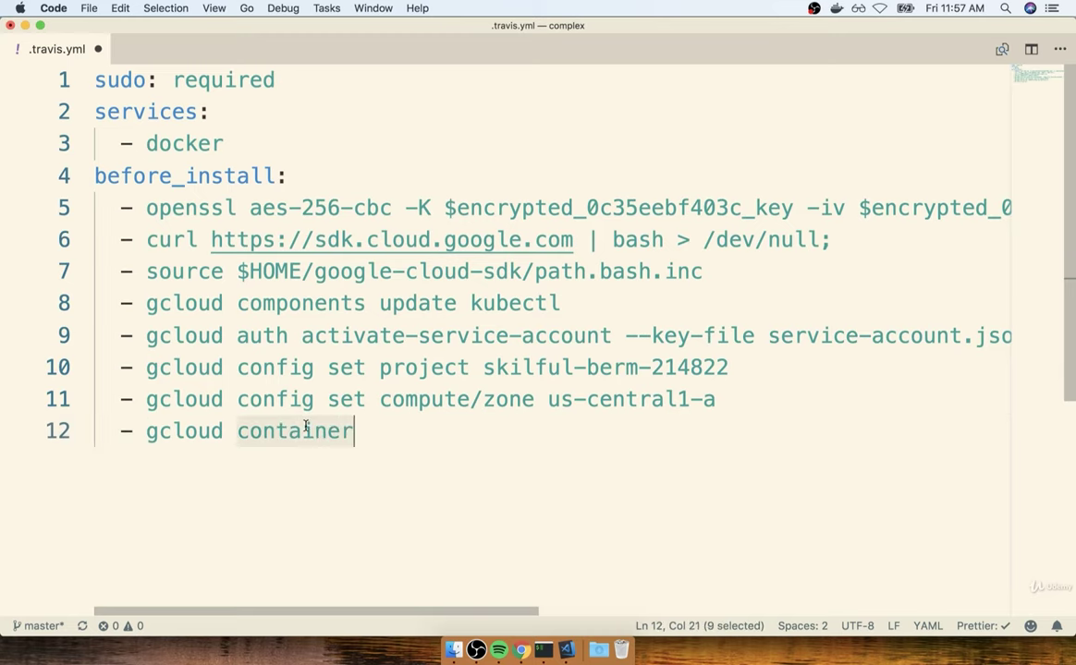
pyautogui.click(421, 437)
pyautogui.write('clusters ')
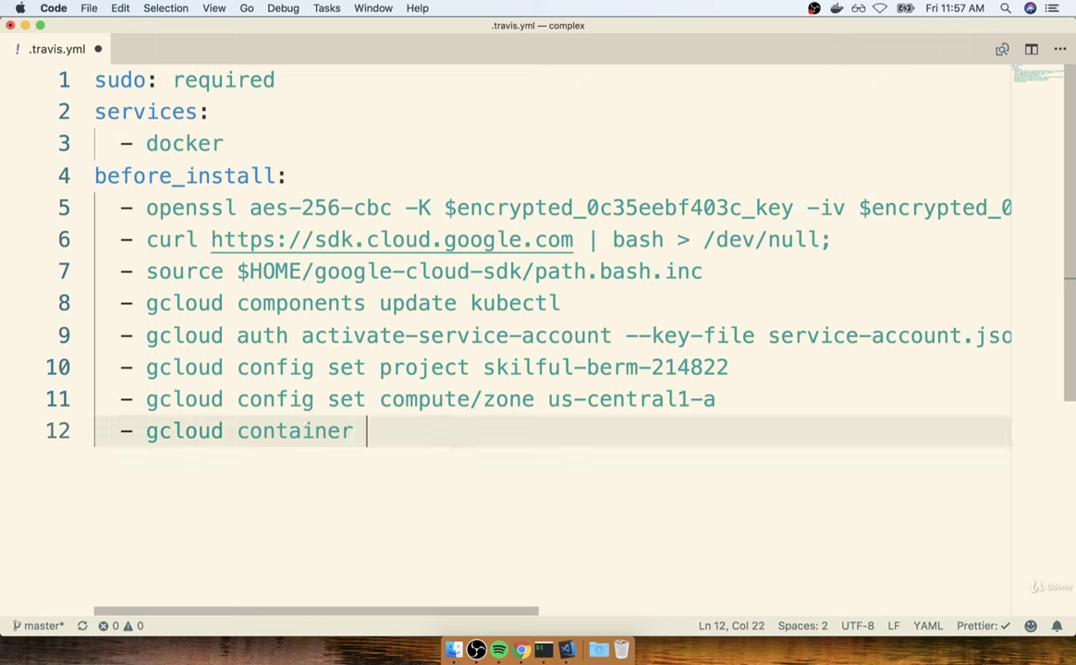
pyautogui.write('get-credentials')
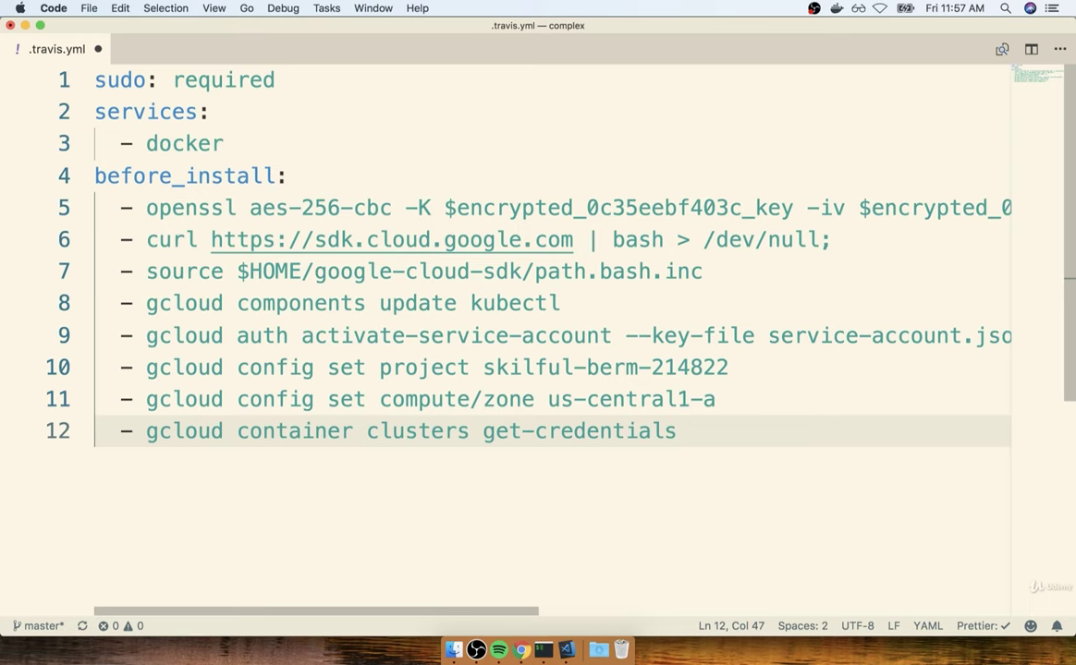
pyautogui.press('super+v')
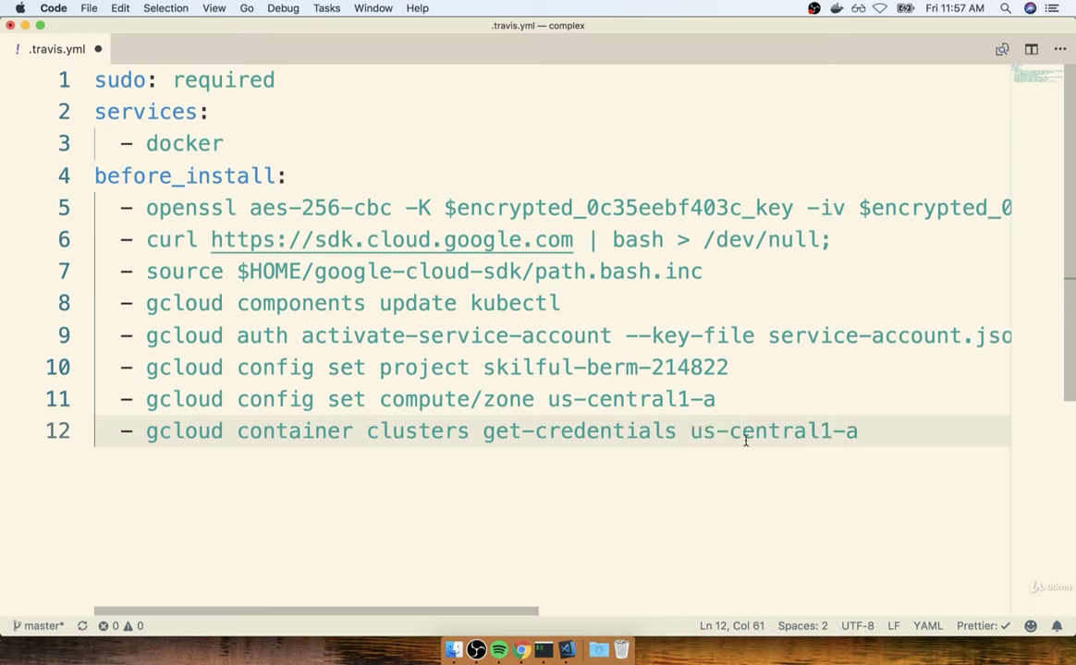
pyautogui.press('super+z')
pyautogui.press('super+Tab')
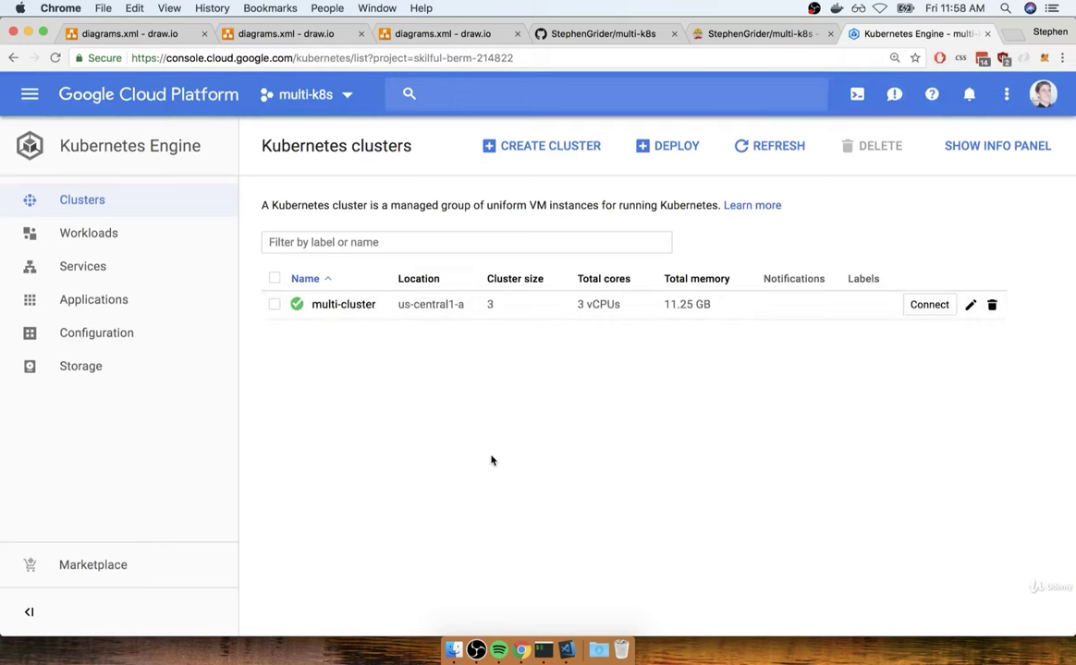
pyautogui.press('super+Tab')
pyautogui.write('multi-cluster')
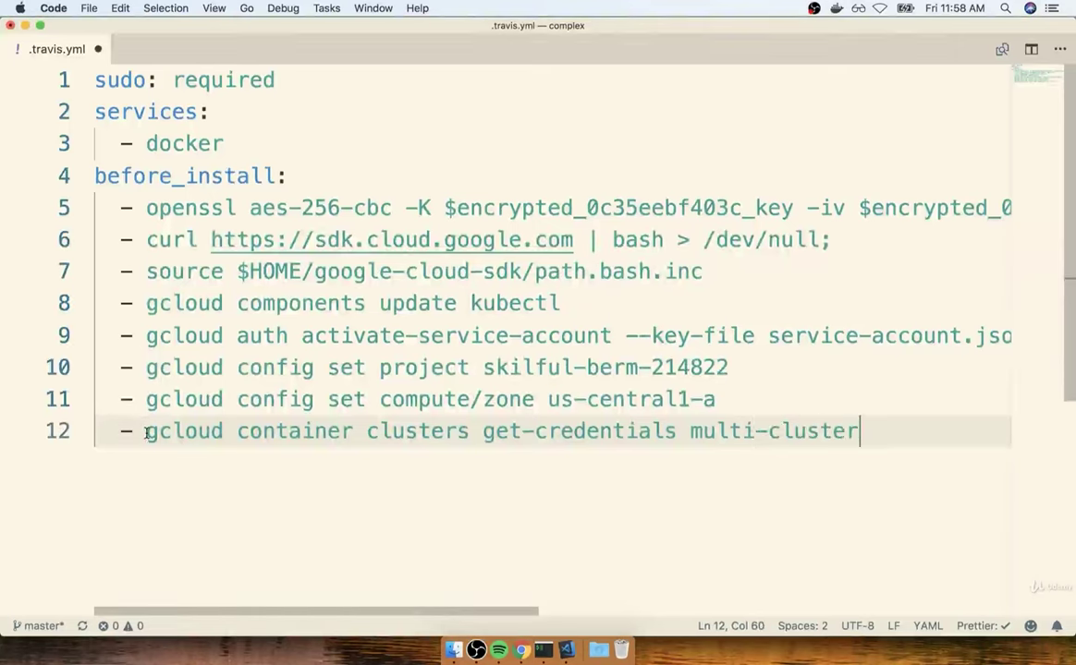
# - Add an empty line 13, save .travis.yml, and review the gcloud, kubectl and openssl lines
pyautogui.moveTo(147, 432); pyautogui.dragTo(210, 432)
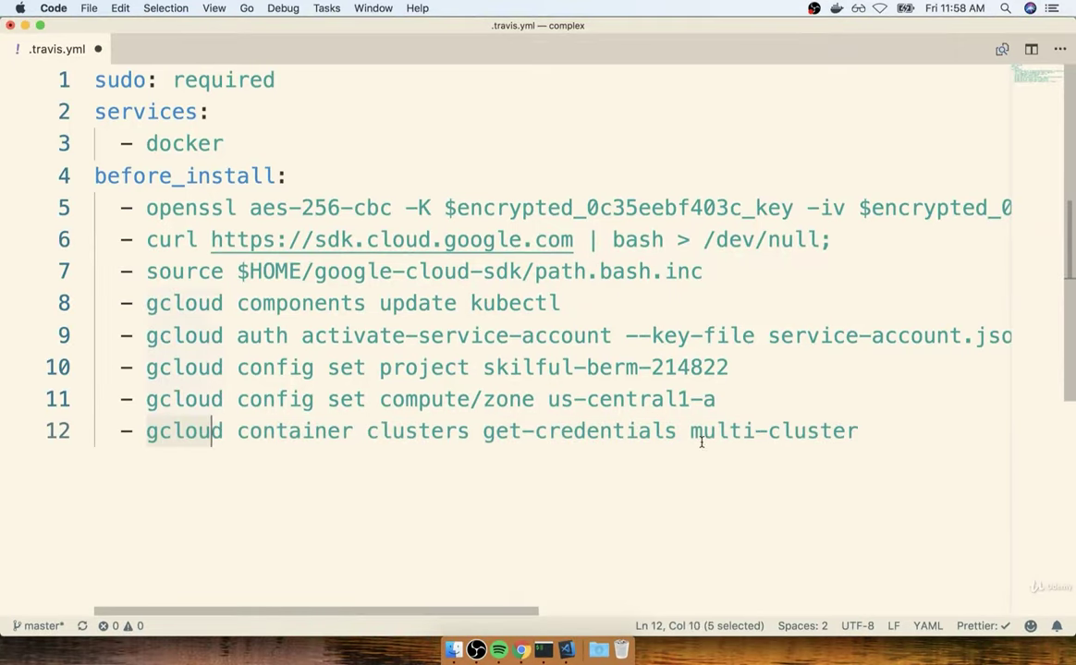
pyautogui.moveTo(690, 431); pyautogui.dragTo(958, 430)
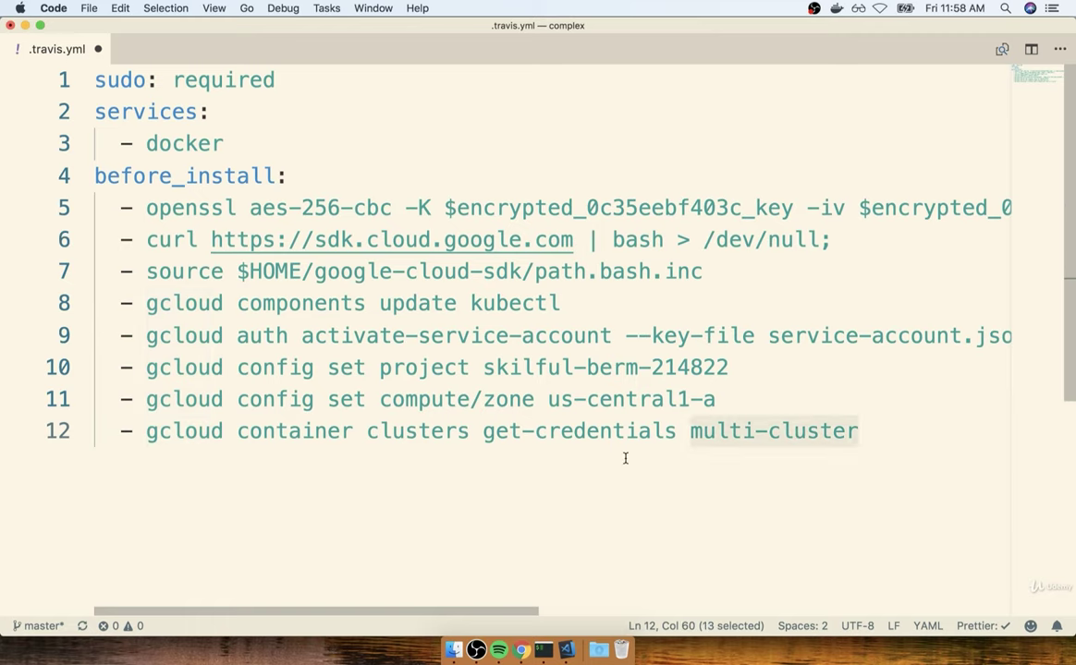
pyautogui.click(876, 451)
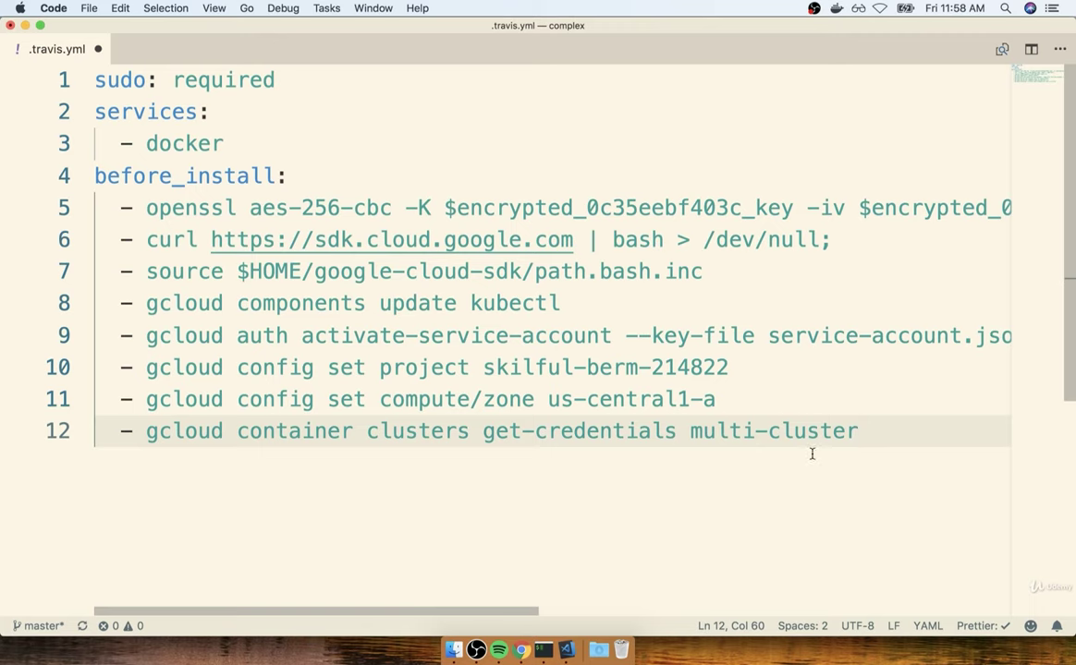
pyautogui.press('Return')
pyautogui.press('super+s')
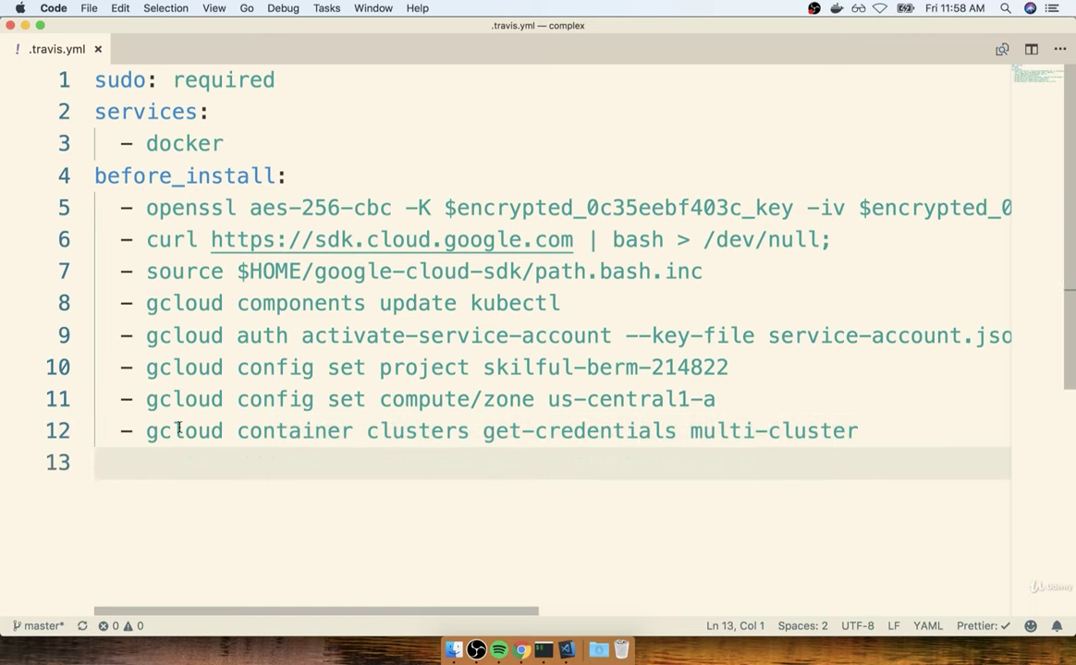
pyautogui.doubleClick(180, 431)
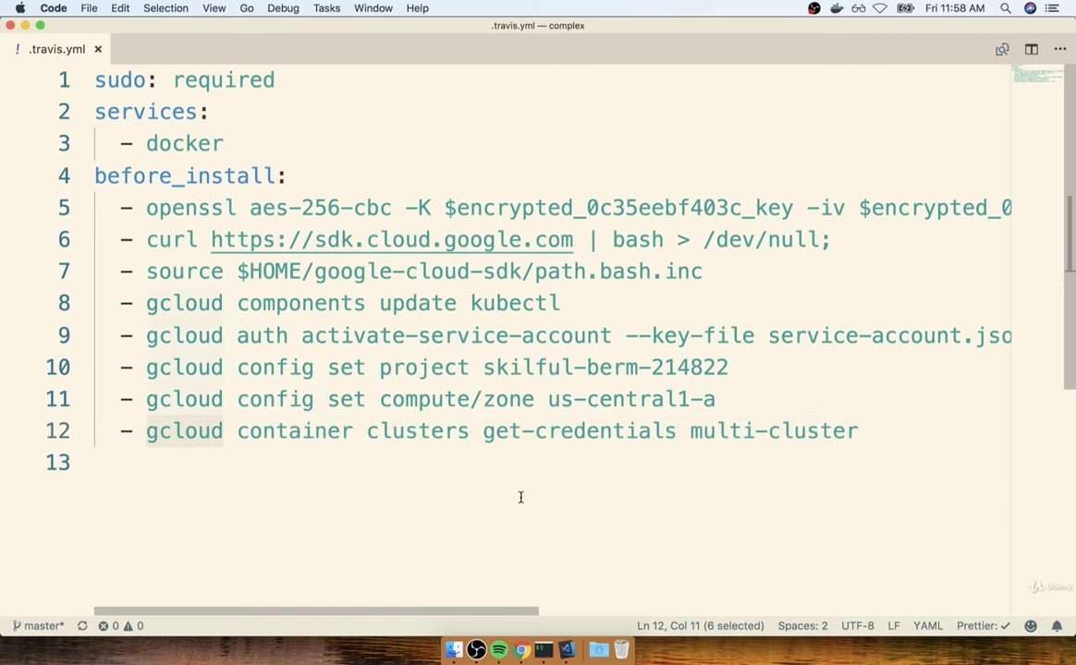
pyautogui.doubleClick(514, 305)
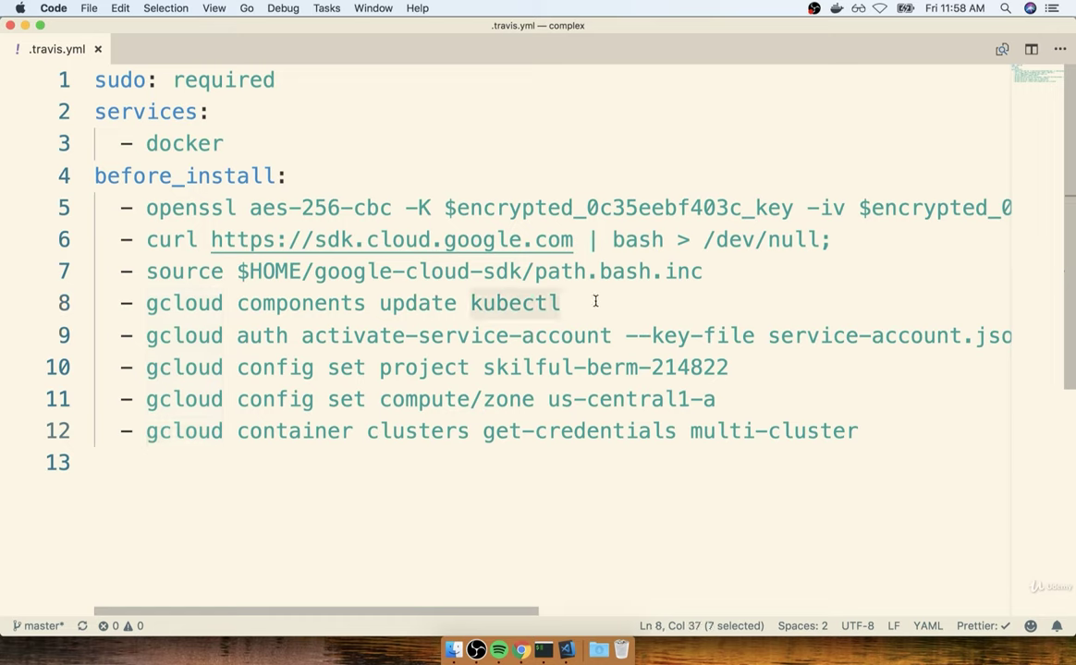
pyautogui.click(509, 211)
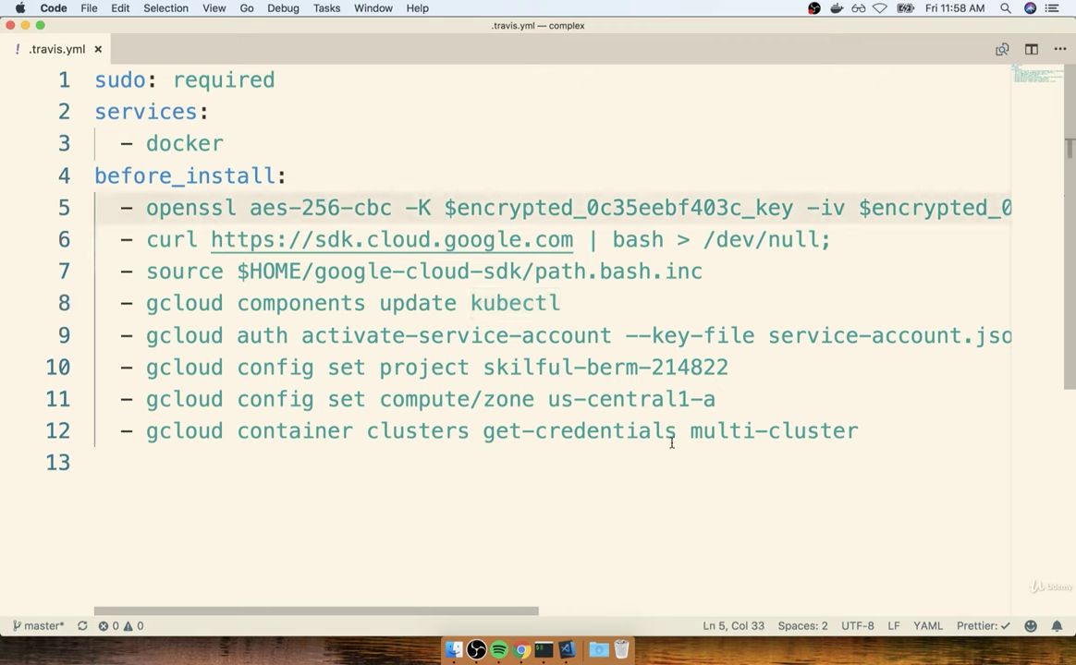
pyautogui.click(702, 442)
# - Open the draw.io Travis diagram and look at the Login to Docker CLI, build test and Run tests steps
pyautogui.click(521, 650)
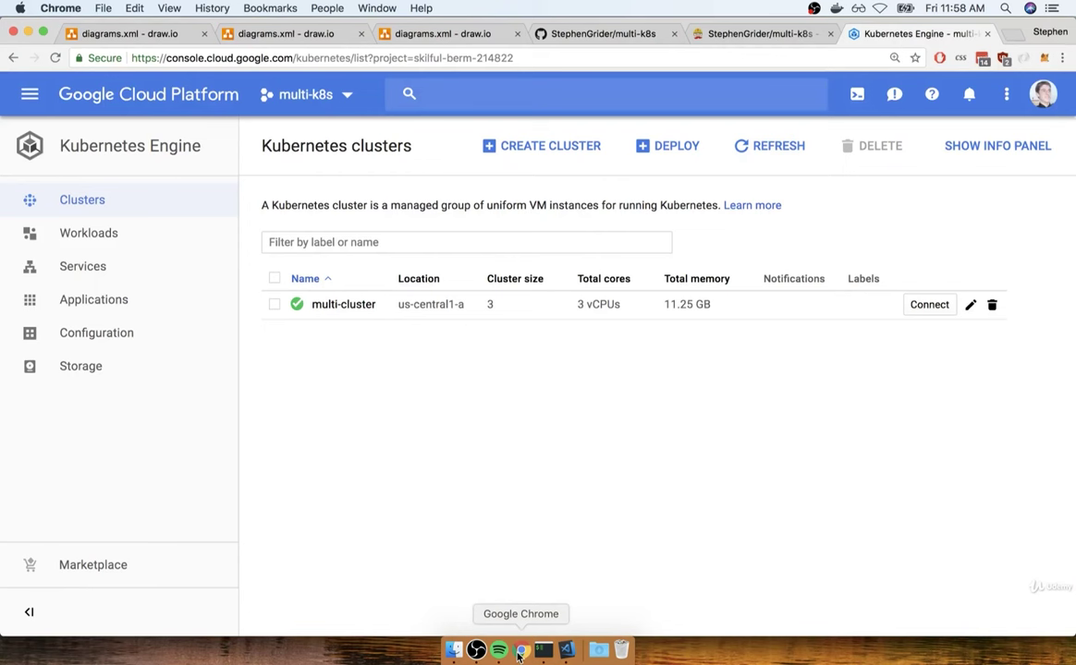
pyautogui.click(465, 36)
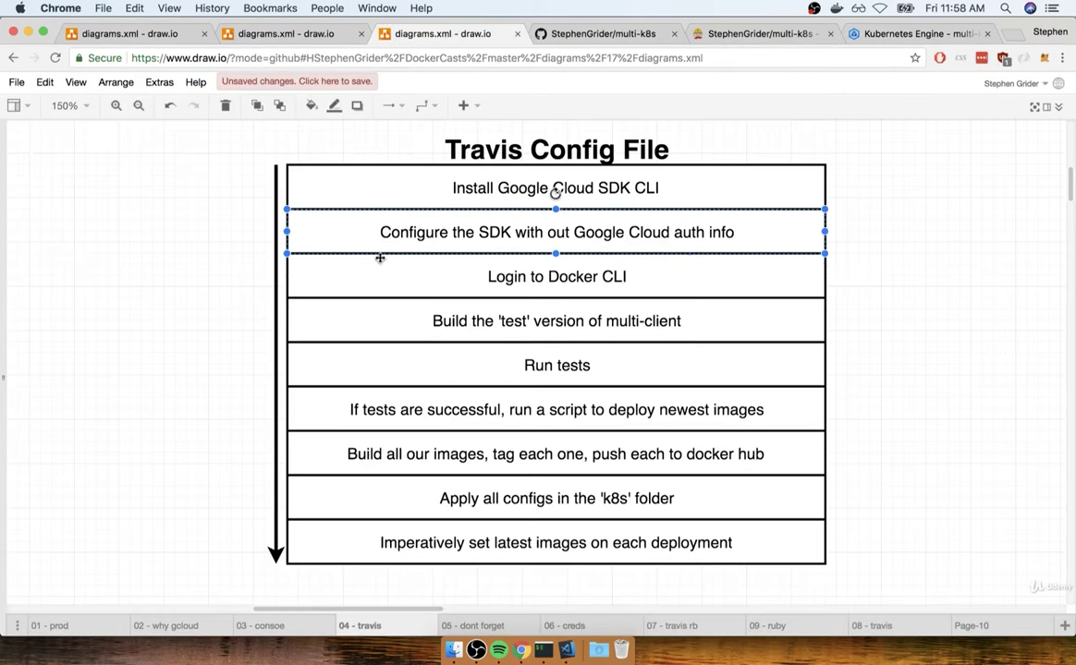
pyautogui.click(878, 319)
pyautogui.click(712, 285)
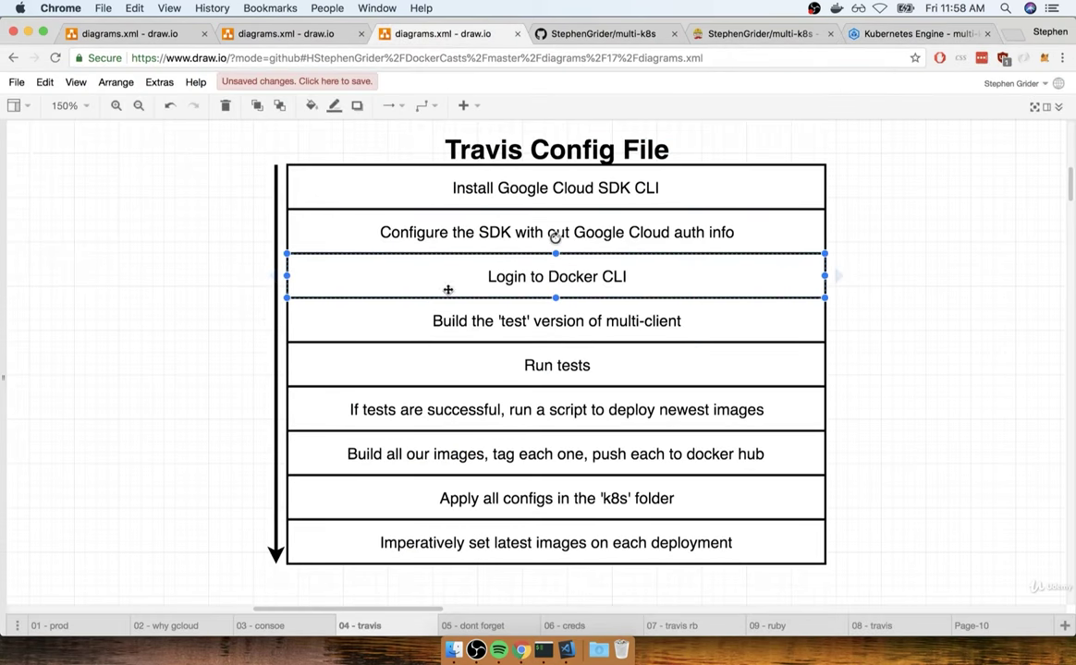
pyautogui.click(475, 334)
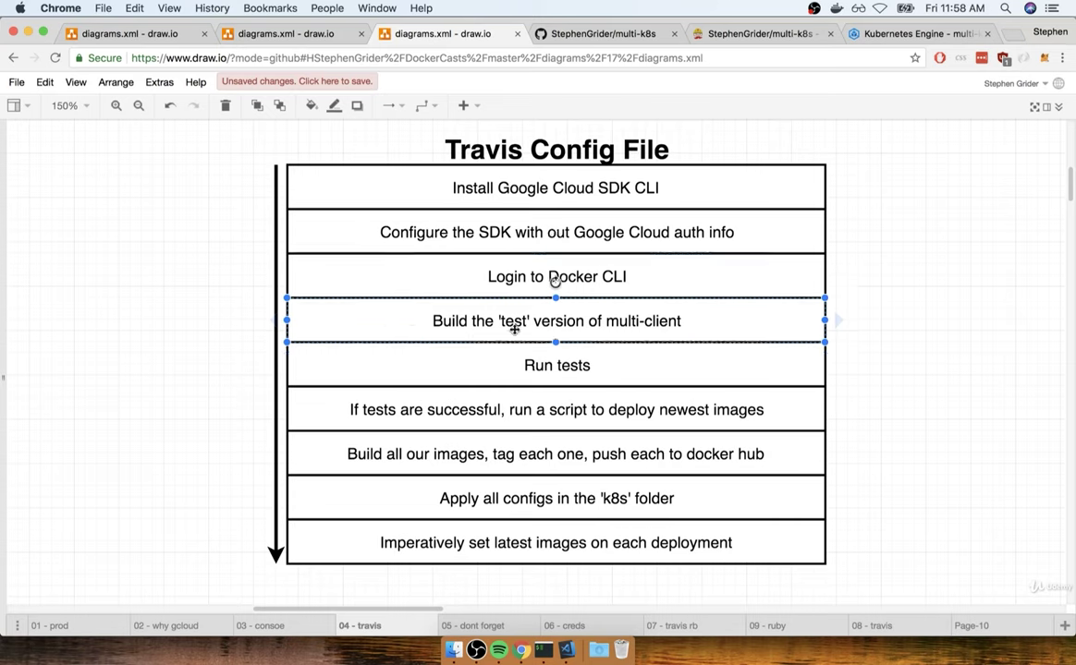
pyautogui.click(446, 363)
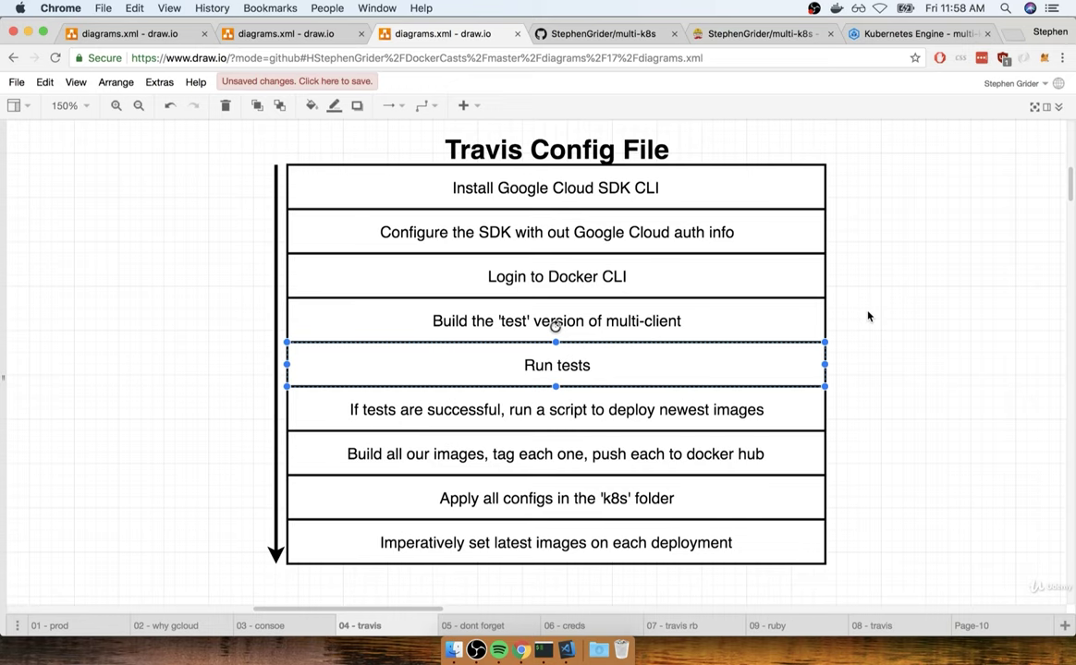
# - Reselect the Login to Docker CLI step, then return to .travis.yml
pyautogui.press('super+Tab')
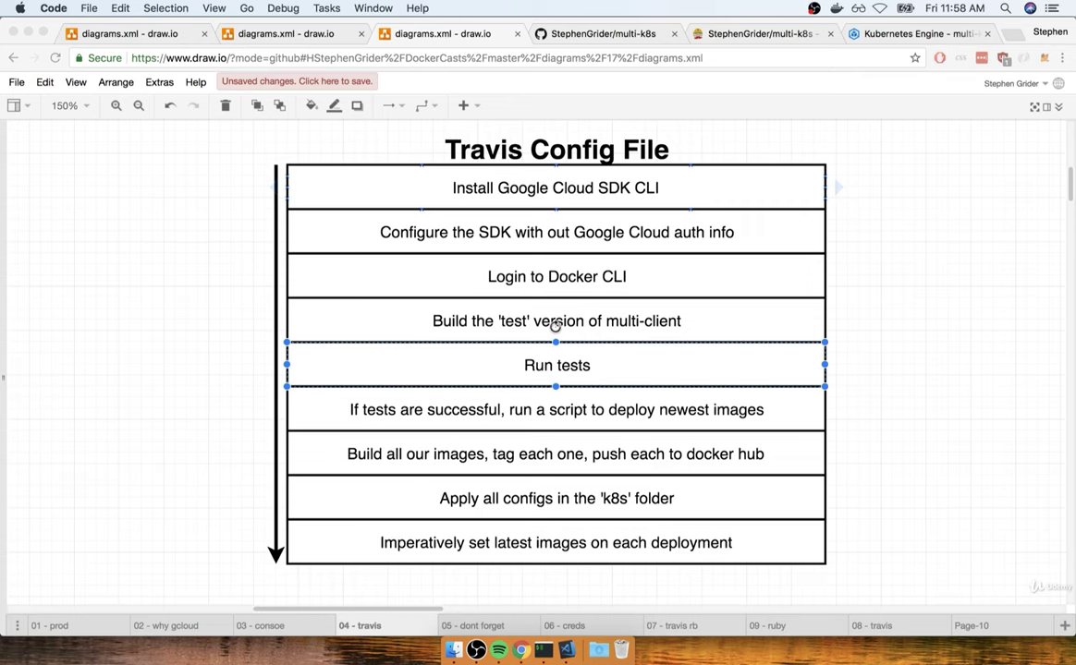
pyautogui.click(194, 280)
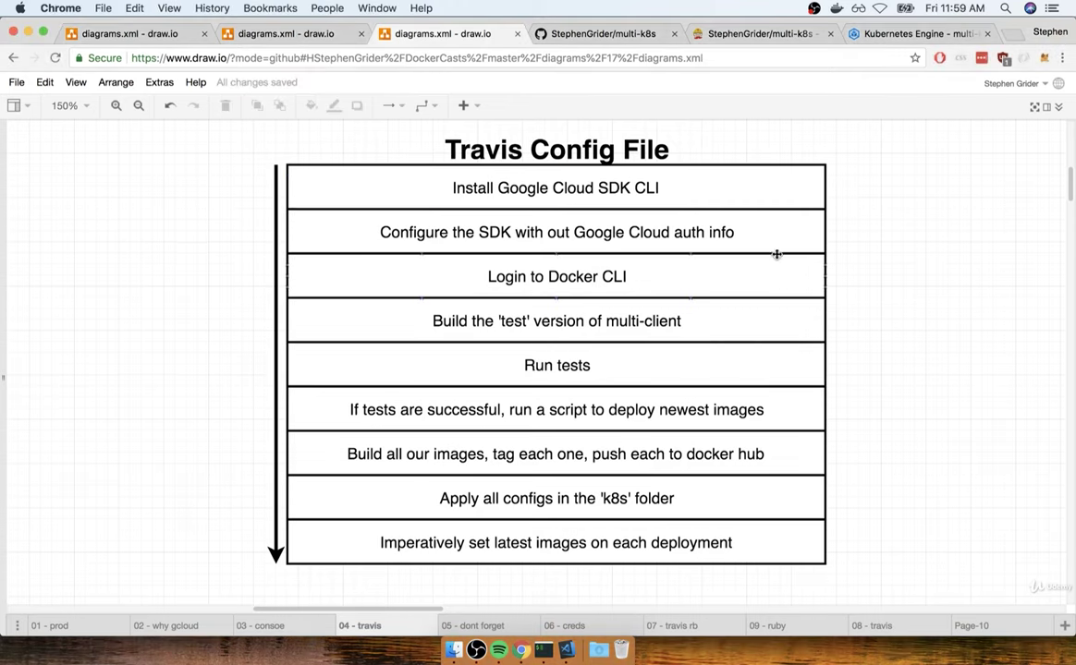
pyautogui.click(703, 277)
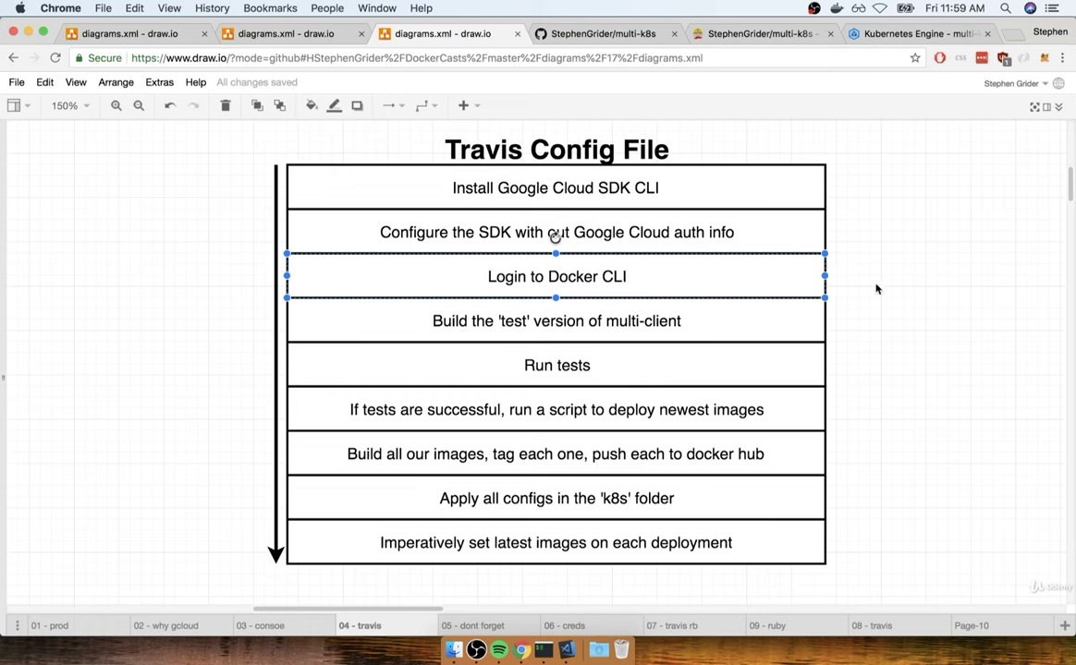
pyautogui.click(846, 360)
pyautogui.click(567, 647)
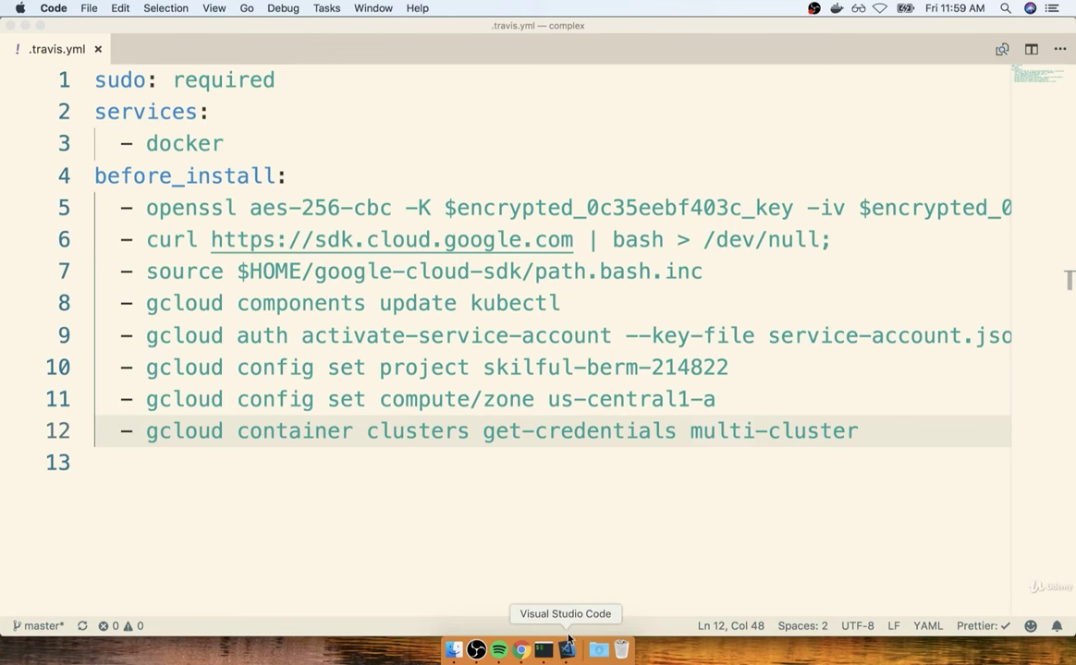
# - Add '- echo "$DOCKER_PASSSWORD" | docker login -u "$DOCKER_USERNAME" --password-stdin' after get-credentials
pyautogui.click(477, 335)
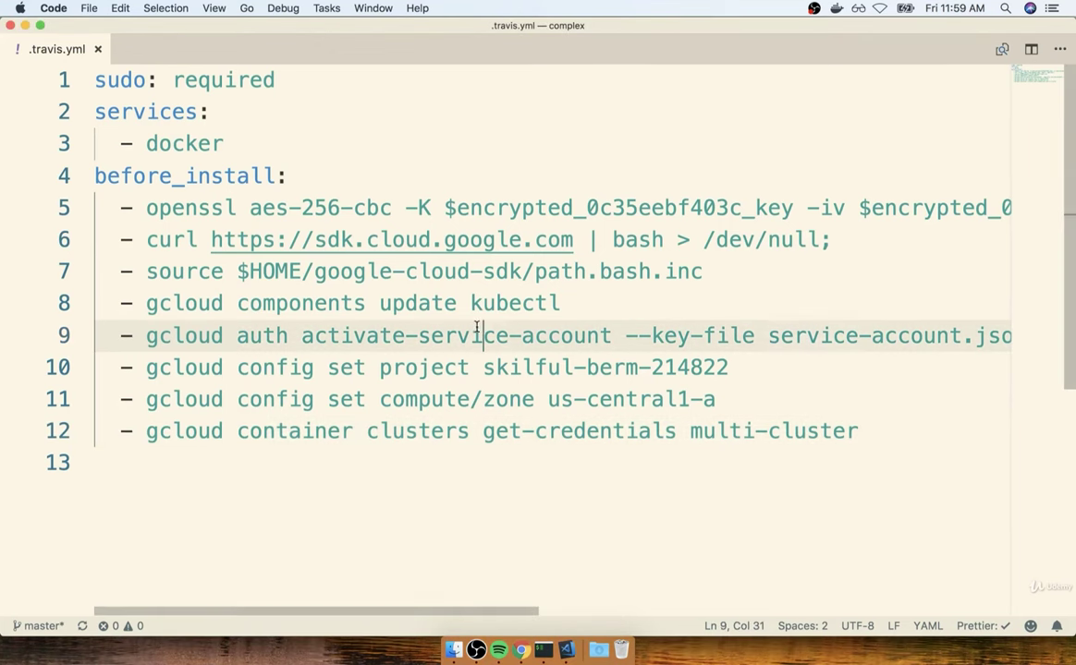
pyautogui.click(885, 435)
pyautogui.press('Return')
pyautogui.write('- ')
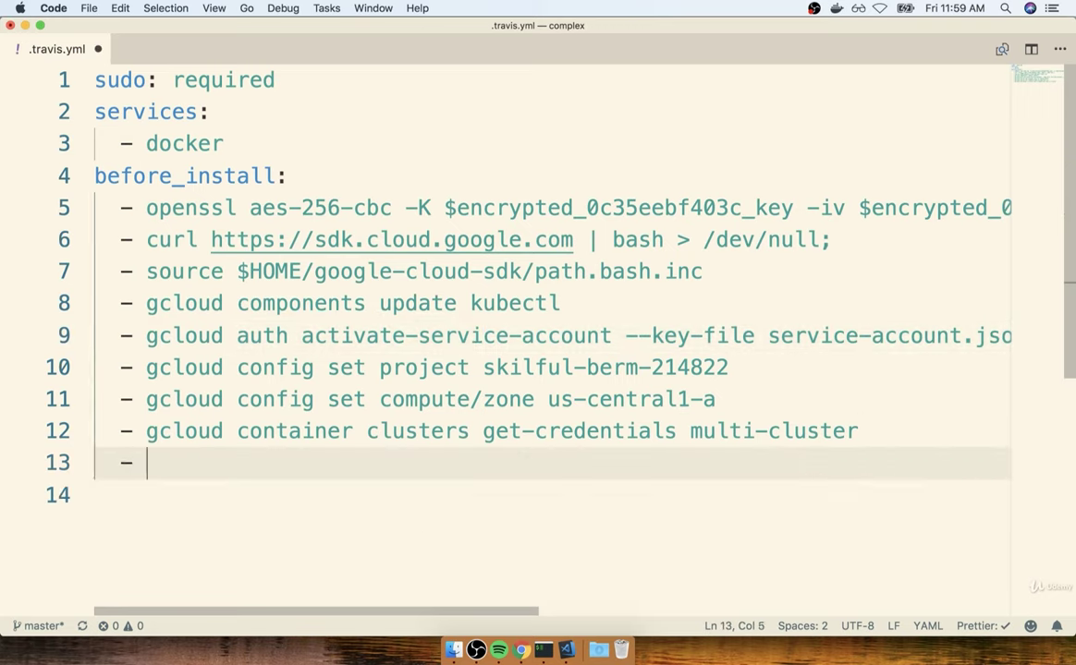
pyautogui.write('echo "$')
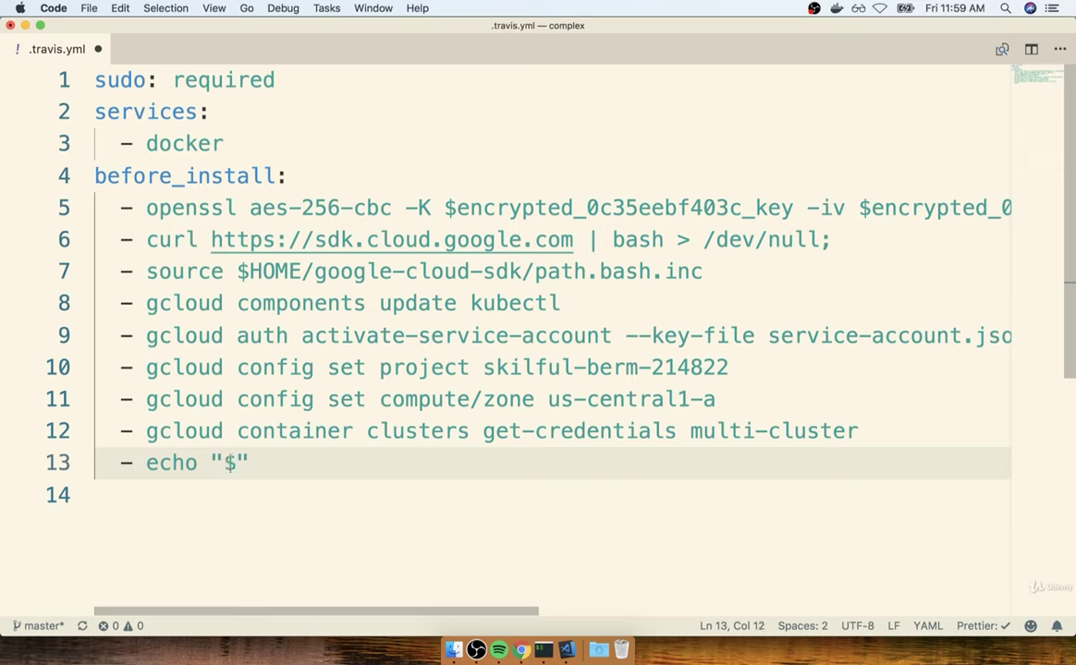
pyautogui.write('DOCKER_PASSS')
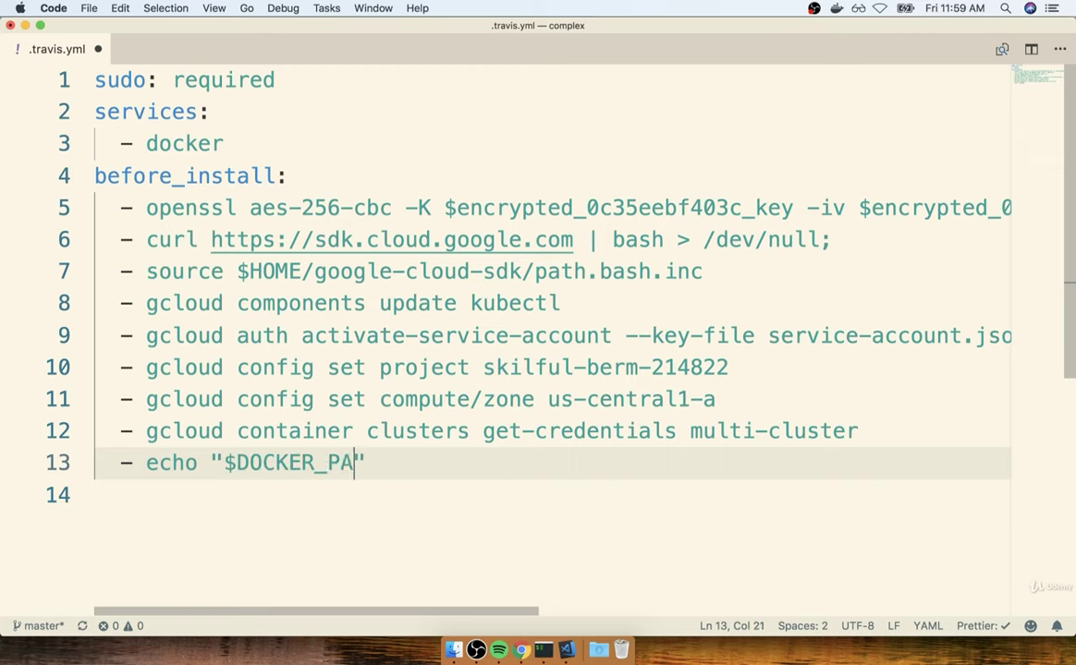
pyautogui.write('WORD" | ')
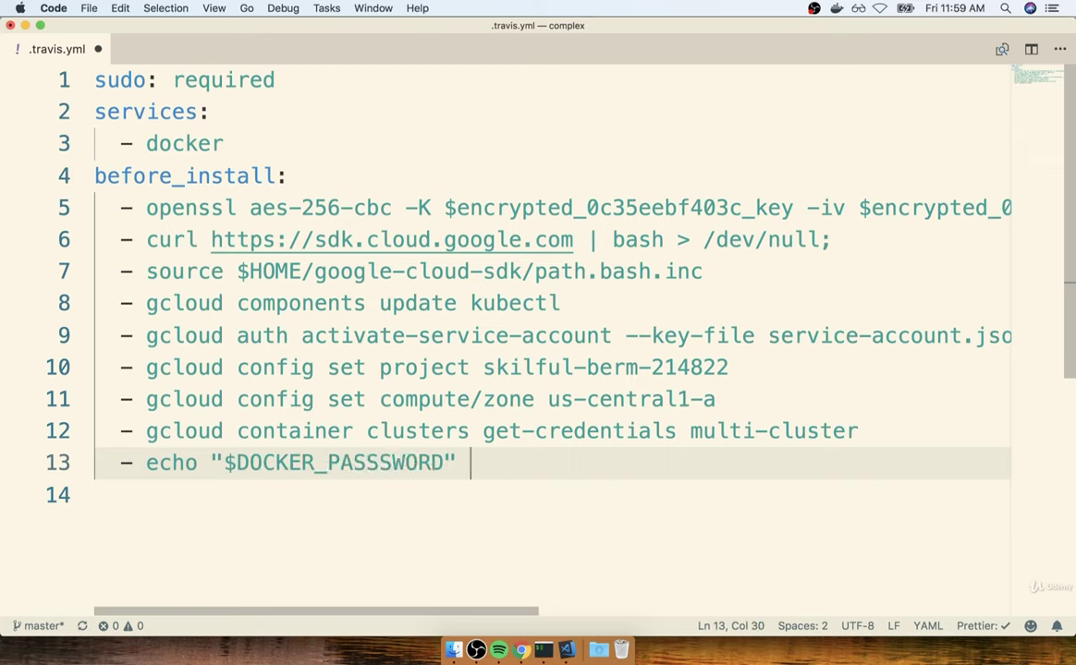
pyautogui.write('docker l')
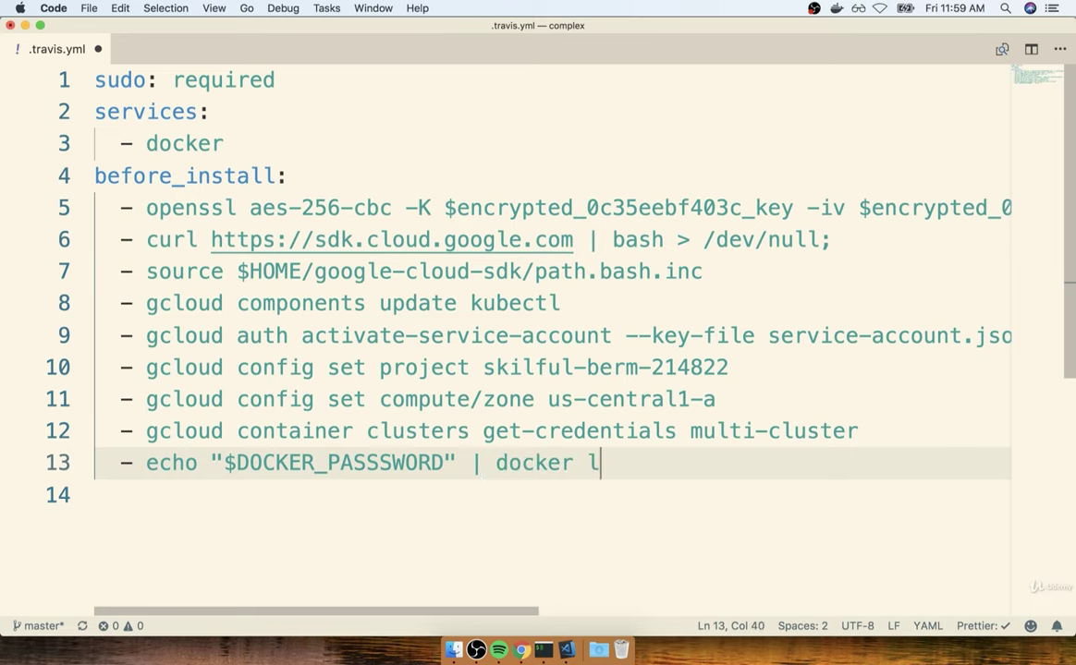
pyautogui.write('ogin -u "')
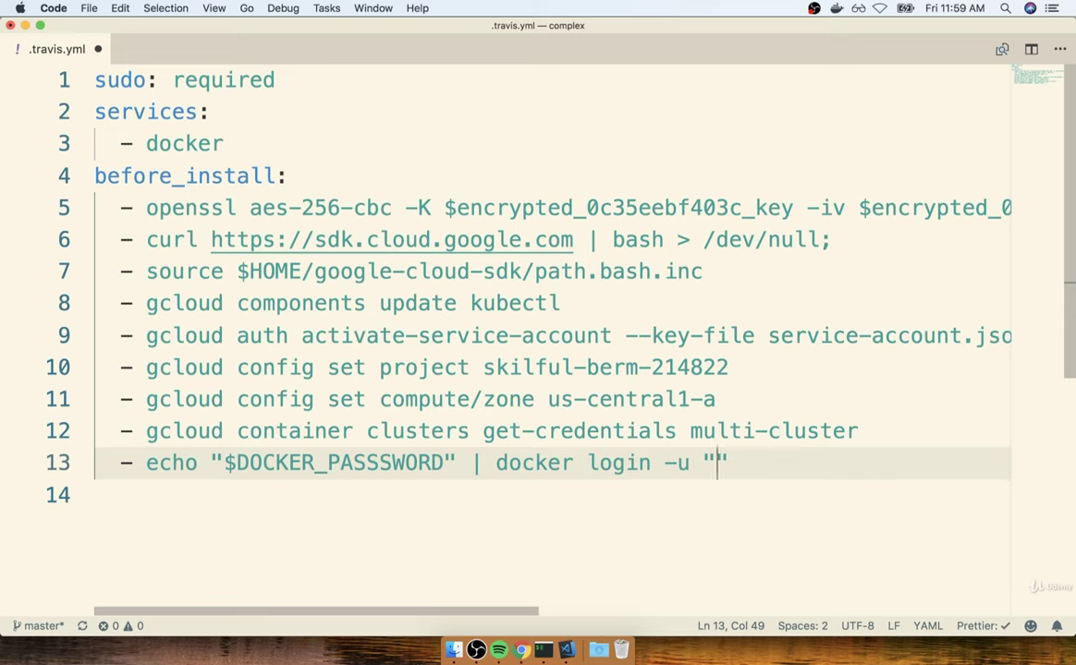
pyautogui.write('$DOCKER_USERNAME')
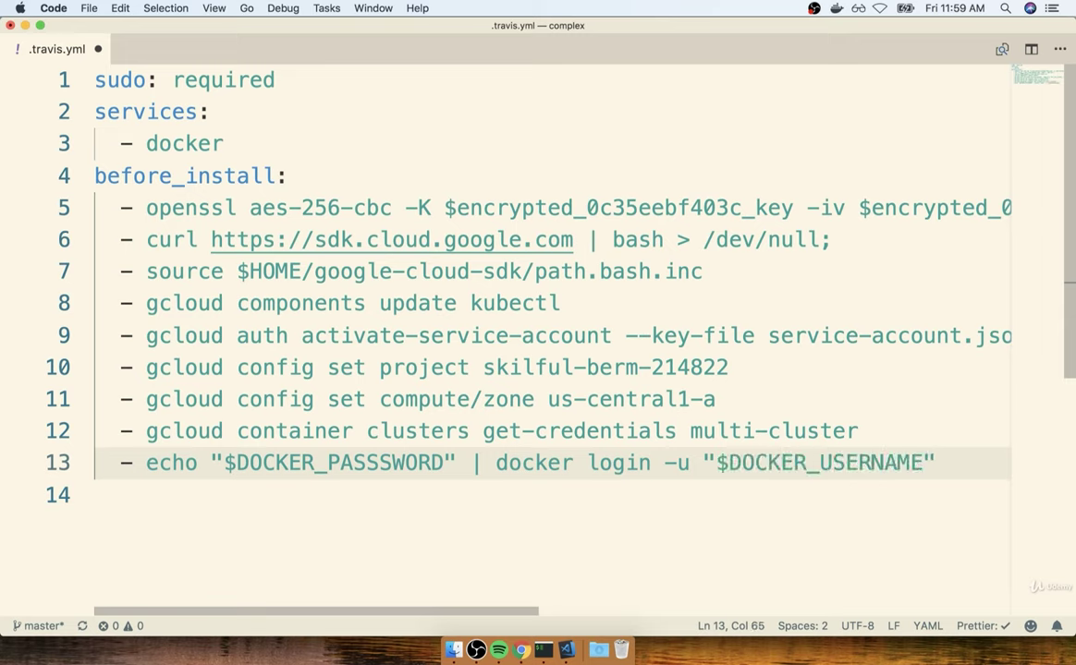
pyautogui.write('" --password-stdin')
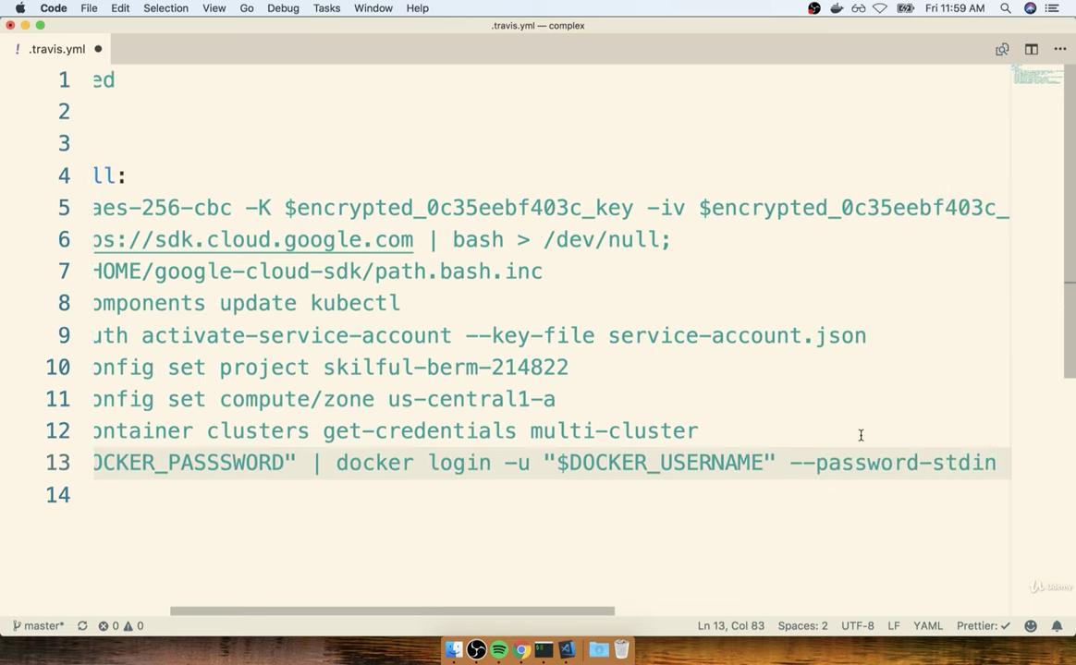
# - Compare the new docker login line with the services docker block at the top
pyautogui.scroll(-3, 860, 434)
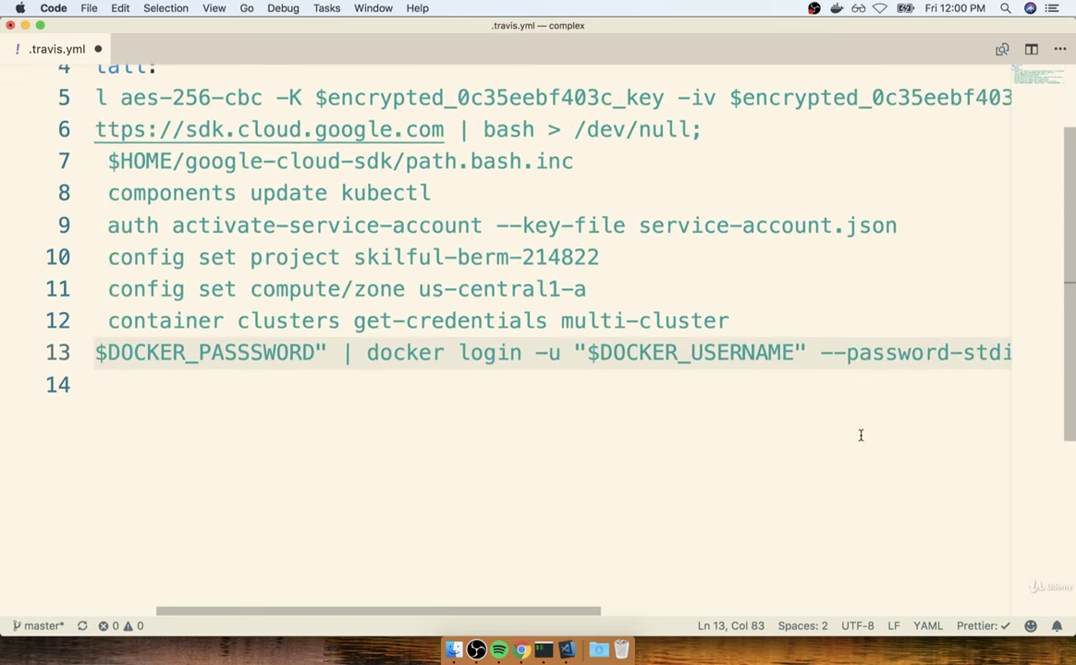
pyautogui.hscroll(2, 859, 434)
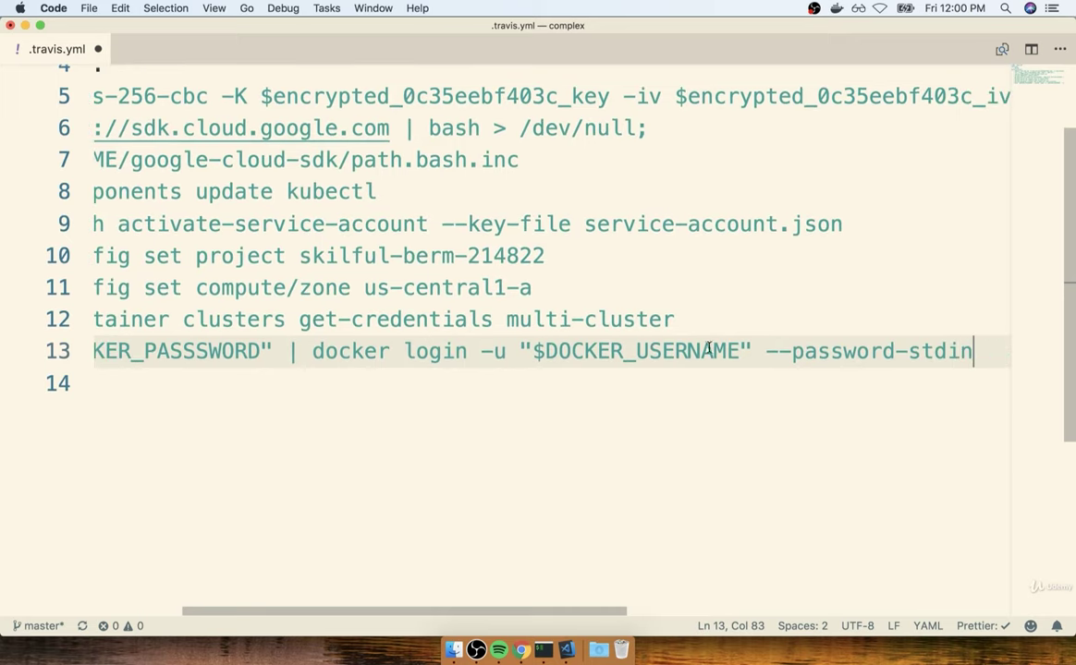
pyautogui.moveTo(304, 358); pyautogui.dragTo(459, 353)
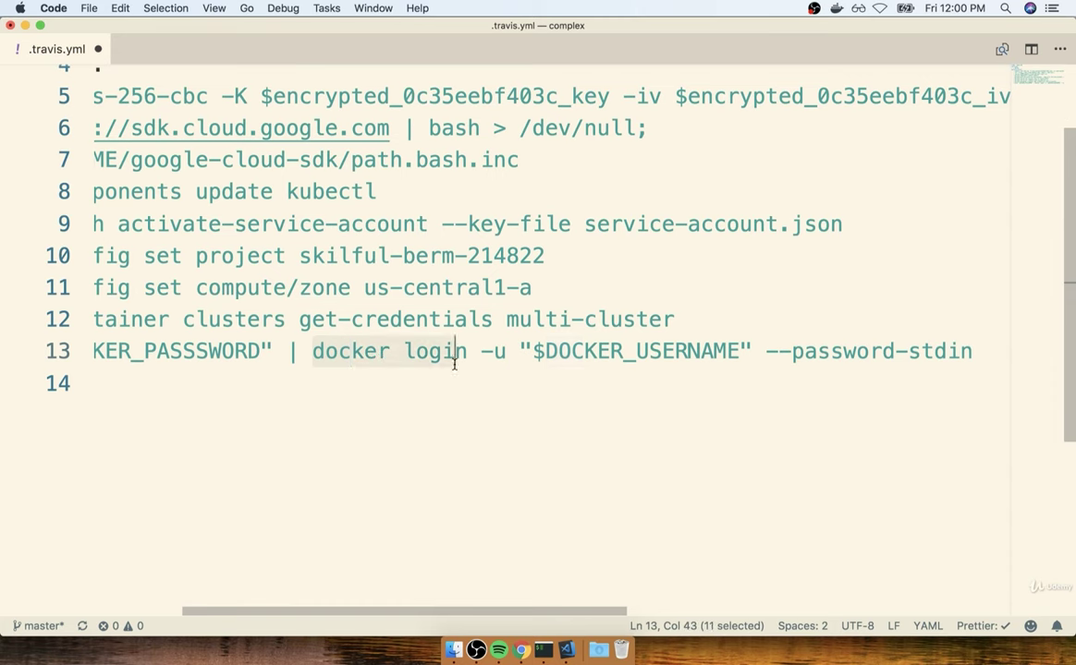
pyautogui.hscroll(-3, 388, 323)
pyautogui.scroll(1, 388, 322)
pyautogui.scroll(2, 386, 320)
pyautogui.hscroll(-2, 386, 321)
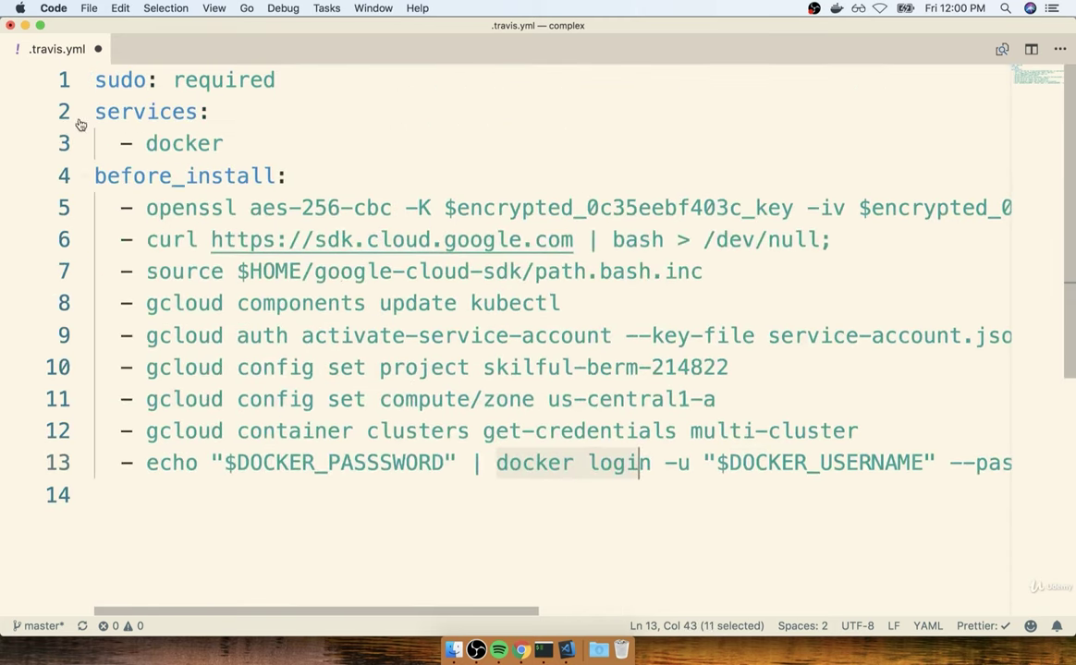
pyautogui.moveTo(101, 112); pyautogui.dragTo(265, 139)
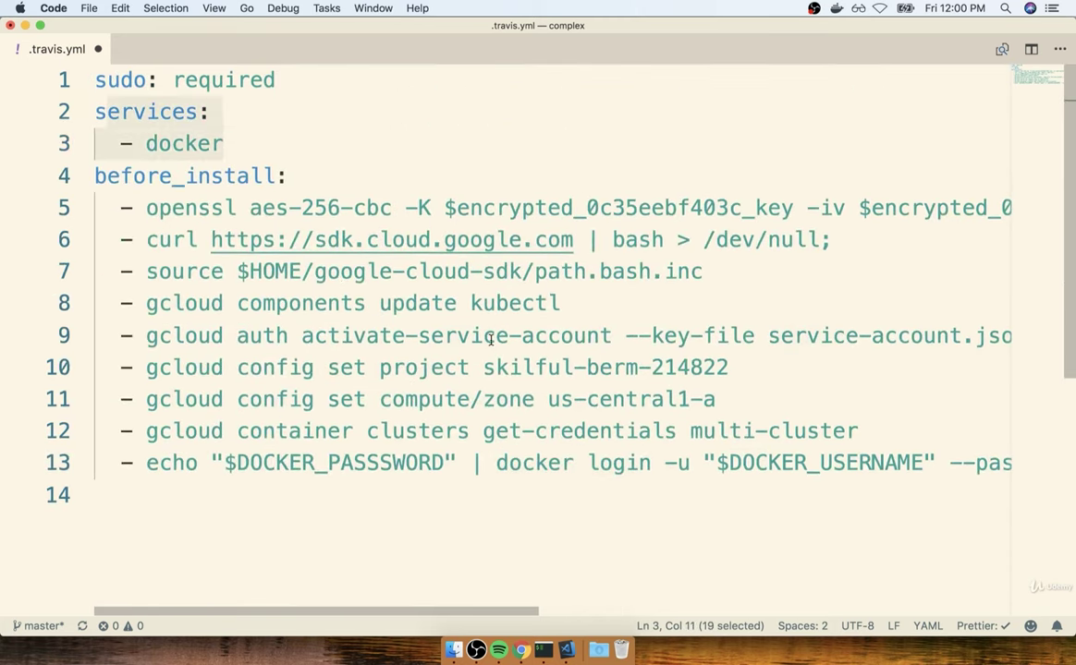
pyautogui.scroll(-3, 823, 554)
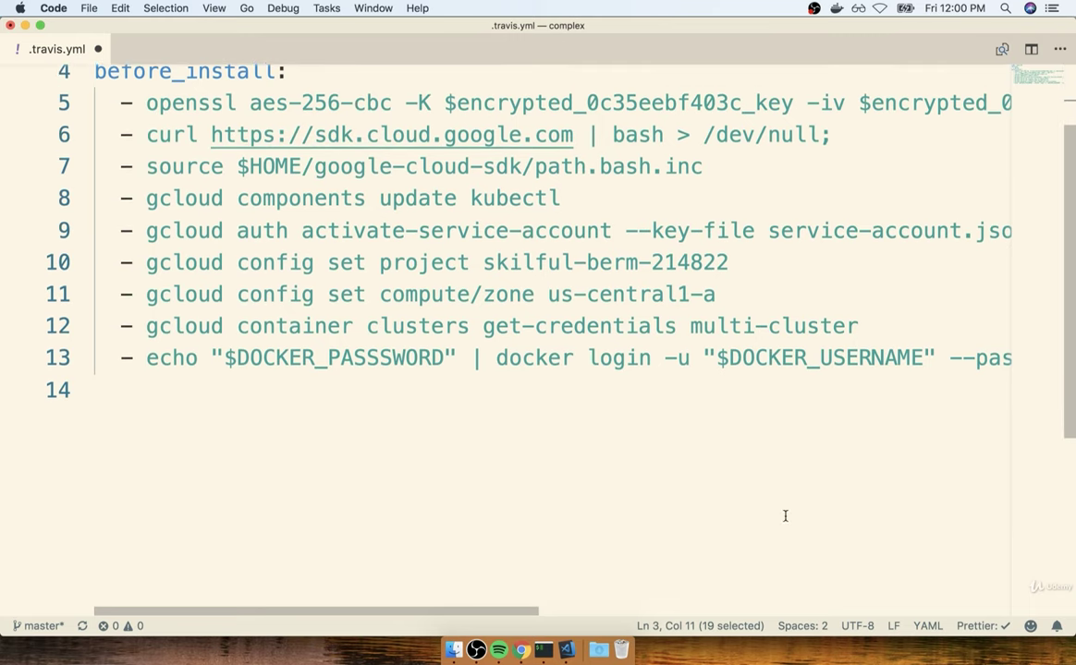
# - Check the login, -u $DOCKER_USERNAME, --password-stdin and DOCKER_PASSSWORD parts of the command
pyautogui.doubleClick(617, 359)
pyautogui.hscroll(2, 670, 362)
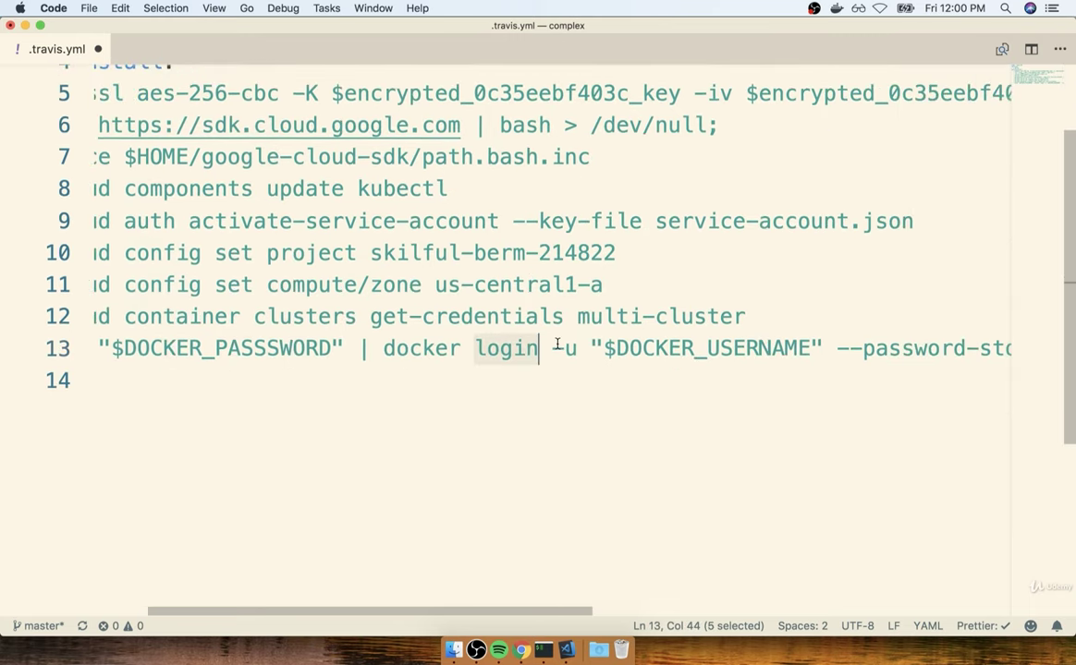
pyautogui.moveTo(557, 347); pyautogui.dragTo(822, 350)
pyautogui.hscroll(2, 822, 351)
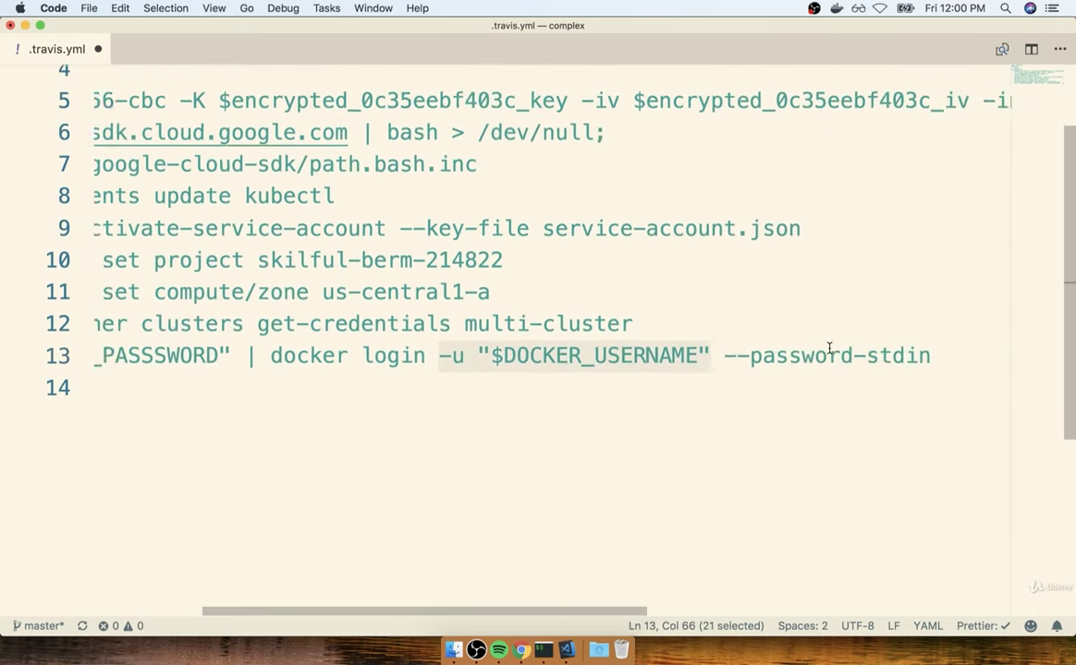
pyautogui.moveTo(721, 358); pyautogui.dragTo(915, 358)
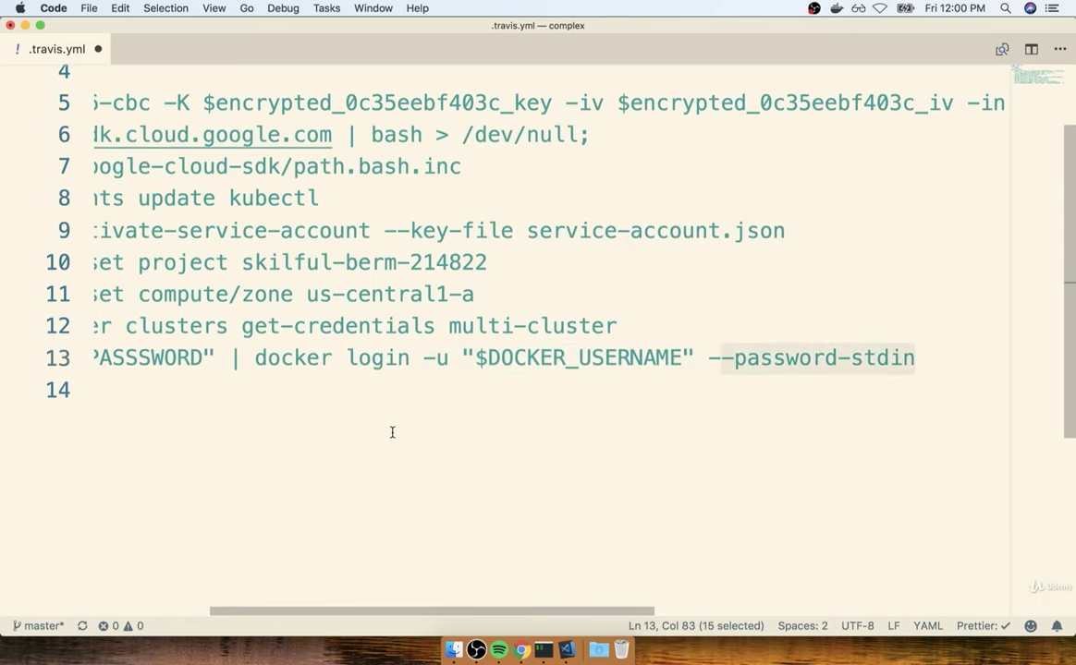
pyautogui.hscroll(-5, 391, 433)
pyautogui.scroll(-1, 392, 433)
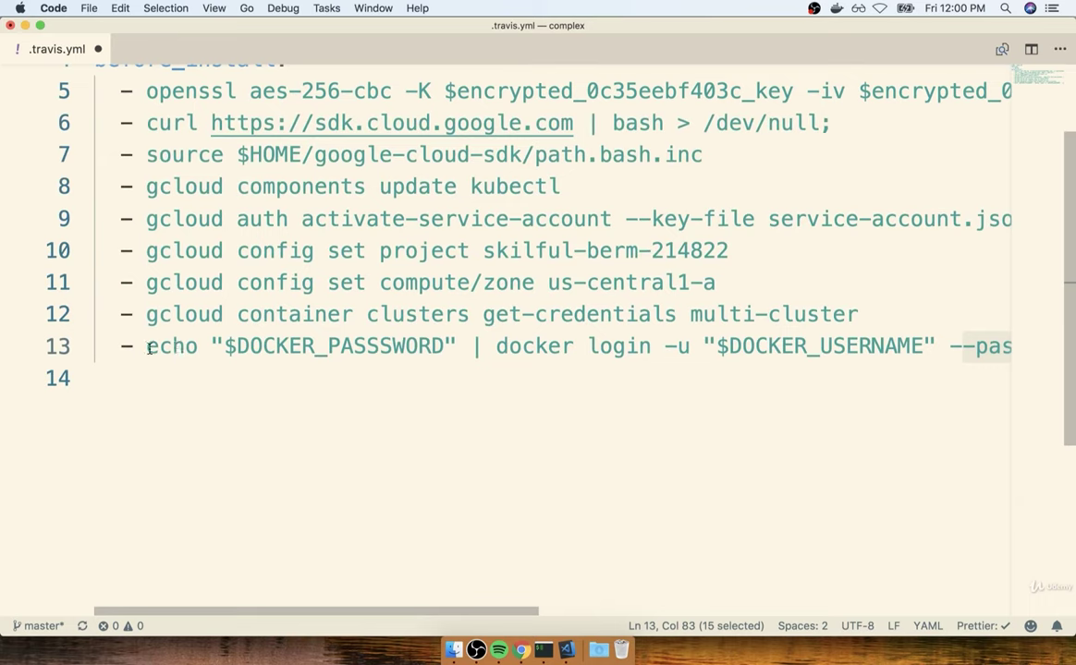
pyautogui.moveTo(146, 345); pyautogui.dragTo(460, 345)
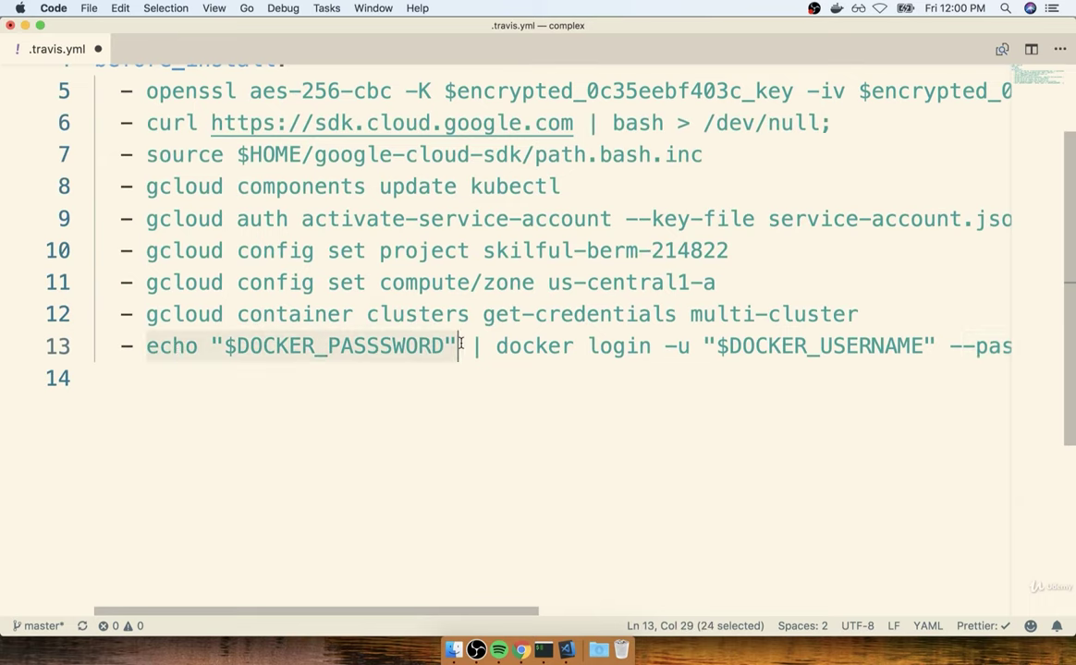
pyautogui.doubleClick(772, 346)
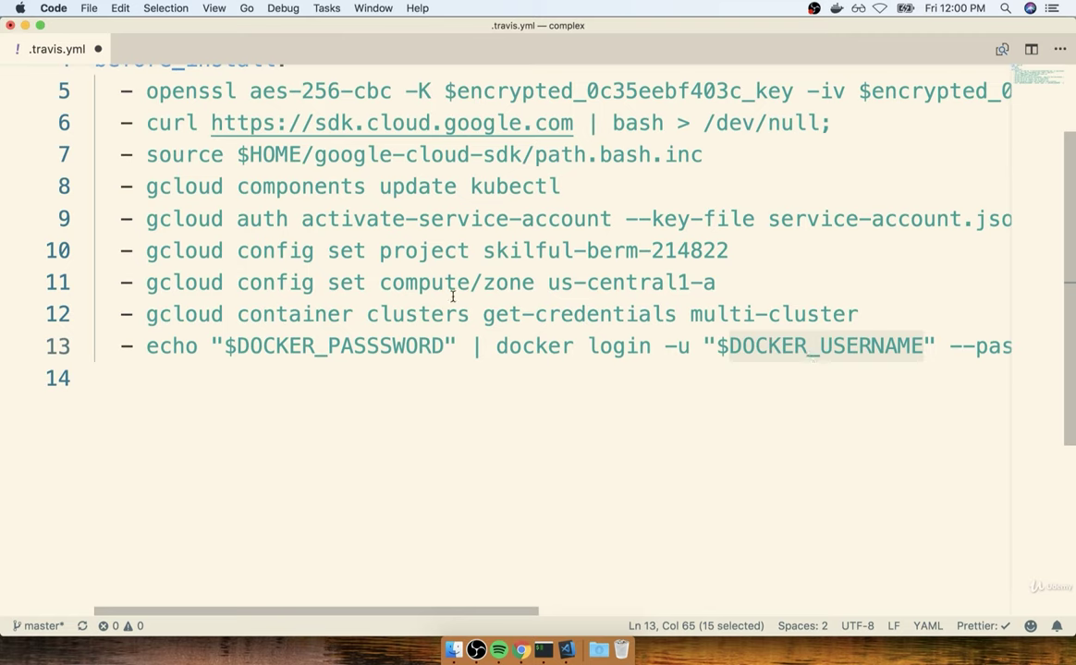
pyautogui.doubleClick(365, 345)
pyautogui.click(581, 437)
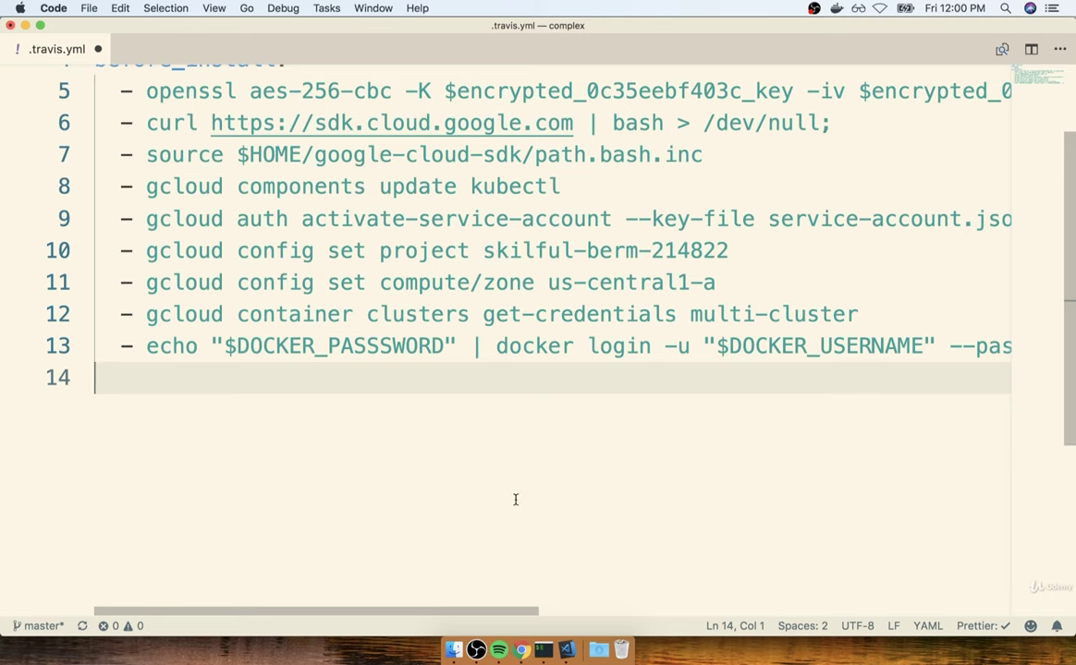
# - Open multi-k8s Settings in Travis CI and scroll to its four encrypted key and iv variables
pyautogui.click(521, 651)
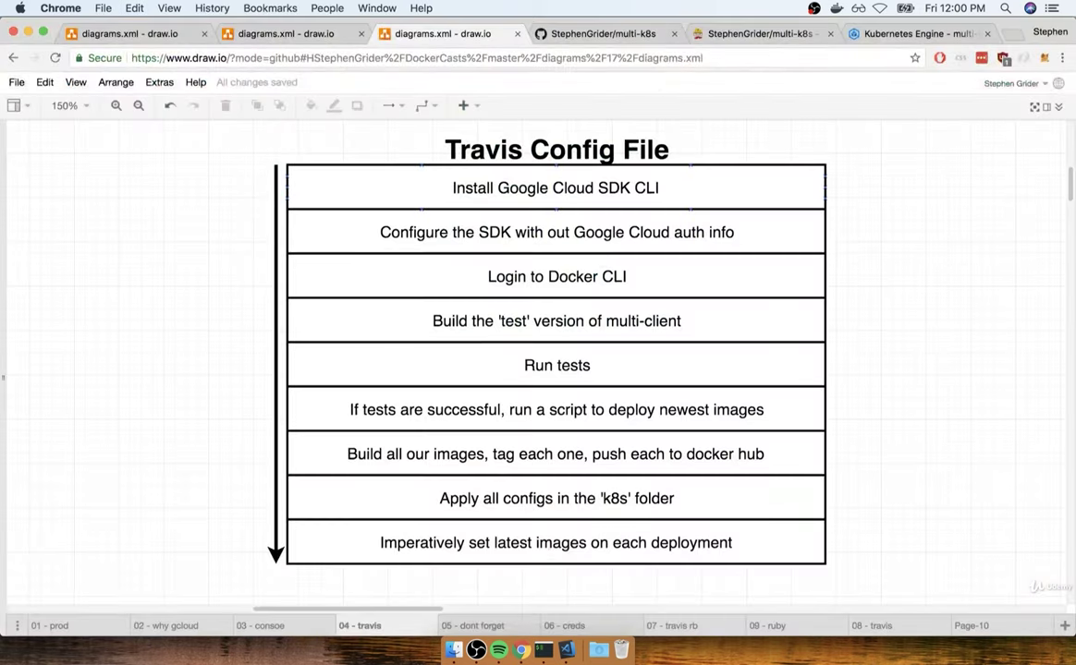
pyautogui.click(757, 34)
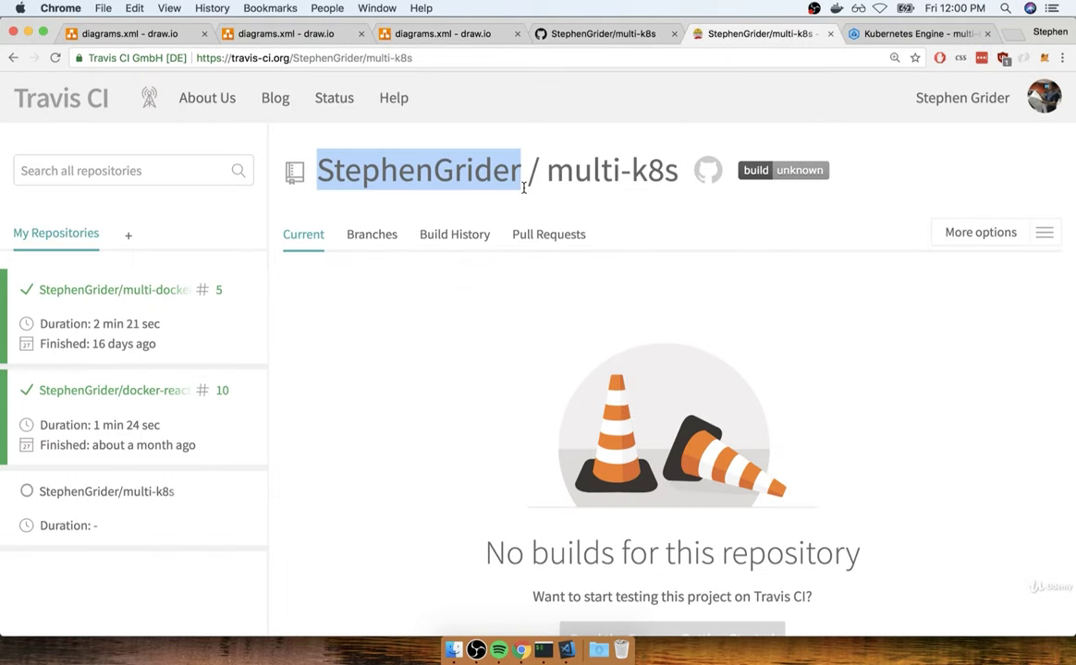
pyautogui.click(462, 344)
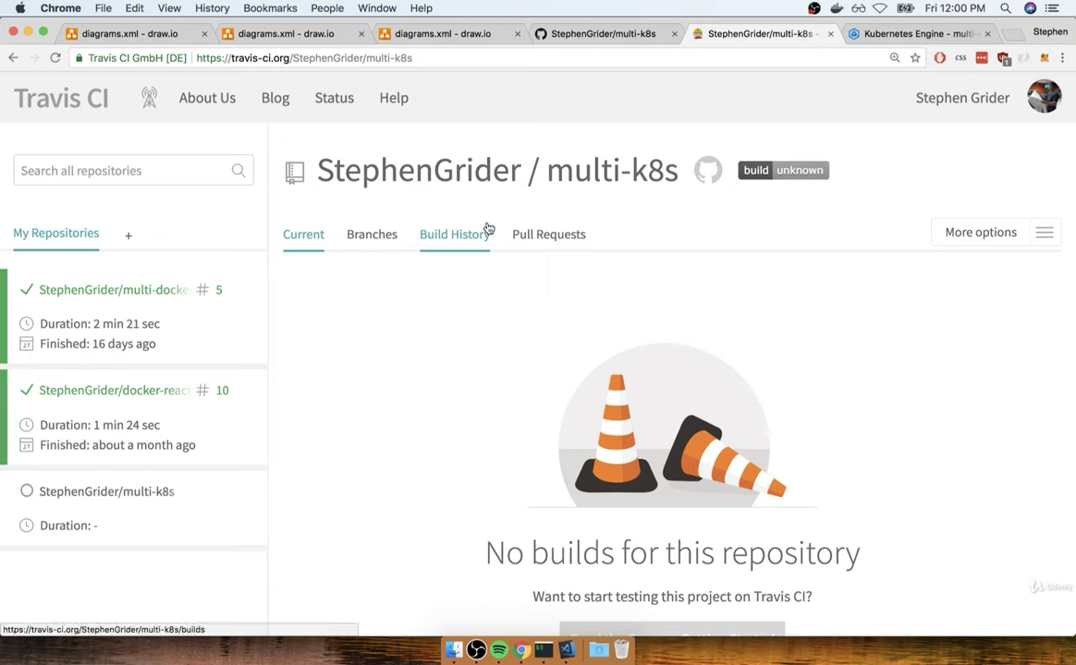
pyautogui.click(998, 235)
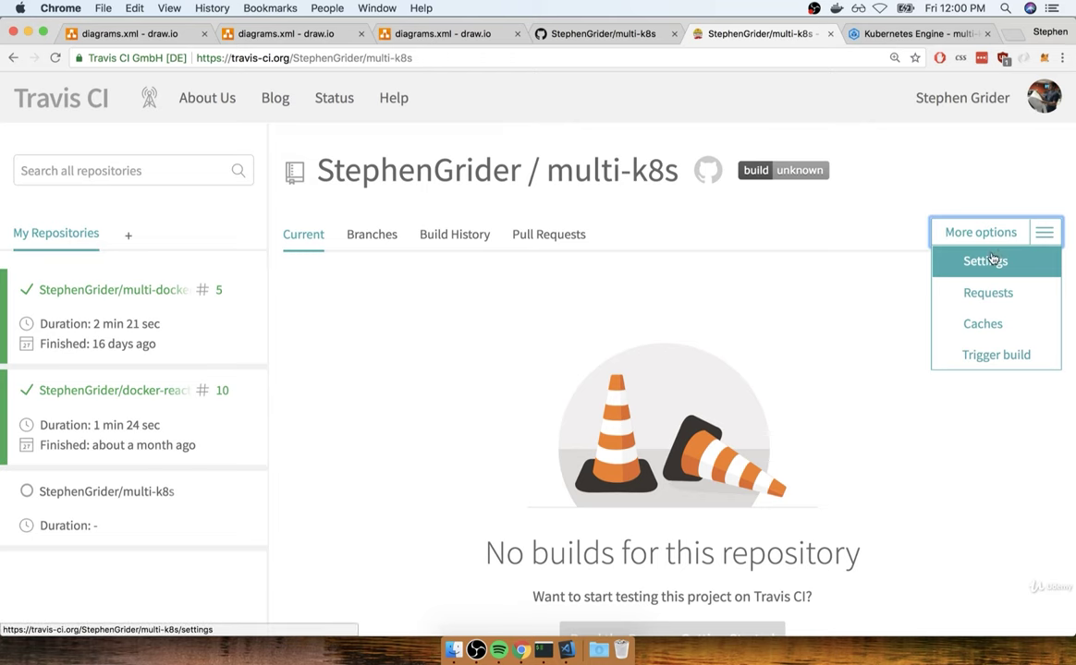
pyautogui.click(993, 262)
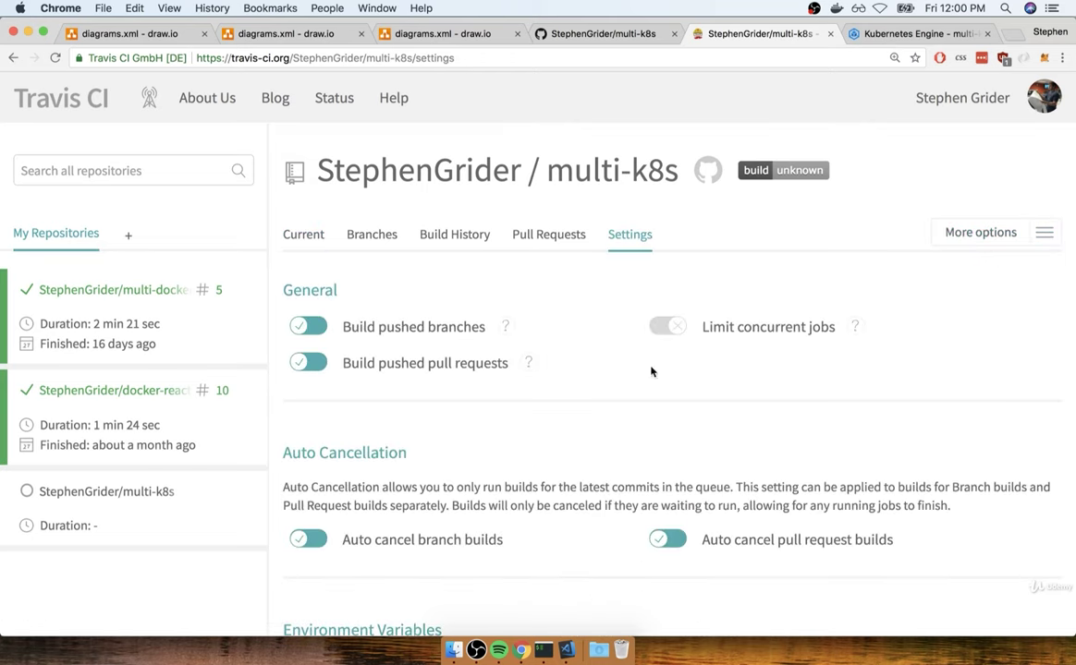
pyautogui.scroll(-3, 593, 387)
pyautogui.scroll(-7, 593, 387)
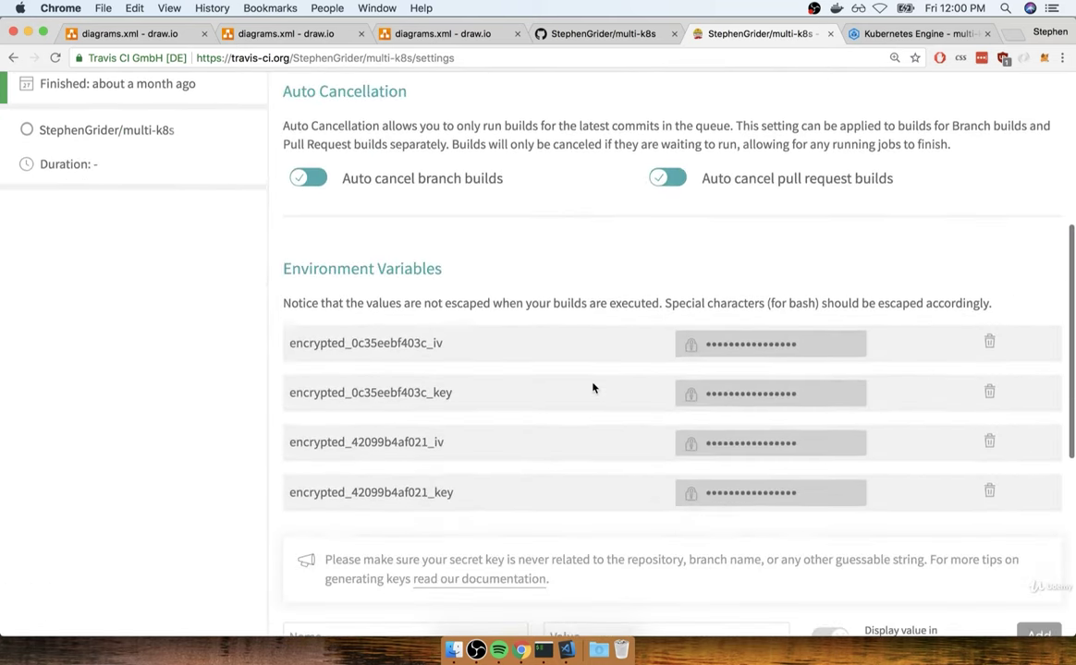
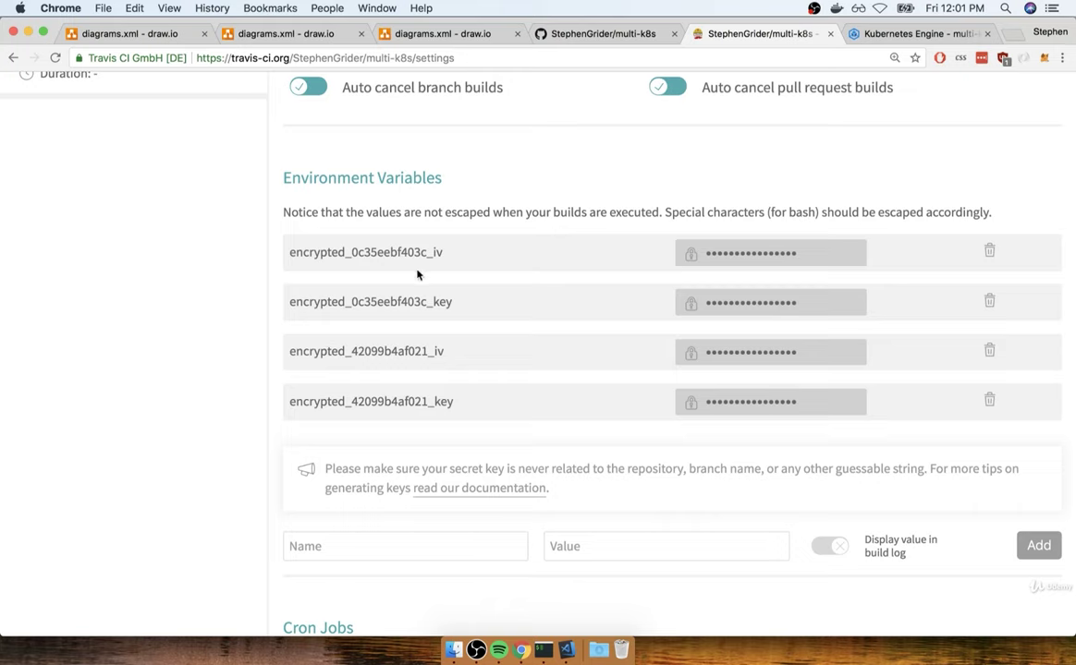
# - Review the four existing encrypted environment variables in the Travis CI settings
pyautogui.moveTo(308, 351); pyautogui.dragTo(403, 398)
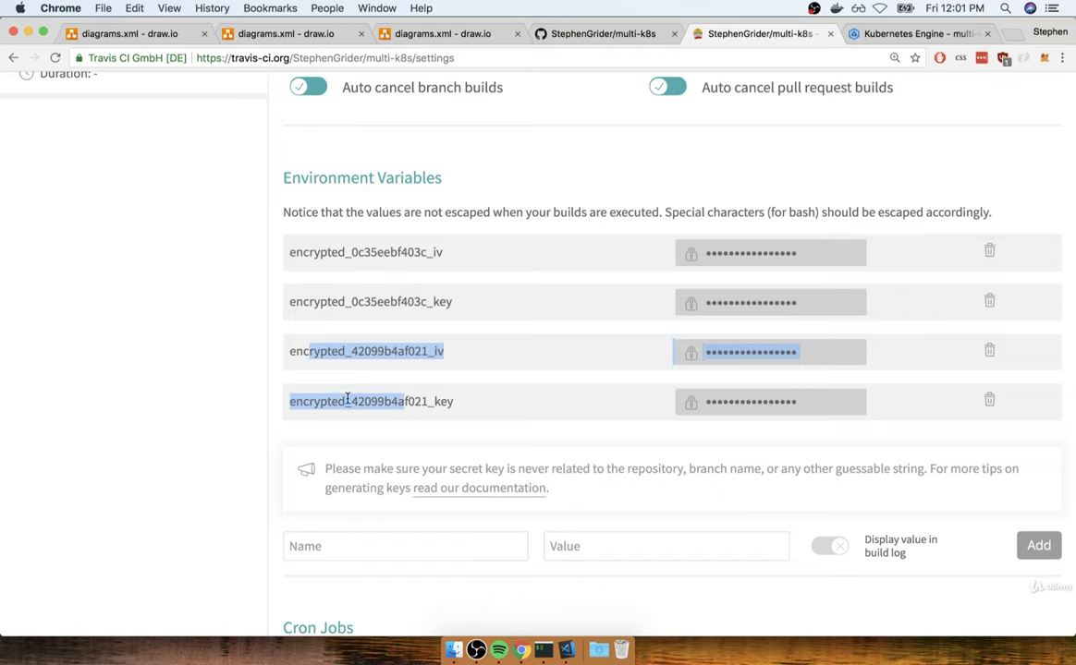
pyautogui.click(377, 412)
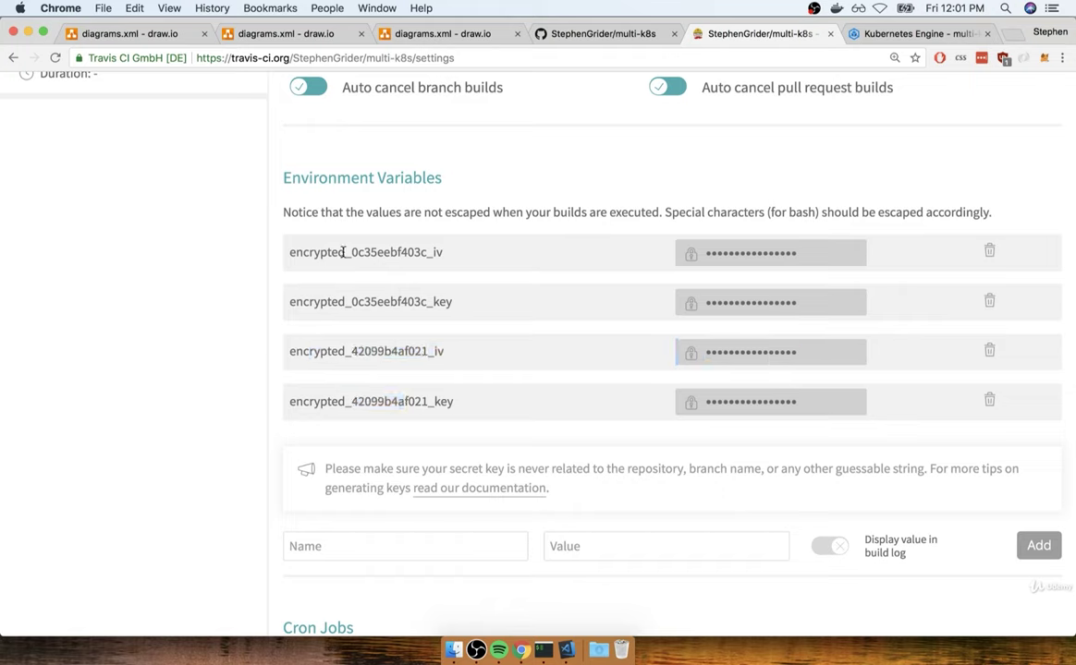
pyautogui.moveTo(343, 251); pyautogui.dragTo(377, 403)
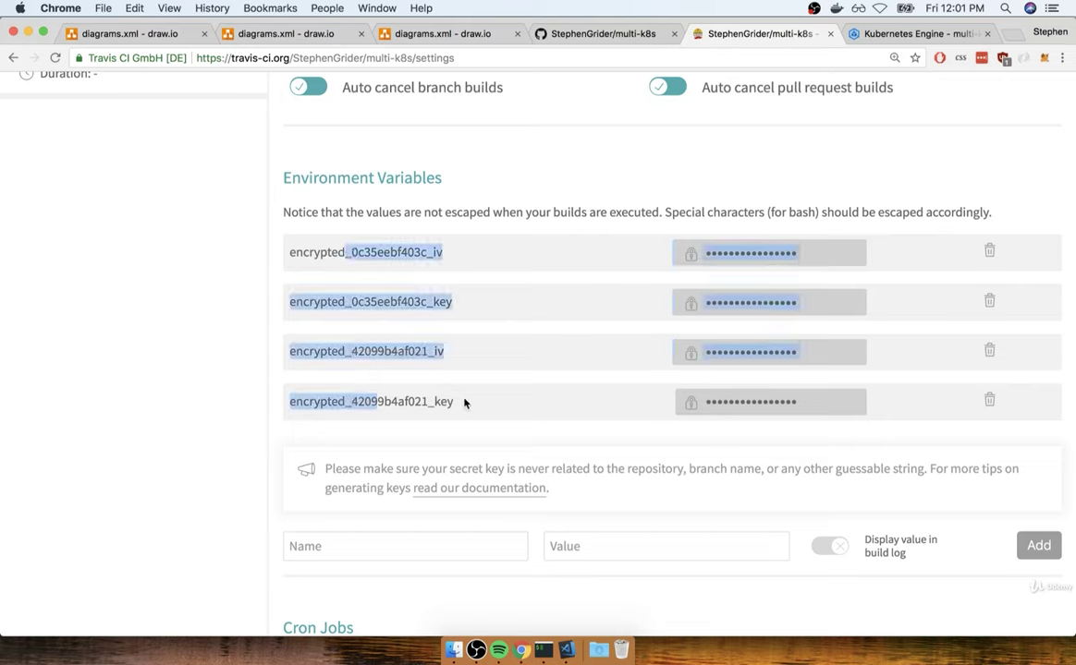
pyautogui.click(464, 402)
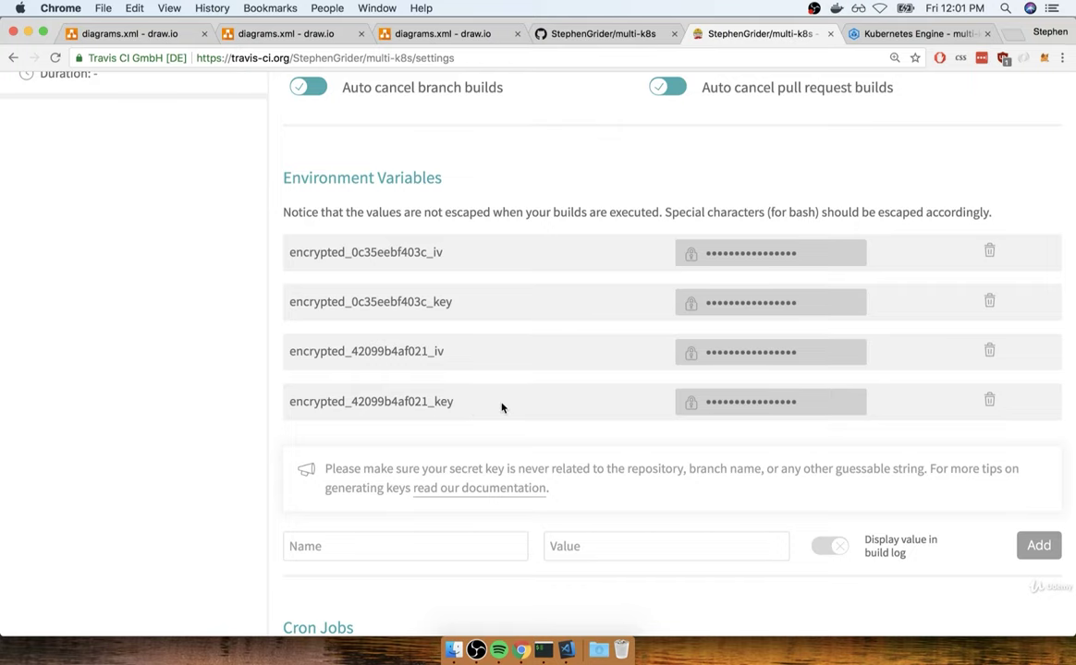
pyautogui.scroll(-3, 501, 408)
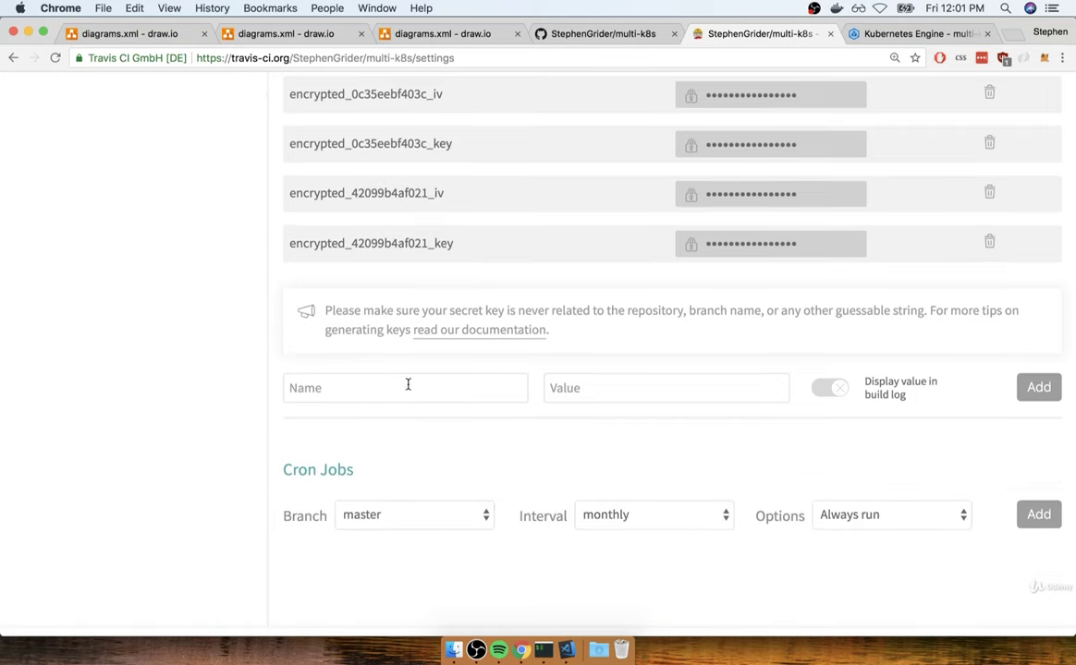
# - Enter a new variable named DOCKER_USERNAME, taken from .travis.yml, with the Docker ID as its value
pyautogui.click(566, 650)
pyautogui.doubleClick(333, 345)
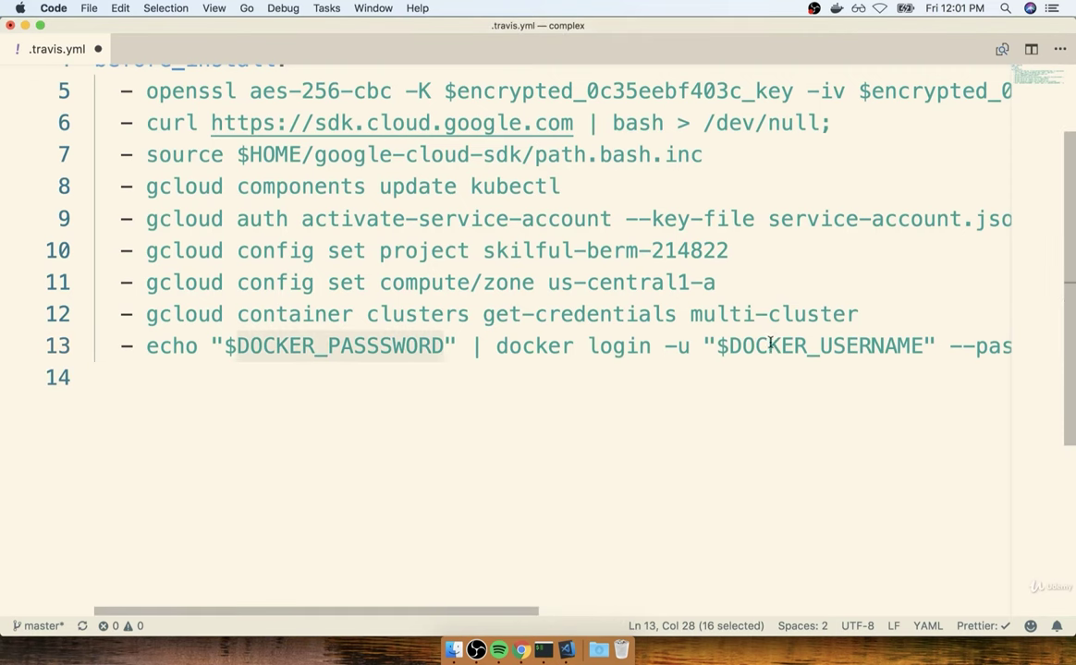
pyautogui.doubleClick(770, 344)
pyautogui.press('super+Tab')
pyautogui.click(451, 381)
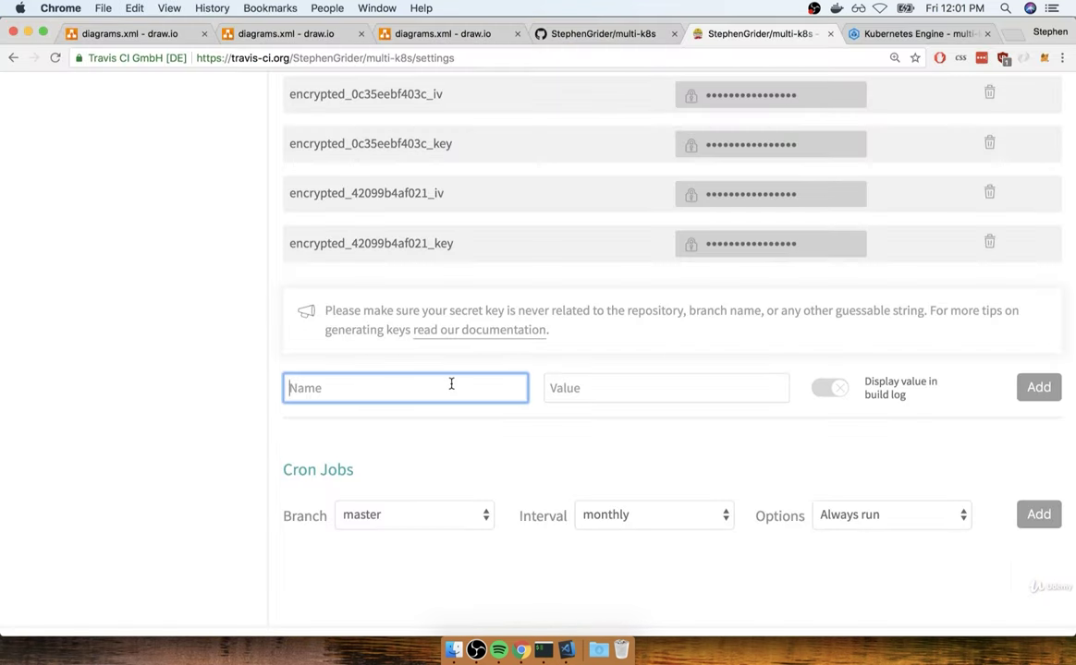
pyautogui.write('DOCKER_USERNAME')
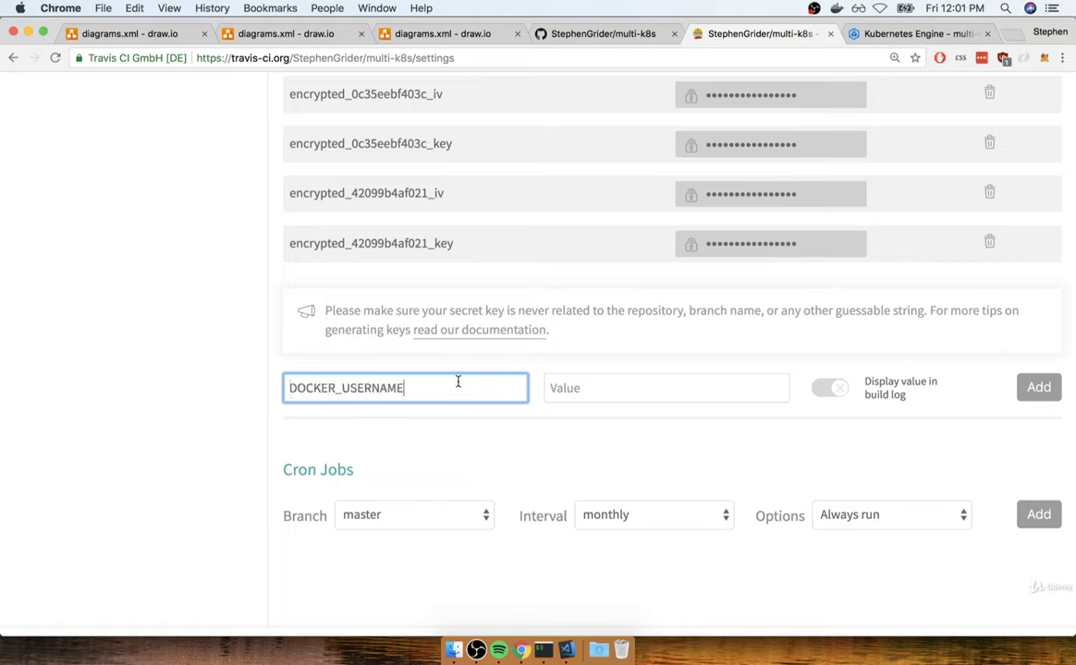
pyautogui.click(634, 391)
pyautogui.write('stephengrider')
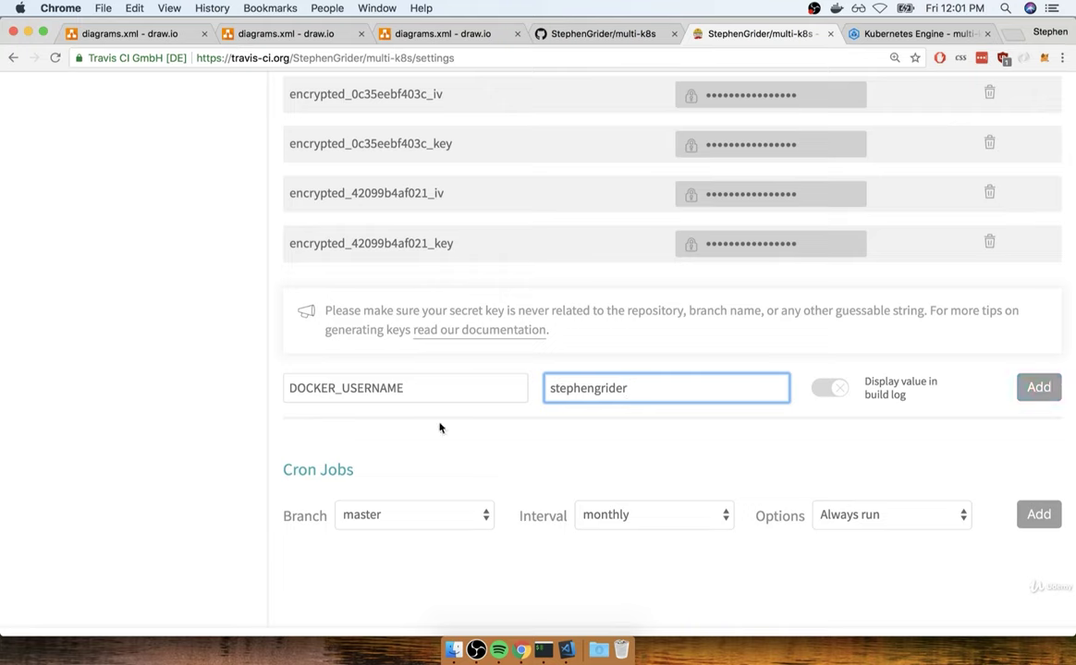
pyautogui.moveTo(427, 387); pyautogui.dragTo(264, 391)
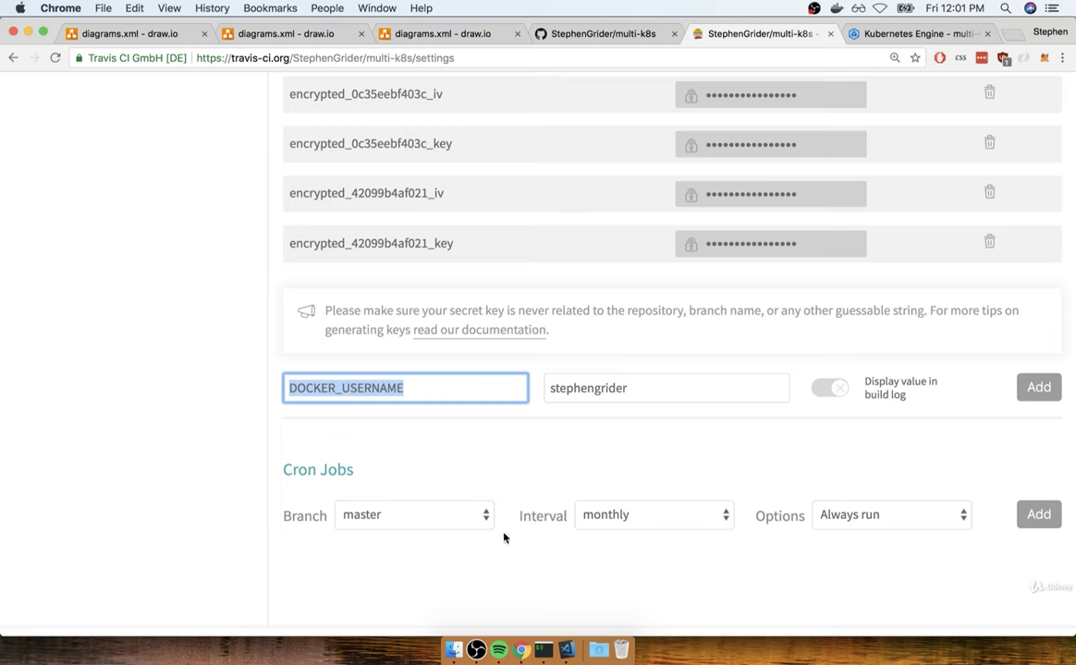
# - Check the DOCKER_USERNAME spelling against line 13 of .travis.yml, then add the variable
pyautogui.click(565, 650)
pyautogui.click(647, 397)
pyautogui.click(833, 347)
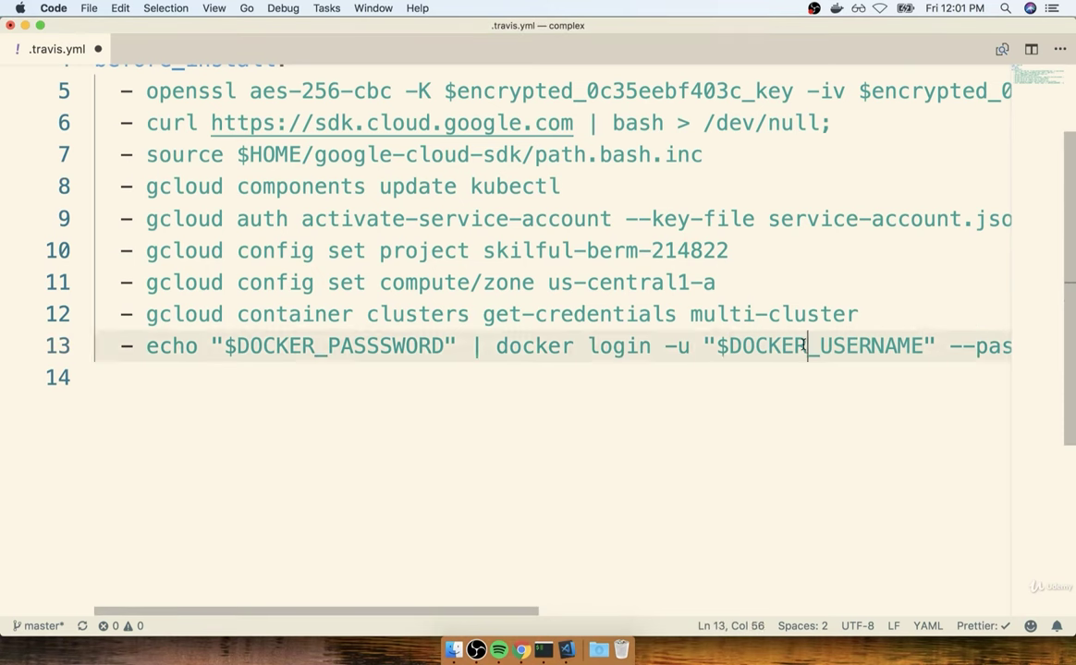
pyautogui.doubleClick(838, 349)
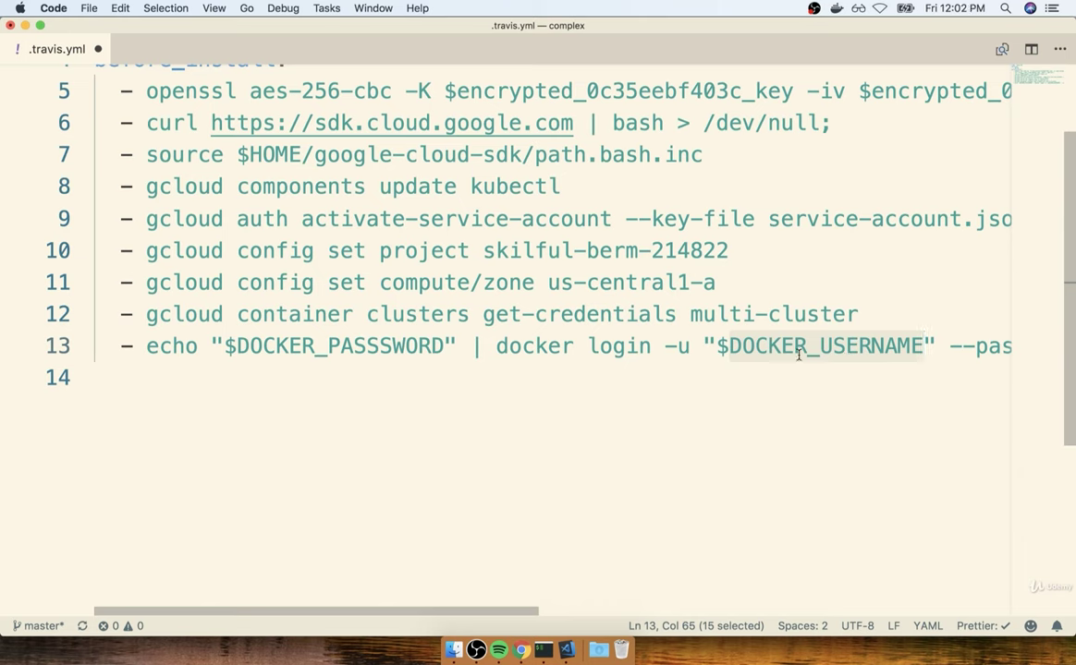
pyautogui.press('super+Tab')
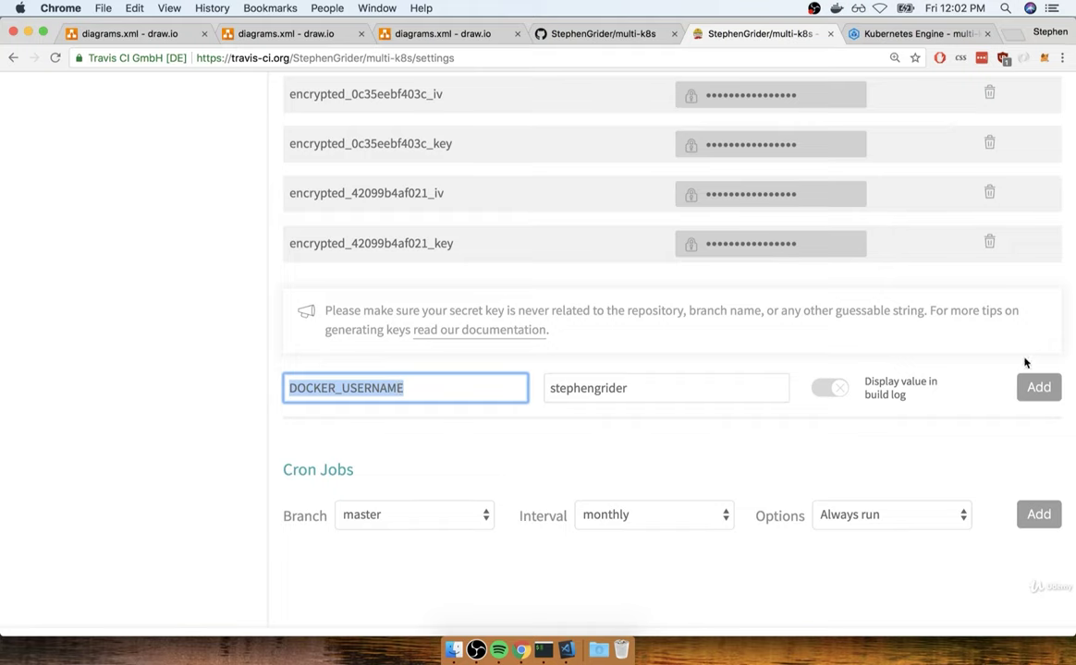
pyautogui.click(1038, 388)
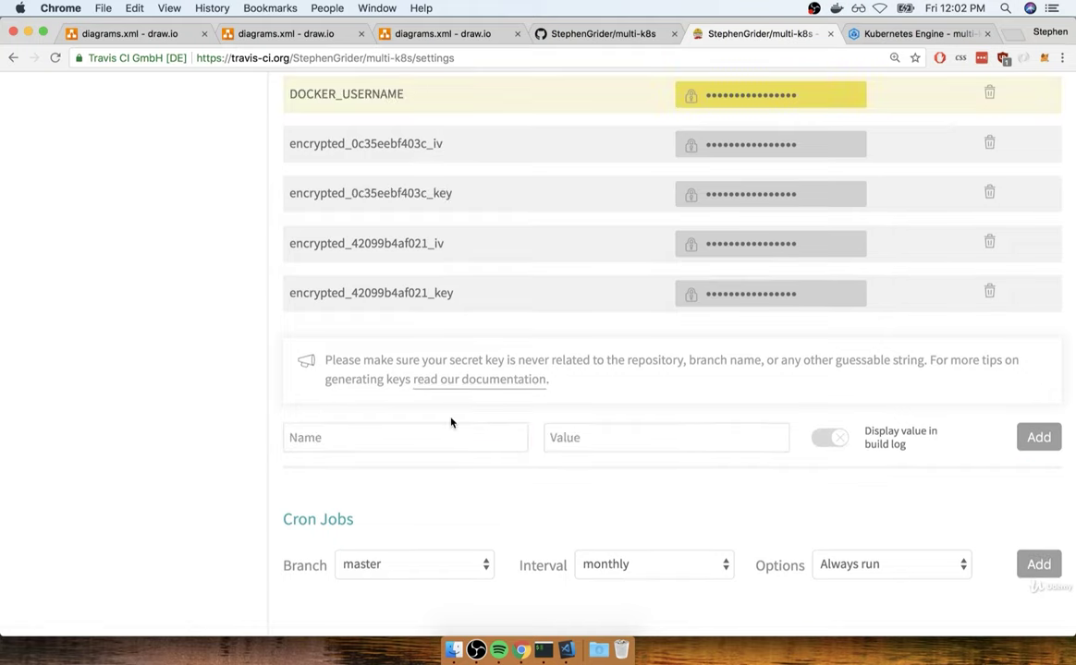
# - Enter DOCKER_PASSWORD as the next variable name and compare its spelling with line 13
pyautogui.click(394, 441)
pyautogui.write('DOCKER_P')
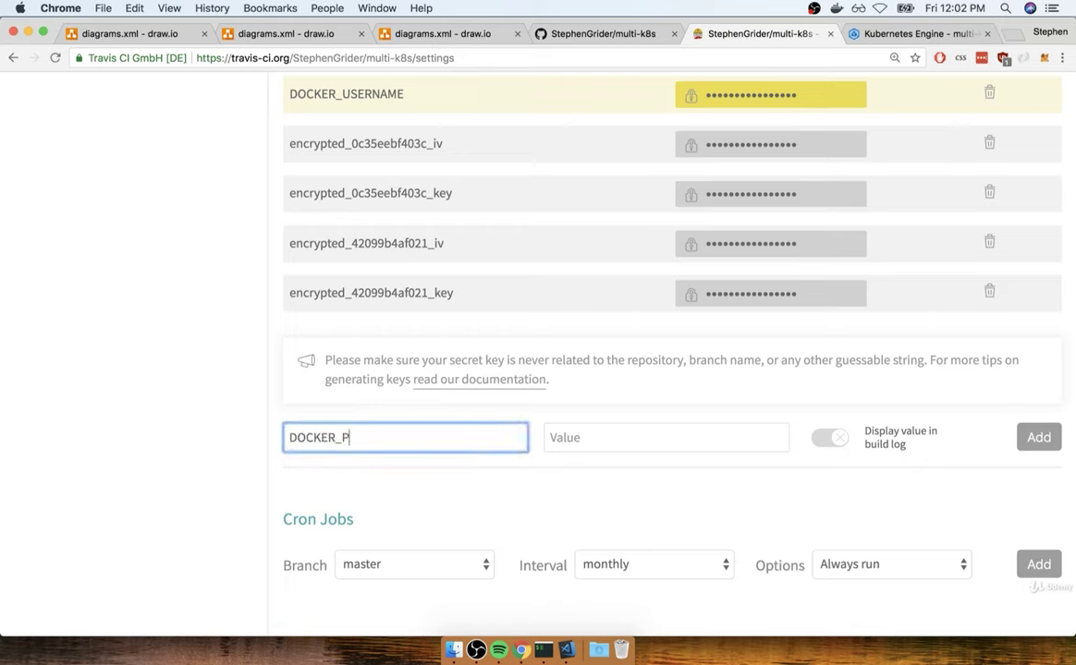
pyautogui.write('ASSWORD')
pyautogui.click(575, 490)
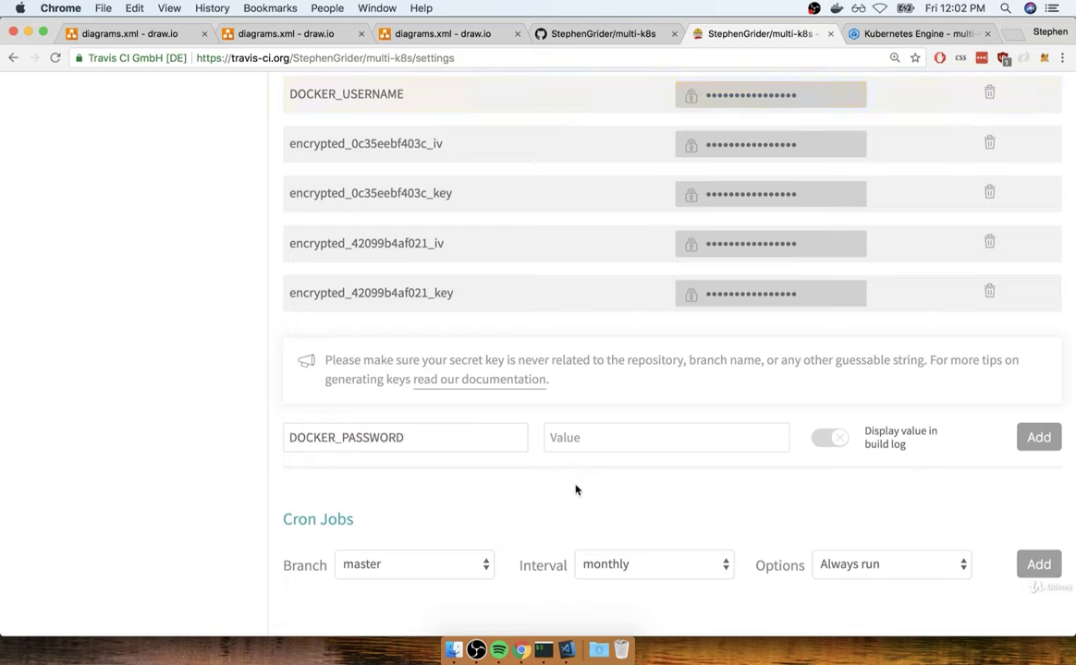
pyautogui.click(403, 438)
pyautogui.moveTo(403, 438); pyautogui.dragTo(271, 438)
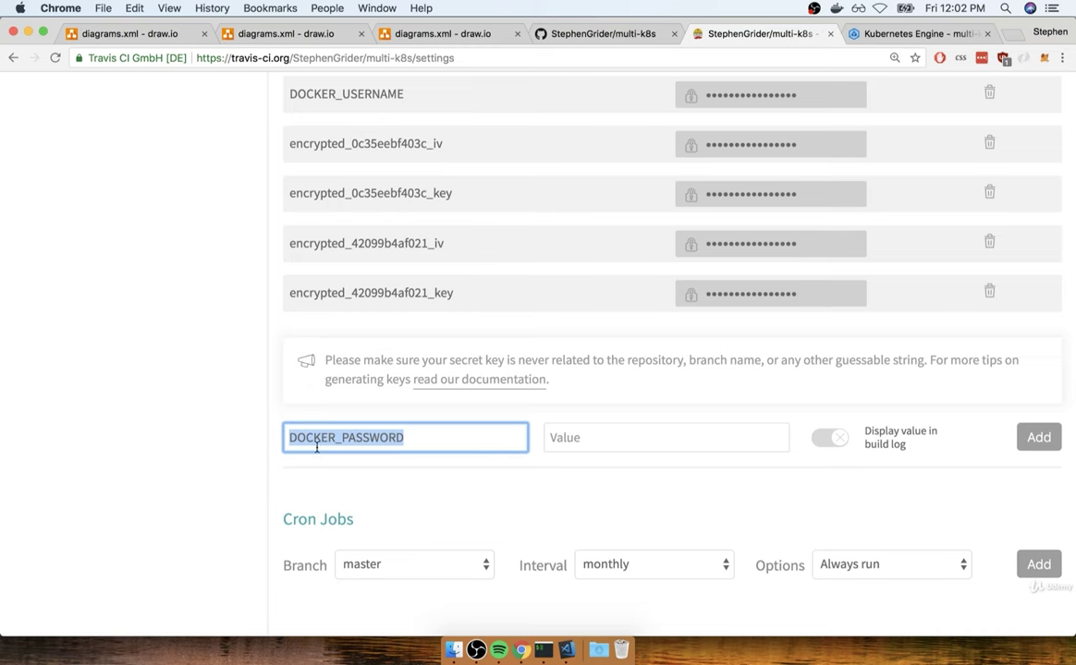
pyautogui.press('Tab')
pyautogui.press('super+Tab')
pyautogui.click(315, 348)
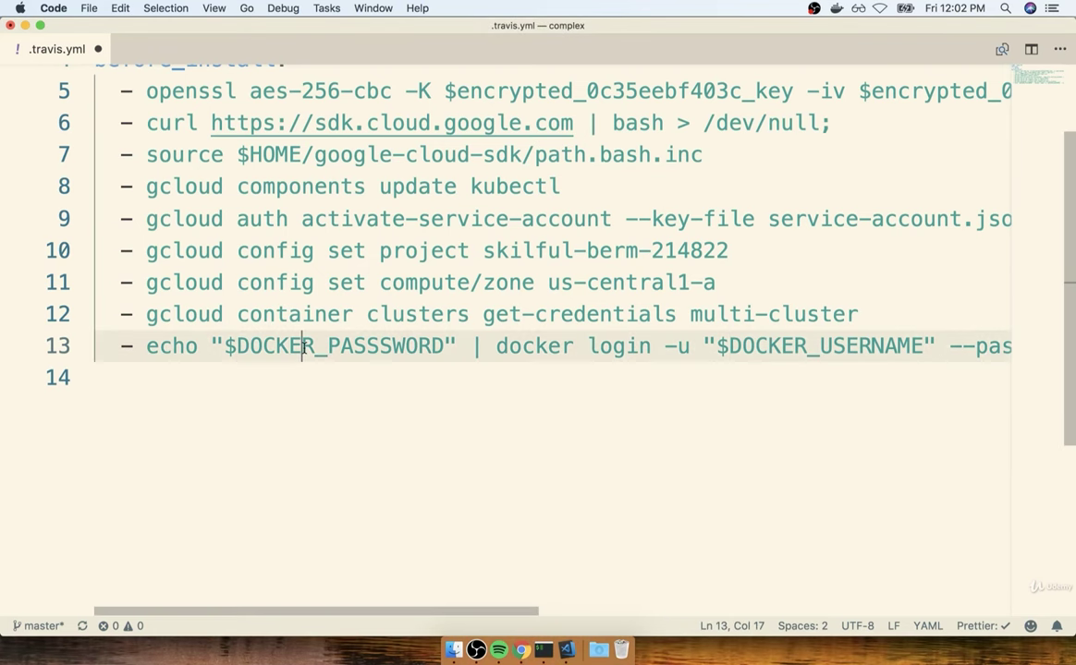
pyautogui.doubleClick(315, 348)
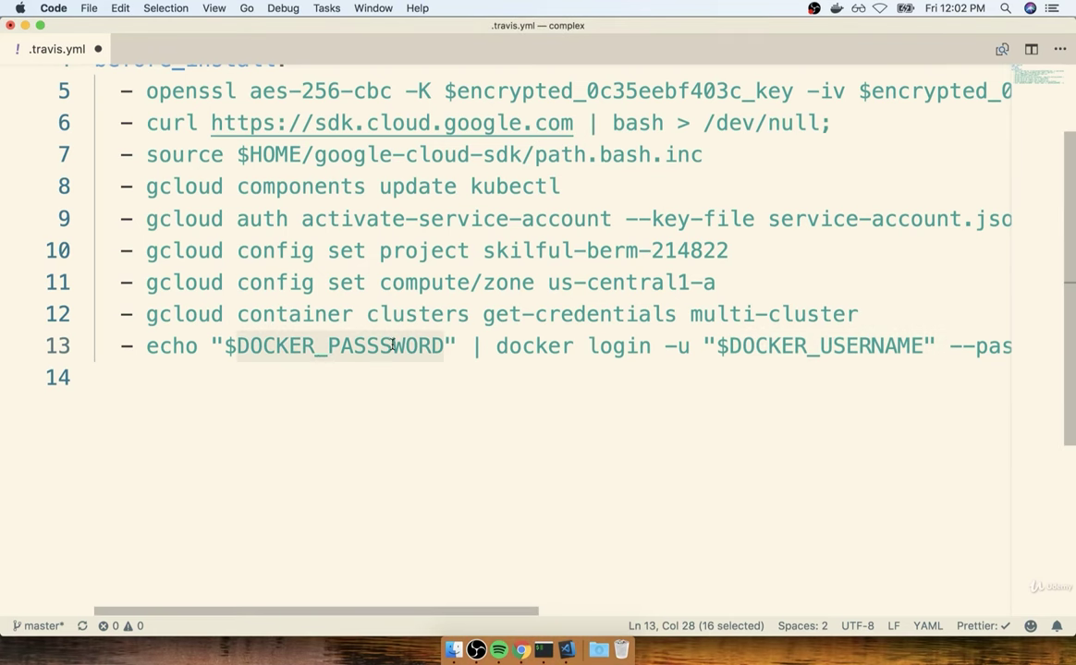
pyautogui.press('super+Tab')
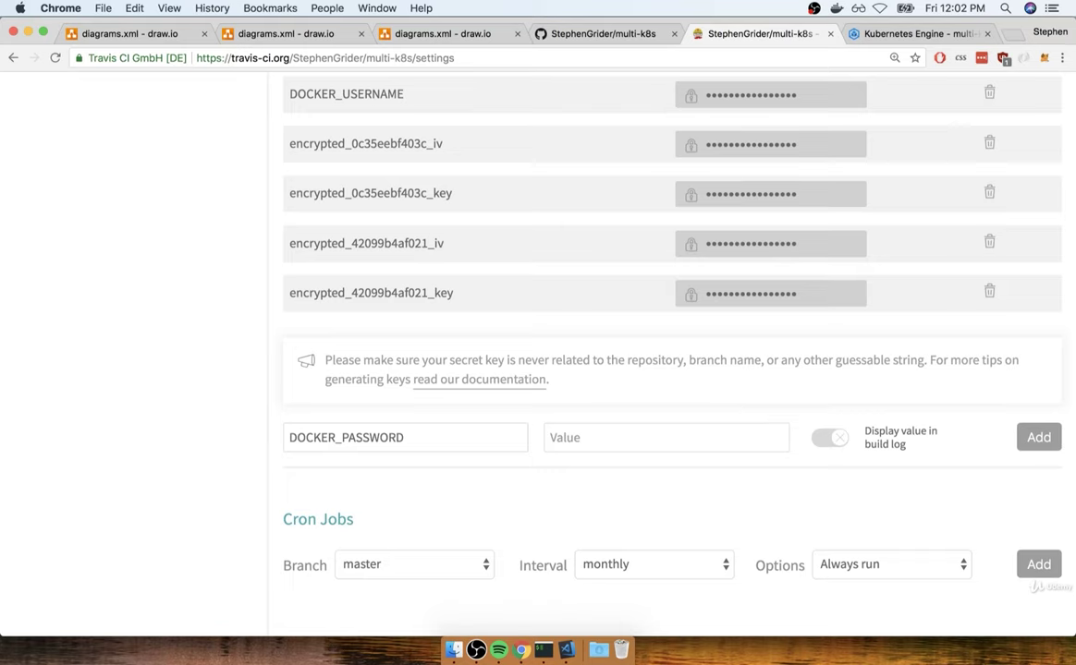
# - Close and restore the Travis CI settings page, then scroll to the variable list
pyautogui.press('super+Tab')
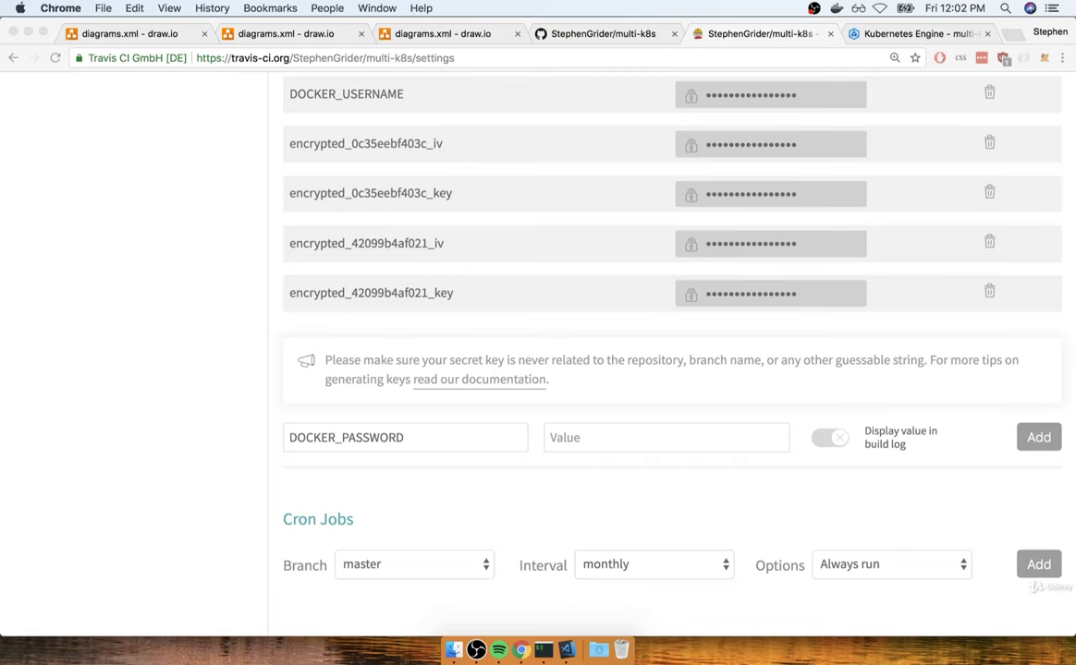
pyautogui.click(692, 33)
pyautogui.press('super+w')
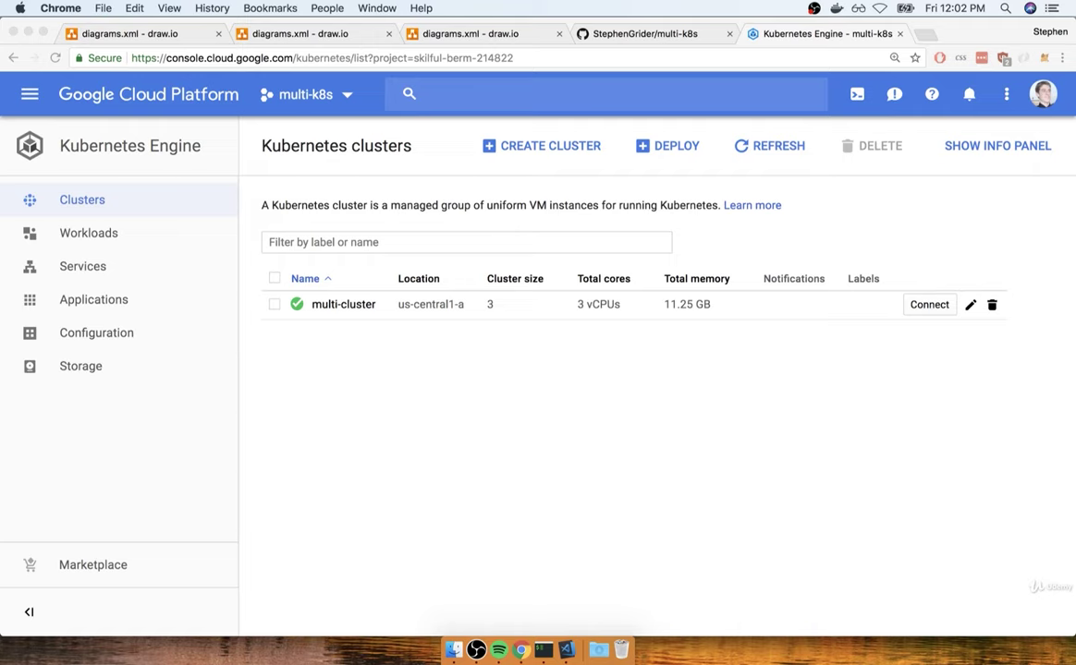
pyautogui.moveTo(684, 55); pyautogui.dragTo(785, 33)
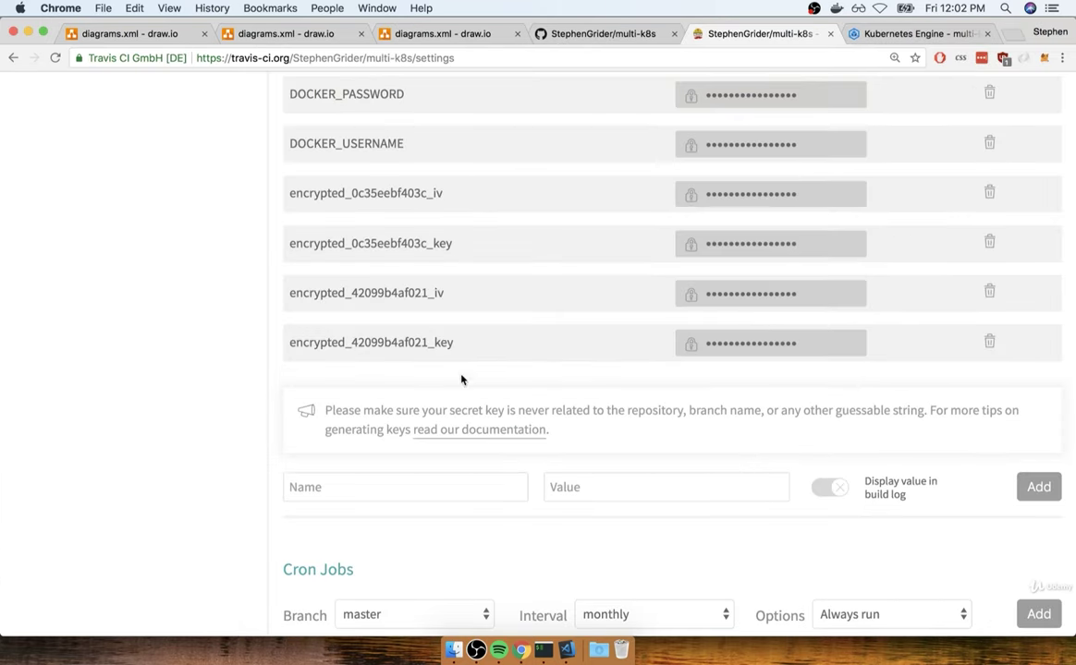
pyautogui.scroll(-1, 461, 377)
pyautogui.scroll(3, 416, 370)
pyautogui.scroll(1, 471, 314)
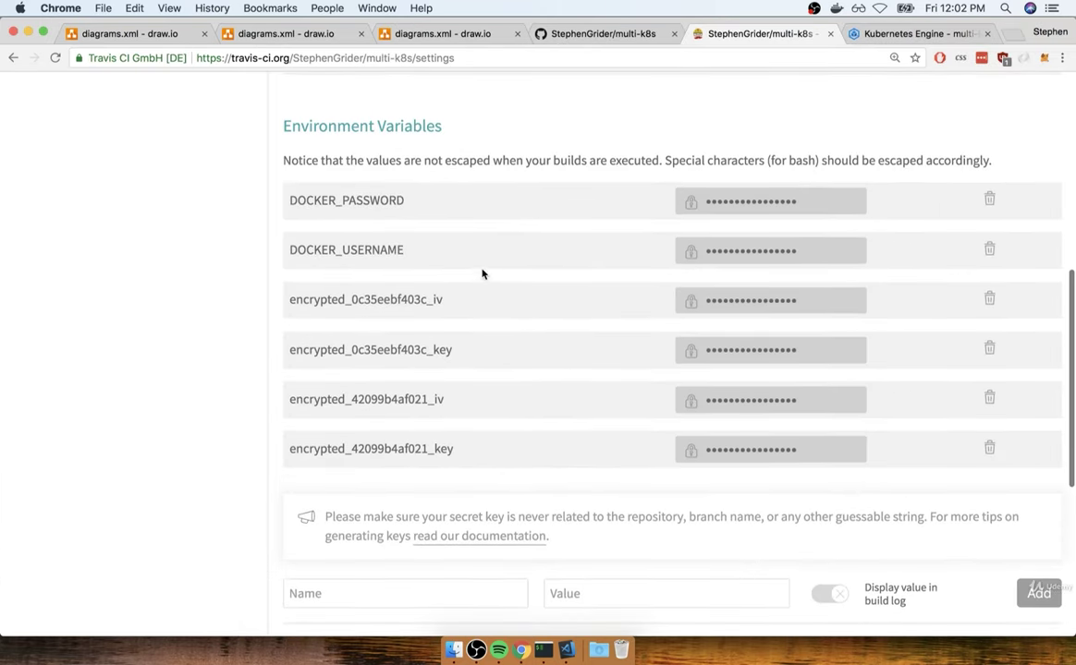
# - Confirm the exact DOCKER_PASSWORD and DOCKER_USERNAME names, then return to .travis.yml
pyautogui.doubleClick(314, 201)
pyautogui.doubleClick(373, 250)
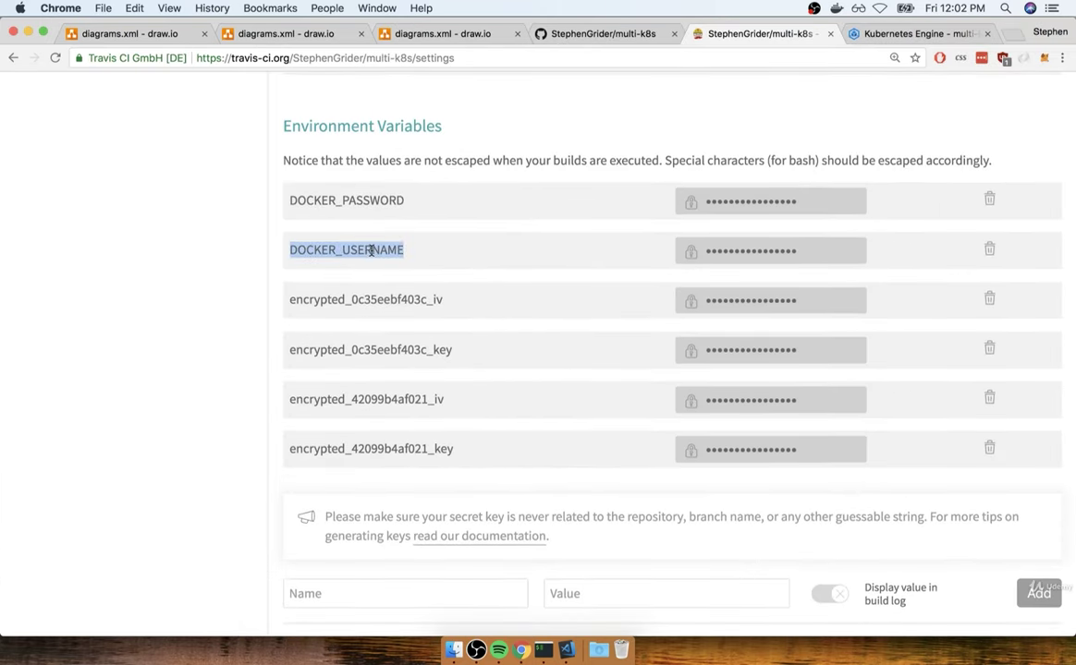
pyautogui.click(559, 237)
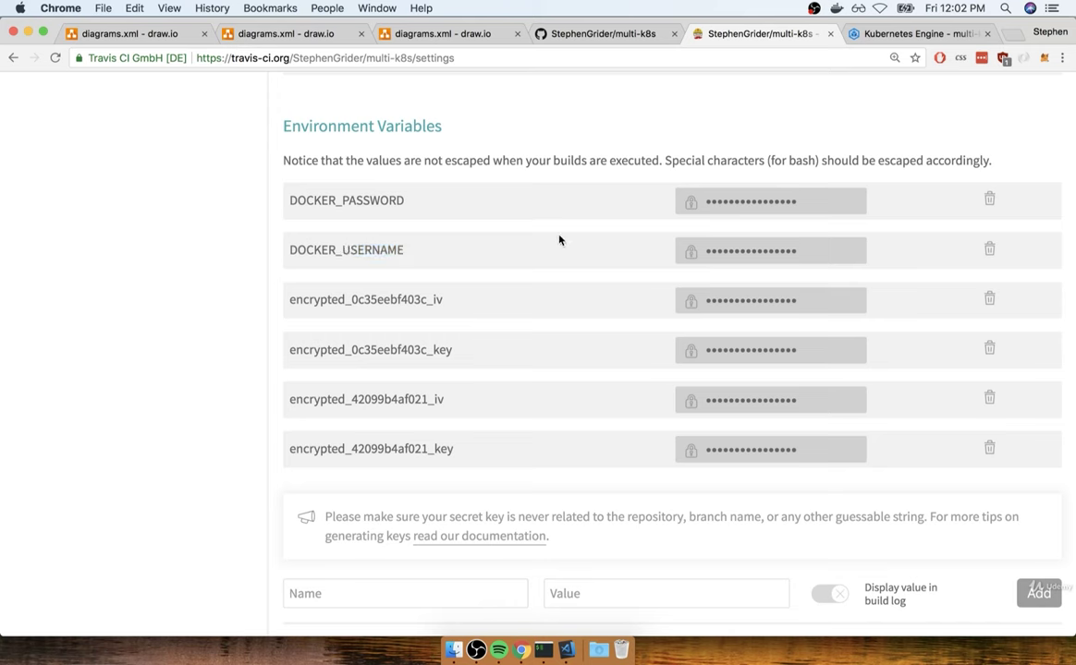
pyautogui.click(567, 650)
pyautogui.click(225, 344)
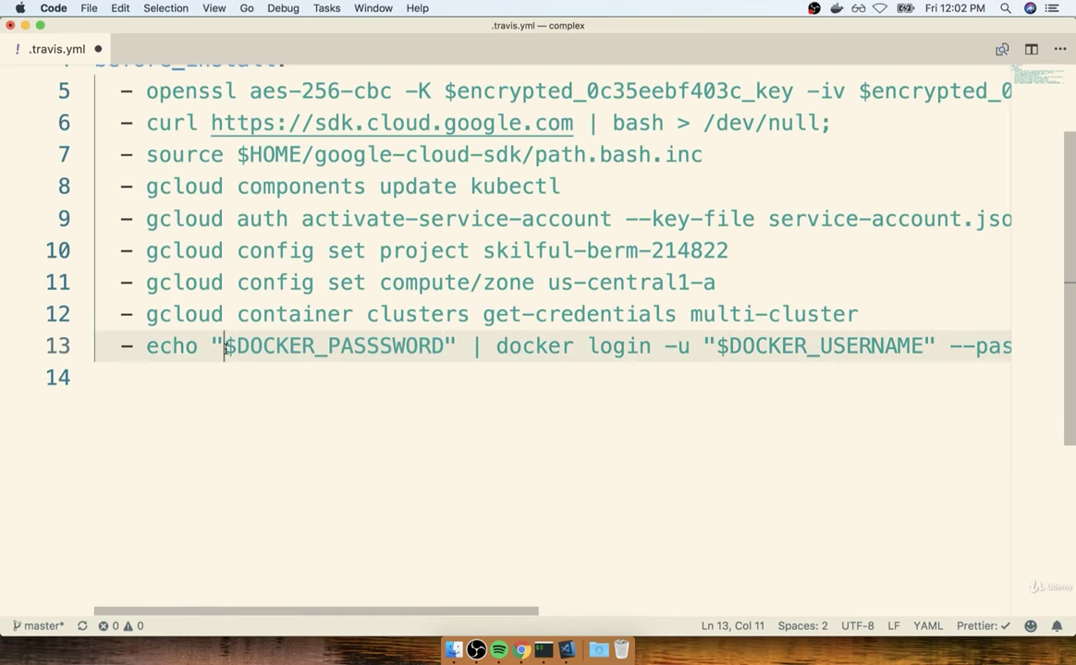
# - Highlight the variable names in the docker login line, then switch to the draw.io diagram tab
pyautogui.moveTo(171, 344); pyautogui.dragTo(765, 342)
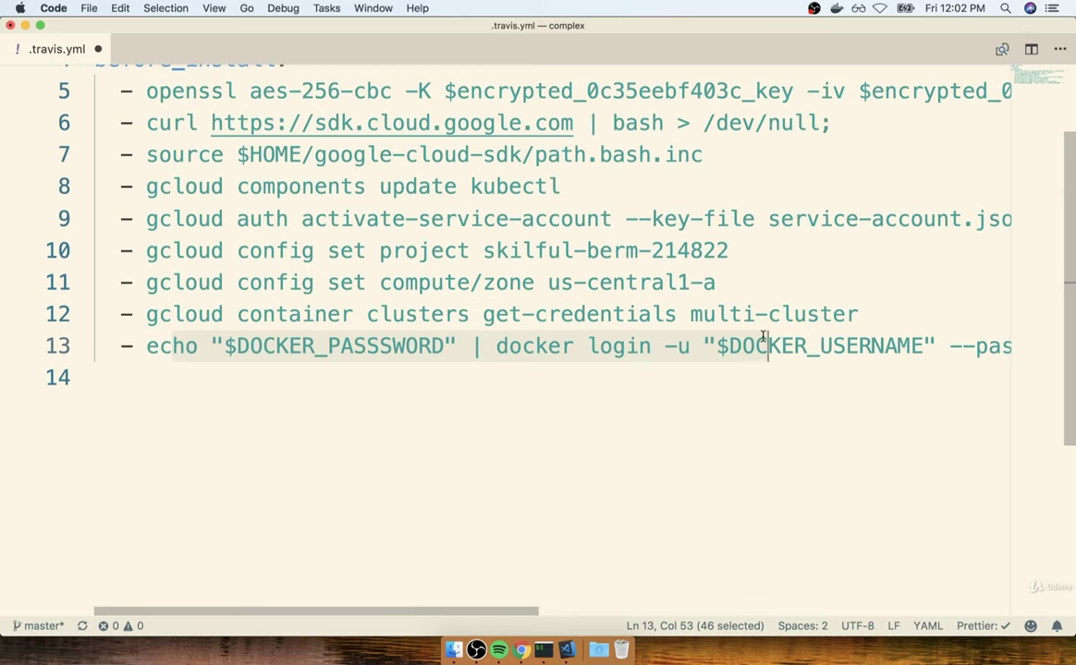
pyautogui.click(762, 336)
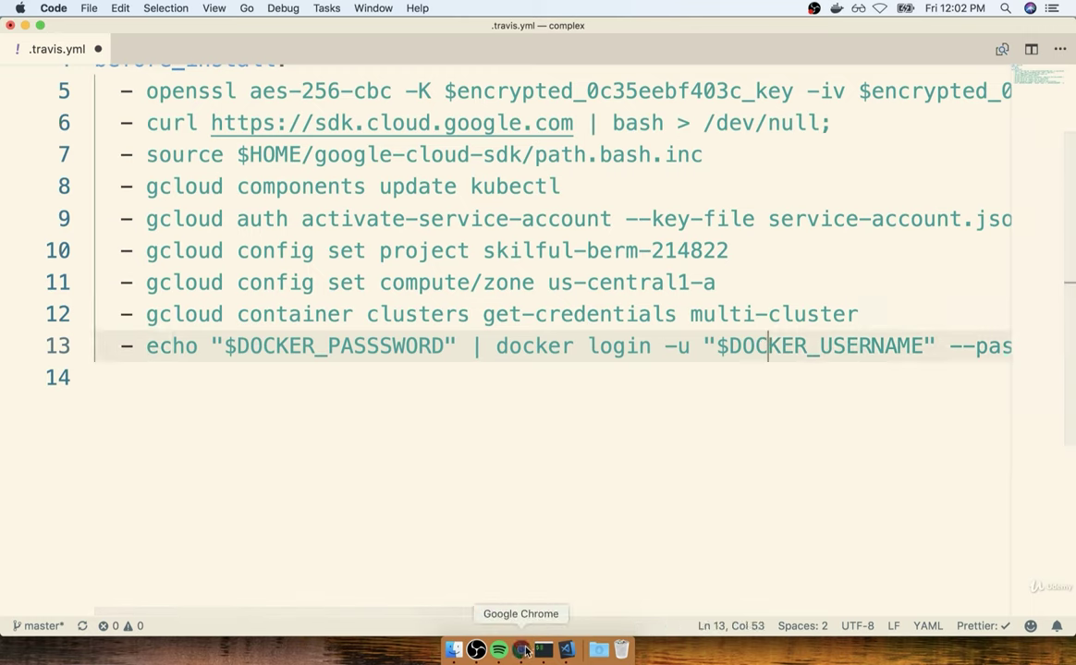
pyautogui.click(521, 649)
pyautogui.hotkey('ctrl', 'shift', 'Tab')
pyautogui.hotkey('ctrl', 'shift', 'Tab')
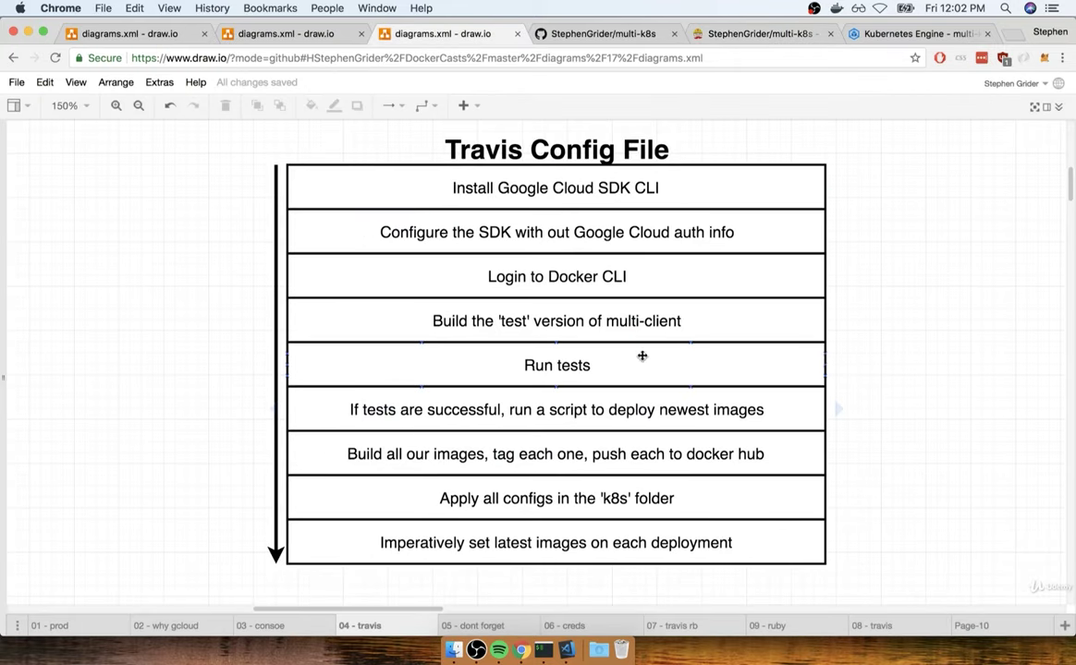
# - Point out the 'Build the test version' and 'Run tests' boxes, then return to .travis.yml
pyautogui.click(638, 323)
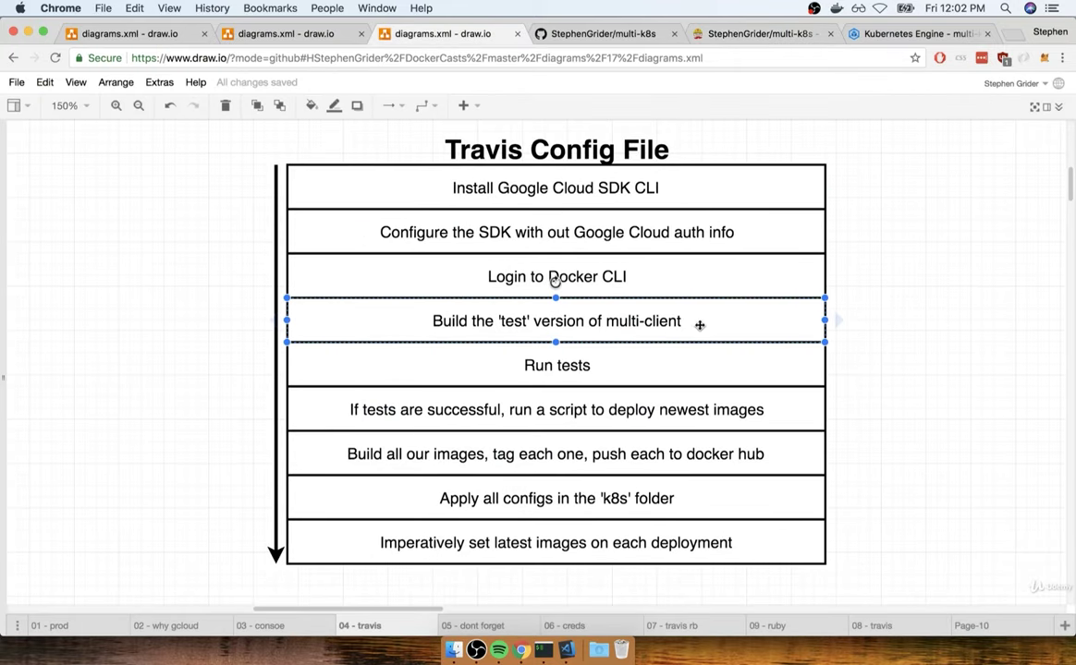
pyautogui.click(715, 366)
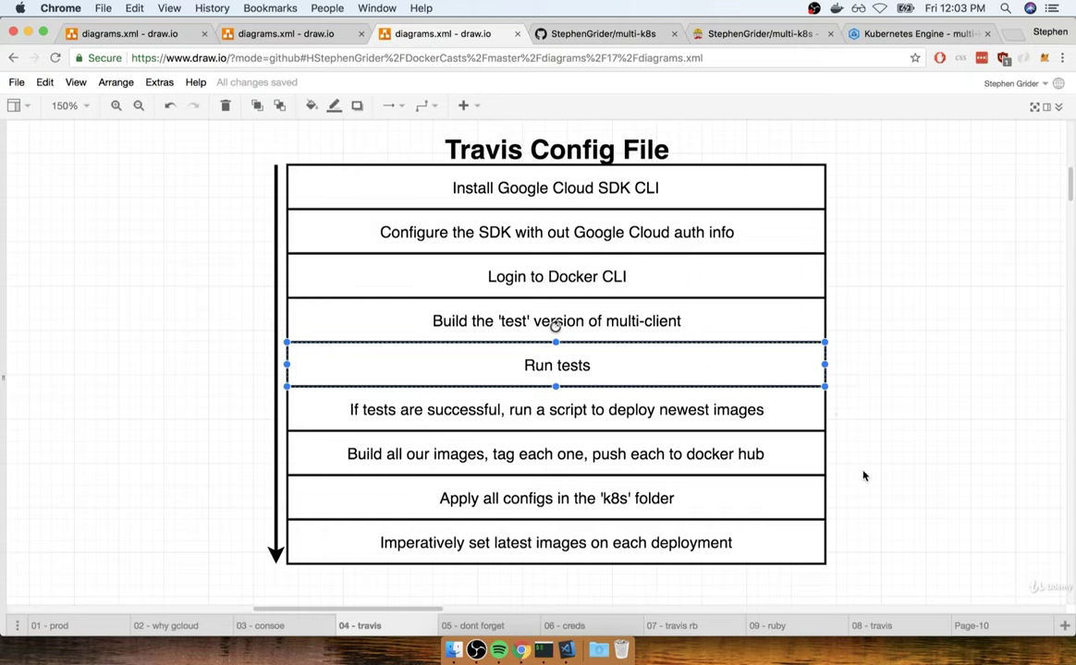
pyautogui.click(567, 651)
pyautogui.click(571, 413)
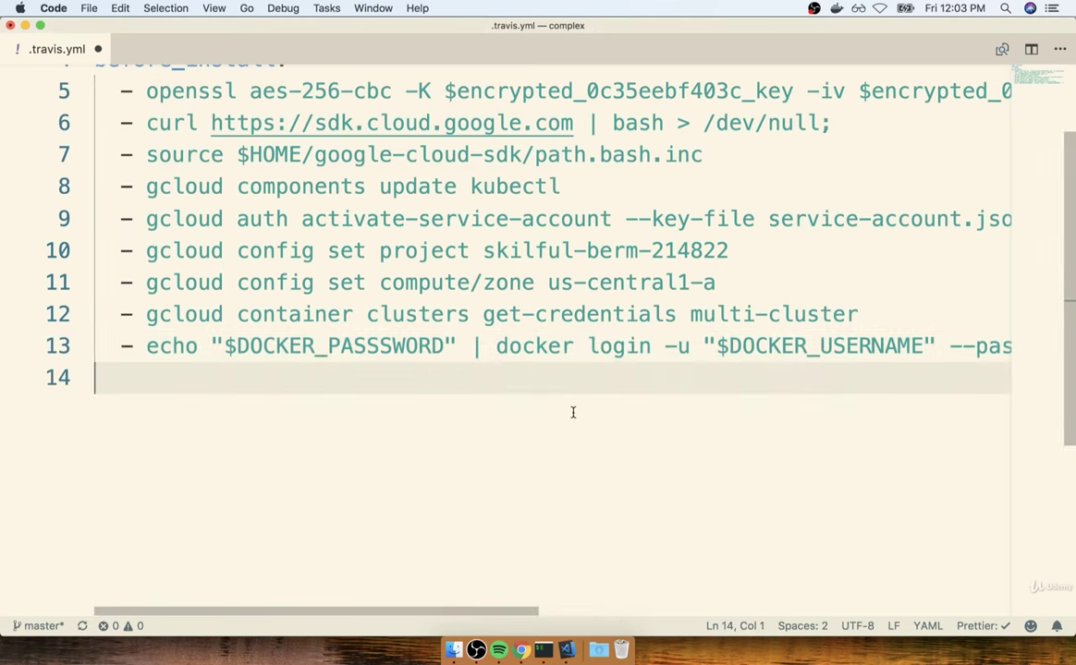
# - Below the docker login line, start '- docker build -t <user>/react-test -f'
pyautogui.press('Up')
pyautogui.press('super+Right')
pyautogui.press('Return')
pyautogui.write('- ')
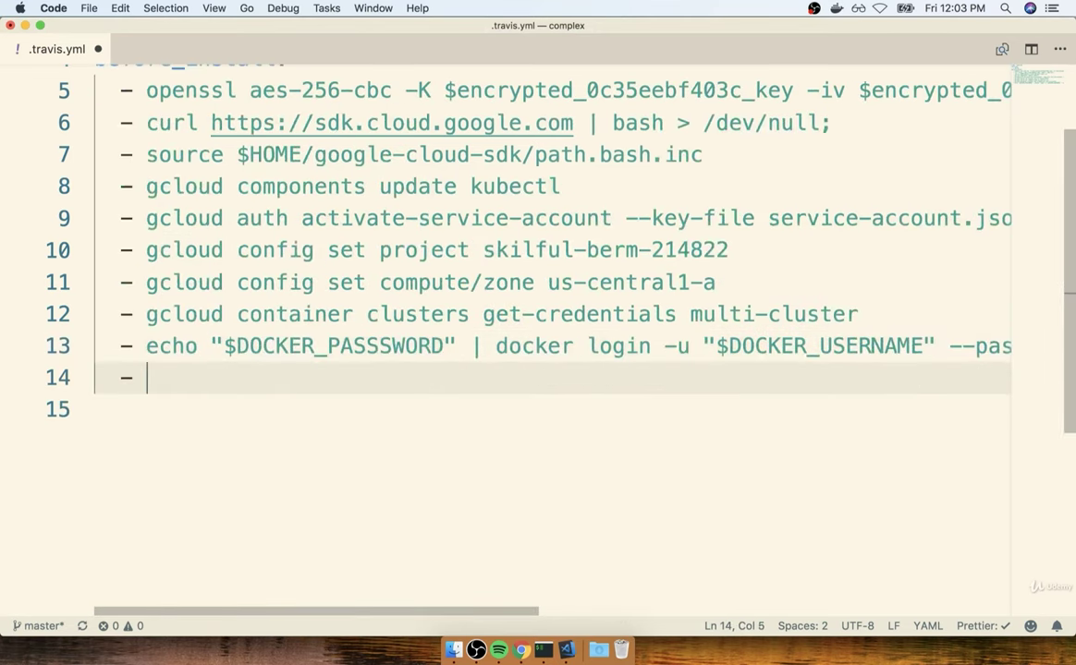
pyautogui.write('docker')
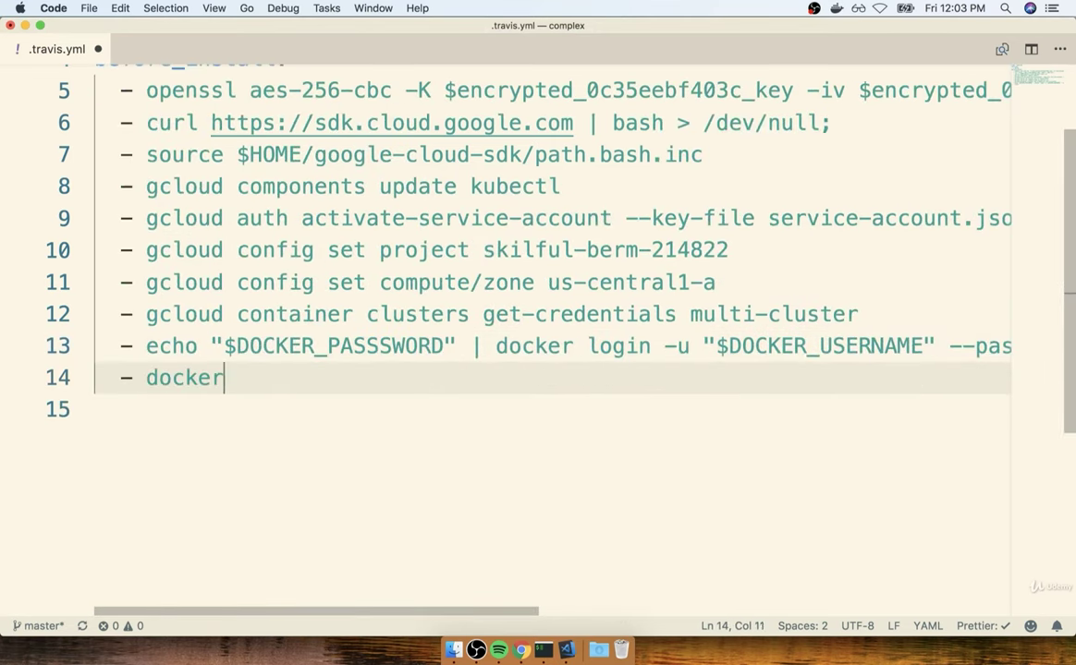
pyautogui.write(' build -t stephengrider')
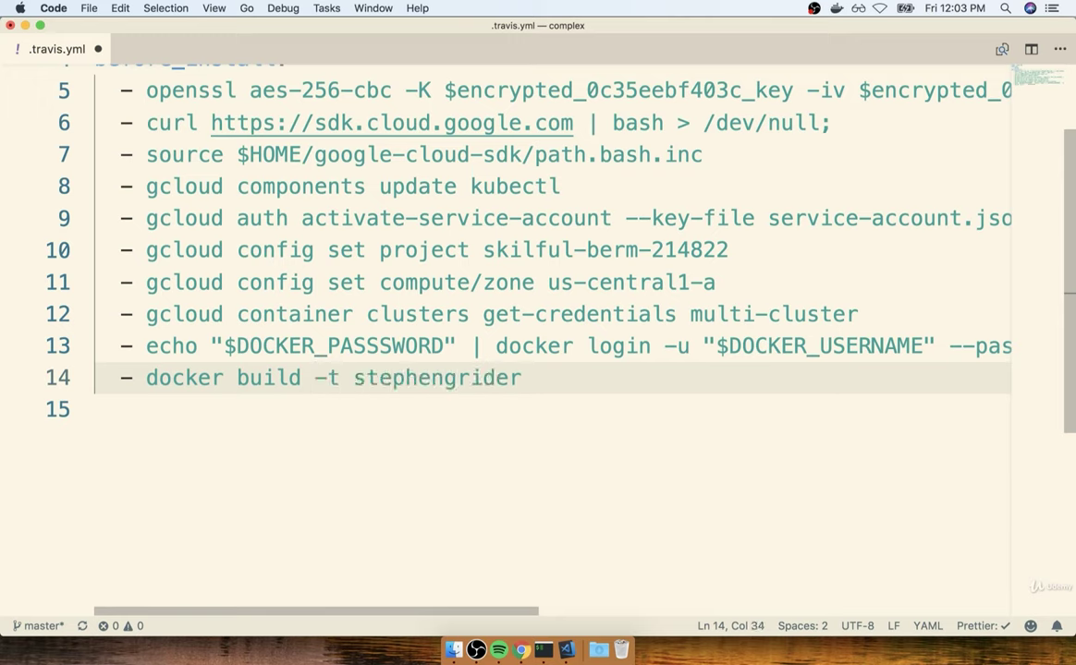
pyautogui.write('/react-test ')
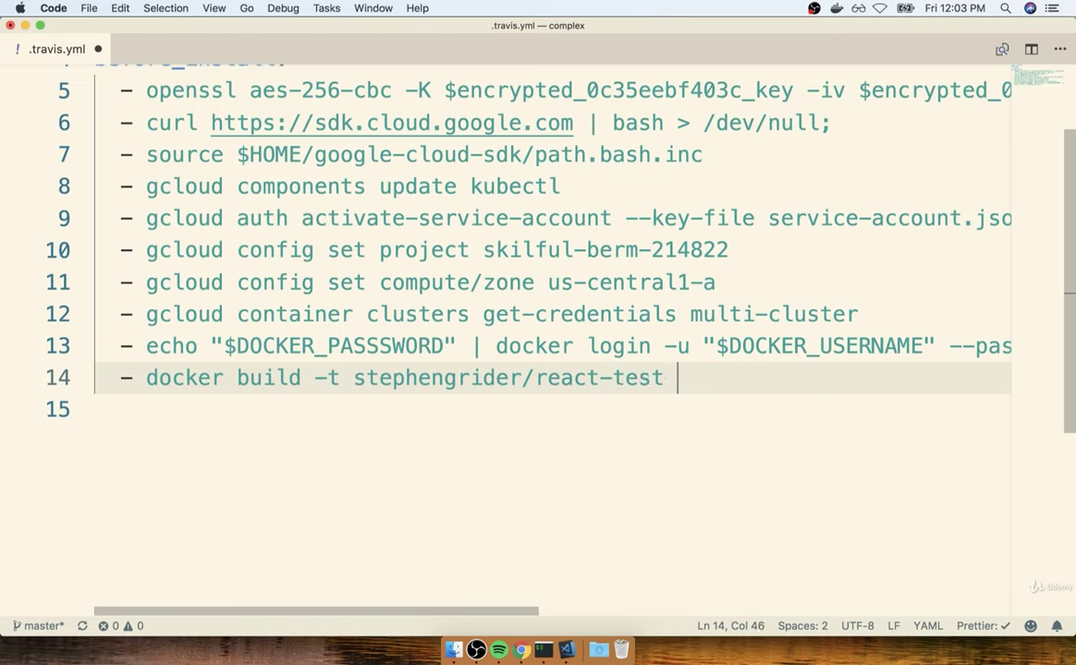
pyautogui.write('-f')
pyautogui.press('super+b')
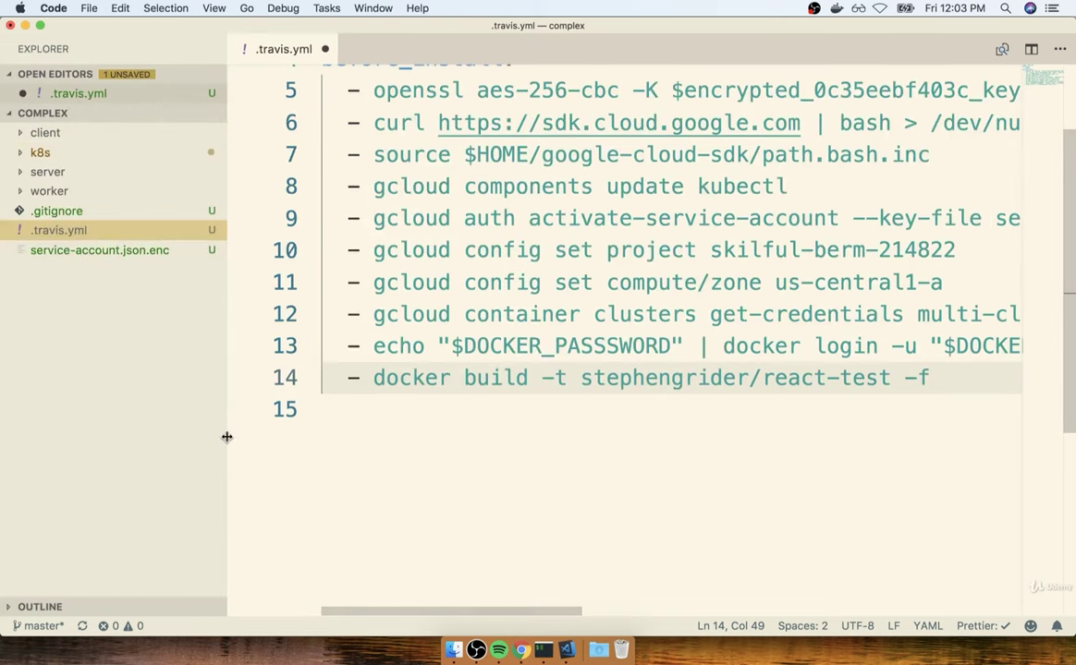
pyautogui.moveTo(228, 434); pyautogui.dragTo(2, 457)
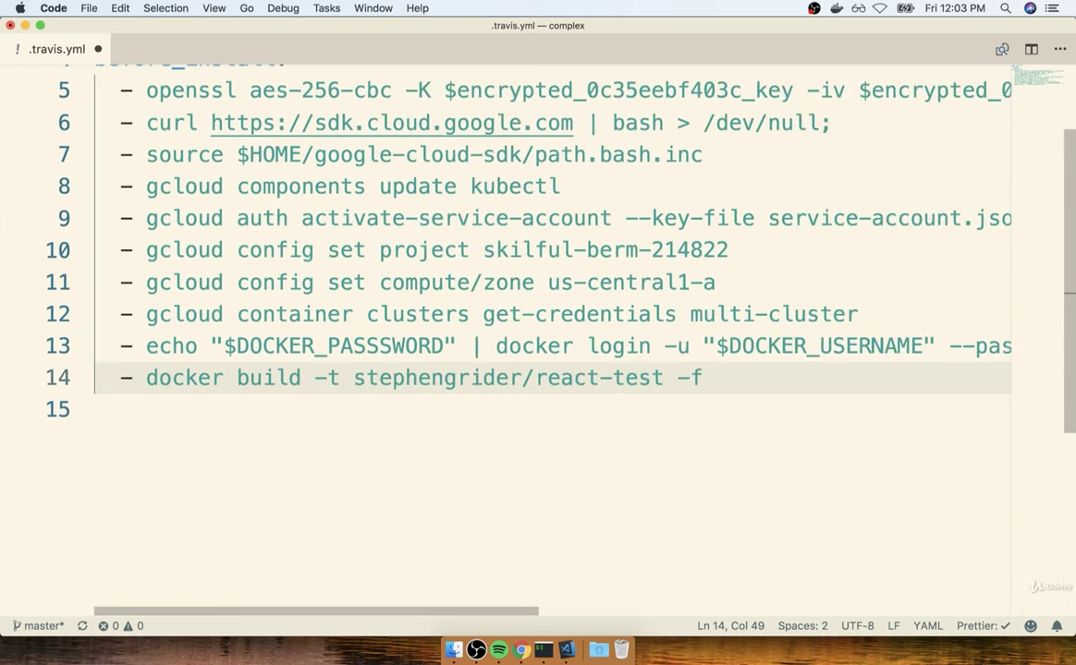
# - Finish the build command with ./client/Dockerfile.dev and the ./client build context
pyautogui.write('./client/Dockerfile.dev')
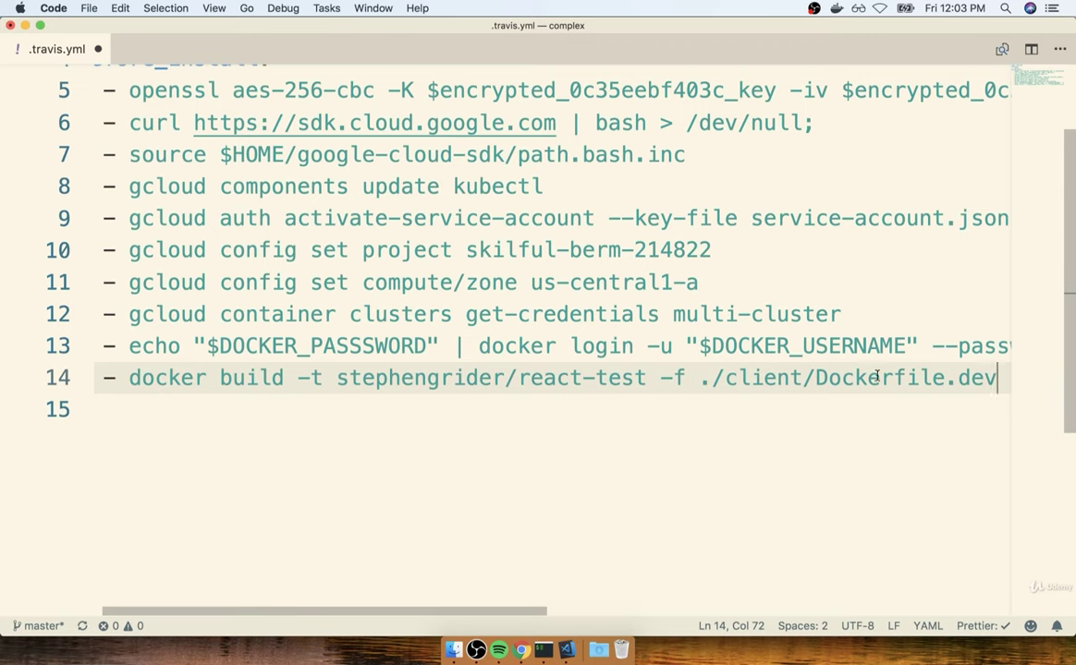
pyautogui.moveTo(817, 377); pyautogui.dragTo(998, 379)
pyautogui.hscroll(4, 886, 526)
pyautogui.scroll(-2, 886, 526)
pyautogui.hscroll(2, 885, 527)
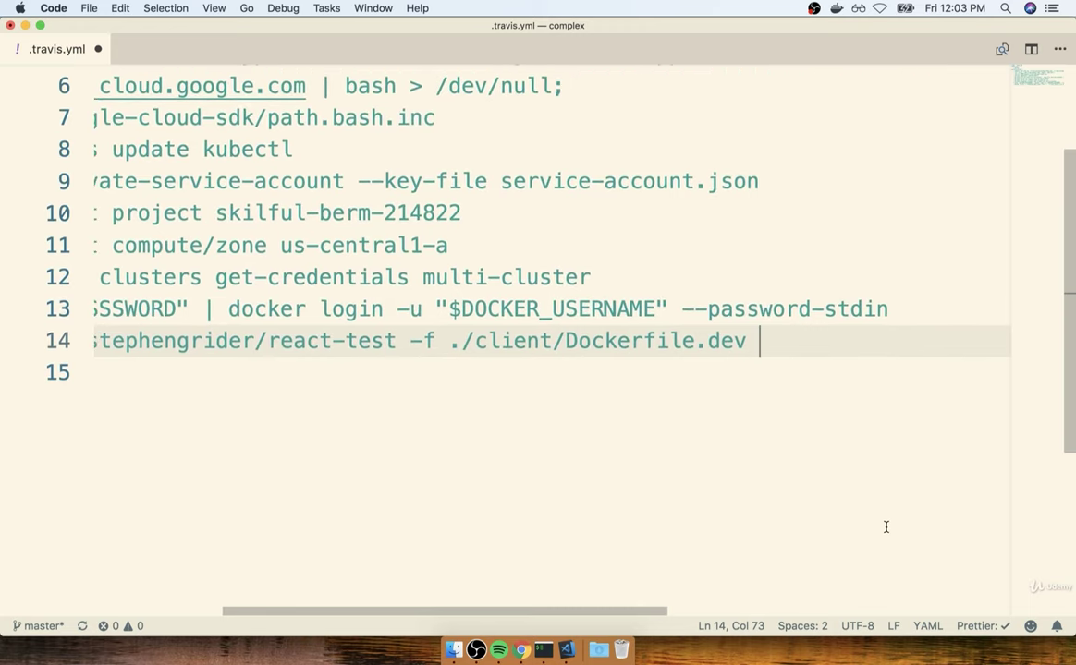
pyautogui.write('./client')
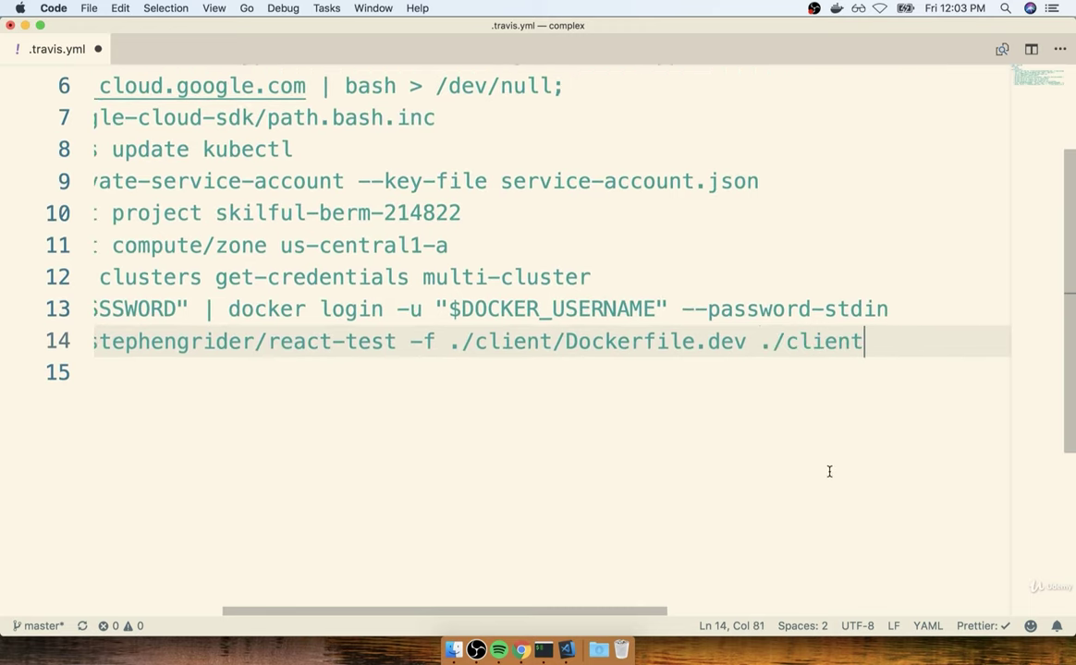
pyautogui.moveTo(403, 342); pyautogui.dragTo(918, 344)
pyautogui.click(773, 341)
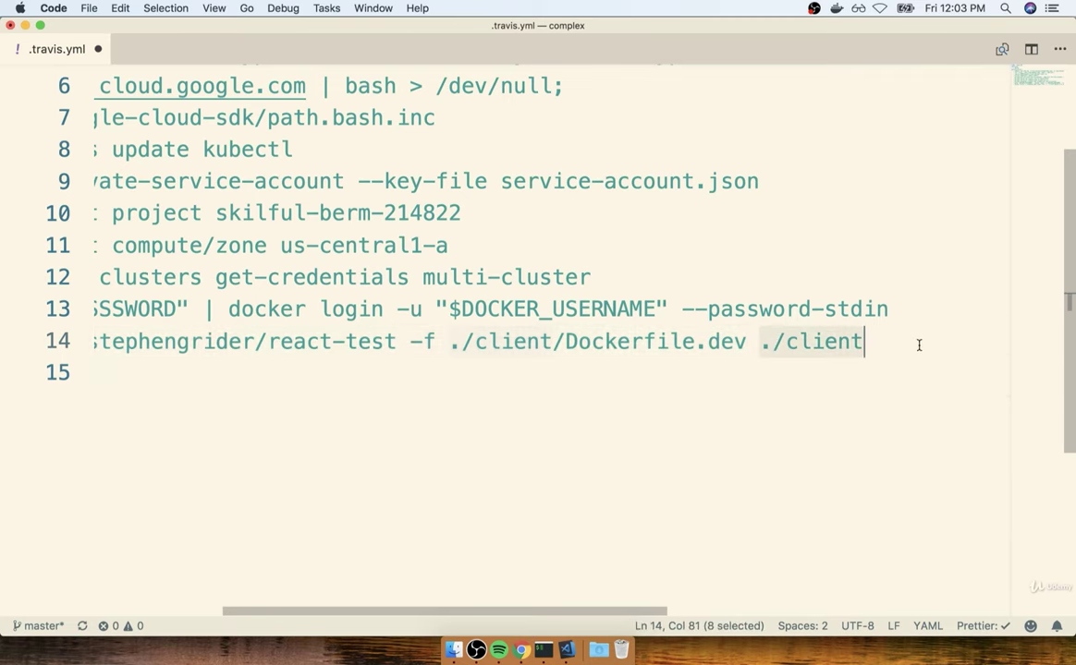
pyautogui.click(919, 345)
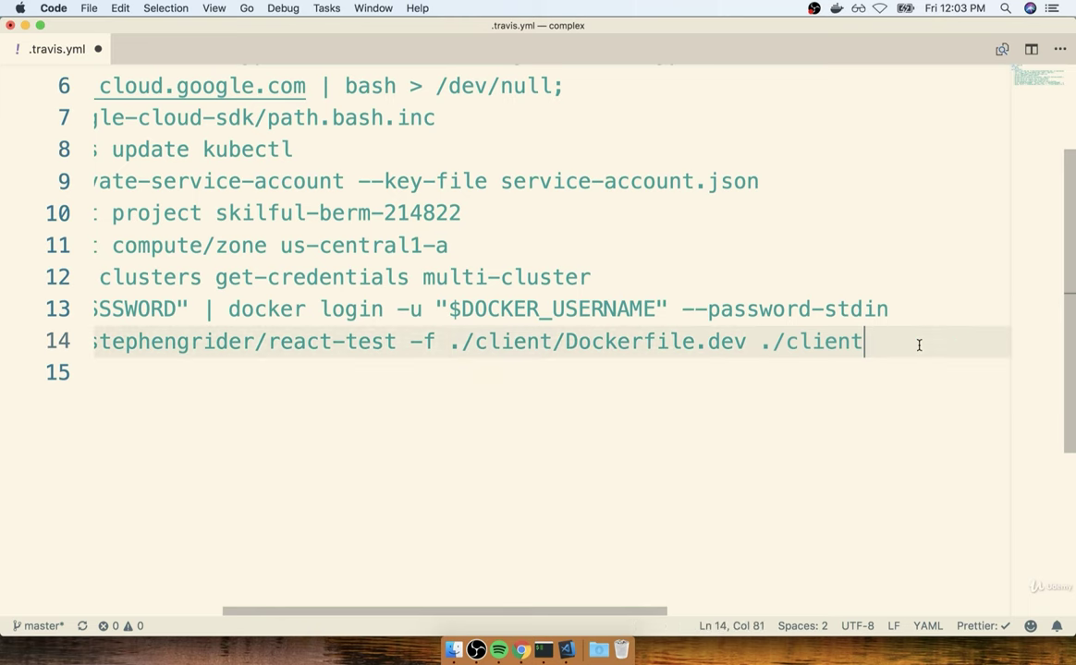
pyautogui.press('Return')
pyautogui.press('Return')
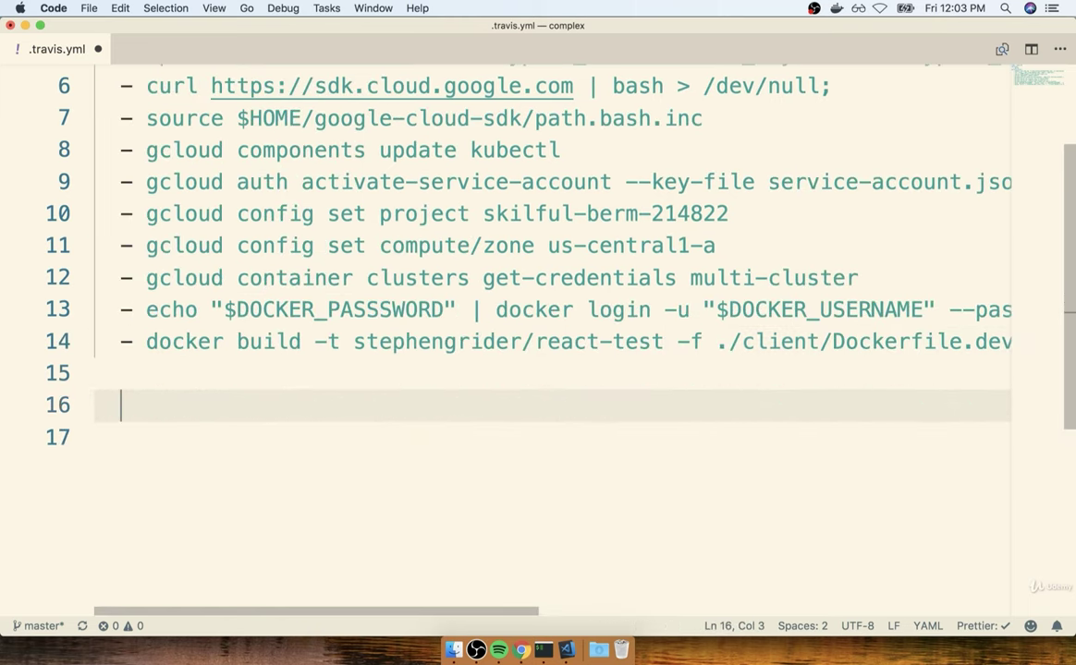
# - Add a script: section after the before_install steps, with a new list item
pyautogui.press('BackSpace')
pyautogui.scroll(5, 646, 372)
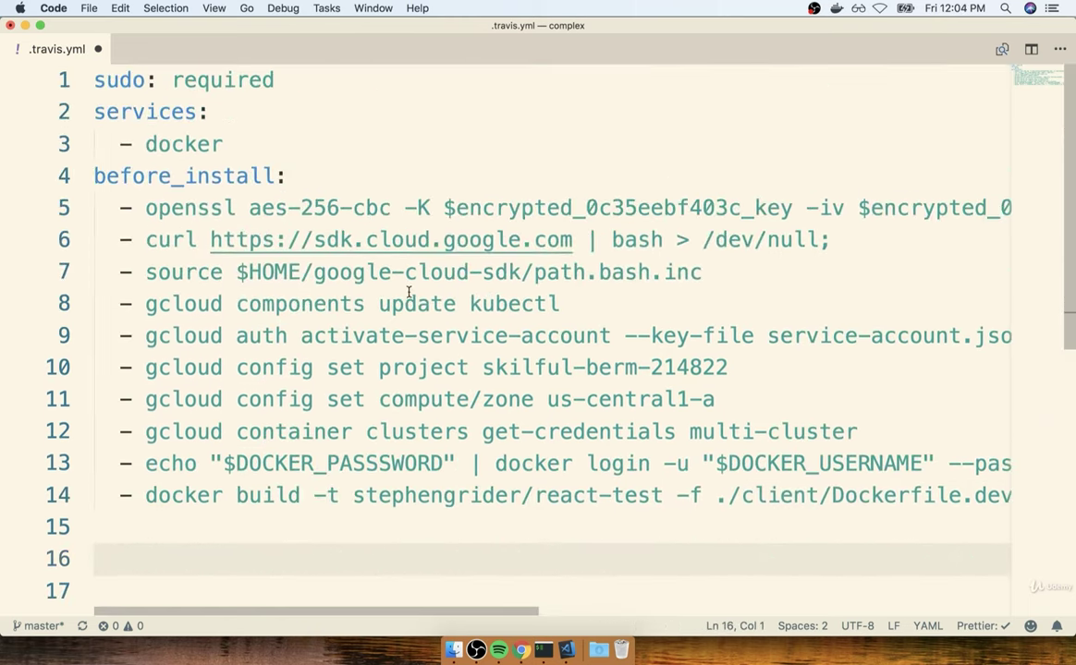
pyautogui.doubleClick(212, 175)
pyautogui.scroll(-3, 319, 364)
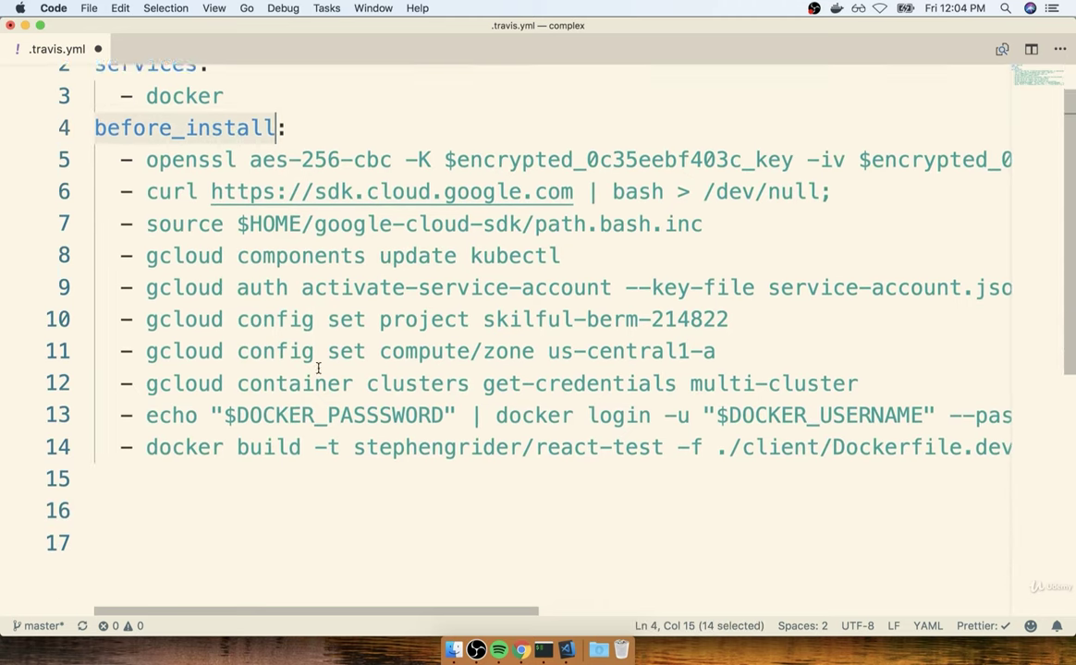
pyautogui.click(251, 399)
pyautogui.press('Return')
pyautogui.write('script:')
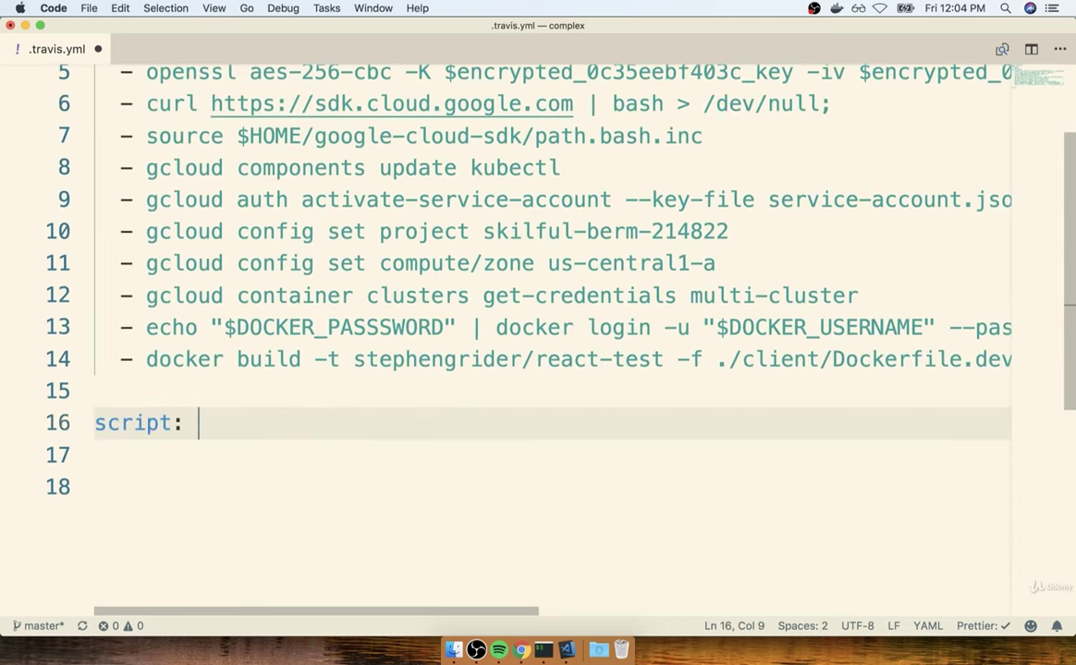
pyautogui.press('Return')
pyautogui.write('-')
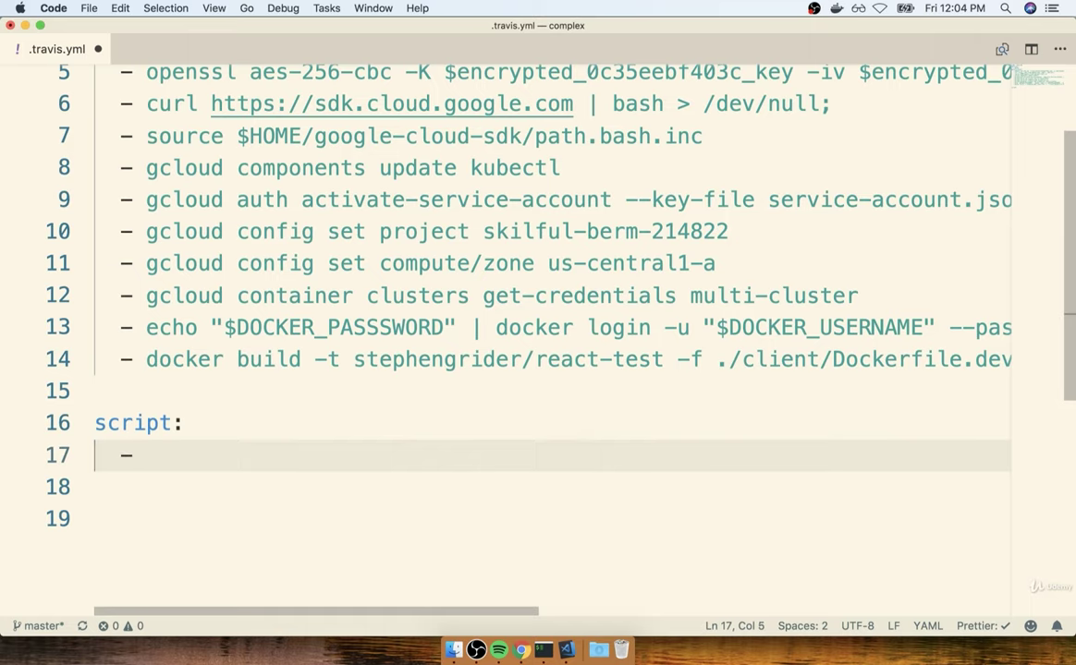
# - Type 'docker run <user>/react-test', fixing a misspelled username, matching the build step's image name
pyautogui.scroll(-1, 508, 268)
pyautogui.write('doc')
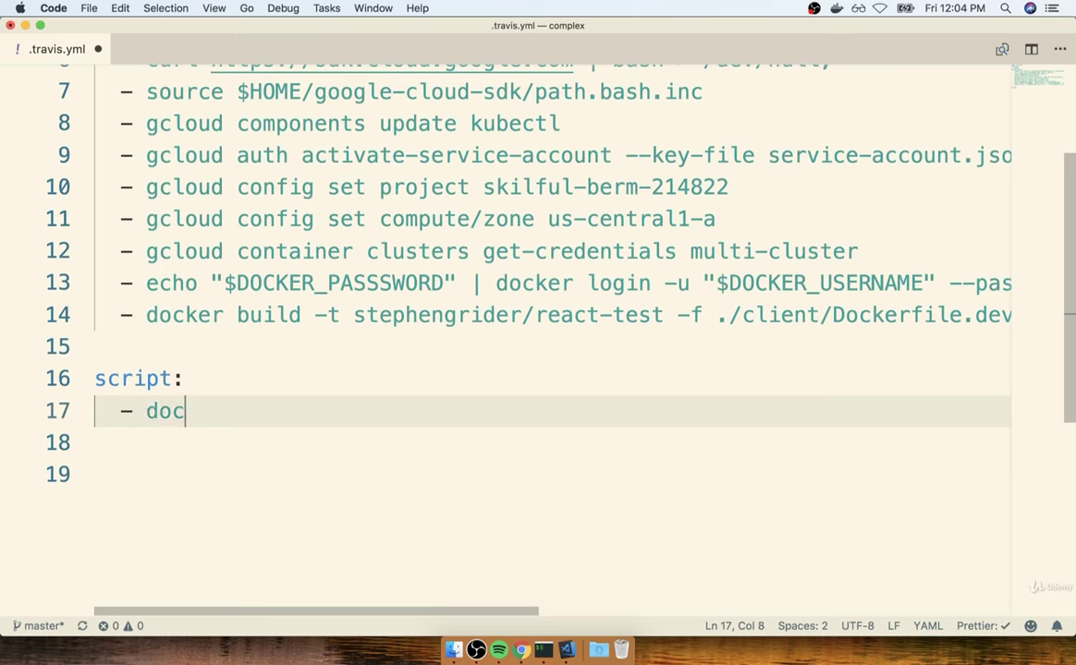
pyautogui.write('ker run stpeheng')
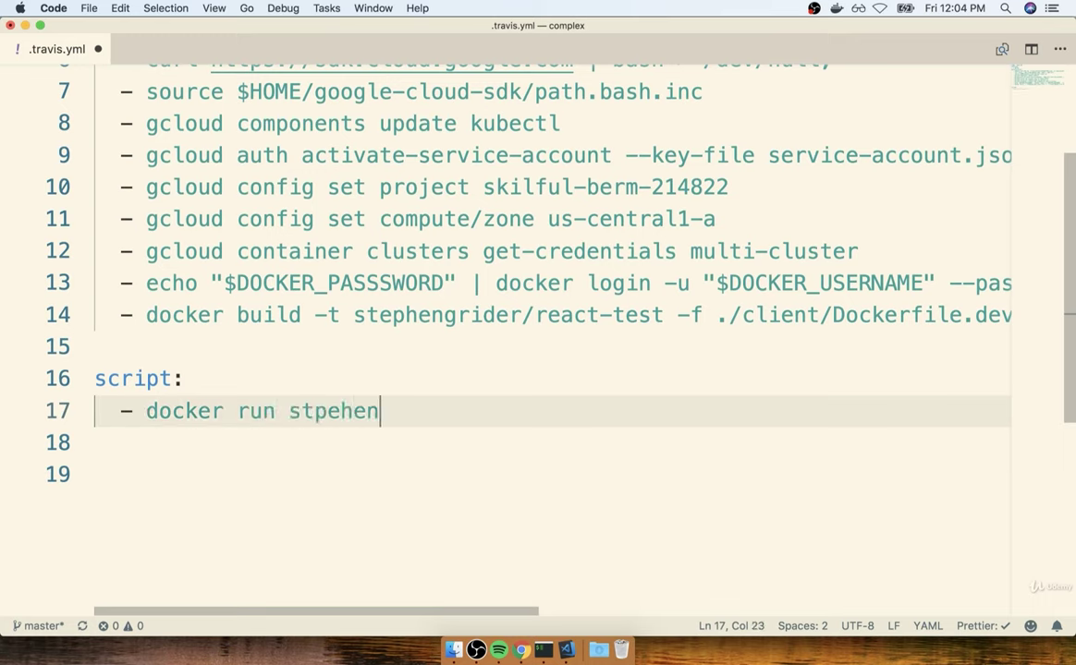
pyautogui.press('BackSpace')
pyautogui.press('BackSpace')
pyautogui.press('BackSpace')
pyautogui.press('BackSpace')
pyautogui.press('BackSpace')
pyautogui.press('BackSpace')
pyautogui.write('ephengrider/')
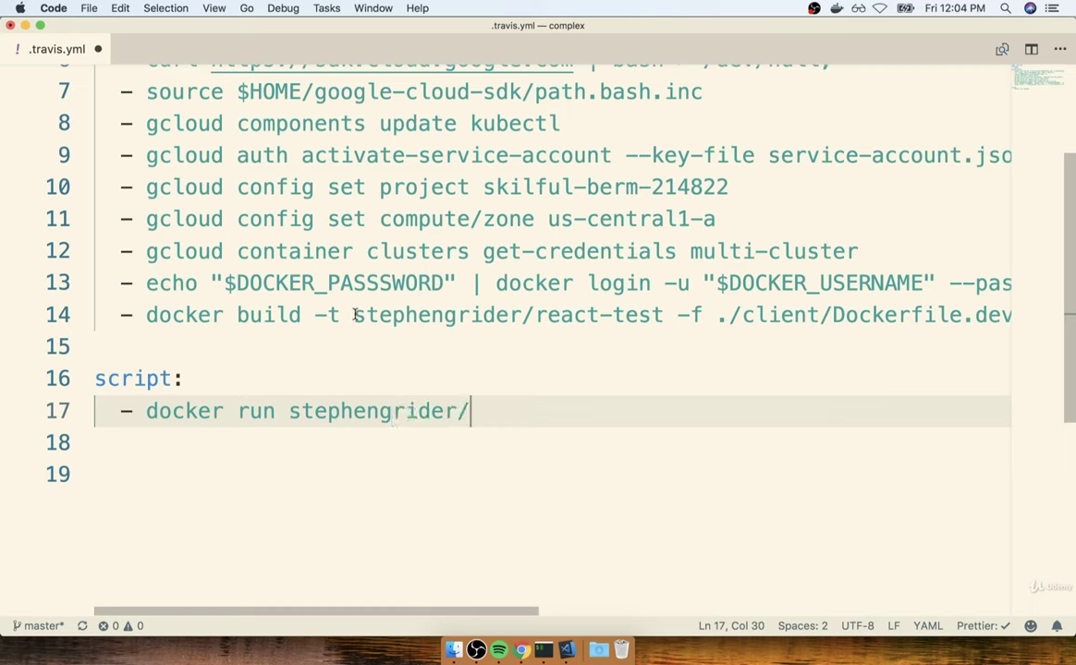
pyautogui.moveTo(354, 315); pyautogui.dragTo(662, 312)
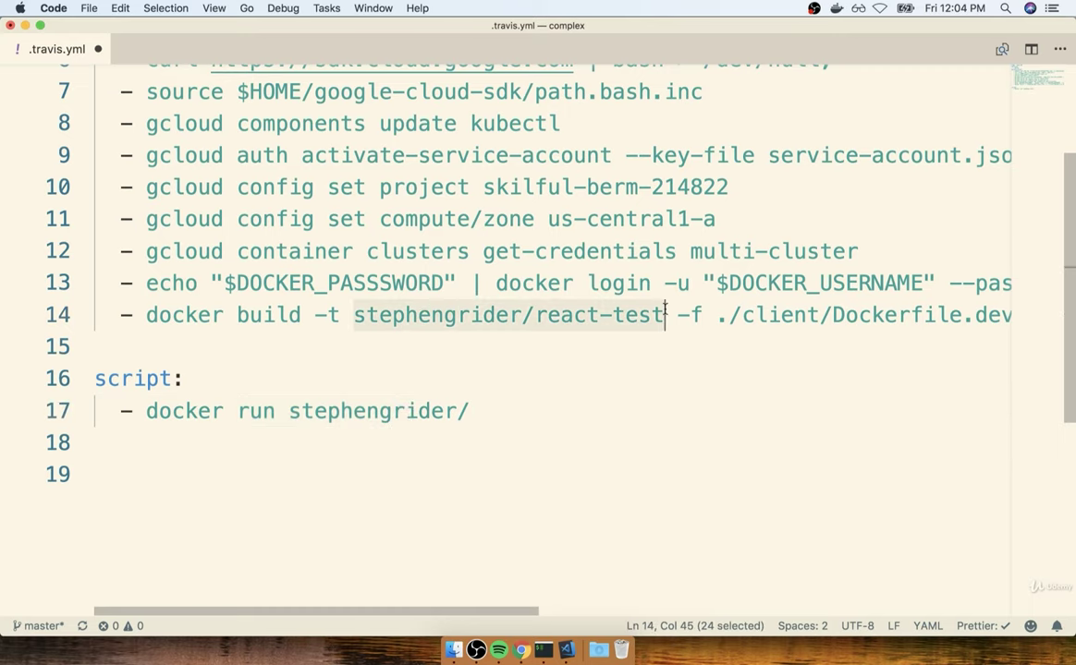
pyautogui.click(517, 420)
pyautogui.write('react-test')
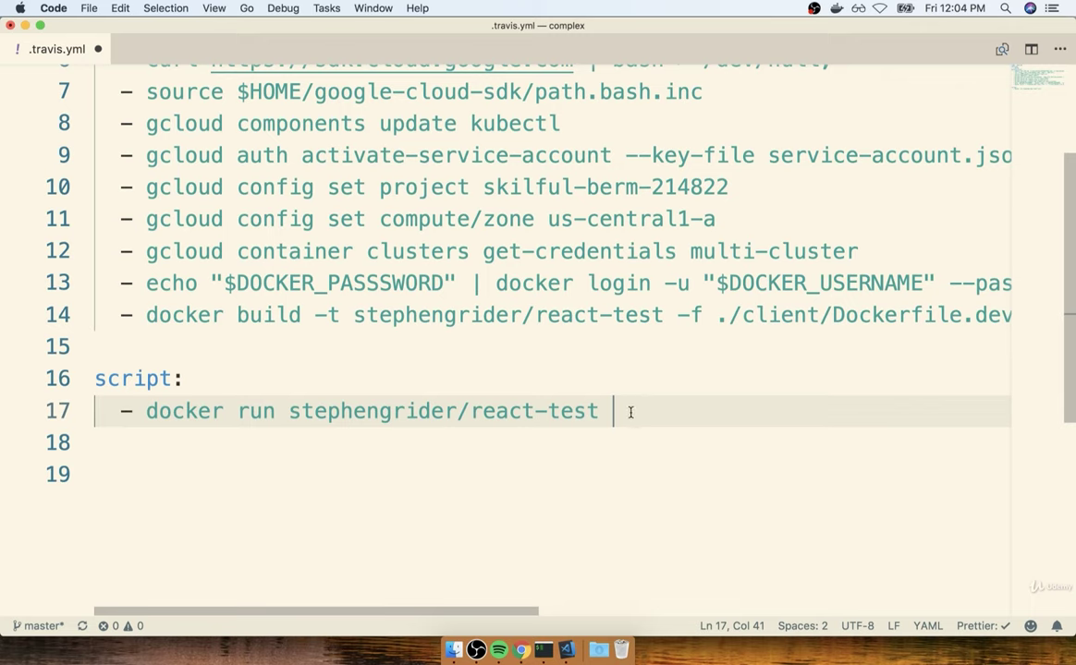
# - Append 'npm test -- --coverage' to the docker run command and review the finished line
pyautogui.write('npm test ')
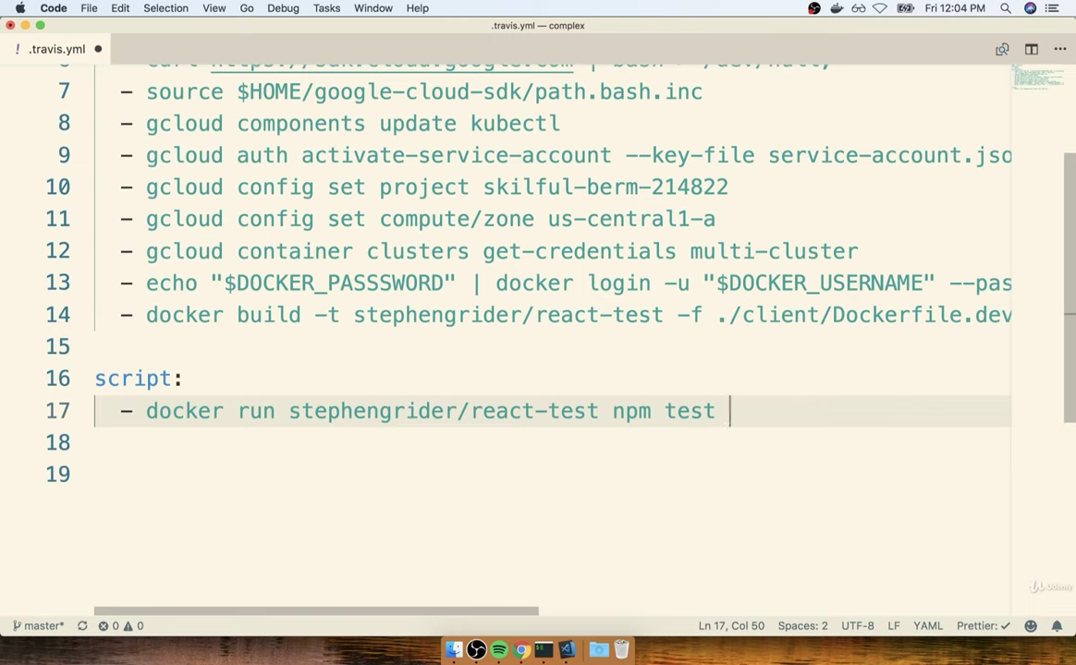
pyautogui.write('-- --coverage')
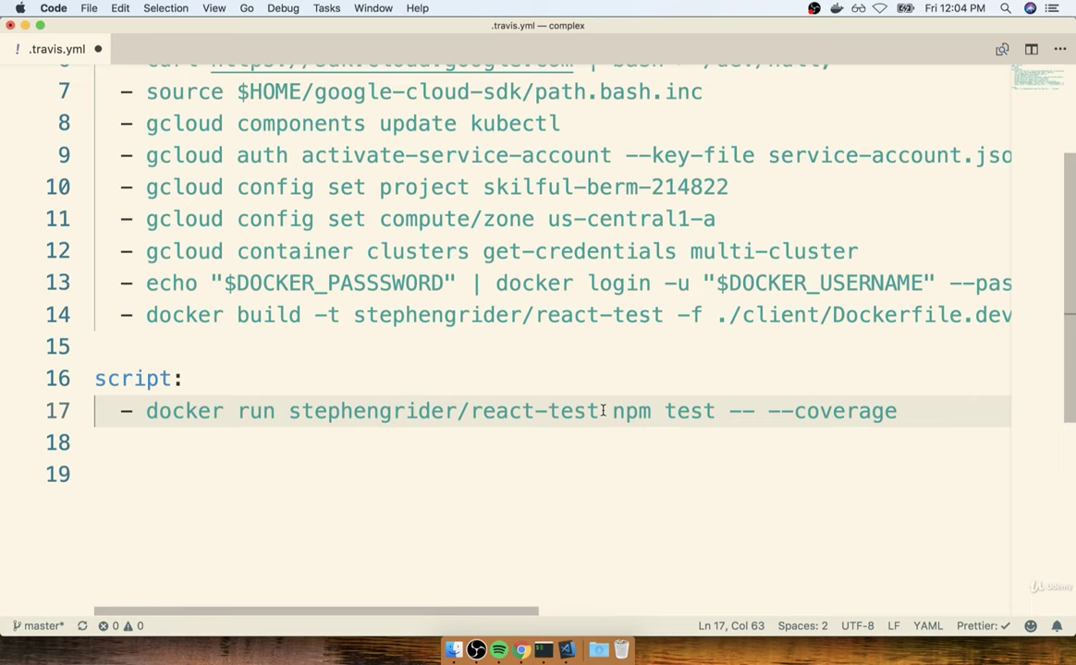
pyautogui.moveTo(612, 411); pyautogui.dragTo(717, 416)
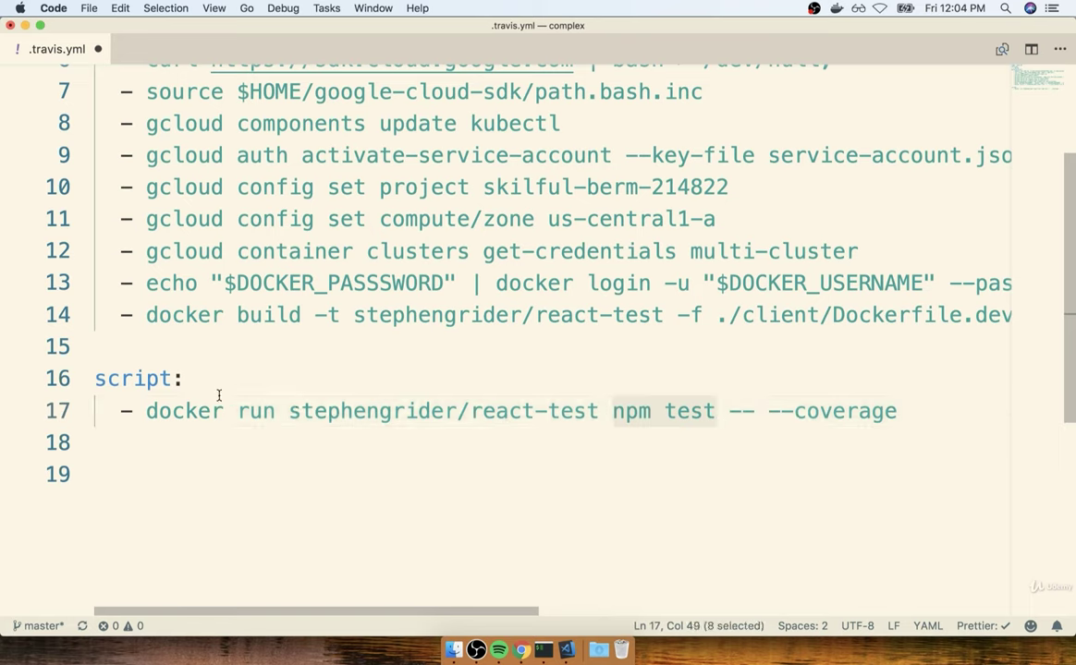
pyautogui.moveTo(143, 411); pyautogui.dragTo(1002, 428)
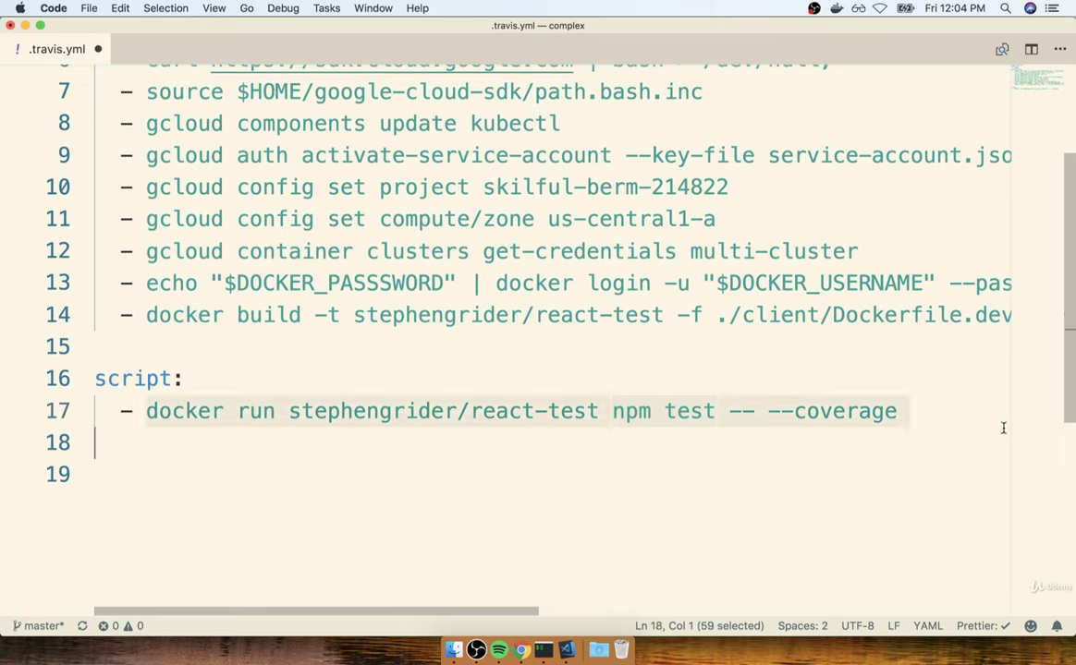
pyautogui.click(729, 411)
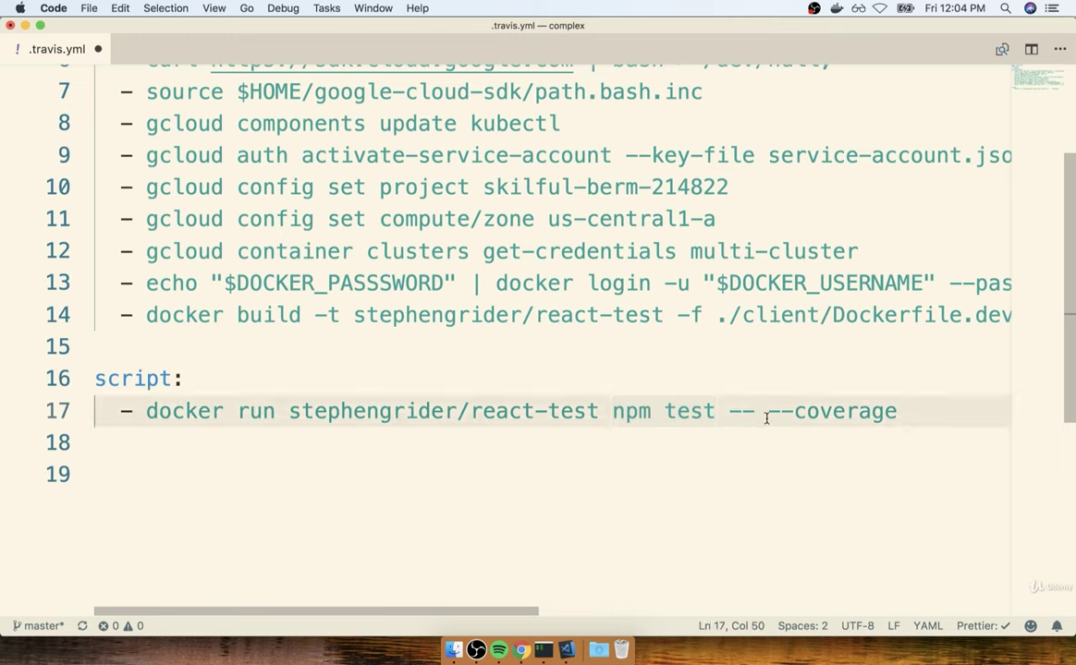
pyautogui.moveTo(766, 411); pyautogui.dragTo(968, 409)
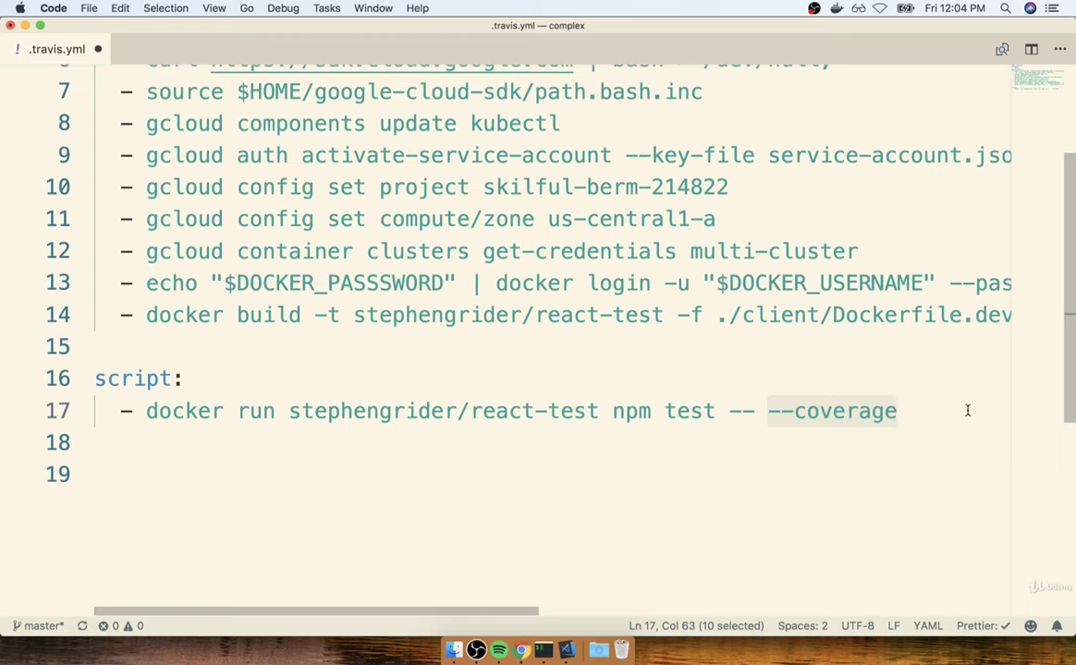
pyautogui.click(840, 417)
pyautogui.scroll(1, 601, 353)
pyautogui.click(212, 374)
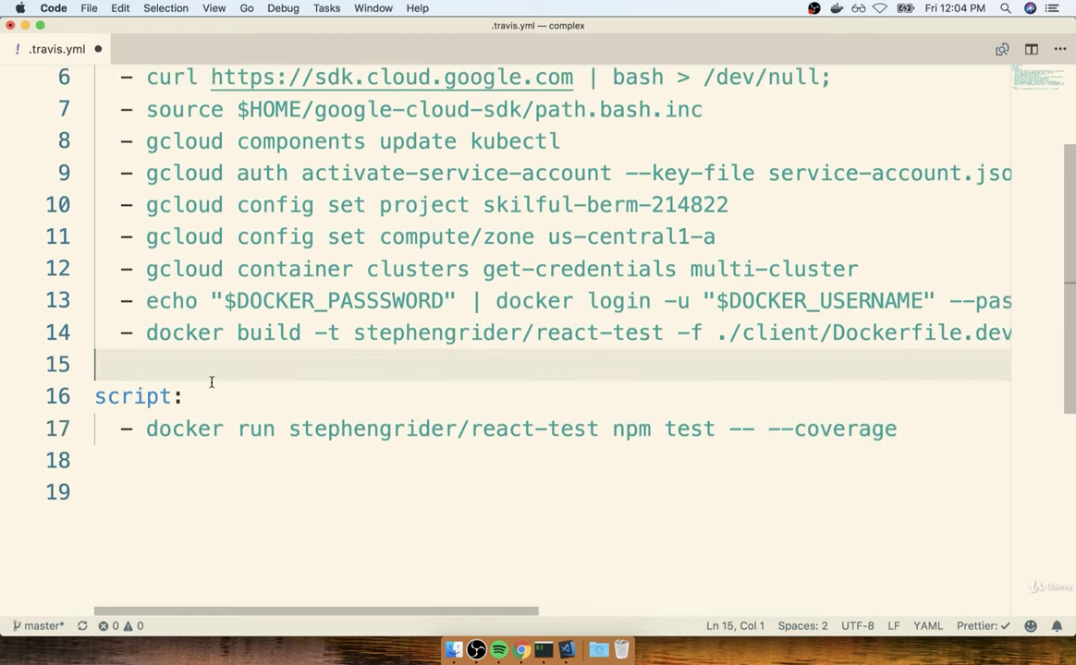
# - Review the script section and its docker run command
pyautogui.doubleClick(141, 396)
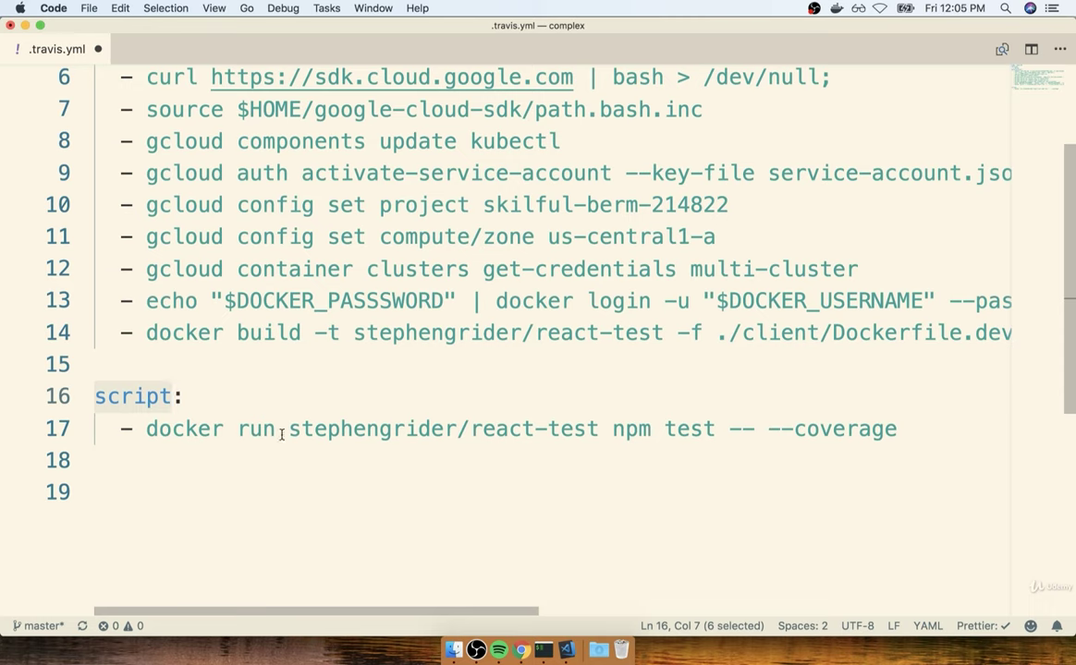
pyautogui.scroll(-1, 305, 434)
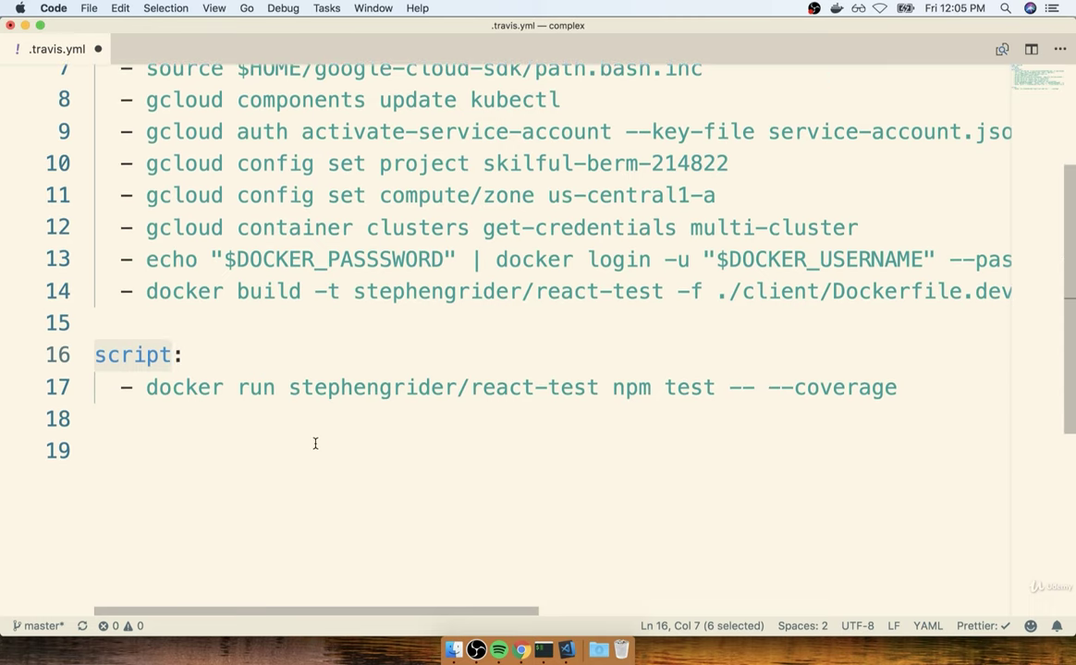
pyautogui.click(249, 415)
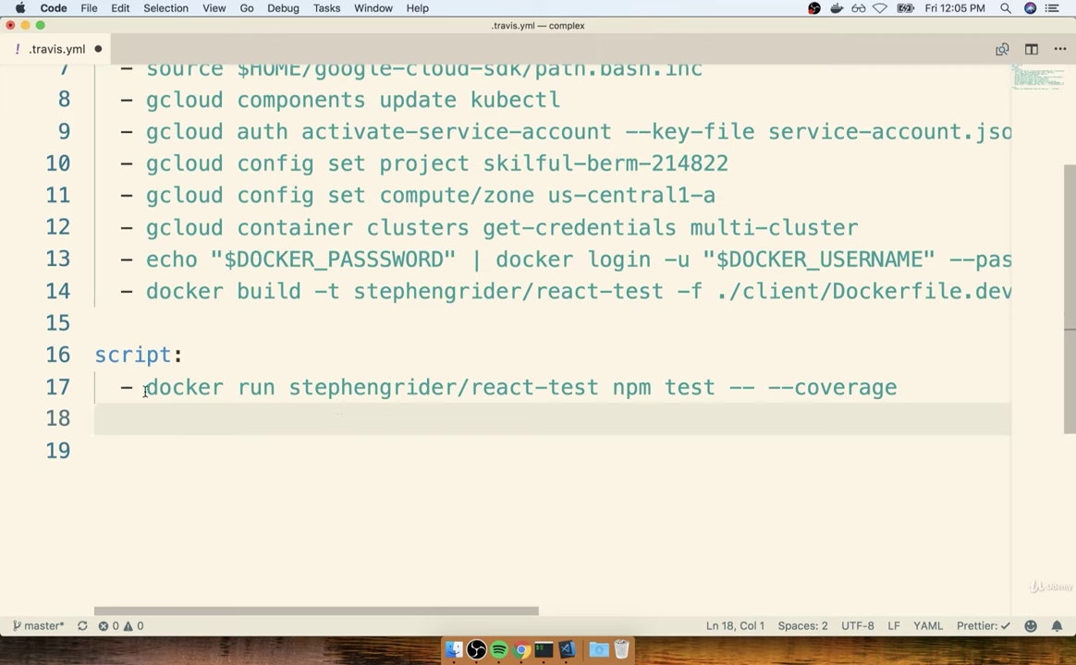
pyautogui.moveTo(145, 389); pyautogui.dragTo(903, 385)
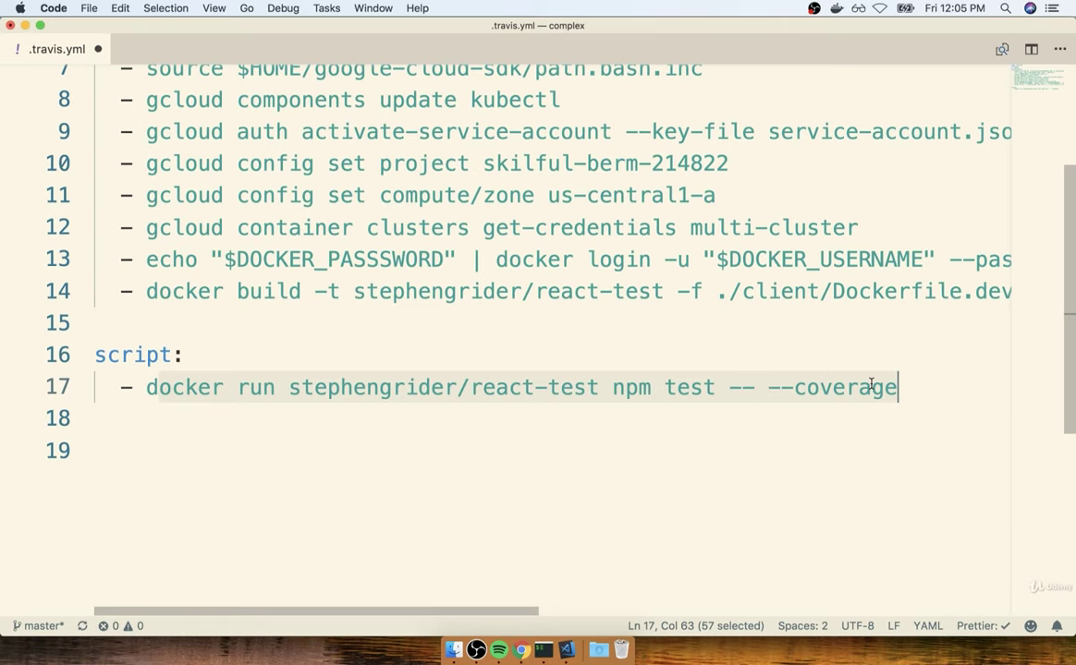
# - Delete the trailing empty line, save .travis.yml, and return to the draw.io diagram
pyautogui.click(872, 442)
pyautogui.press('BackSpace')
pyautogui.press('super+s')
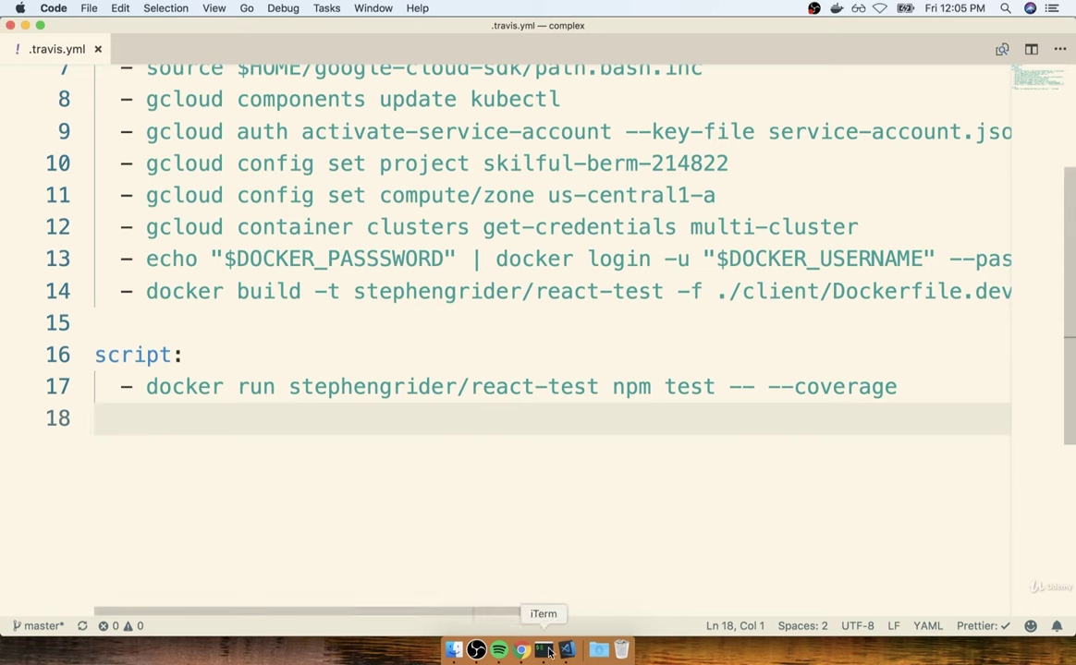
pyautogui.click(521, 651)
pyautogui.scroll(-1, 859, 414)
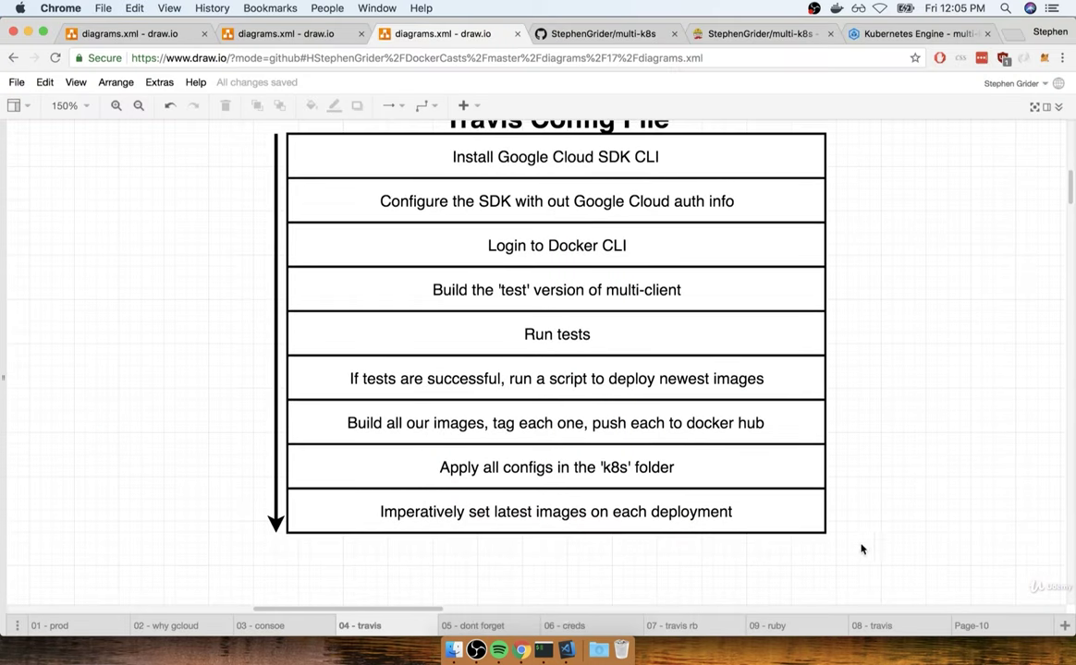
pyautogui.moveTo(861, 549); pyautogui.dragTo(279, 338)
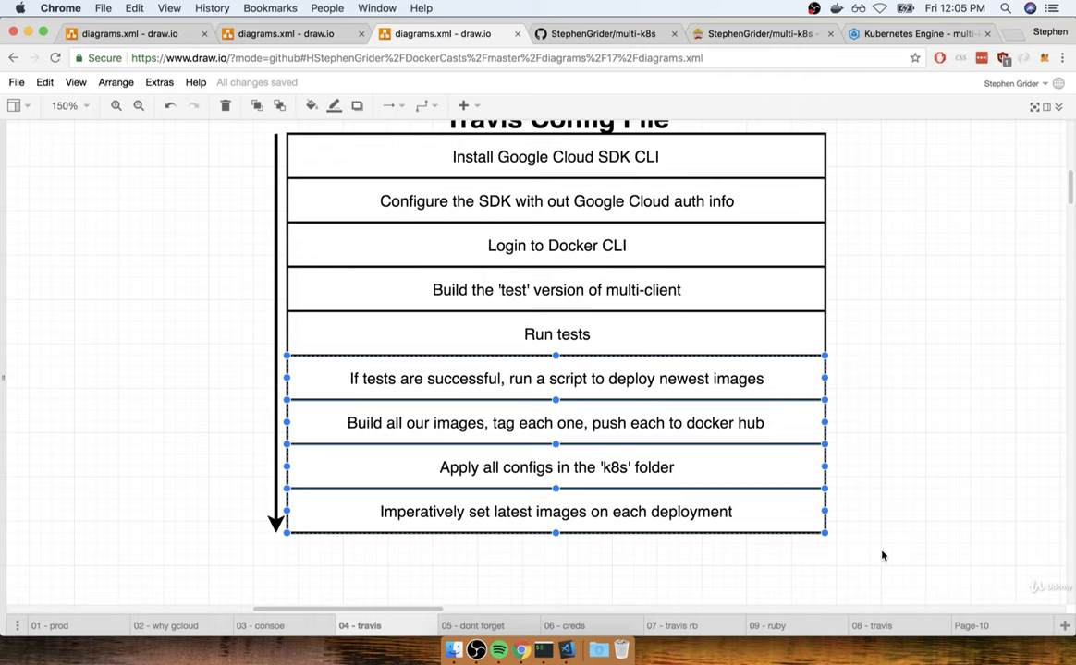
pyautogui.click(905, 468)
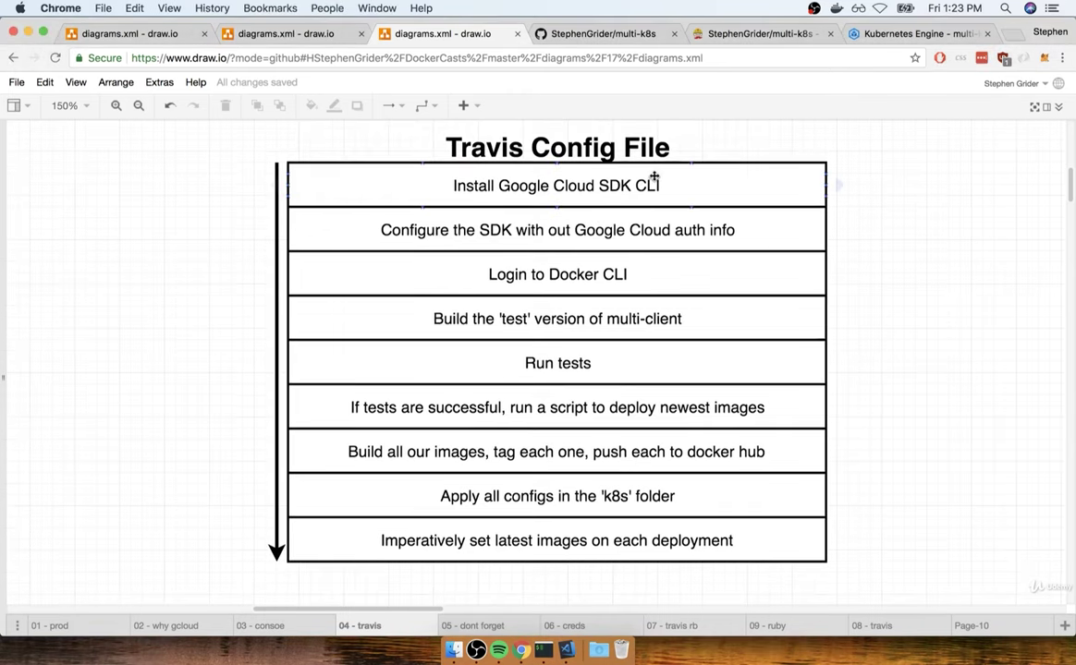
pyautogui.click(654, 180)
pyautogui.click(691, 229)
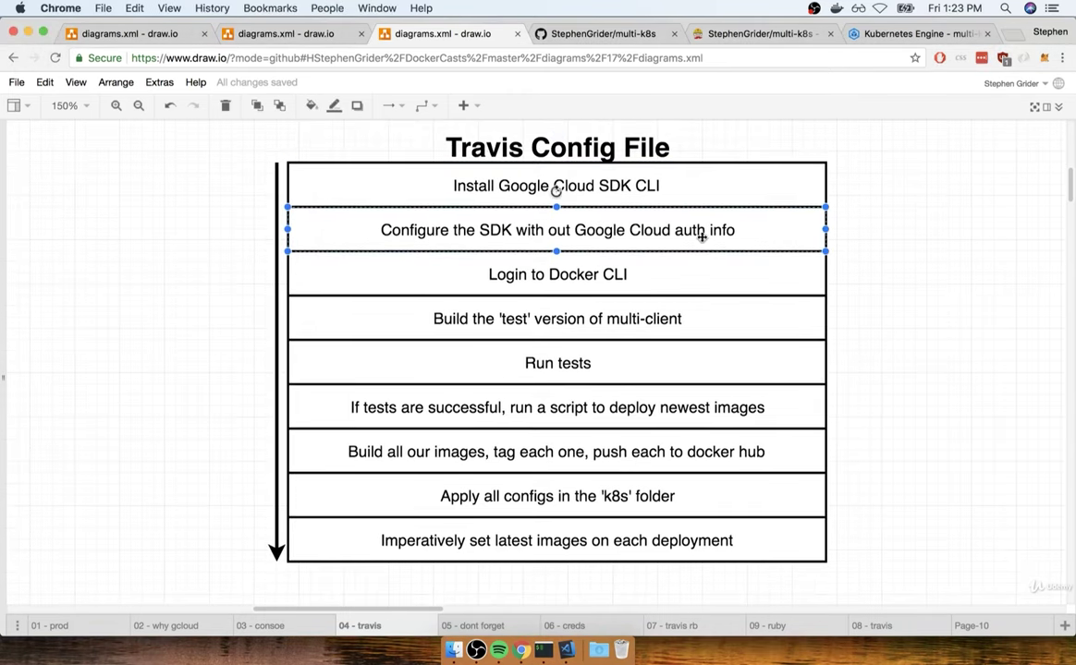
pyautogui.click(693, 272)
pyautogui.click(689, 323)
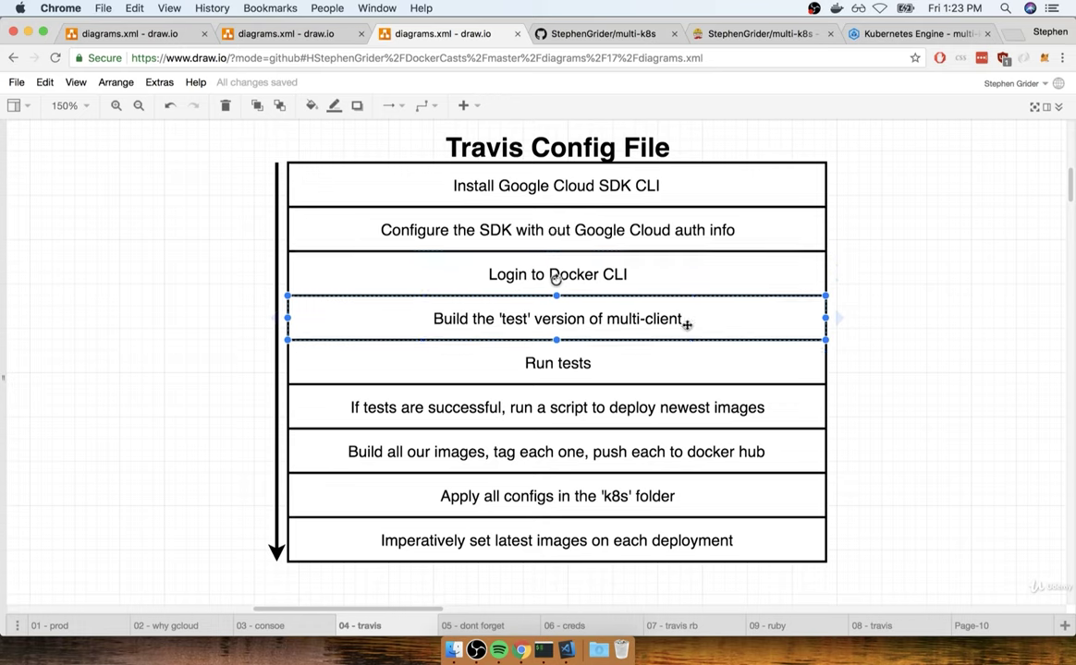
pyautogui.click(647, 356)
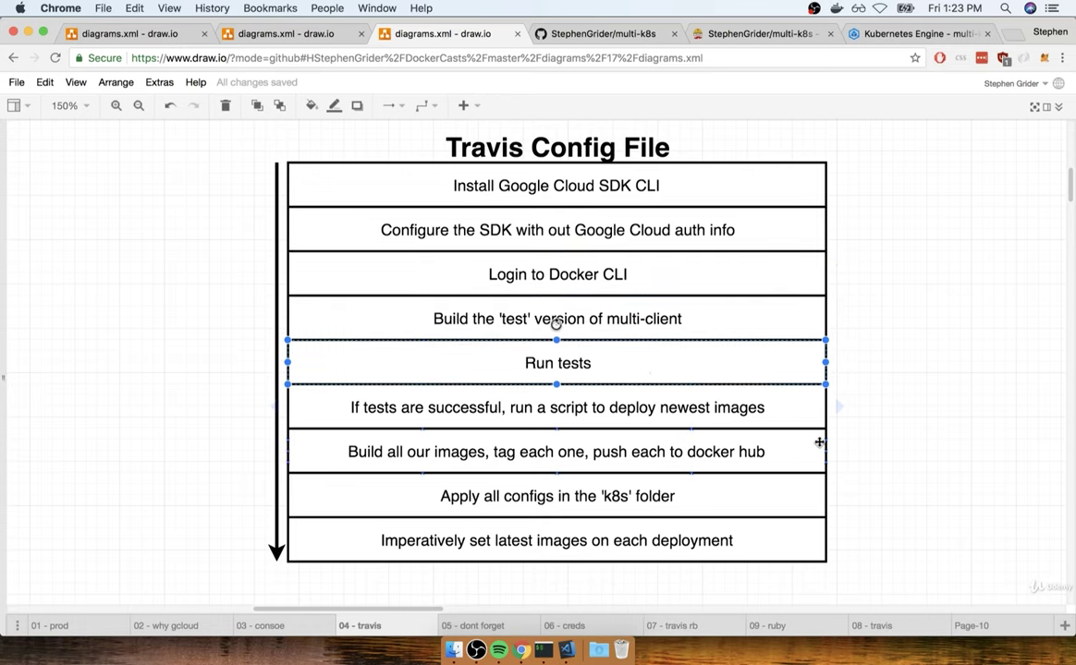
pyautogui.click(772, 407)
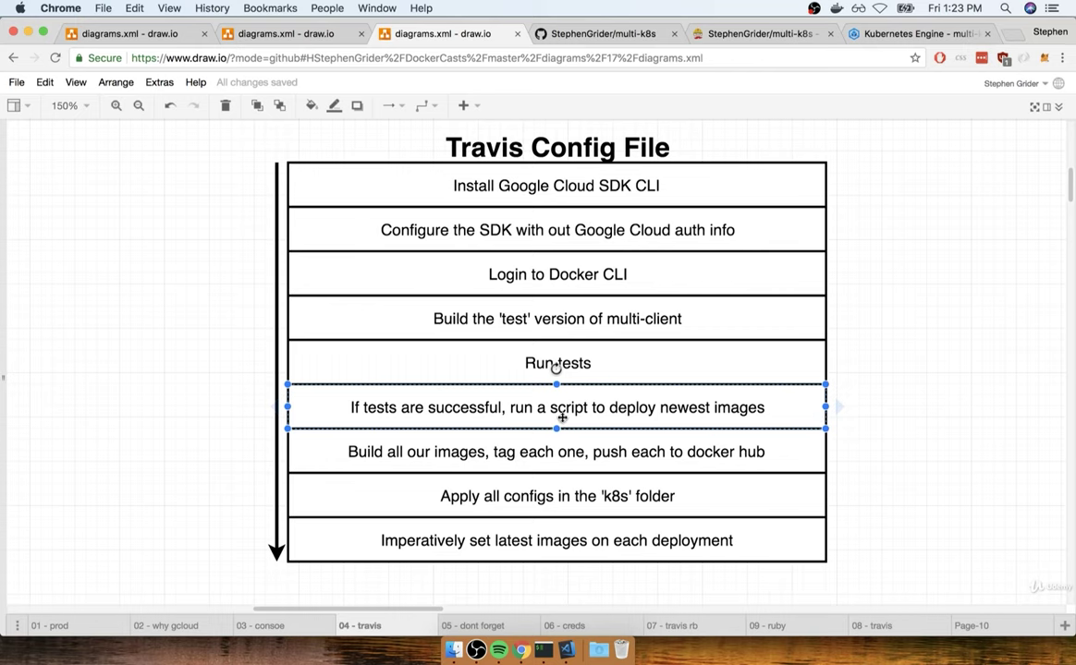
pyautogui.click(861, 464)
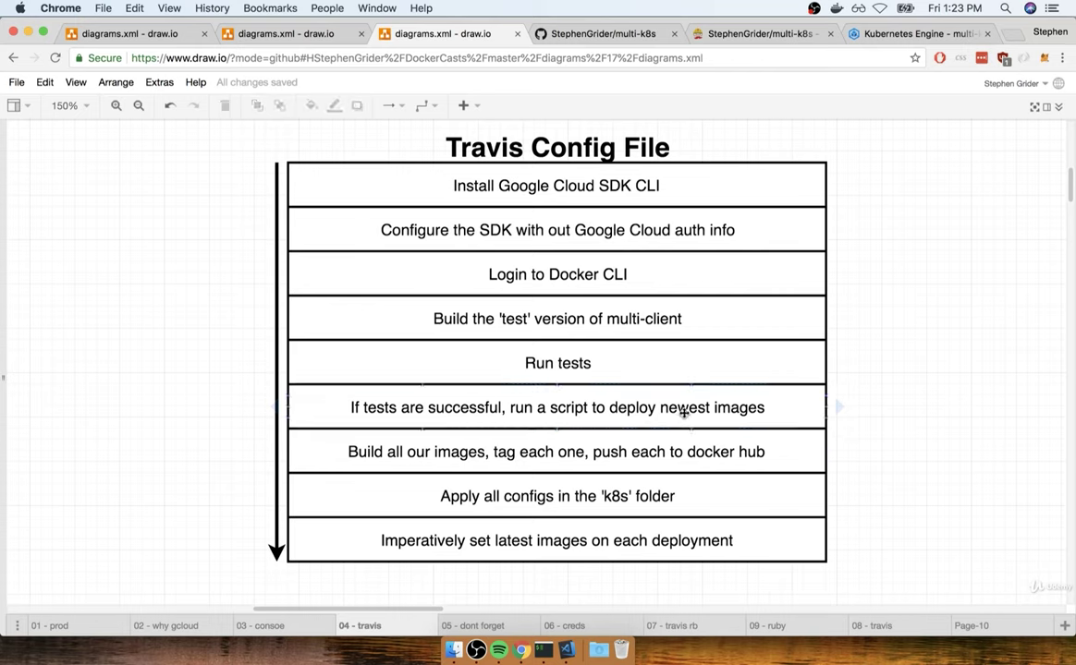
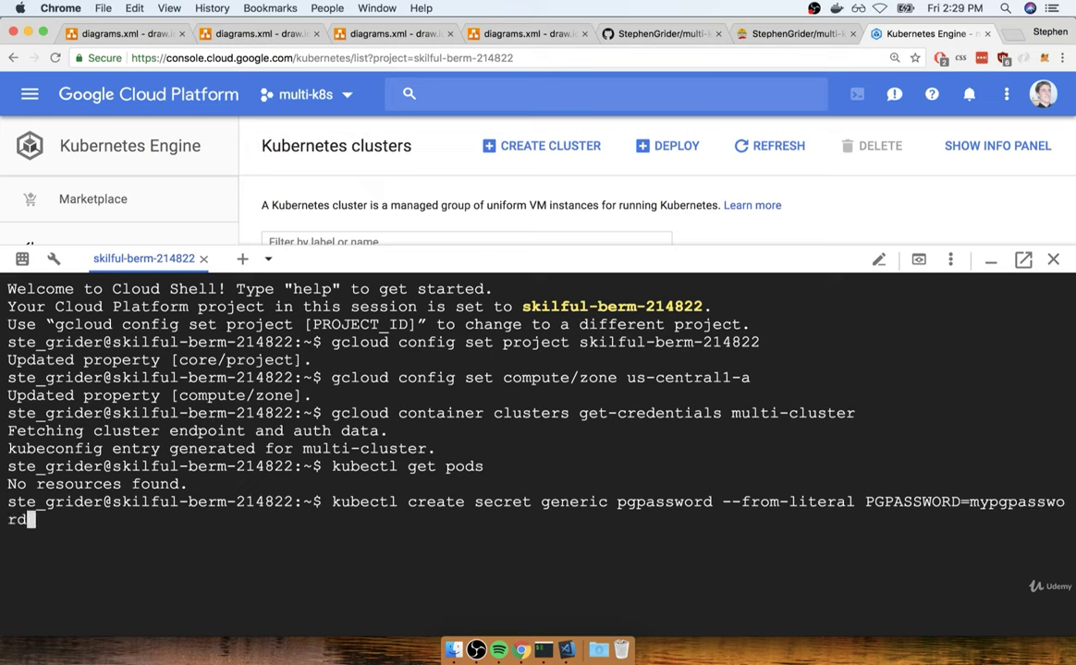
# - Create the pgpassword secret and shrink Cloud Shell to reveal the clusters list
pyautogui.press('Return')
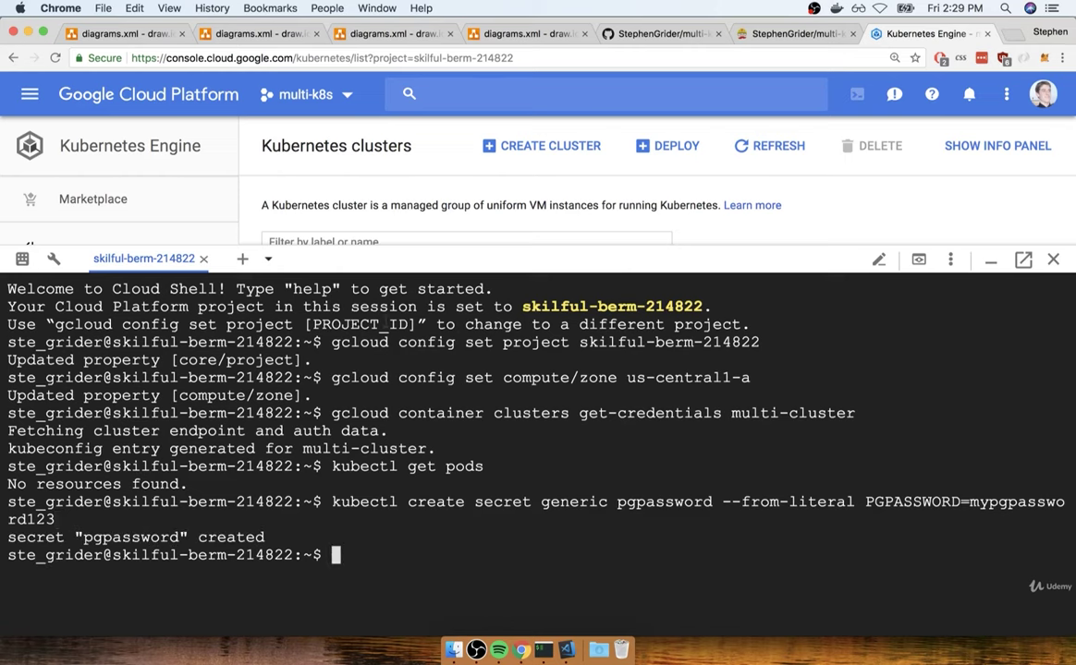
pyautogui.moveTo(455, 246); pyautogui.dragTo(429, 557)
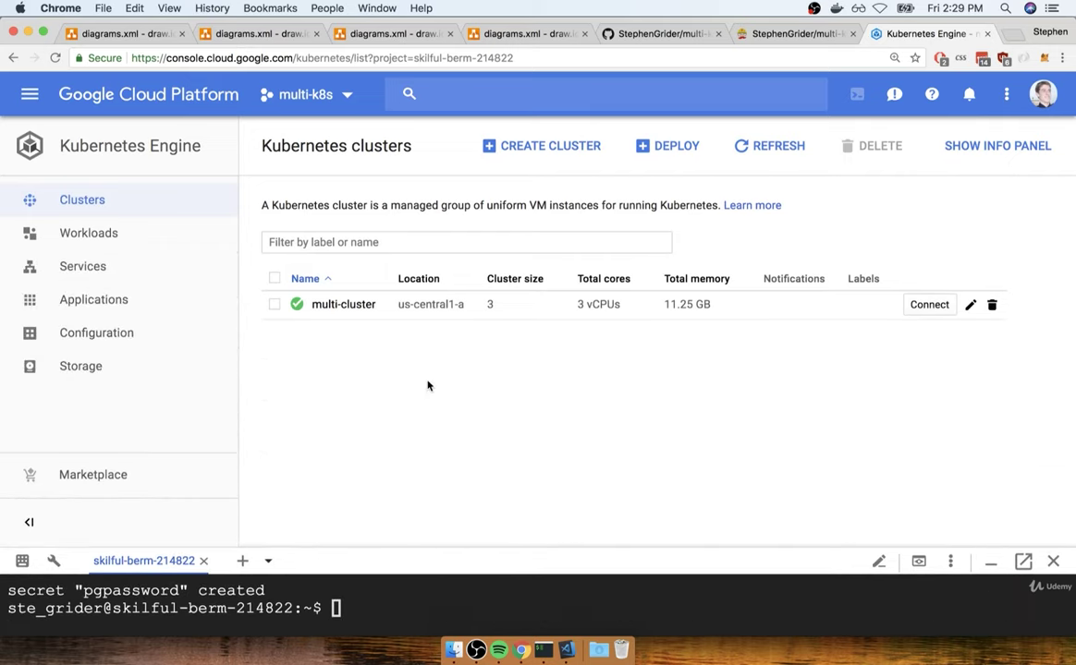
# - Reload the cloud console back to the clusters page, then switch to the VS Code project
pyautogui.click(55, 57)
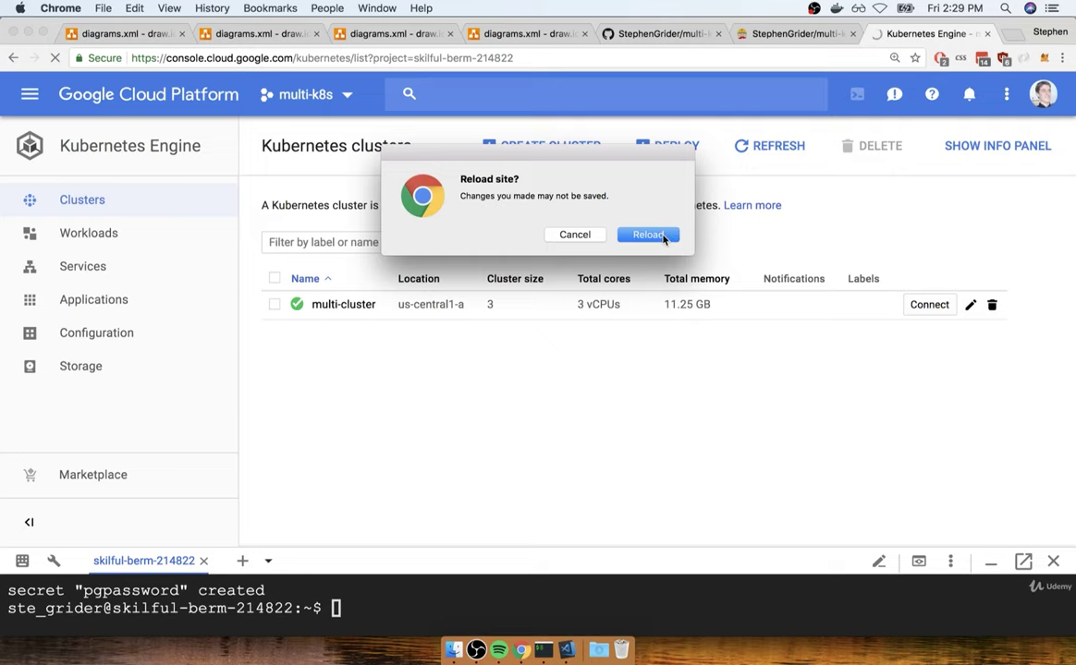
pyautogui.click(663, 238)
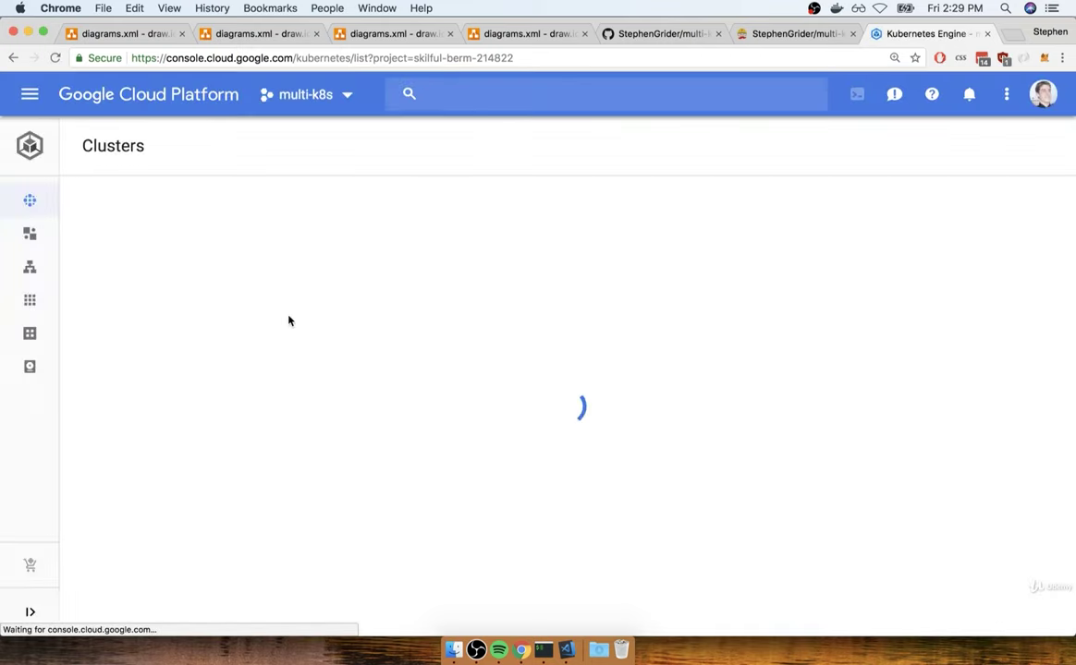
pyautogui.click(71, 334)
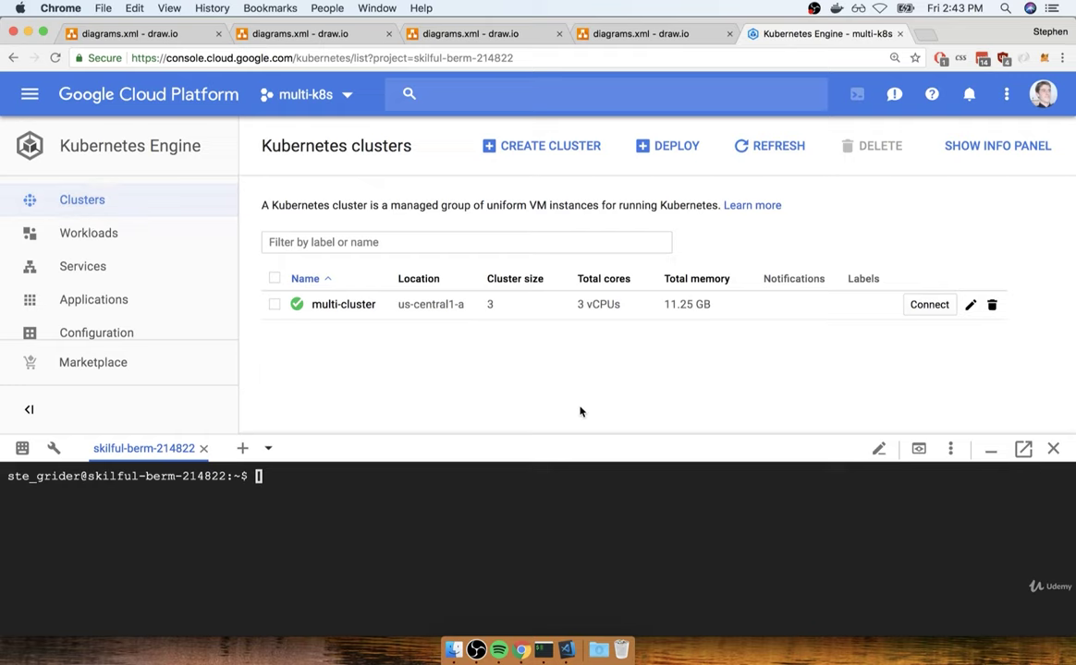
pyautogui.click(565, 650)
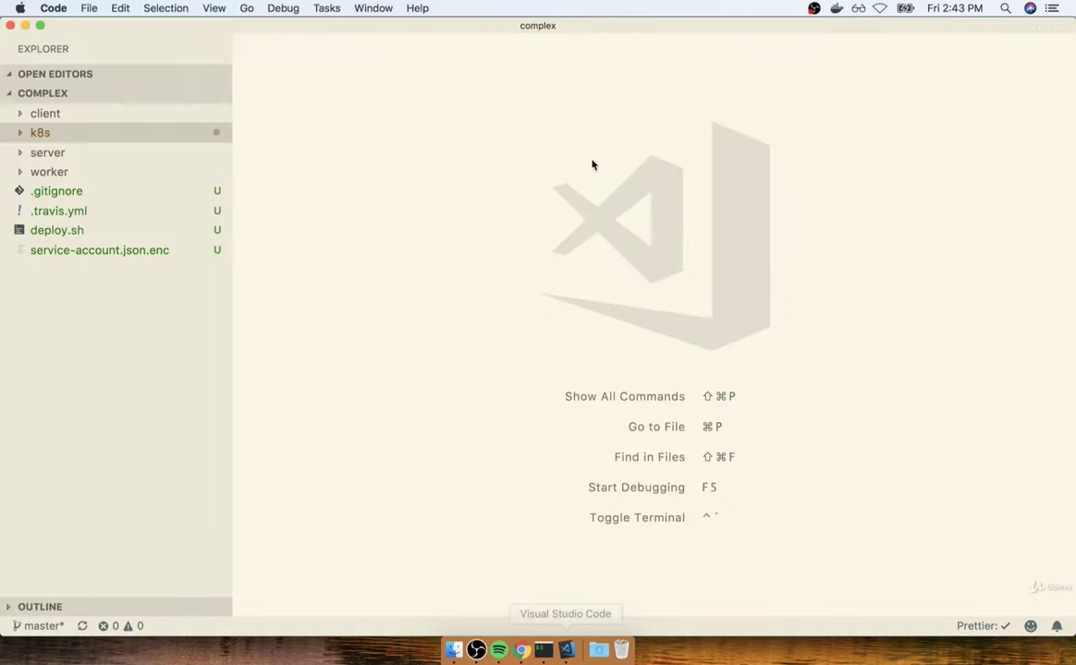
# - Review k8s/ingress-service.yaml, selecting its nginx ingress class value, then return to Chrome
pyautogui.click(35, 135)
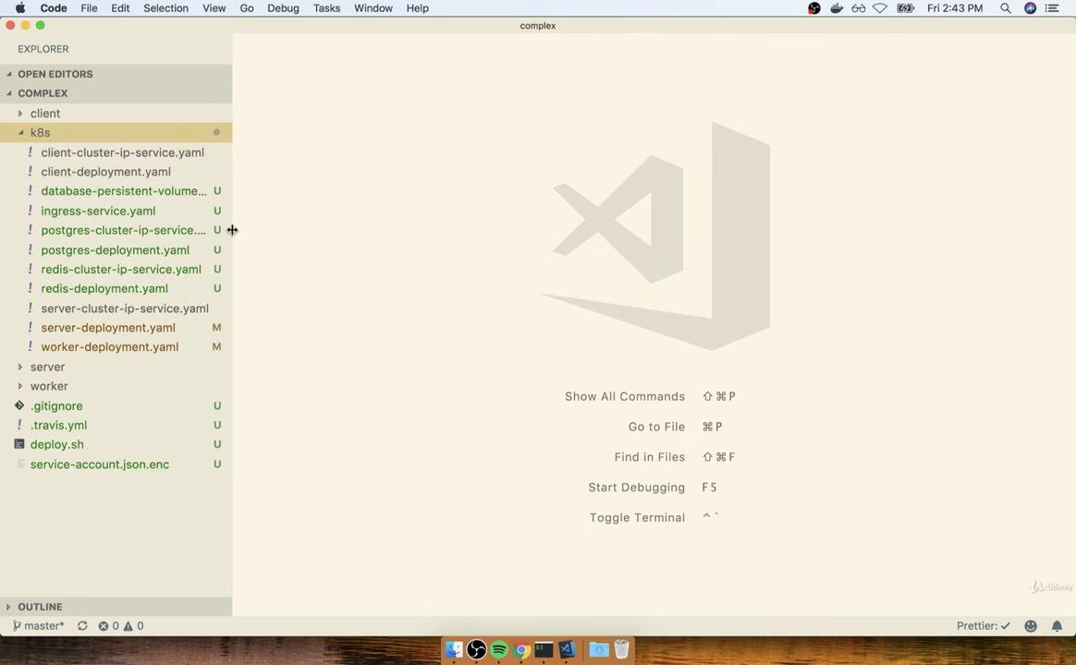
pyautogui.moveTo(231, 231); pyautogui.dragTo(278, 238)
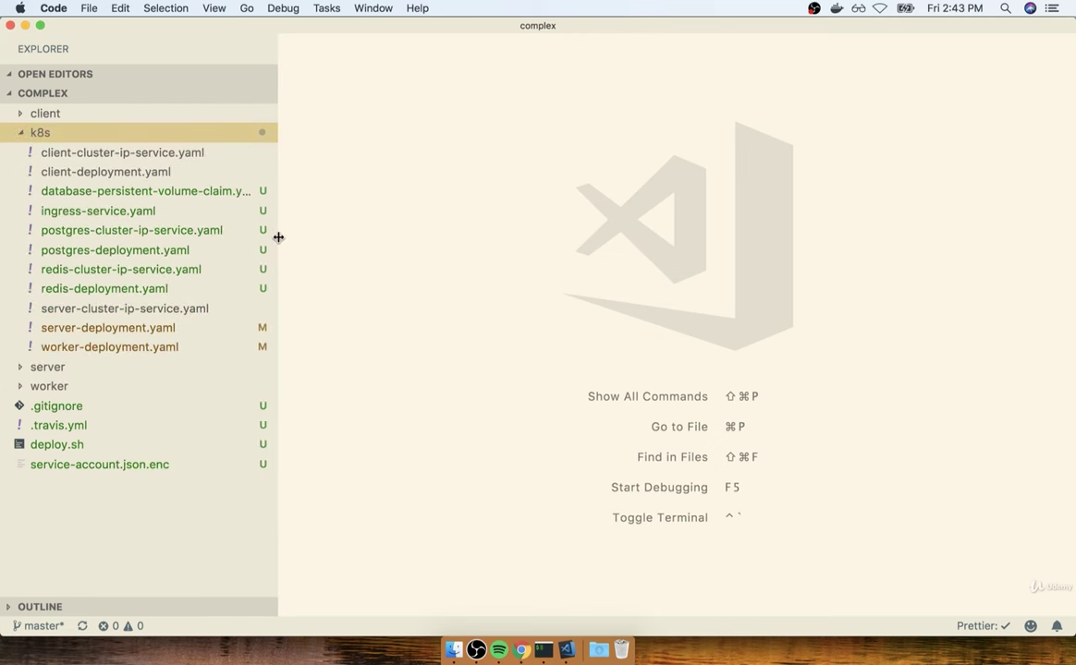
pyautogui.click(111, 212)
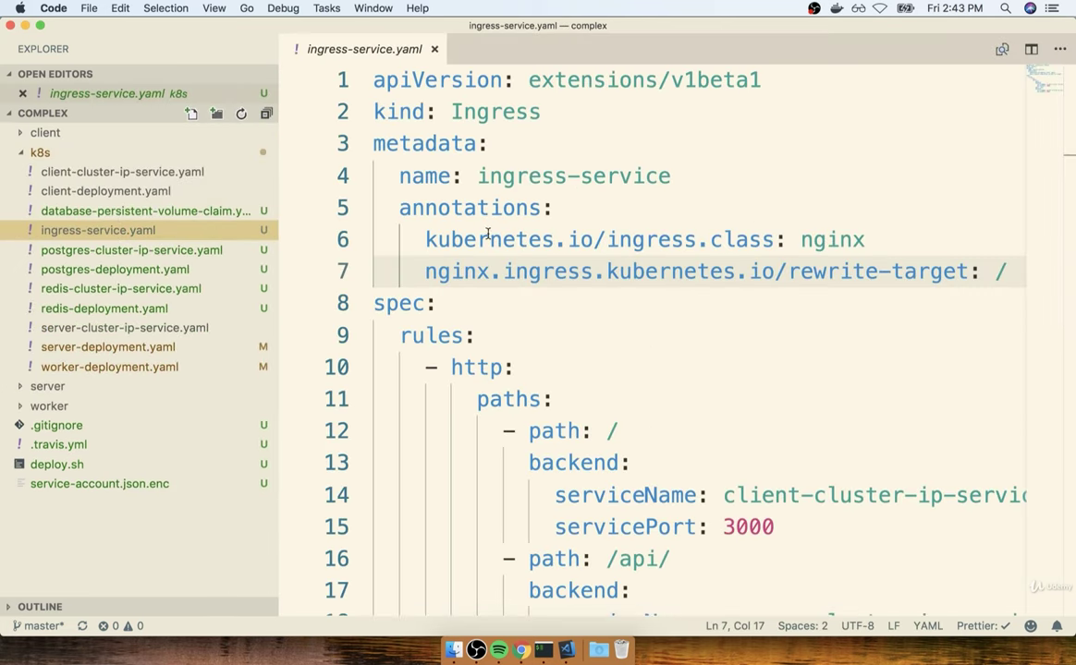
pyautogui.click(699, 272)
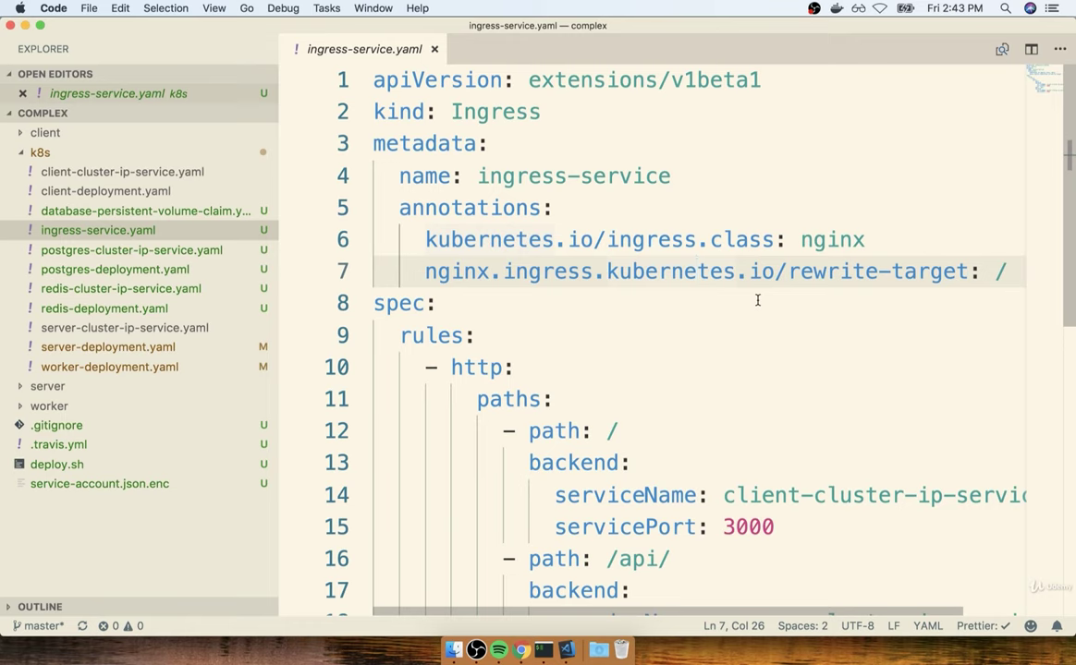
pyautogui.doubleClick(821, 240)
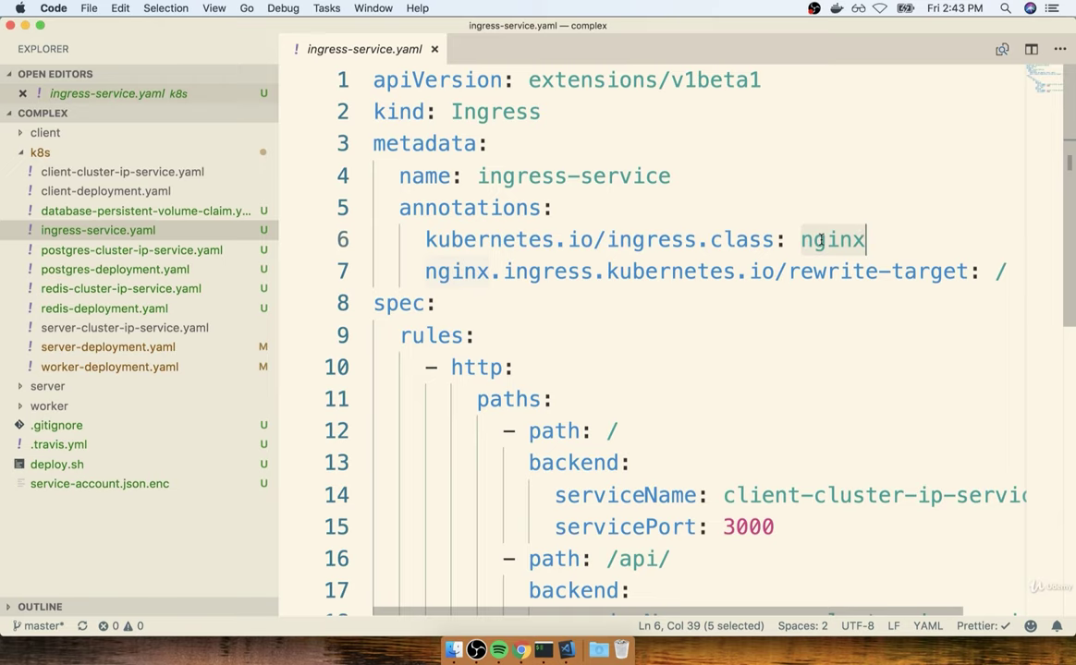
pyautogui.click(521, 650)
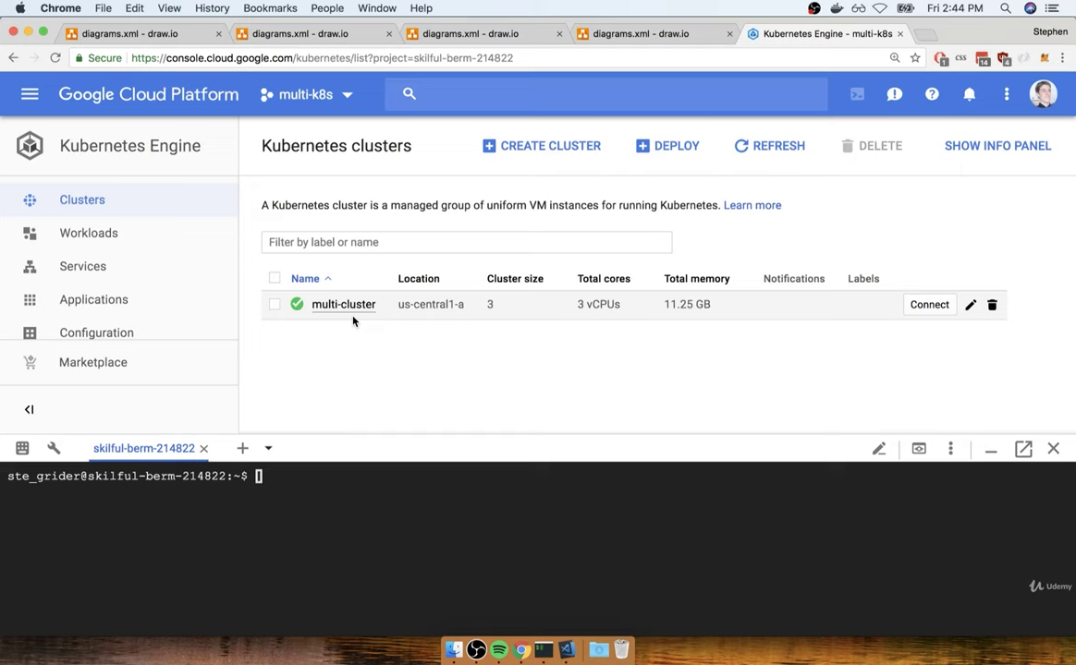
# - Walk through the Ingress Config, load balancer, Deployment and nginx pod boxes of the Ingress-Nginx diagram
pyautogui.click(499, 40)
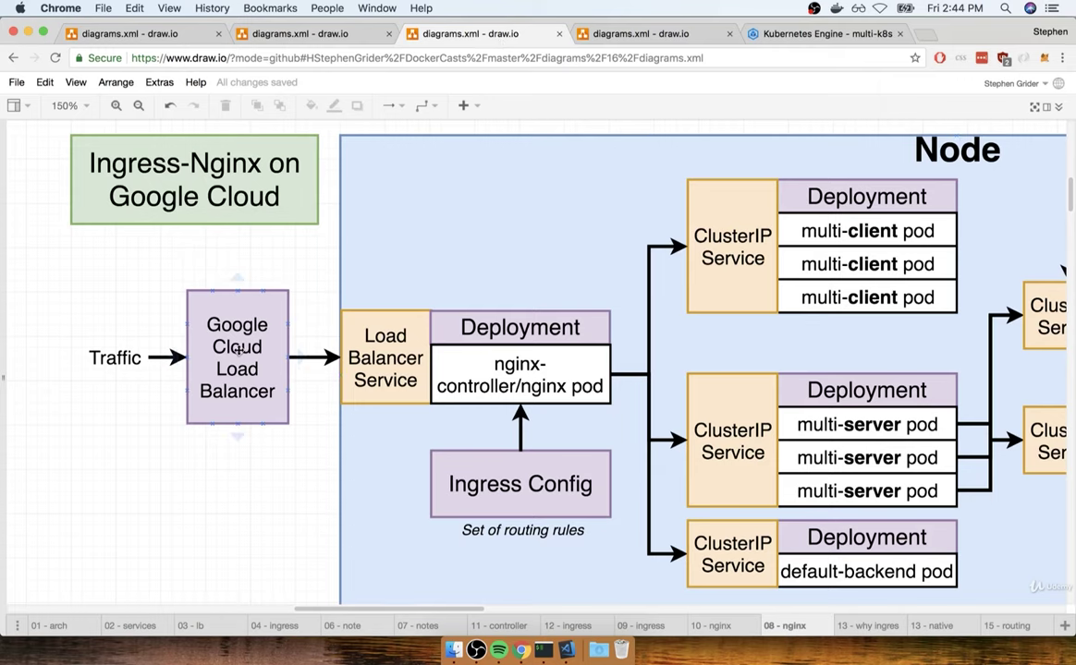
pyautogui.scroll(-1, 216, 397)
pyautogui.click(489, 434)
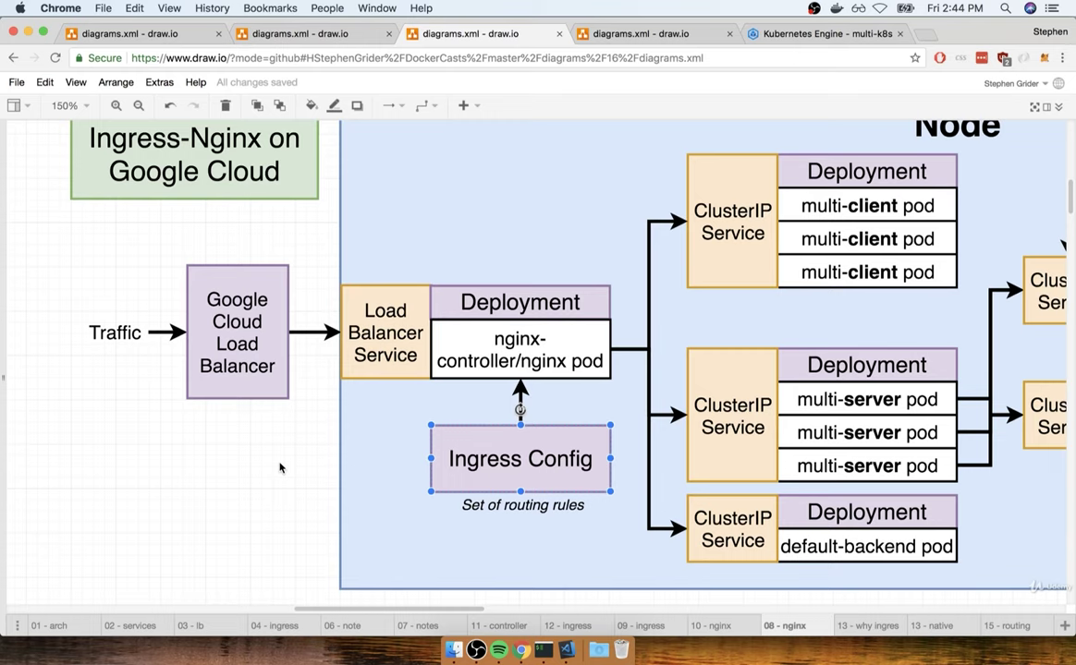
pyautogui.click(280, 467)
pyautogui.click(405, 305)
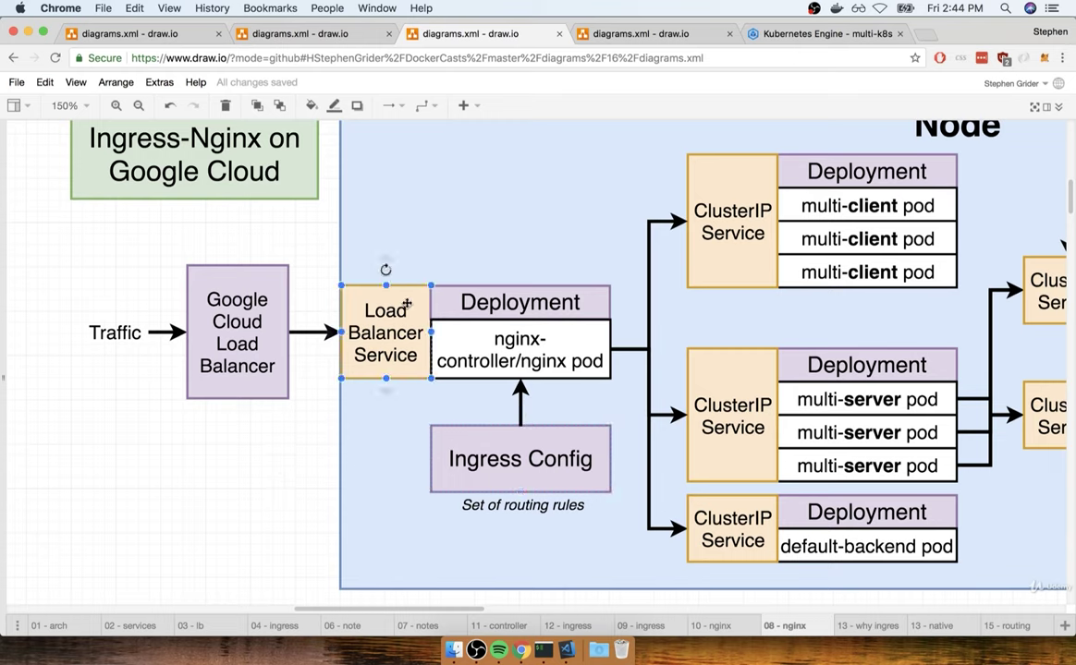
pyautogui.click(226, 286)
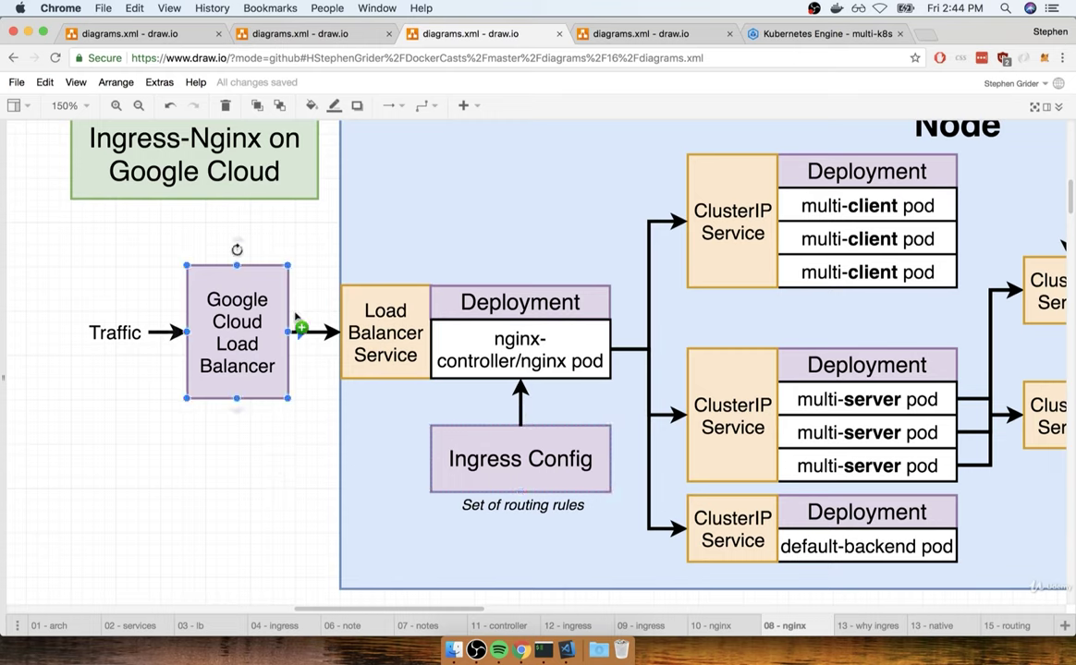
pyautogui.click(473, 310)
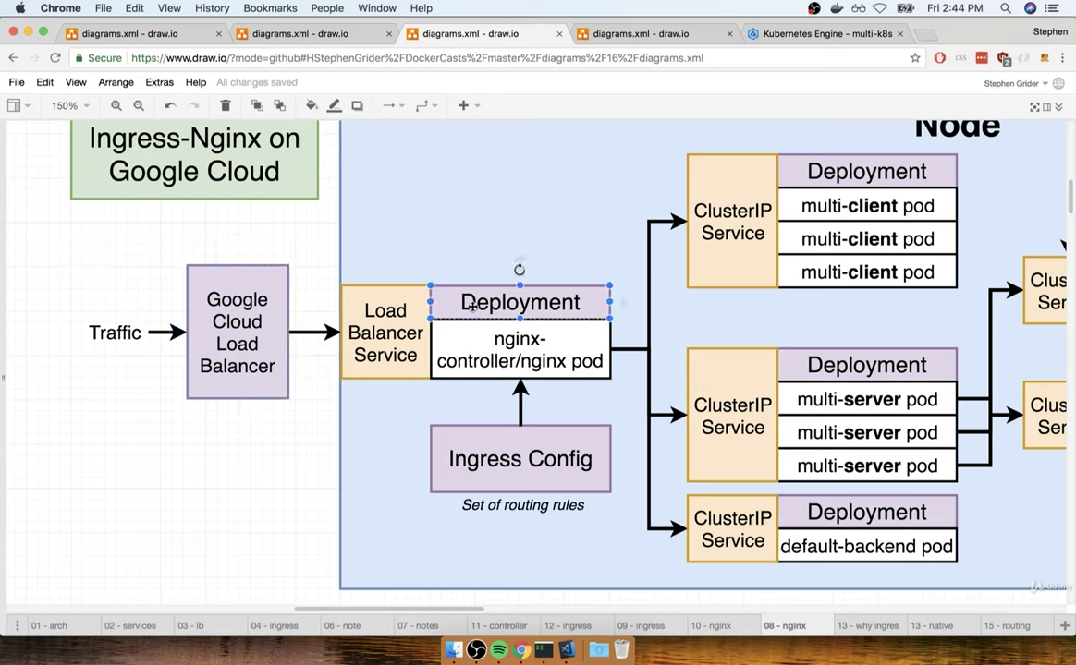
pyautogui.click(475, 334)
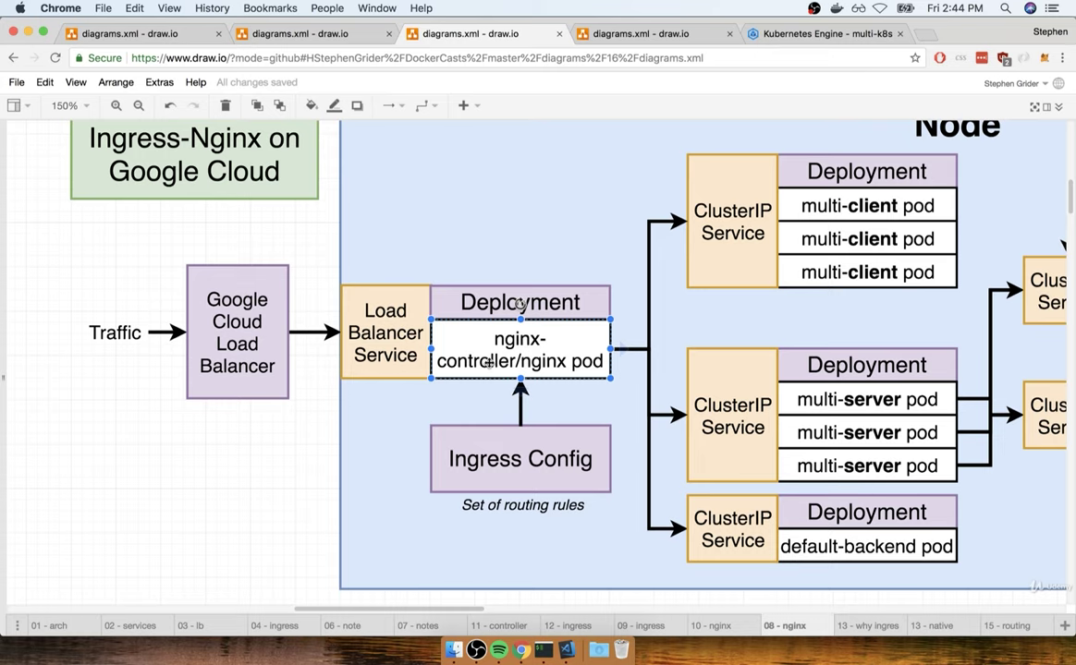
pyautogui.click(208, 403)
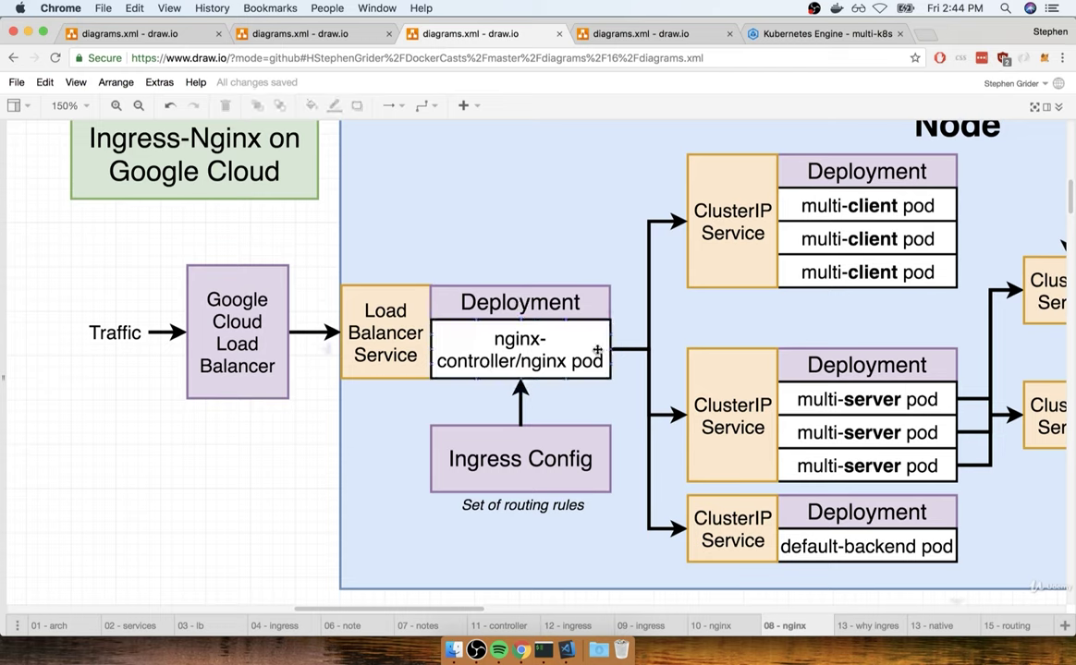
# - Copy the github.com/kubernetes/ingress-nginx address from the '06 - note' page
pyautogui.click(274, 626)
pyautogui.click(342, 626)
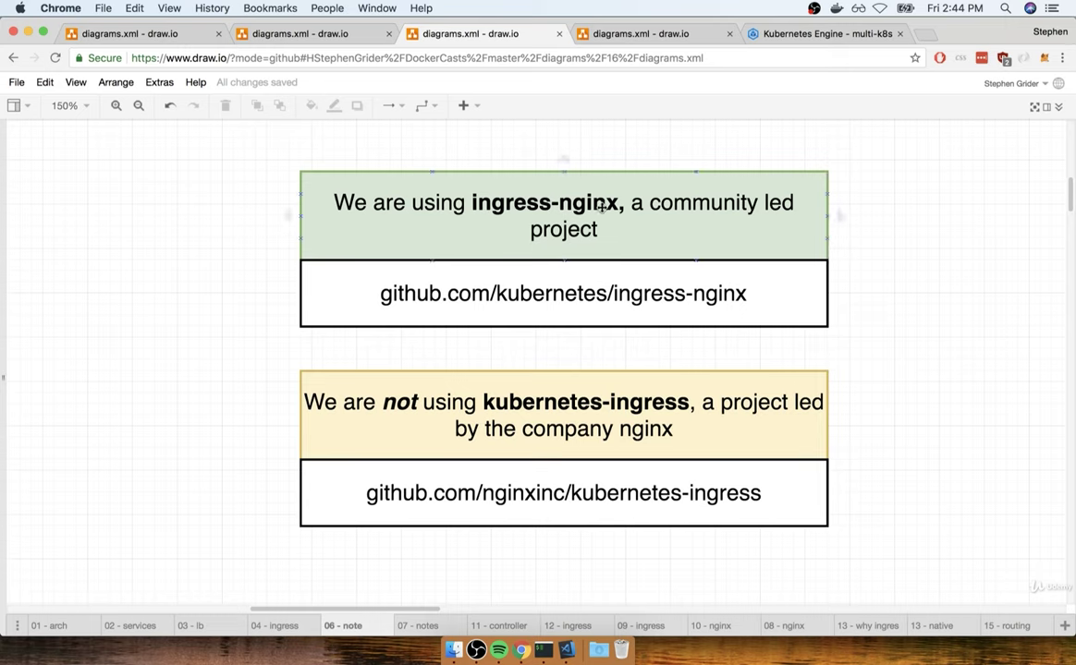
pyautogui.doubleClick(545, 277)
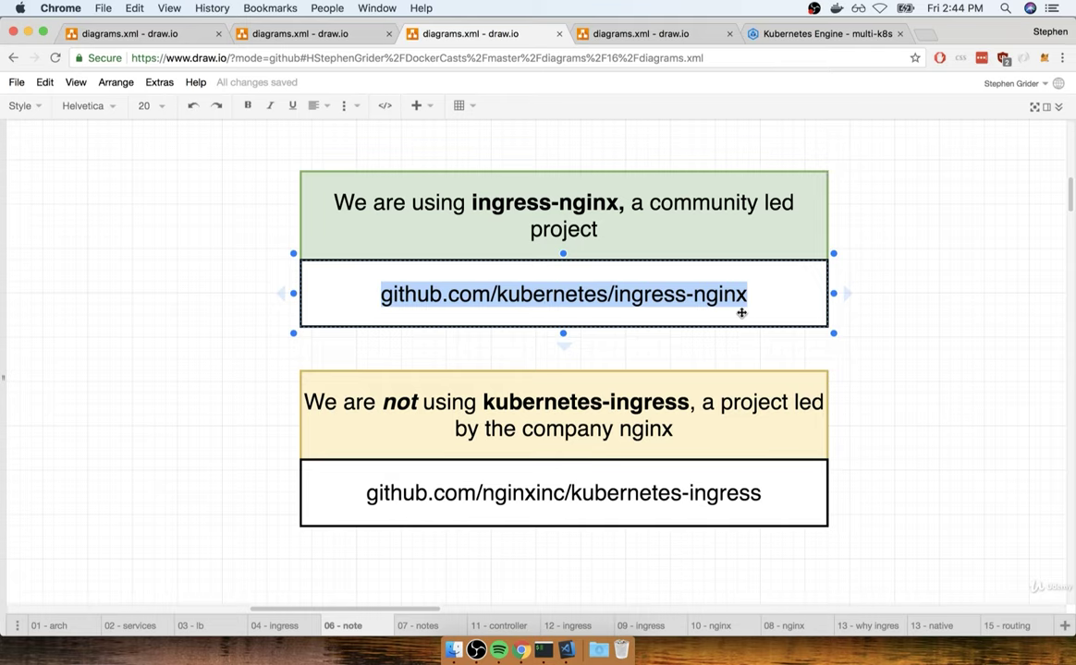
pyautogui.press('super+c')
pyautogui.press('Escape')
pyautogui.click(900, 288)
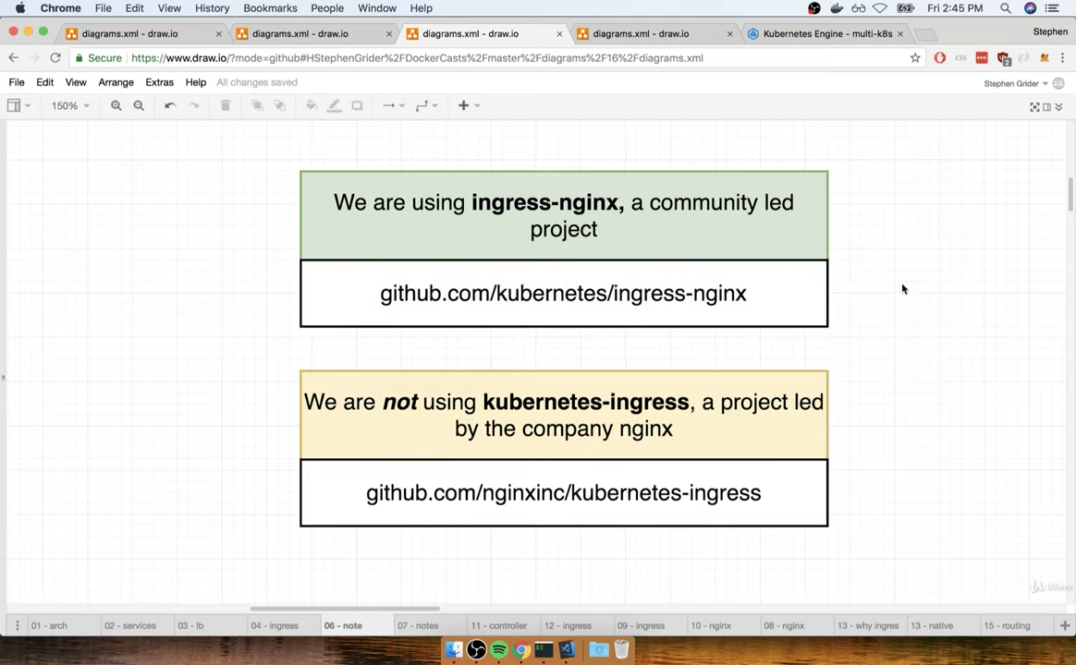
# - Load the copied ingress-nginx repository address in a new browser tab
pyautogui.press('super+t')
pyautogui.press('super+v')
pyautogui.press('Return')
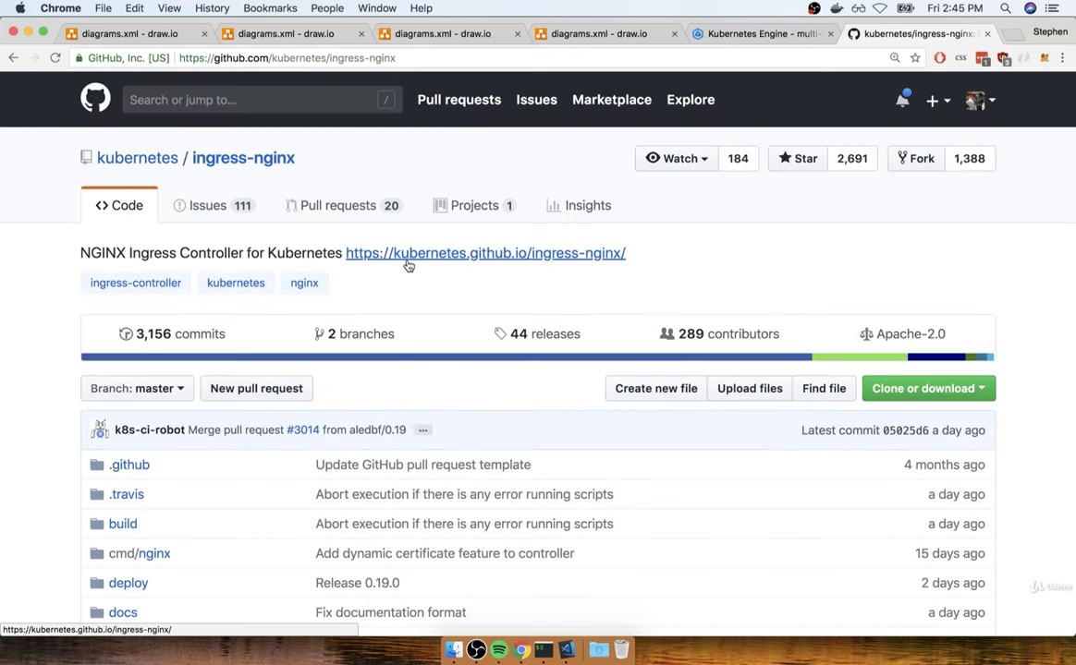
# - Go from the ingress-nginx docs homepage to the Deployment Installation Guide
pyautogui.click(494, 259)
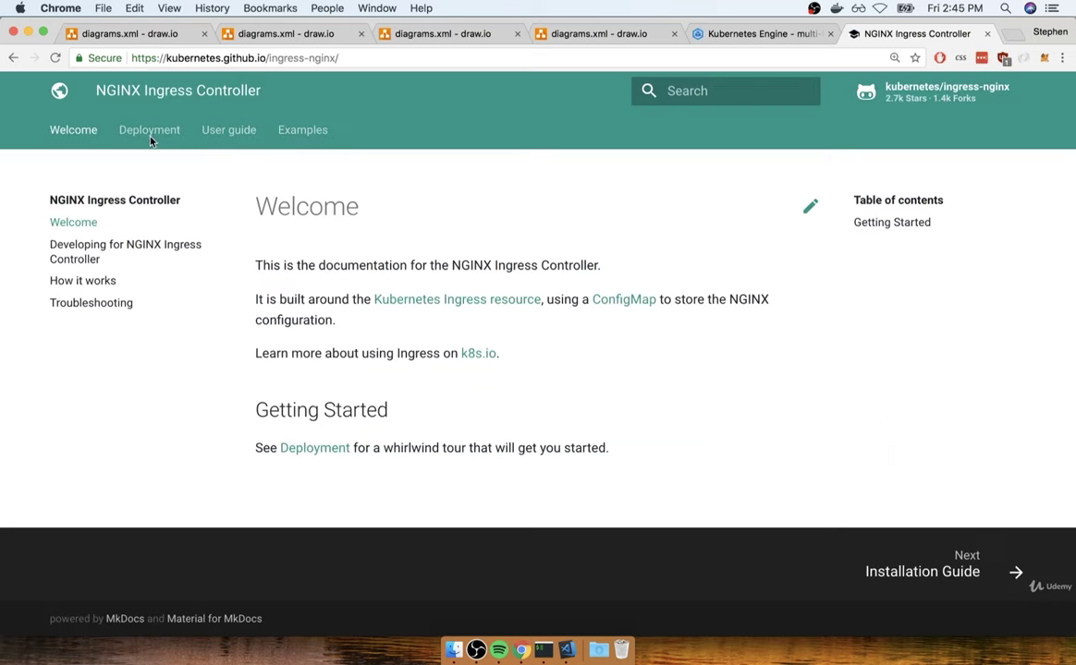
pyautogui.press('super+minus')
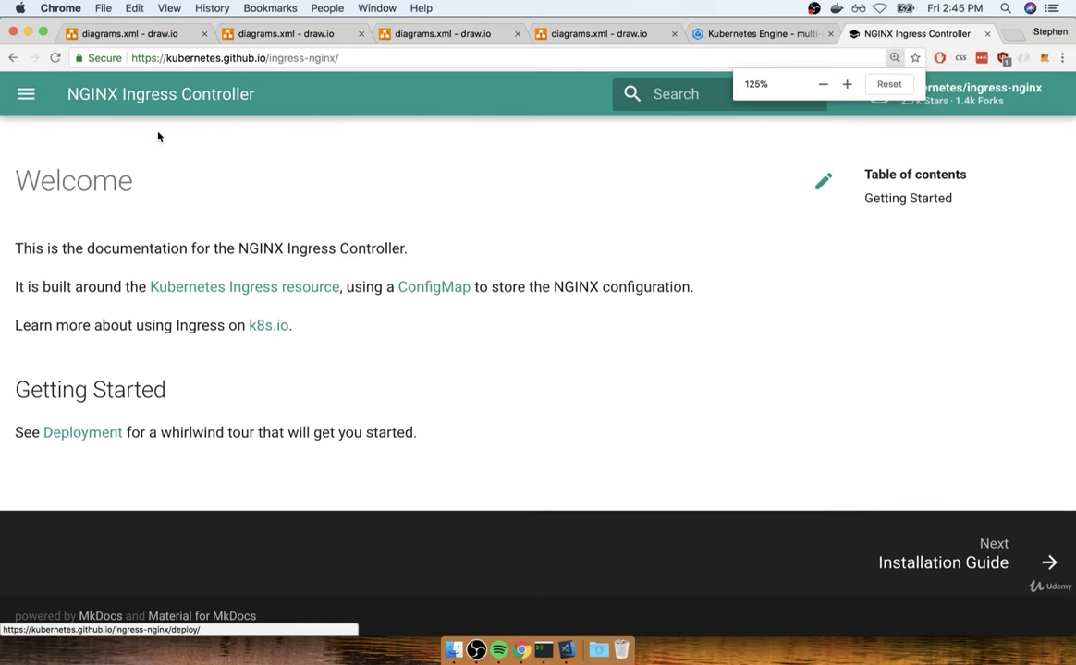
pyautogui.press('super+equal')
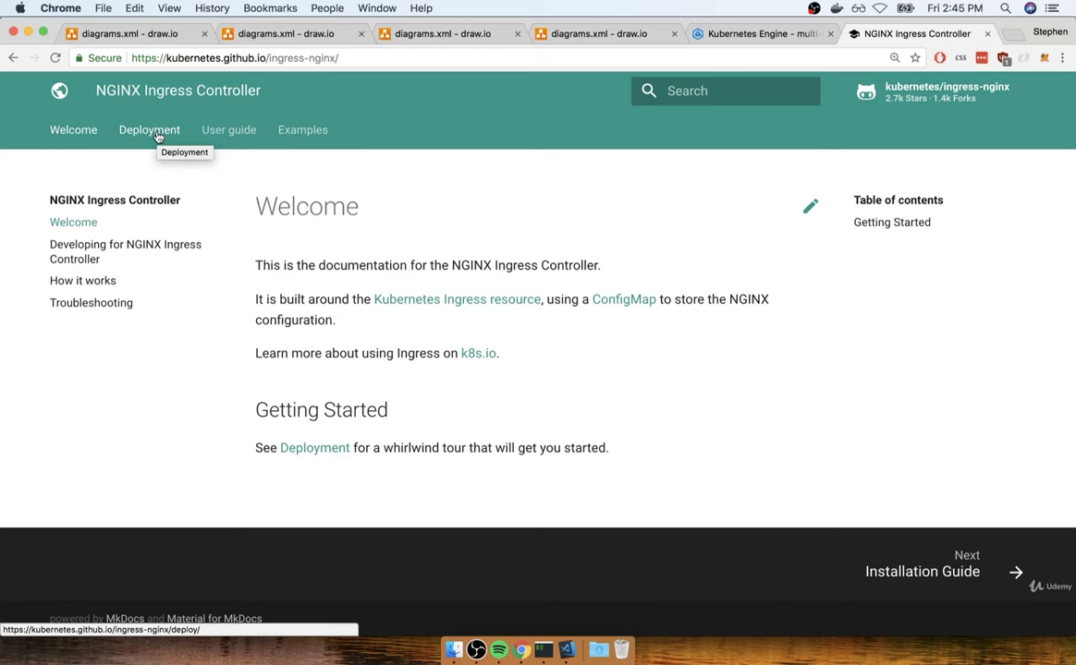
pyautogui.click(157, 136)
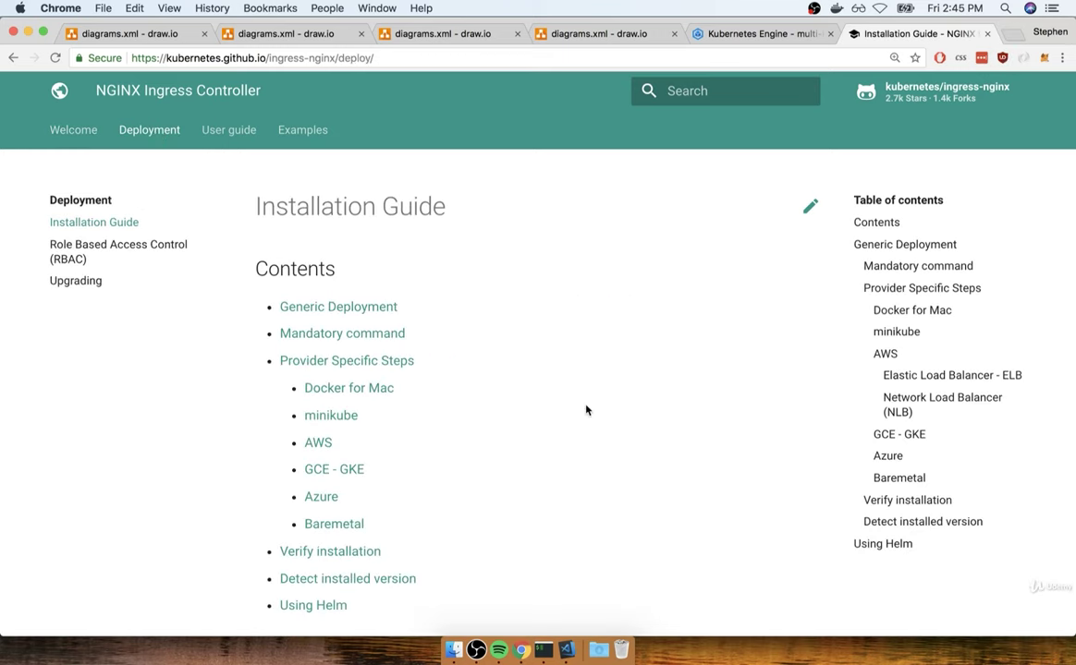
# - Jump to and read the Mandatory command section of the Installation Guide
pyautogui.scroll(-3, 586, 410)
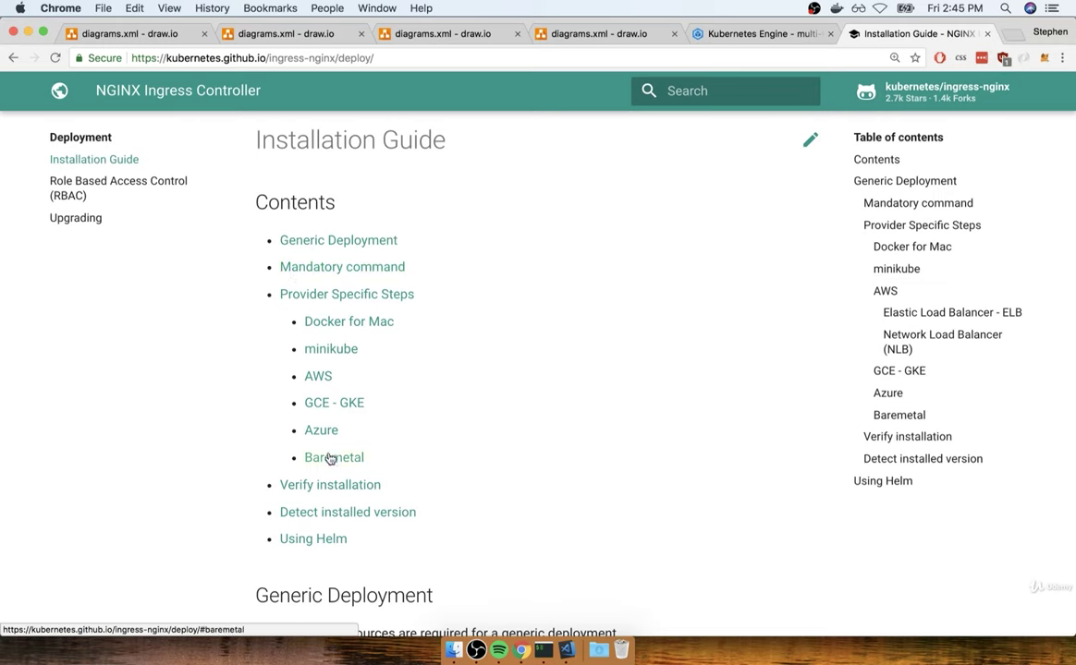
pyautogui.click(341, 268)
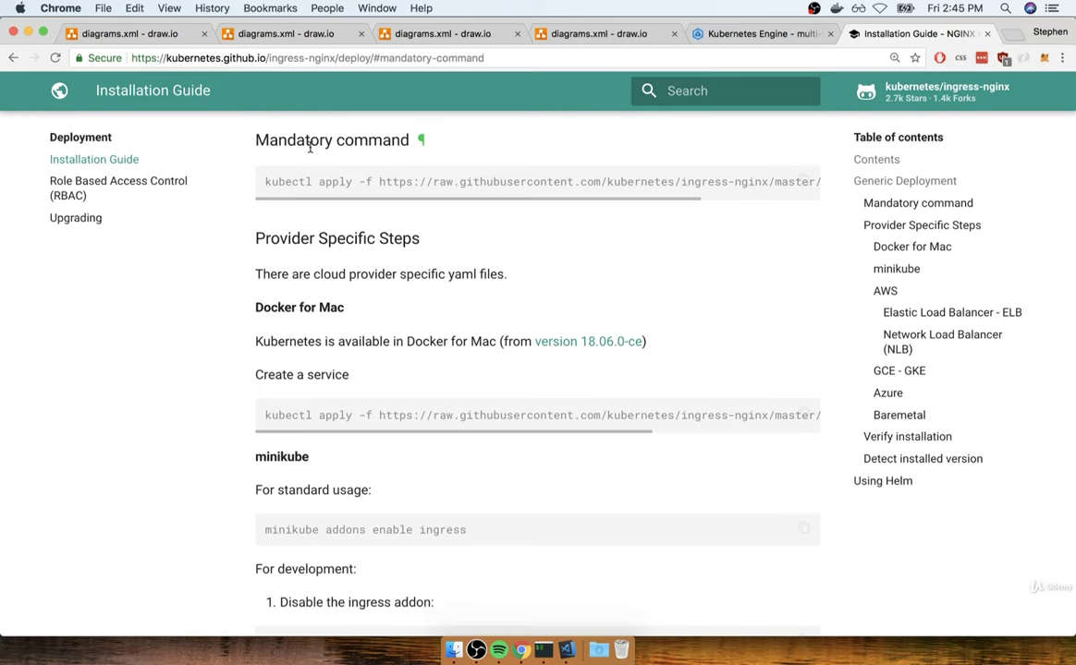
pyautogui.scroll(10, 471, 305)
pyautogui.scroll(-3, 473, 341)
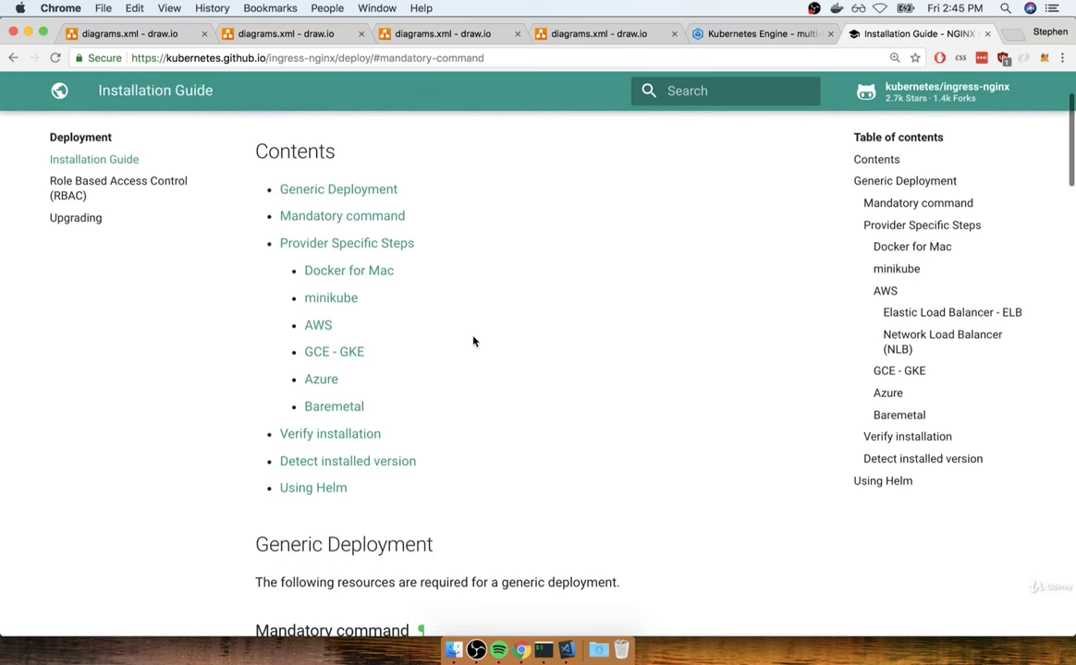
pyautogui.scroll(-1, 432, 437)
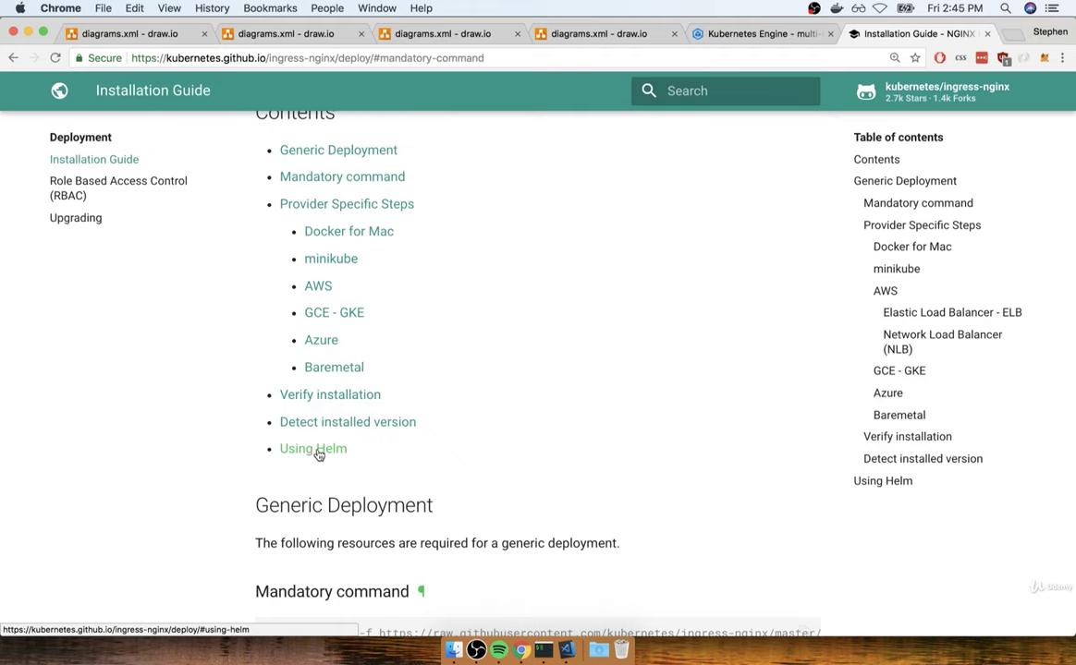
# - Highlight the helm install sentence under Using Helm, then show the Helm + Tiller diagram
pyautogui.click(314, 451)
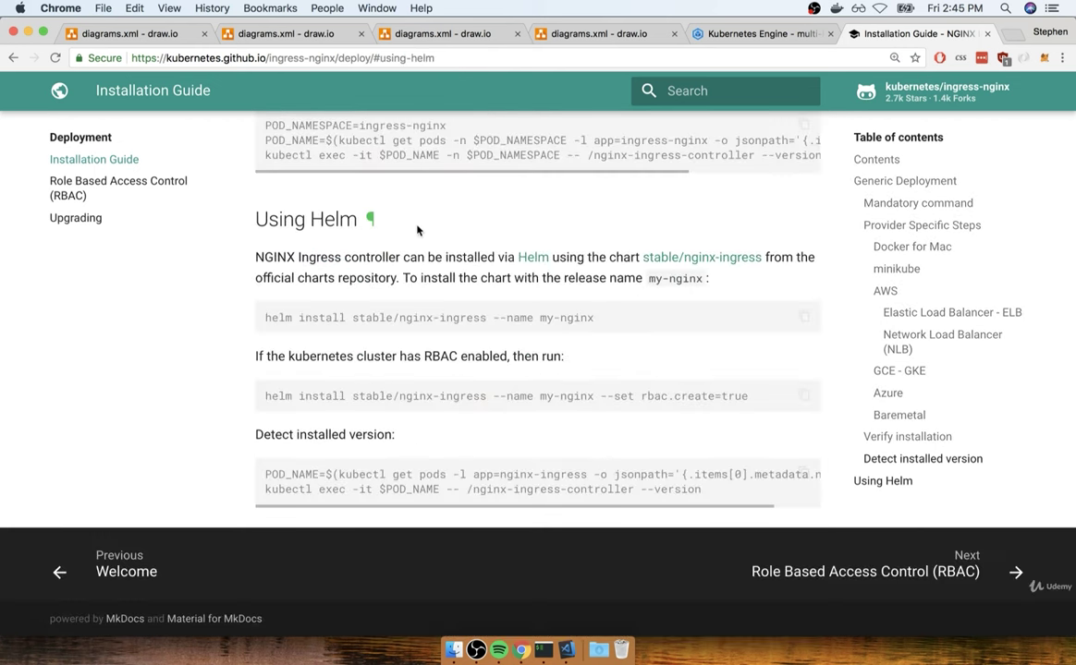
pyautogui.moveTo(344, 257); pyautogui.dragTo(255, 257)
pyautogui.moveTo(500, 254); pyautogui.dragTo(603, 255)
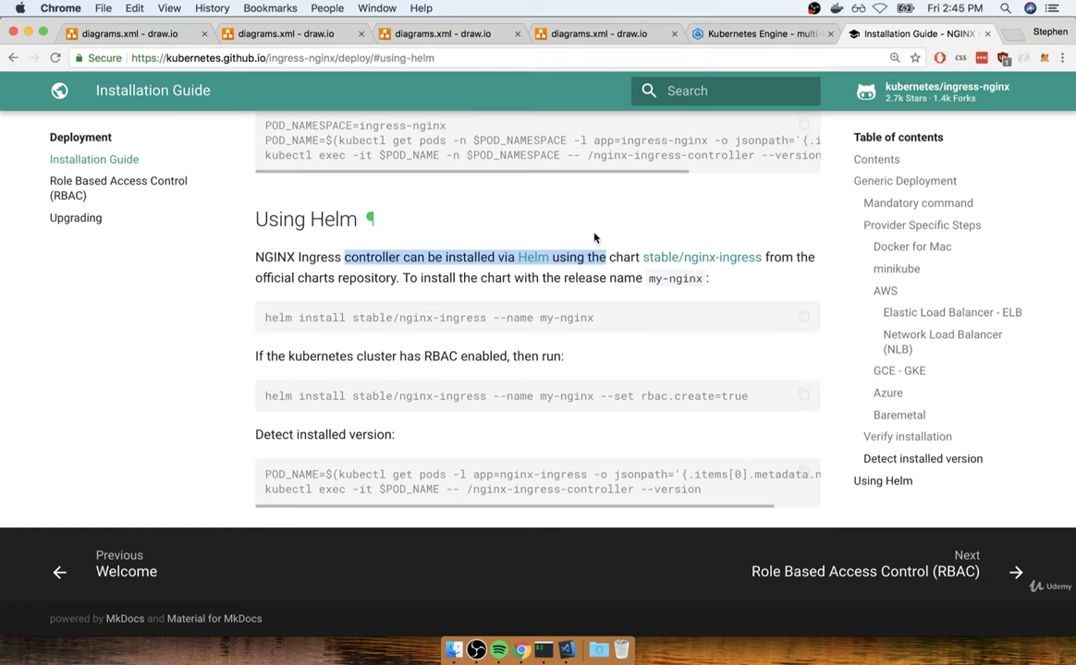
pyautogui.click(595, 238)
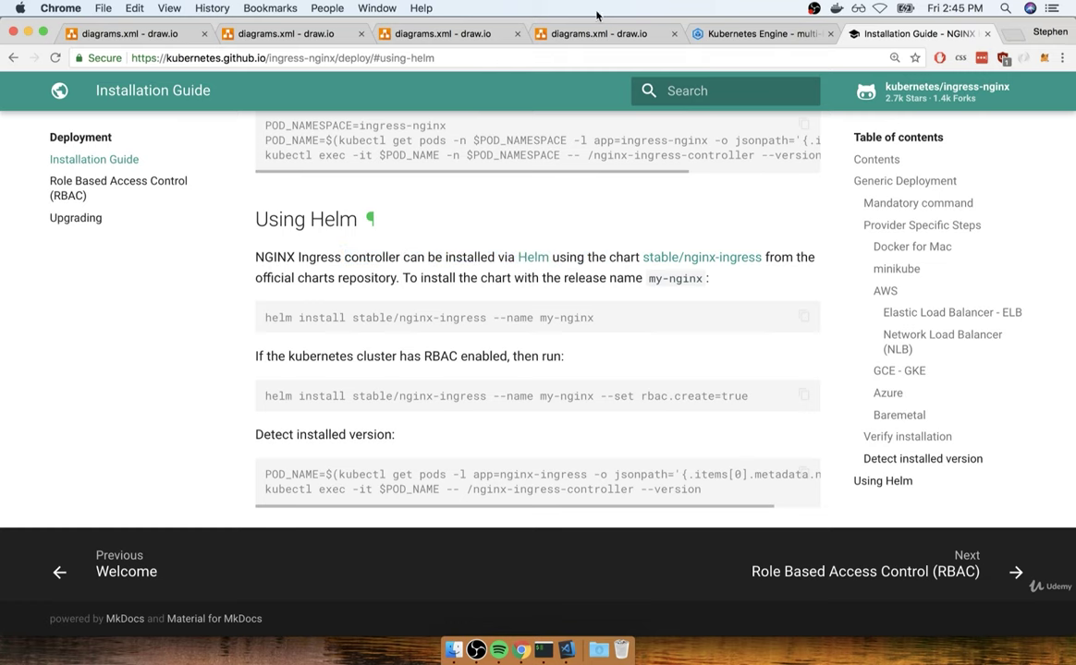
pyautogui.click(555, 33)
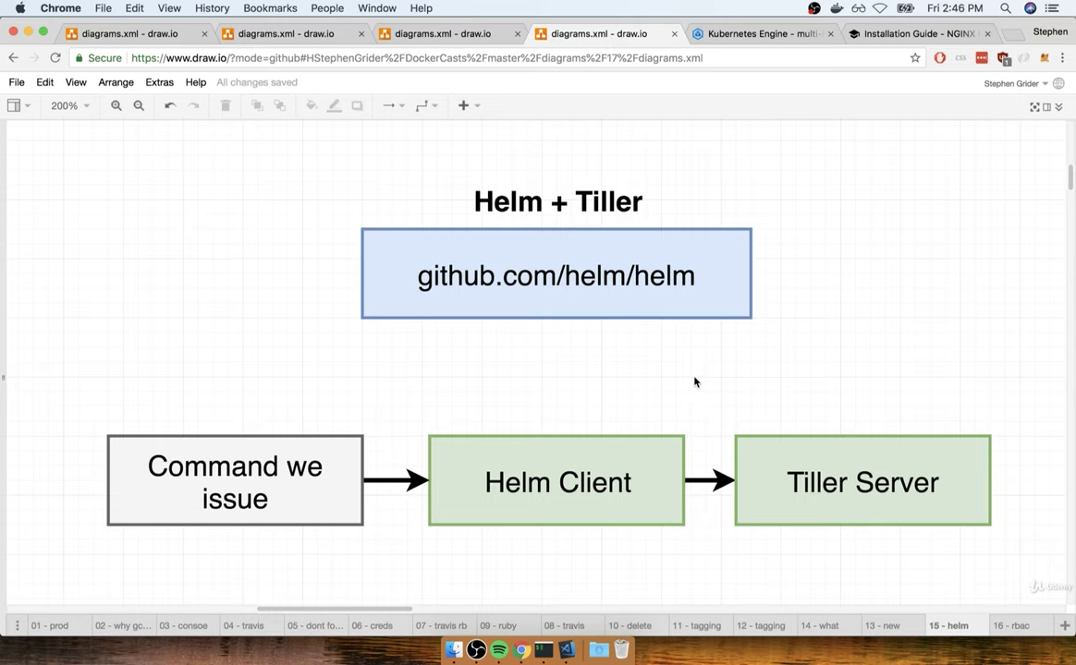
# - Review the '10 - nginx' and '08 - nginx' diagram pages, then return to the Installation Guide
pyautogui.click(441, 33)
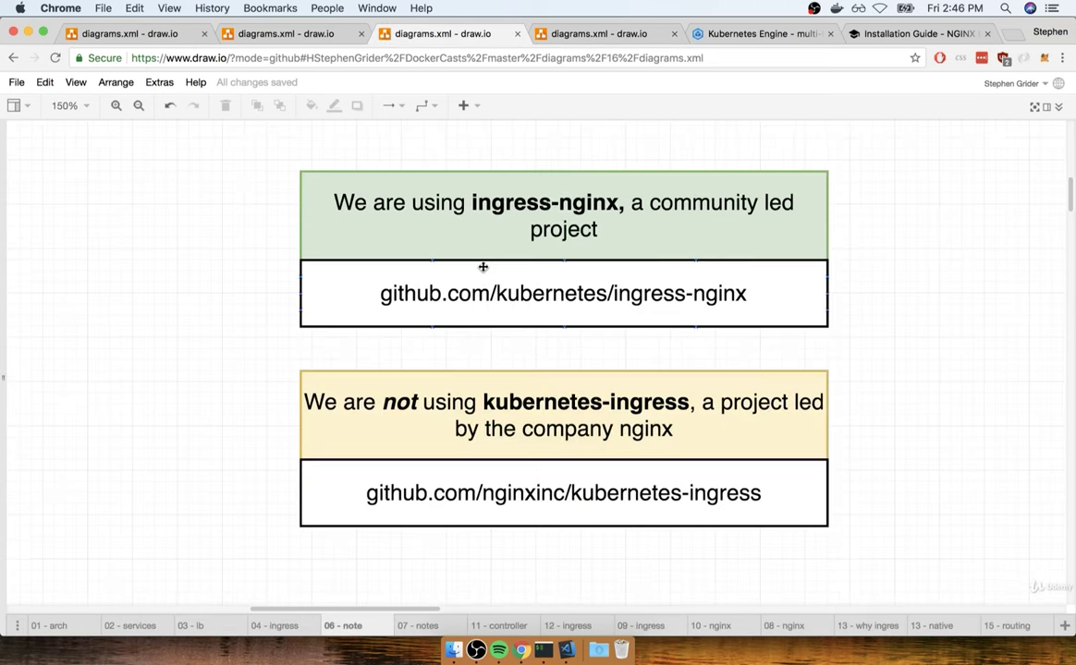
pyautogui.click(711, 625)
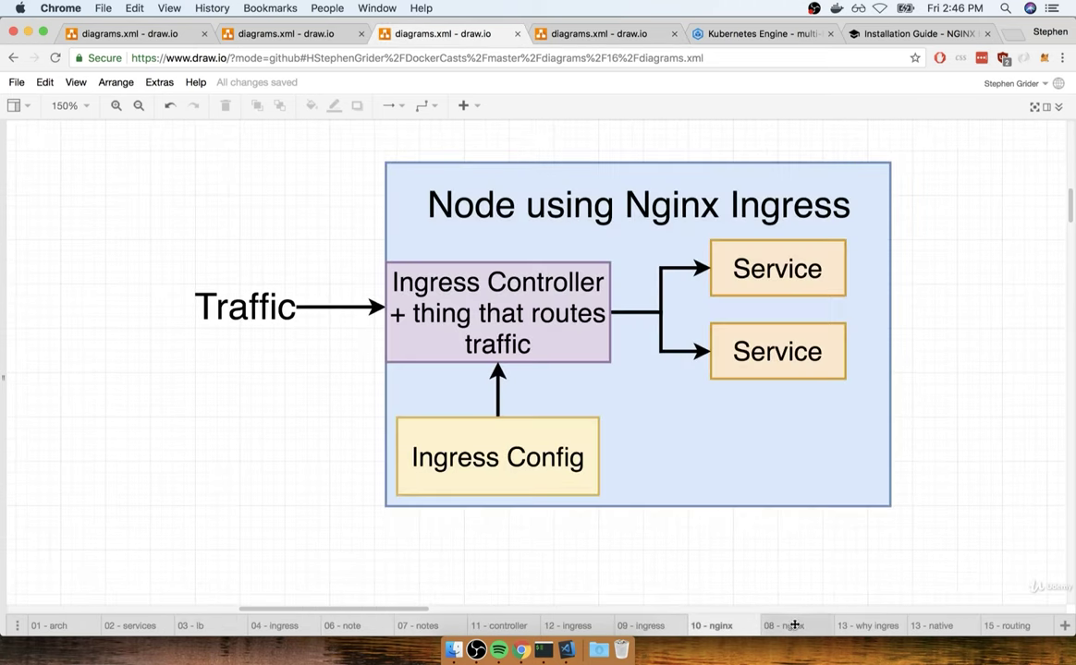
pyautogui.click(772, 626)
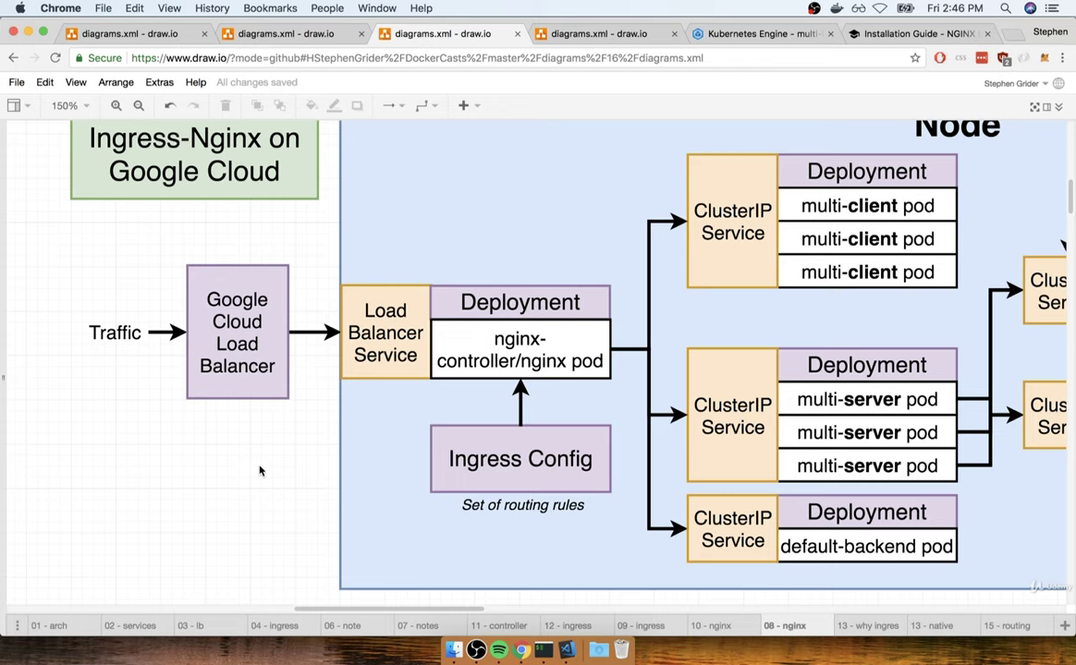
pyautogui.click(915, 33)
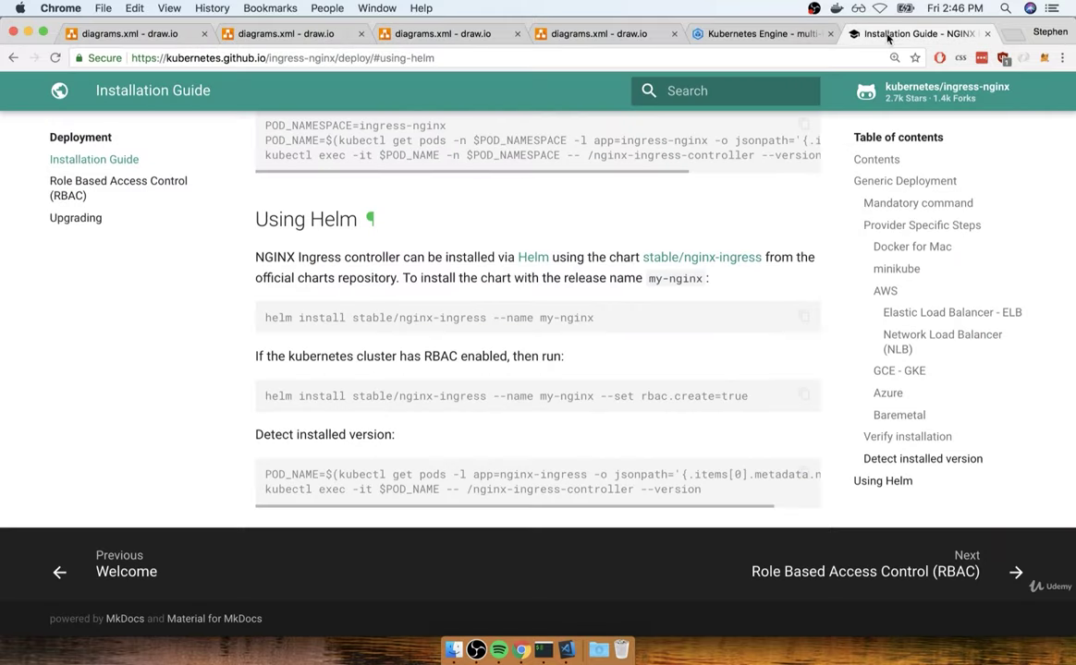
# - Scroll the Installation Guide toward the Provider Specific Steps headings
pyautogui.scroll(1, 475, 231)
pyautogui.scroll(20, 475, 231)
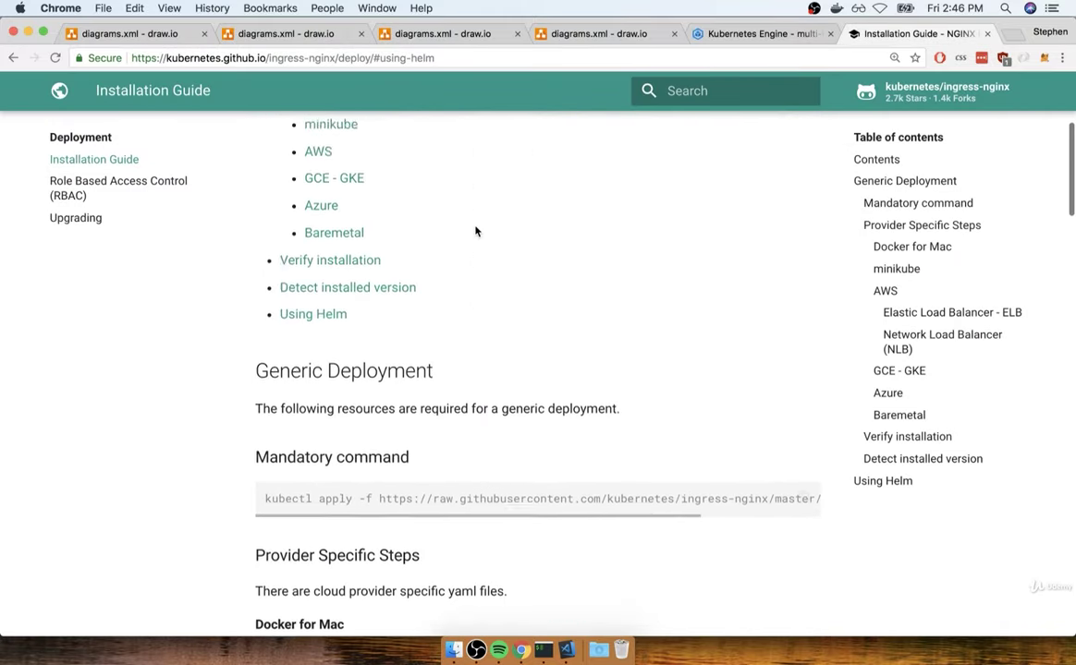
pyautogui.scroll(-20, 486, 389)
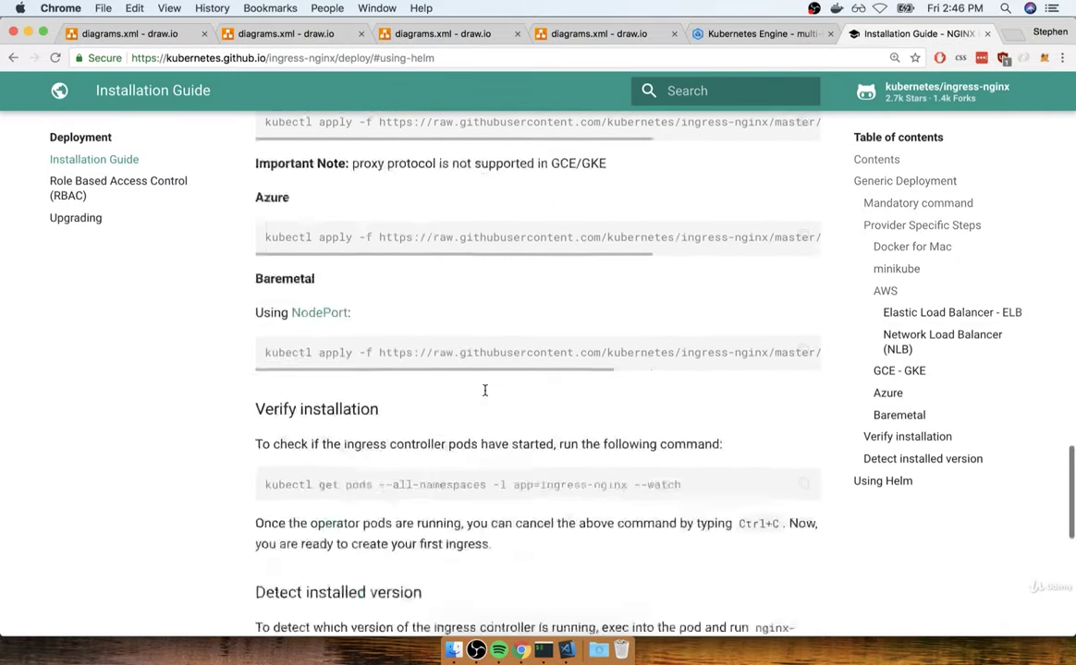
pyautogui.scroll(-1, 485, 396)
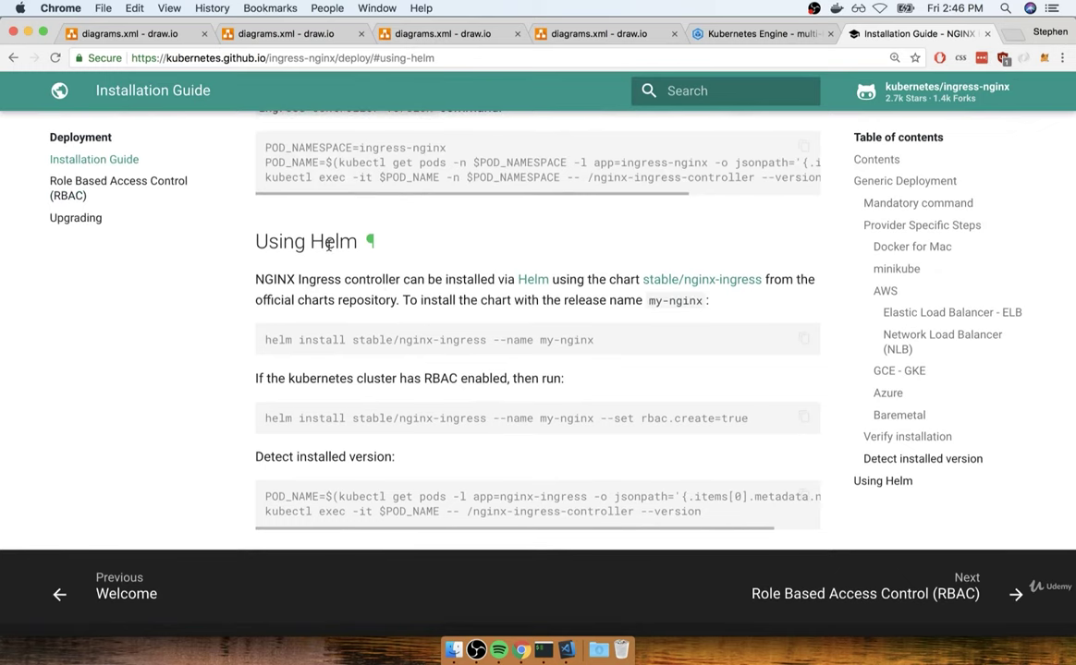
pyautogui.moveTo(310, 242); pyautogui.dragTo(360, 266)
pyautogui.click(351, 267)
# - Select the kubectl apply command in the GCE - GKE code box
pyautogui.scroll(15, 352, 267)
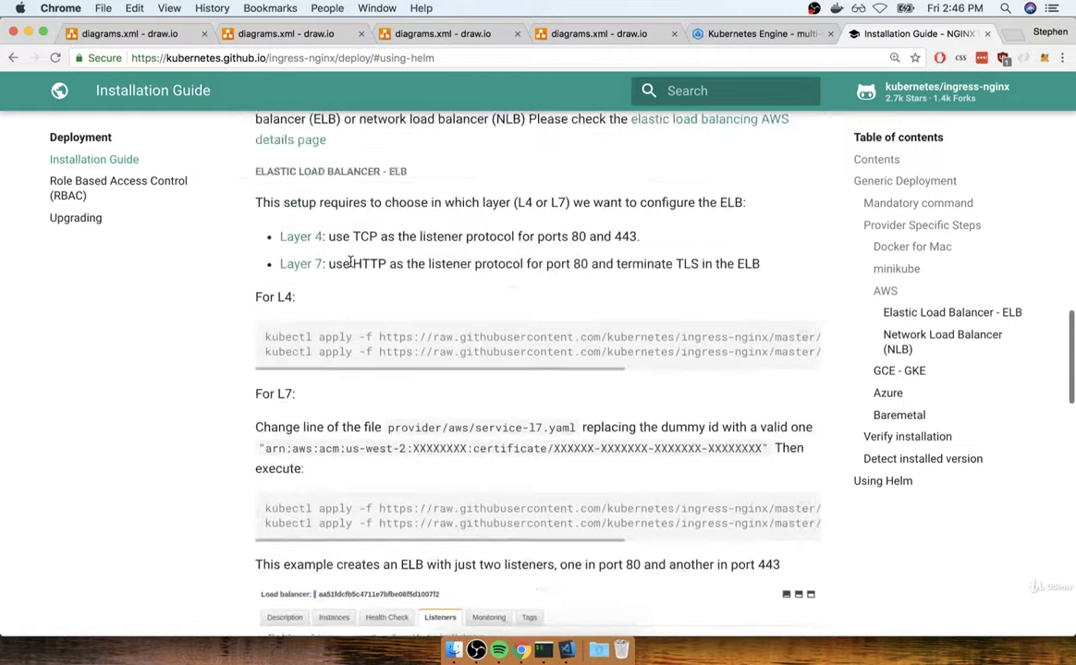
pyautogui.scroll(15, 351, 263)
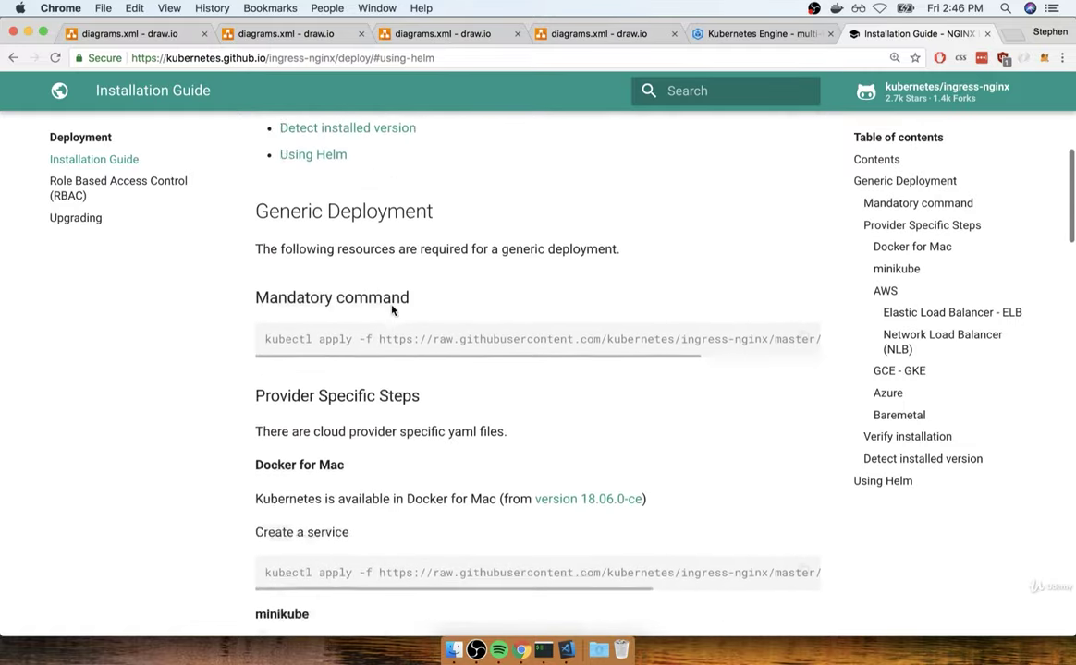
pyautogui.scroll(2, 392, 309)
pyautogui.scroll(-2, 392, 310)
pyautogui.moveTo(266, 355); pyautogui.dragTo(513, 360)
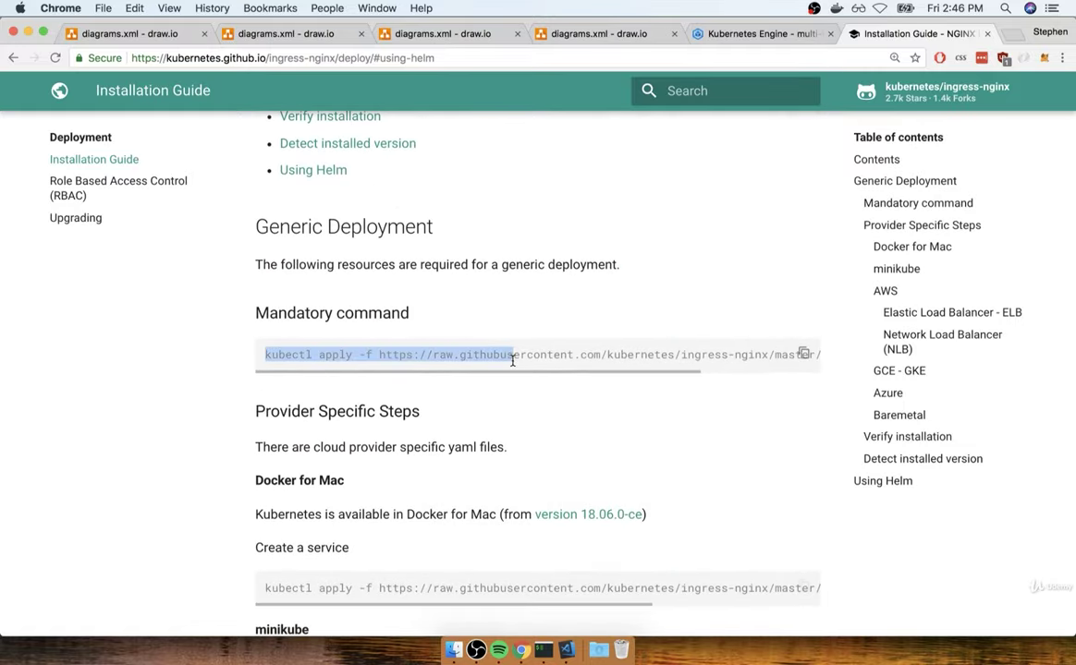
pyautogui.scroll(-15, 596, 401)
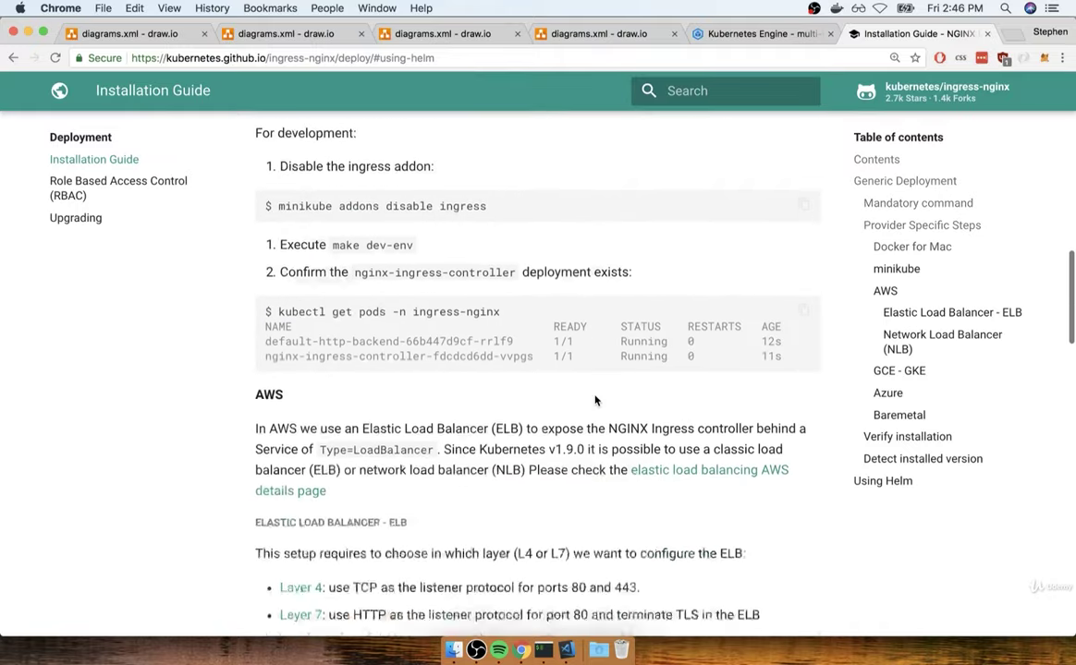
pyautogui.scroll(-15, 595, 401)
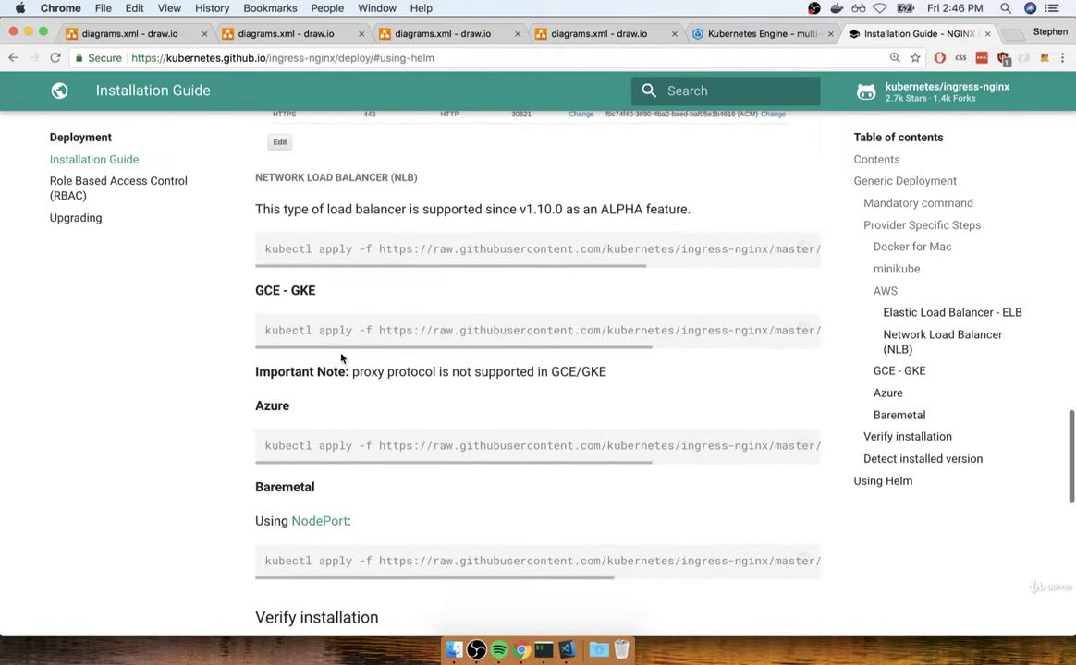
pyautogui.moveTo(272, 330); pyautogui.dragTo(491, 348)
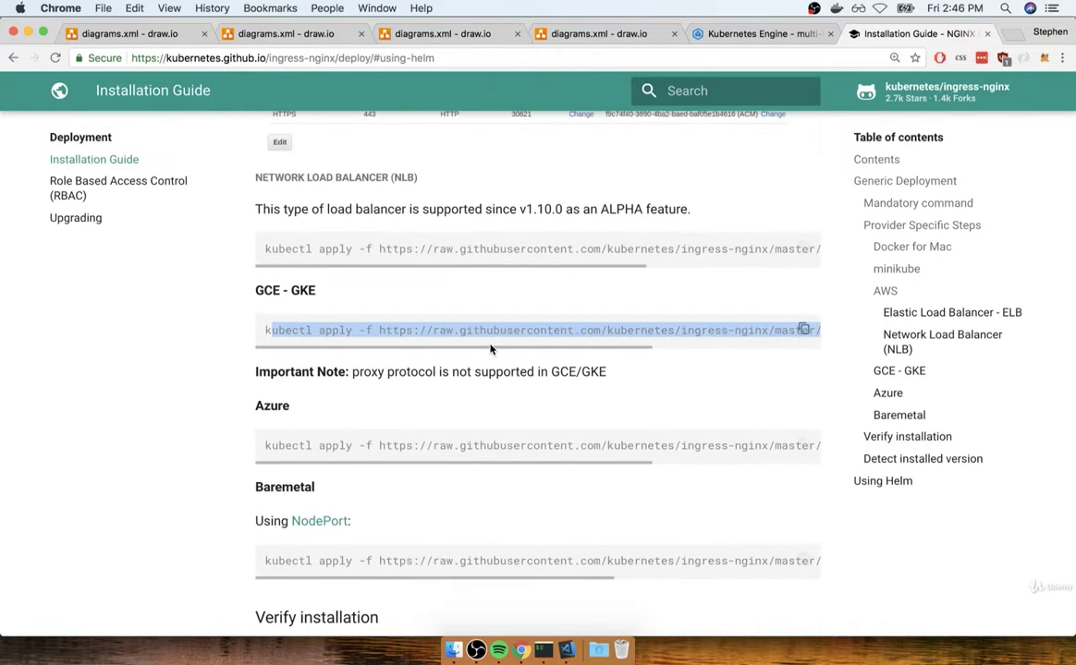
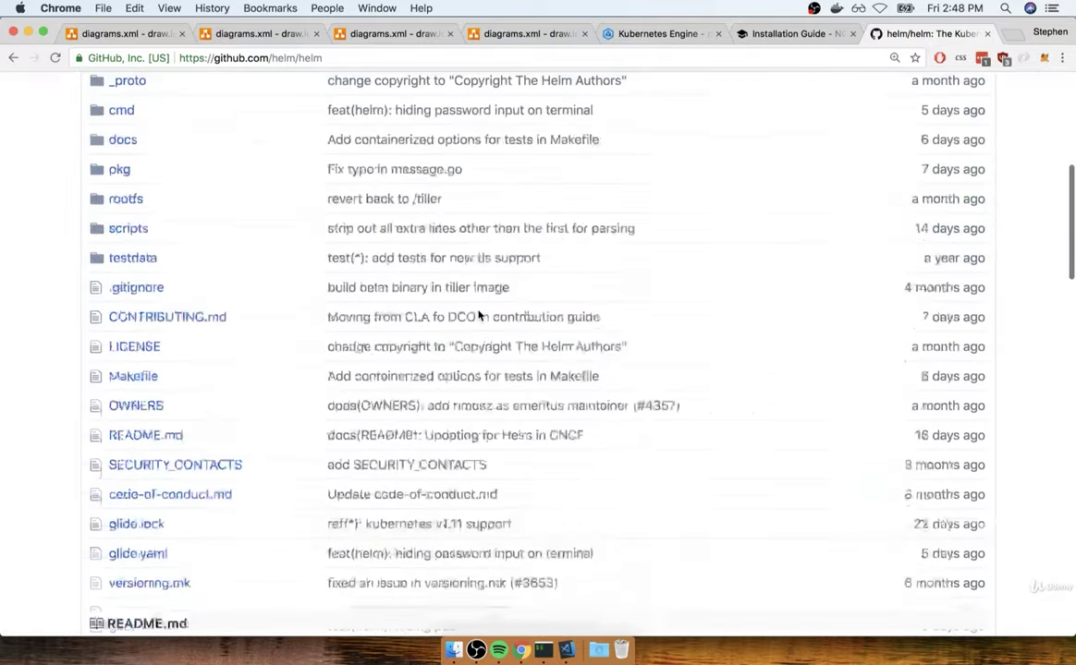
pyautogui.scroll(-4, 494, 307)
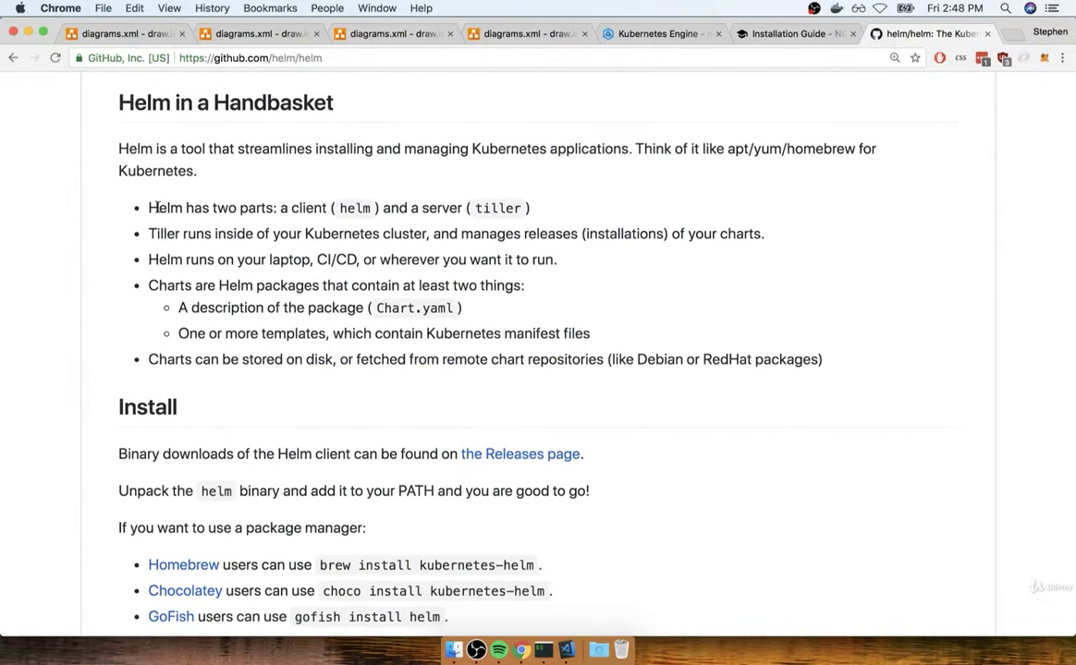
# - Highlight the README bullet describing Helm's two parts, then clear the highlight
pyautogui.moveTo(148, 209); pyautogui.dragTo(528, 209)
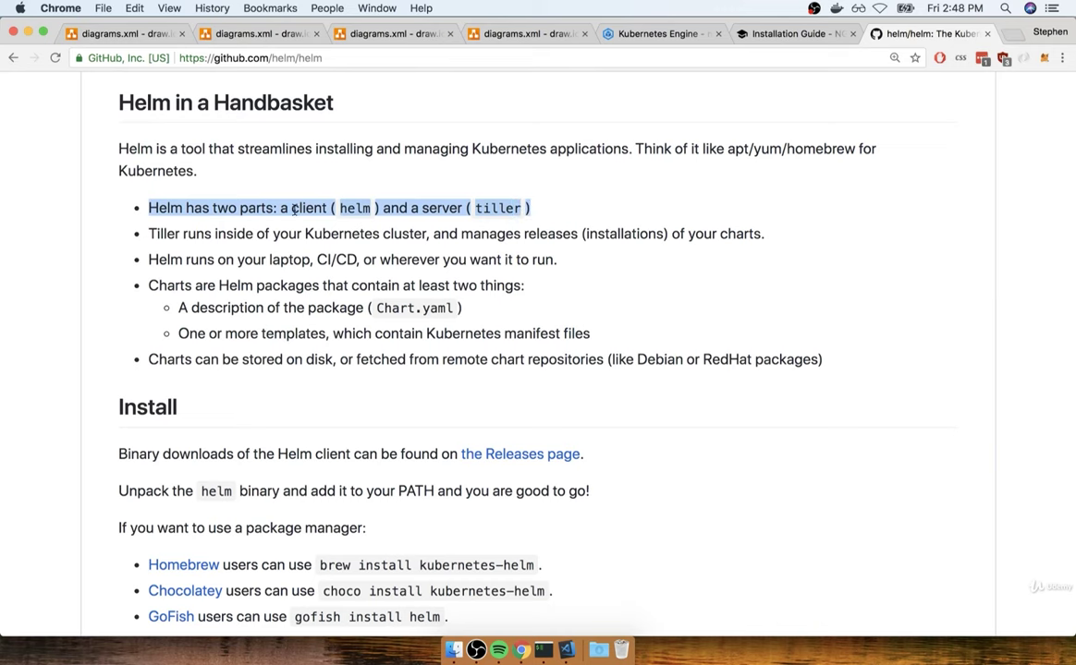
pyautogui.click(551, 201)
pyautogui.scroll(15, 633, 238)
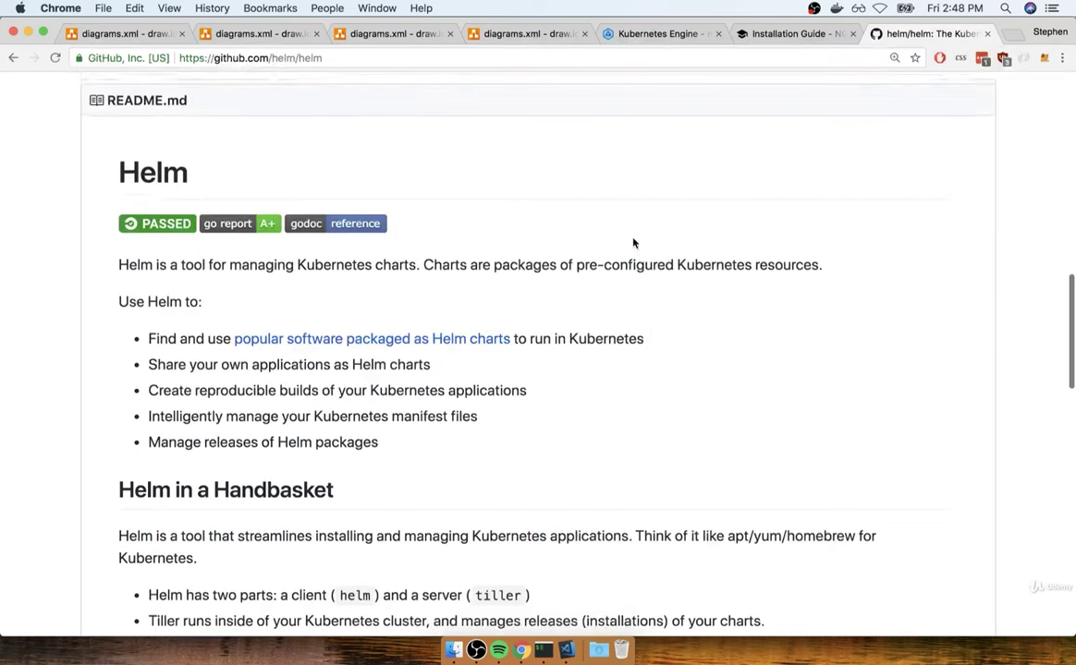
# - Go from the Helm website's Get Helm link to the repository and open its Quick Start Guide
pyautogui.click(392, 259)
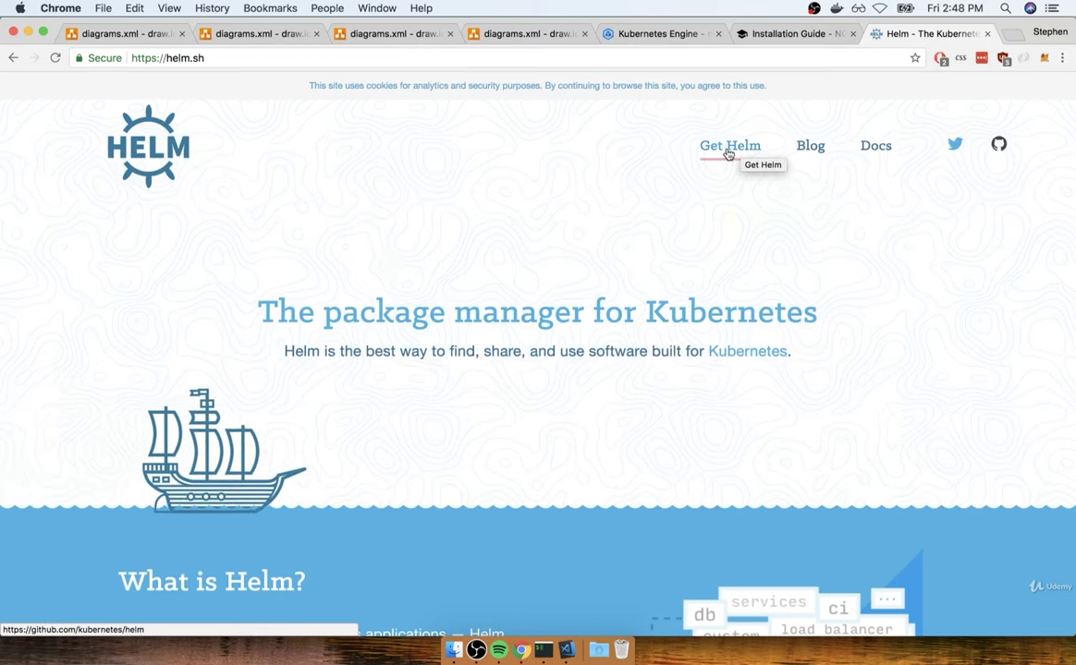
pyautogui.click(726, 152)
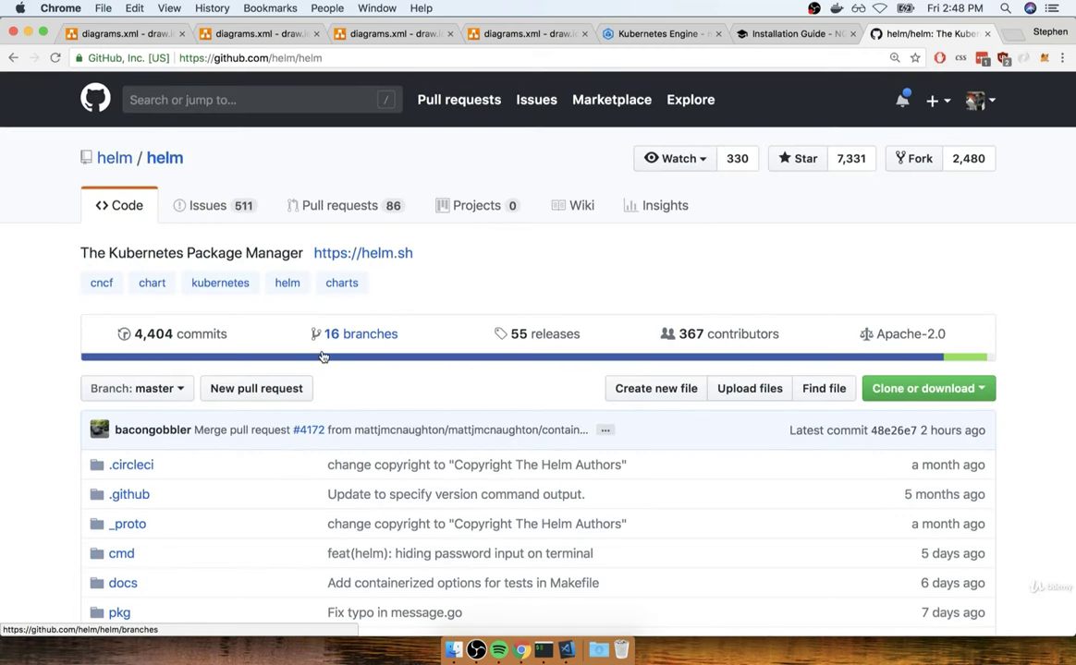
pyautogui.scroll(-10, 482, 353)
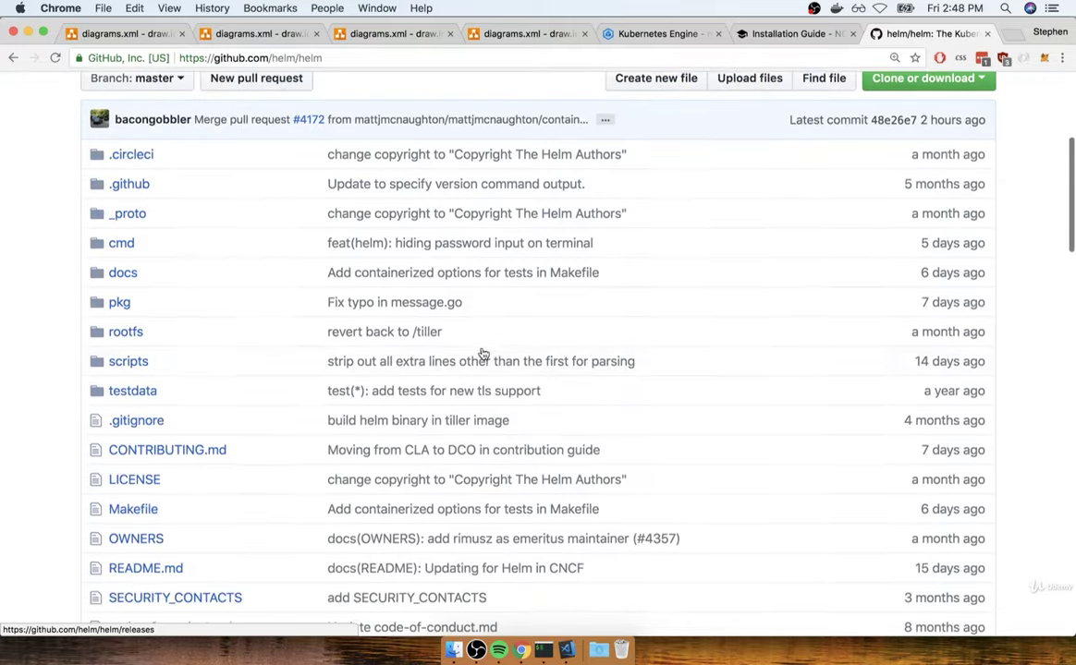
pyautogui.scroll(-10, 482, 353)
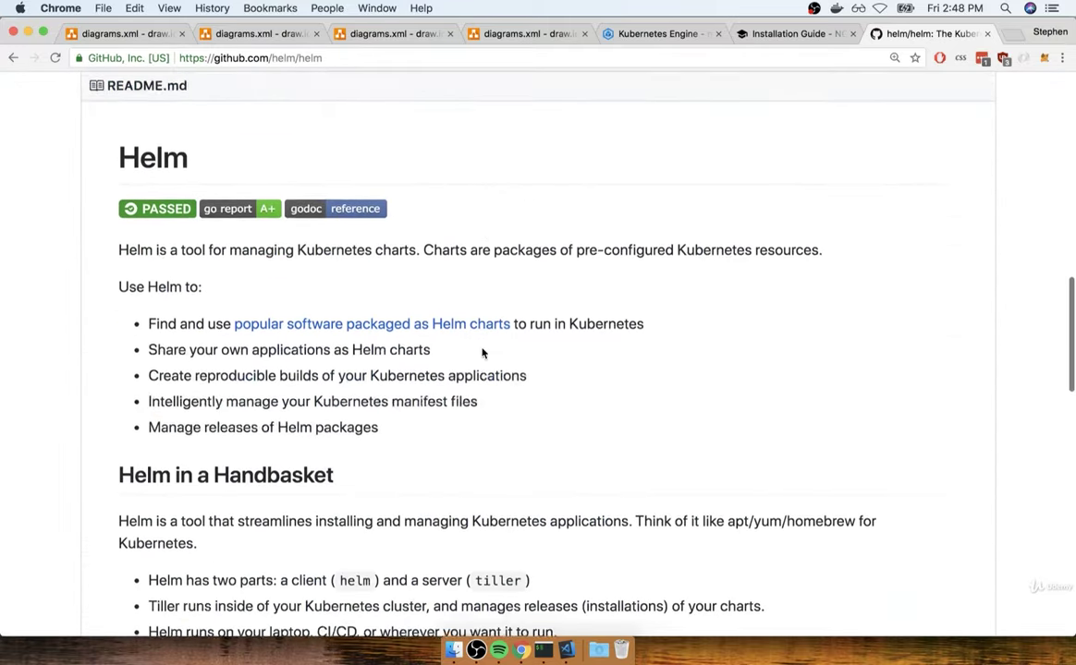
pyautogui.scroll(-6, 481, 351)
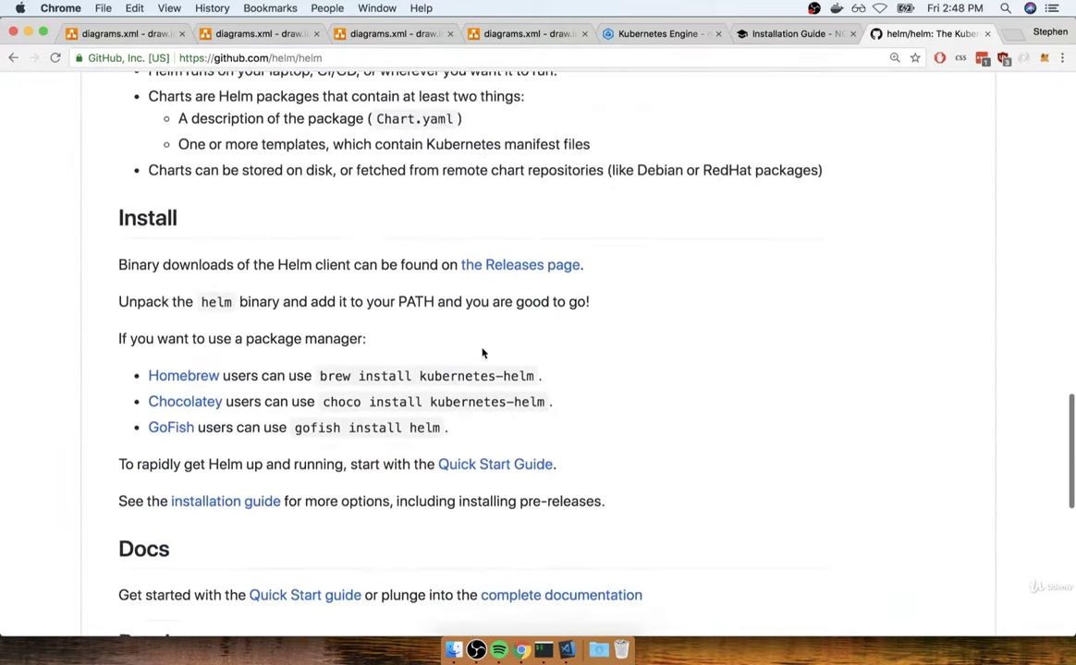
pyautogui.scroll(-1, 231, 196)
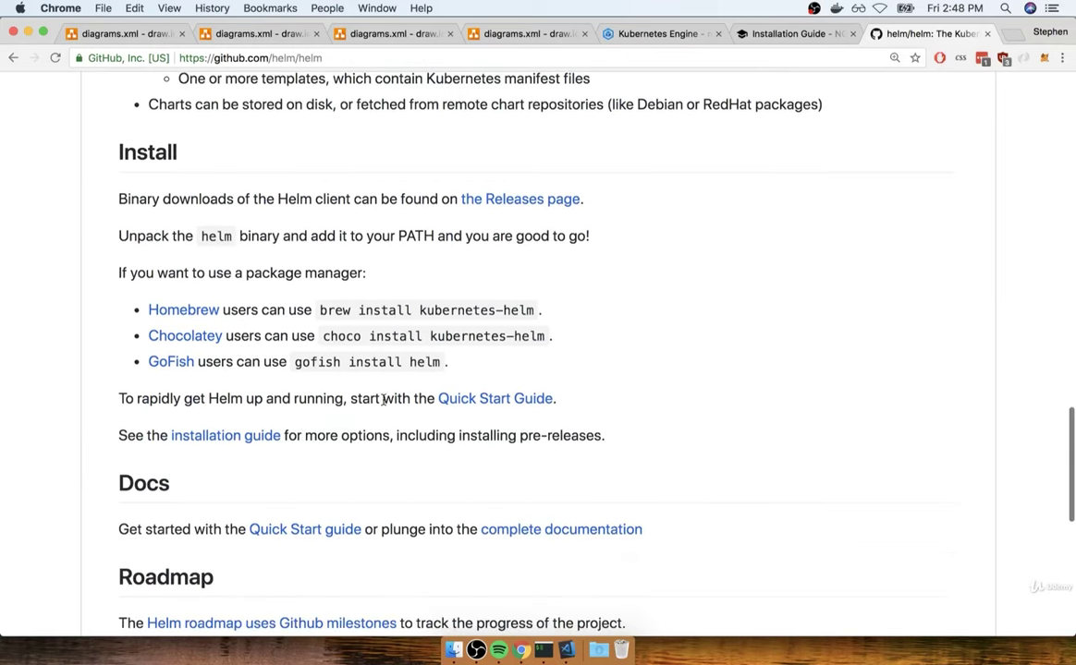
pyautogui.click(495, 404)
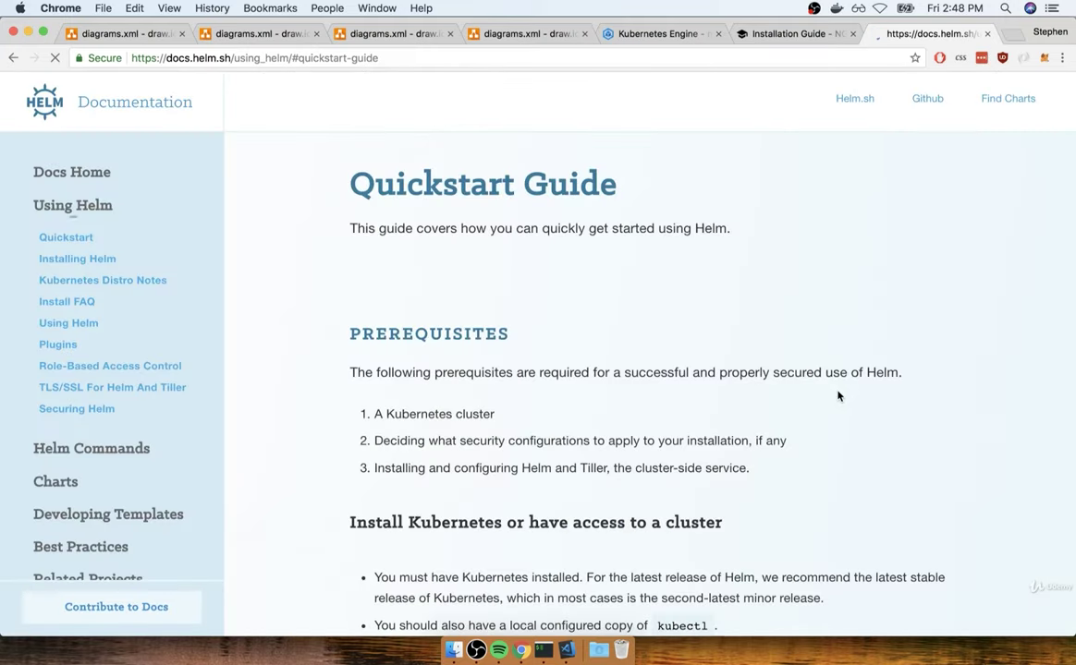
# - Copy the Quickstart Guide URL and paste it over the github.com/helm/helm box text in draw.io
pyautogui.click(189, 53)
pyautogui.press('cmd+c')
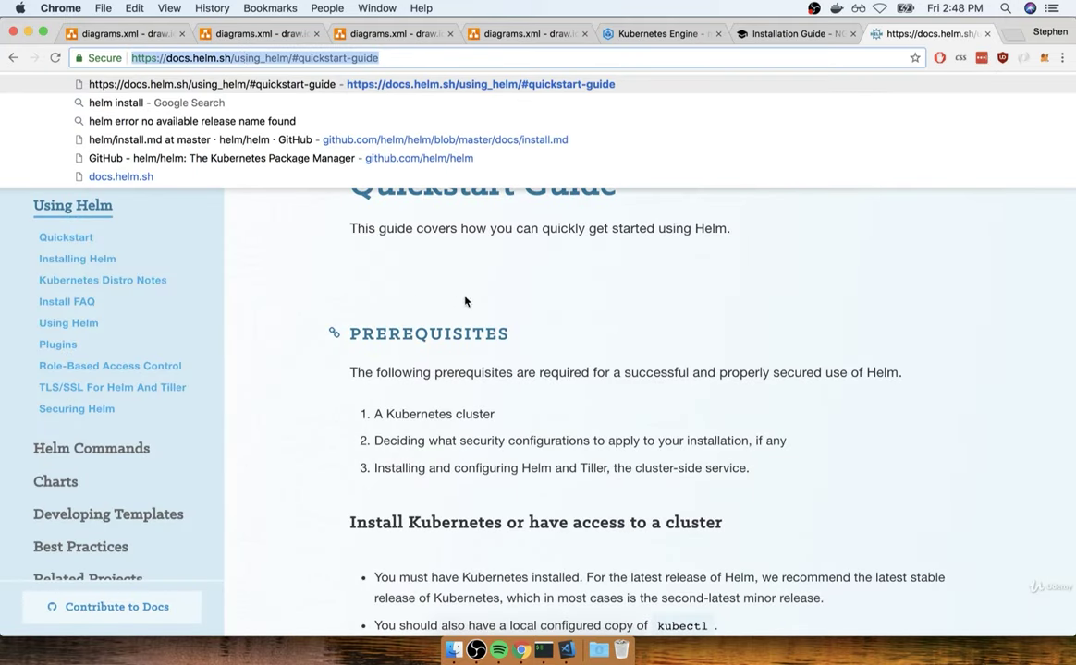
pyautogui.click(641, 302)
pyautogui.click(539, 41)
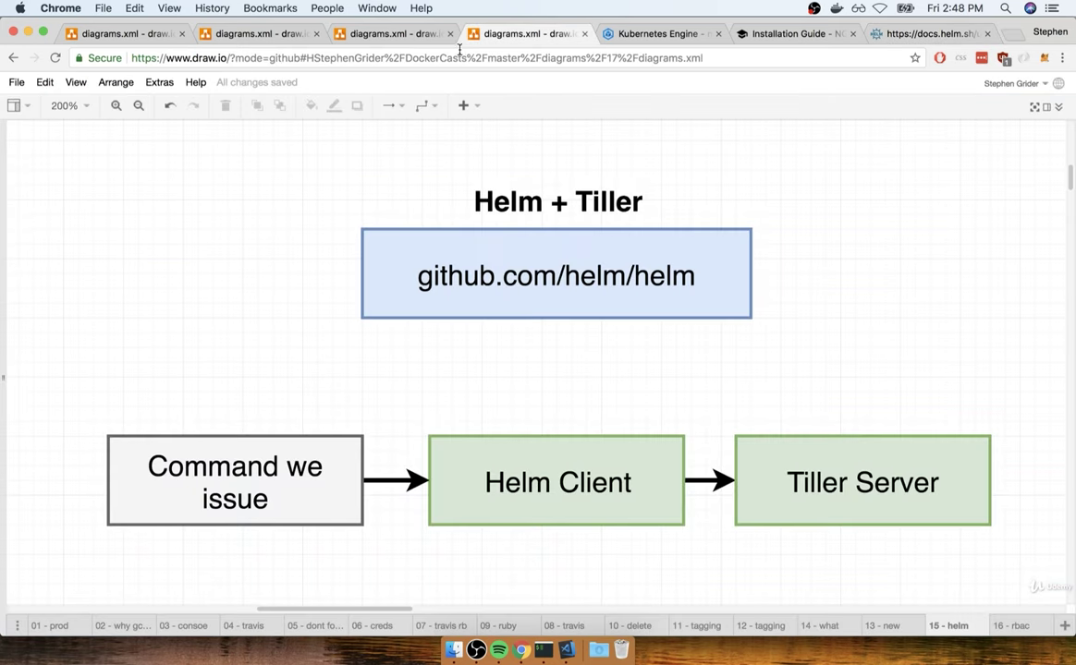
pyautogui.doubleClick(553, 267)
pyautogui.press('cmd+v')
pyautogui.click(663, 329)
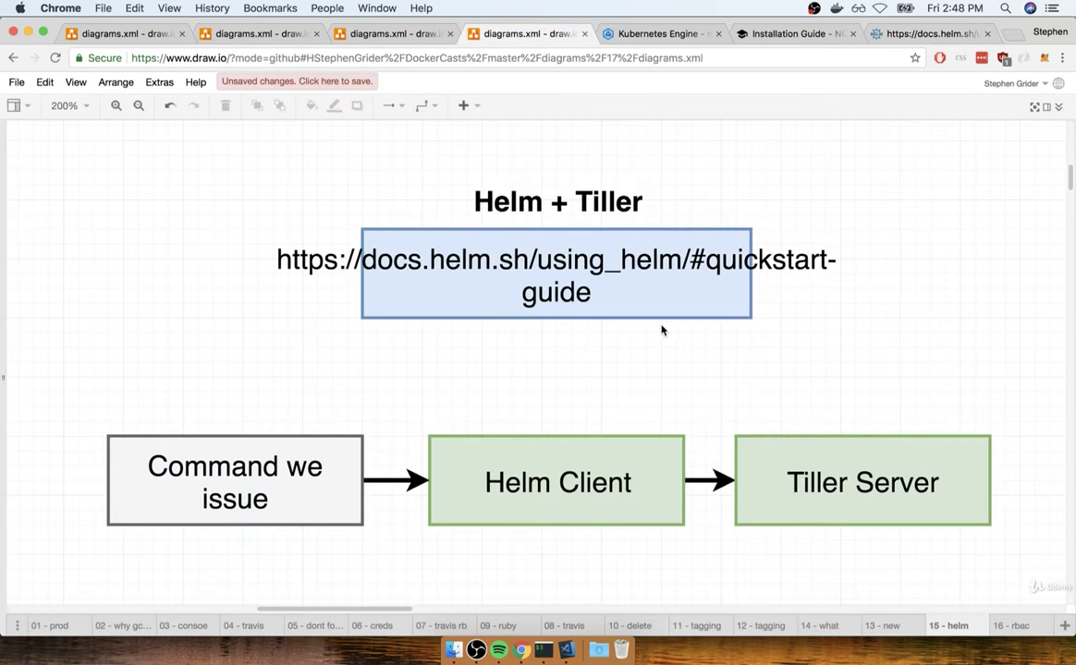
# - Widen the URL box so it fits on one line beneath the Helm + Tiller title
pyautogui.moveTo(757, 274); pyautogui.dragTo(1020, 289)
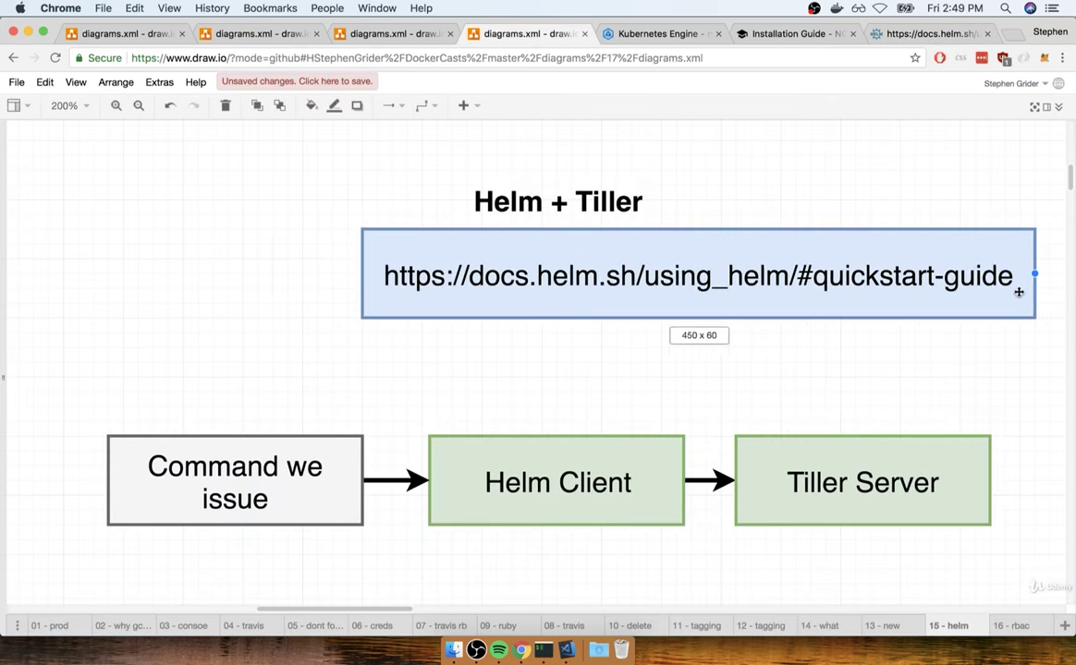
pyautogui.moveTo(924, 269); pyautogui.dragTo(774, 267)
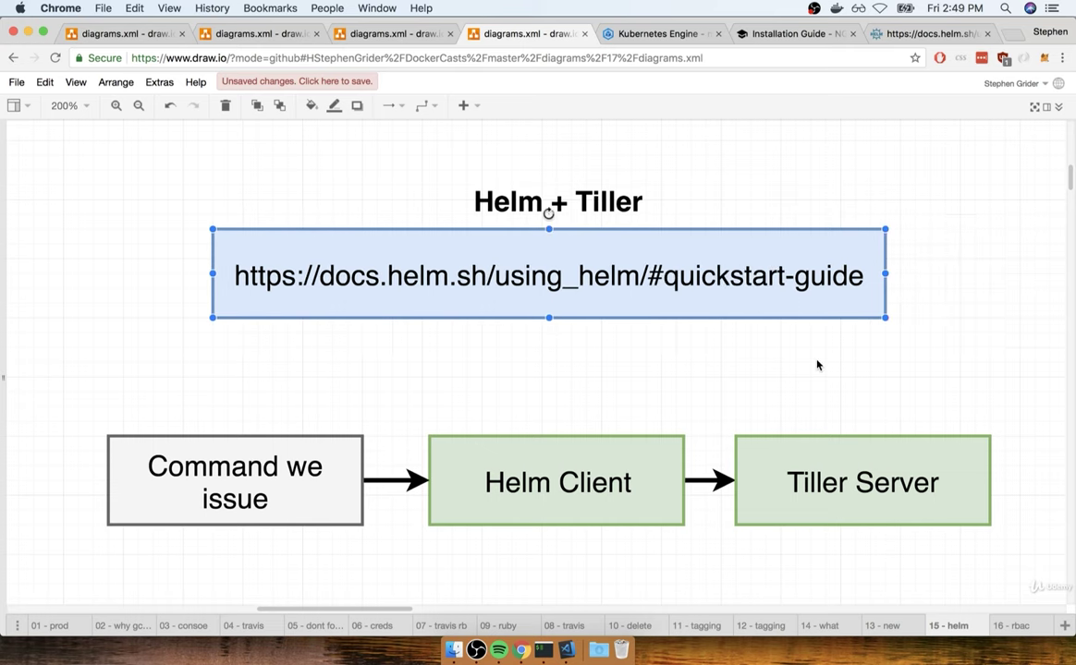
pyautogui.click(841, 35)
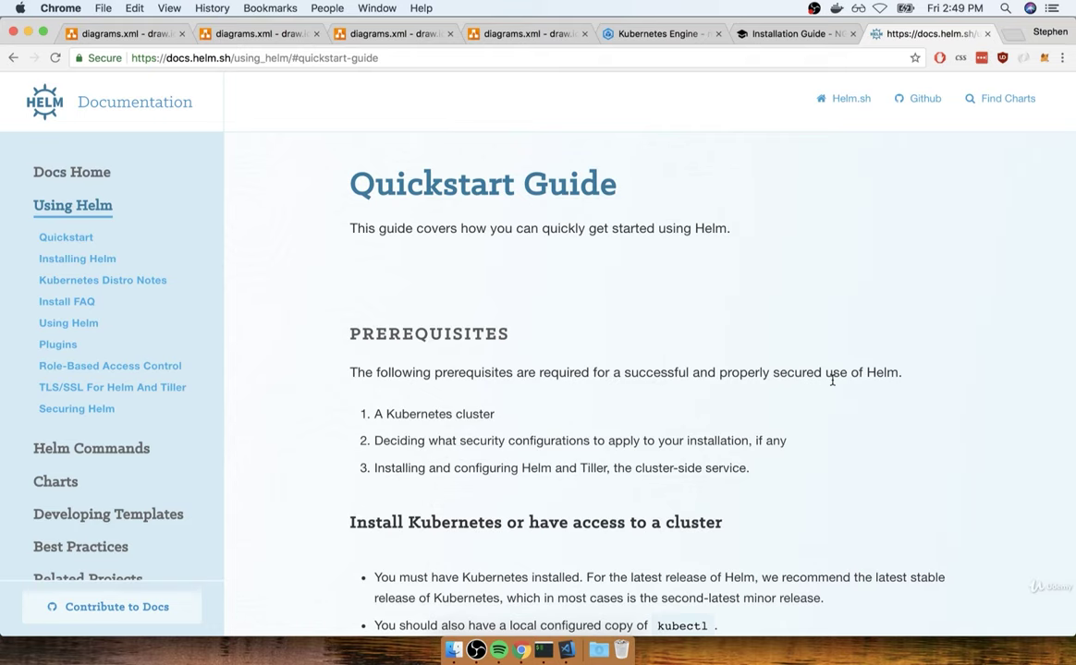
# - Read the Install Helm instructions, highlighting 'homebrew' and enlarging the page text
pyautogui.scroll(-10, 832, 380)
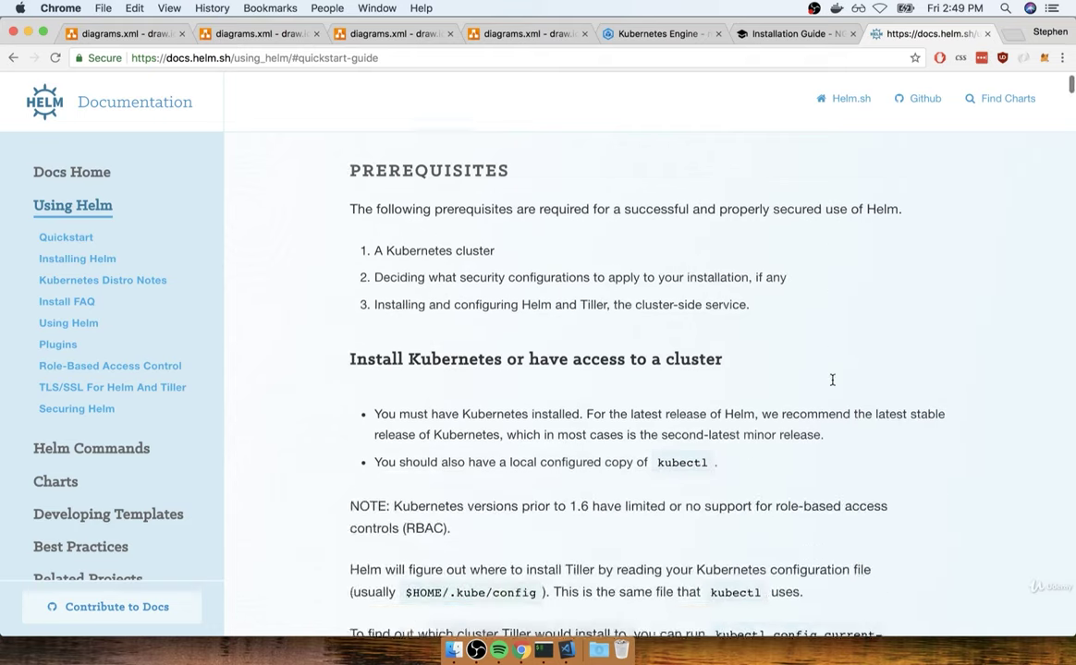
pyautogui.scroll(-12, 832, 385)
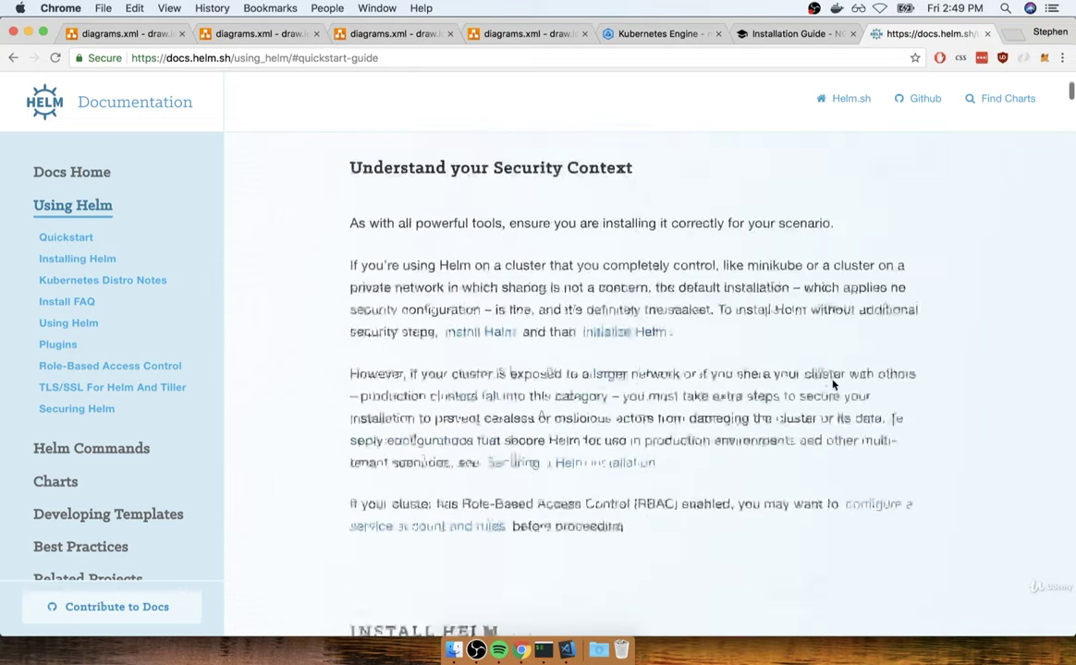
pyautogui.scroll(-1, 797, 368)
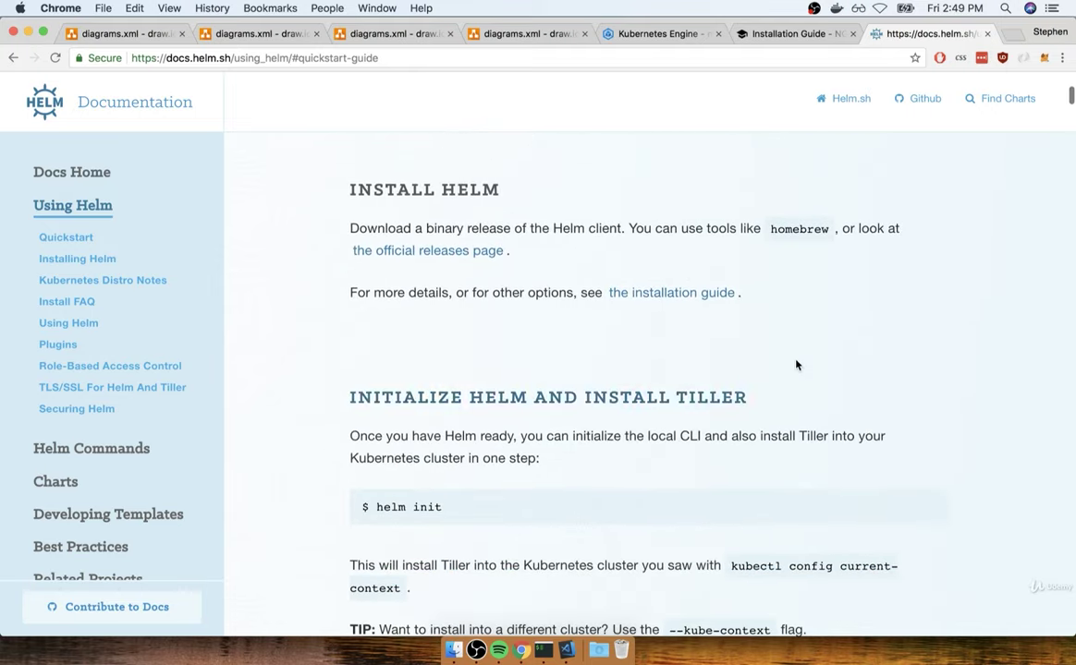
pyautogui.doubleClick(800, 228)
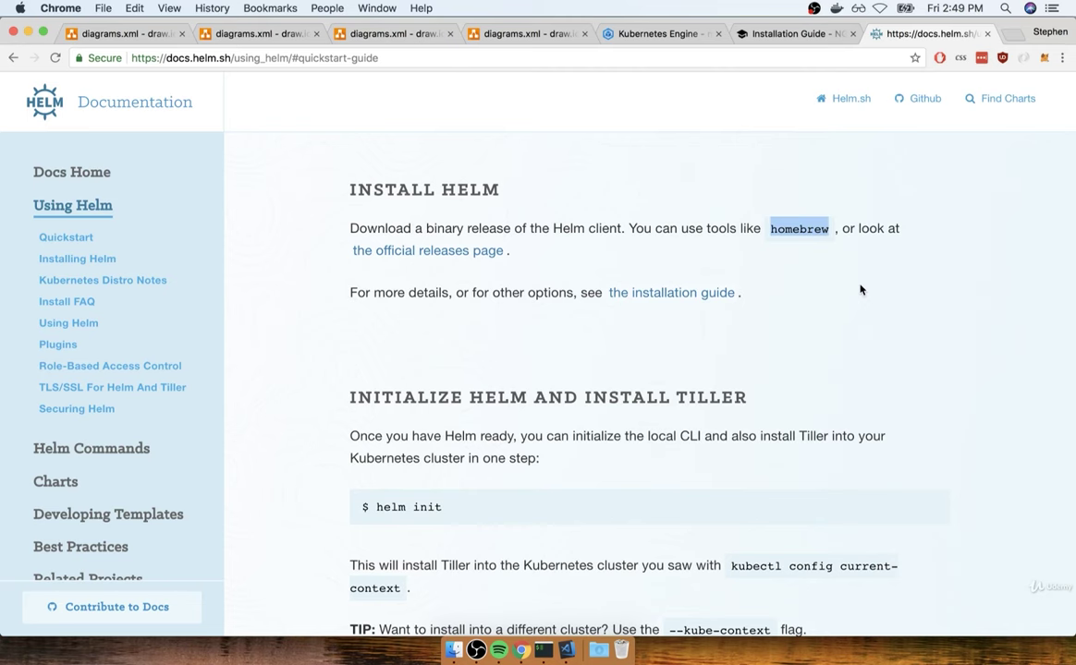
pyautogui.press('super+equal')
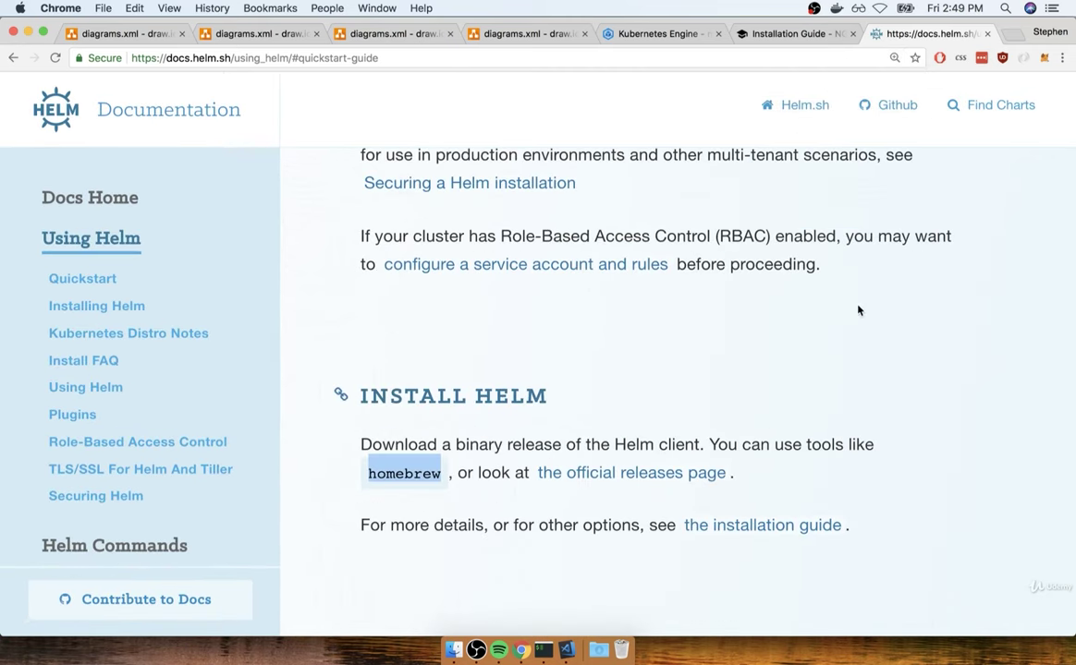
pyautogui.scroll(-1, 786, 231)
pyautogui.click(663, 35)
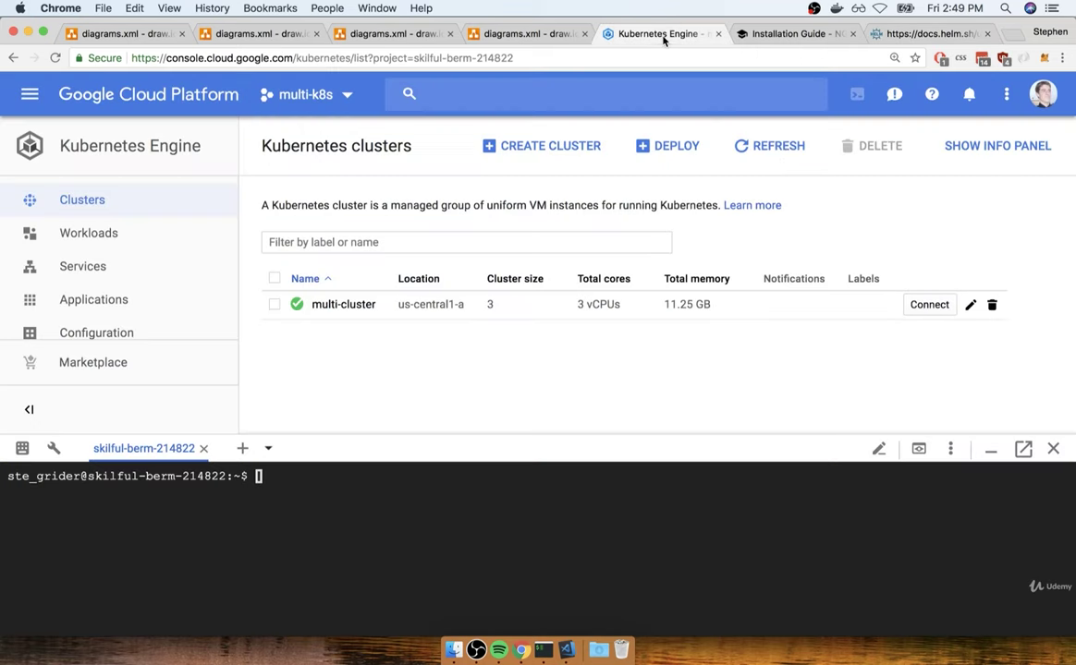
pyautogui.click(924, 34)
pyautogui.click(409, 424)
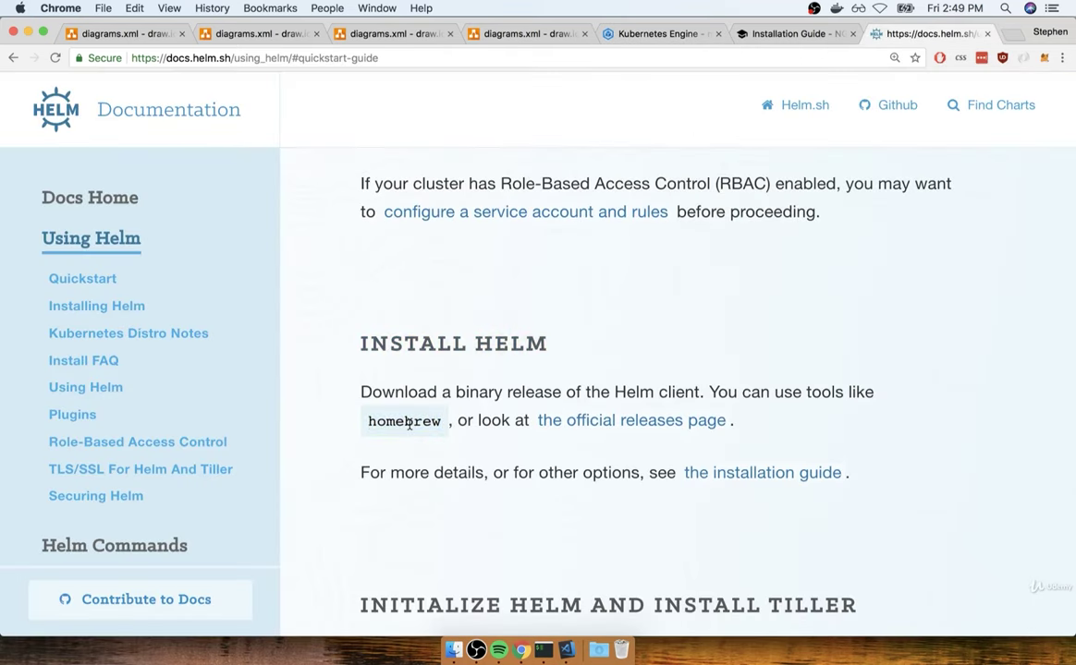
# - Scroll down to the Installing Helm section on the helm client and Tiller server
pyautogui.scroll(-5, 896, 443)
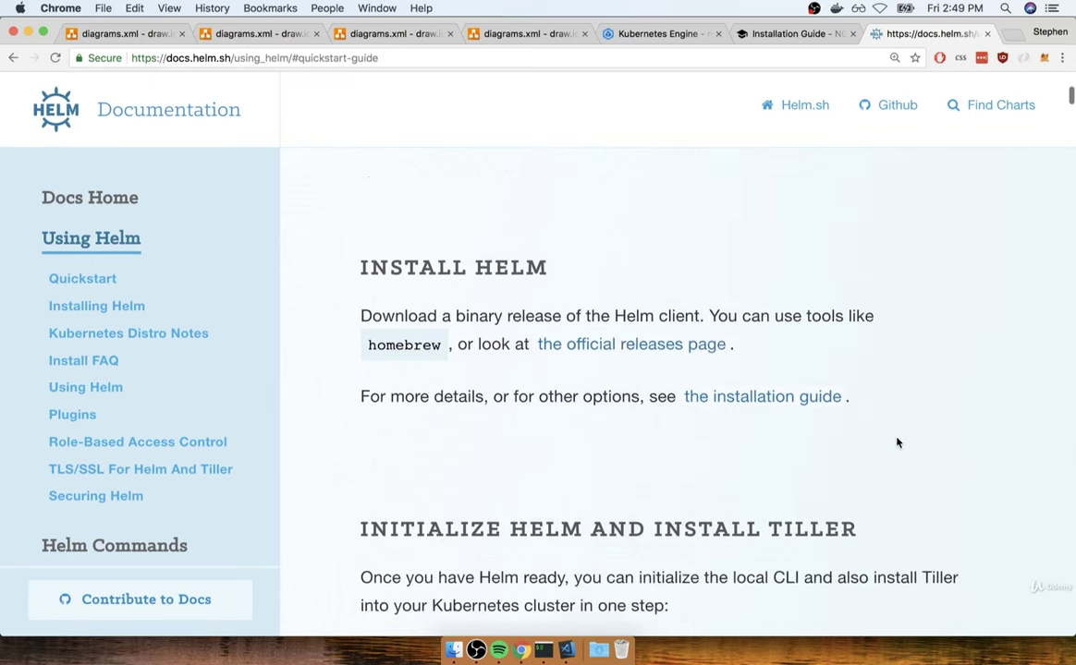
pyautogui.scroll(-10, 897, 443)
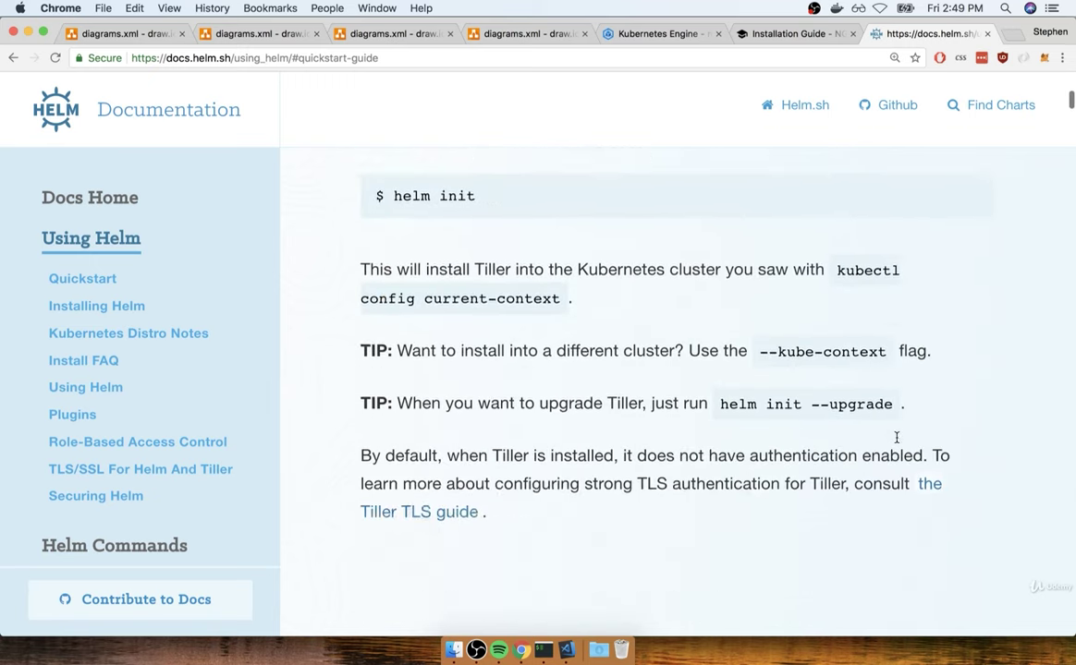
pyautogui.scroll(-10, 897, 442)
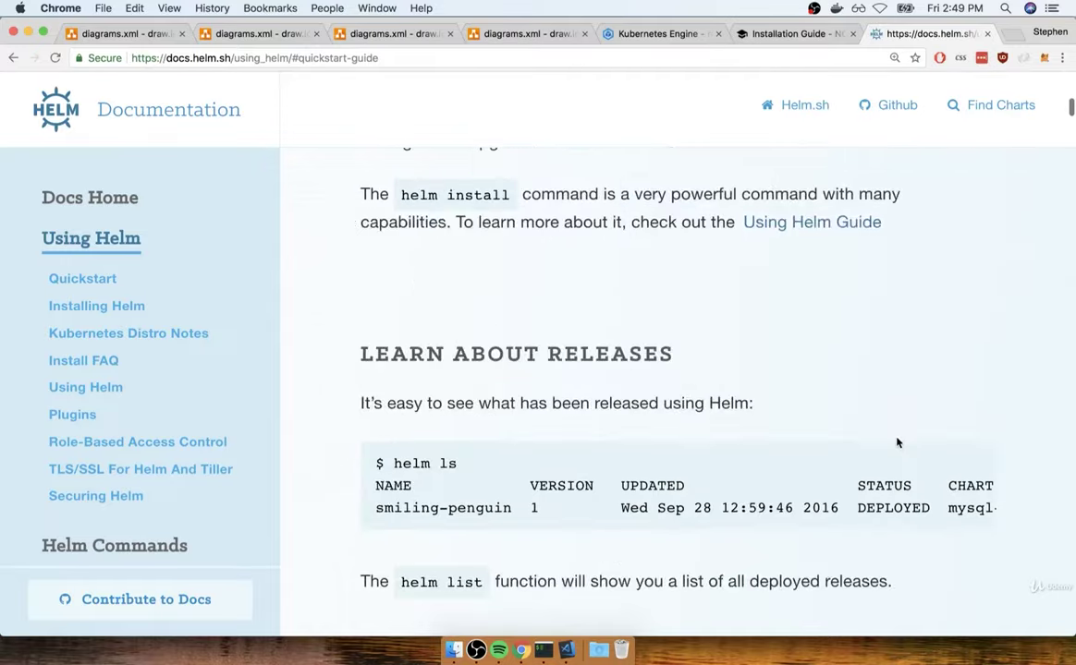
pyautogui.scroll(-5, 897, 443)
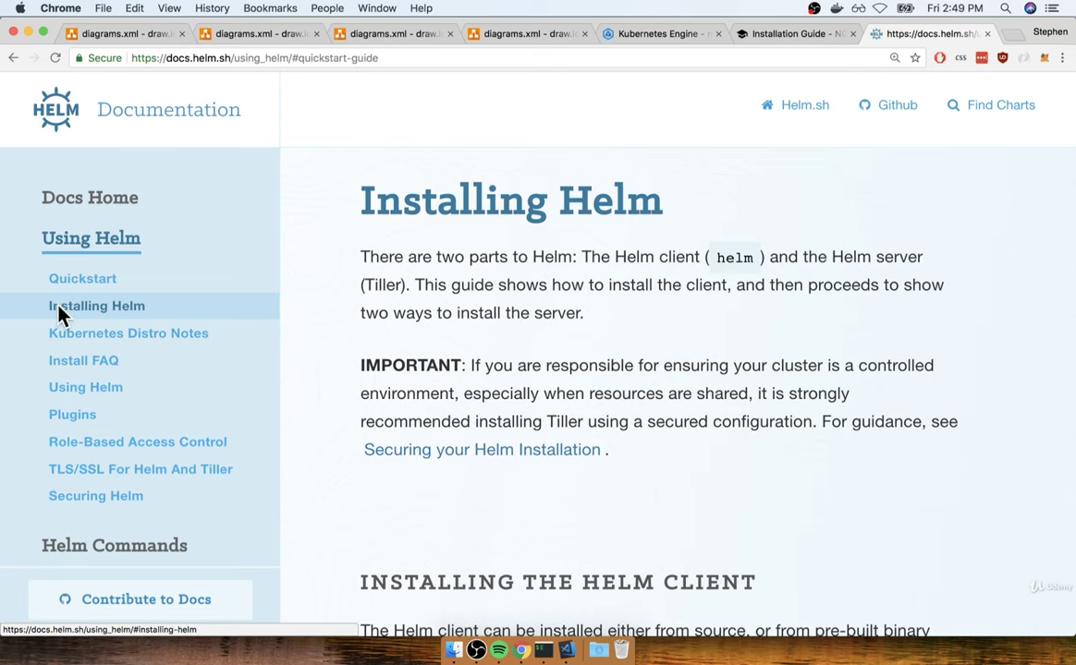
# - Search the page for 'from script' to reach the get_helm.sh installer commands
pyautogui.scroll(-4, 788, 529)
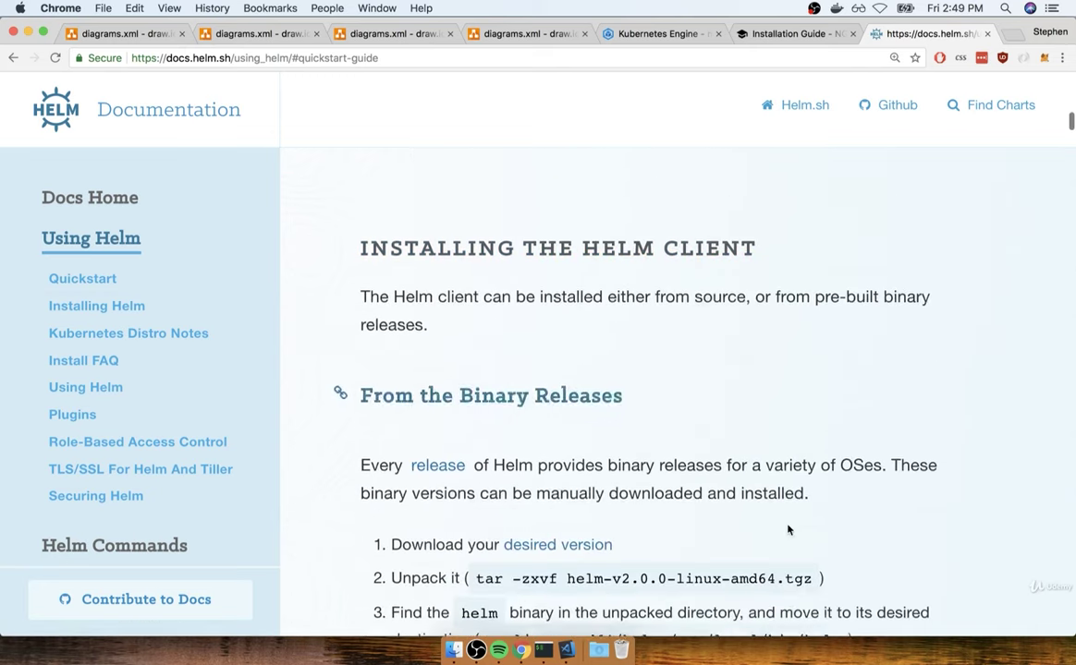
pyautogui.scroll(-5, 915, 531)
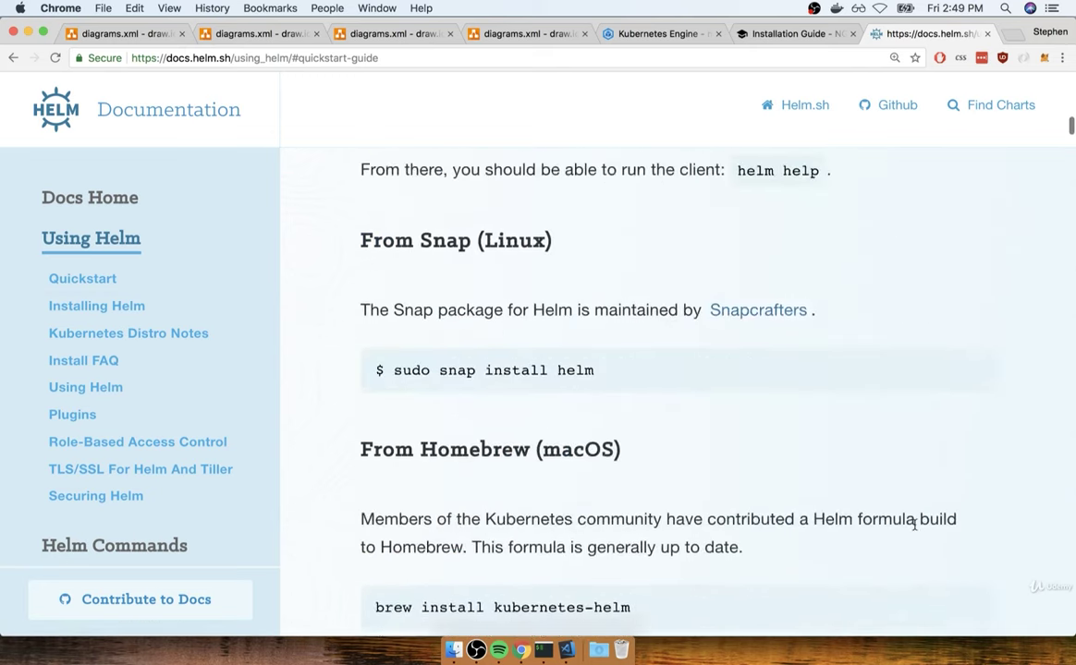
pyautogui.scroll(-6, 915, 527)
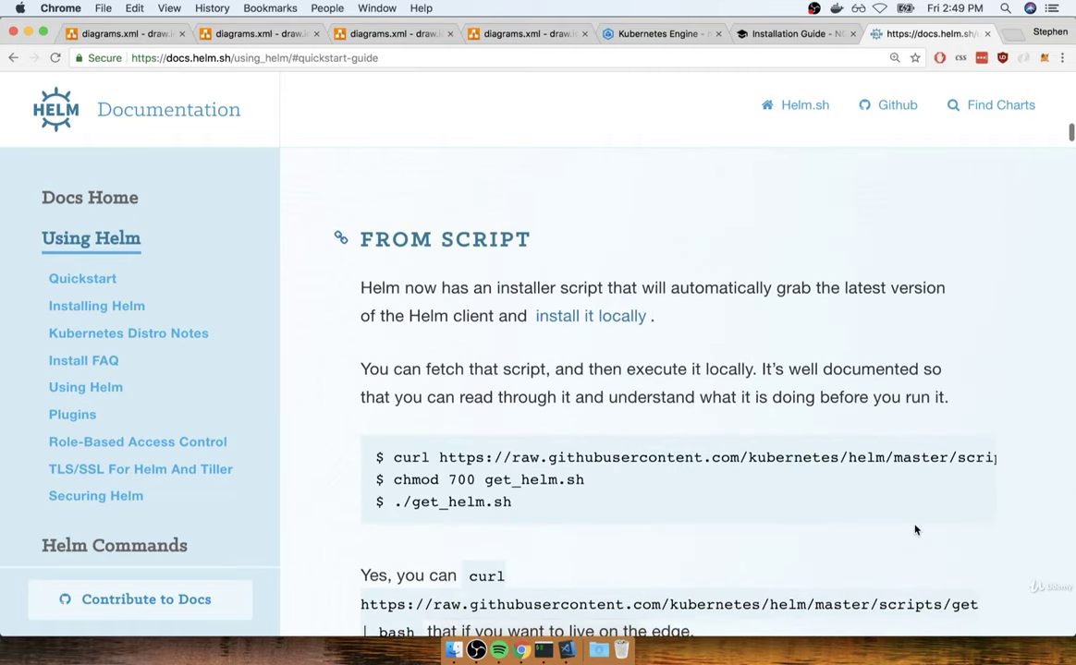
pyautogui.scroll(-1, 910, 525)
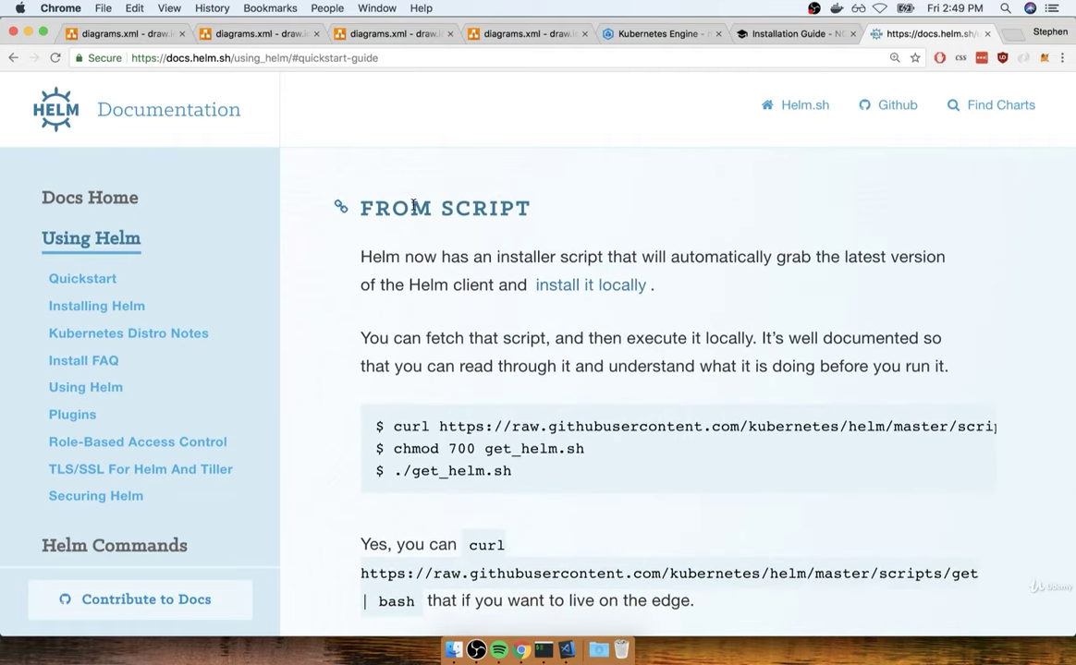
pyautogui.press('super+f')
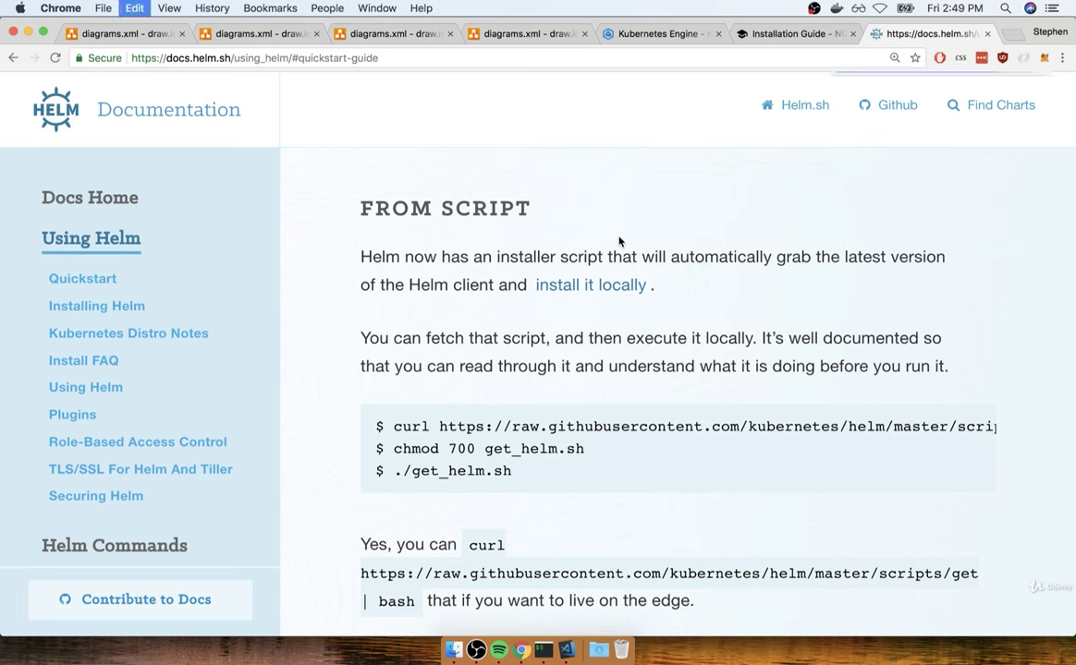
pyautogui.write('froms')
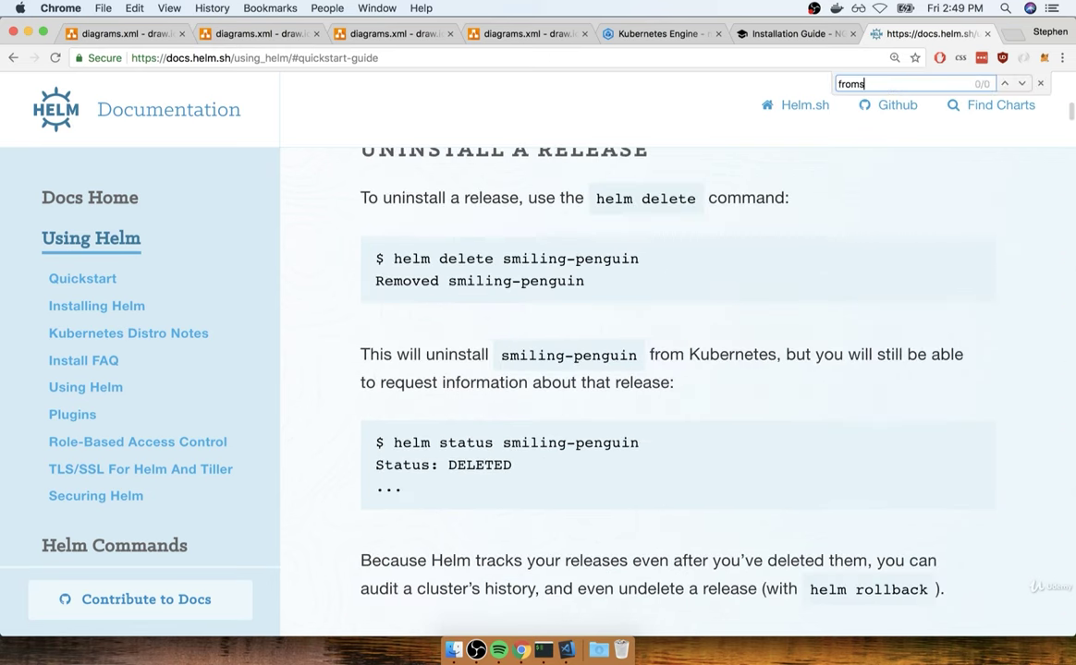
pyautogui.press('BackSpace')
pyautogui.write('script')
pyautogui.scroll(-2, 828, 305)
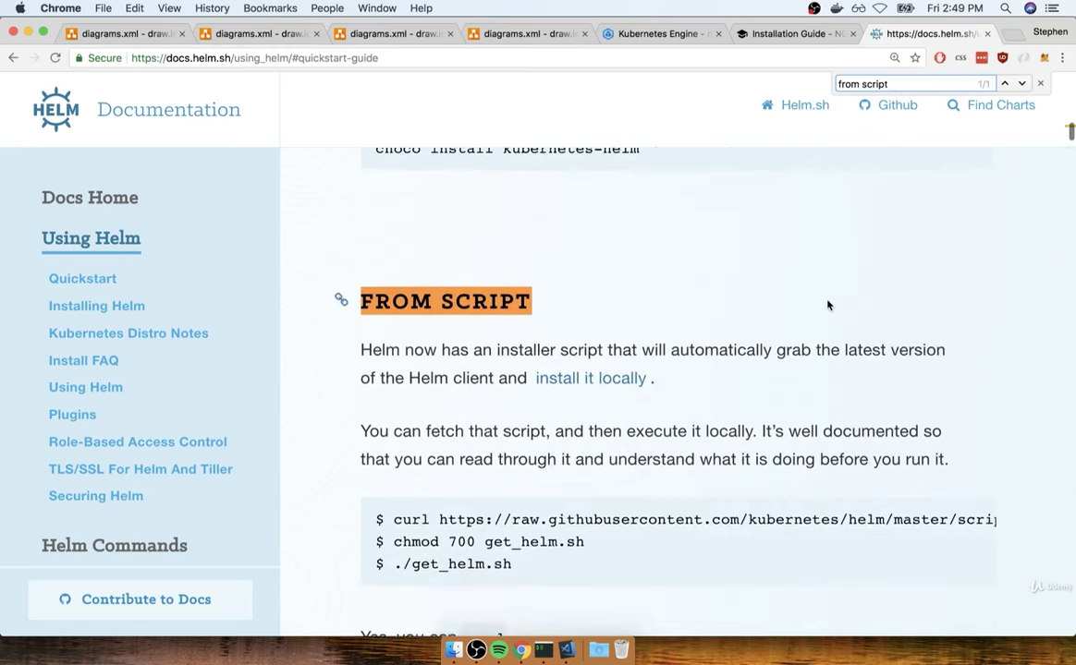
pyautogui.scroll(-1, 828, 305)
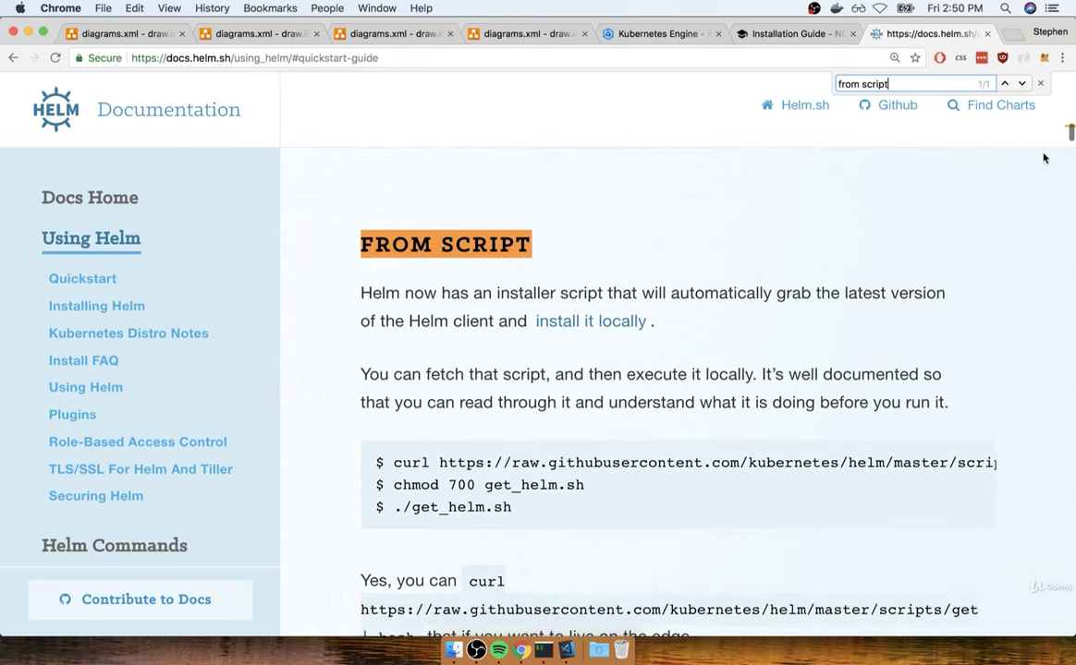
# - Download get_helm.sh in Cloud Shell using the docs' curl command
pyautogui.click(1040, 81)
pyautogui.scroll(-2, 732, 377)
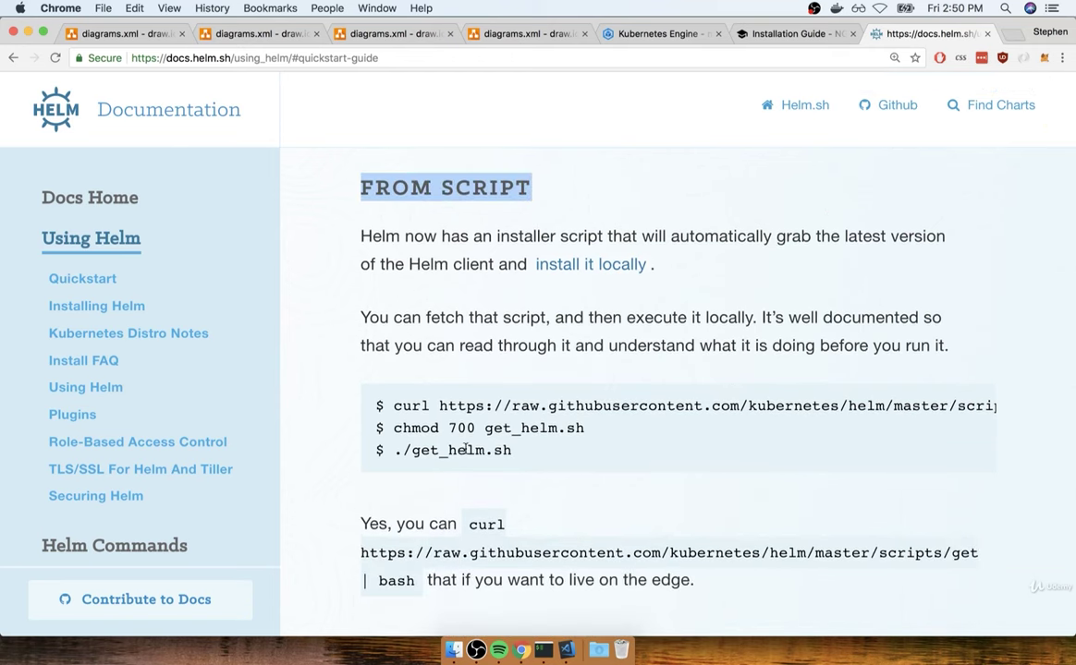
pyautogui.click(658, 34)
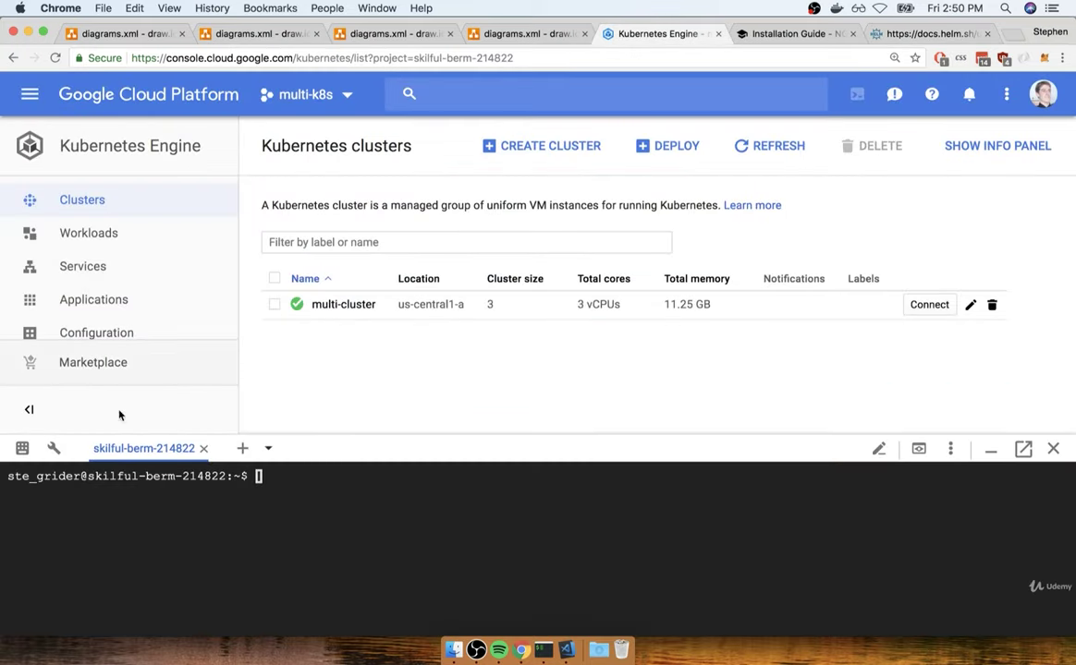
pyautogui.click(910, 34)
pyautogui.click(425, 399)
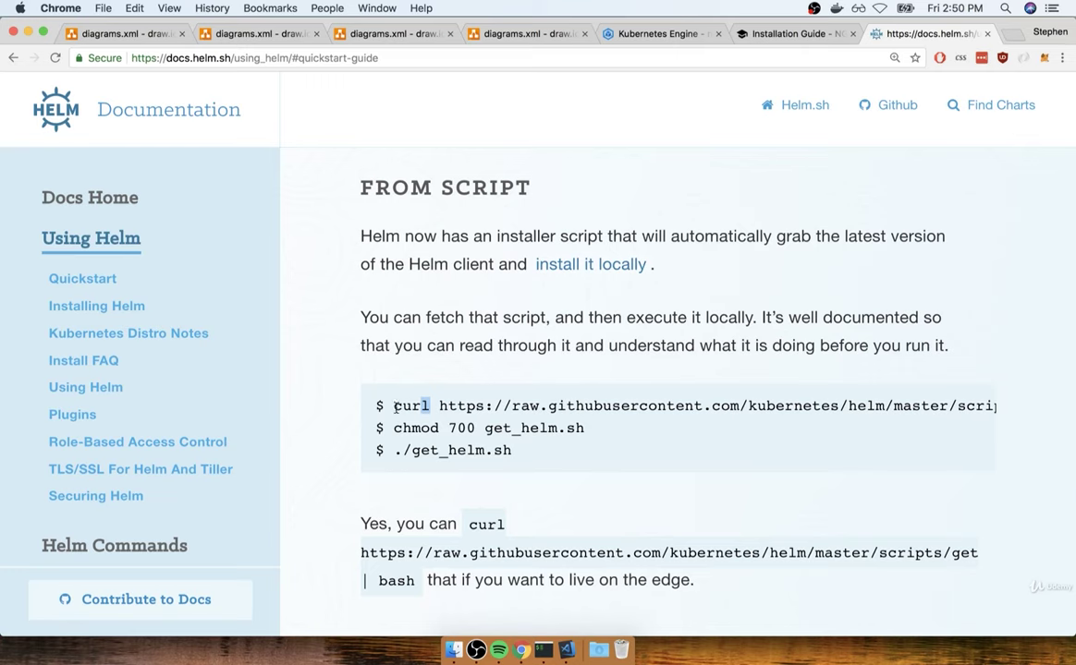
pyautogui.moveTo(393, 406); pyautogui.dragTo(992, 409)
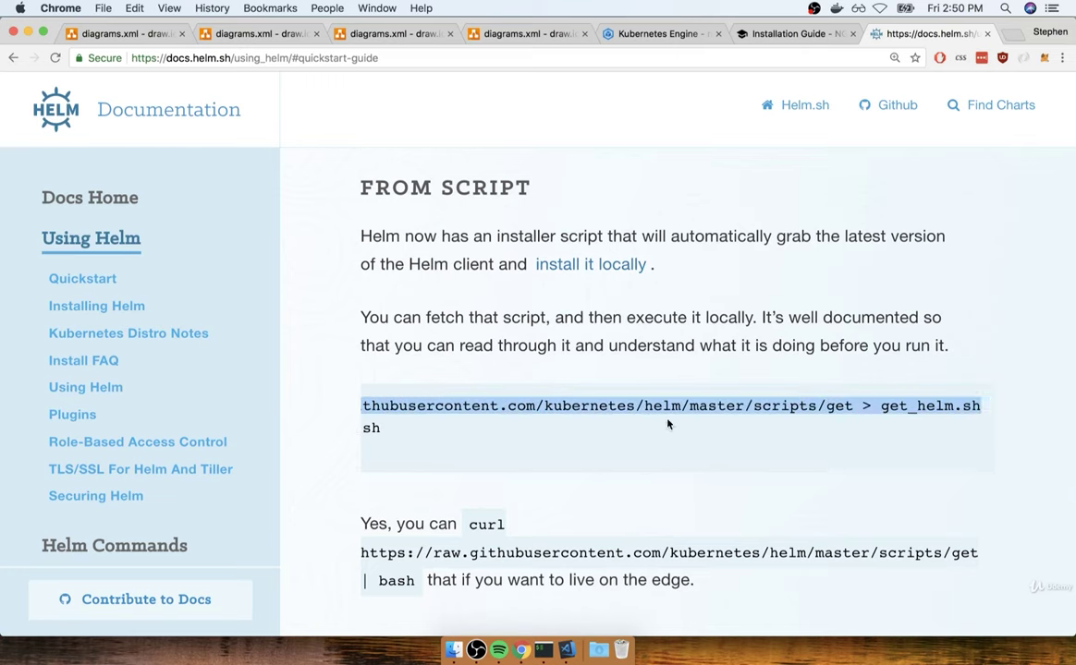
pyautogui.press('super+c')
pyautogui.click(659, 34)
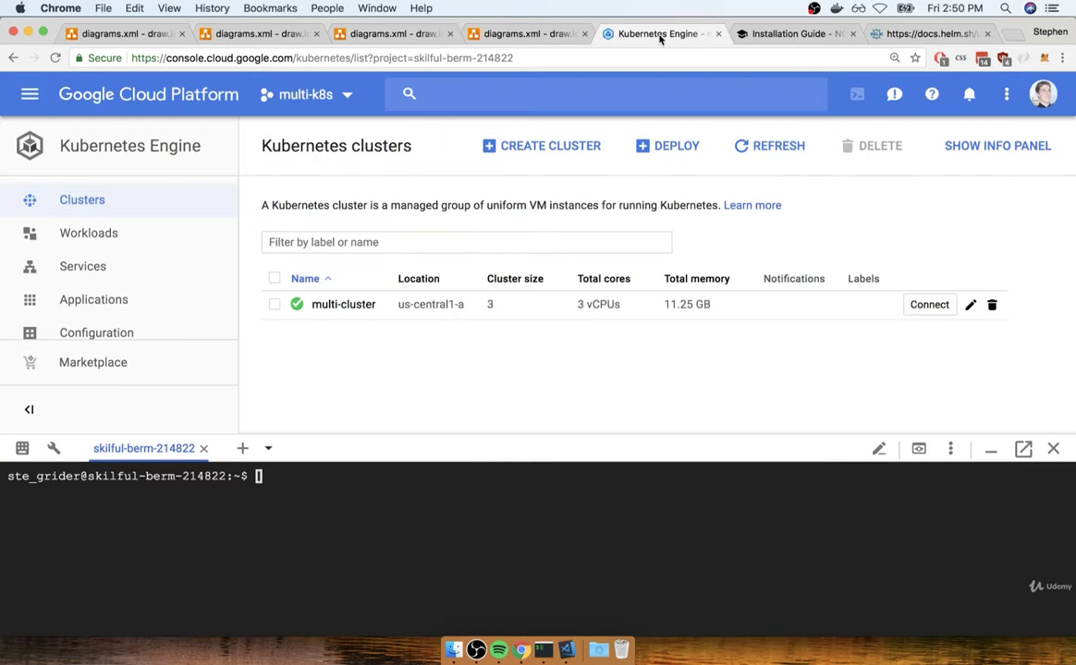
pyautogui.moveTo(490, 427); pyautogui.dragTo(536, 288)
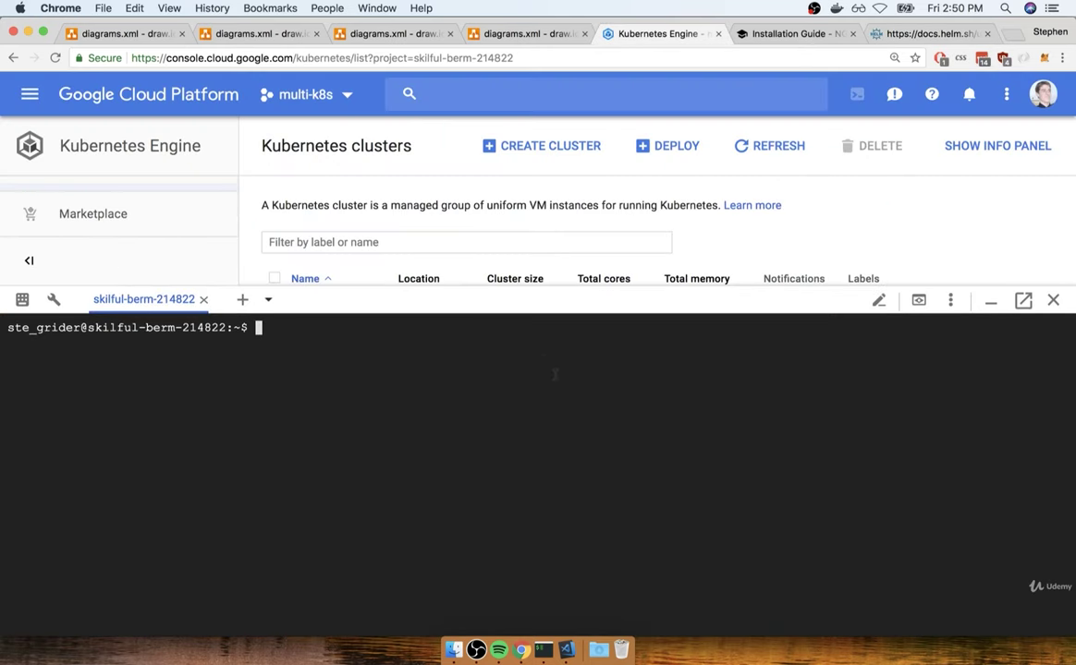
pyautogui.press('super+v')
pyautogui.press('Return')
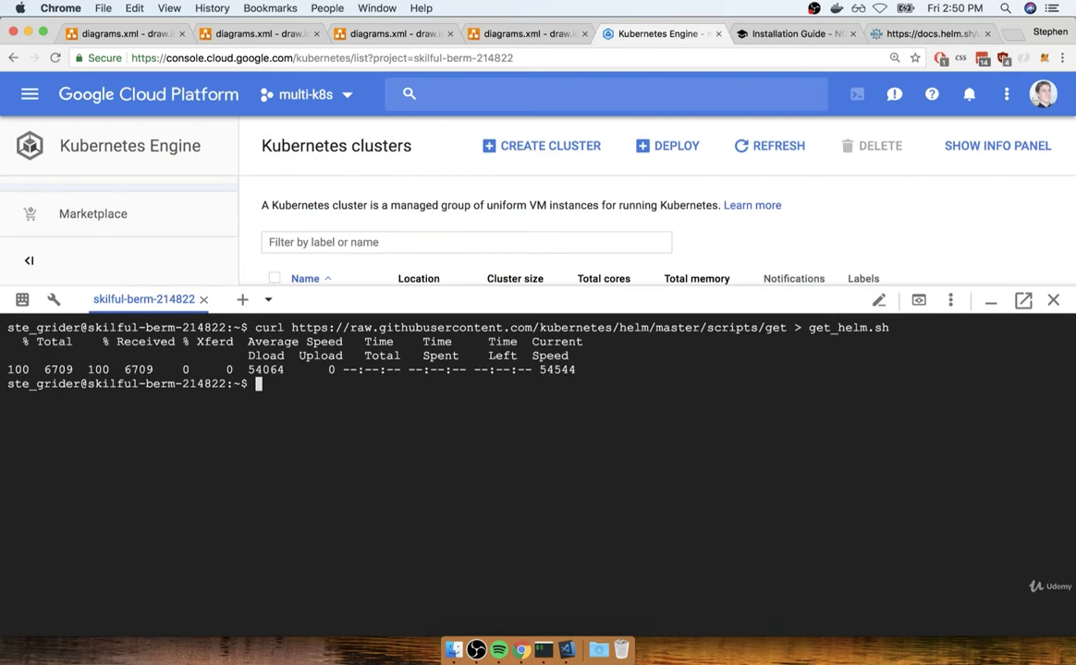
# - Make the script executable with 'chmod 700 get_helm.sh' in Cloud Shell
pyautogui.click(925, 33)
pyautogui.hscroll(-5, 467, 427)
pyautogui.click(555, 441)
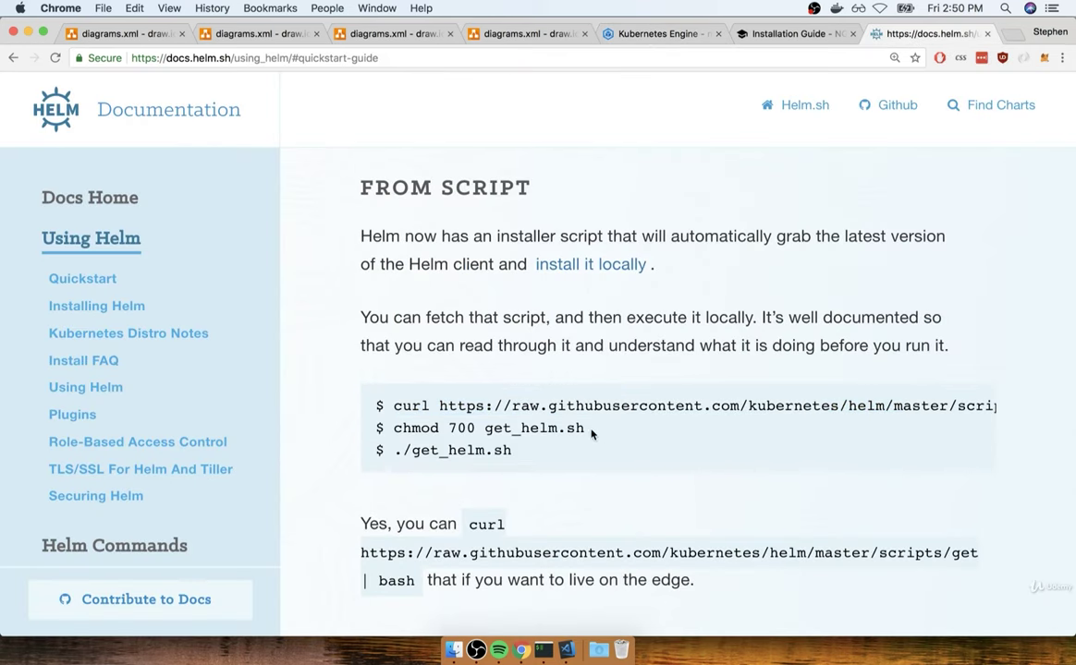
pyautogui.moveTo(584, 428); pyautogui.dragTo(390, 423)
pyautogui.press('super+c')
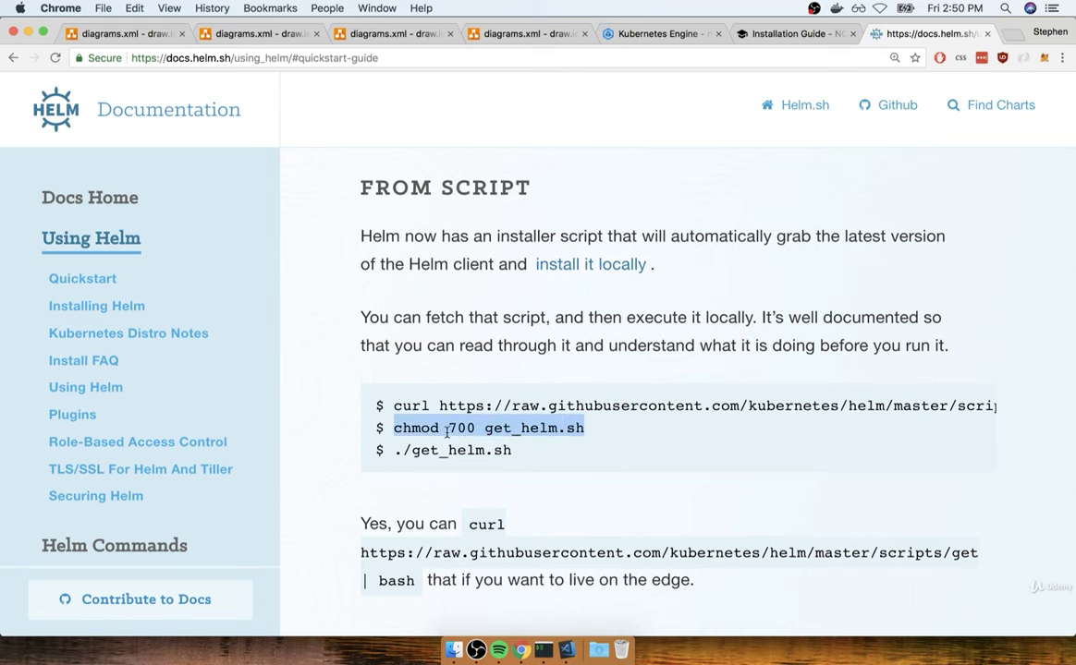
pyautogui.click(658, 33)
pyautogui.press('super+v')
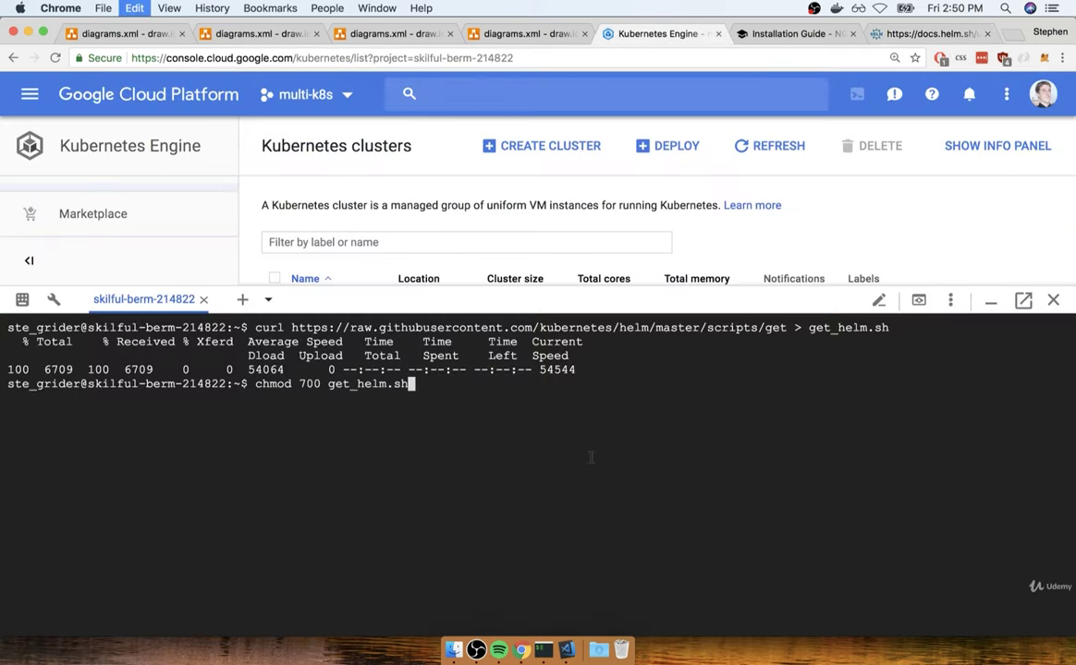
pyautogui.press('Return')
# - Run ./get_helm.sh to install Helm v2.10.0 into /usr/local/bin/helm
pyautogui.click(901, 33)
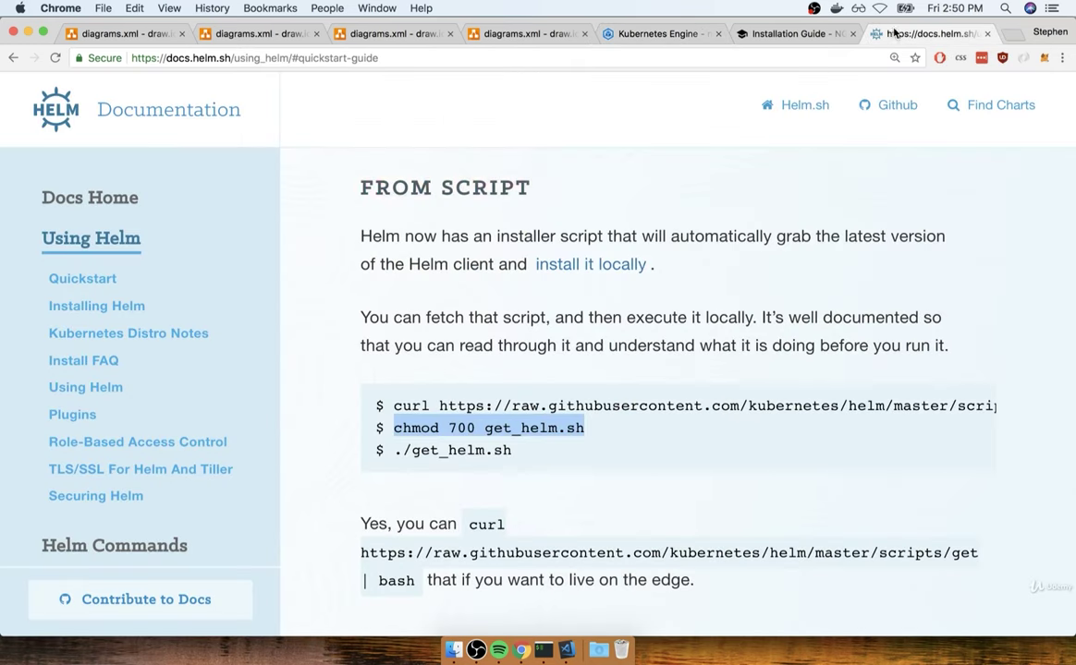
pyautogui.moveTo(513, 451); pyautogui.dragTo(397, 454)
pyautogui.hotkey('ctrl', 'shift', 'Tab')
pyautogui.hotkey('ctrl', 'shift', 'Tab')
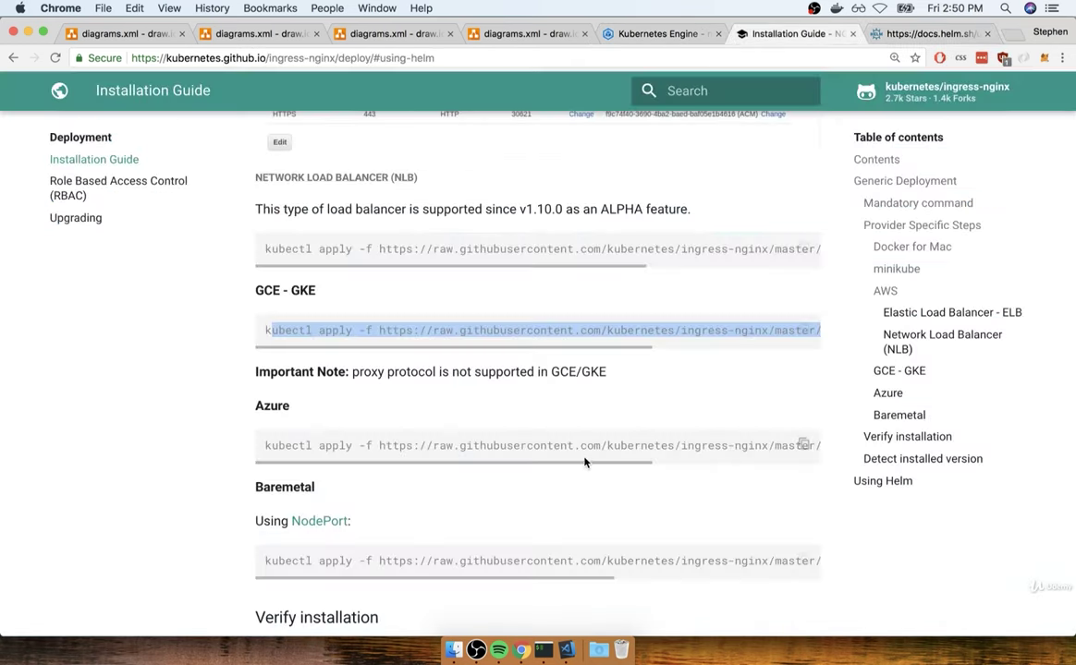
pyautogui.press('super+v')
pyautogui.press('Return')
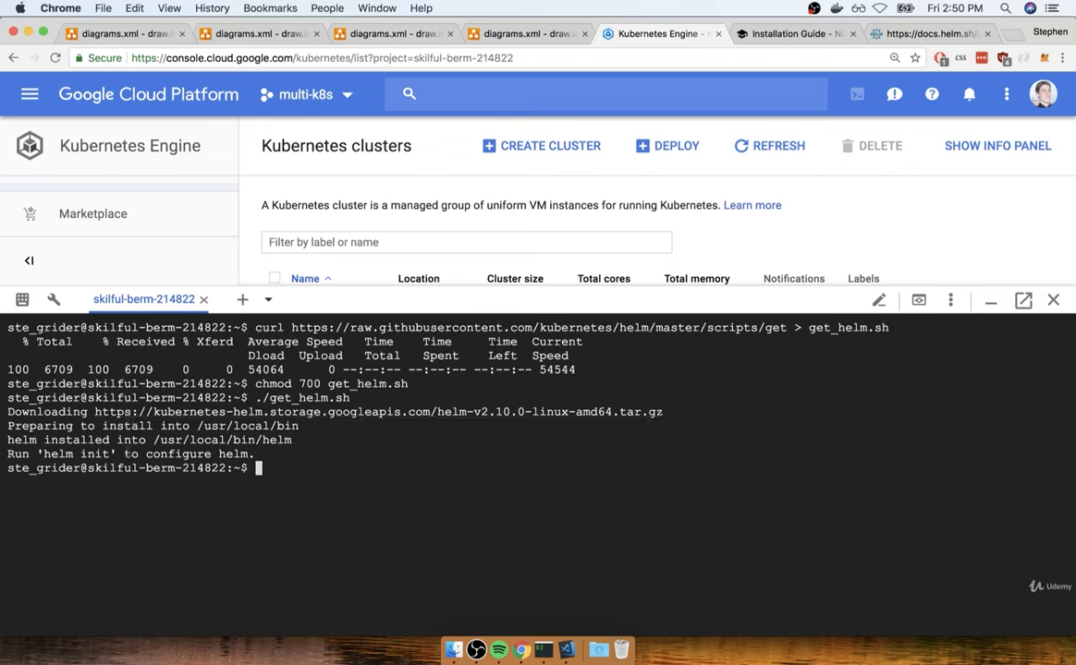
# - Copy the Run 'helm init' hint from the install output
pyautogui.moveTo(17, 453); pyautogui.dragTo(139, 454)
pyautogui.press('super+c')
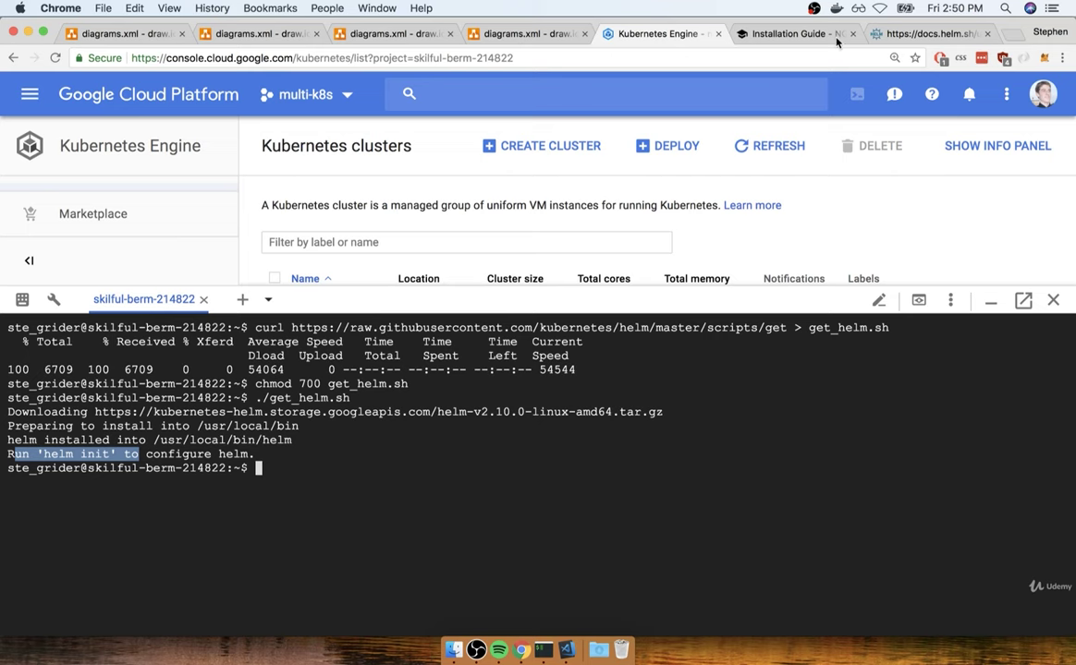
pyautogui.click(887, 33)
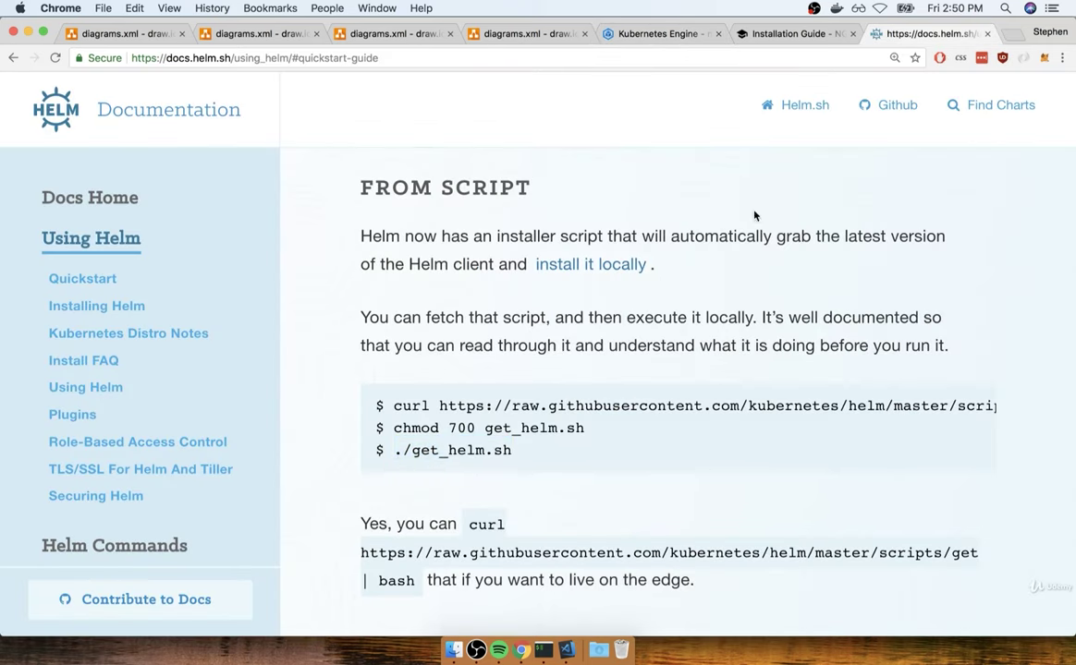
# - Scroll the quickstart page and search for 'google clou', then 'gce', narrowing toward GKE
pyautogui.scroll(-10, 776, 429)
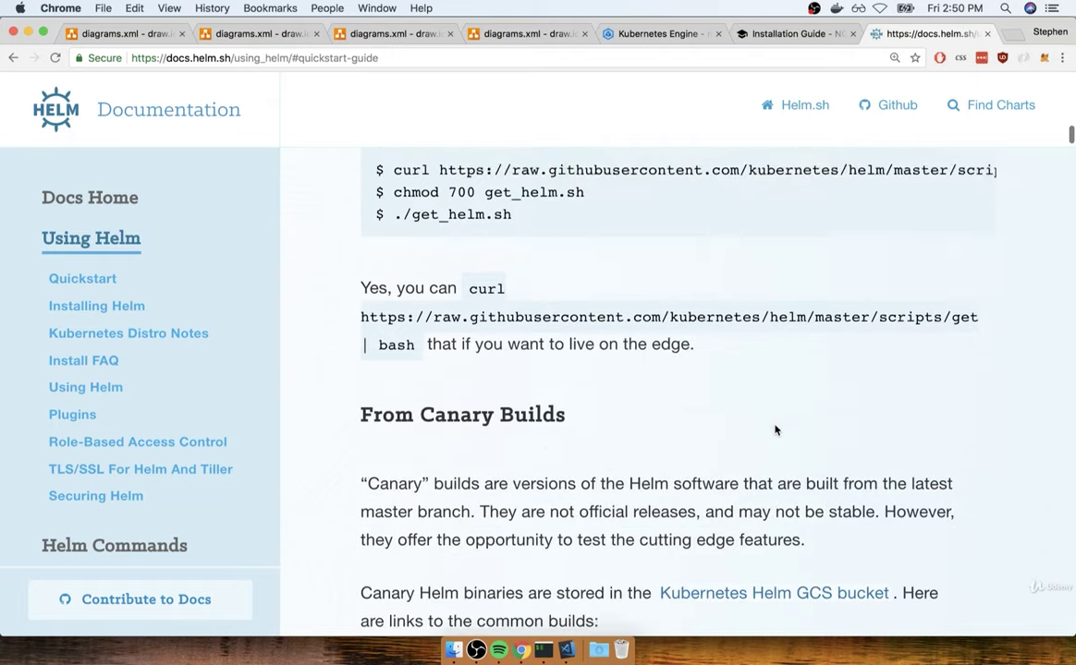
pyautogui.scroll(-15, 949, 444)
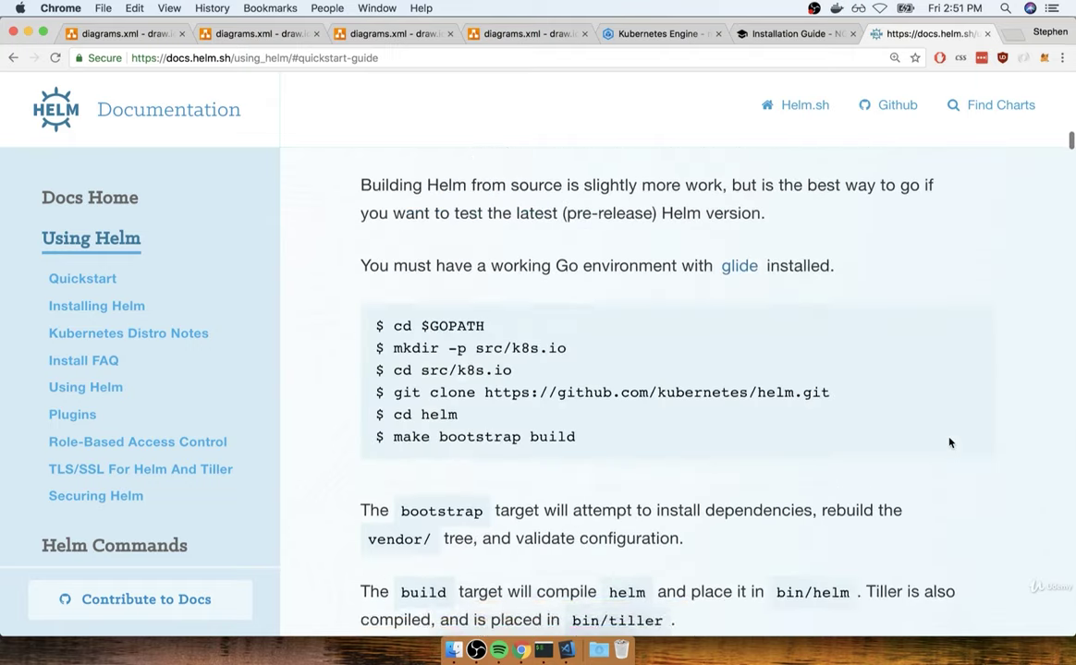
pyautogui.scroll(-15, 949, 443)
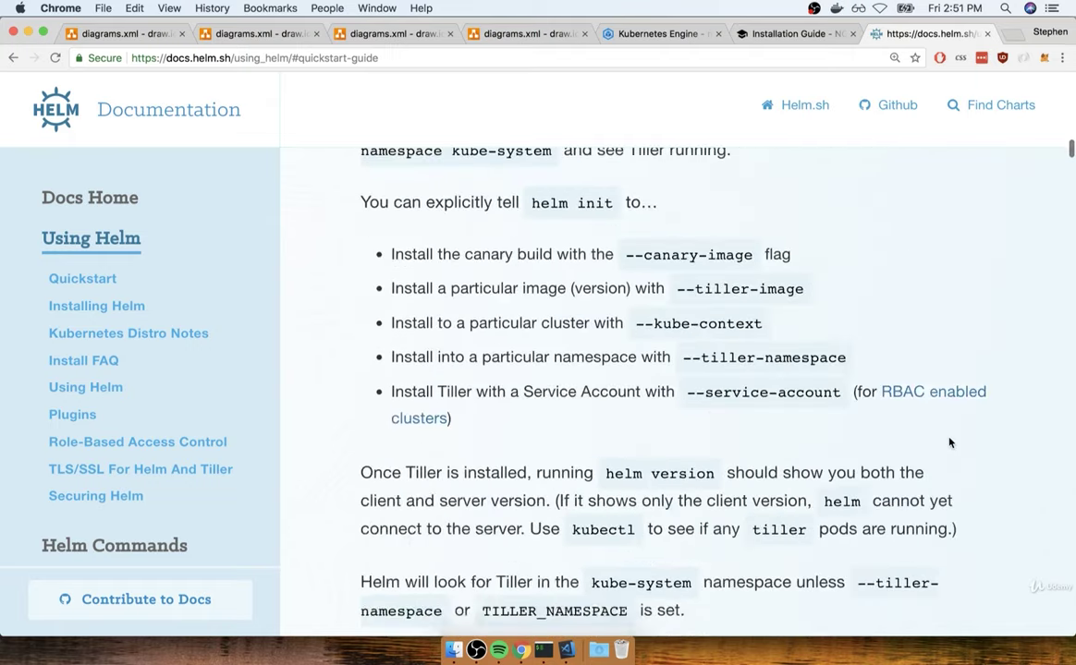
pyautogui.scroll(-15, 949, 444)
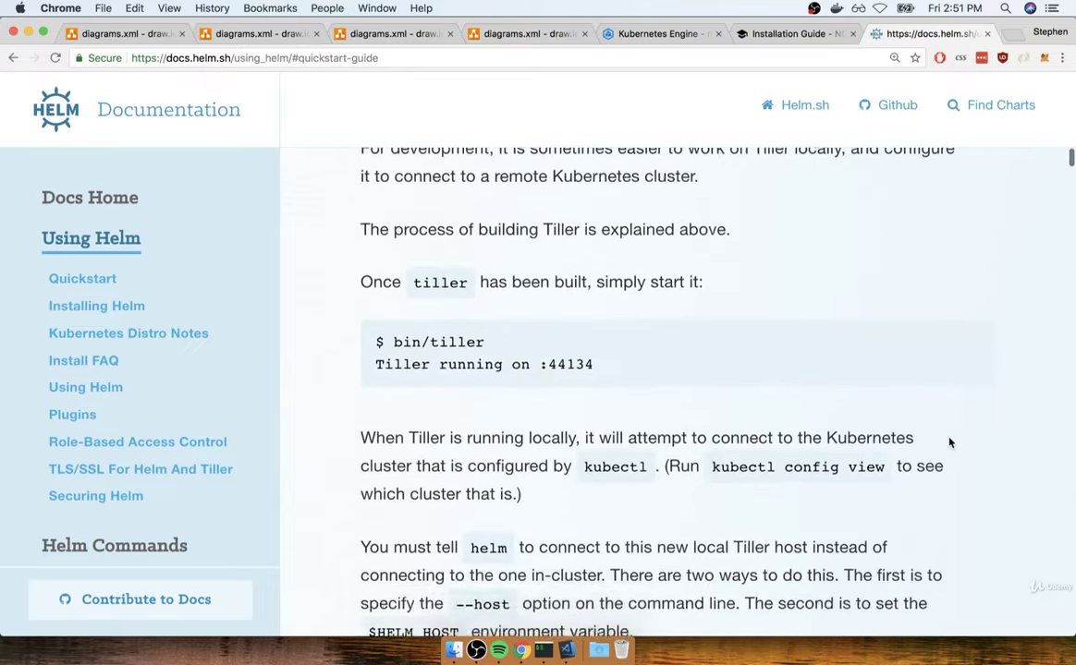
pyautogui.scroll(-15, 949, 444)
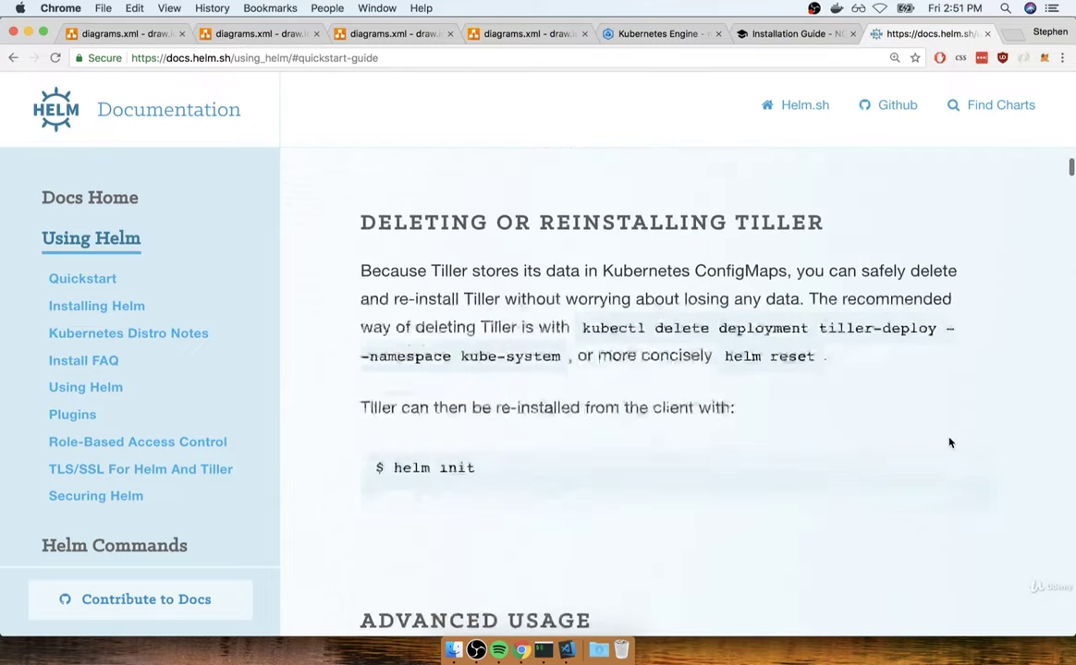
pyautogui.scroll(-15, 949, 444)
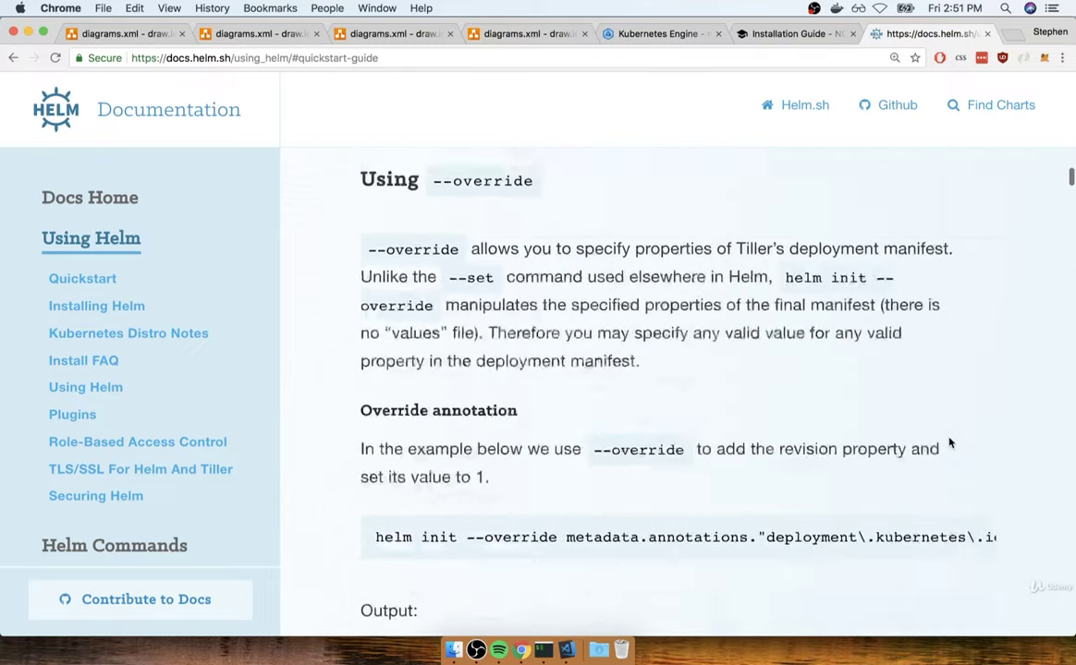
pyautogui.press('super+f')
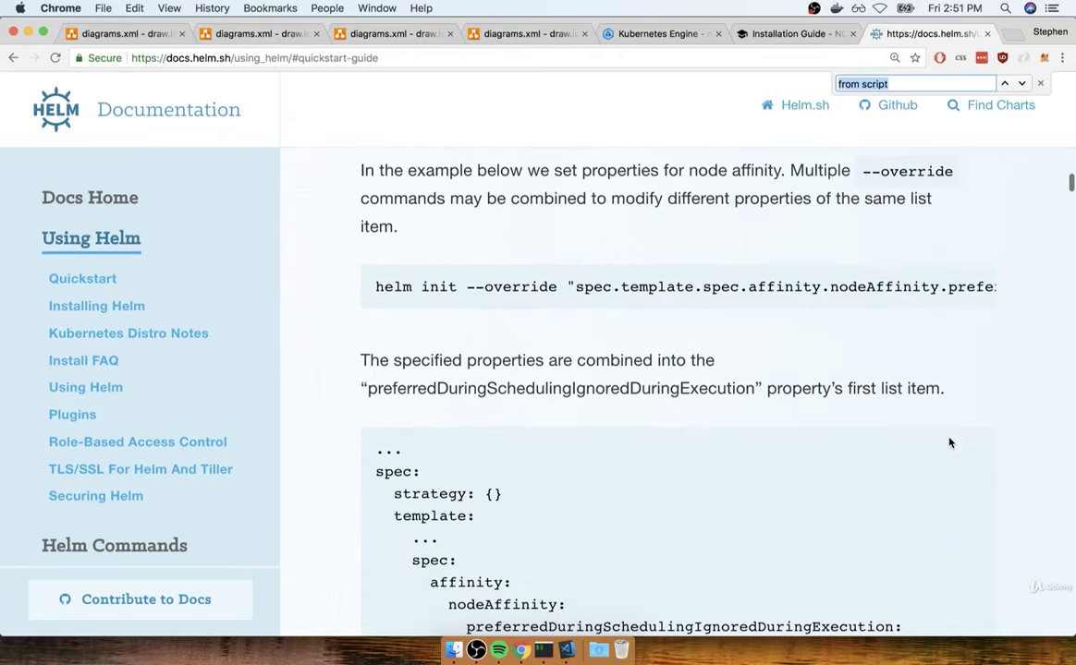
pyautogui.write('google clou')
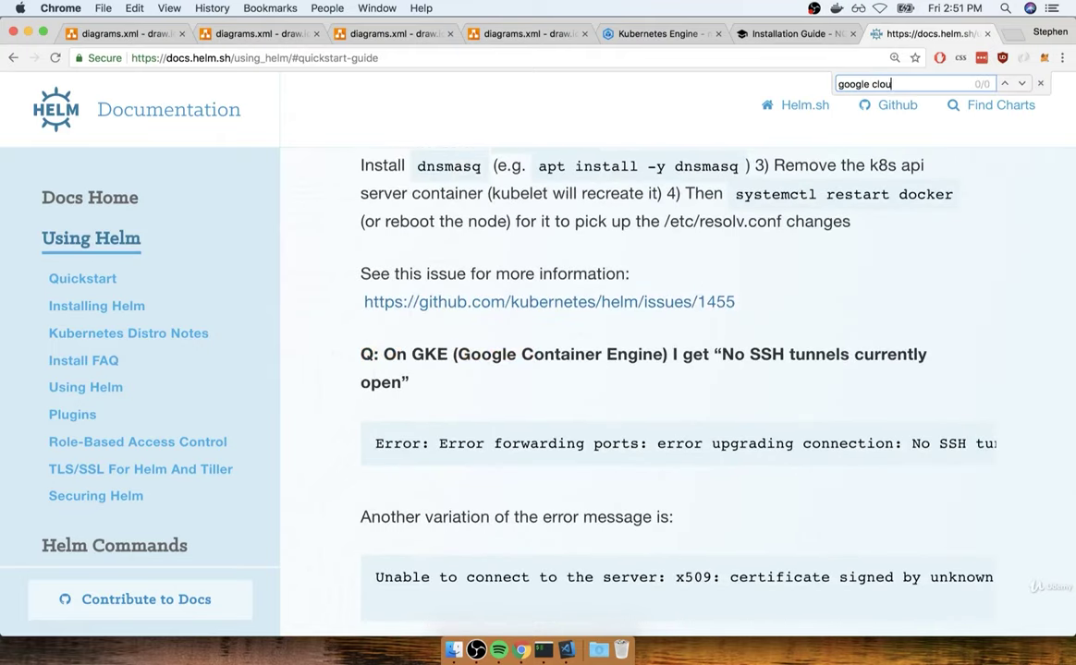
pyautogui.press('BackSpace')
pyautogui.press('BackSpace')
pyautogui.press('BackSpace')
pyautogui.press('BackSpace')
pyautogui.press('BackSpace')
pyautogui.press('super+a')
pyautogui.write('gce')
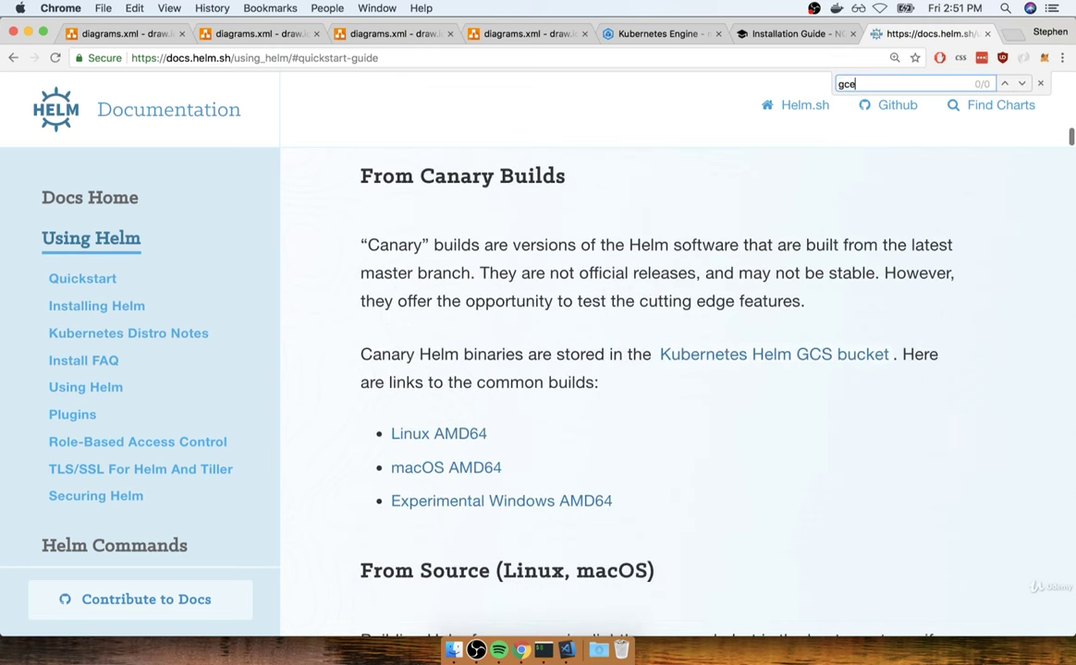
pyautogui.press('BackSpace')
pyautogui.press('BackSpace')
# - Complete the search as 'gke' and close the find bar at the GKE section
pyautogui.write('ke')
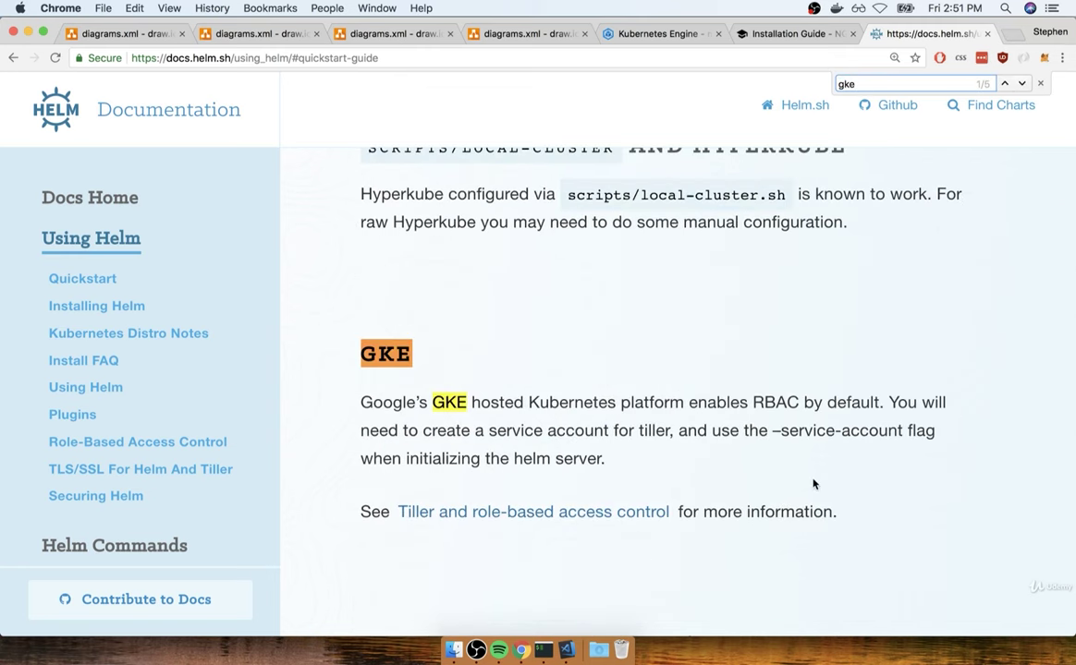
pyautogui.scroll(-1, 502, 351)
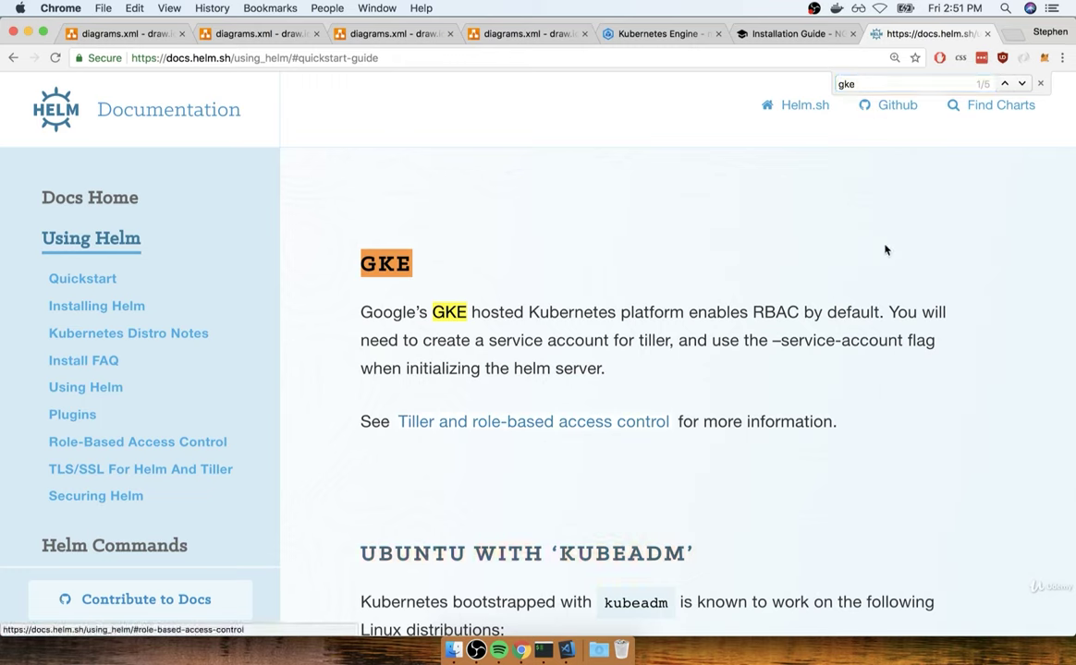
pyautogui.click(1040, 84)
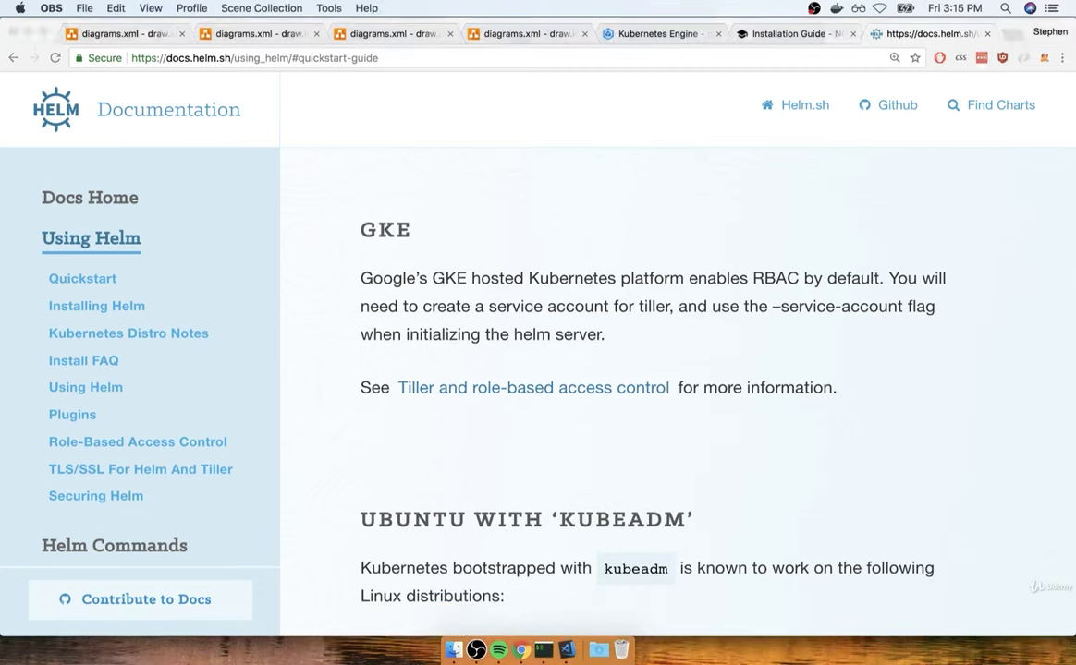
pyautogui.click(567, 223)
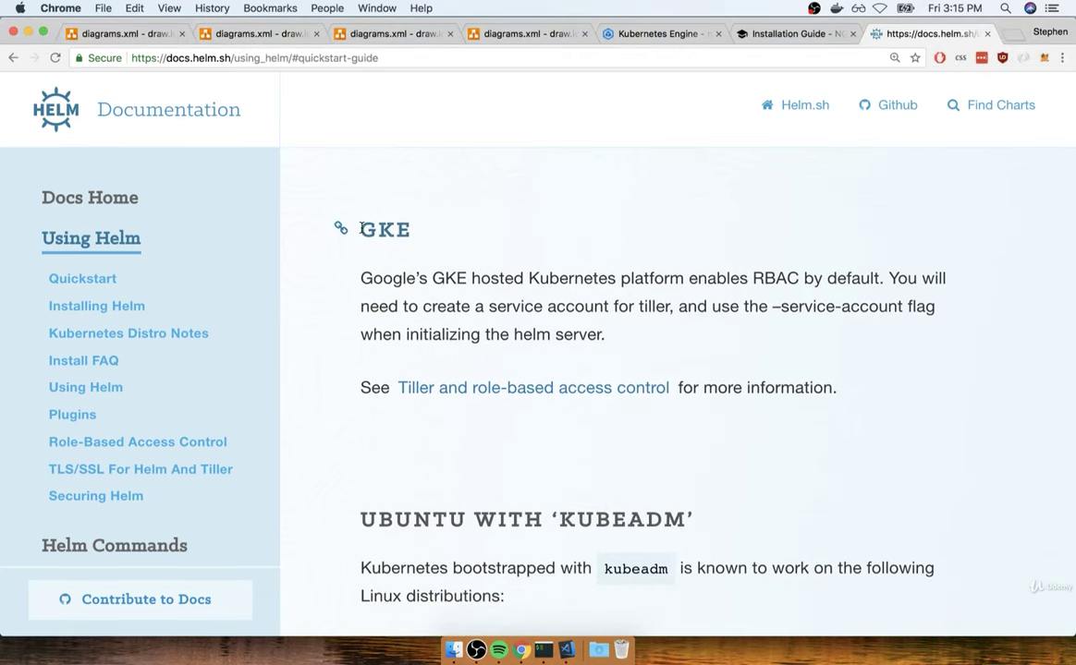
# - Read the GKE note, marking its 'RBAC by default' phrase, then return to the diagram
pyautogui.moveTo(359, 229); pyautogui.dragTo(872, 391)
pyautogui.click(870, 393)
pyautogui.moveTo(803, 282); pyautogui.dragTo(794, 285)
pyautogui.moveTo(883, 280); pyautogui.dragTo(713, 273)
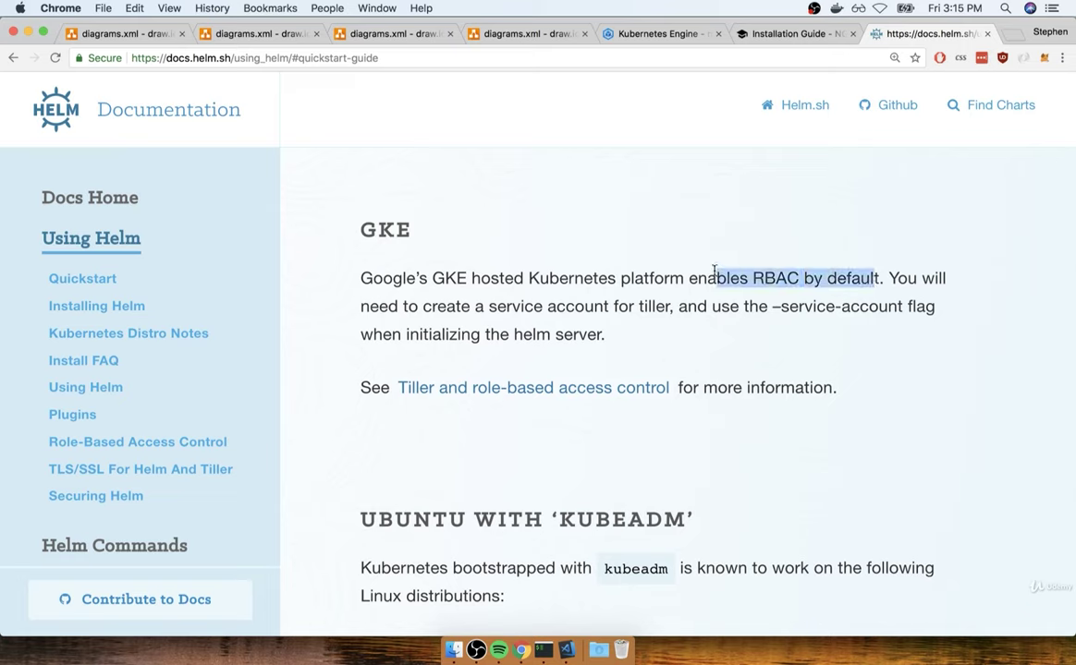
pyautogui.click(800, 255)
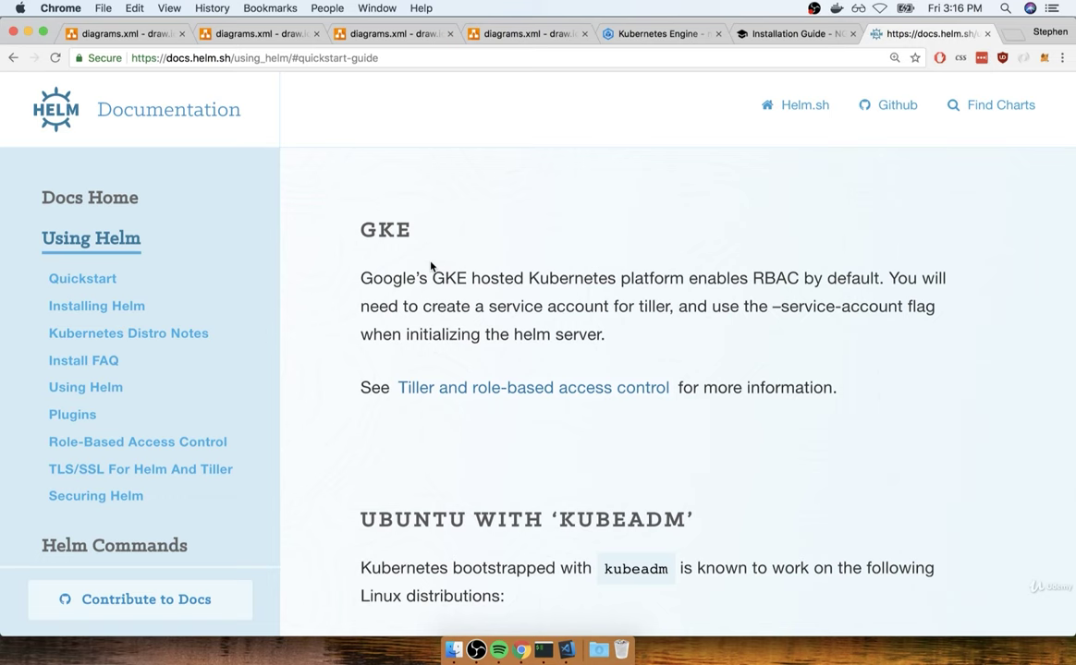
pyautogui.click(488, 33)
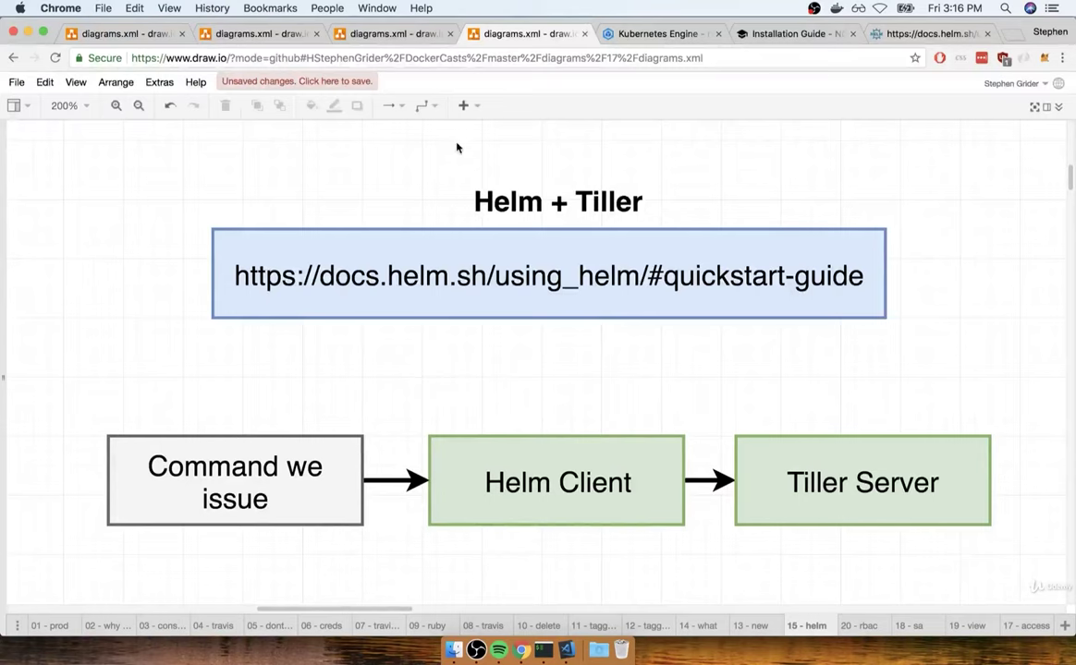
pyautogui.click(554, 456)
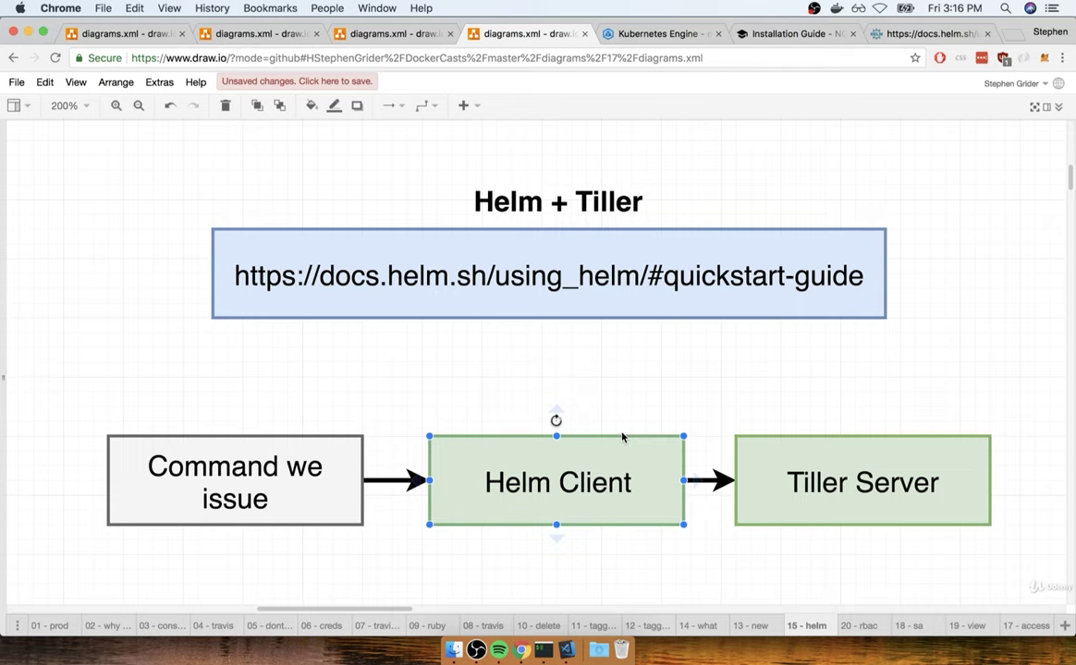
pyautogui.click(222, 462)
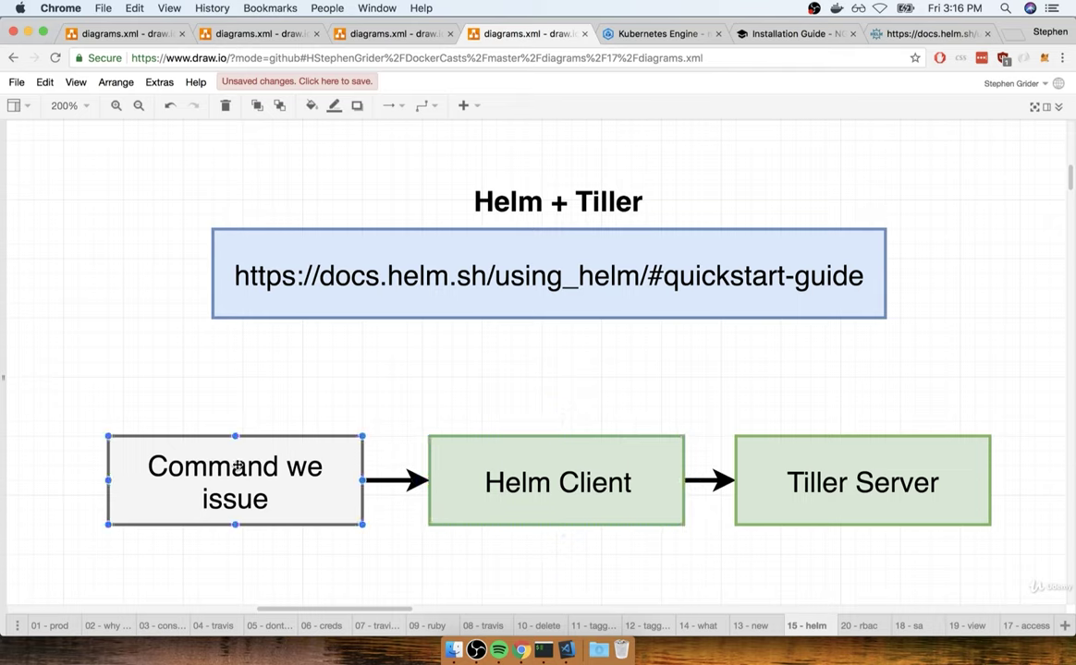
pyautogui.click(524, 461)
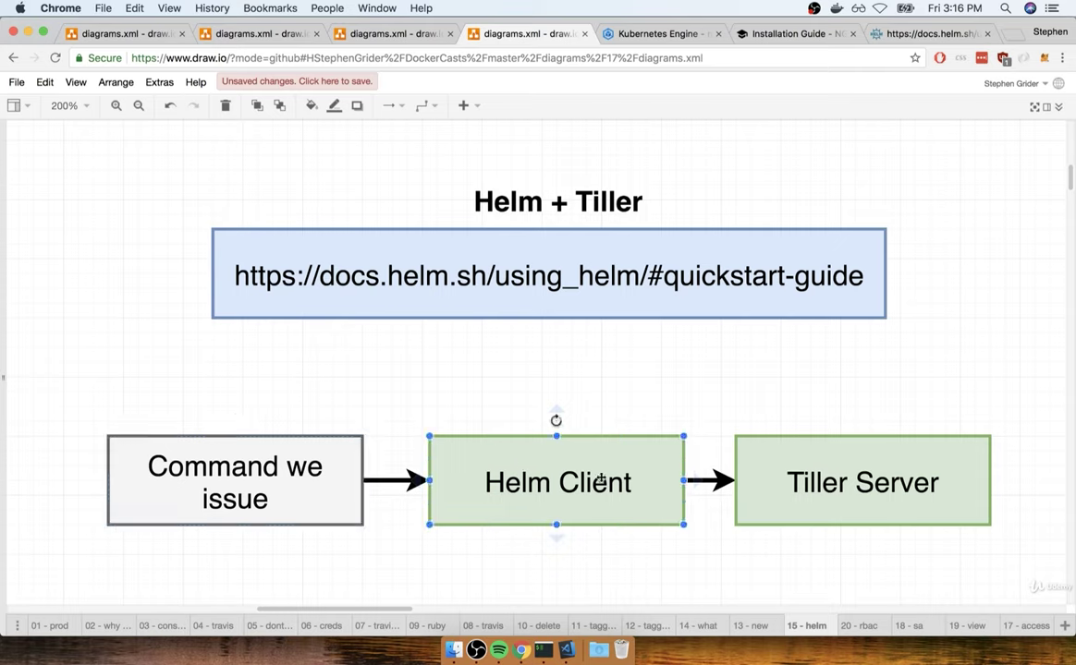
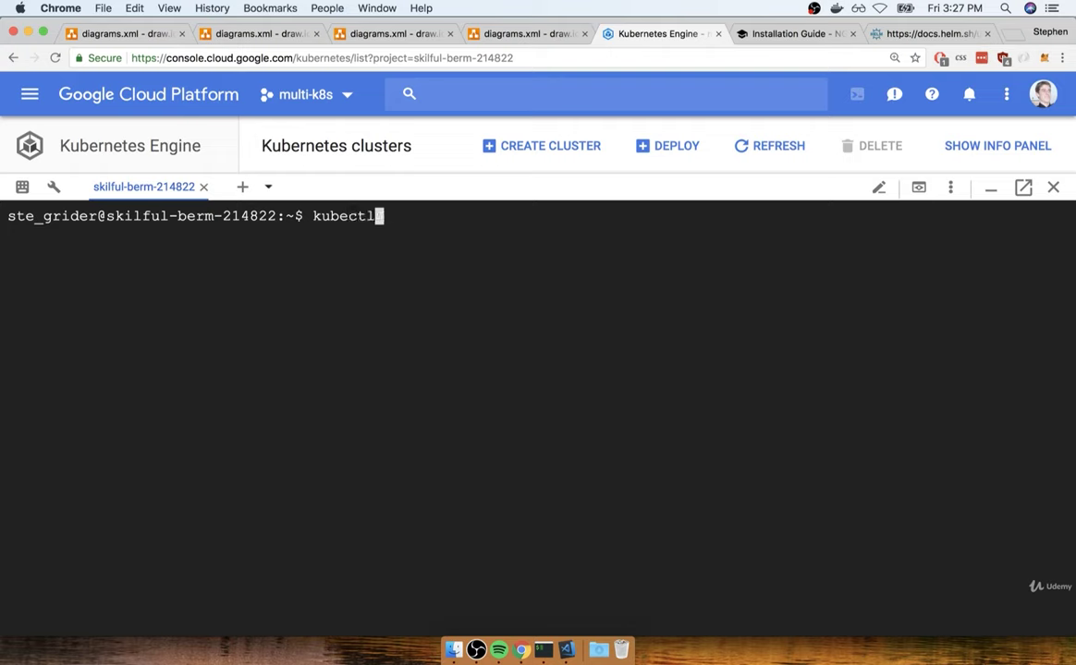
# - Run kubectl create serviceaccount --namespace kube-system tiller and highlight the created tiller account
pyautogui.write('create service')
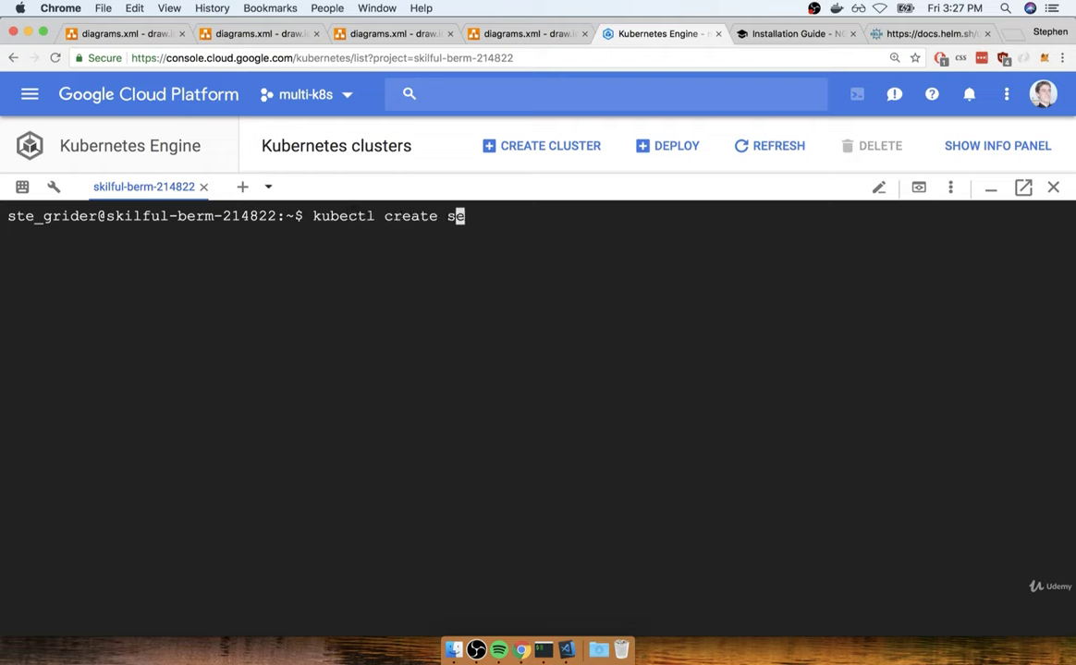
pyautogui.write('account -')
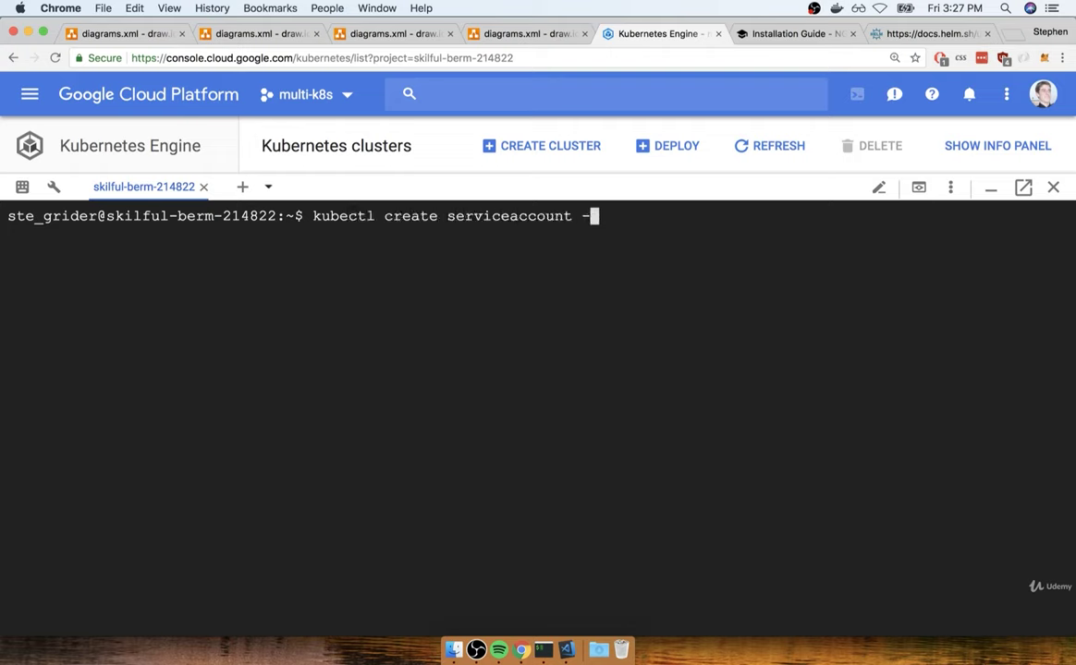
pyautogui.write('-namespace kube-sys')
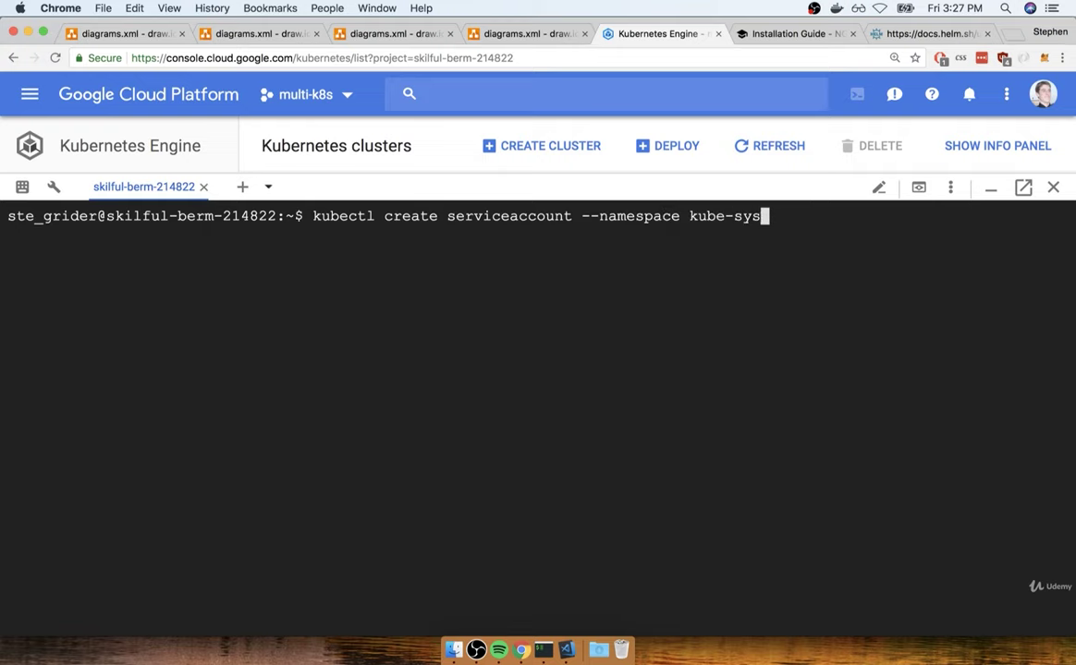
pyautogui.write('tem tiller')
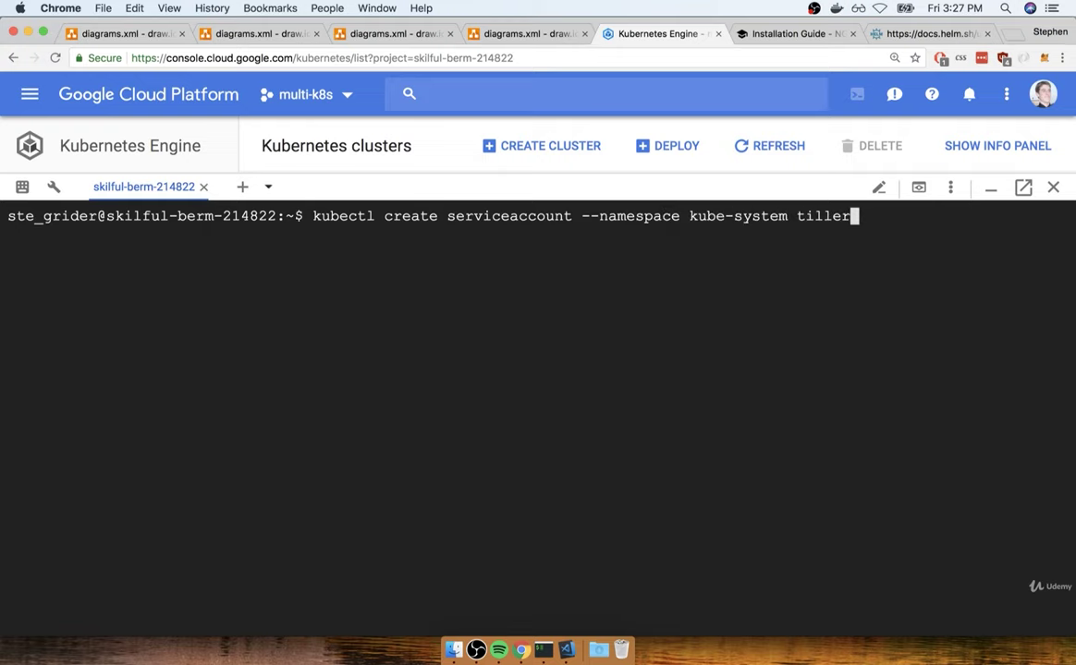
pyautogui.hotkey('ctrl', '+')
pyautogui.hotkey('ctrl', '+')
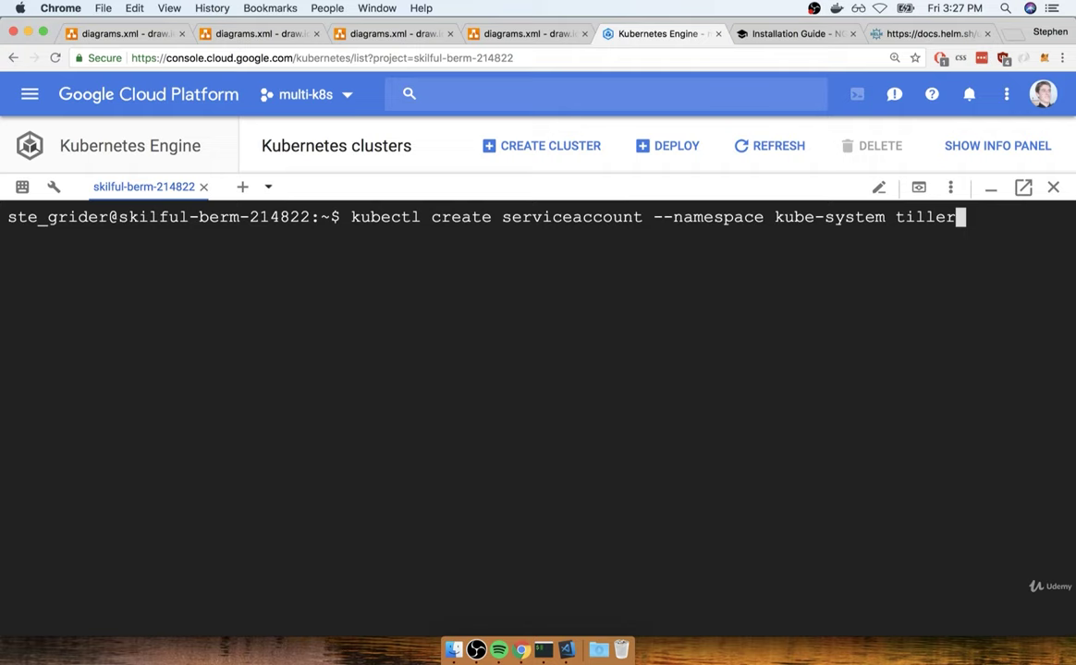
pyautogui.press('Return')
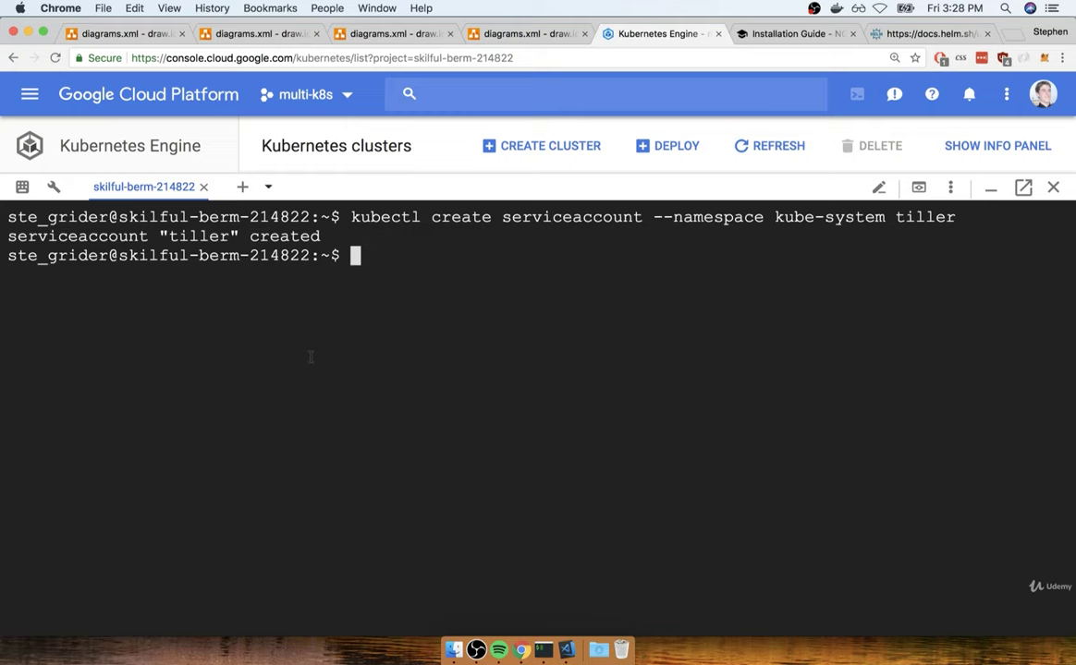
pyautogui.doubleClick(198, 237)
# - Create clusterrolebinding tiller-cluster-rule giving cluster-admin to kube-system:tiller
pyautogui.write('kubectl c')
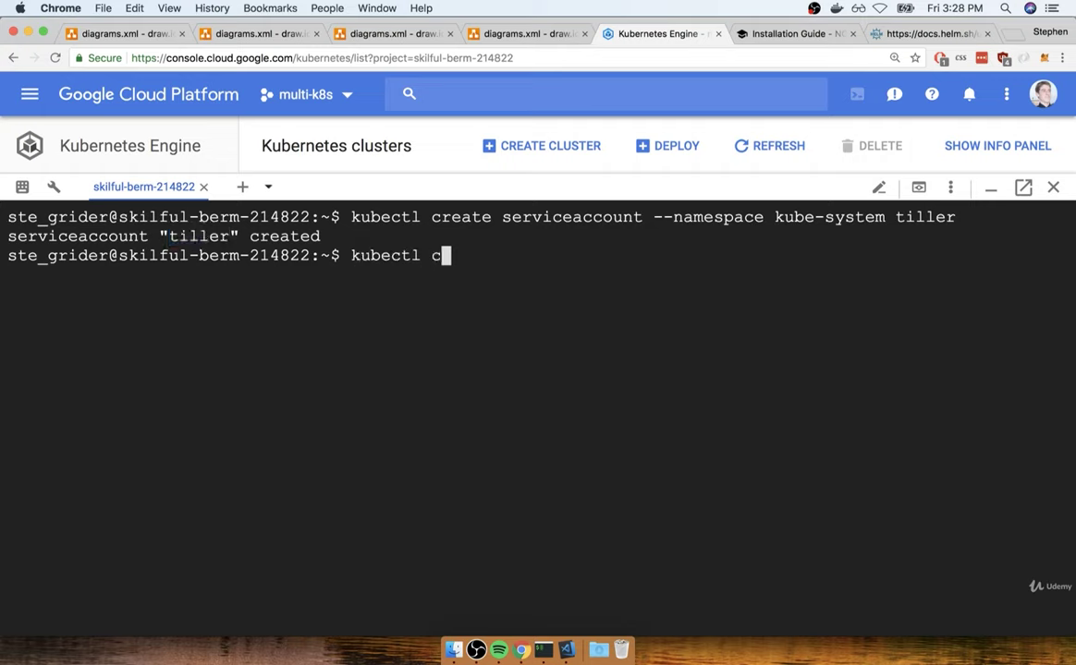
pyautogui.write('reate clusterr')
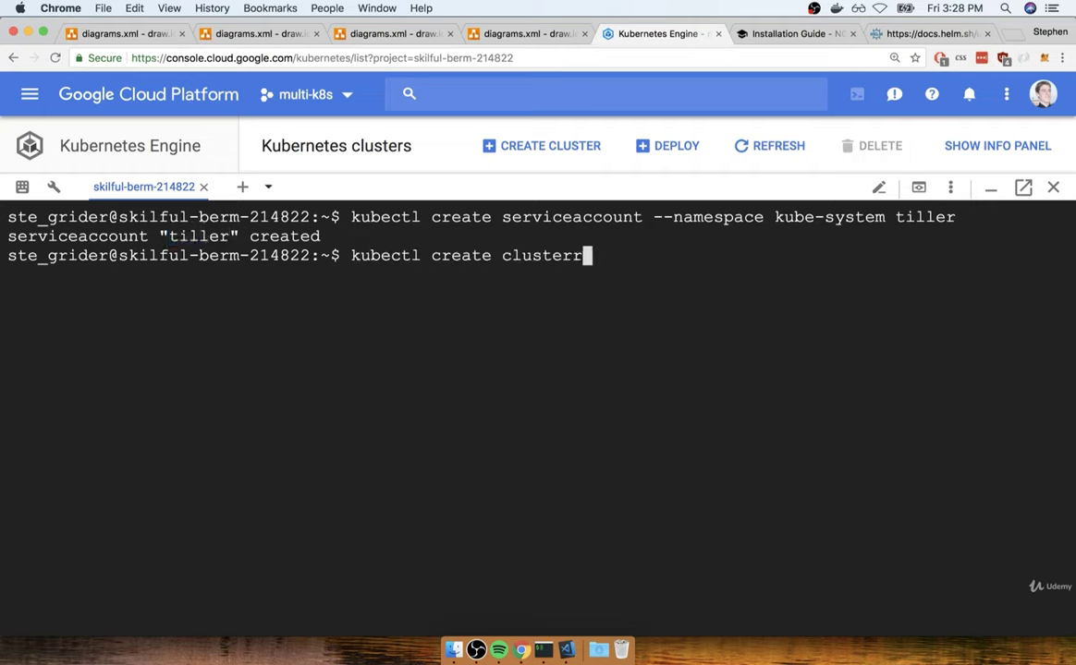
pyautogui.write('olebinding ')
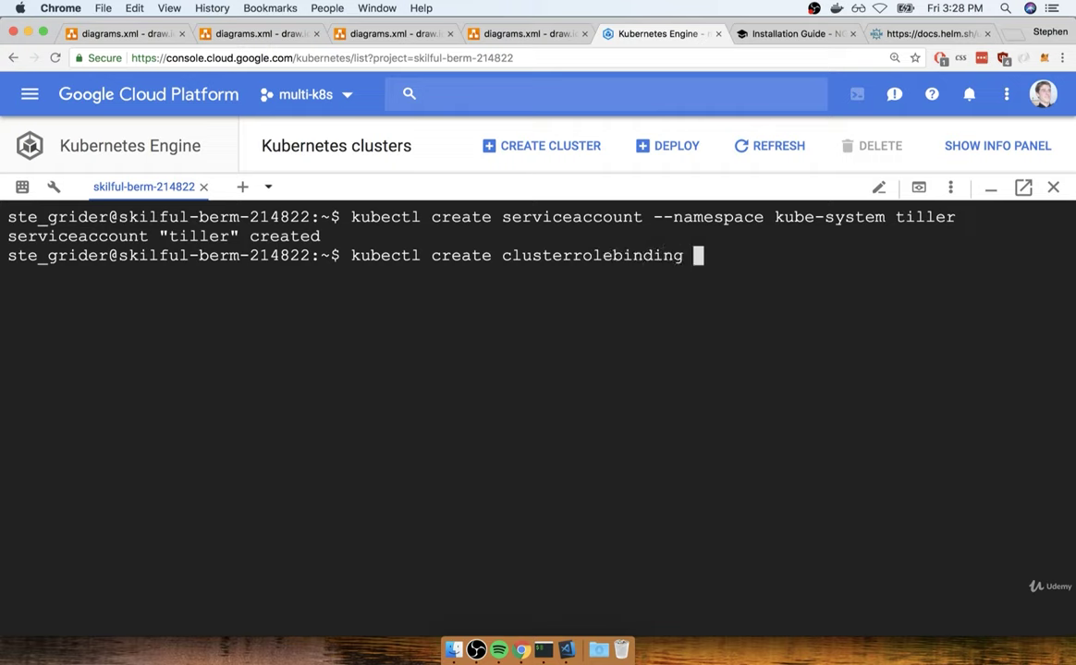
pyautogui.write('tiller-cl')
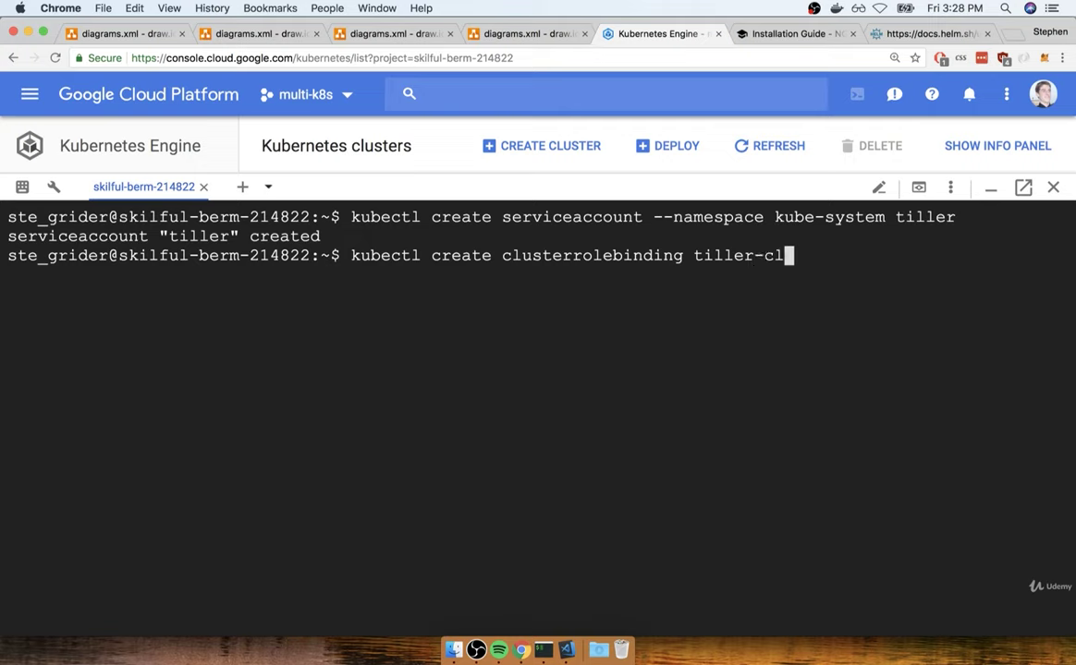
pyautogui.write('uster-rule ')
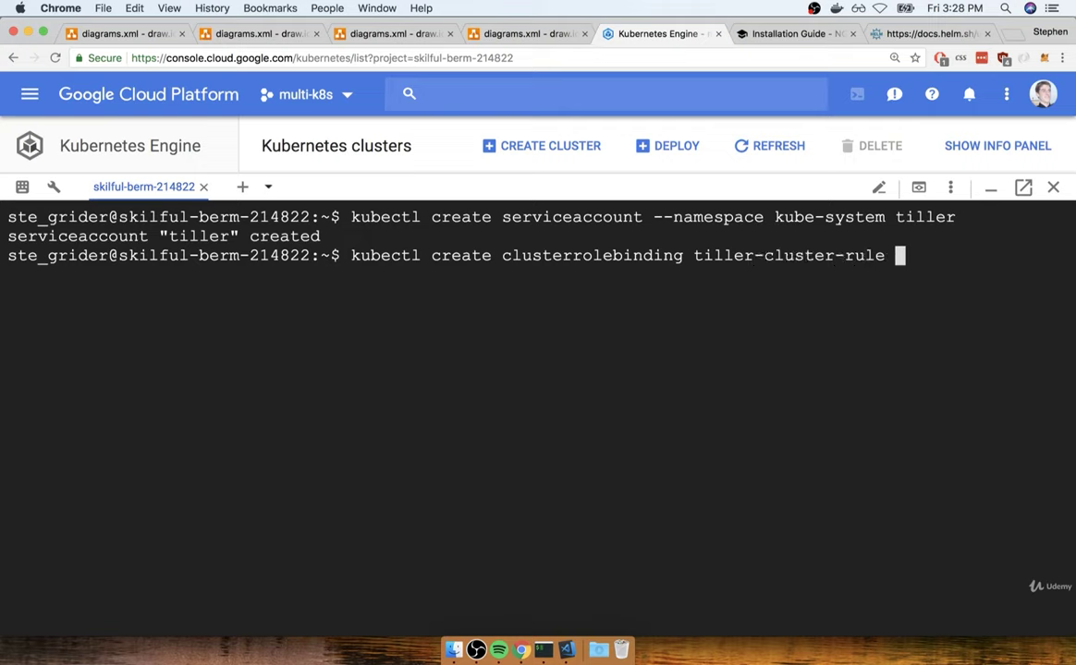
pyautogui.write('--clusterrole')
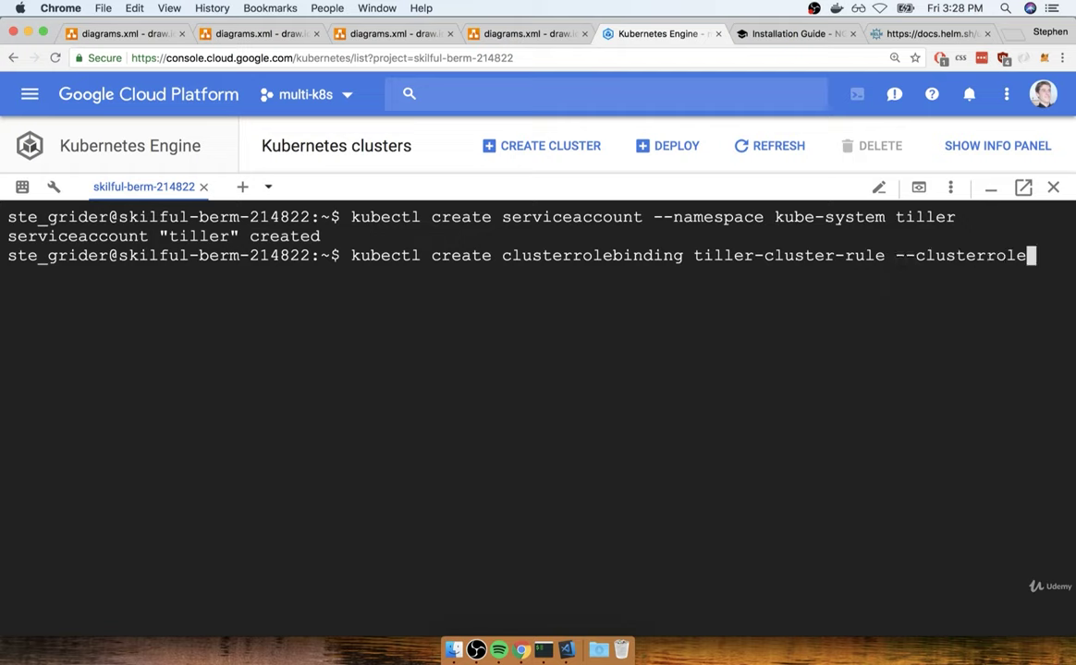
pyautogui.write('=cluster')
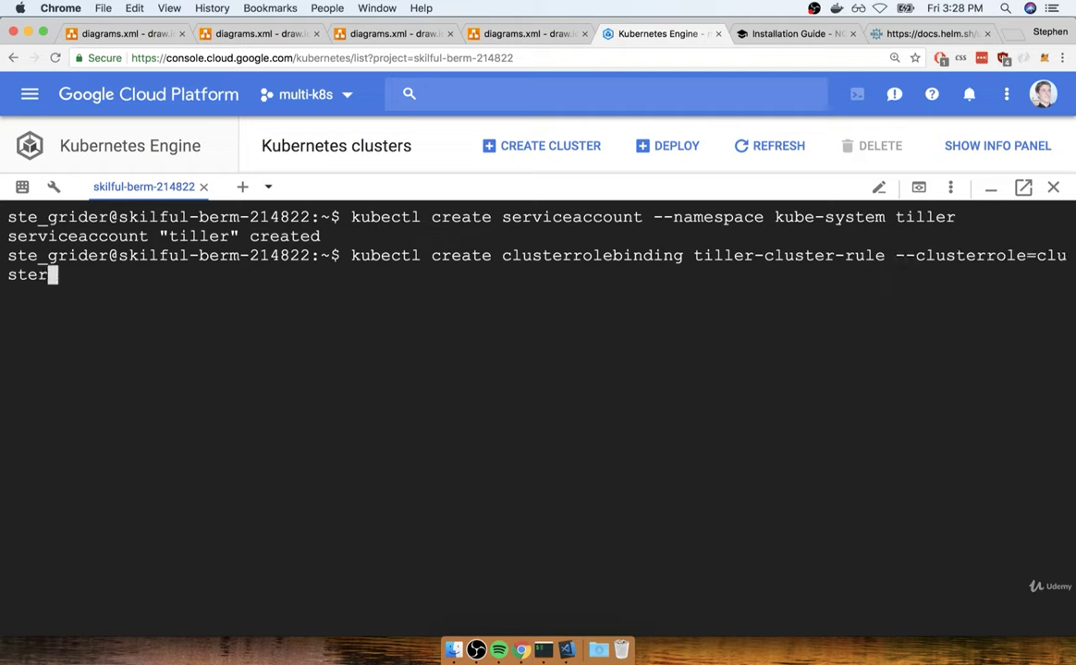
pyautogui.write('-admin')
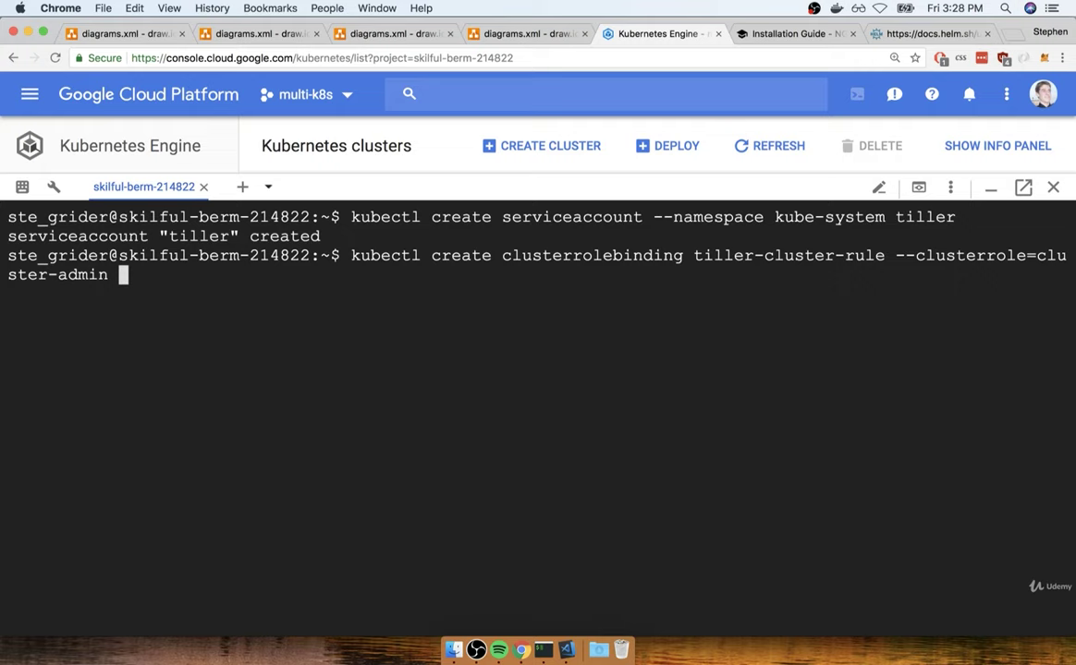
pyautogui.write('--serviceaccount')
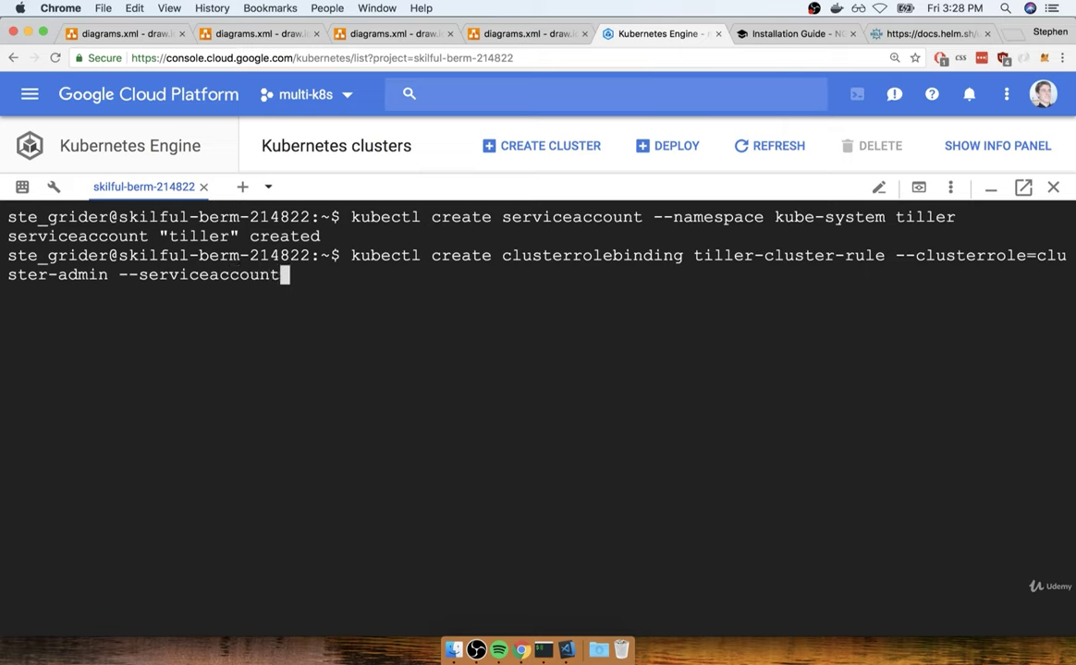
pyautogui.write('=kube-system')
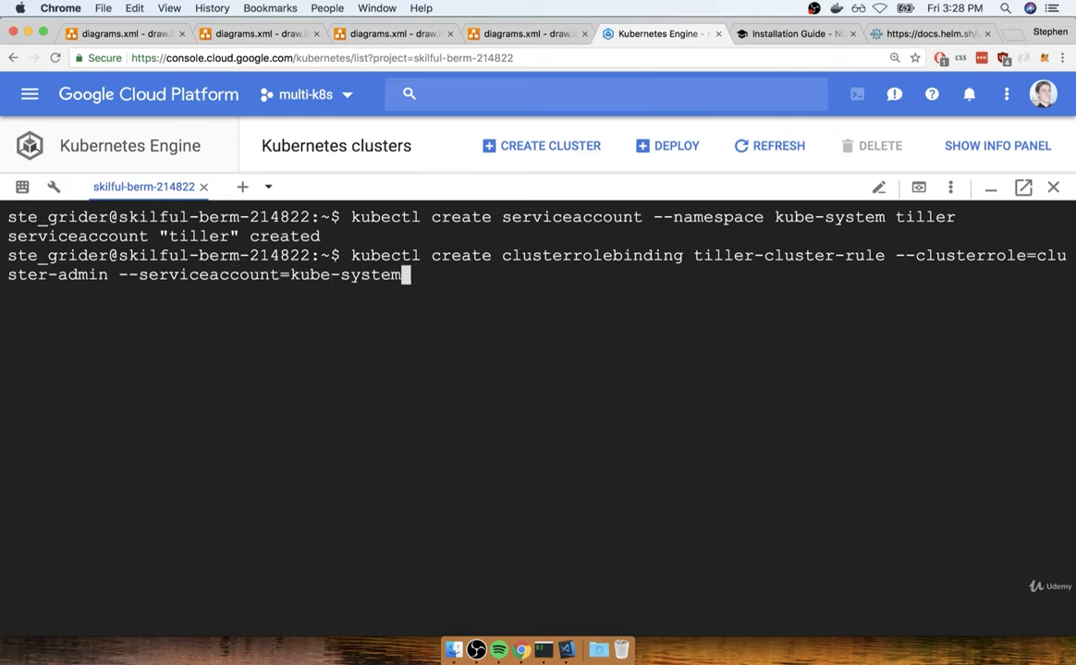
pyautogui.write(':tiller')
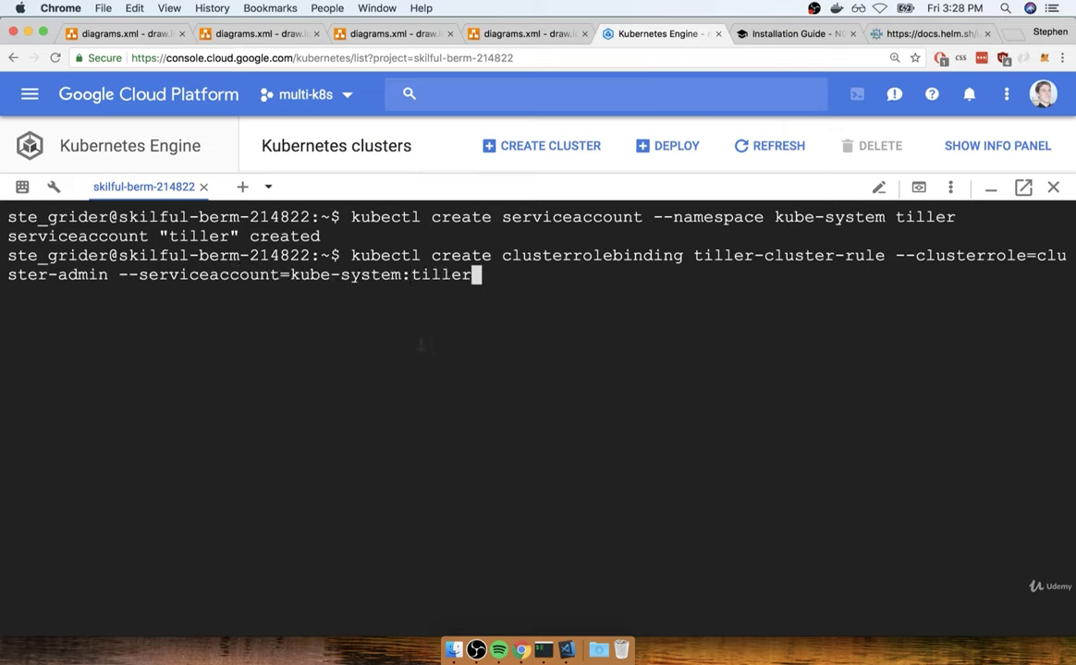
pyautogui.moveTo(351, 255); pyautogui.dragTo(480, 274)
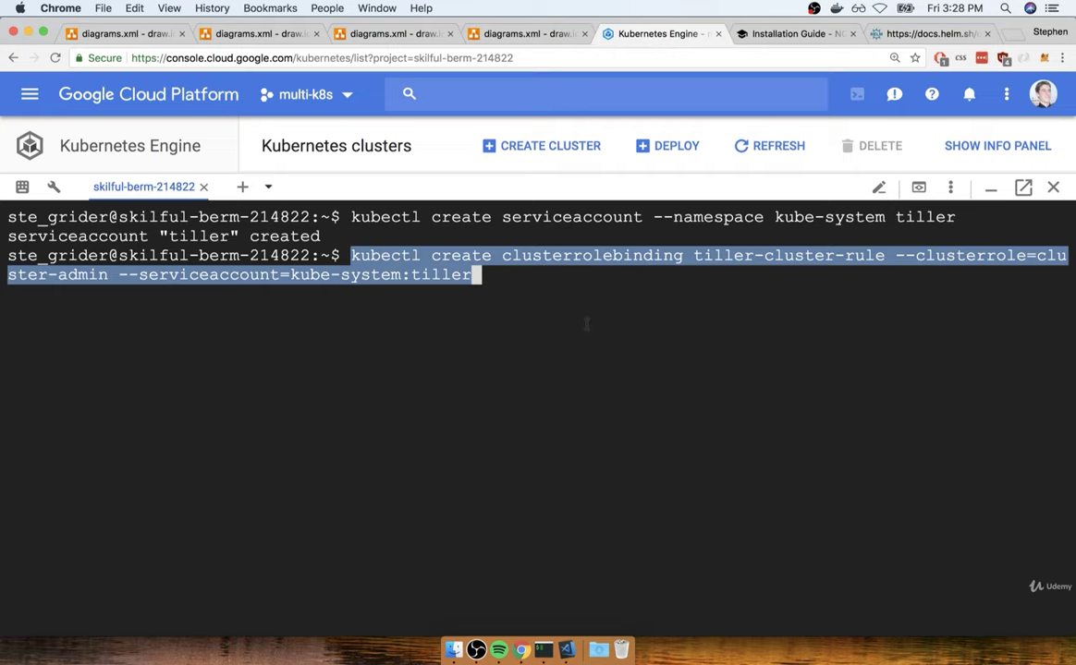
pyautogui.hotkey('ctrl', '+')
pyautogui.hotkey('ctrl', '+')
pyautogui.hotkey('ctrl', '+')
pyautogui.hotkey('ctrl', '+')
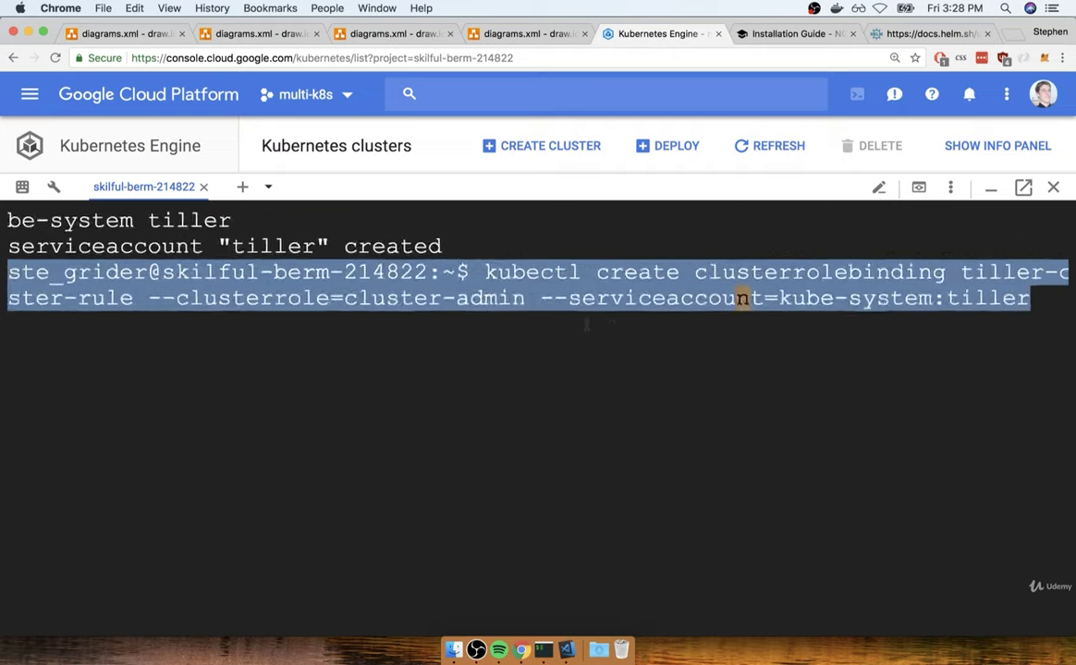
pyautogui.hotkey('ctrl', '+')
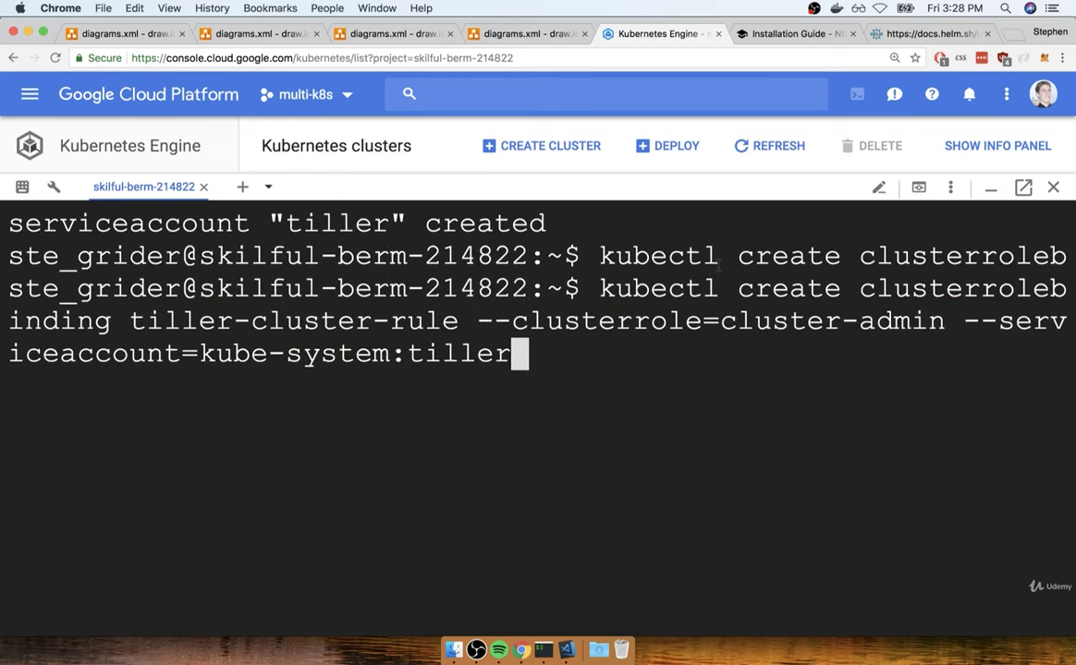
pyautogui.press('Return')
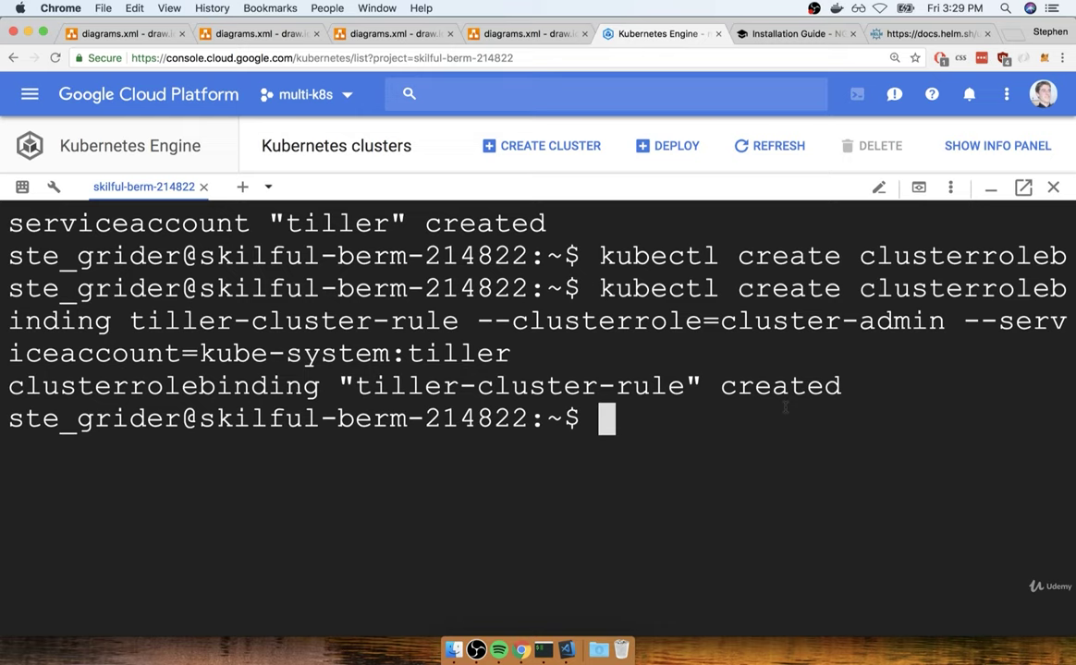
# - Clear the terminal and readjust the terminal text size
pyautogui.write('clear')
pyautogui.press('BackSpace')
pyautogui.press('BackSpace')
pyautogui.press('BackSpace')
pyautogui.press('BackSpace')
pyautogui.press('BackSpace')
pyautogui.write('cl')
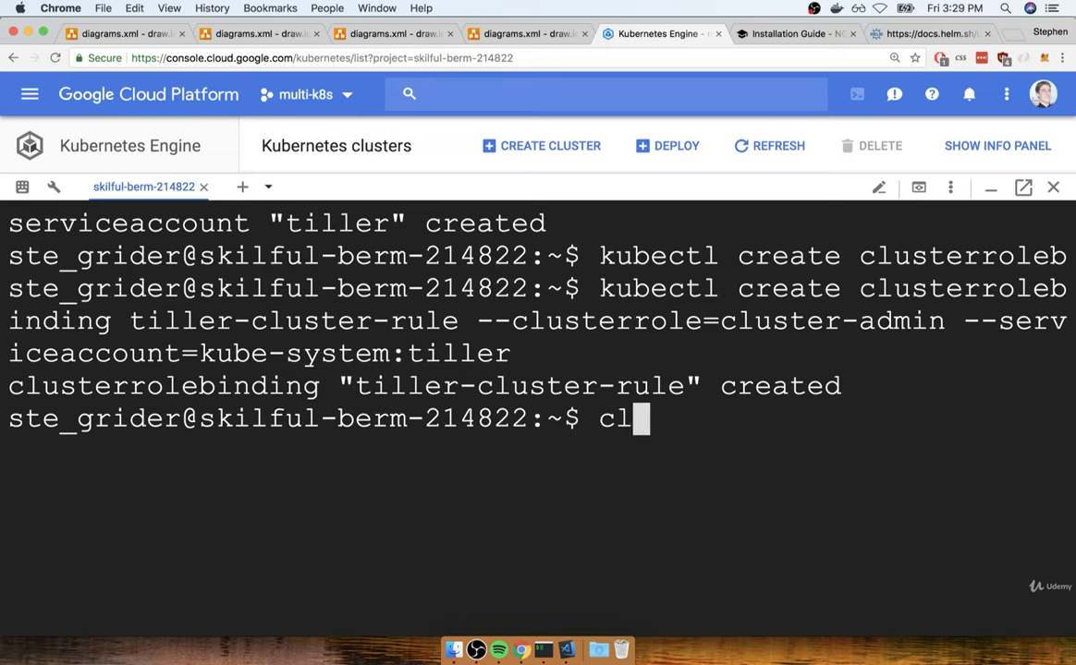
pyautogui.write('ear')
pyautogui.press('Return')
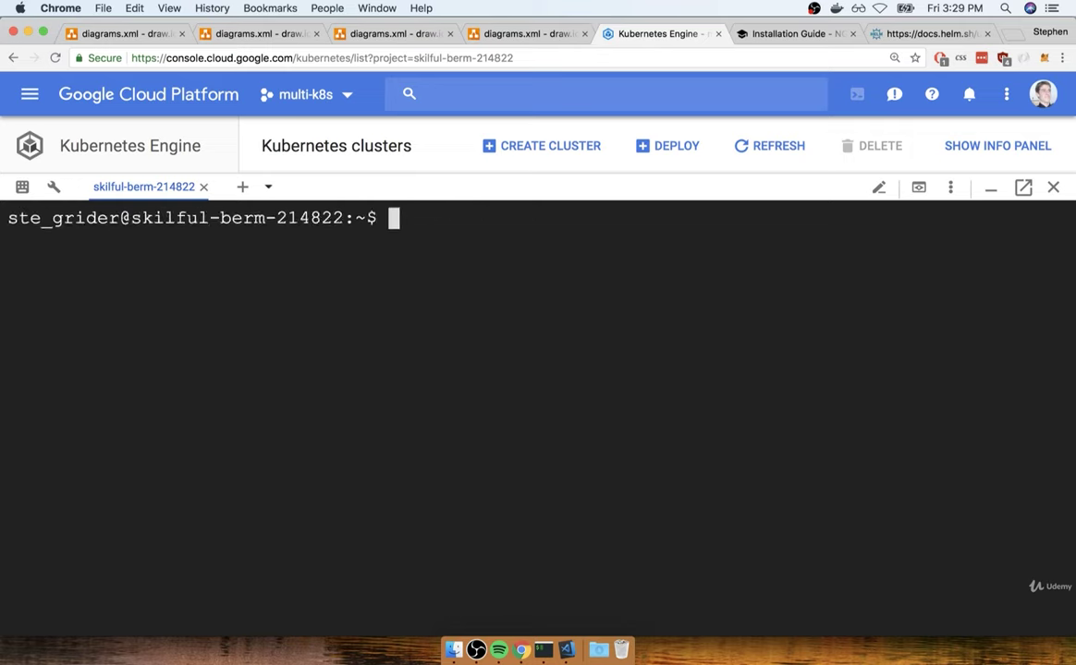
pyautogui.hotkey('ctrl', '-')
pyautogui.hotkey('ctrl', '-')
pyautogui.hotkey('ctrl', '=')
pyautogui.hotkey('ctrl', '=')
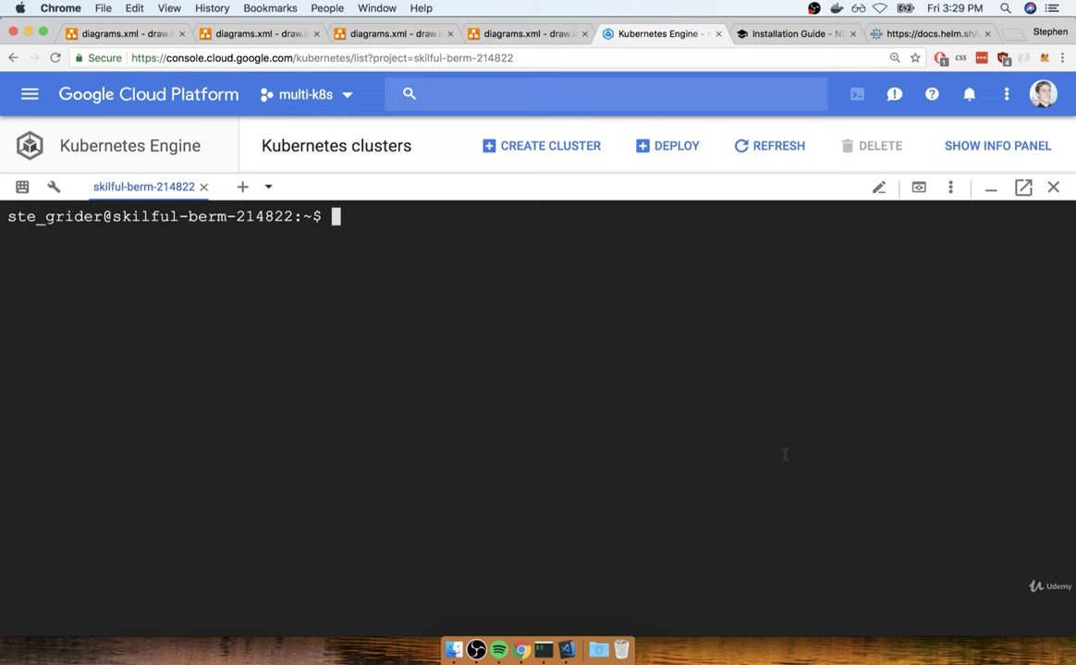
pyautogui.click(900, 37)
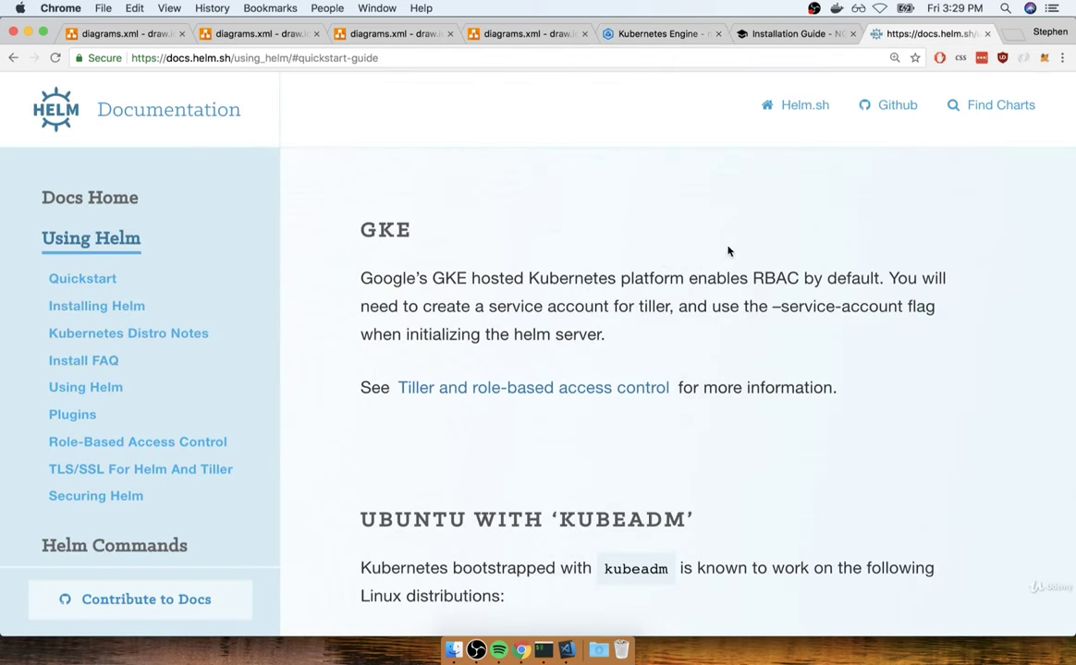
pyautogui.click(137, 306)
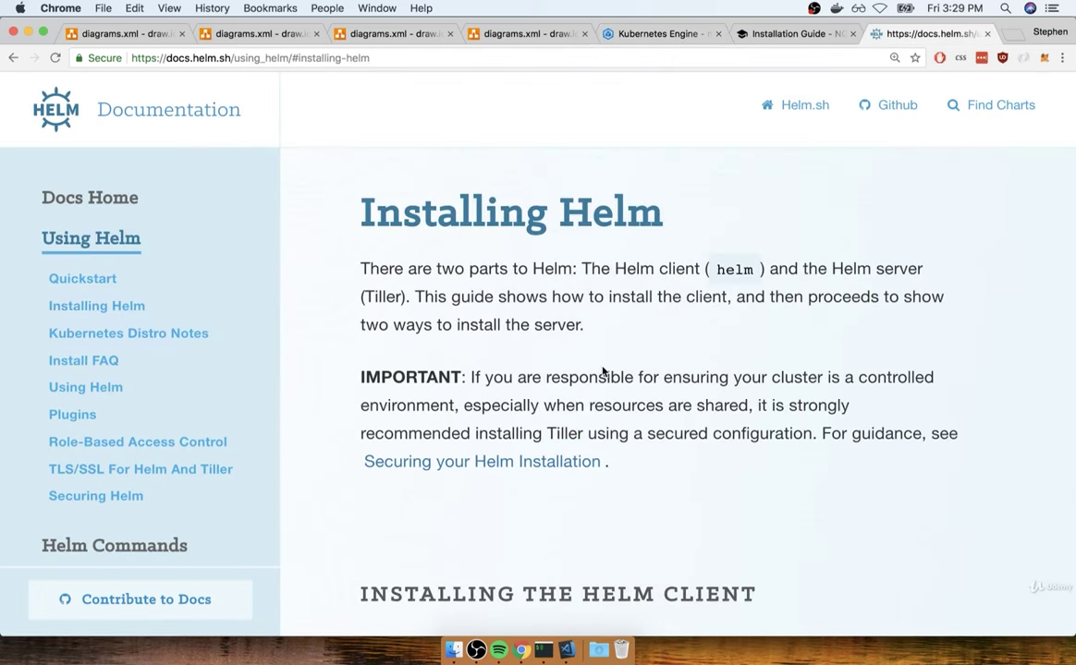
pyautogui.press('super+f')
pyautogui.write('script')
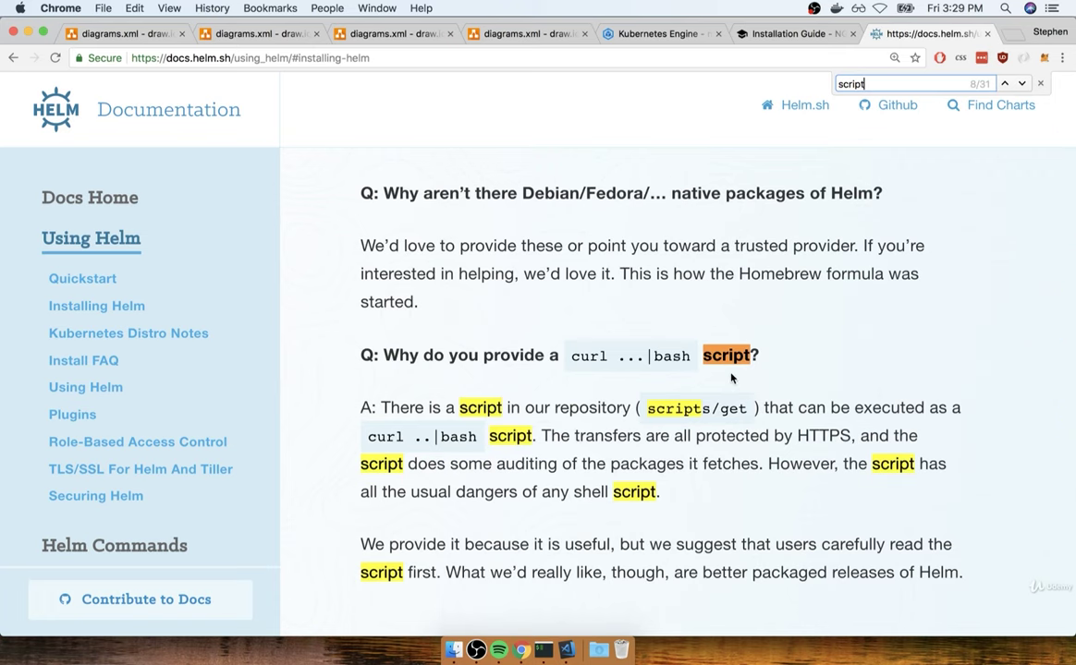
pyautogui.press('super+a')
pyautogui.press('BackSpace')
pyautogui.scroll(10, 904, 166)
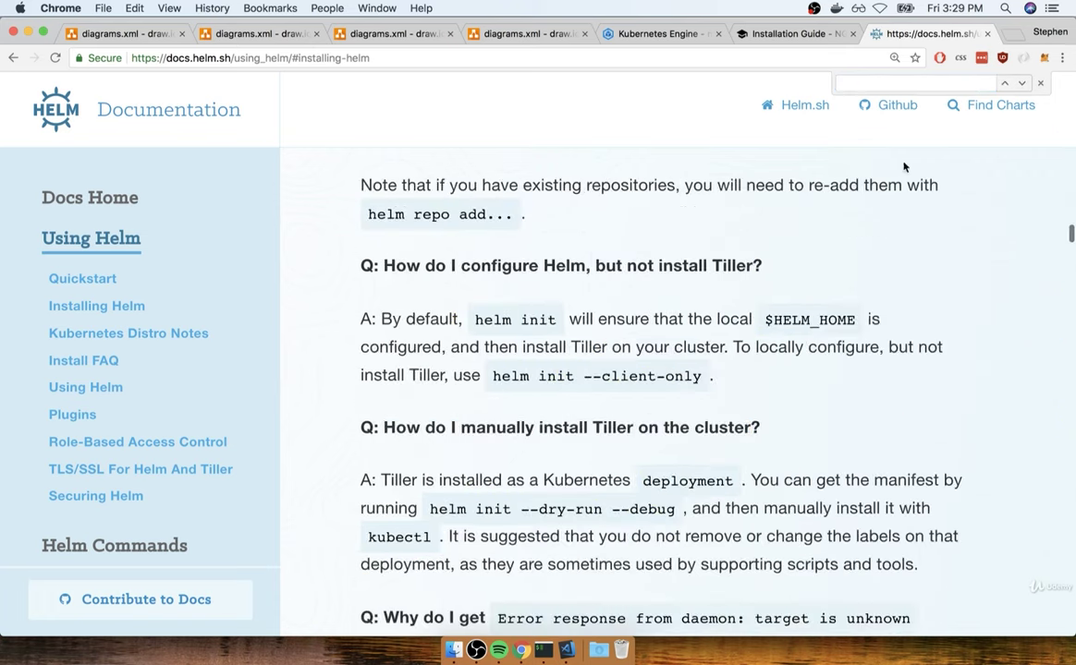
pyautogui.scroll(15, 904, 167)
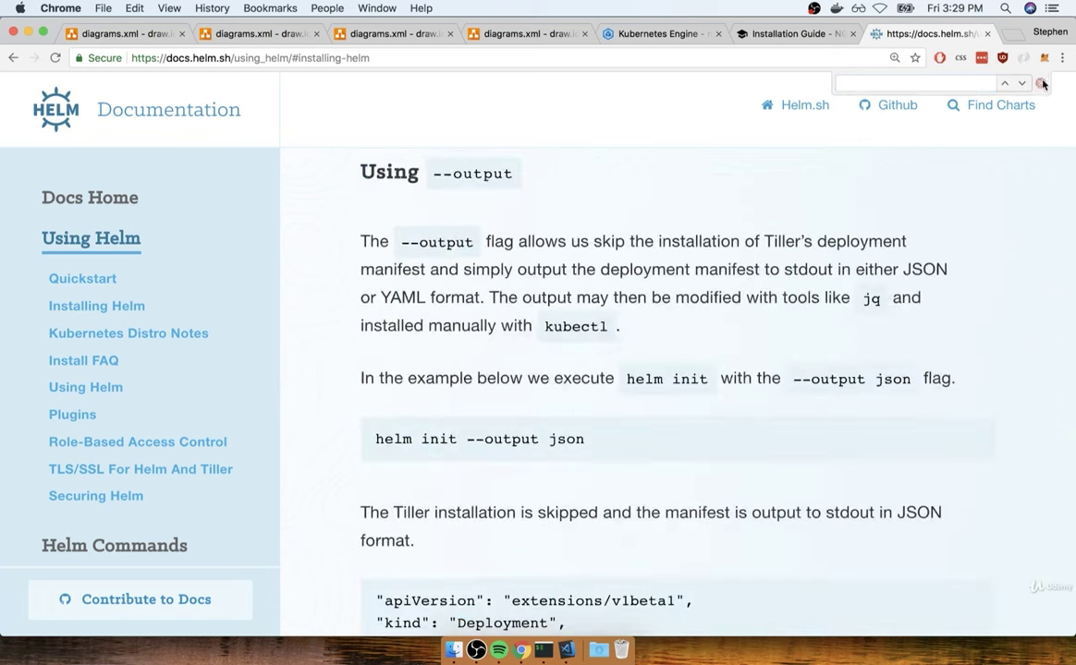
pyautogui.click(1043, 83)
pyautogui.scroll(5, 887, 290)
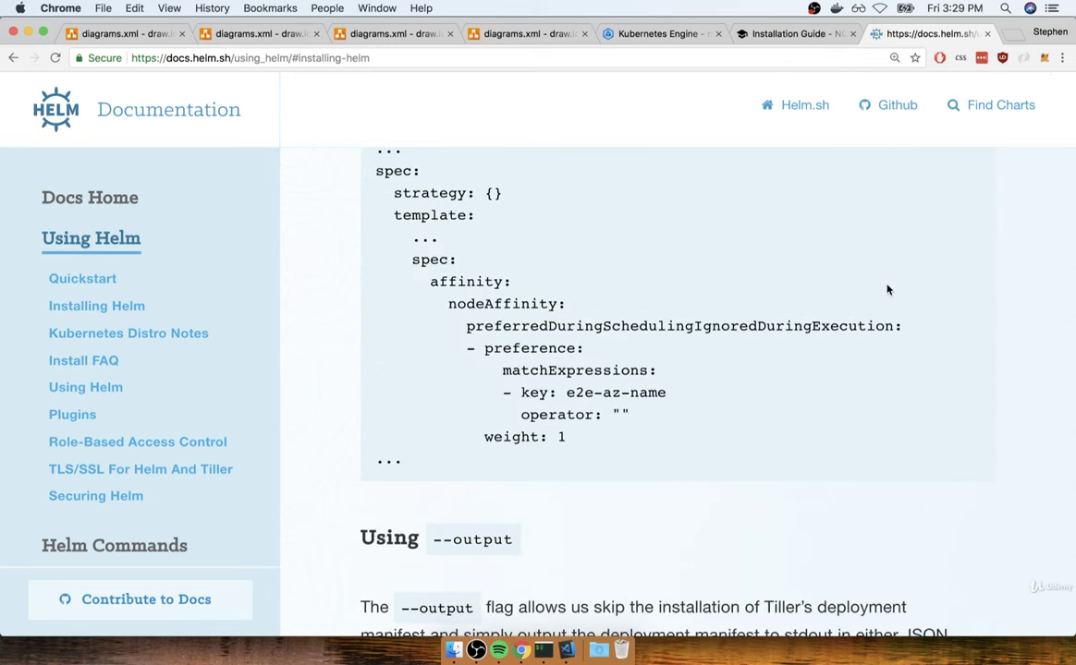
pyautogui.hotkey('ctrl', 'shift', 'Tab')
pyautogui.hotkey('ctrl', 'shift', 'Tab')
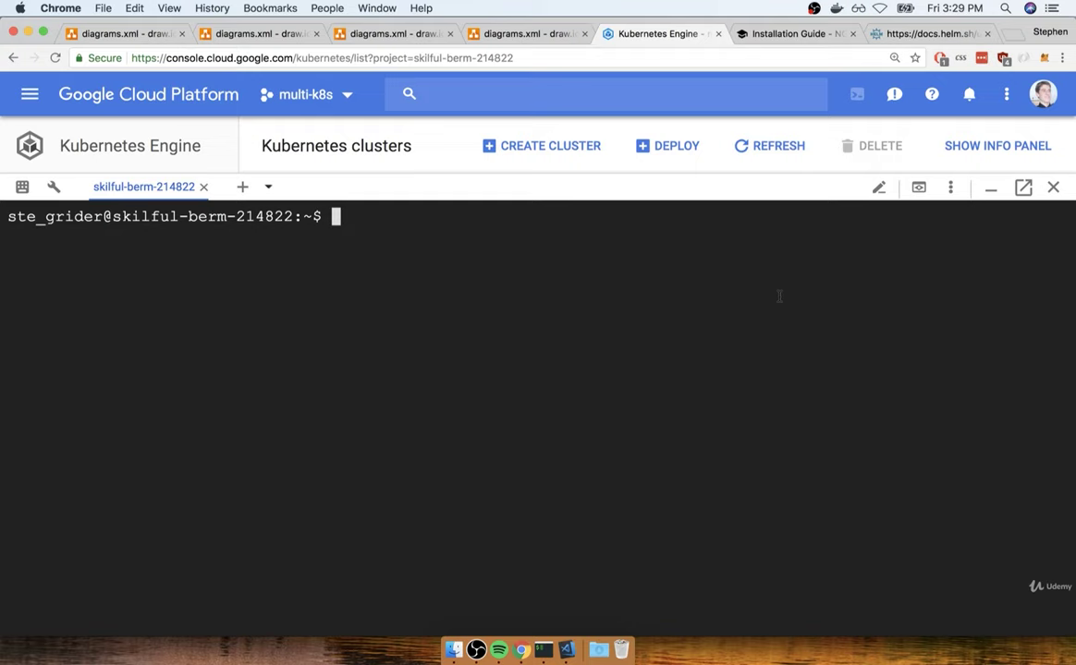
# - Run helm init --service-account tiller --upgrade to install Tiller
pyautogui.write('helm init --')
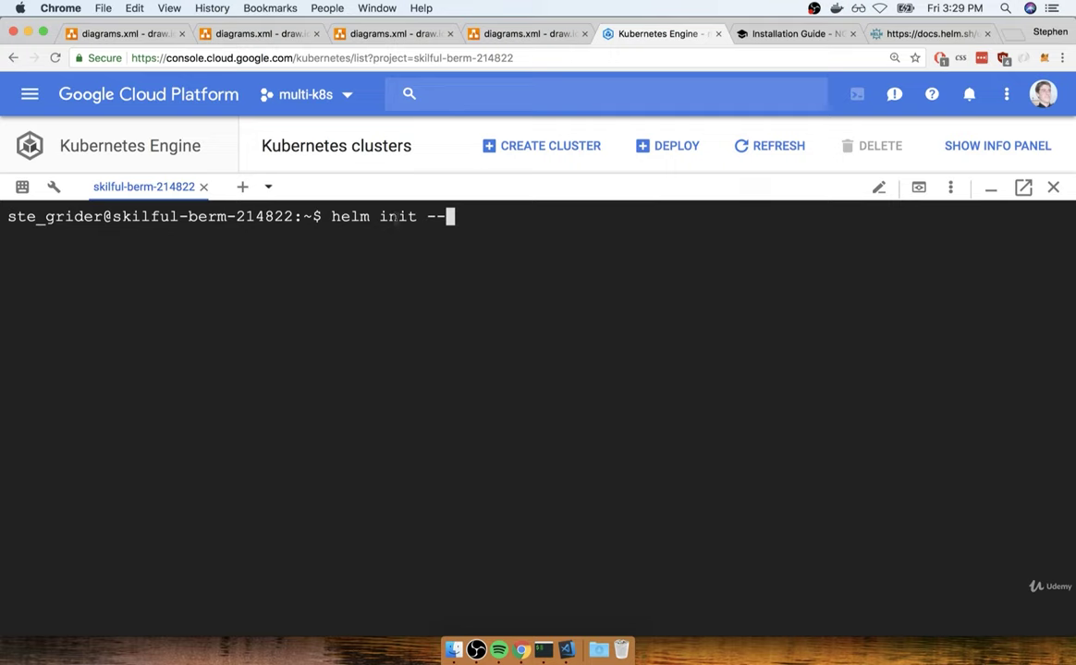
pyautogui.write('service-')
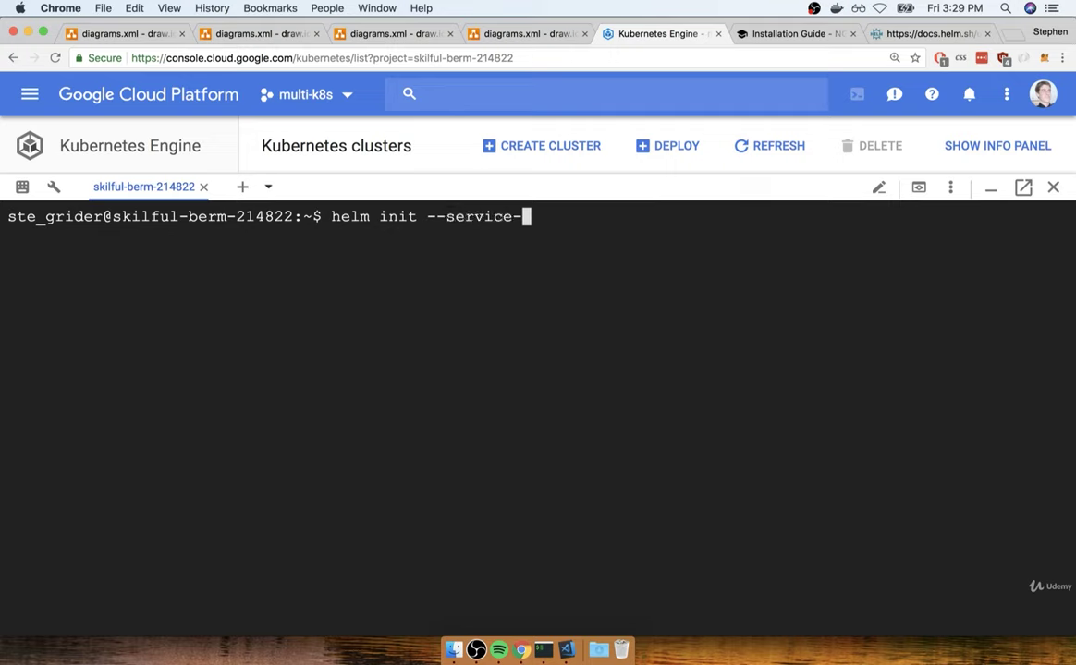
pyautogui.write('account tiller')
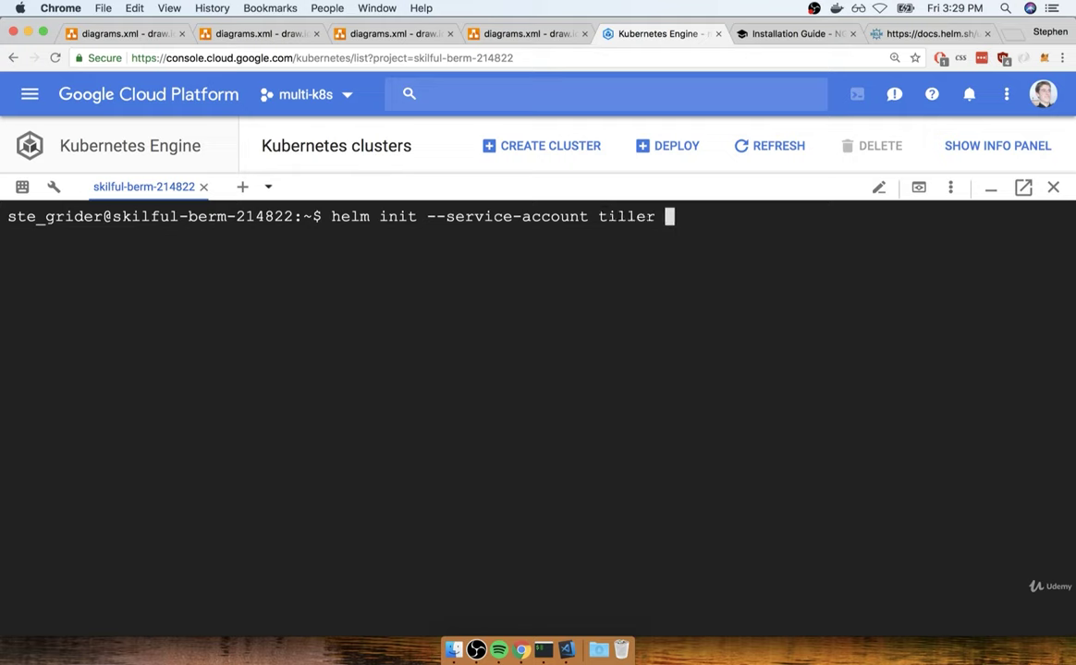
pyautogui.write(' --upgrade')
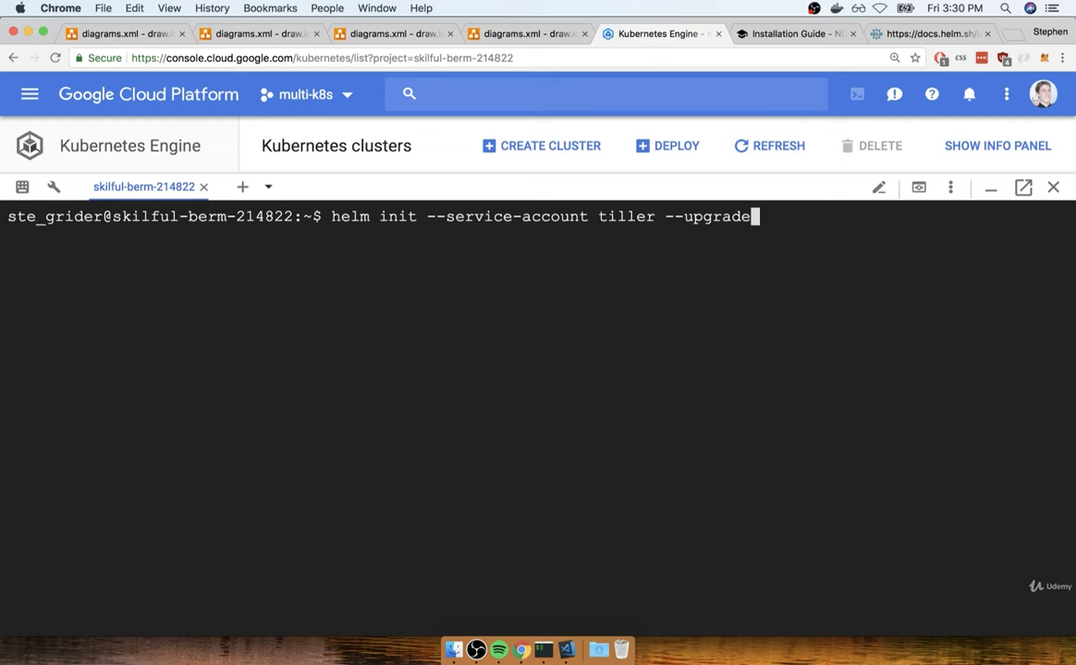
pyautogui.press('Return')
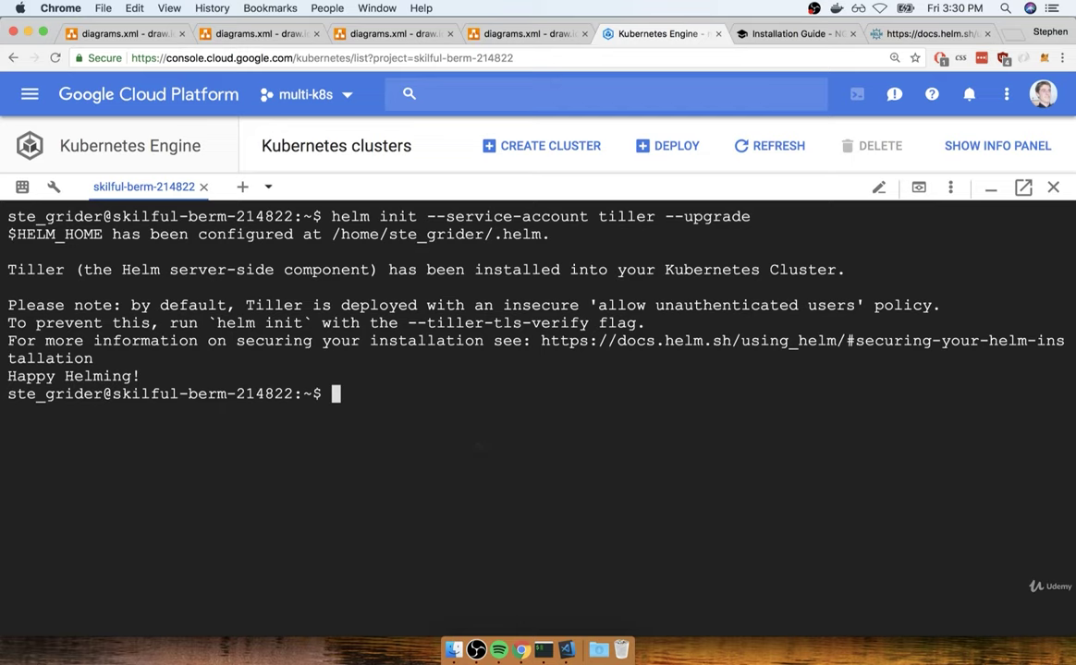
# - Enlarge the Cloud Shell panel, then switch to the NGINX Ingress Installation Guide tab
pyautogui.press('super+Tab')
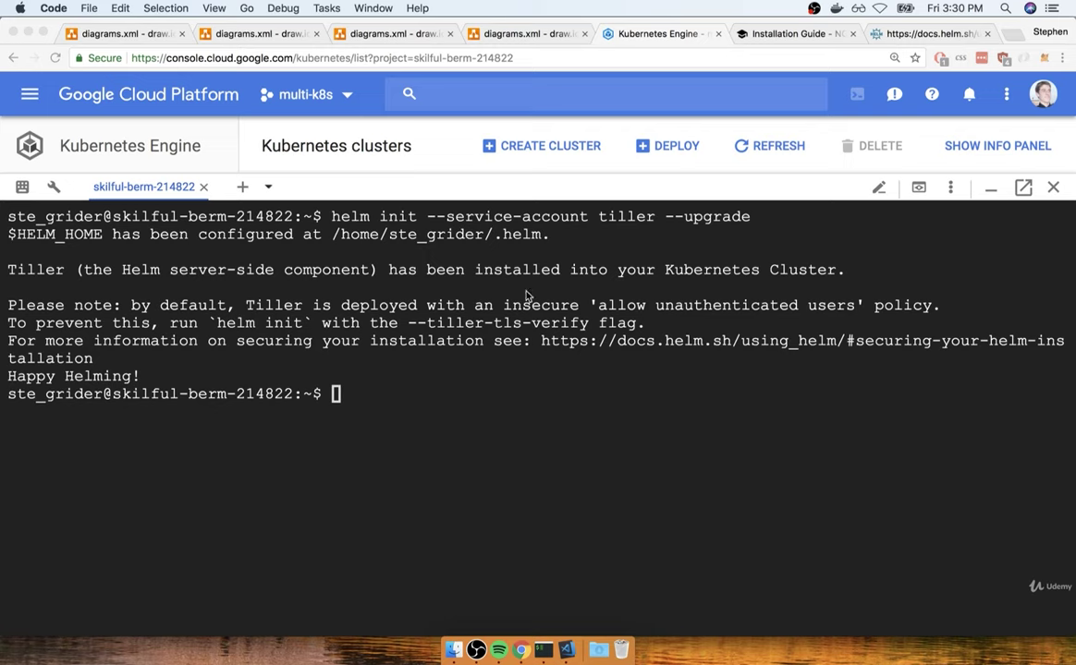
pyautogui.click(479, 396)
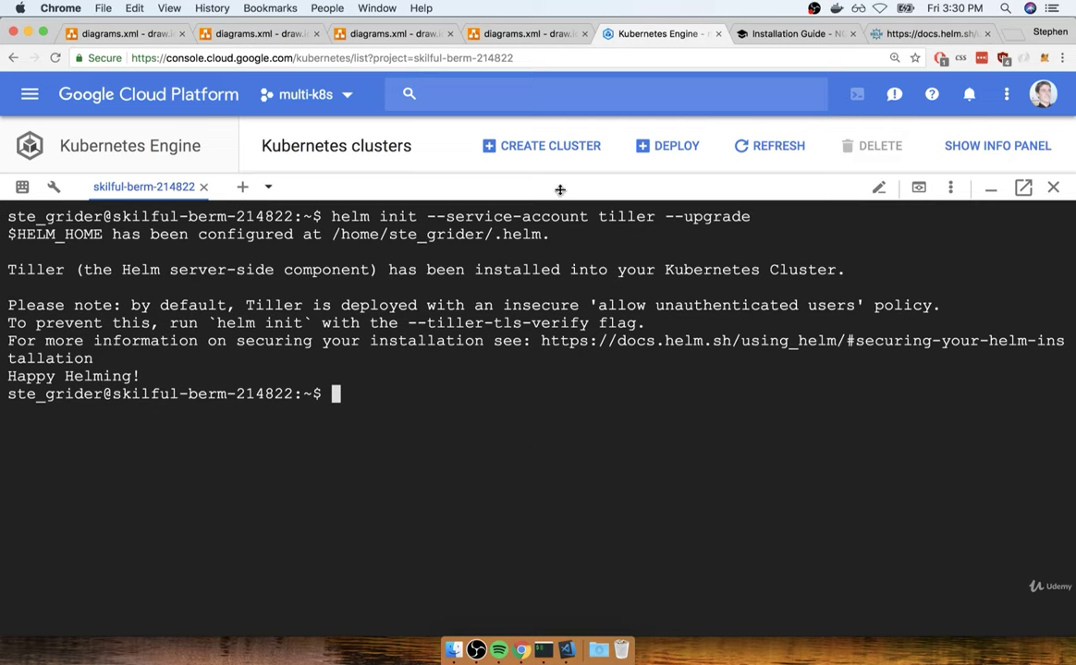
pyautogui.press('super+Tab')
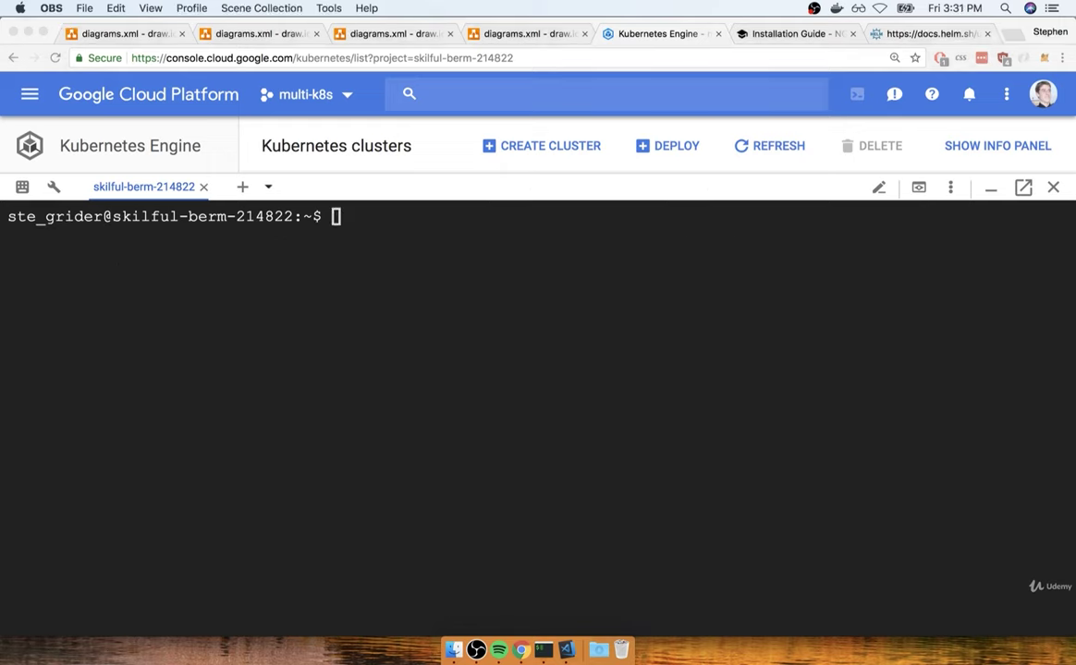
pyautogui.click(422, 288)
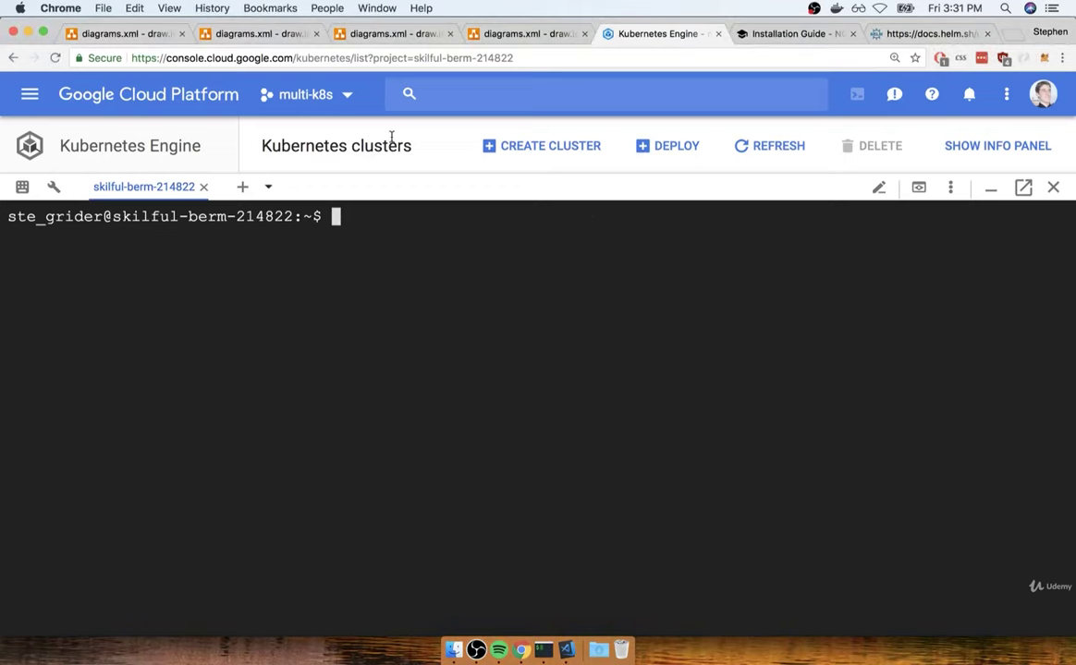
pyautogui.moveTo(353, 176); pyautogui.dragTo(470, 157)
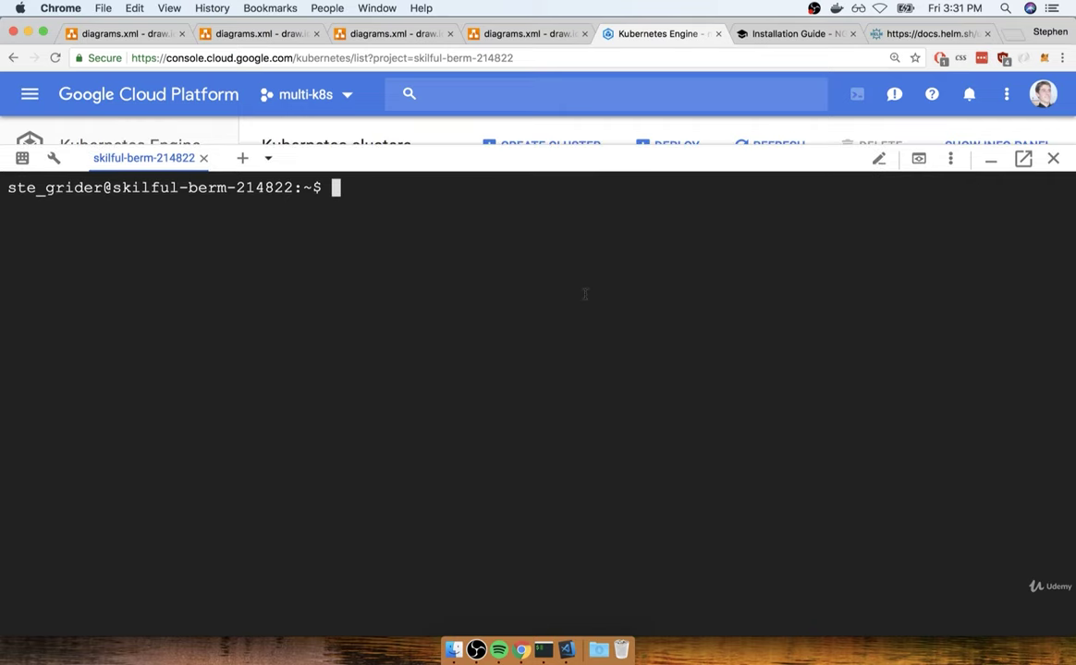
pyautogui.press('super+Tab')
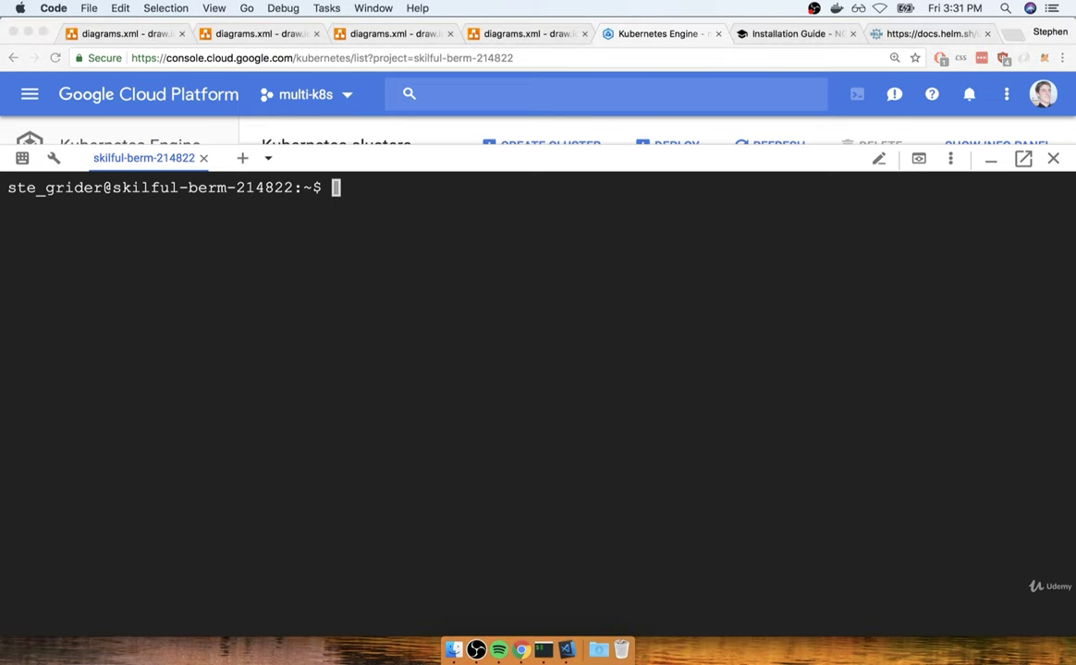
pyautogui.click(787, 33)
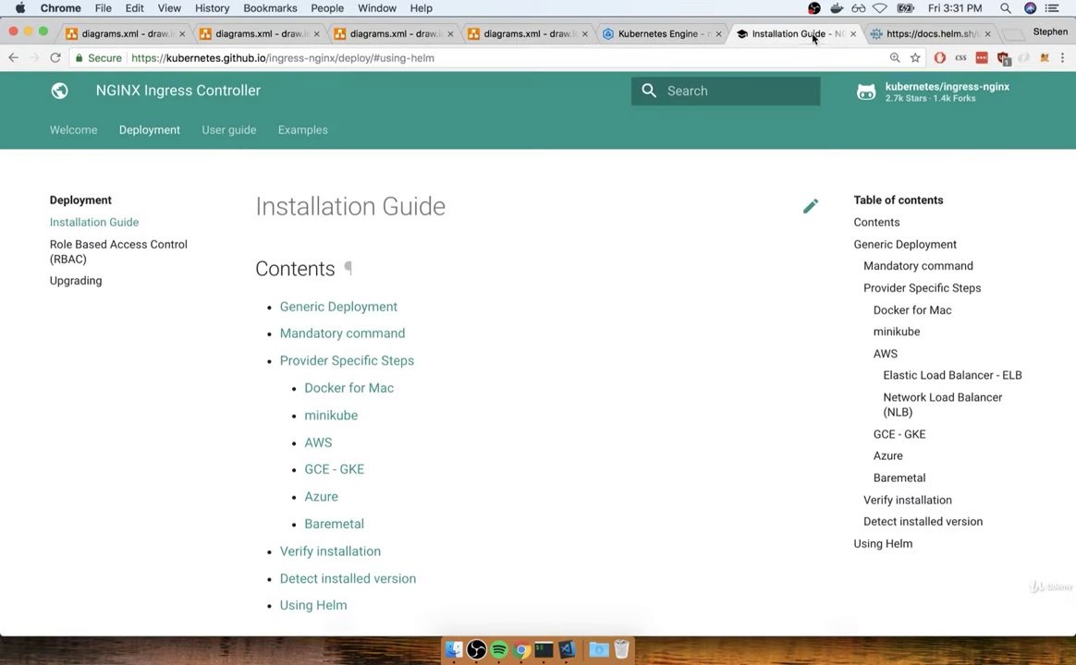
# - Select the RBAC-enabled helm install command under Using Helm, then return to Cloud Shell
pyautogui.click(166, 58)
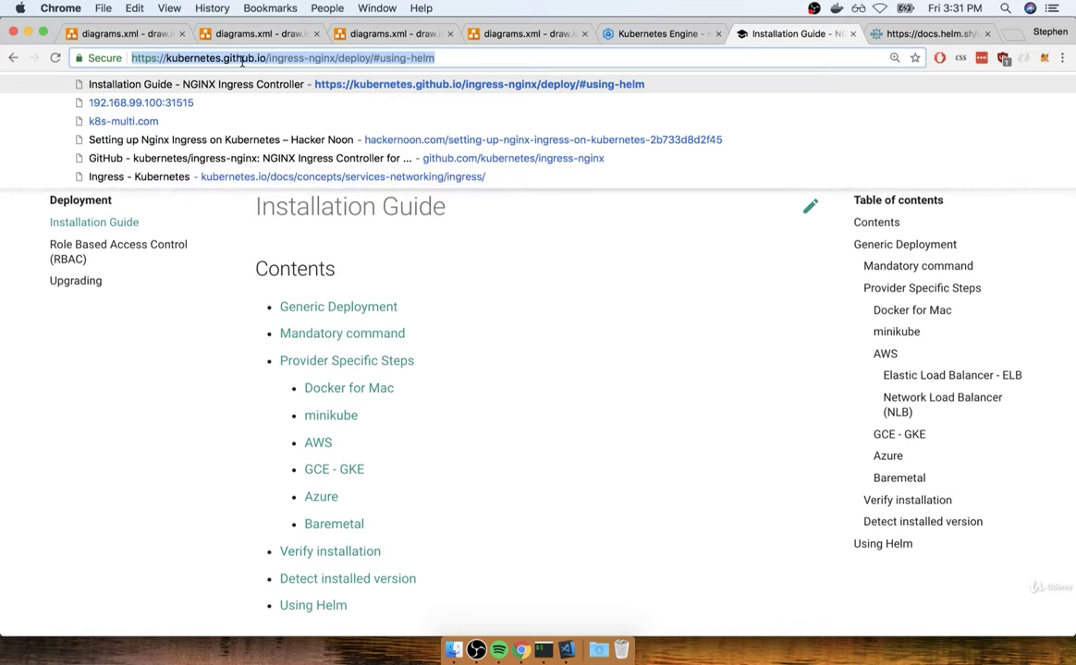
pyautogui.click(502, 259)
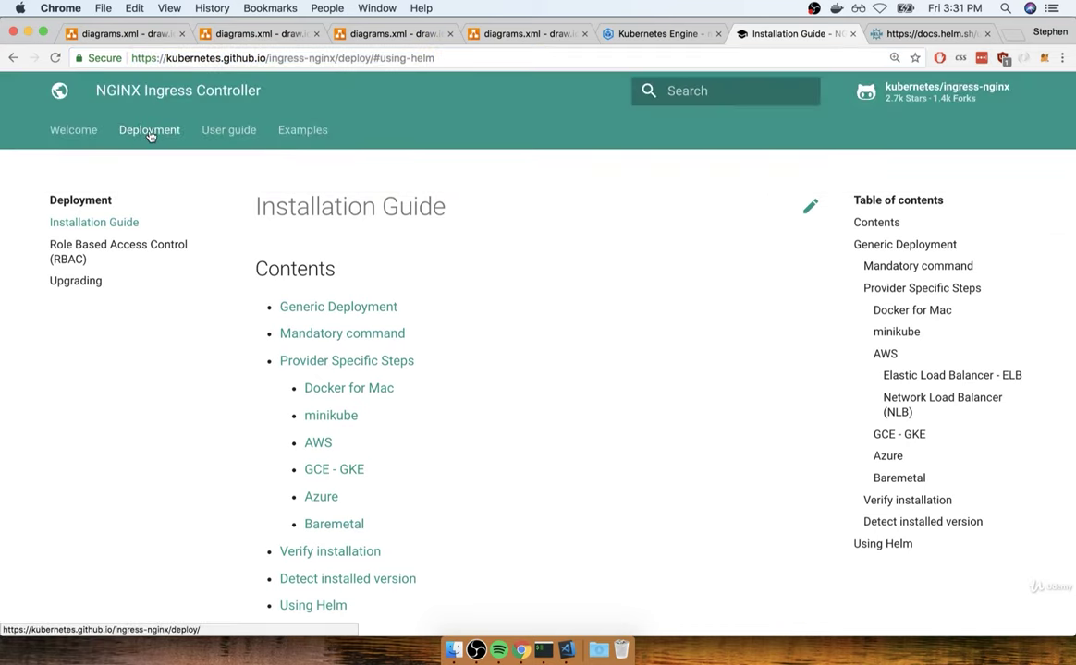
pyautogui.scroll(-2, 341, 259)
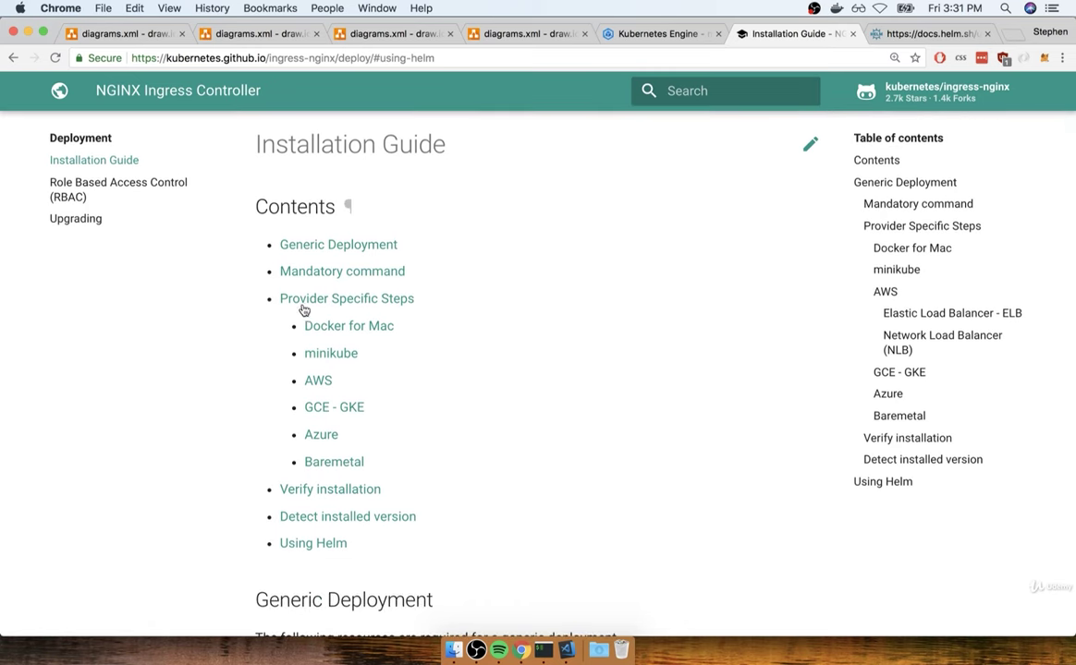
pyautogui.click(325, 541)
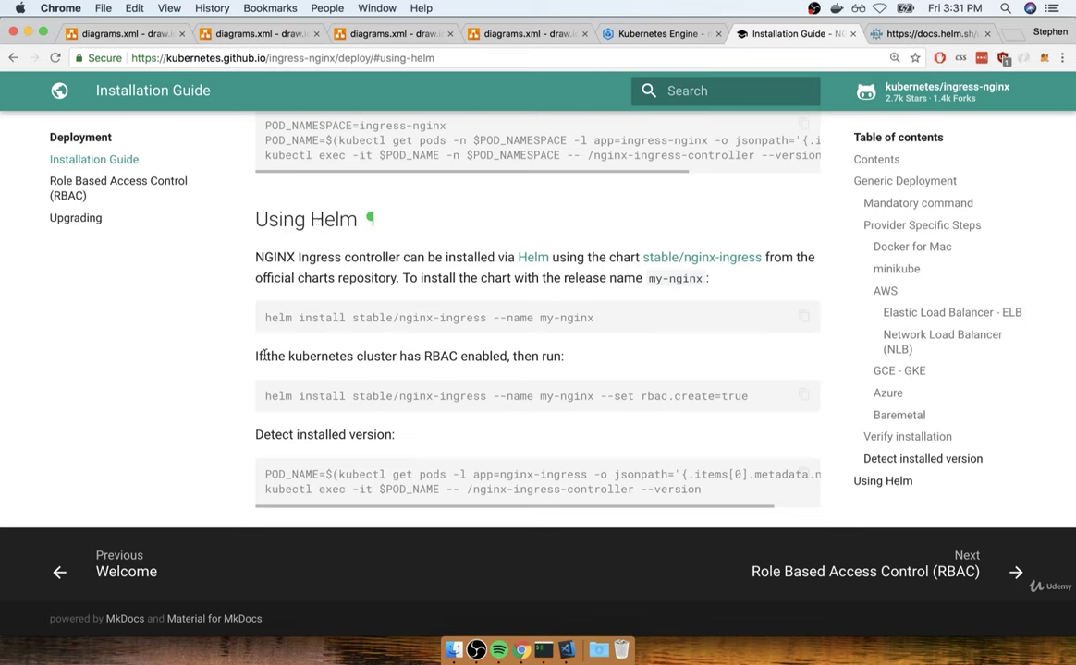
pyautogui.moveTo(259, 356); pyautogui.dragTo(565, 367)
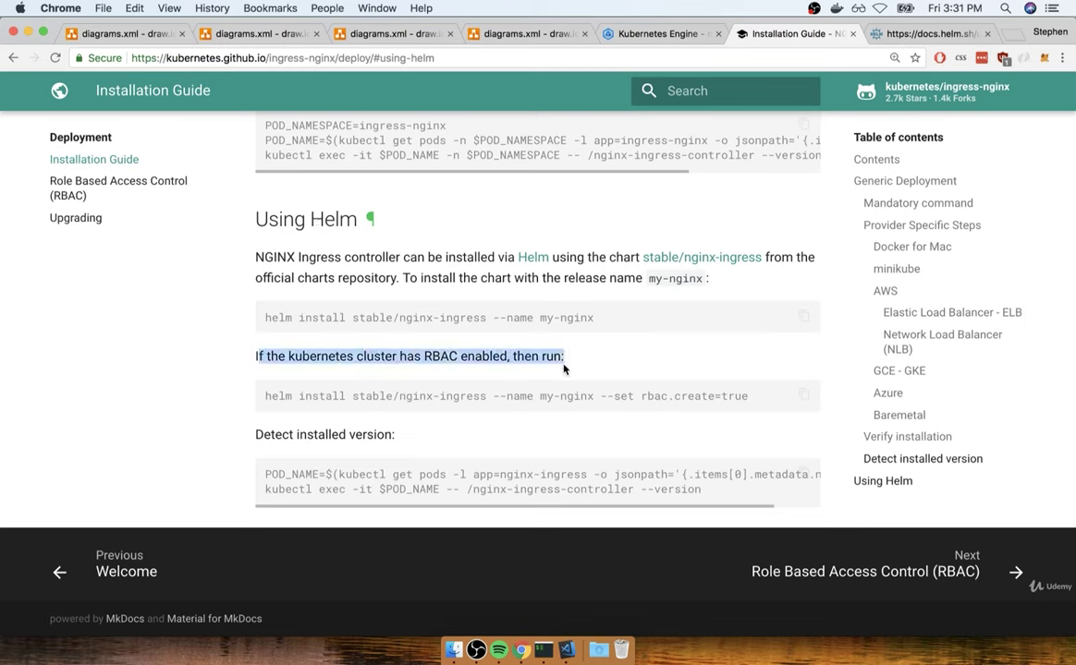
pyautogui.moveTo(266, 396); pyautogui.dragTo(742, 399)
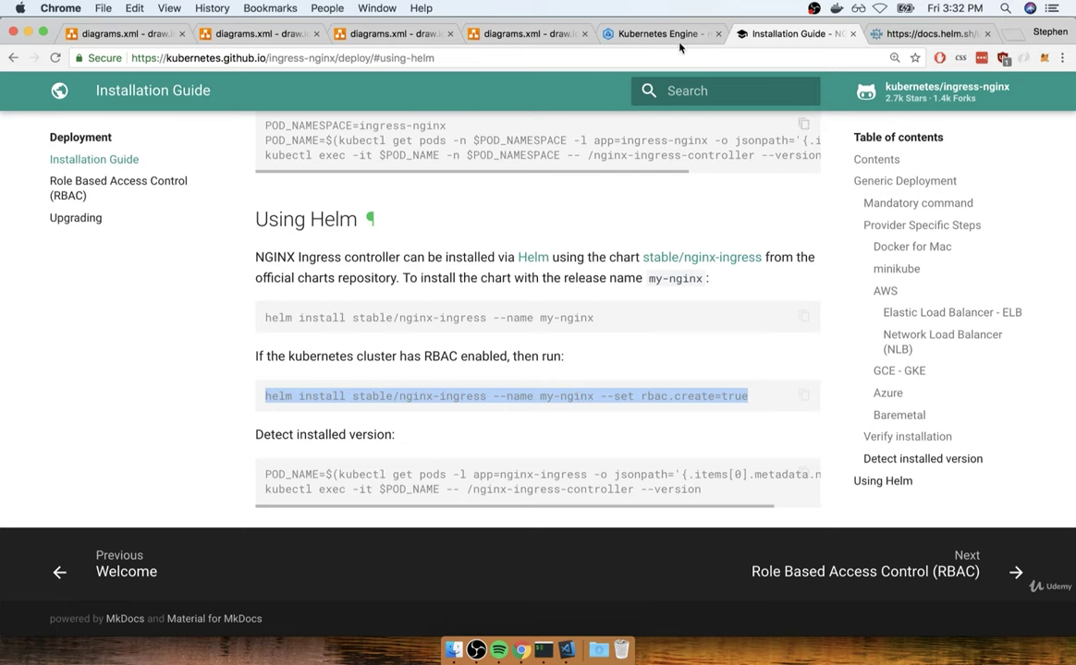
pyautogui.click(616, 35)
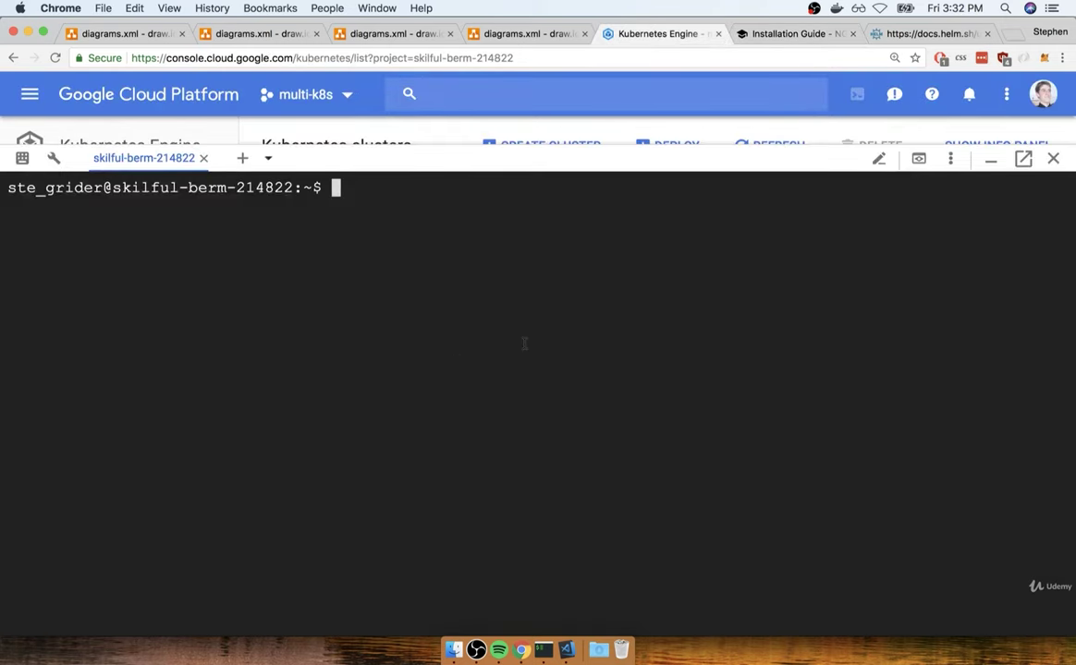
# - Run helm install stable/nginx-ingress --name my-nginx --set rbac.create=true in Cloud Shell
pyautogui.write('helm install stable/nginx-ingress --name my-nginx --set rbac.create=true')
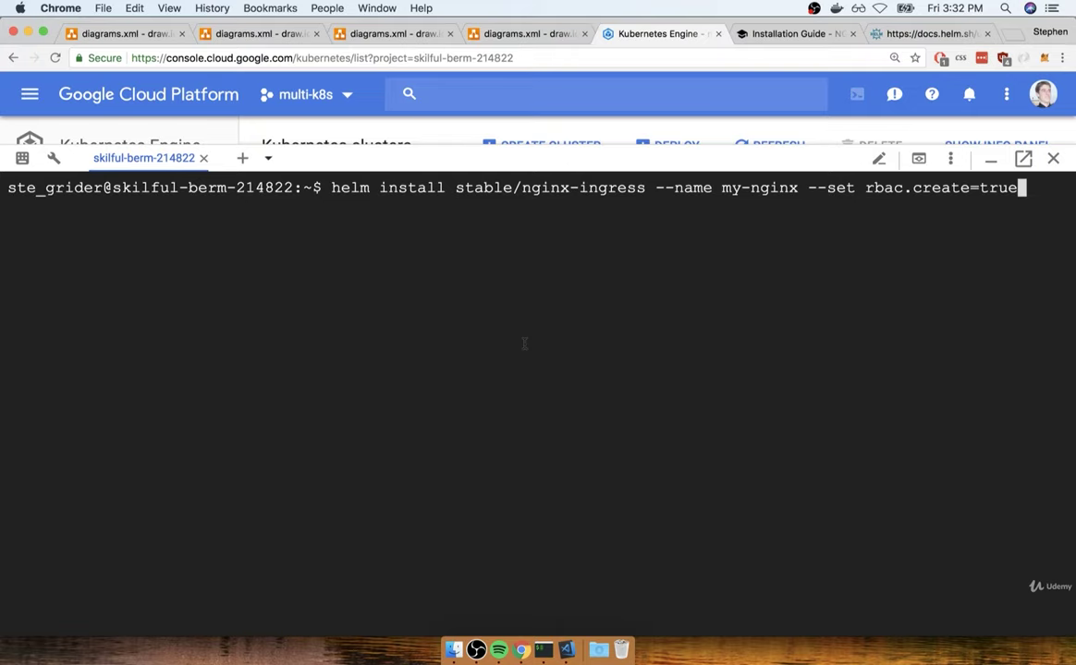
pyautogui.press('Return')
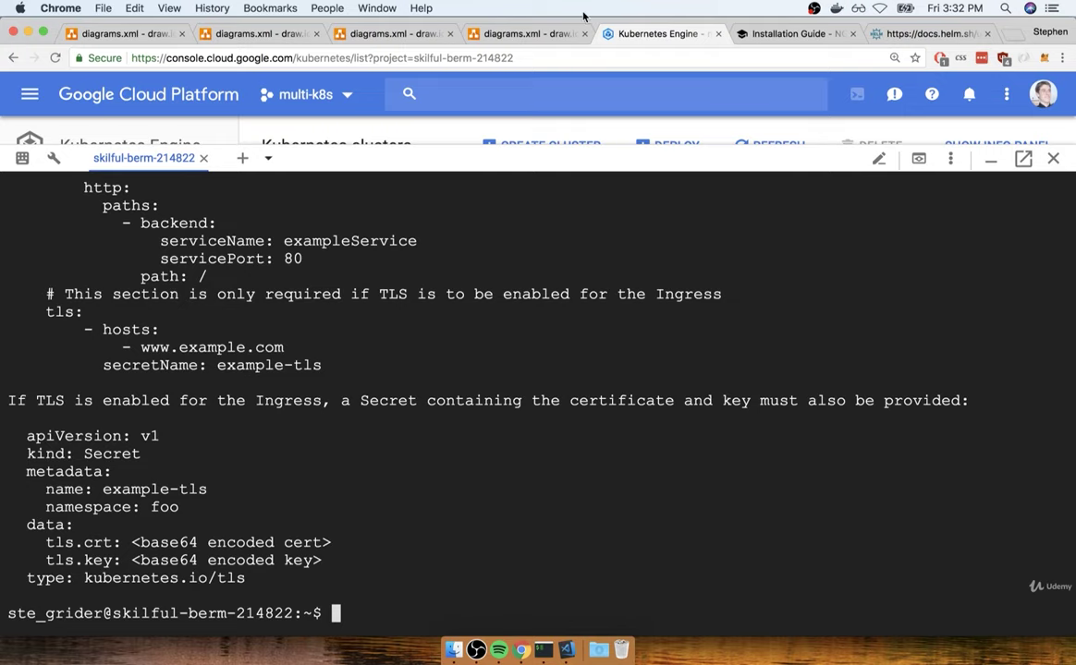
pyautogui.click(784, 35)
pyautogui.scroll(20, 608, 343)
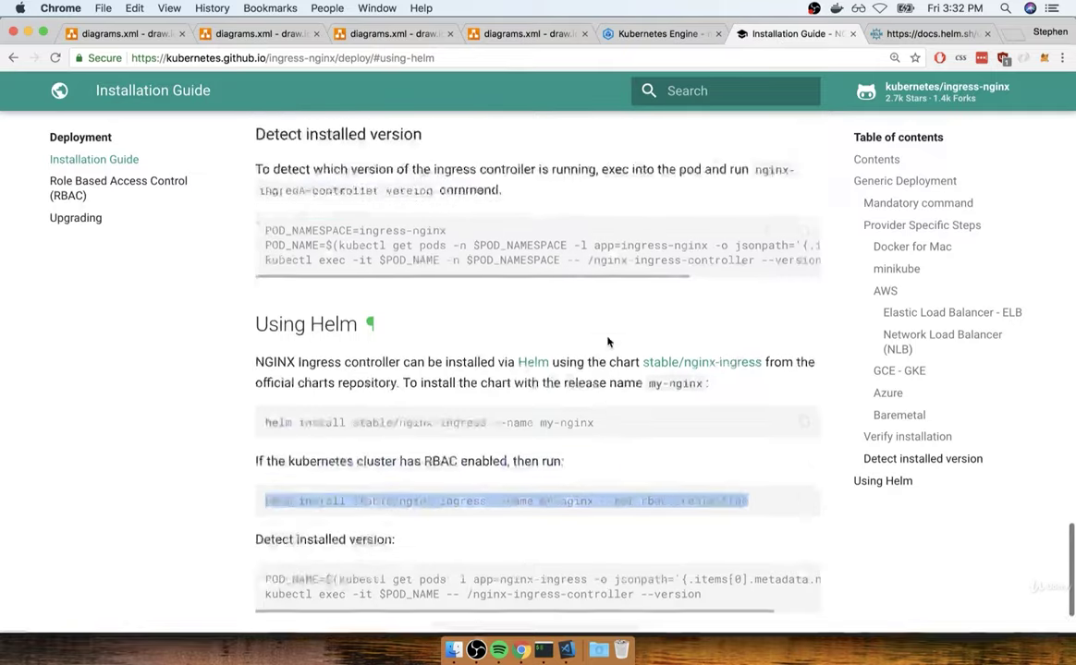
# - Copy the mandatory kubectl apply command from the Installation Guide and return to the console
pyautogui.scroll(8, 608, 343)
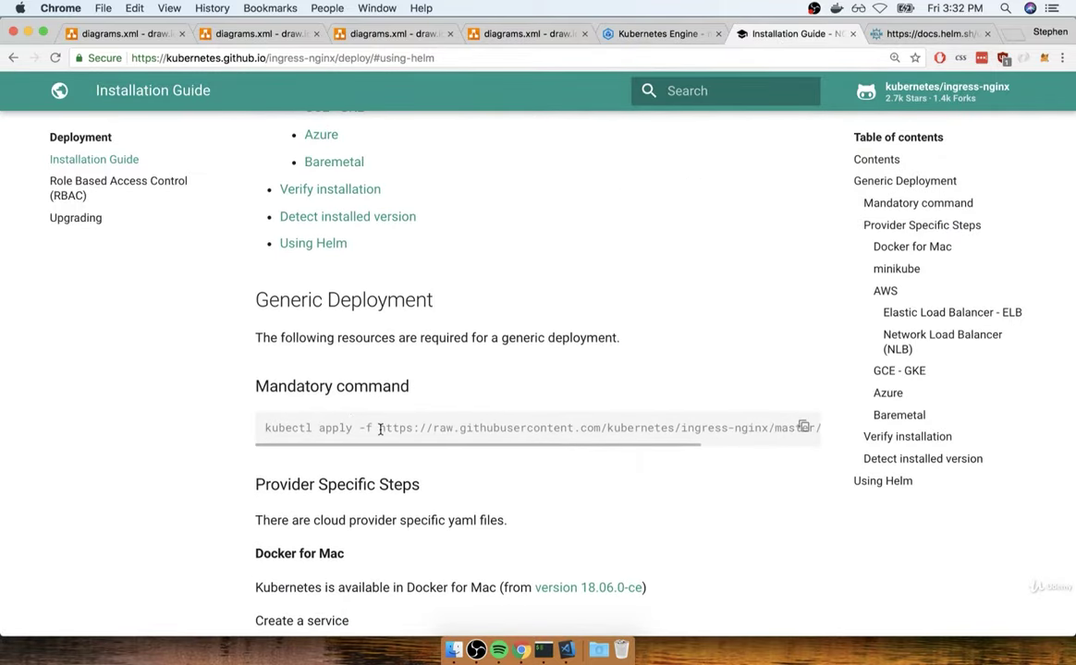
pyautogui.moveTo(379, 427); pyautogui.dragTo(744, 440)
pyautogui.click(805, 429)
pyautogui.click(811, 427)
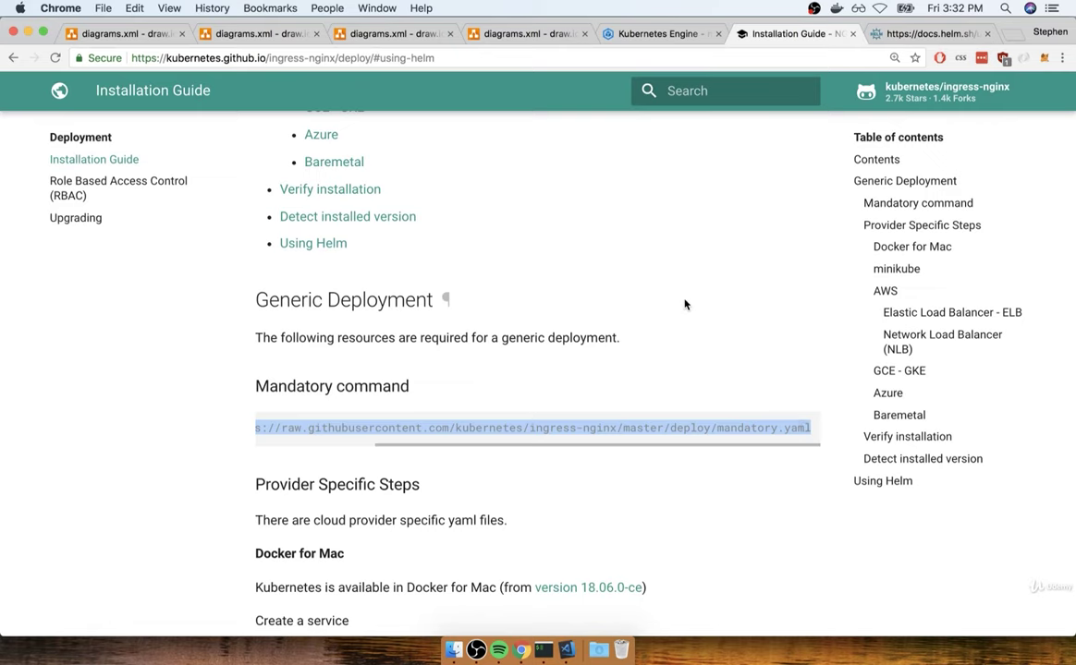
pyautogui.click(647, 34)
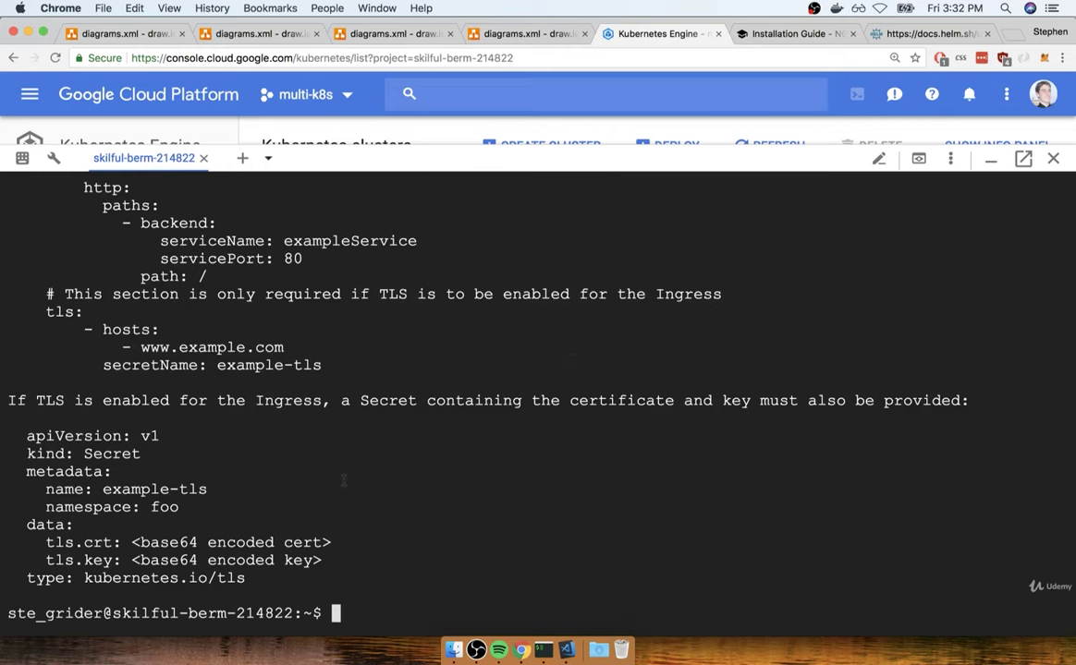
# - Review the my-nginx output, highlighting the default backend's ClusterIP and the v1beta1/Deployment heading
pyautogui.scroll(5, 343, 480)
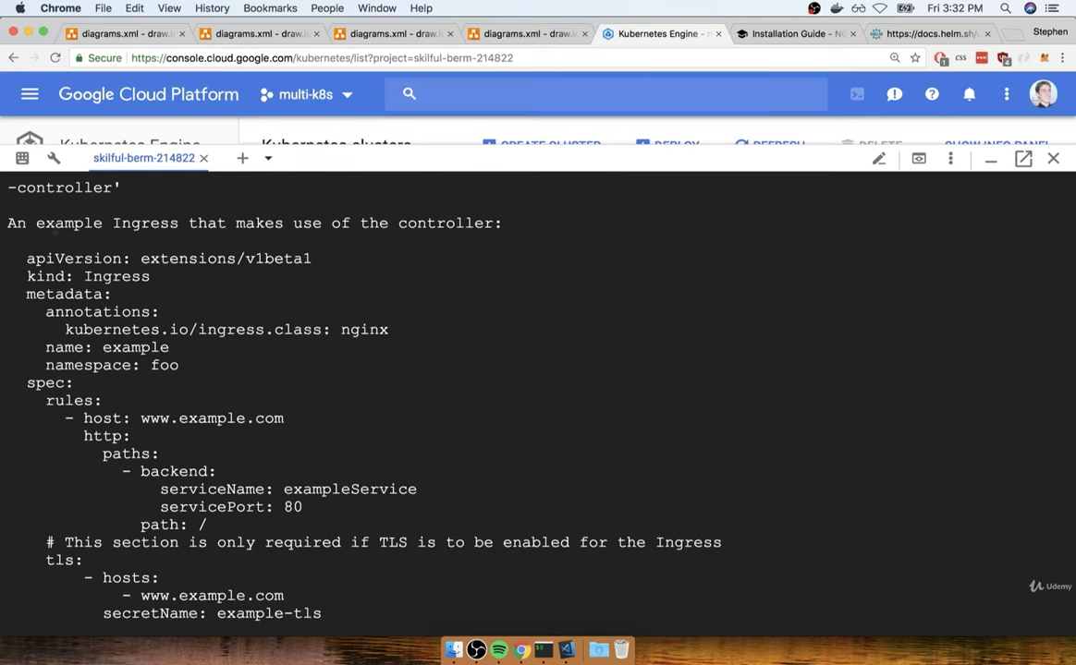
pyautogui.moveTo(37, 224); pyautogui.dragTo(197, 224)
pyautogui.scroll(-1, 169, 238)
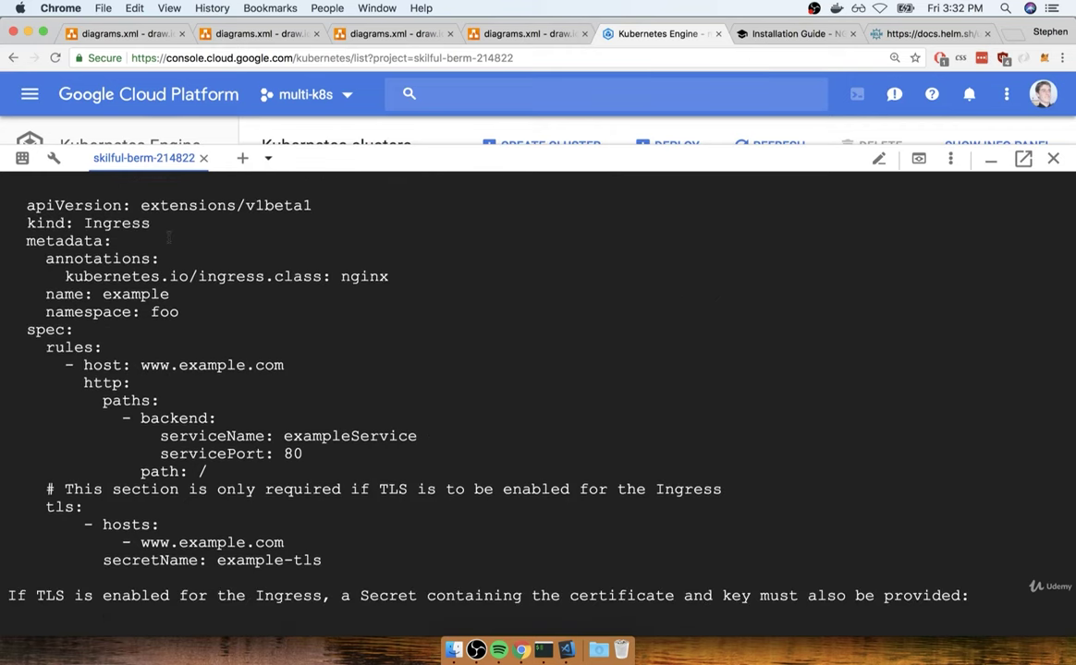
pyautogui.scroll(10, 155, 469)
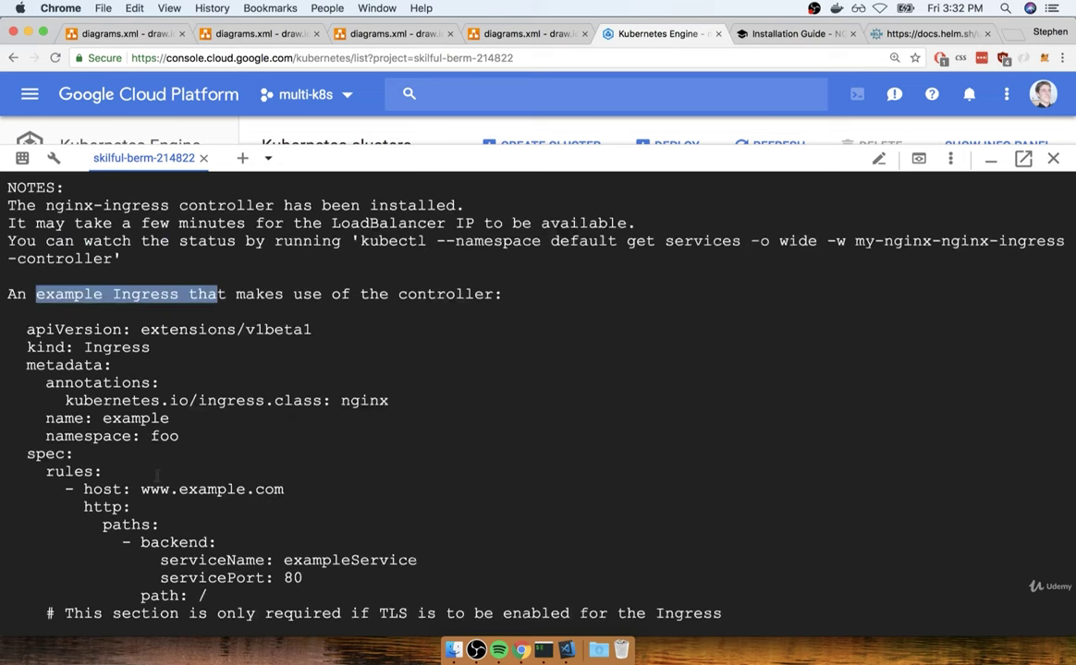
pyautogui.scroll(5, 227, 399)
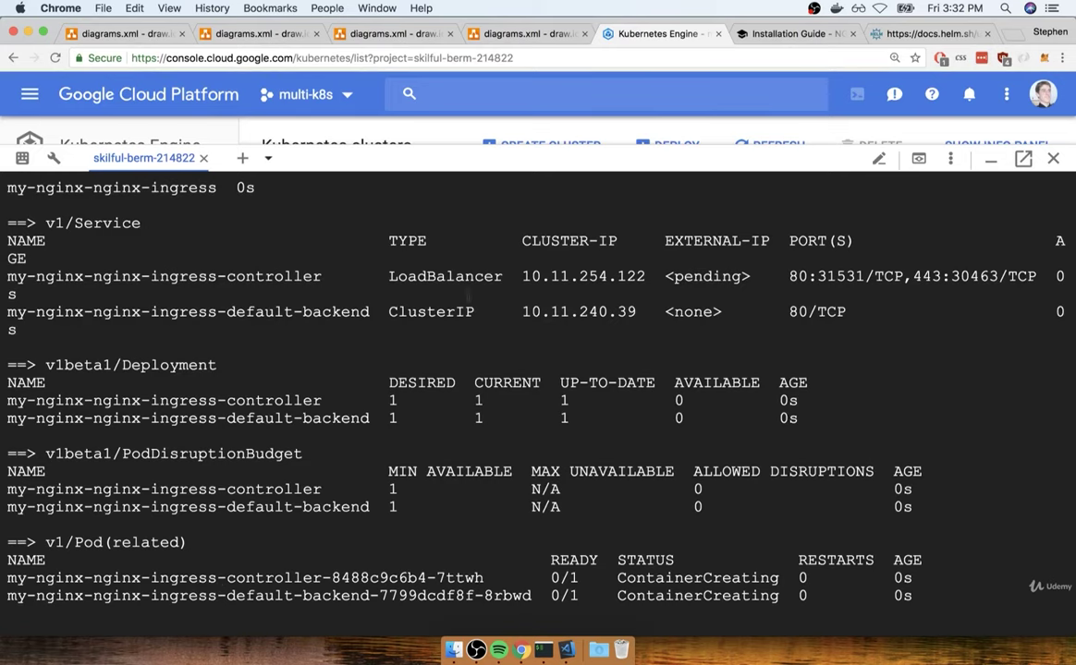
pyautogui.doubleClick(431, 311)
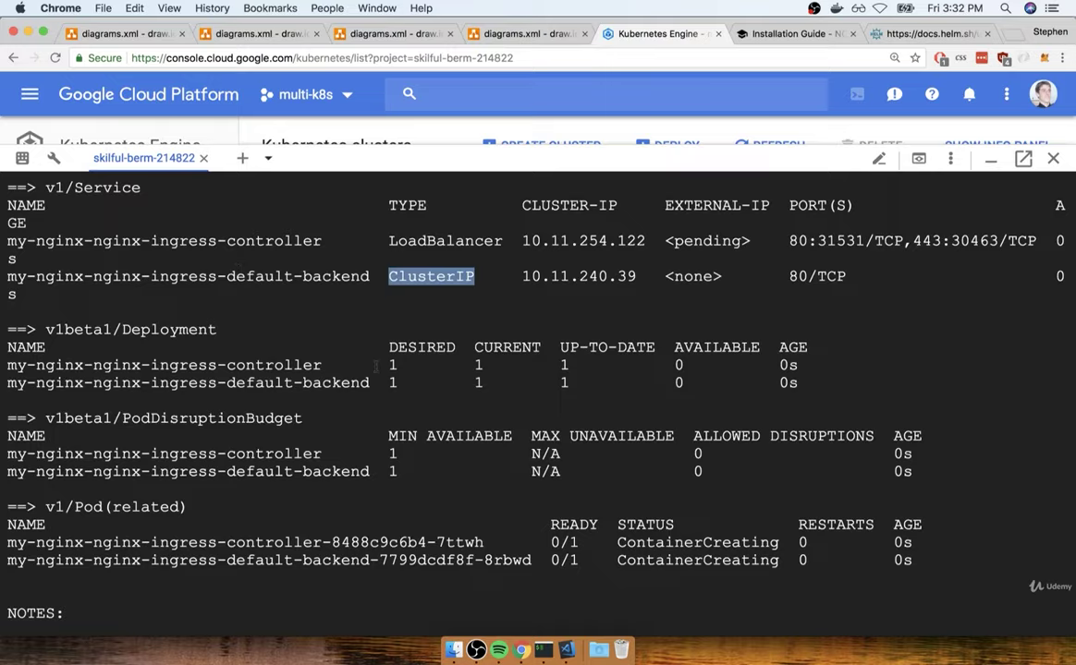
pyautogui.doubleClick(129, 294)
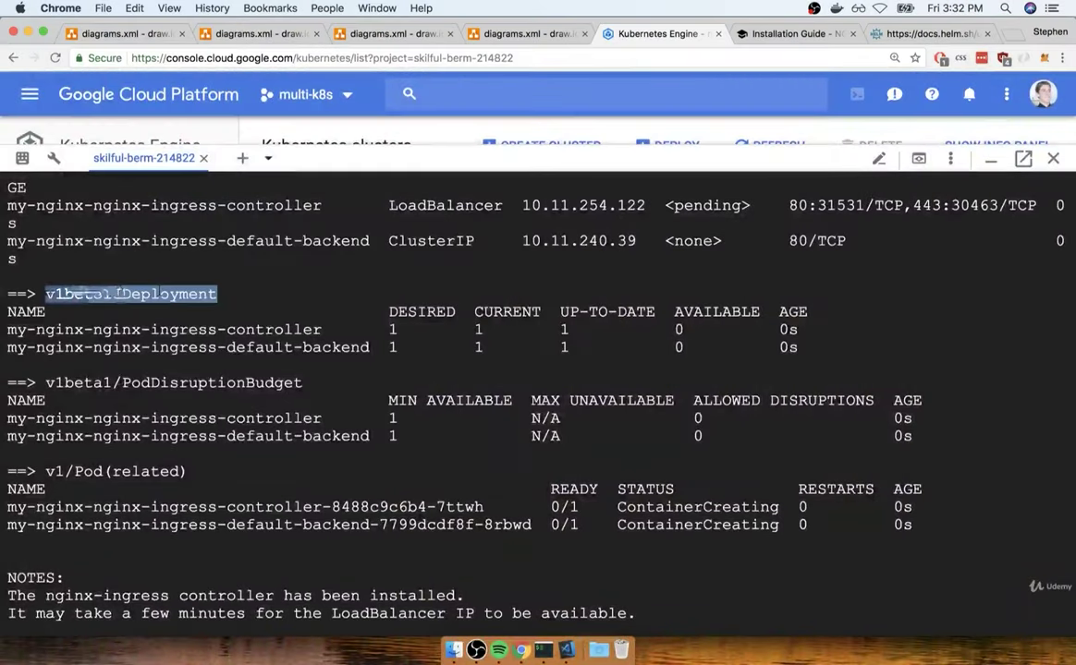
# - Highlight the default-backend pod name, then shrink Cloud Shell to reveal the clusters page
pyautogui.scroll(1, 100, 498)
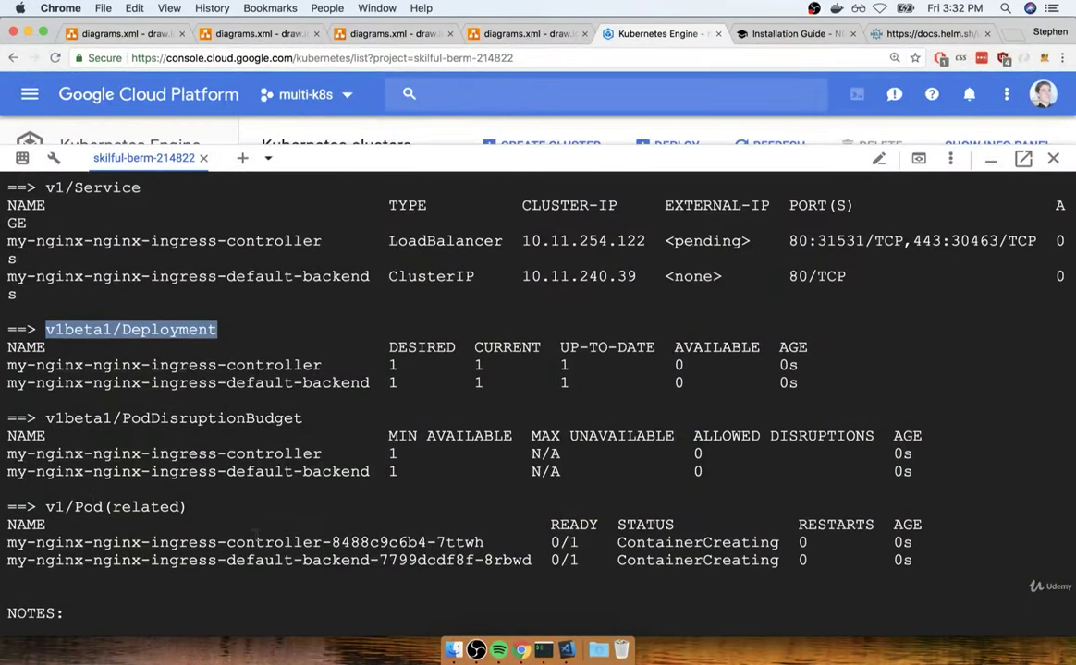
pyautogui.moveTo(208, 543); pyautogui.dragTo(532, 560)
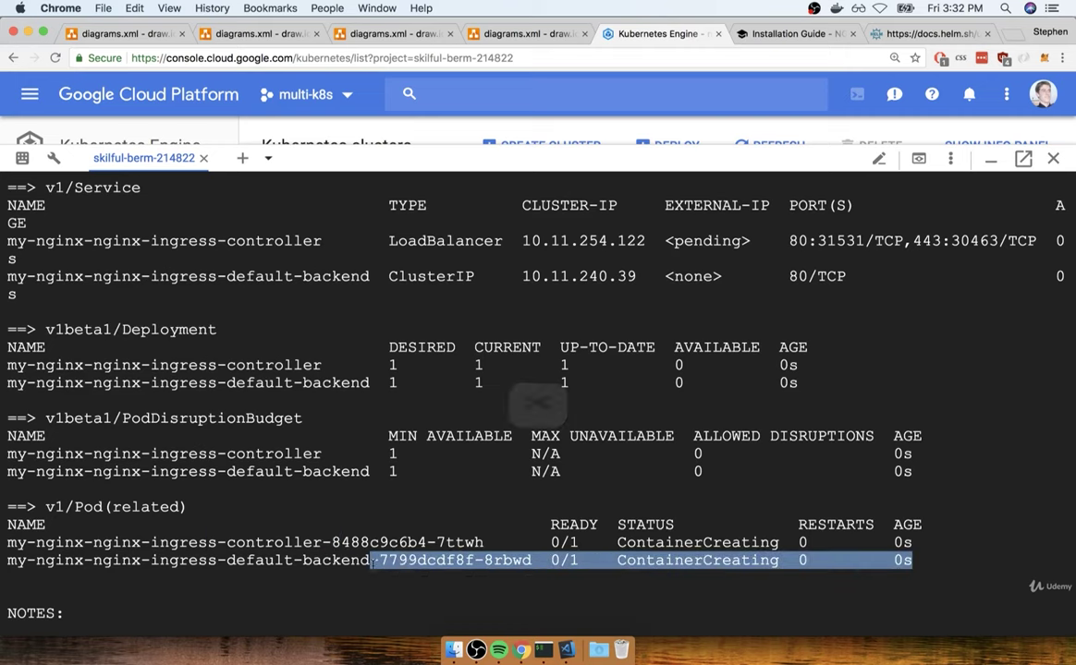
pyautogui.scroll(5, 440, 374)
pyautogui.scroll(5, 440, 374)
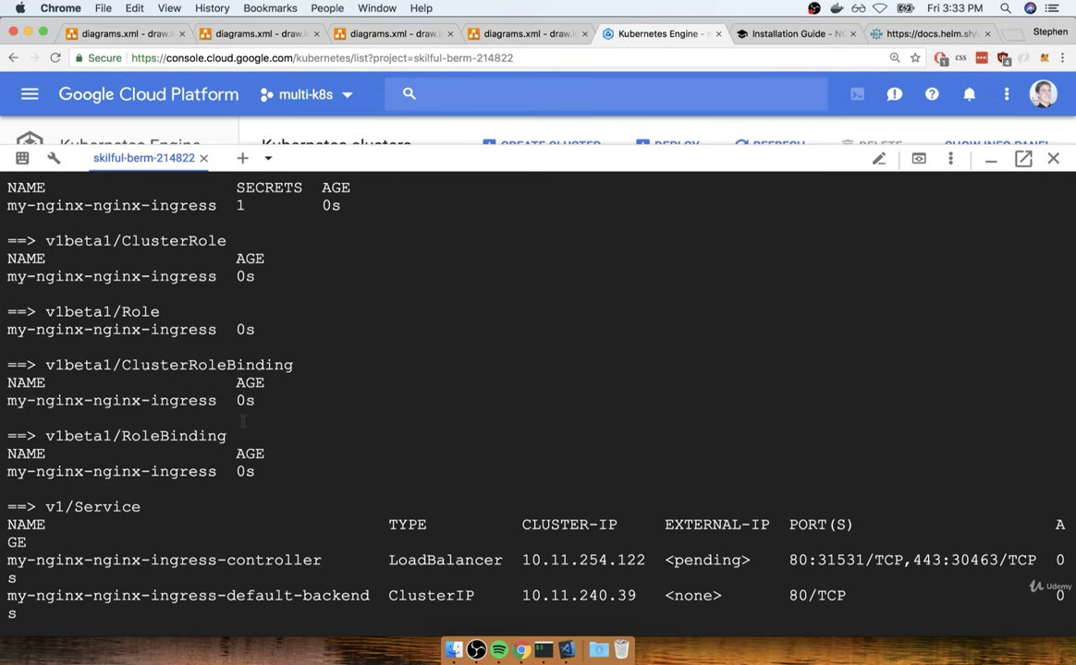
pyautogui.scroll(6, 416, 423)
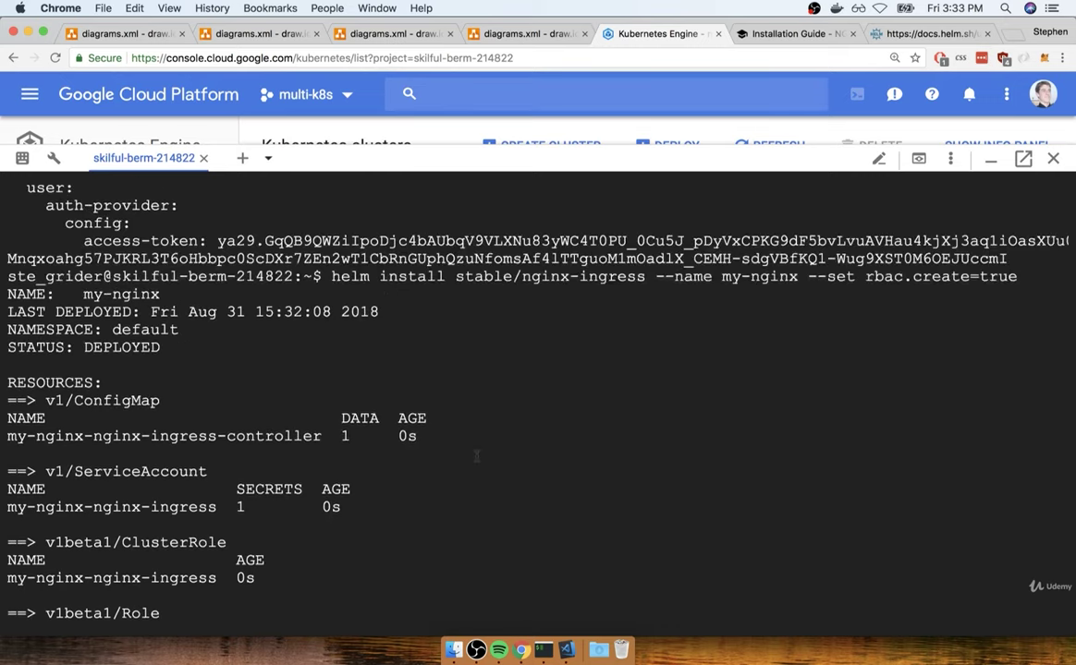
pyautogui.scroll(2, 476, 456)
pyautogui.scroll(-20, 554, 487)
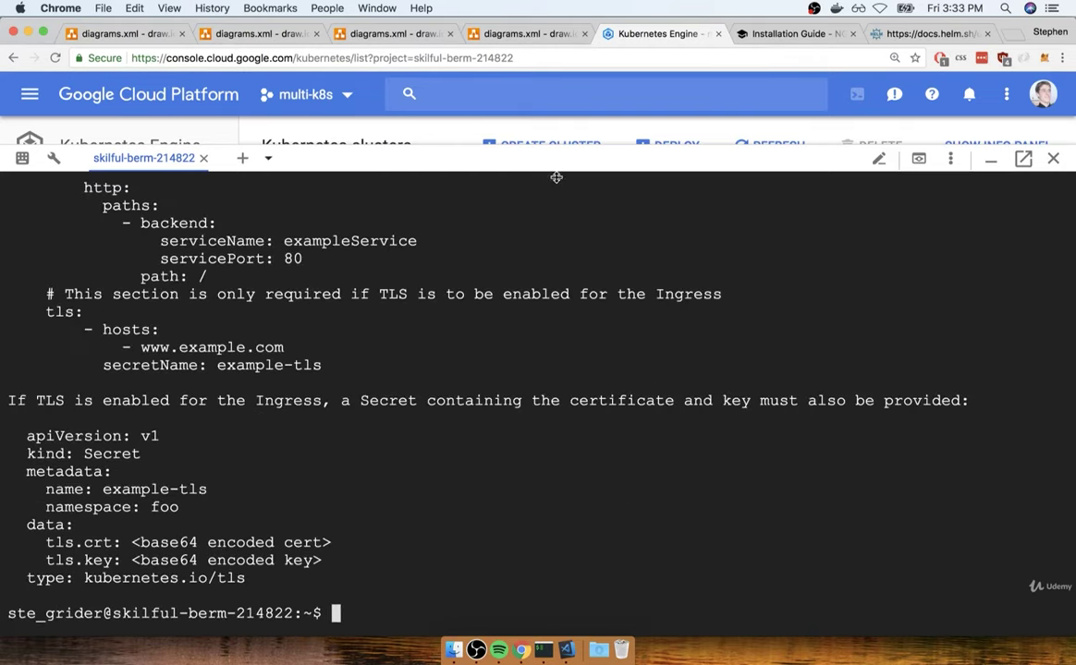
pyautogui.moveTo(505, 159); pyautogui.dragTo(523, 533)
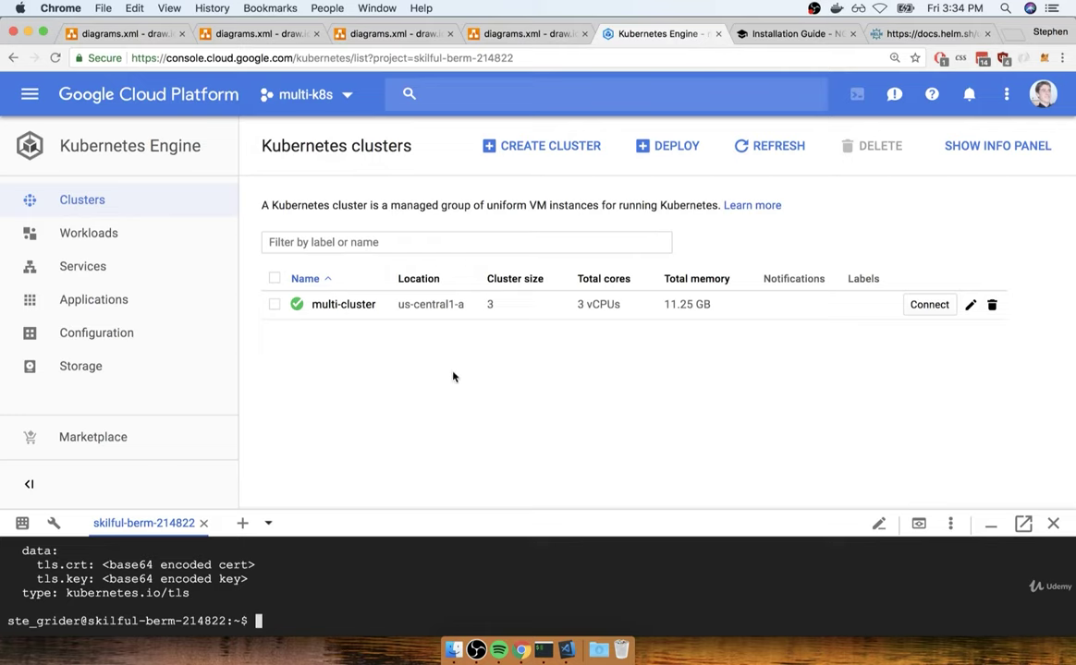
# - Reload the Kubernetes Engine console and view the Workloads list with both my-nginx deployments
pyautogui.click(55, 59)
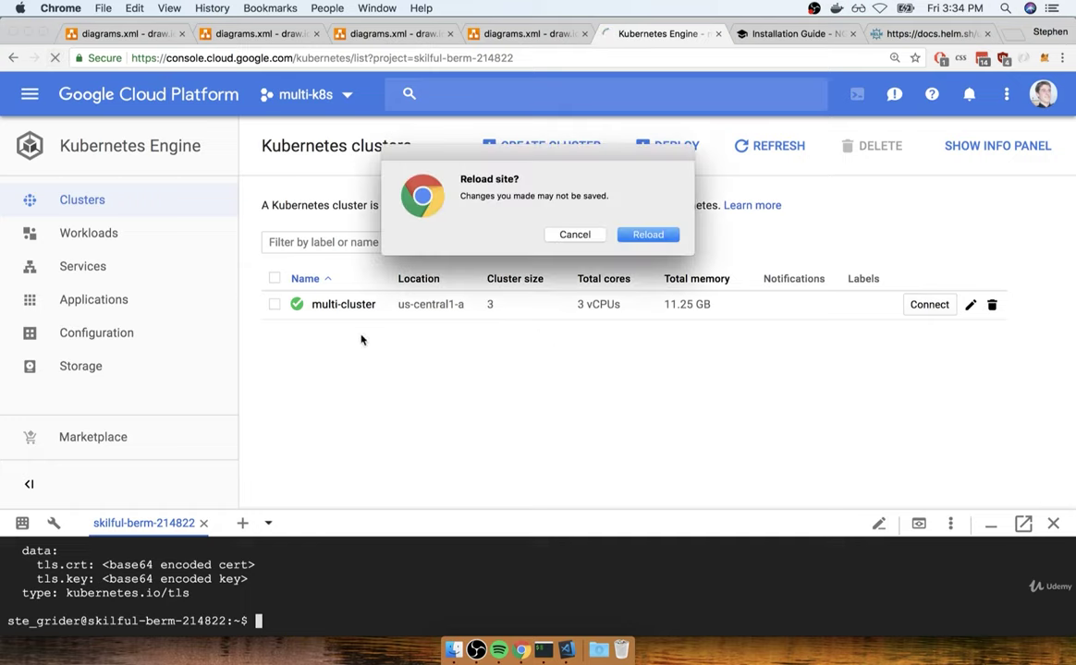
pyautogui.click(649, 236)
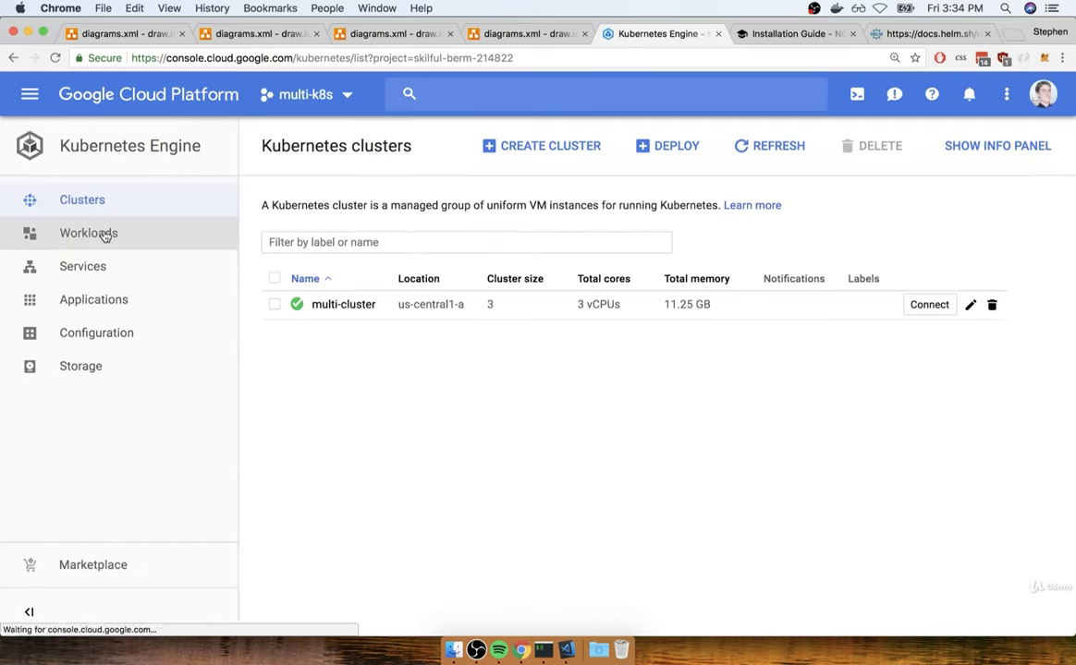
pyautogui.click(82, 235)
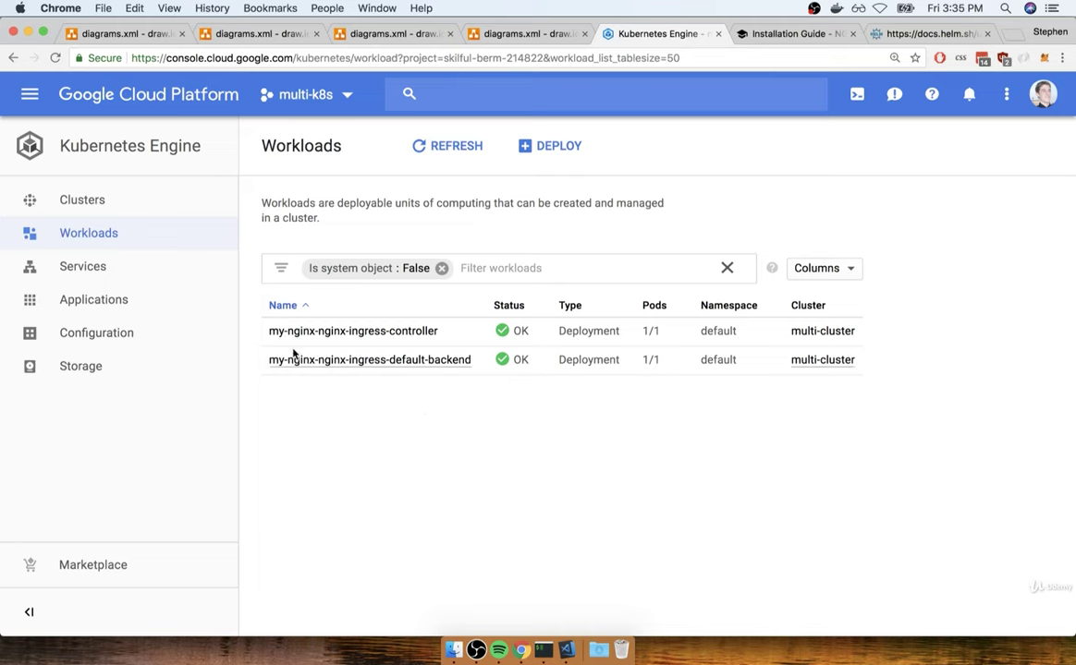
# - Open the my-nginx-nginx-ingress-controller endpoint 35.224.40.71:80 from the Services list
pyautogui.click(97, 270)
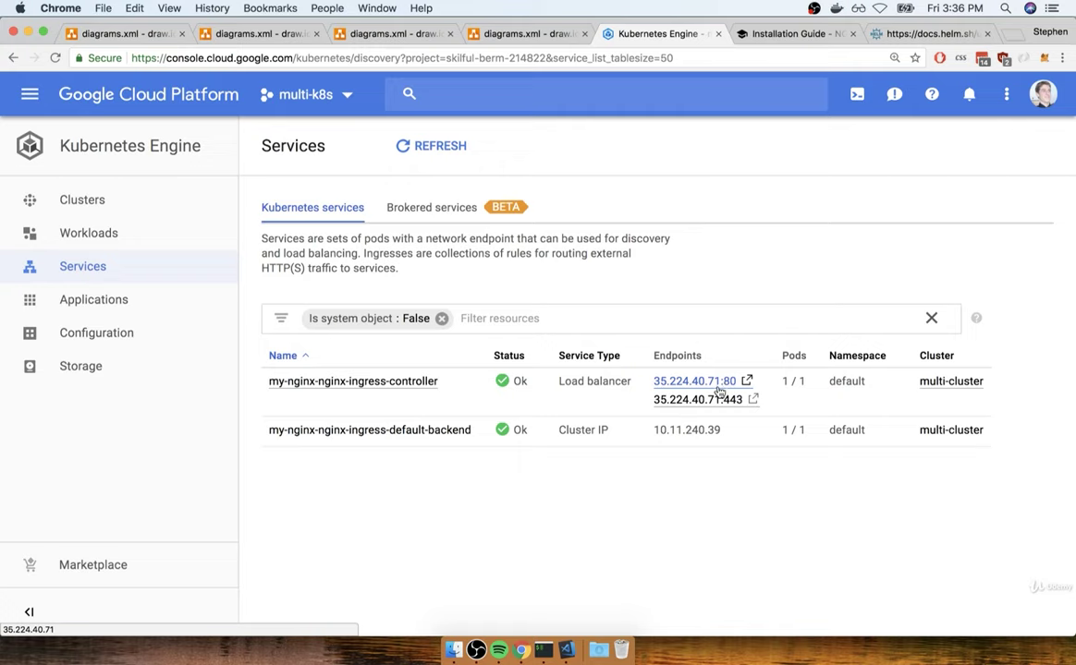
pyautogui.click(717, 384)
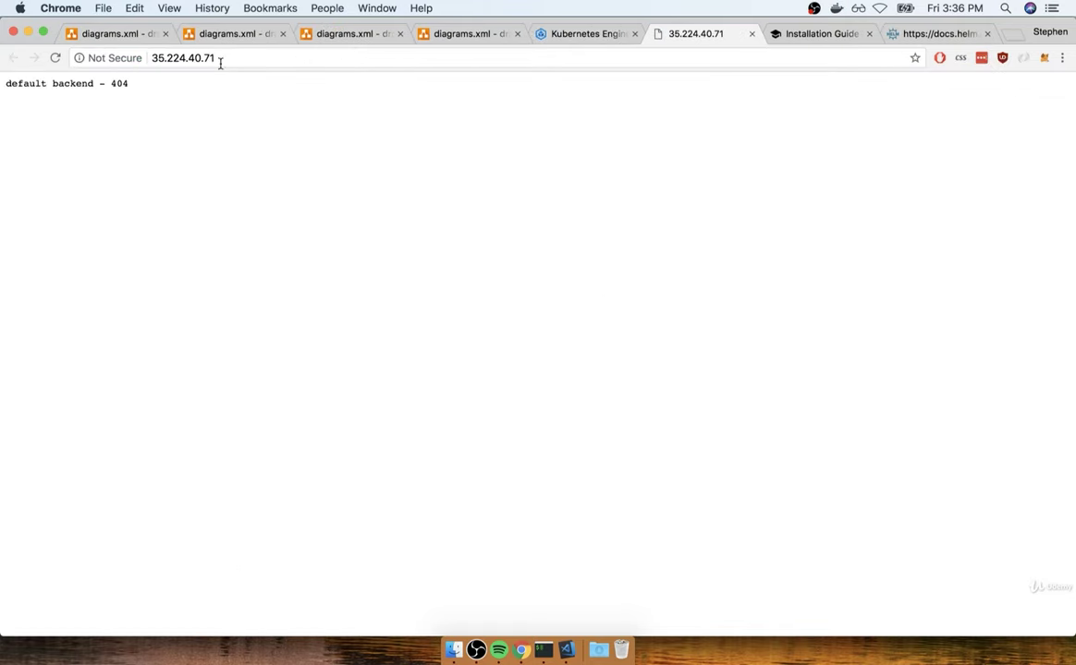
# - Zoom the 404 page to 200%, highlight 'default backend - 404', then return to the Kubernetes Services list
pyautogui.moveTo(125, 84); pyautogui.dragTo(24, 84)
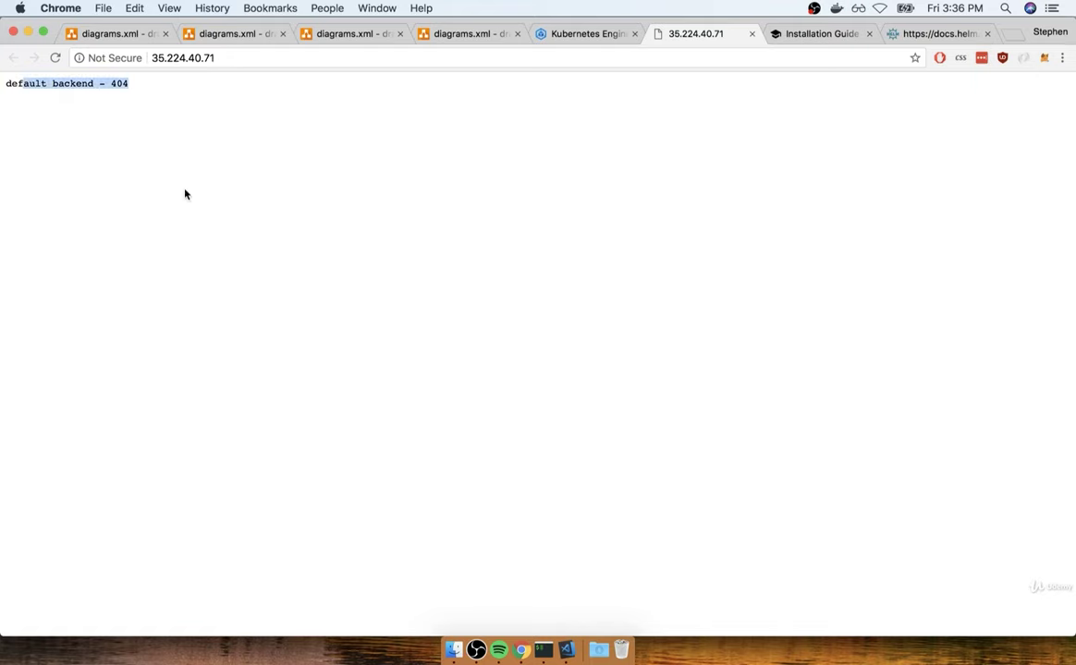
pyautogui.click(184, 191)
pyautogui.press('super+equal')
pyautogui.press('super+equal')
pyautogui.press('super+equal')
pyautogui.press('super+equal')
pyautogui.press('super+equal')
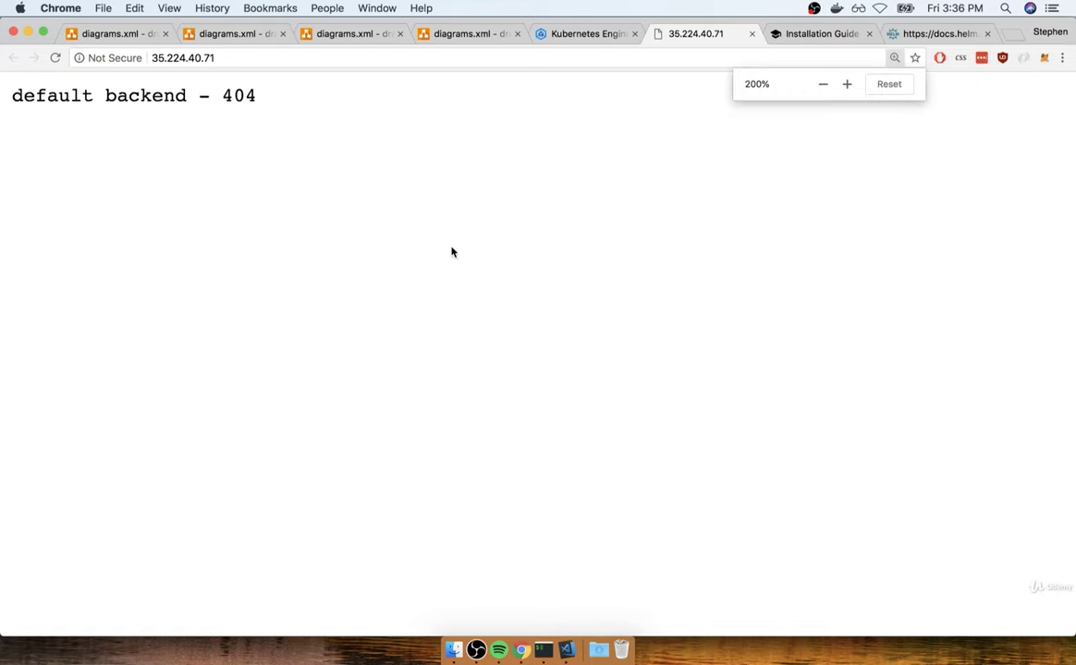
pyautogui.moveTo(35, 95); pyautogui.dragTo(22, 92)
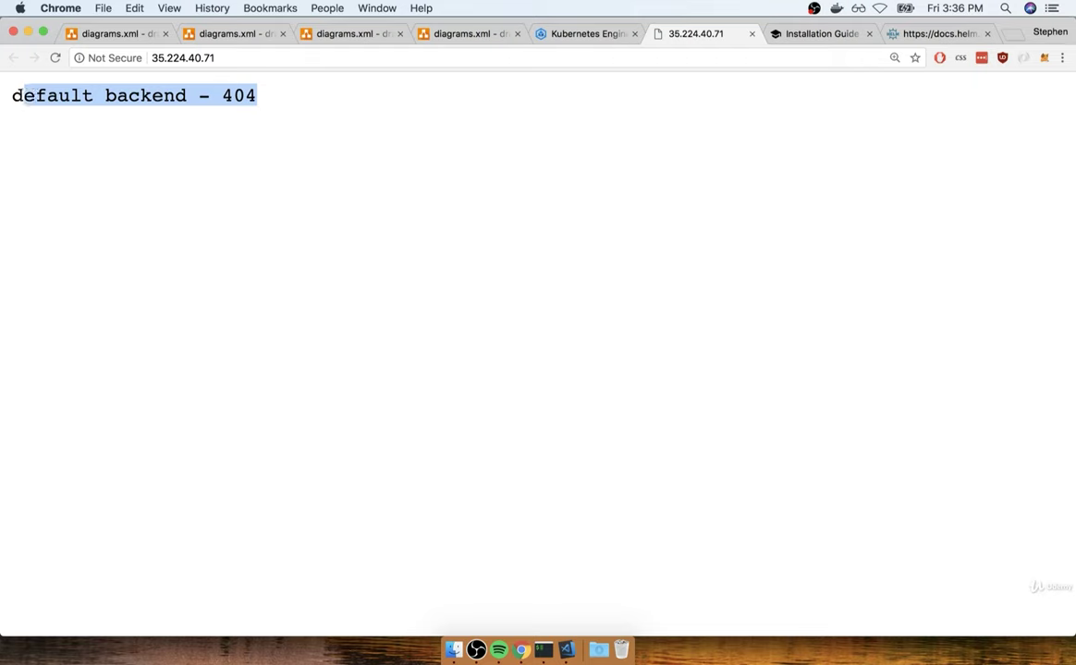
pyautogui.click(22, 93)
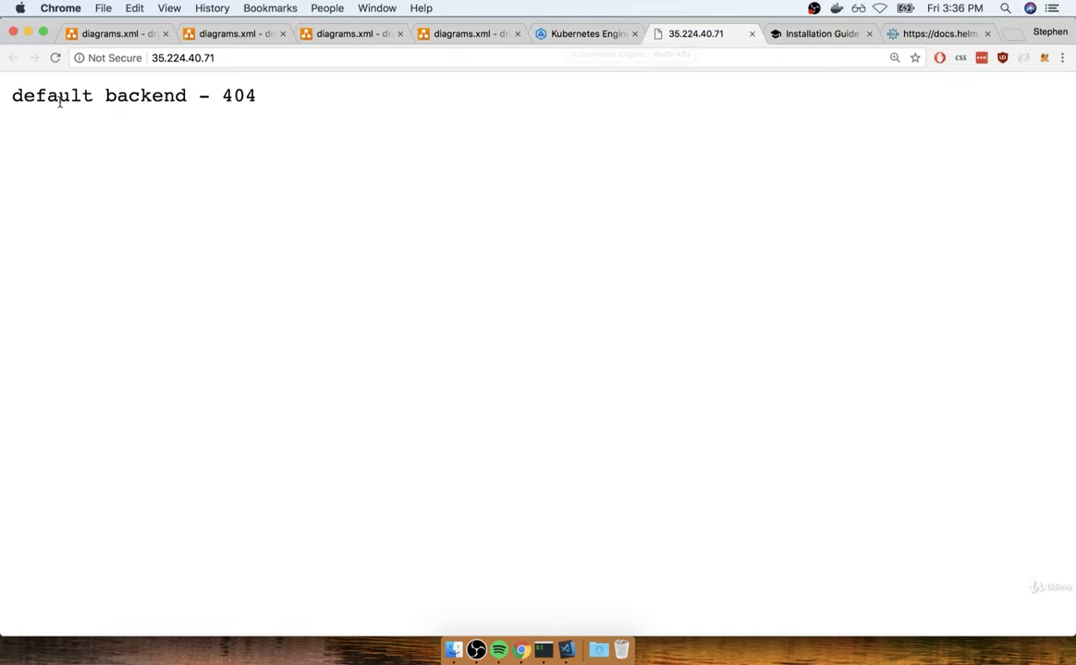
pyautogui.moveTo(58, 97); pyautogui.dragTo(295, 105)
pyautogui.click(354, 137)
pyautogui.click(592, 37)
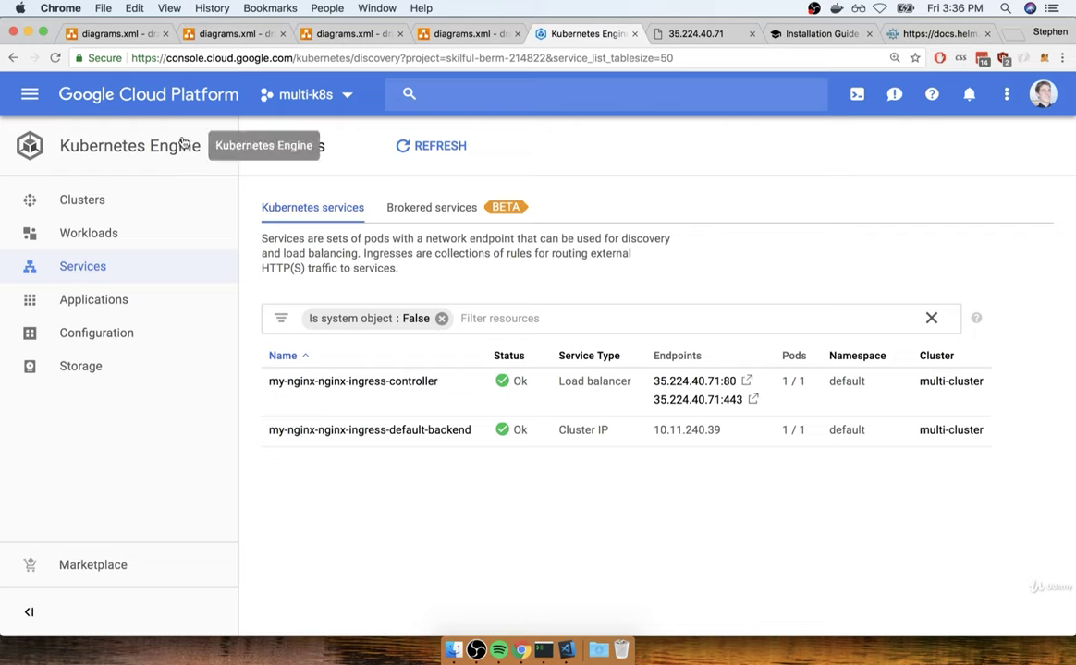
# - Go to Network services > Load balancing, which lists one TCP load balancer with a 3-instance target pool
pyautogui.click(37, 96)
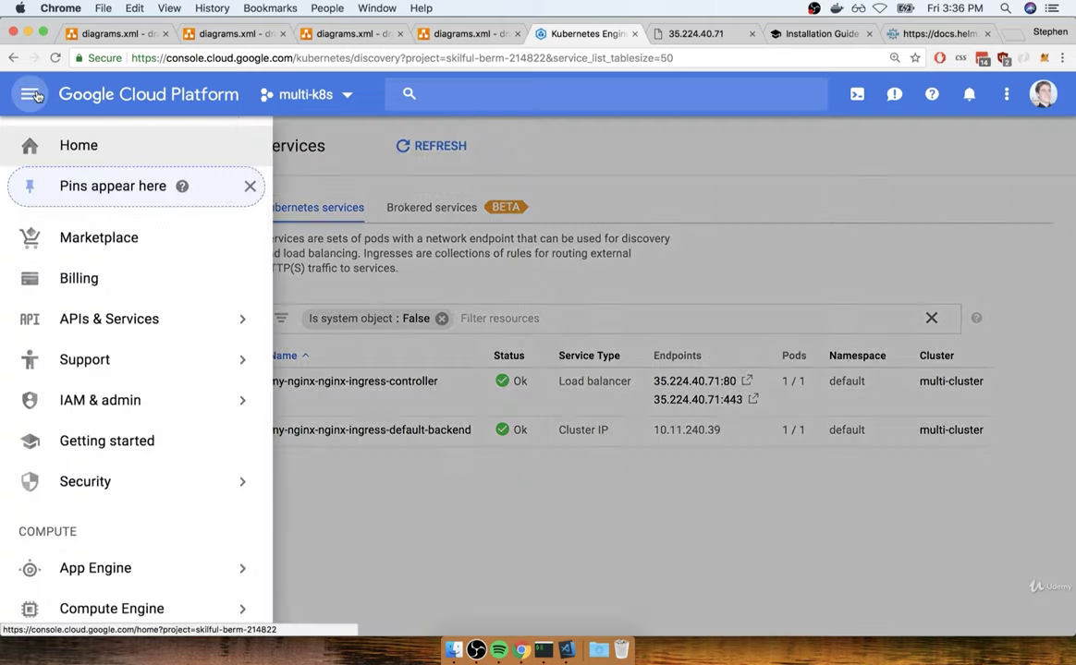
pyautogui.scroll(-5, 82, 341)
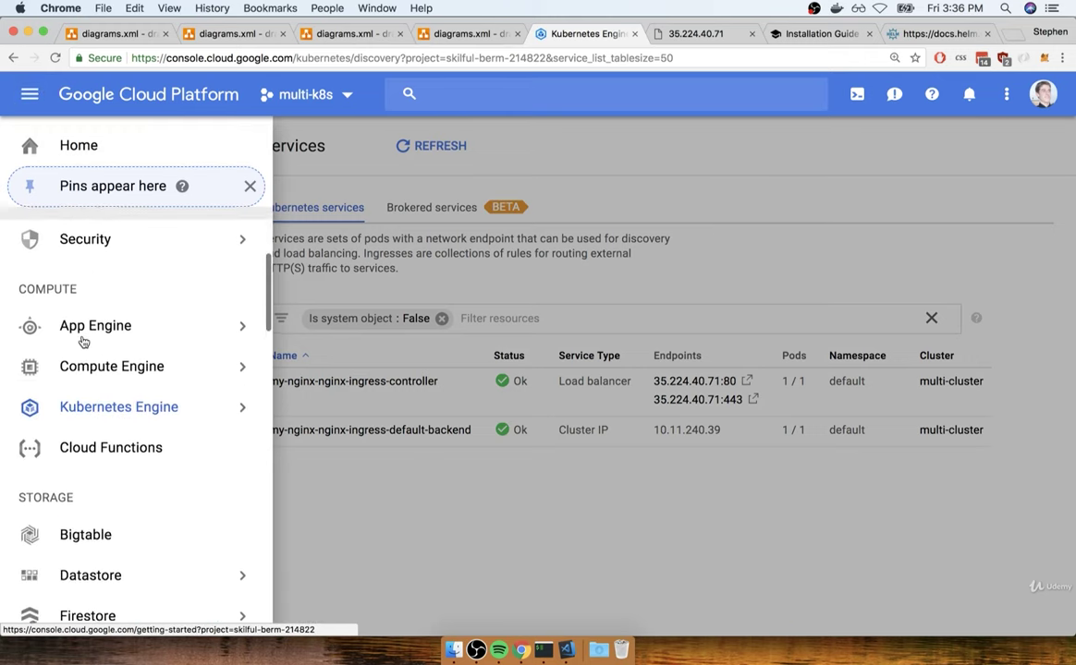
pyautogui.scroll(-10, 81, 341)
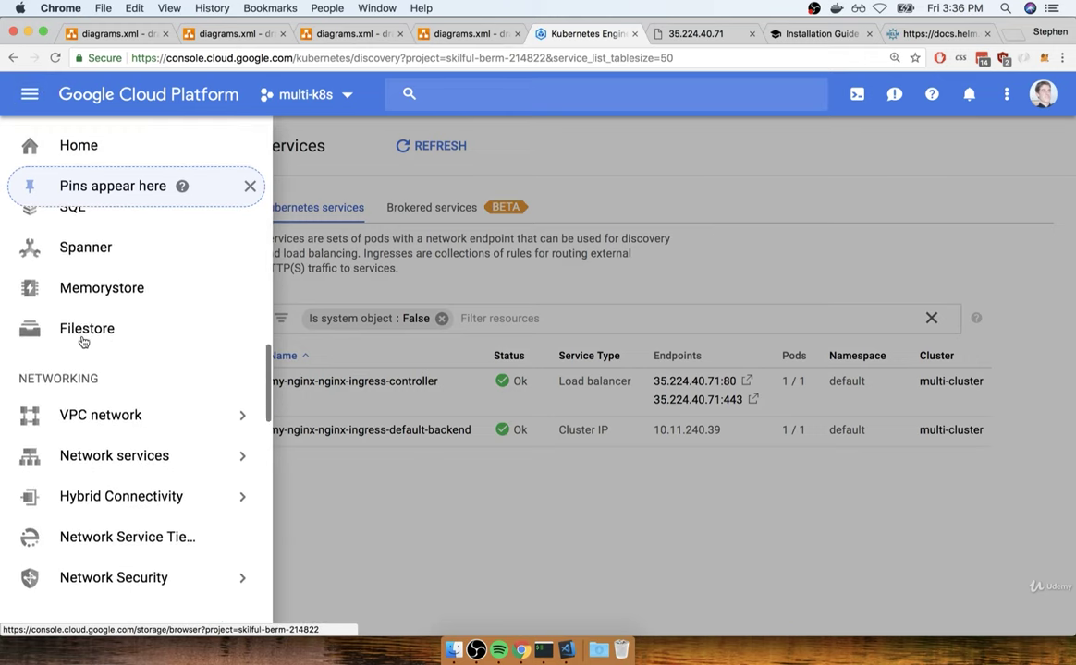
pyautogui.scroll(-7, 81, 341)
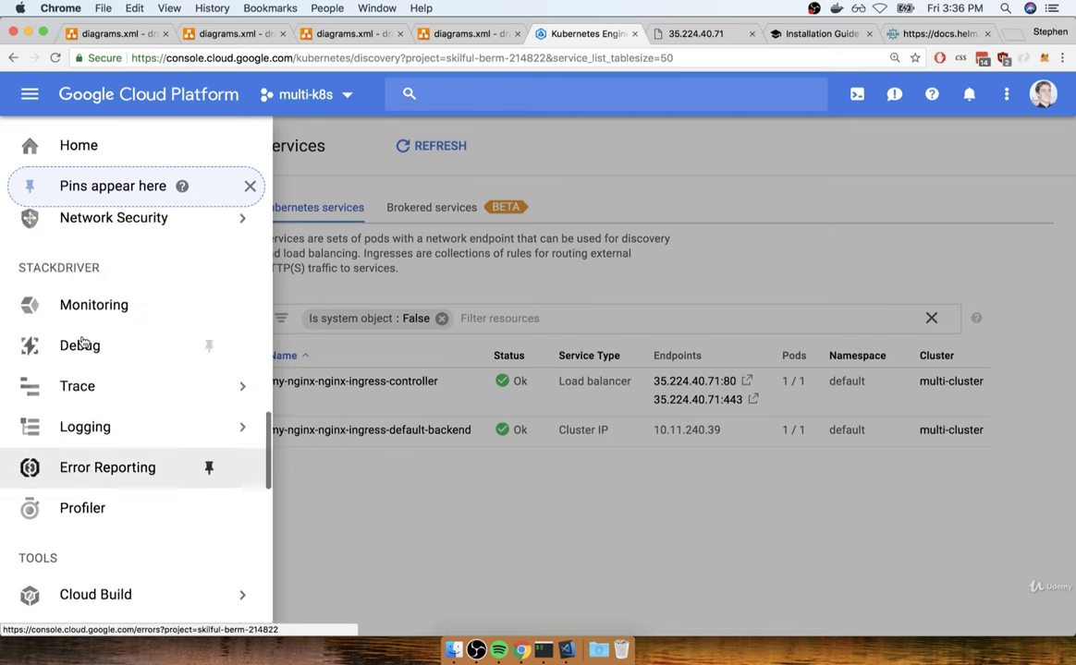
pyautogui.scroll(5, 81, 343)
pyautogui.moveTo(84, 340)
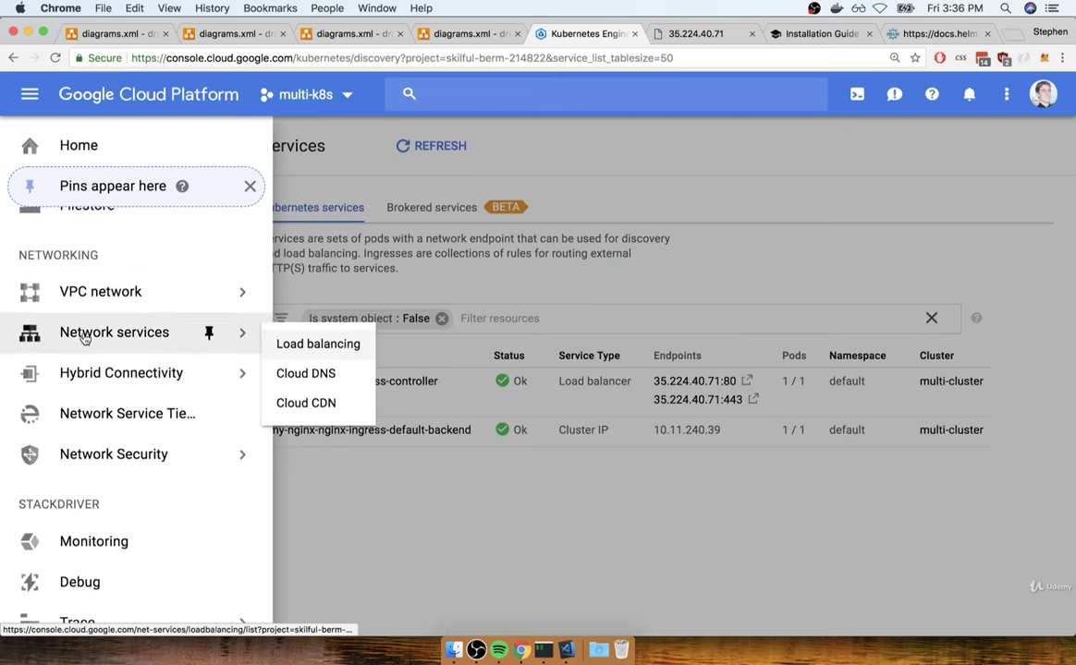
pyautogui.scroll(1, 83, 339)
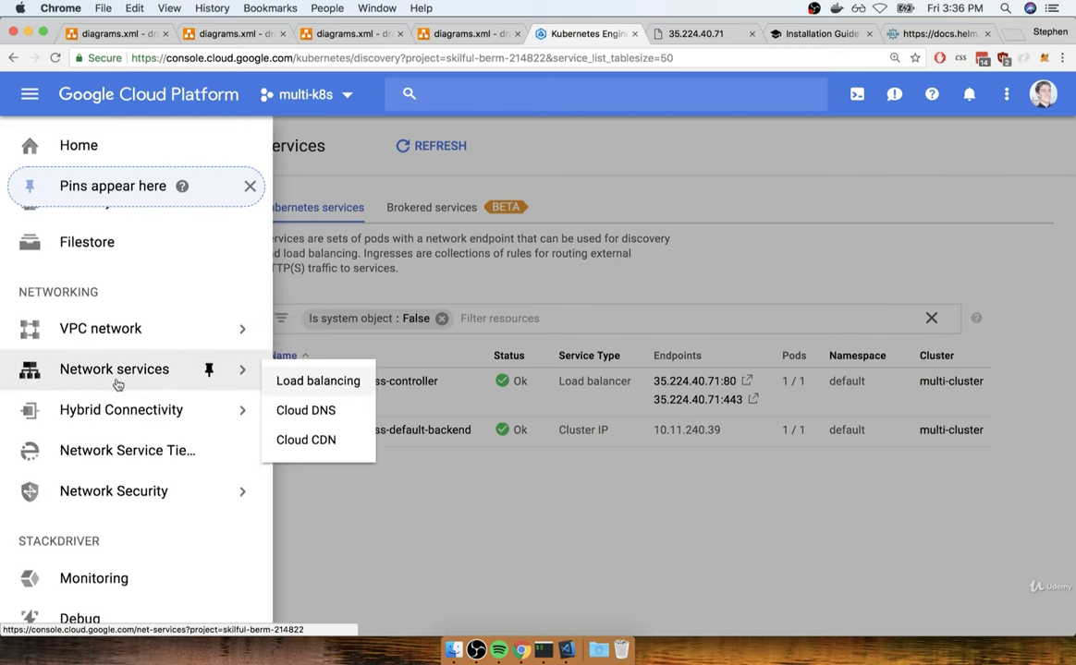
pyautogui.click(159, 370)
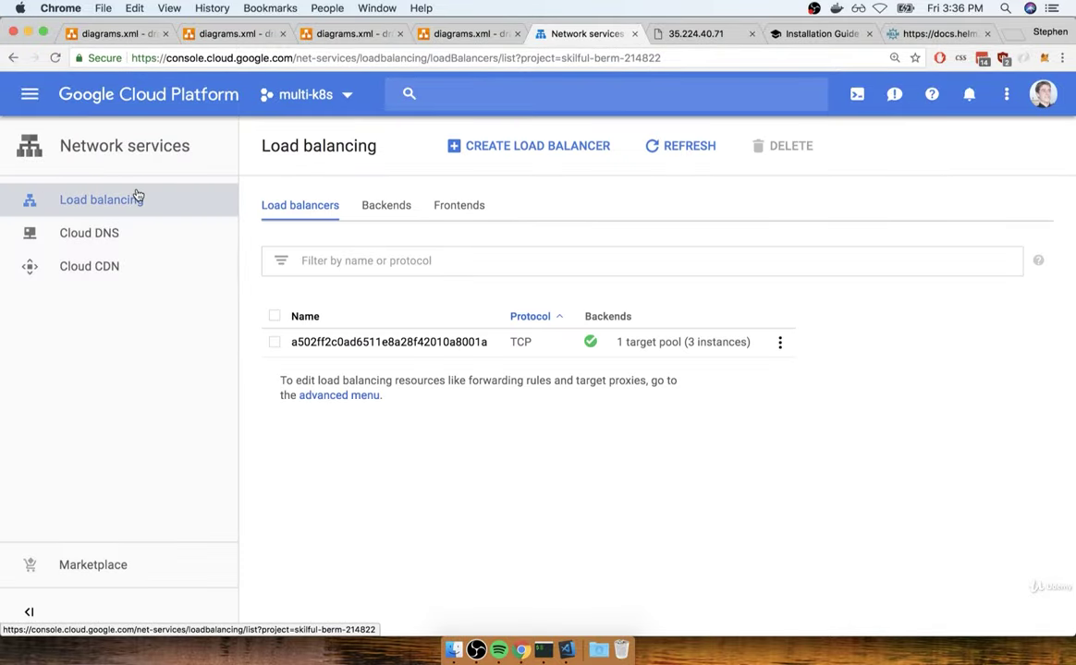
# - Match the load balancer's frontend IP 35.224.40.71 to the 404 page, then bring up the Ingress-Nginx diagram
pyautogui.click(421, 343)
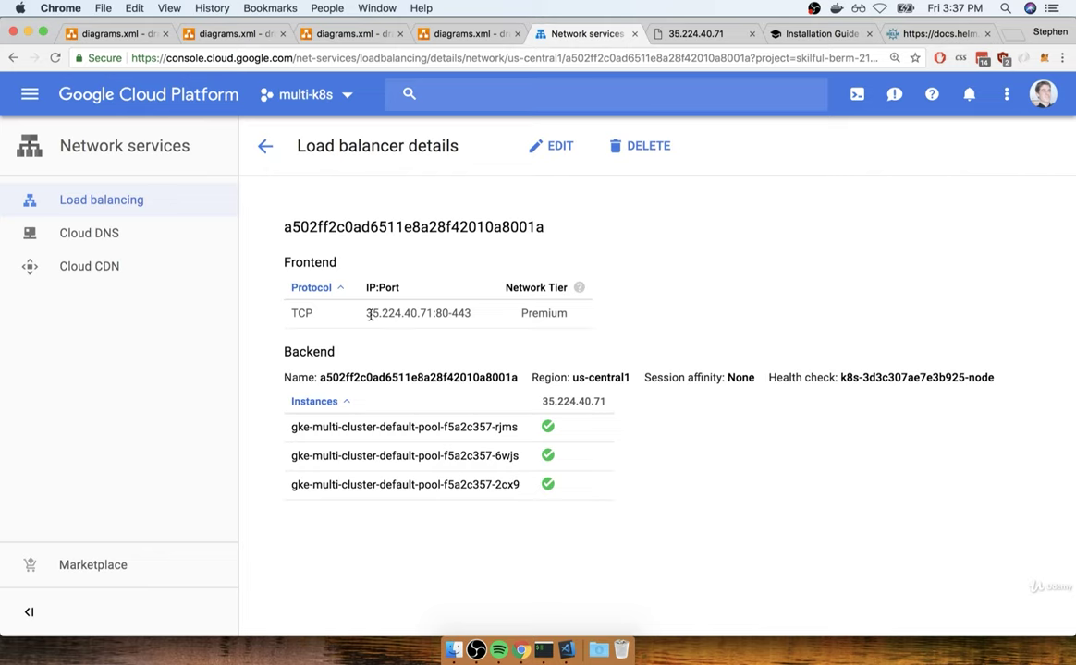
pyautogui.moveTo(367, 315); pyautogui.dragTo(430, 317)
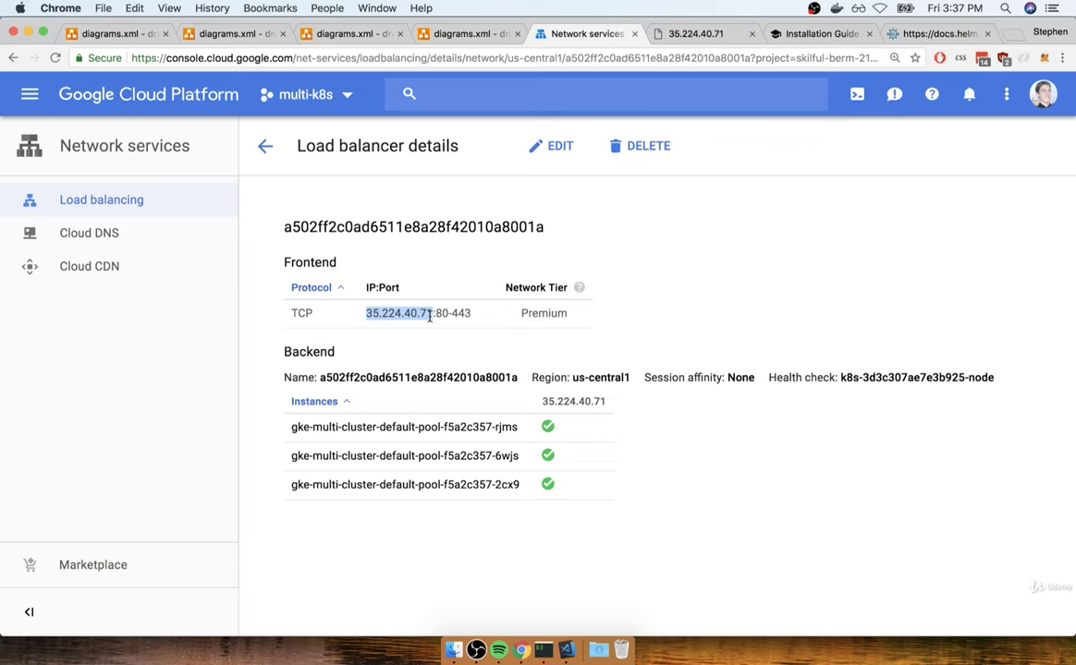
pyautogui.click(725, 35)
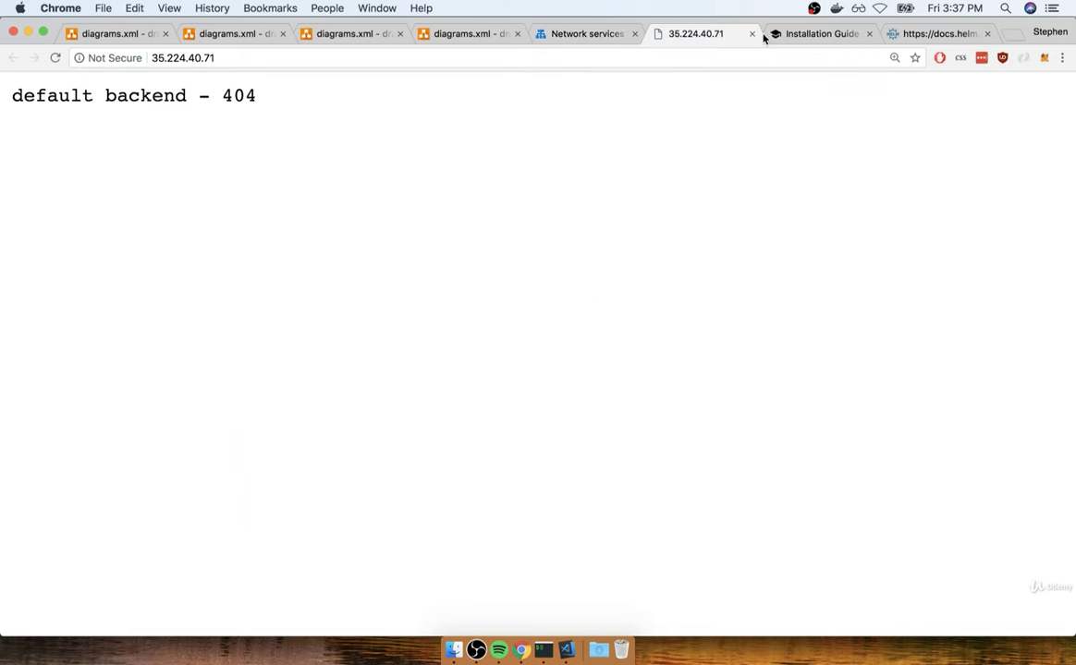
pyautogui.click(588, 34)
pyautogui.click(722, 216)
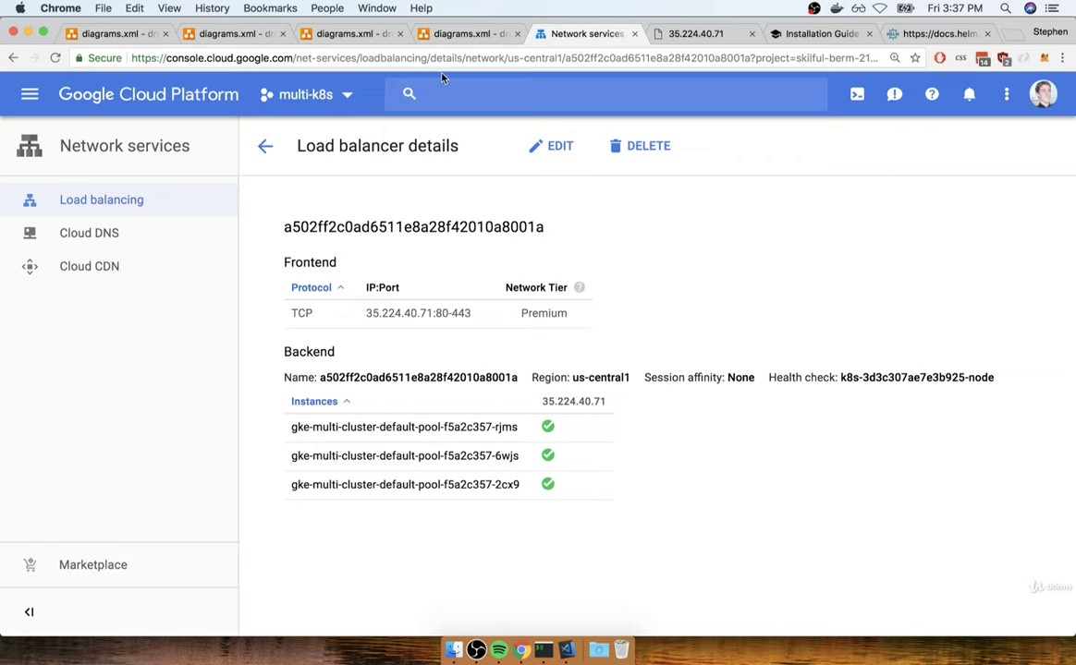
pyautogui.click(375, 27)
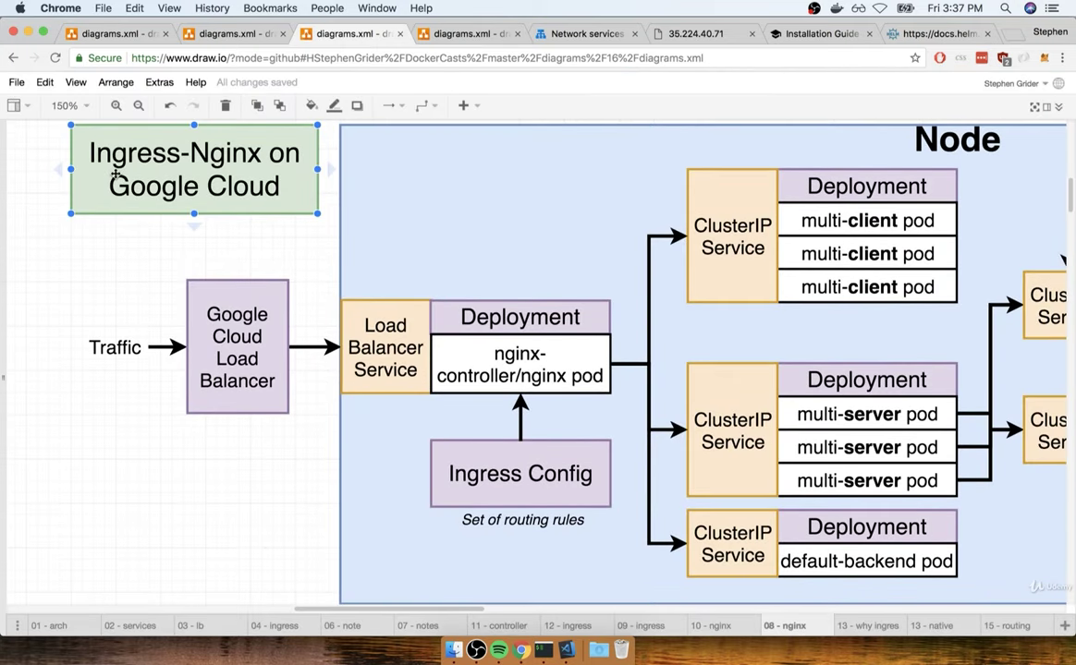
pyautogui.click(268, 183)
pyautogui.click(91, 232)
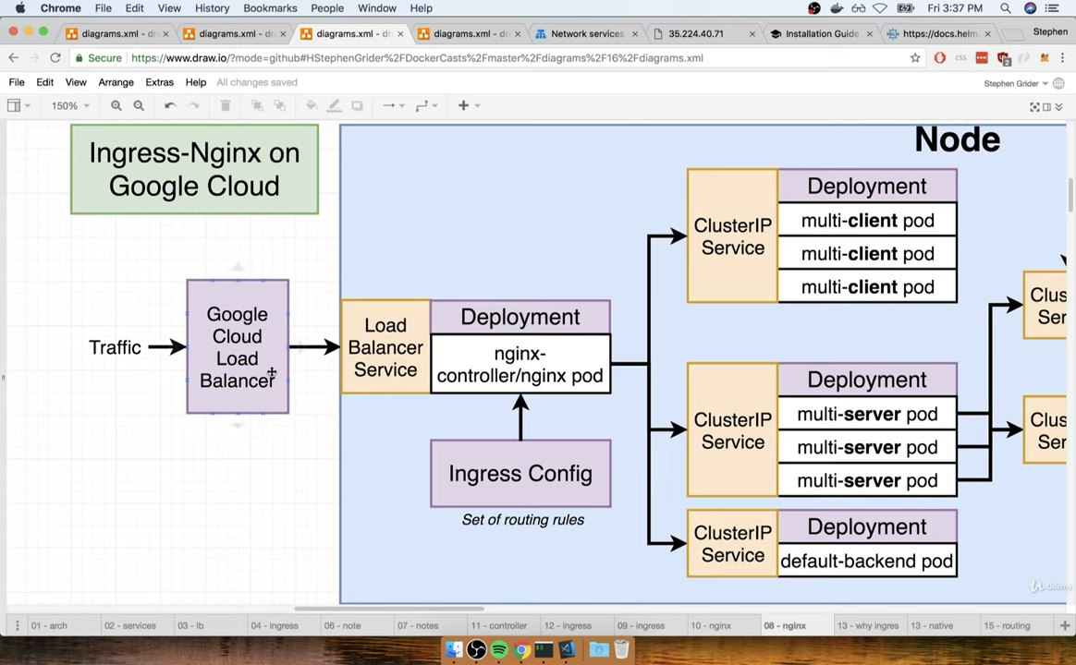
pyautogui.click(236, 312)
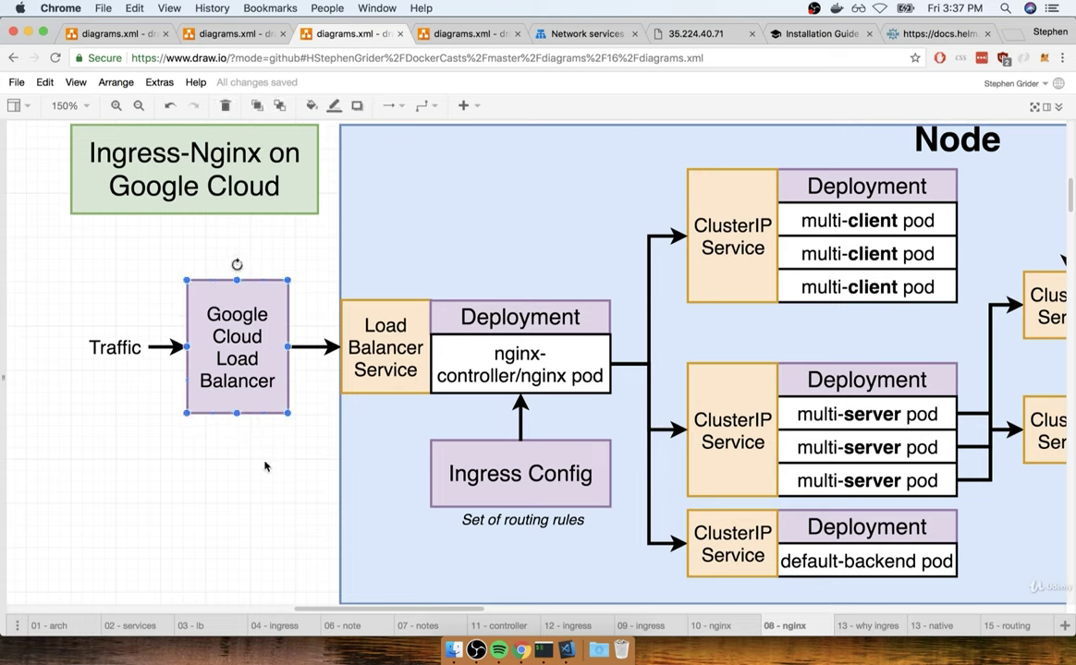
pyautogui.click(592, 37)
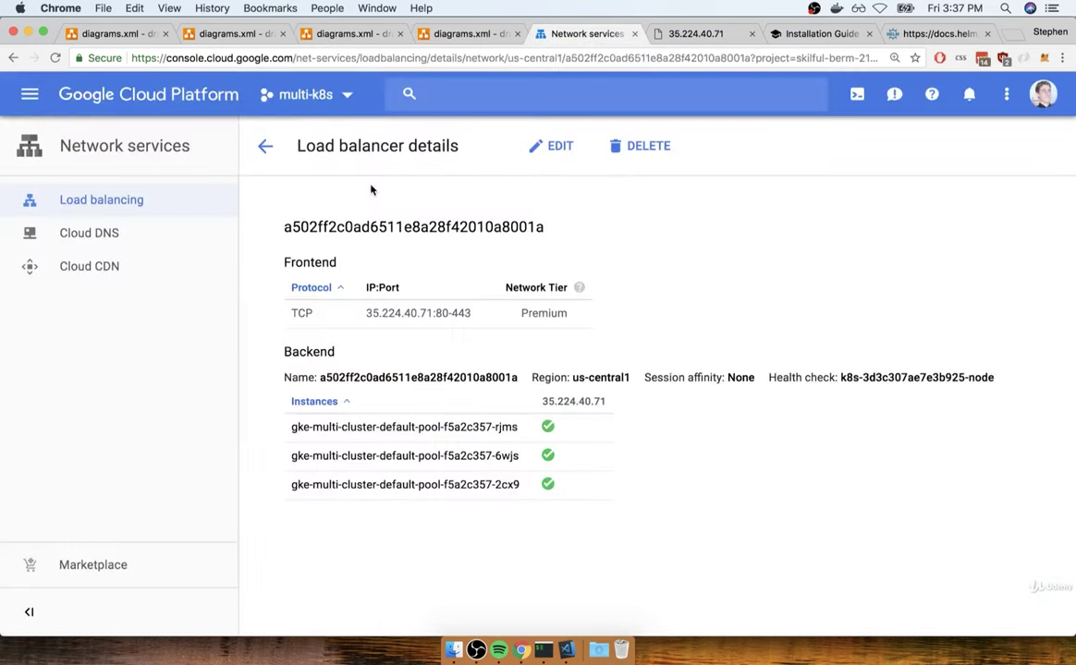
pyautogui.click(265, 146)
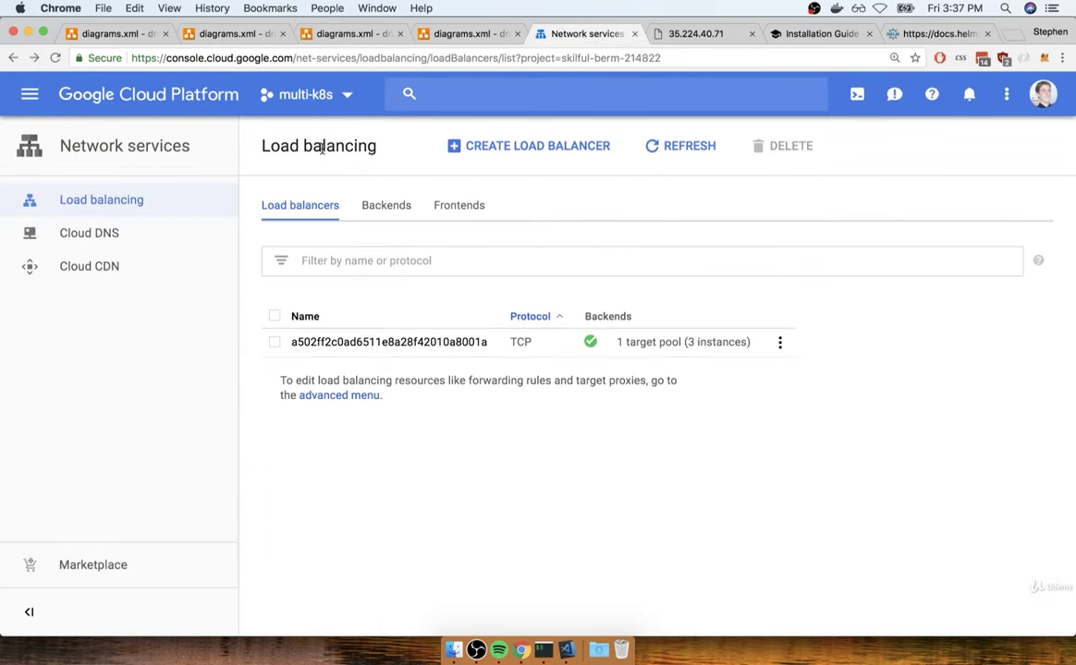
pyautogui.click(356, 33)
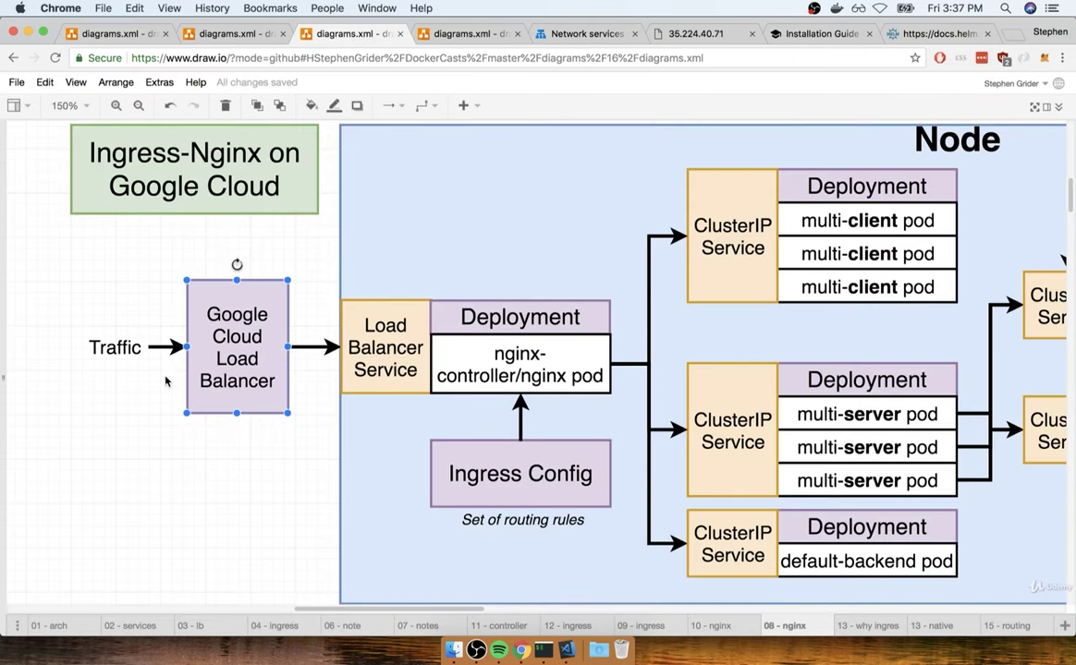
pyautogui.click(509, 215)
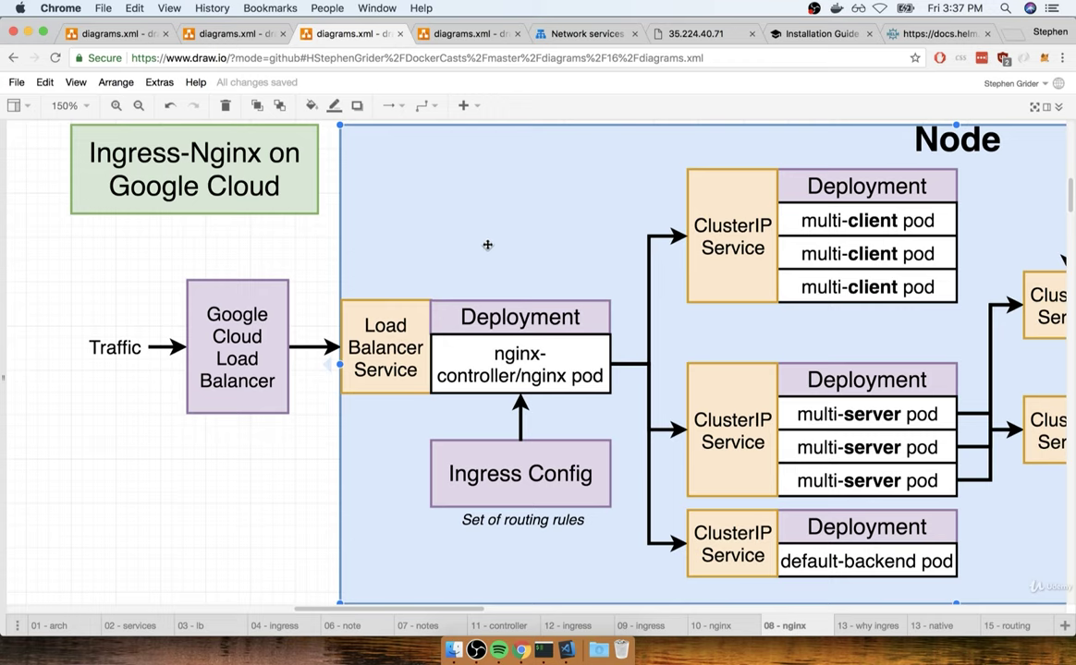
pyautogui.click(397, 326)
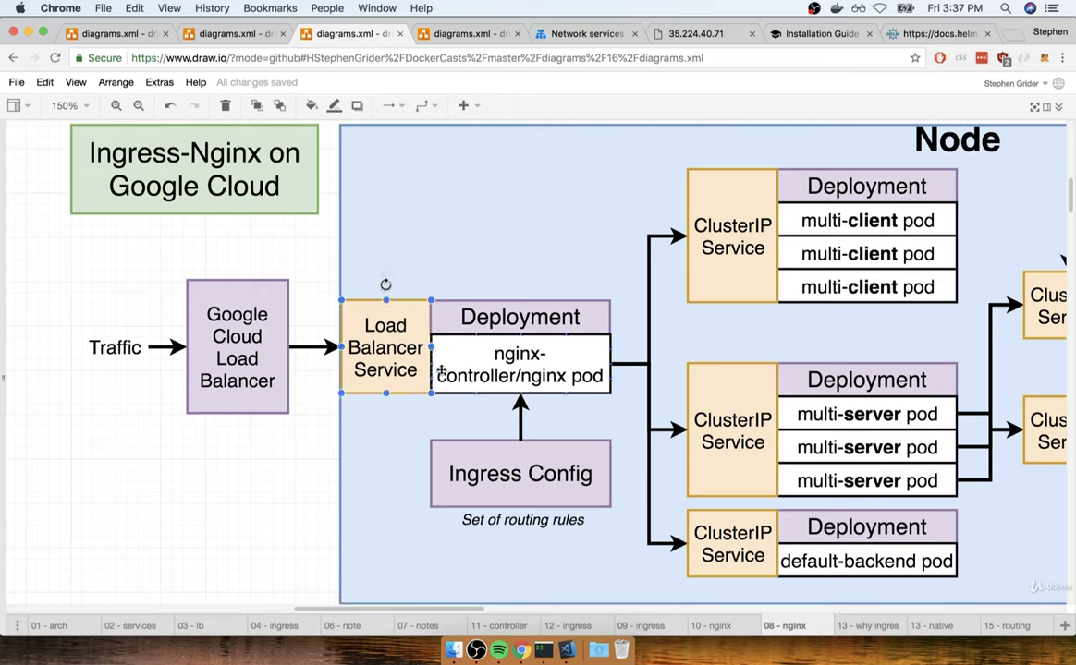
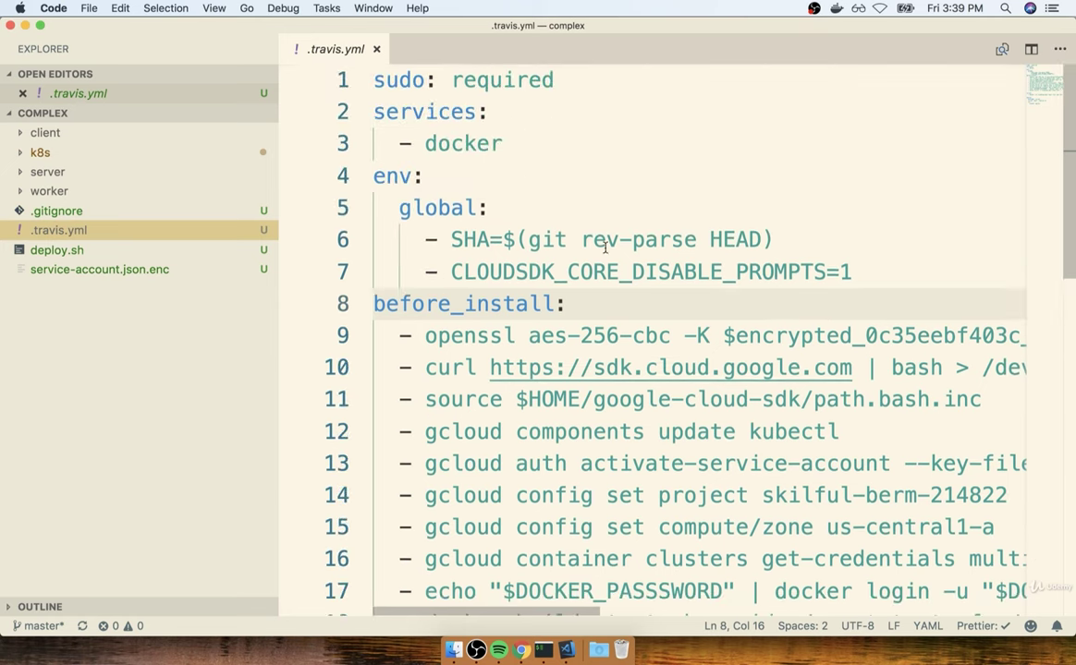
# - Inspect the SHA environment variable line in .travis.yml
pyautogui.click(620, 240)
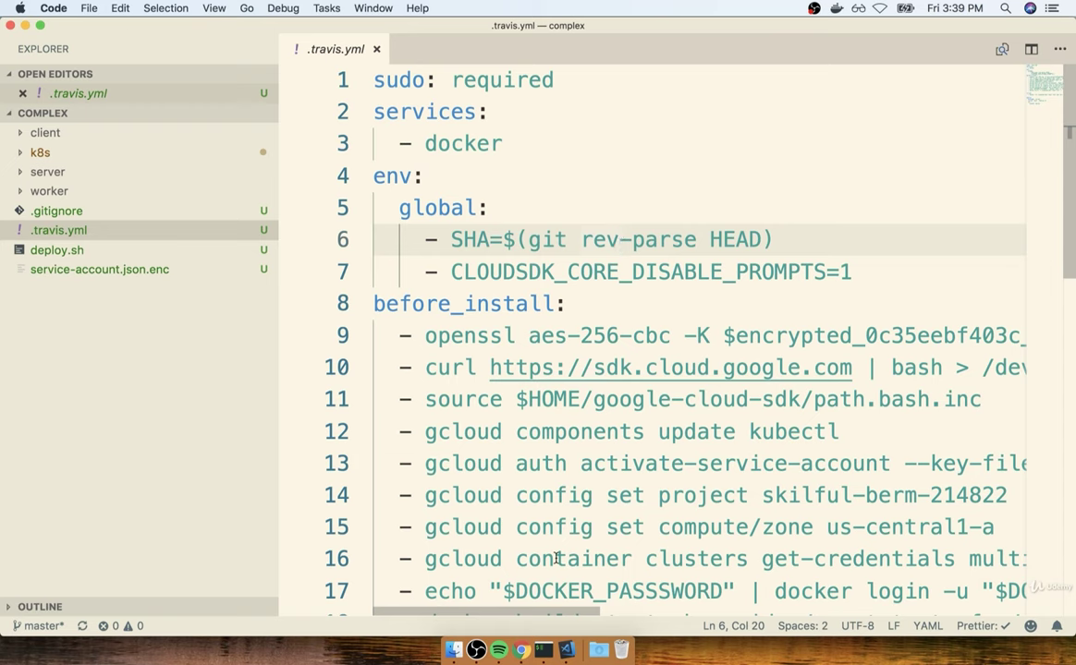
# - Preview deploy.sh's docker build and push commands, then close the file
pyautogui.click(72, 250)
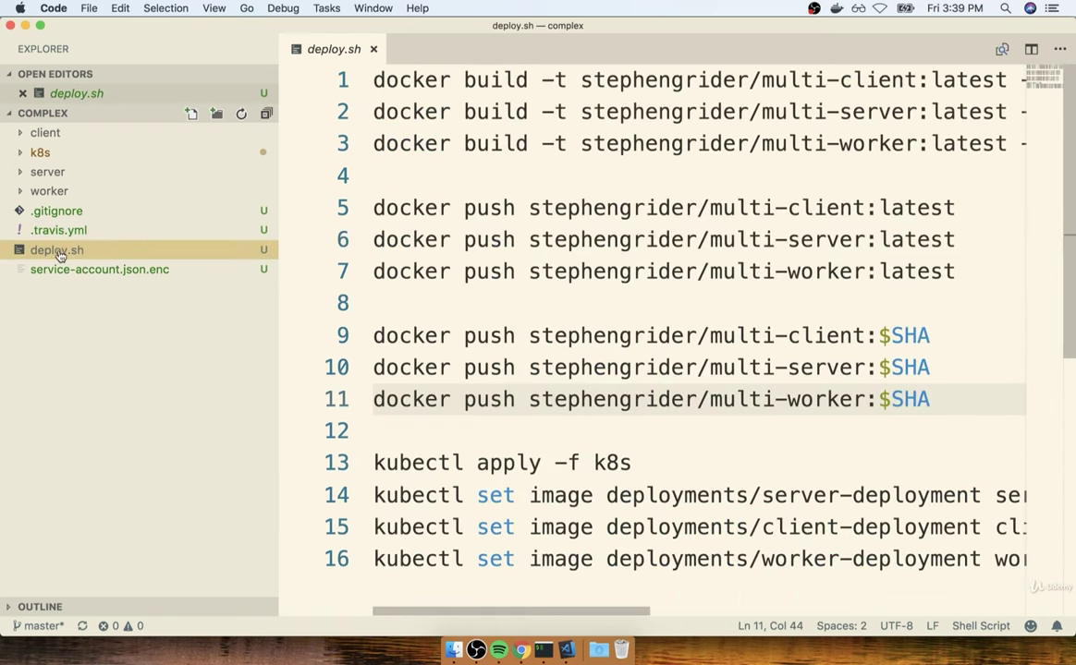
pyautogui.click(490, 208)
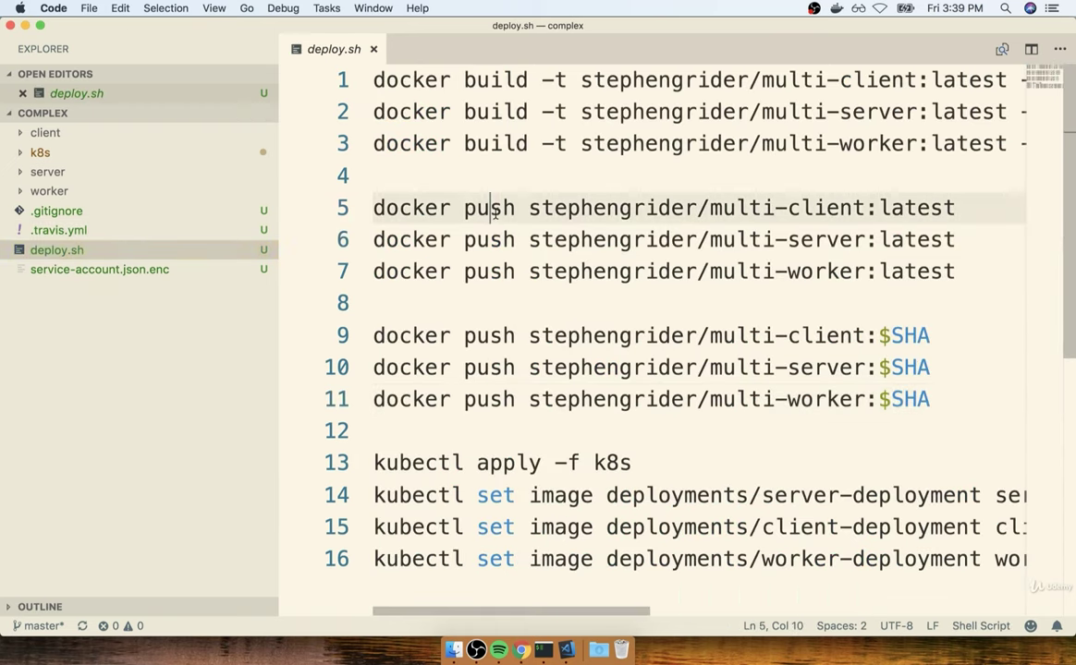
pyautogui.click(374, 49)
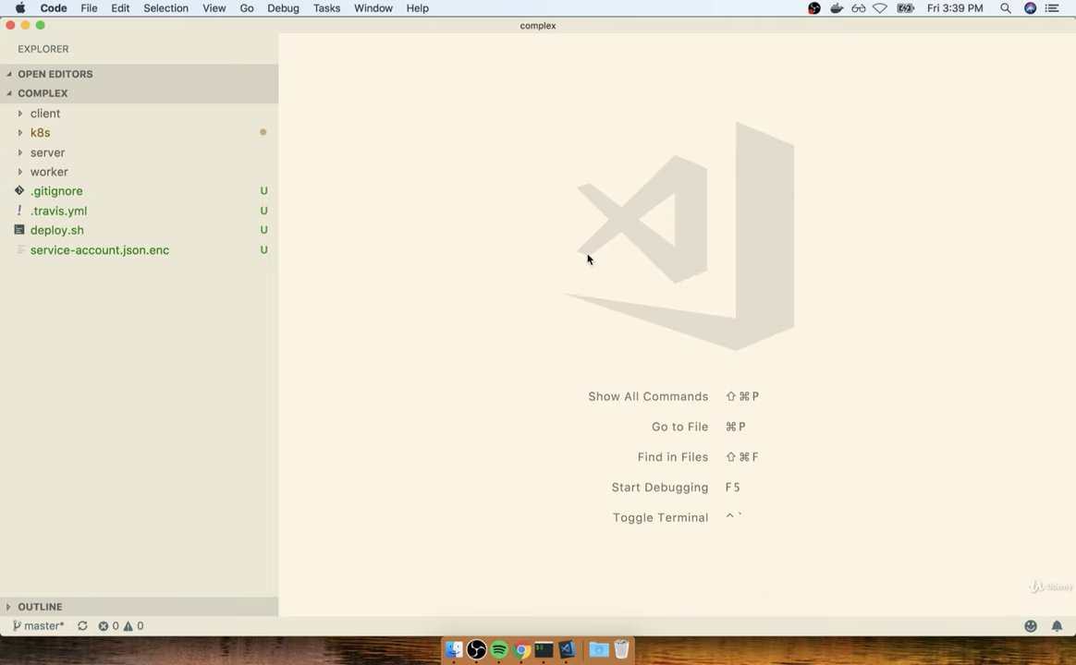
# - Run git status in the terminal, showing modified .travis.yml and untracked deploy.sh
pyautogui.click(543, 650)
pyautogui.doubleClick(97, 53)
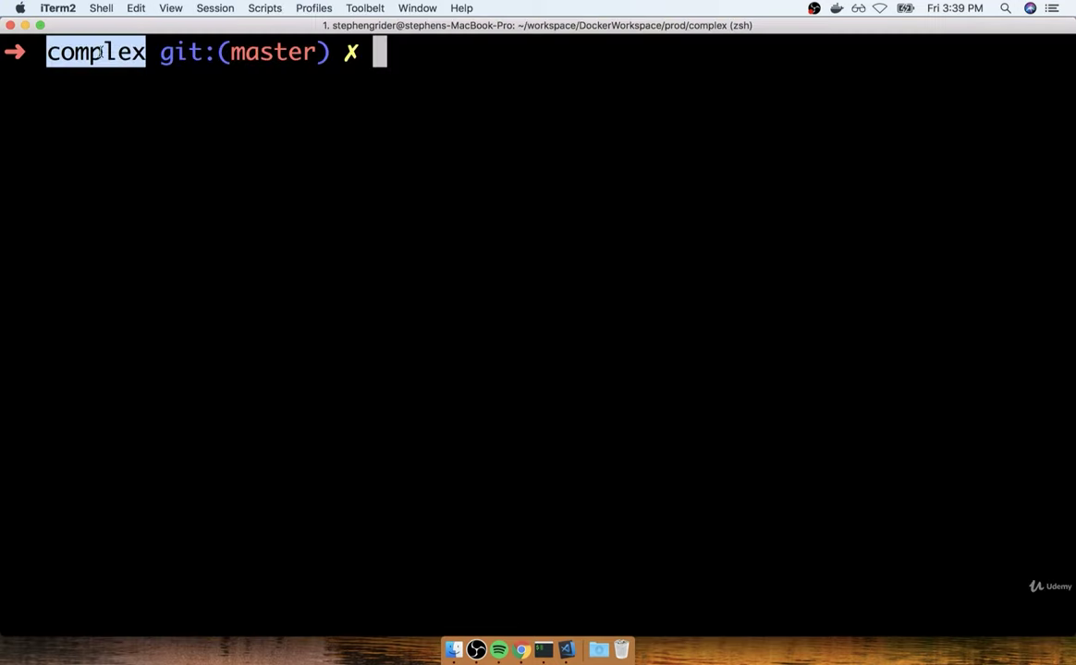
pyautogui.click(294, 175)
pyautogui.write('git status')
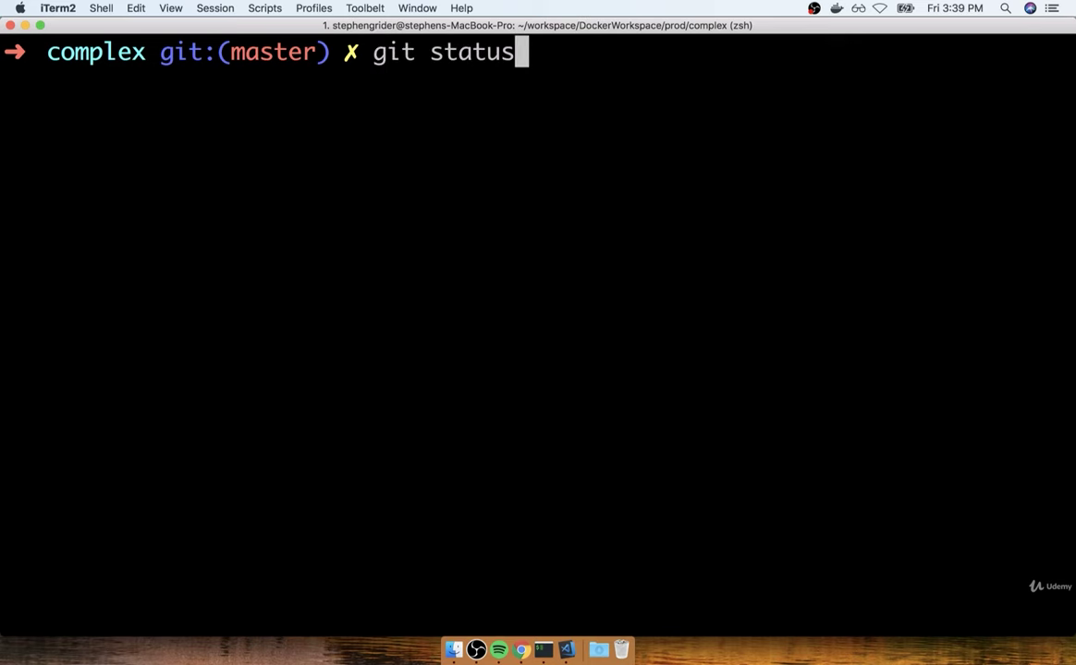
pyautogui.press('Return')
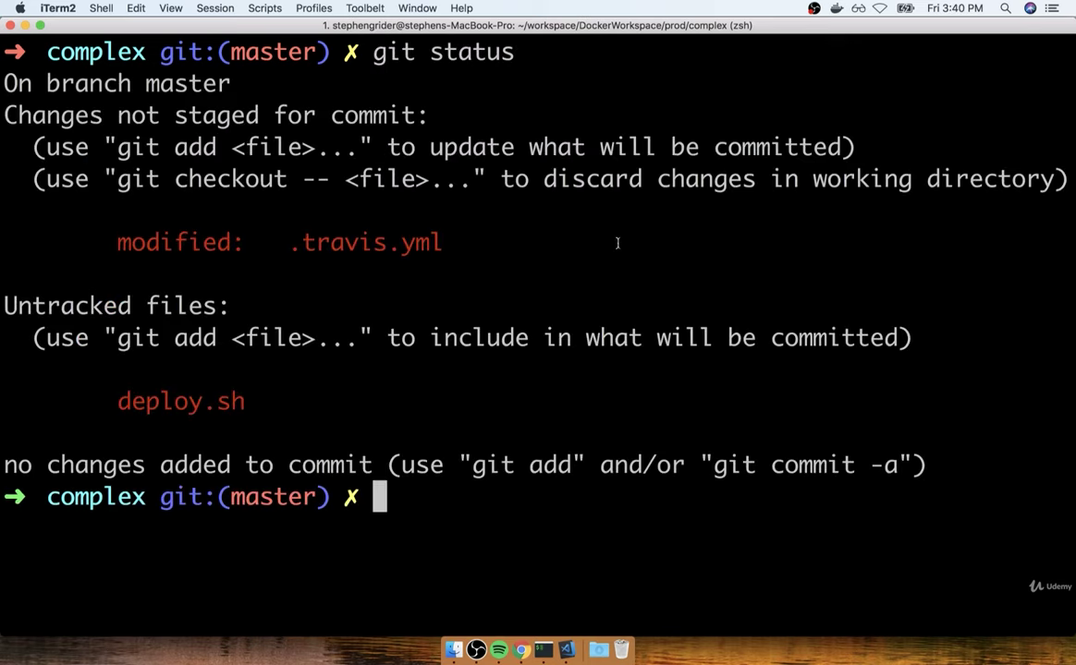
pyautogui.moveTo(132, 223); pyautogui.dragTo(401, 260)
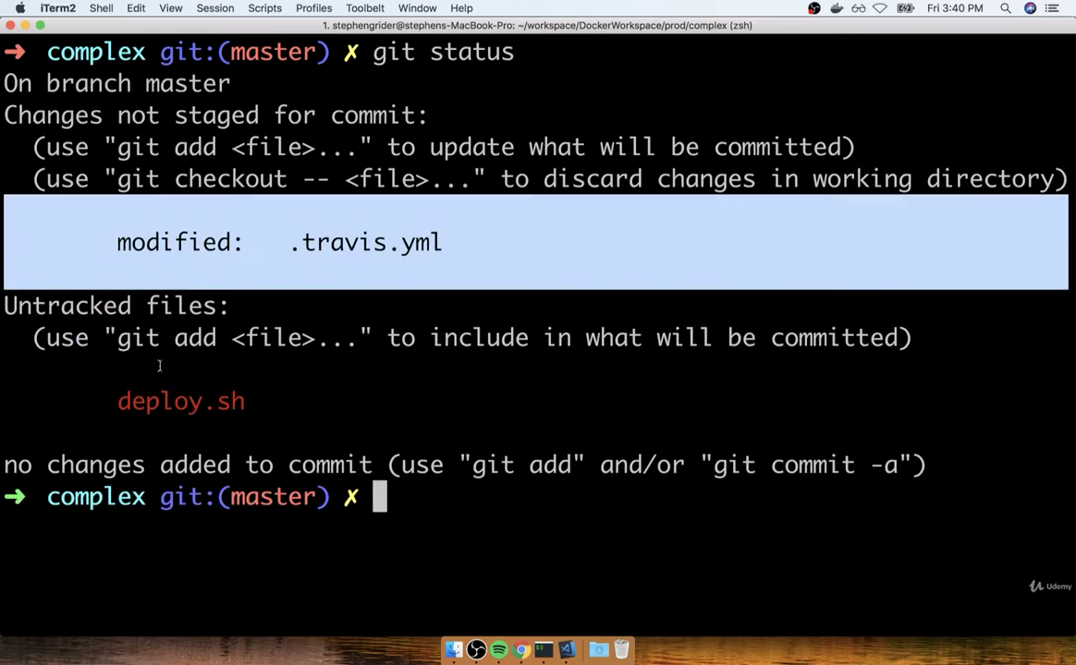
pyautogui.moveTo(159, 366); pyautogui.dragTo(189, 401)
# - Stage everything, commit as 'added deployment scripts' and push to origin master
pyautogui.write('git add .')
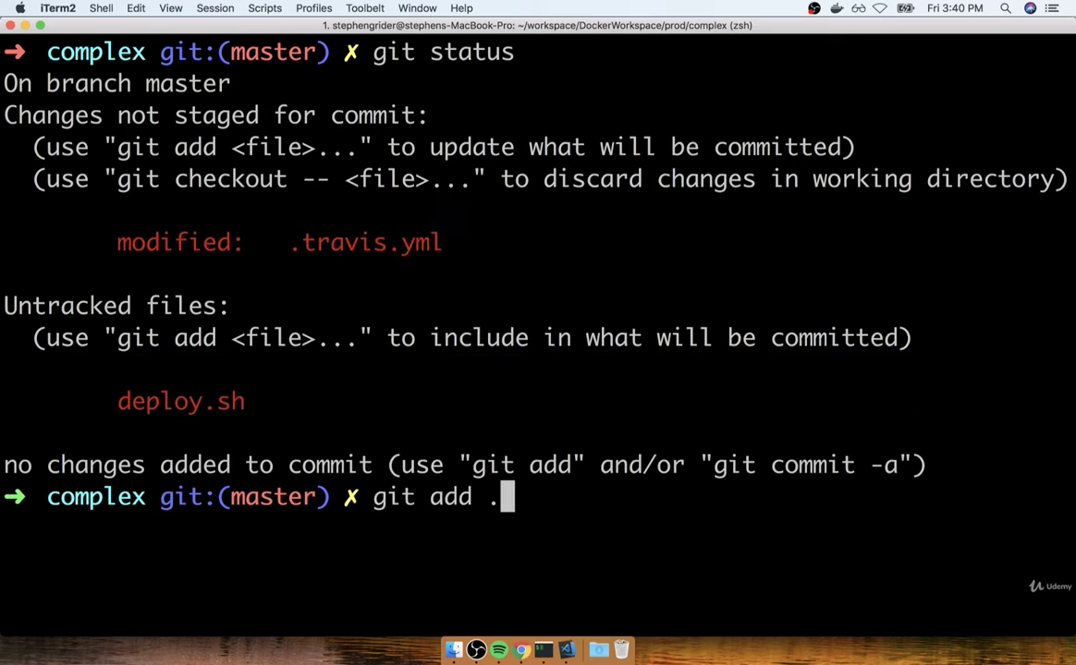
pyautogui.press('Return')
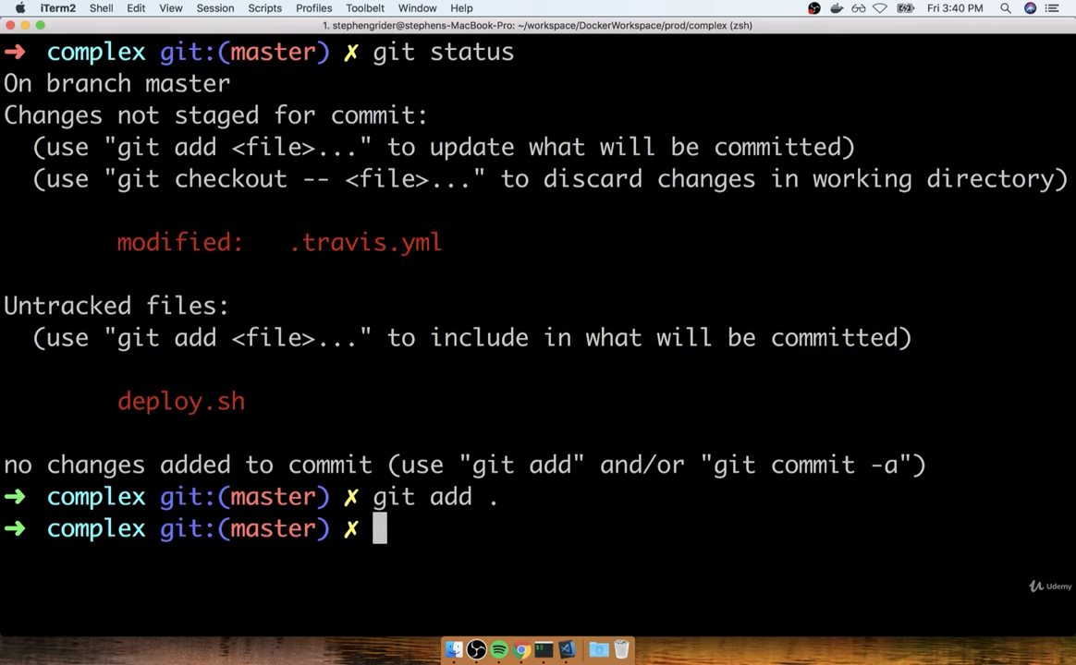
pyautogui.write('git commit -m "')
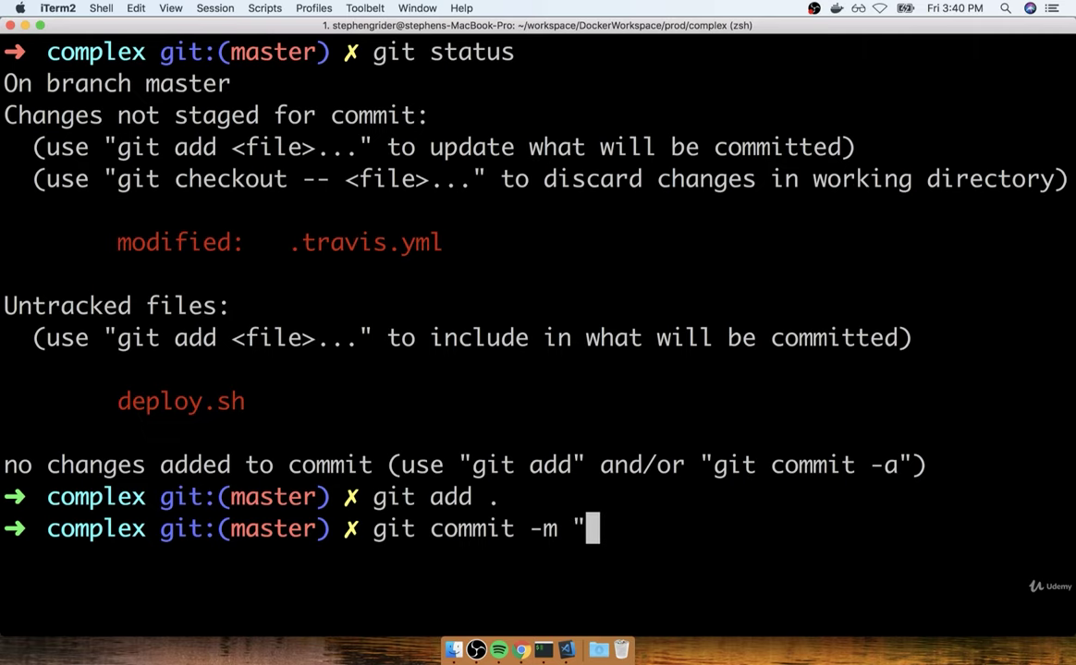
pyautogui.write('added de')
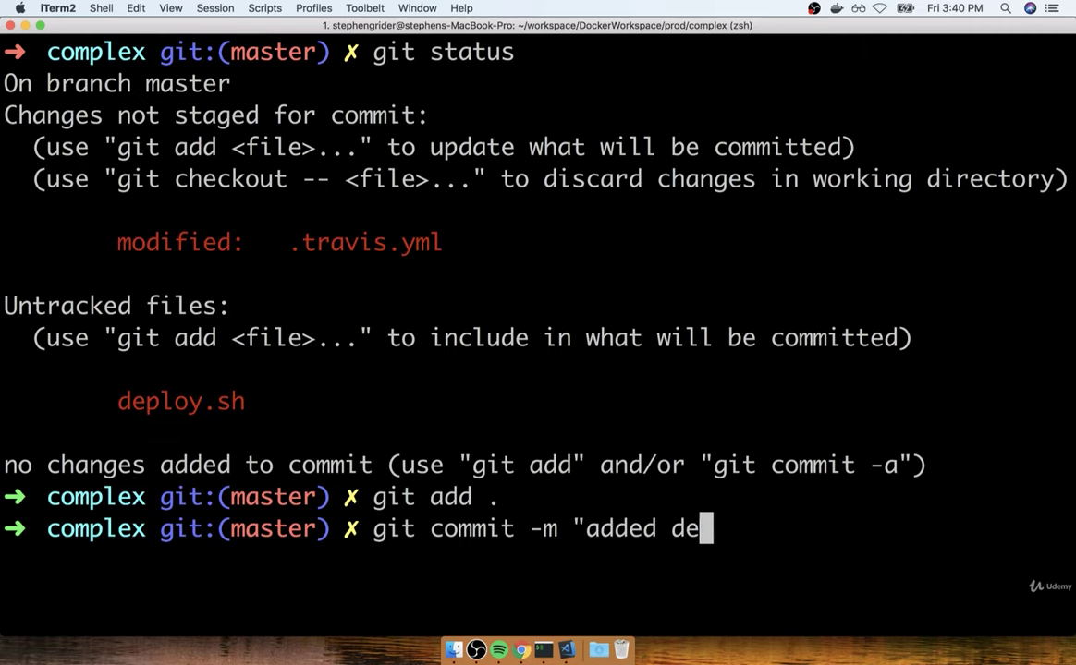
pyautogui.write('ployment scripts"')
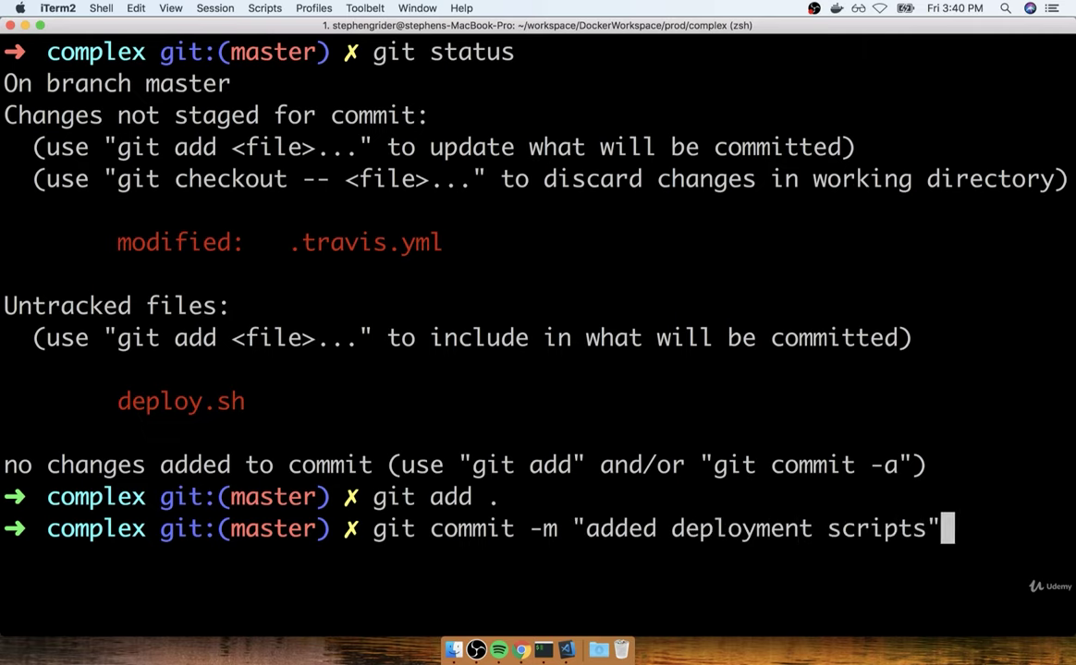
pyautogui.press('Return')
pyautogui.write('g')
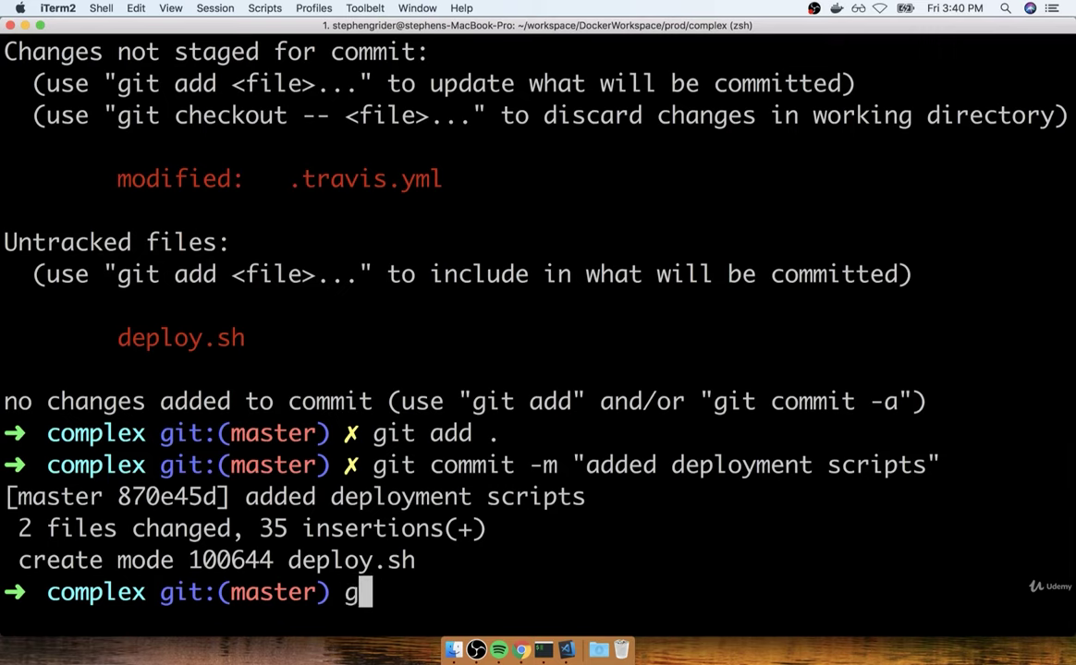
pyautogui.write('it push origin master')
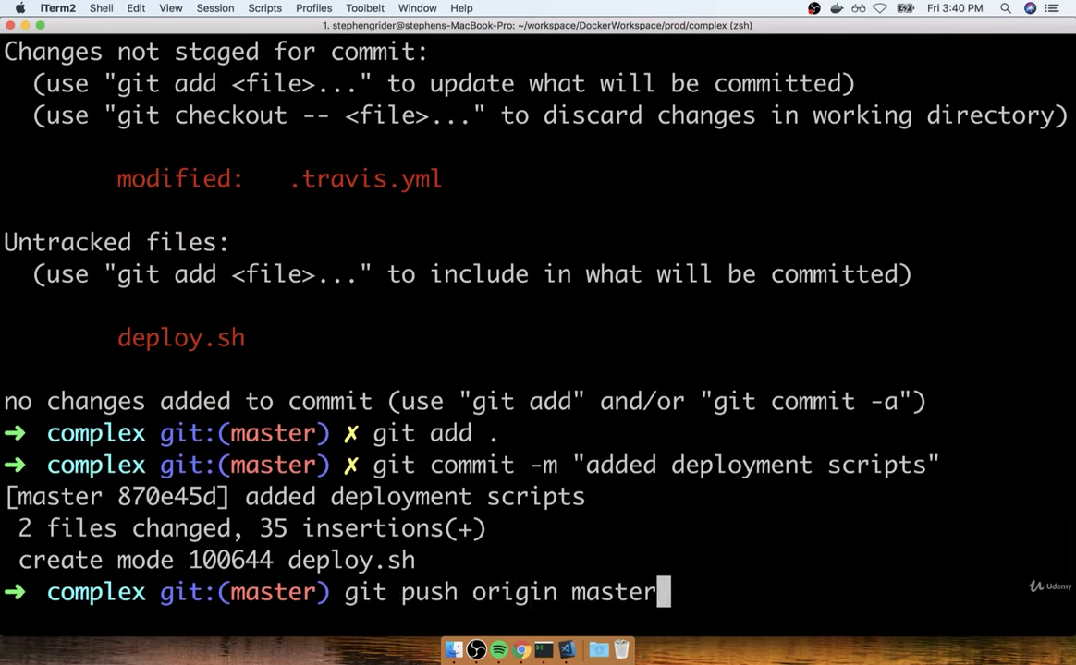
pyautogui.press('Return')
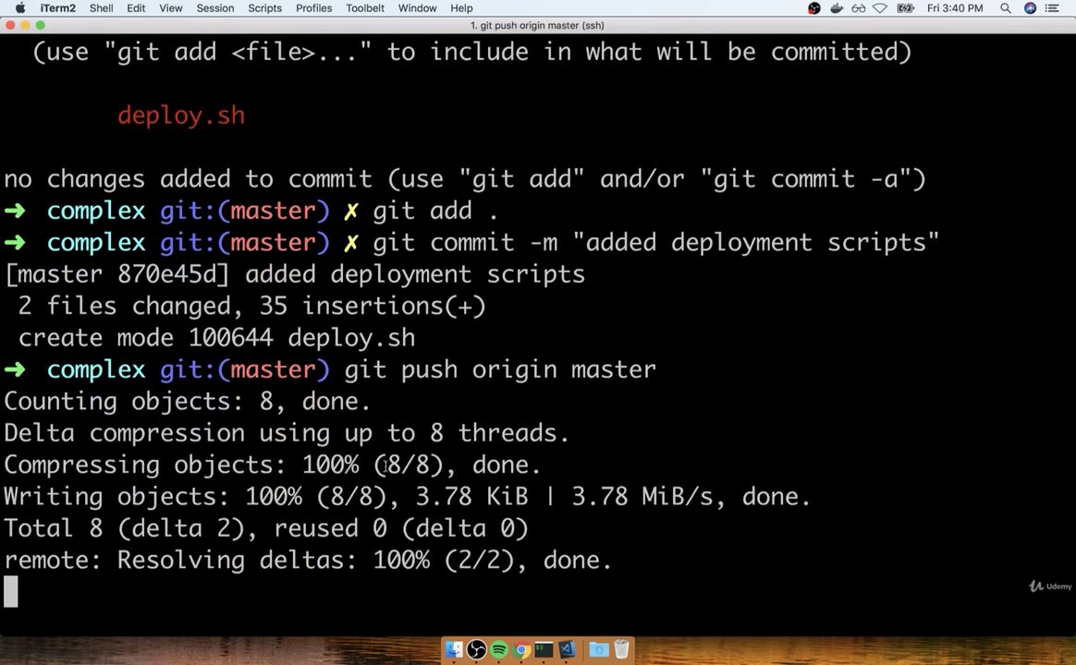
pyautogui.click(521, 650)
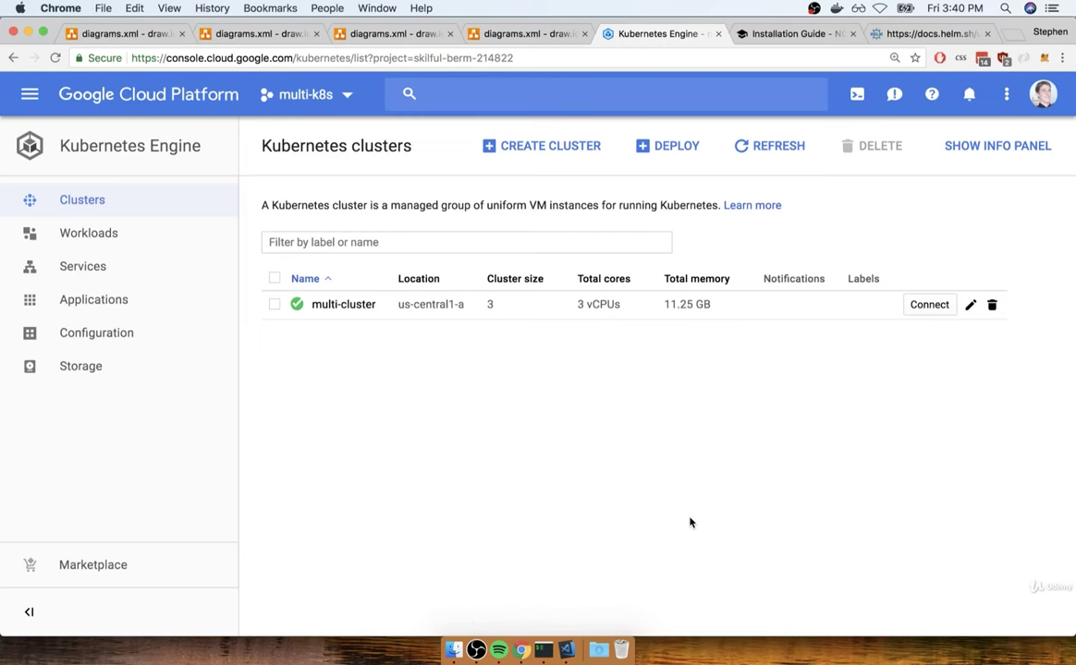
# - Load Travis CI in a new tab and open the multi-k8s repository, which has no builds yet
pyautogui.hotkey('ctrl', 't')
pyautogui.write('travis-ci.org')
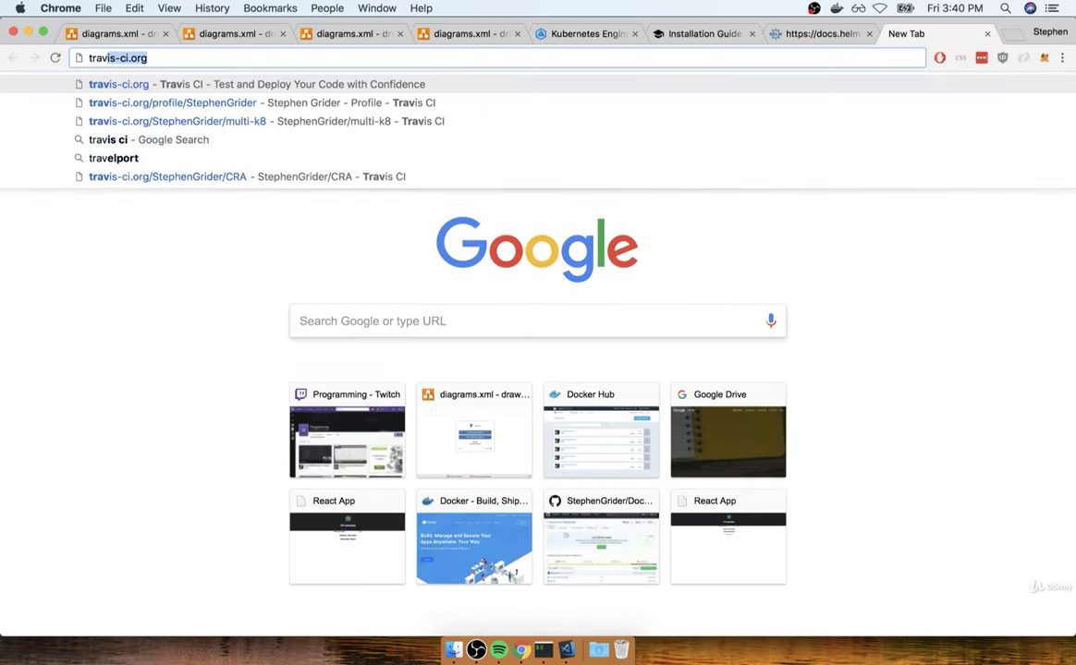
pyautogui.press('Return')
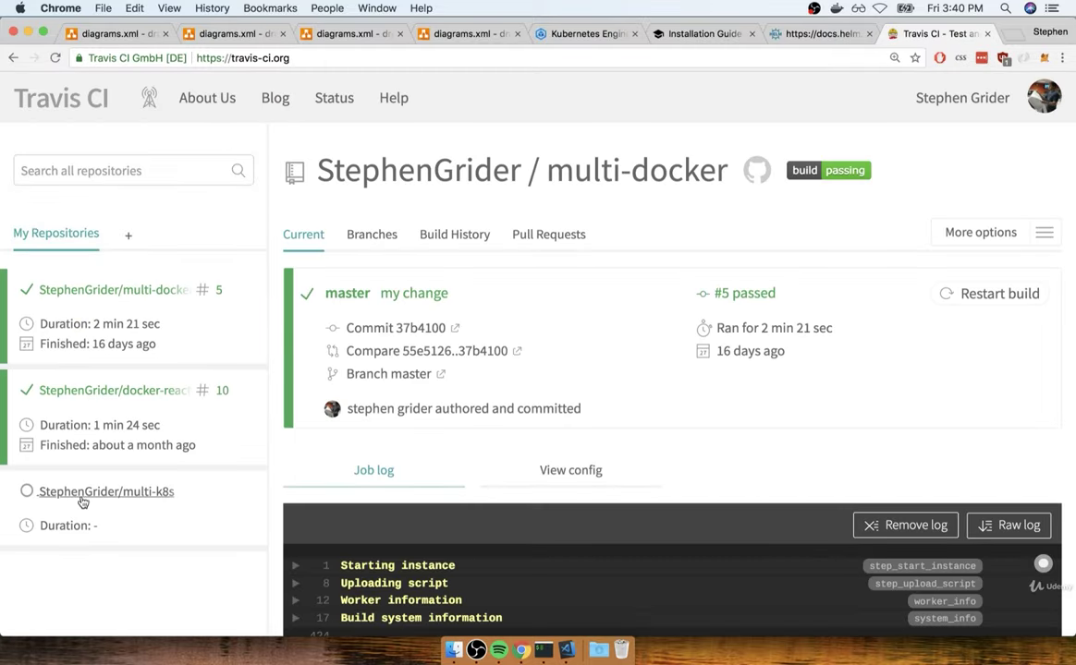
pyautogui.click(81, 494)
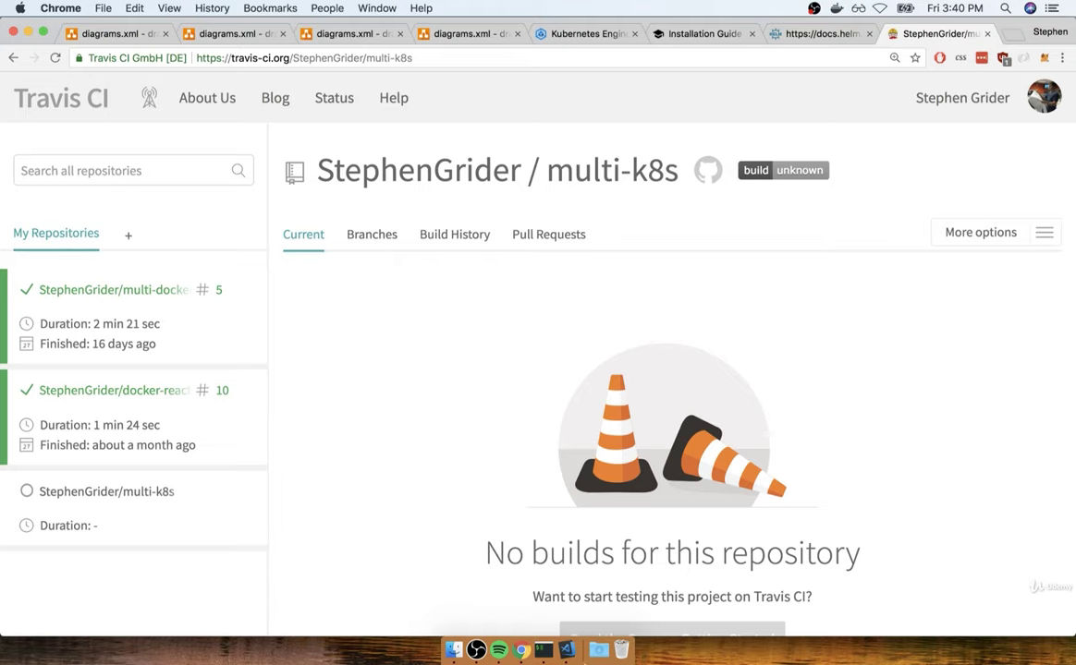
pyautogui.click(566, 649)
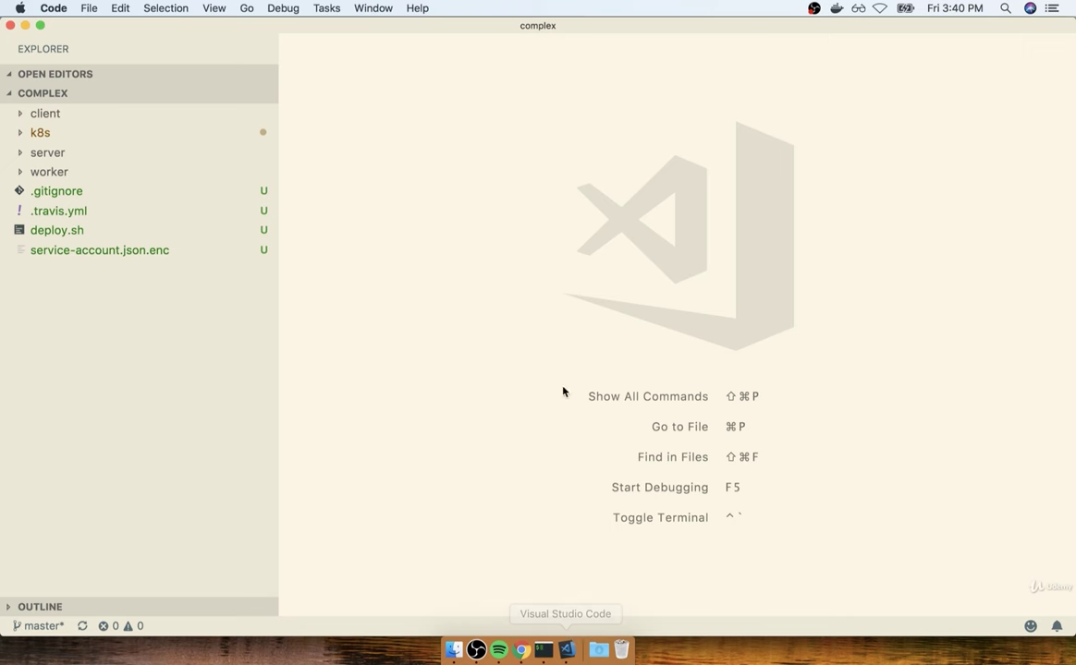
# - Reopen .travis.yml and check its gcloud project config line while the Travis build runs
pyautogui.click(71, 211)
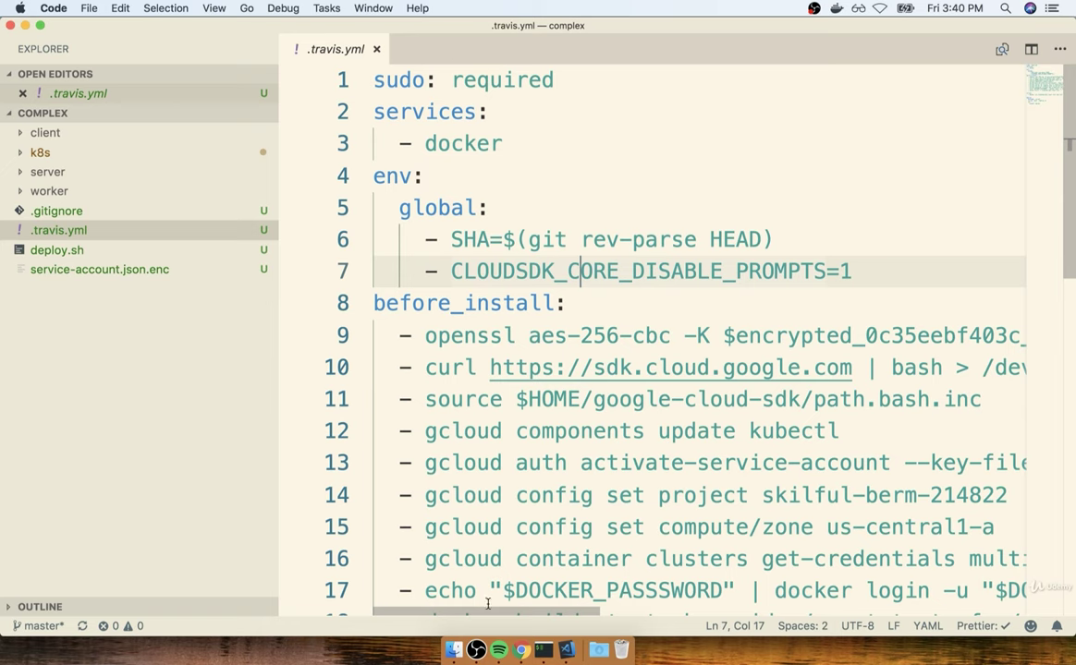
pyautogui.click(521, 650)
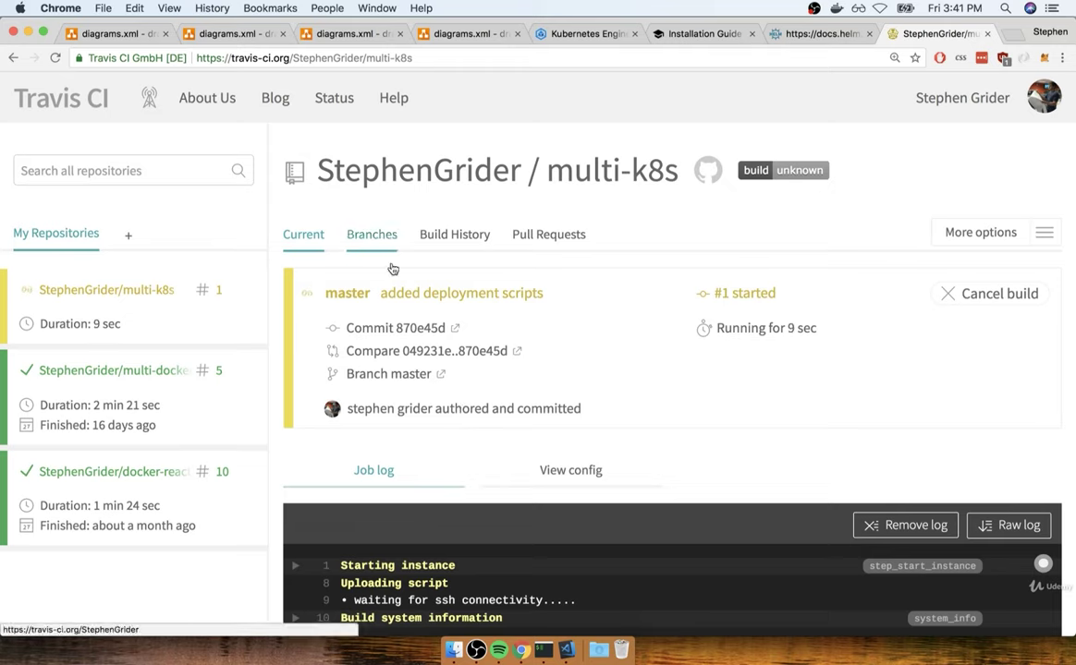
pyautogui.click(566, 649)
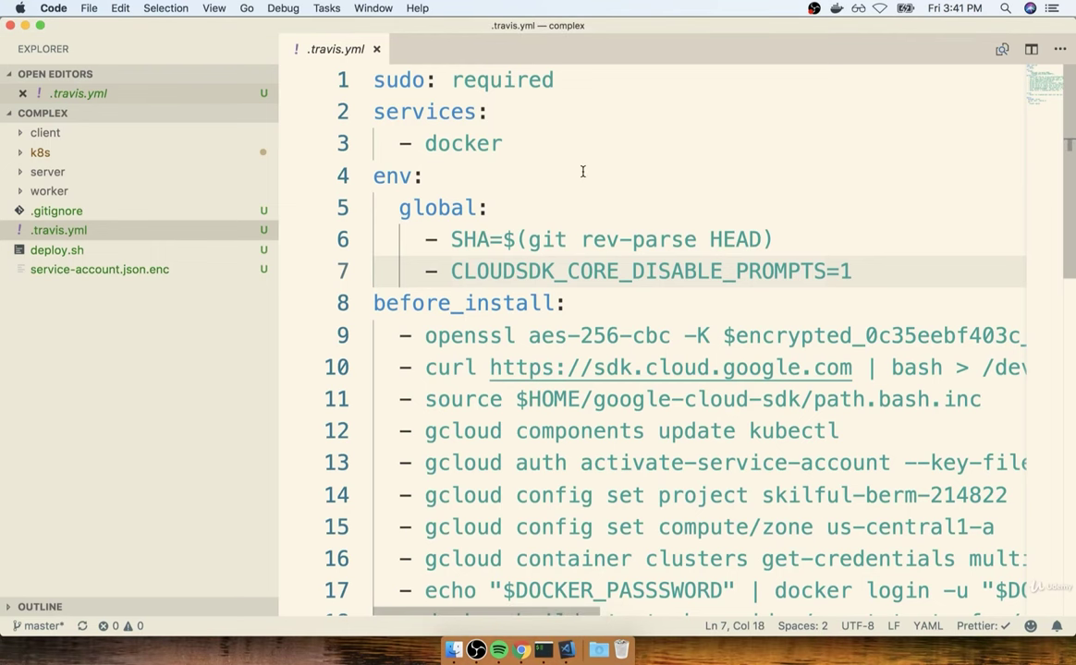
pyautogui.click(475, 497)
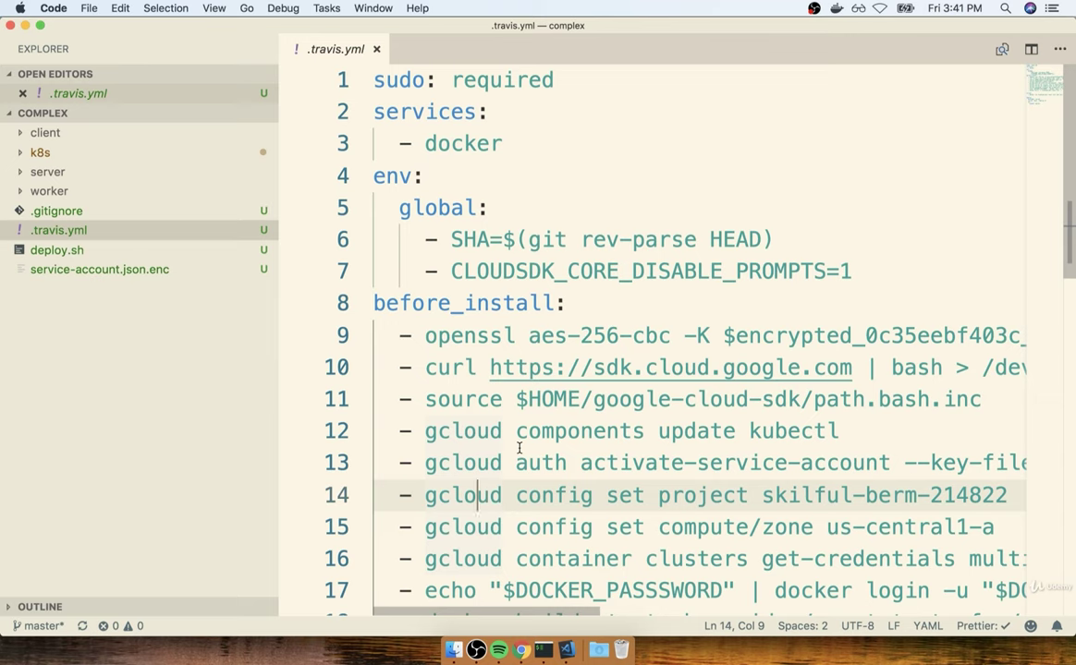
# - Load the StephenGrider DockerCasts repository in a new tab and open its complex folder
pyautogui.click(521, 650)
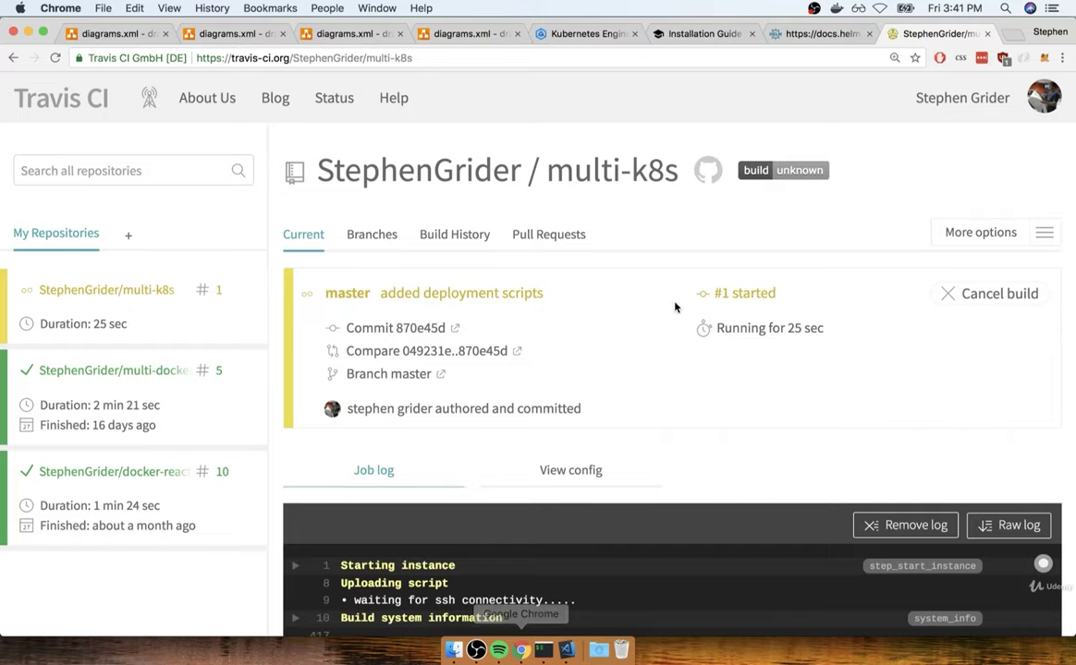
pyautogui.hotkey('ctrl', 't')
pyautogui.write('docker')
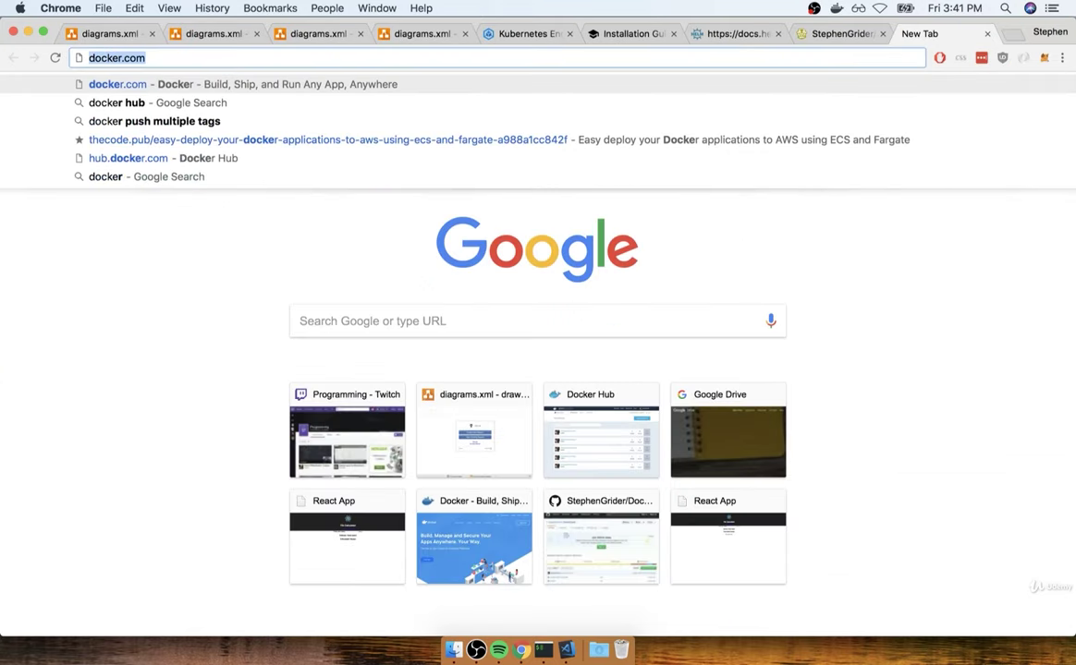
pyautogui.write('github.com/StephenGrider/d')
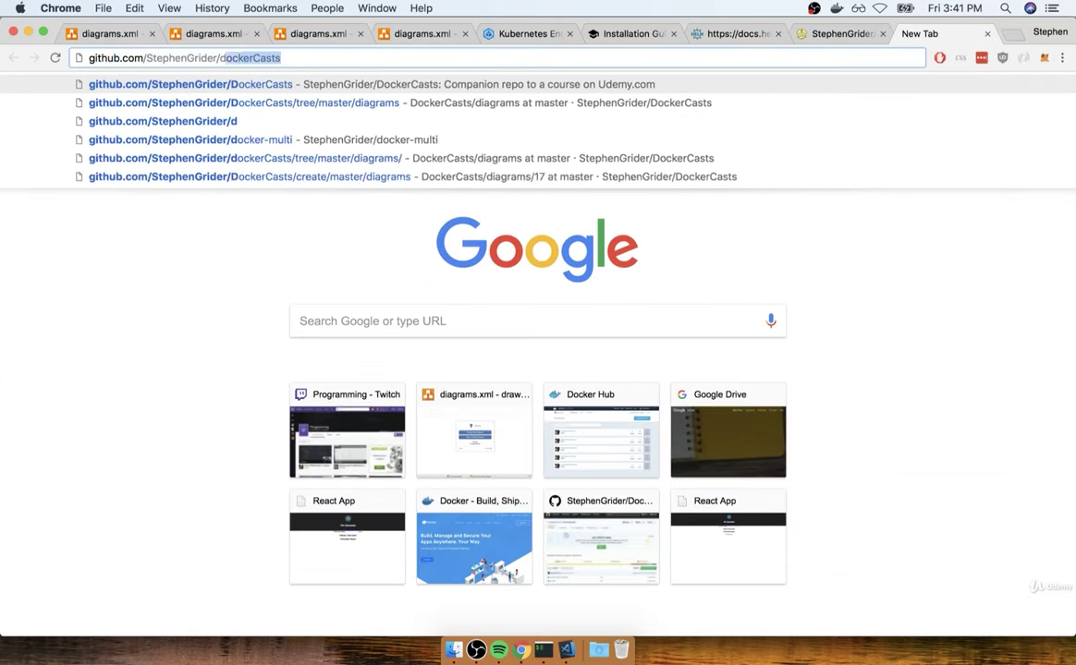
pyautogui.press('Return')
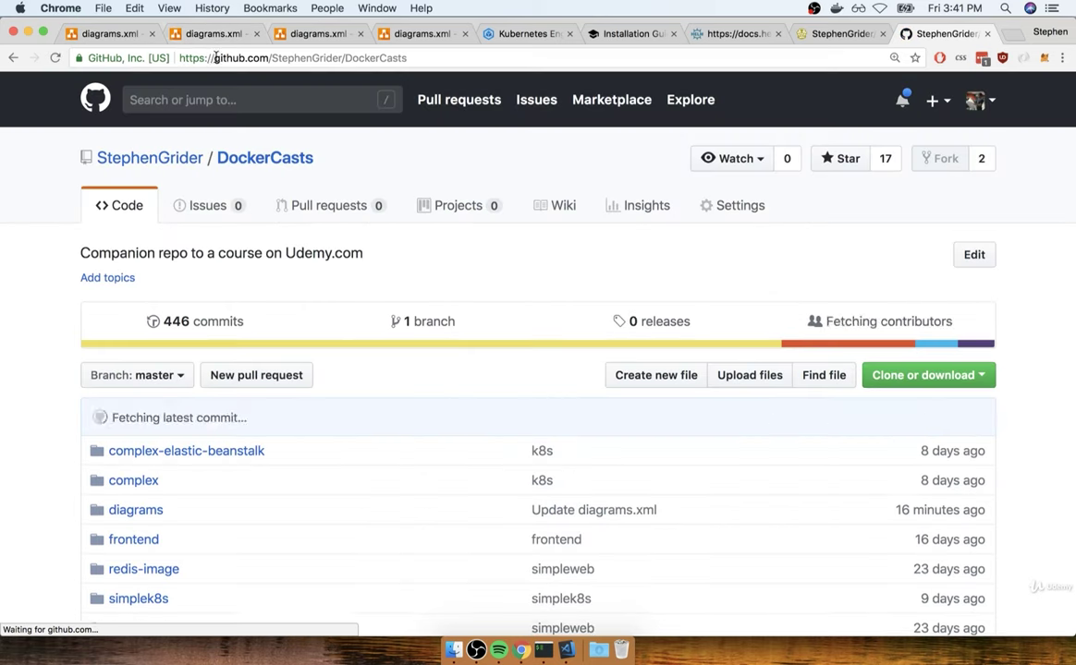
pyautogui.doubleClick(305, 58)
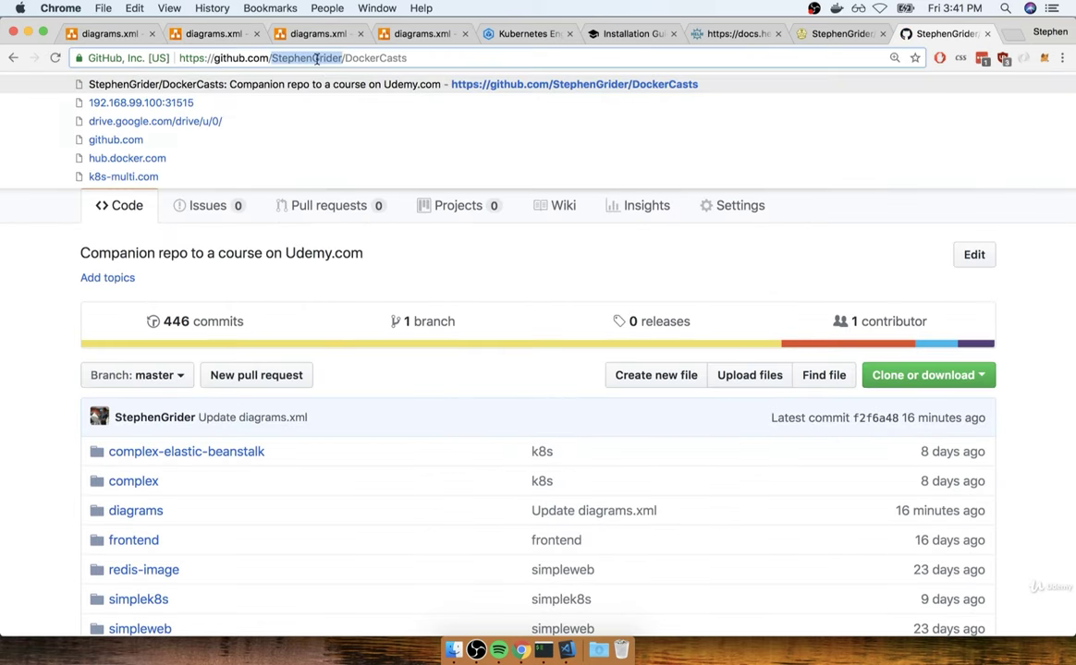
pyautogui.click(379, 259)
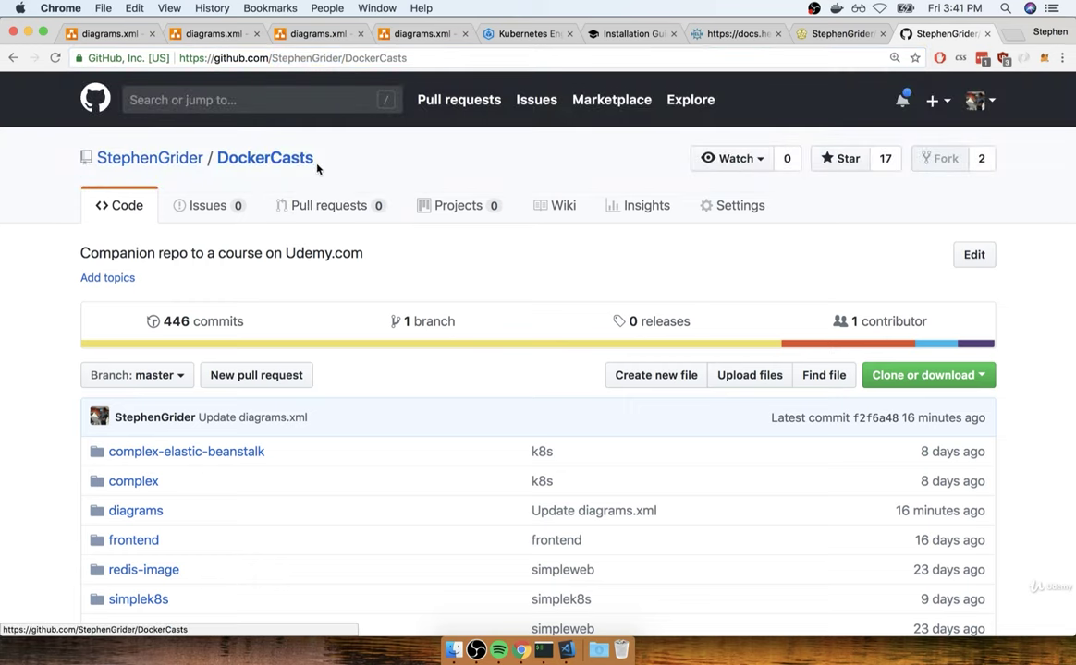
pyautogui.scroll(-3, 336, 266)
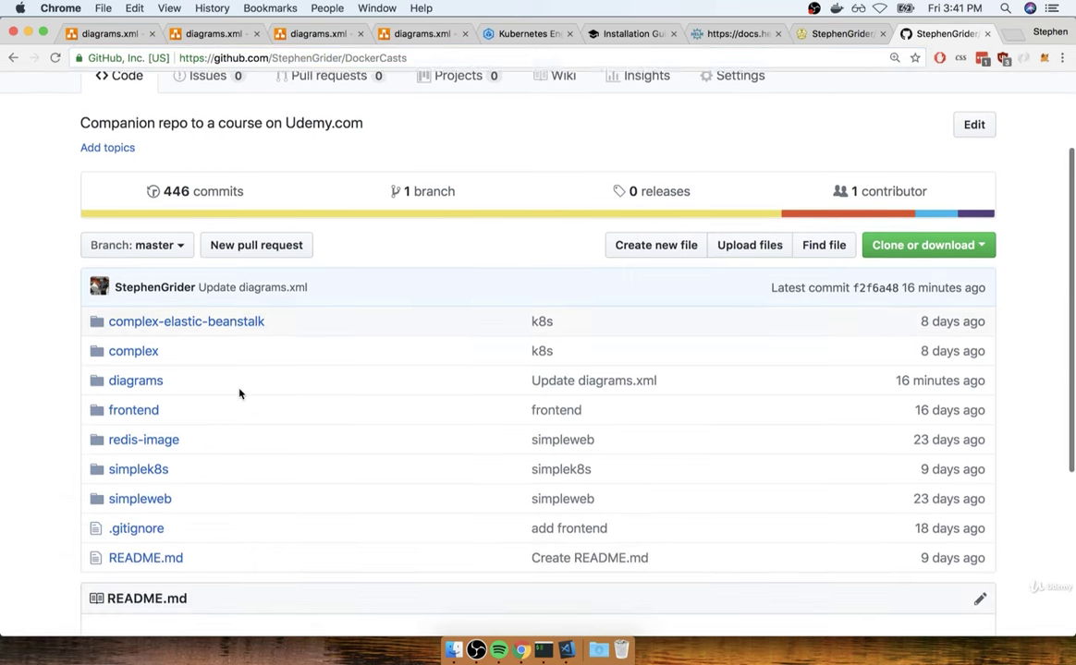
pyautogui.click(115, 341)
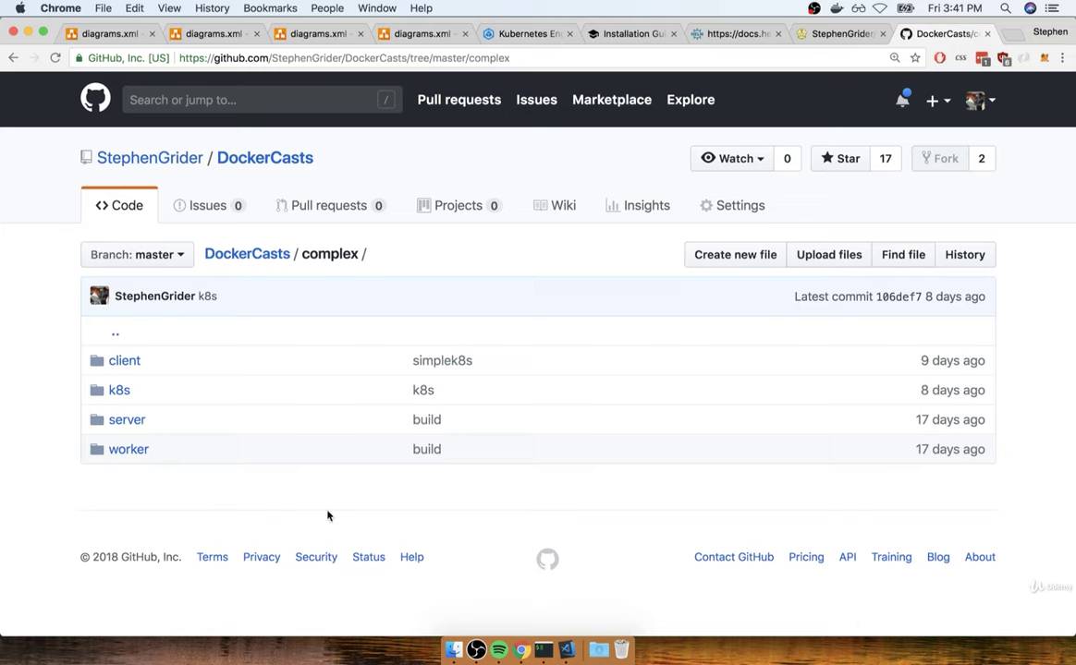
pyautogui.click(566, 651)
# - Hide the Explorer sidebar and check project skilful-berm-214822 and cluster multi-cluster
pyautogui.click(684, 305)
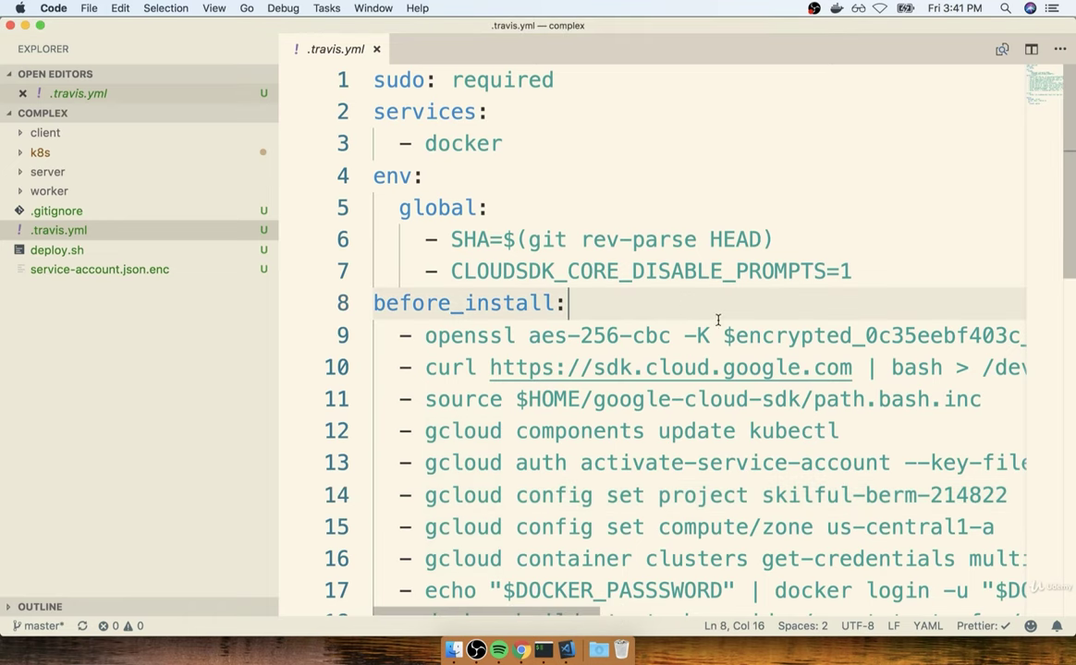
pyautogui.scroll(-3, 739, 315)
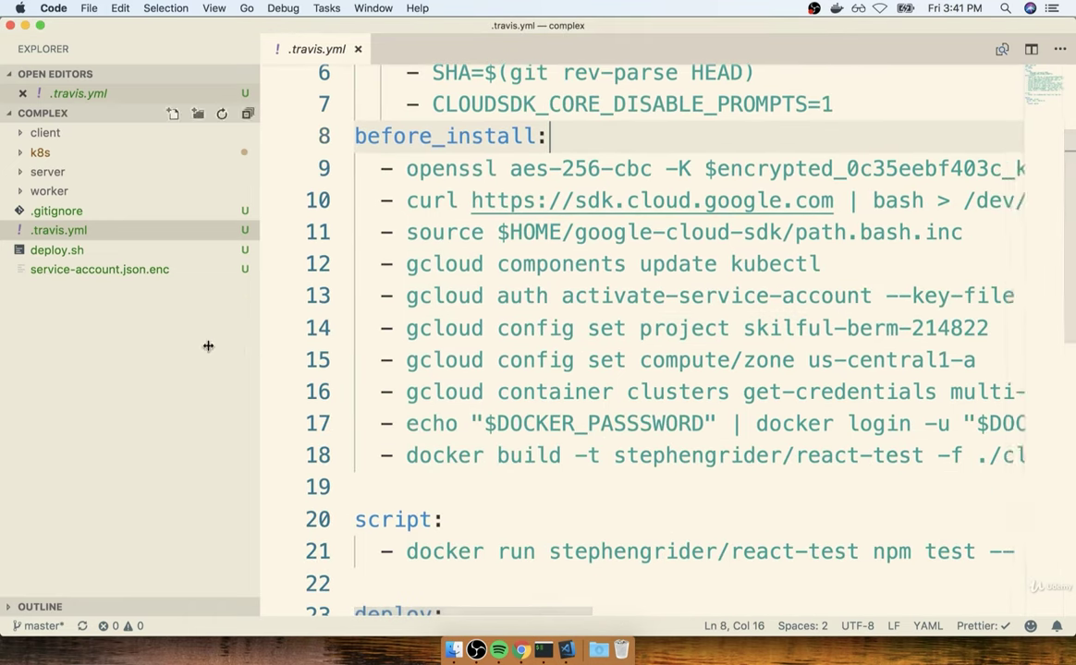
pyautogui.press('super+b')
pyautogui.moveTo(484, 328); pyautogui.dragTo(799, 314)
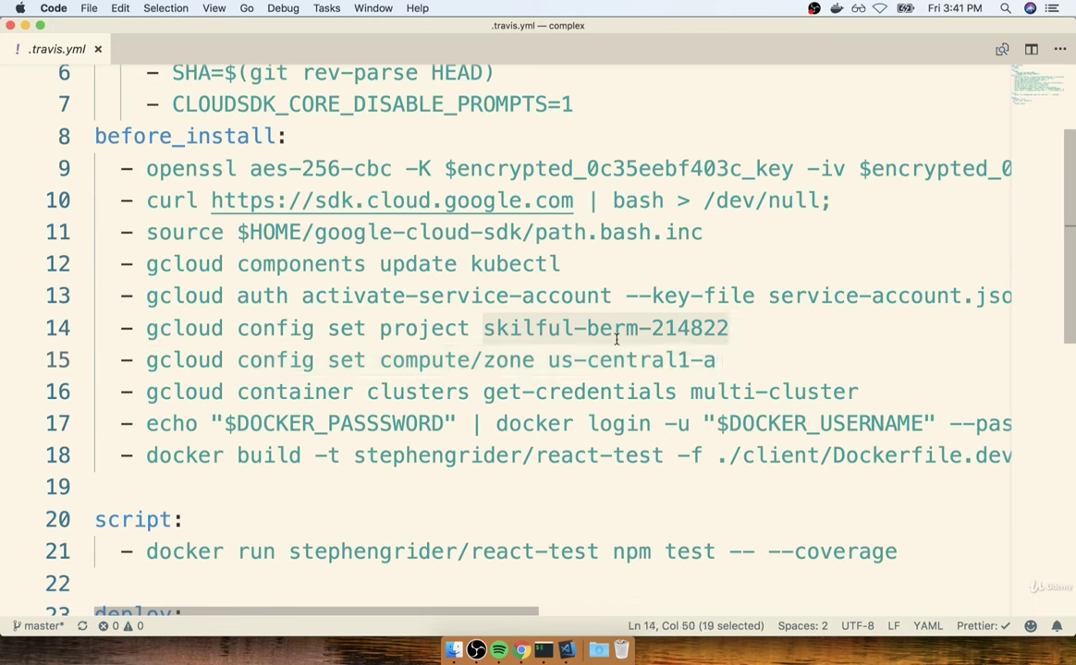
pyautogui.moveTo(554, 360); pyautogui.dragTo(861, 390)
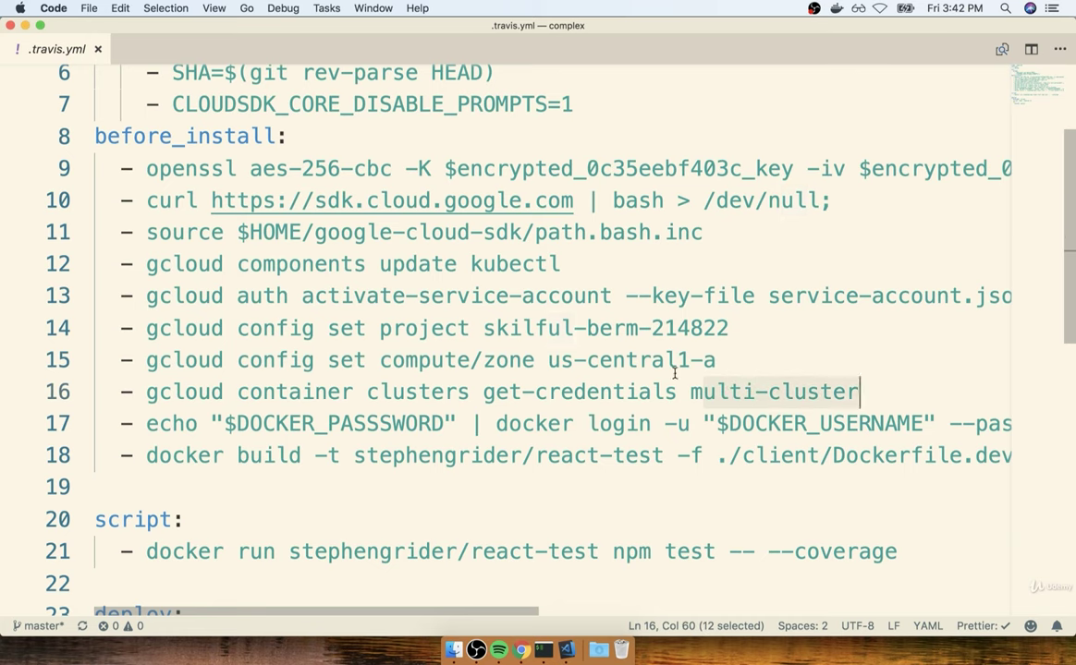
# - Review the build command's image owner and the encrypted key variable on line 9
pyautogui.scroll(3, 567, 351)
pyautogui.scroll(-2, 567, 346)
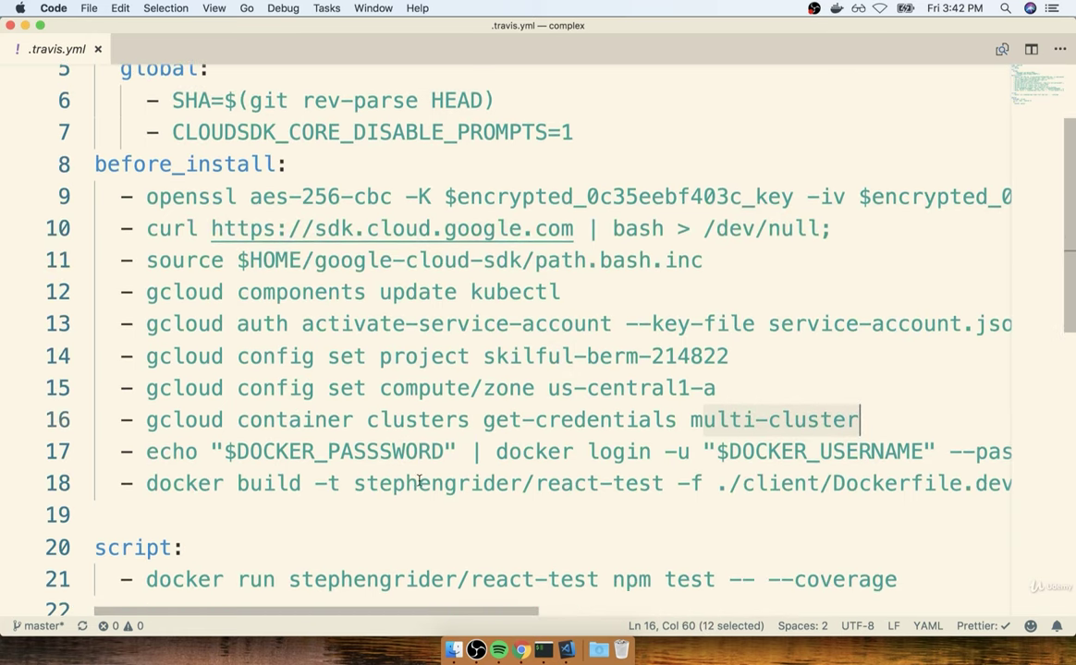
pyautogui.doubleClick(406, 488)
pyautogui.scroll(2, 407, 480)
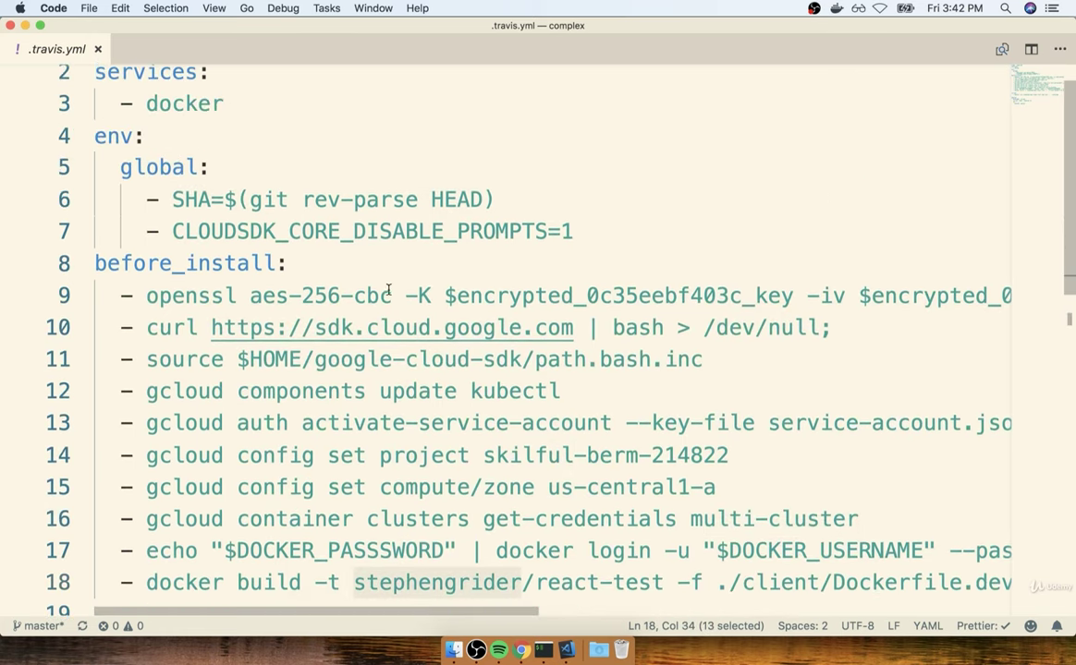
pyautogui.moveTo(380, 295); pyautogui.dragTo(798, 298)
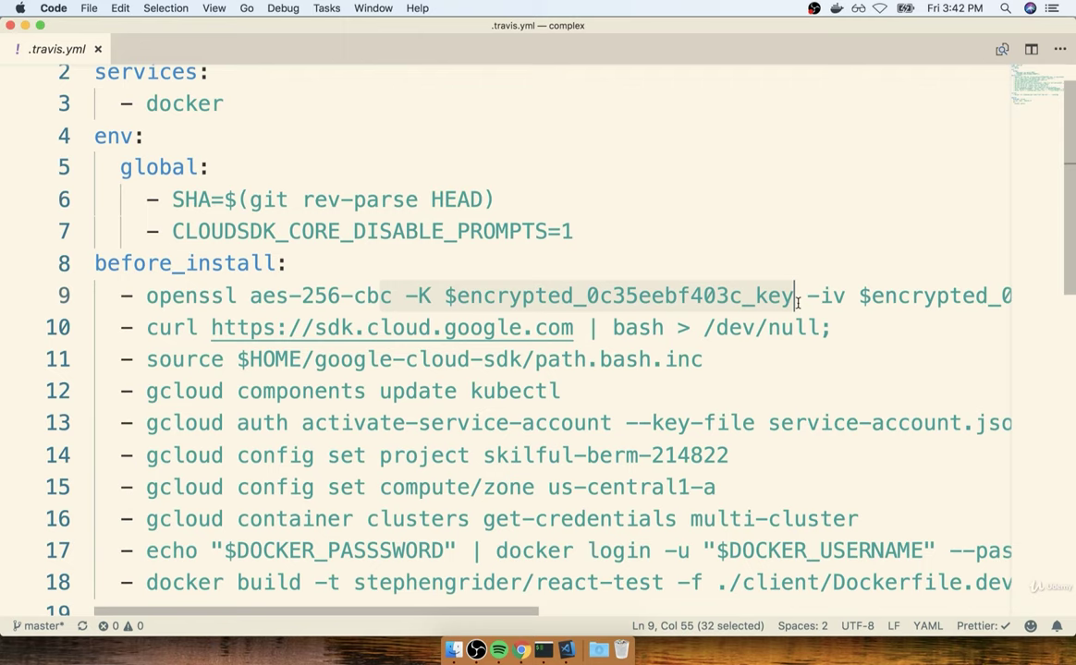
pyautogui.click(796, 297)
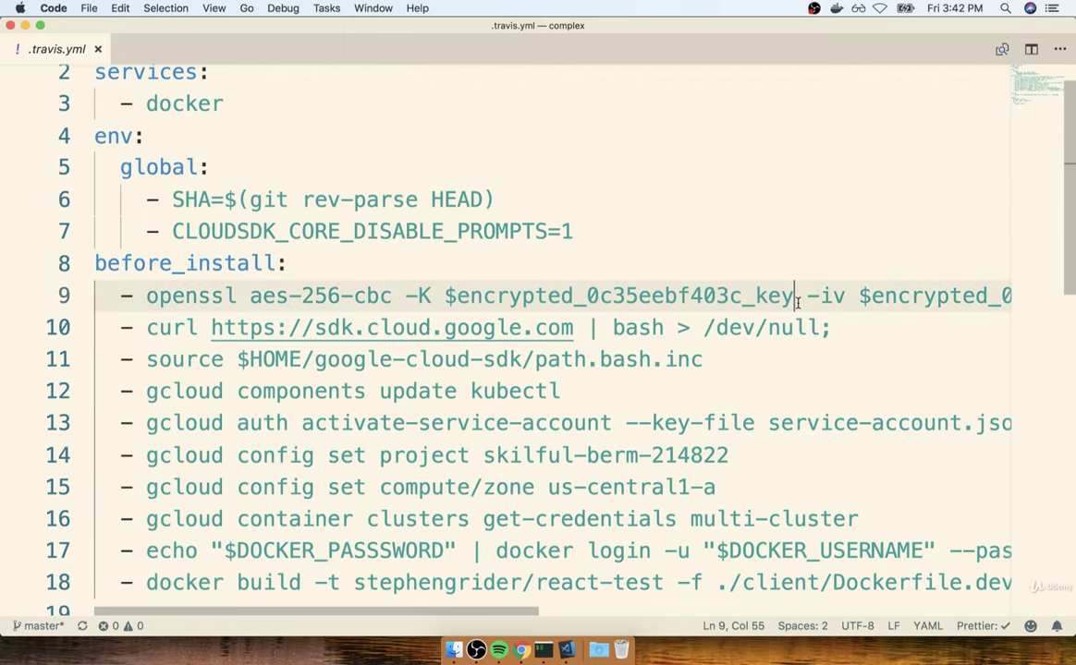
pyautogui.click(522, 650)
# - Scroll the multi-k8s build log to the docker login 'Cannot perform an interactive login' error
pyautogui.click(802, 33)
pyautogui.scroll(-3, 496, 219)
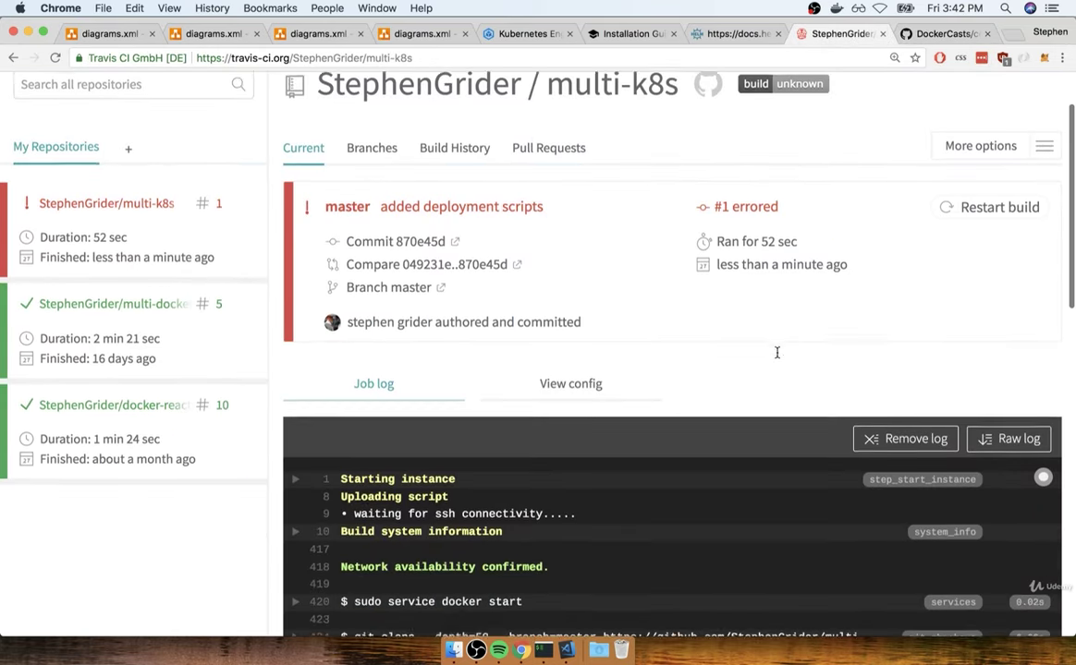
pyautogui.scroll(-5, 737, 431)
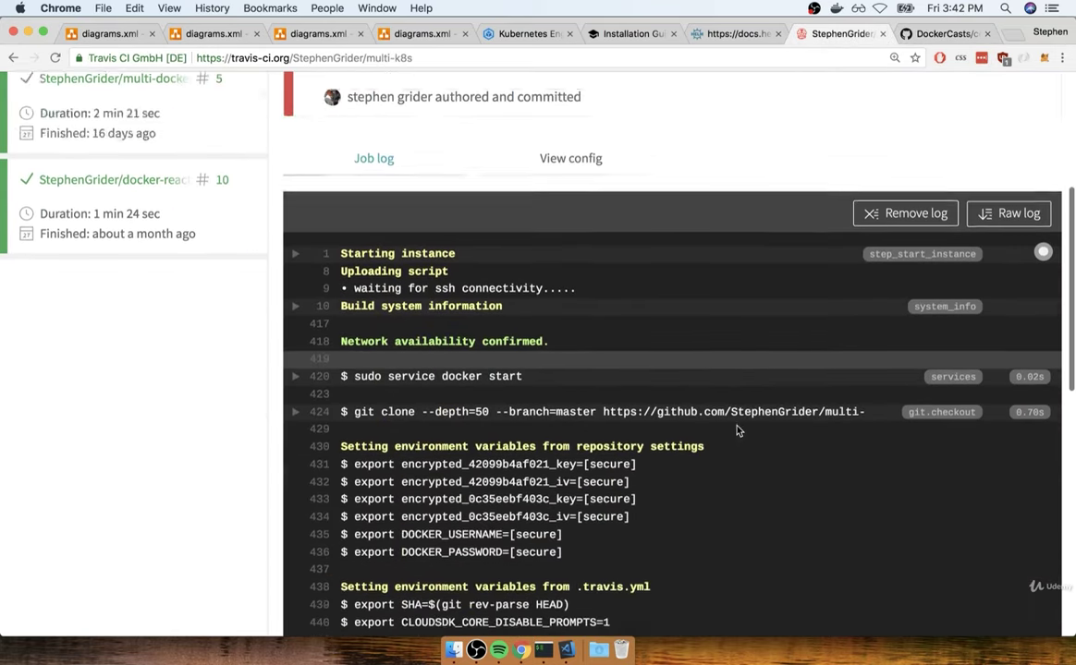
pyautogui.scroll(-2, 737, 430)
pyautogui.scroll(10, 744, 420)
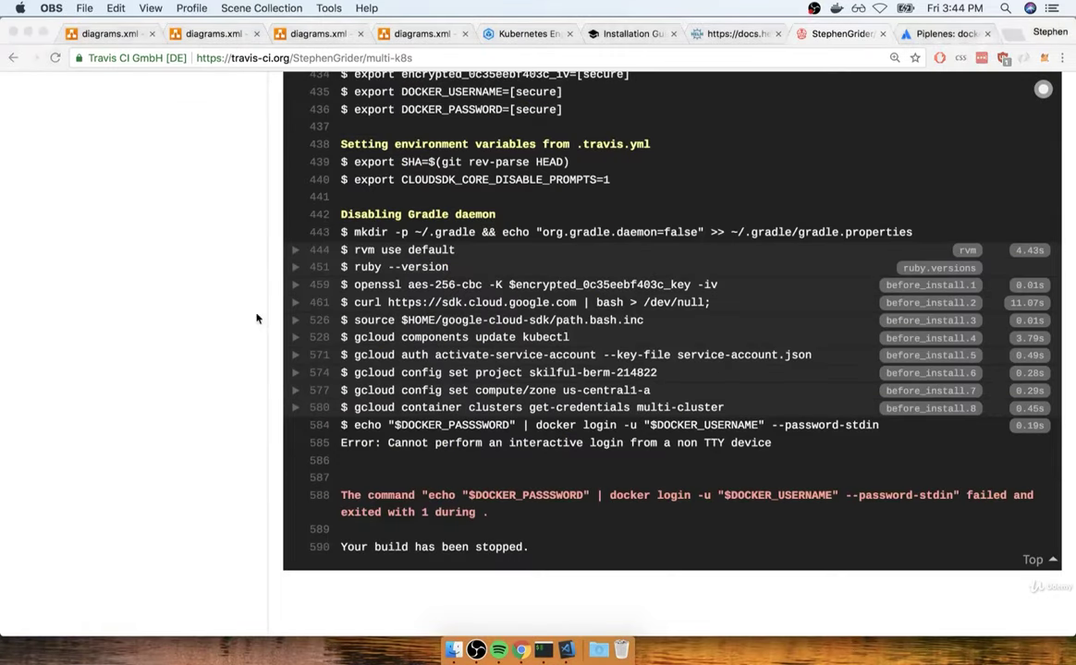
pyautogui.scroll(15, 383, 293)
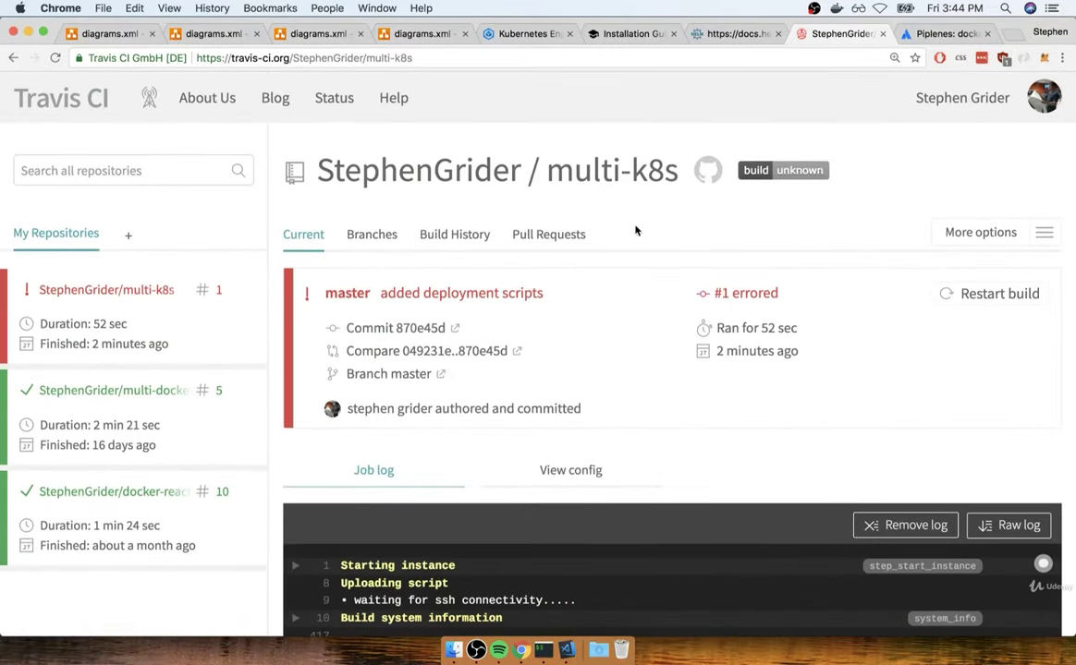
pyautogui.scroll(-20, 620, 471)
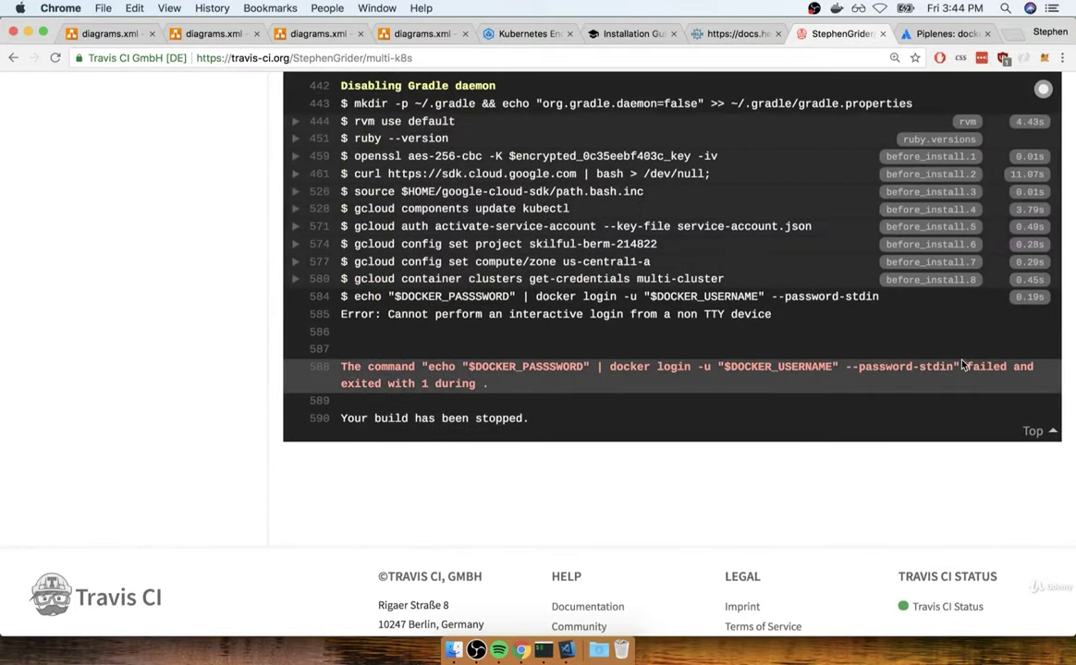
pyautogui.moveTo(381, 314); pyautogui.dragTo(767, 315)
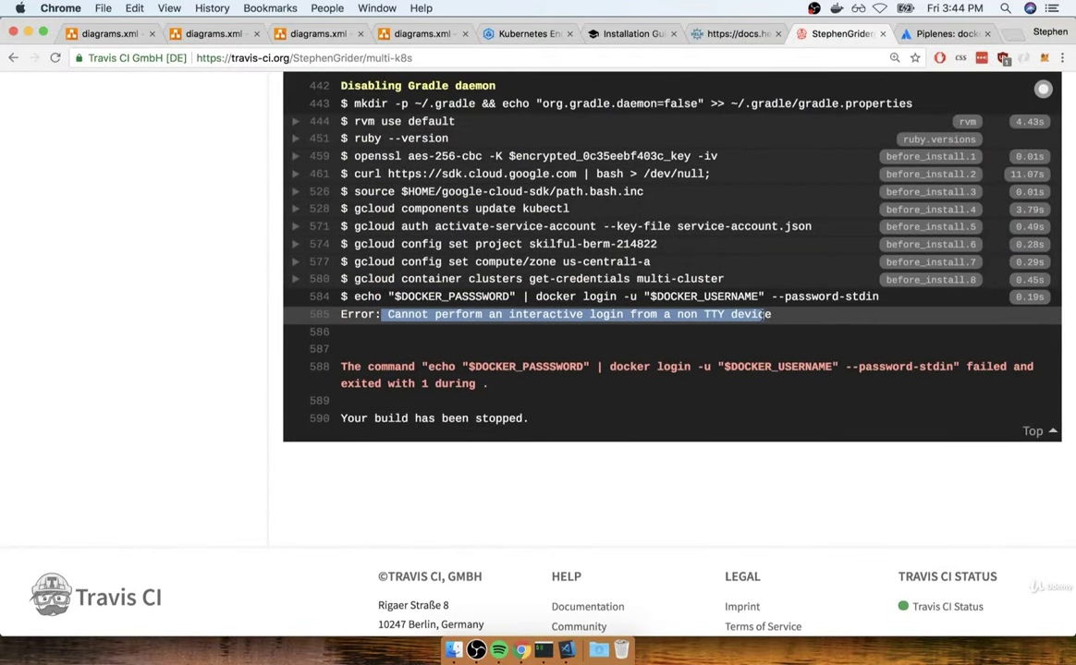
pyautogui.click(566, 650)
pyautogui.click(575, 400)
# - Delete the extra S so line 17's docker login reads $DOCKER_PASSWORD
pyautogui.scroll(2, 487, 387)
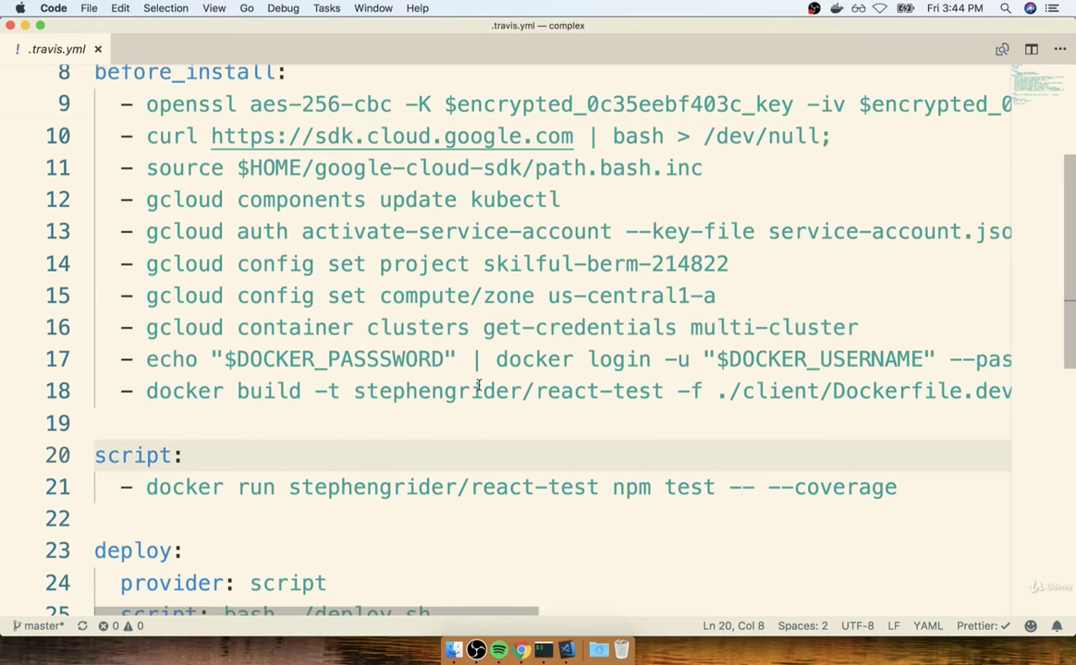
pyautogui.moveTo(146, 359); pyautogui.dragTo(536, 360)
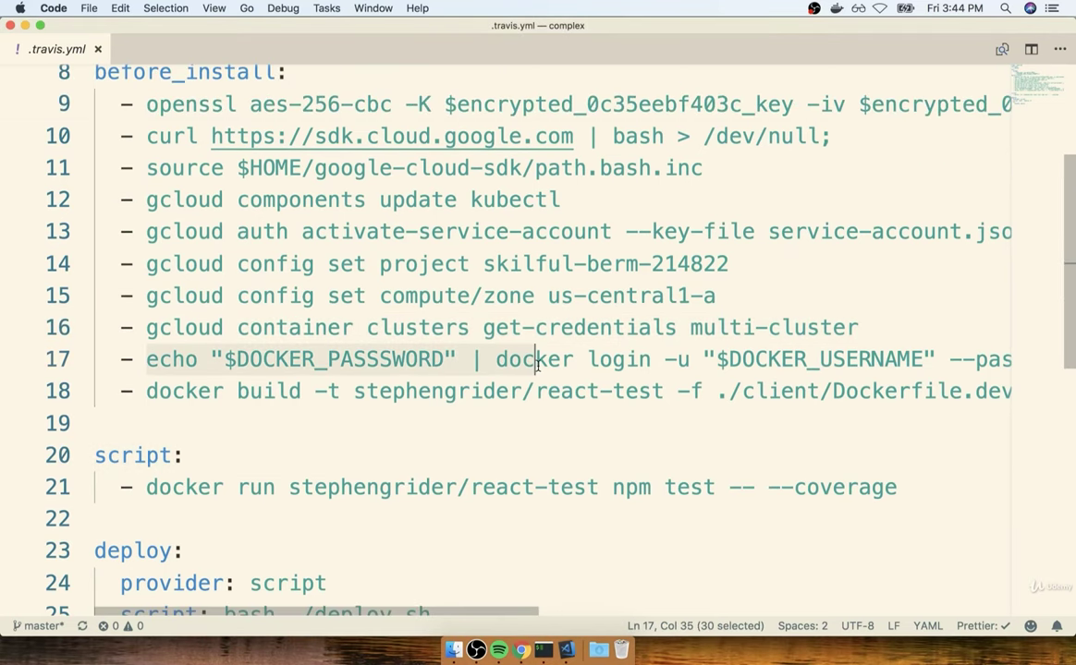
pyautogui.moveTo(689, 350); pyautogui.dragTo(936, 359)
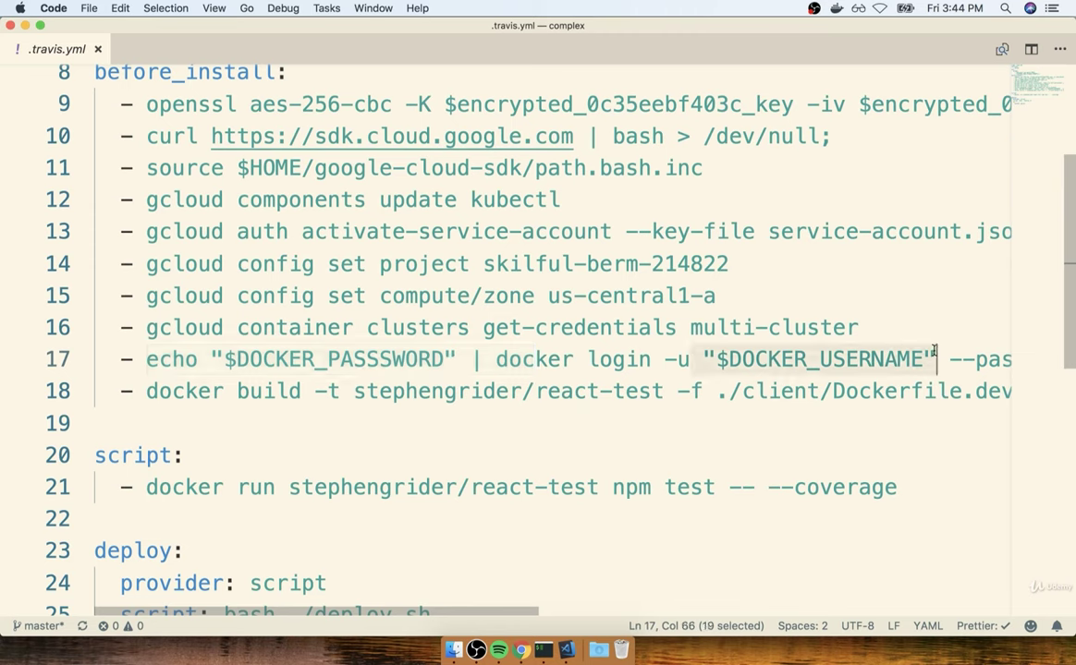
pyautogui.click(384, 359)
pyautogui.write('S')
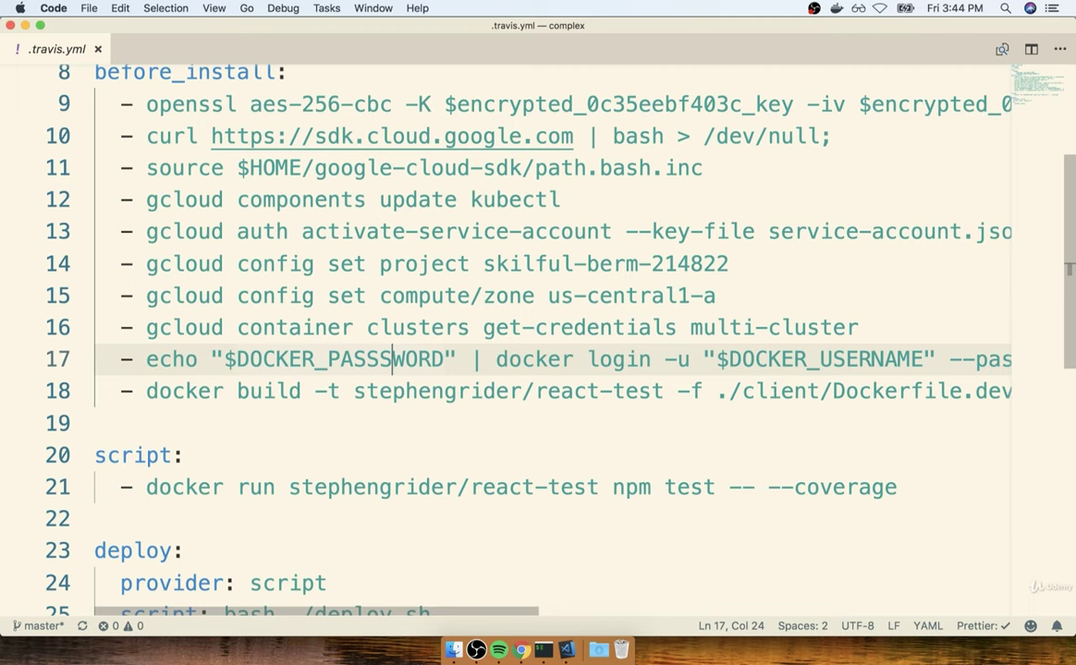
pyautogui.press('BackSpace')
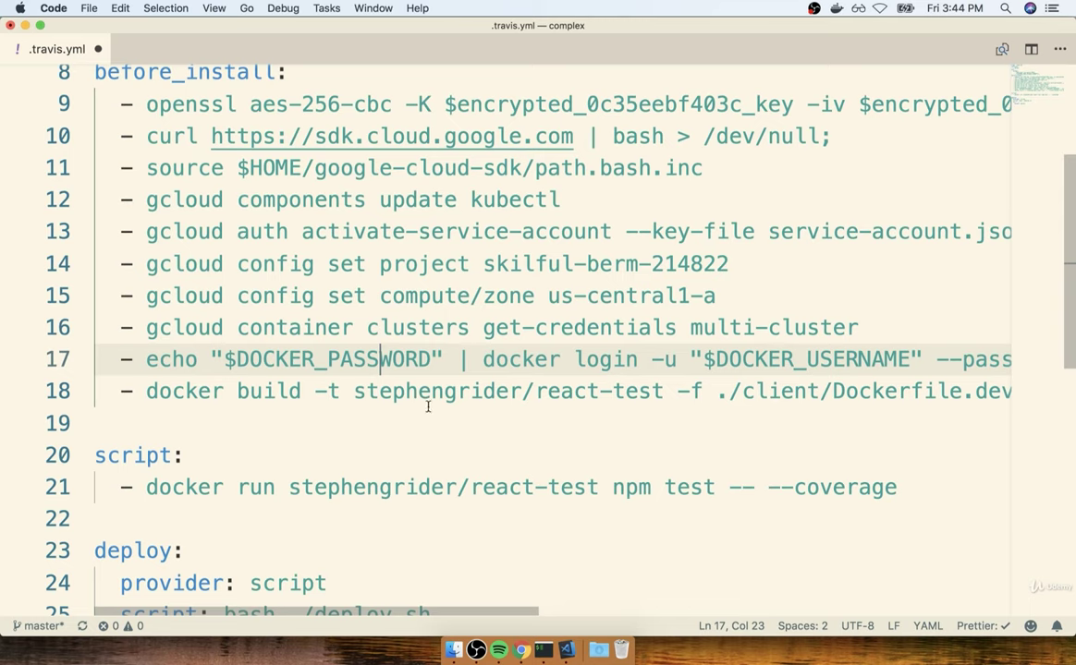
pyautogui.click(533, 329)
pyautogui.click(543, 650)
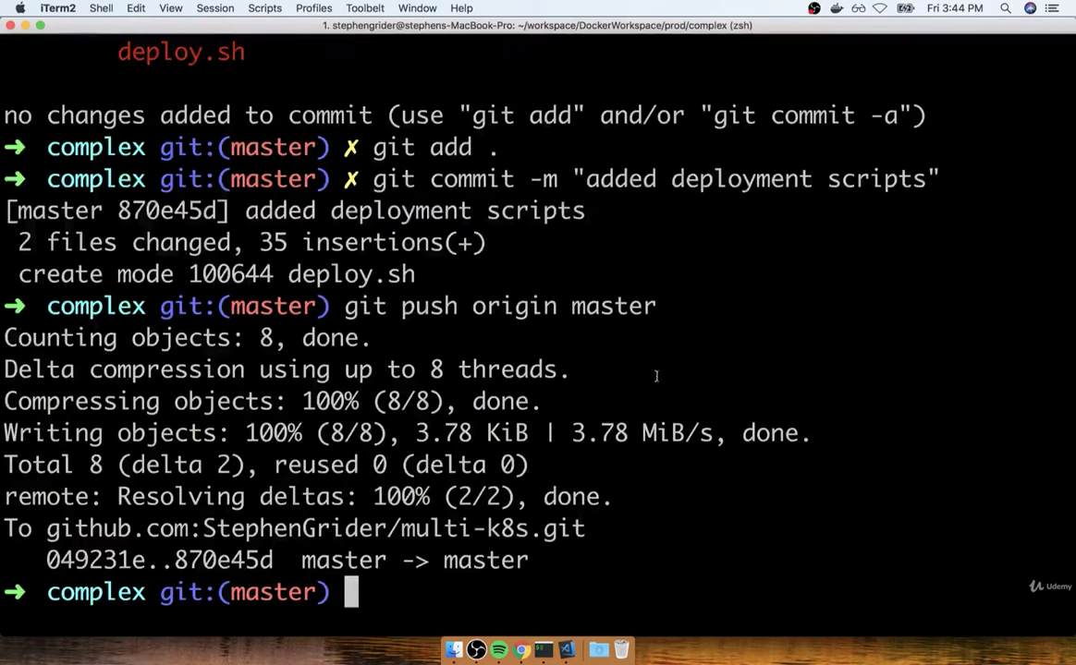
# - Clear the terminal, stage the fix, commit as 'fixed pw' and push to origin master
pyautogui.press('super+k')
pyautogui.write('git add .')
pyautogui.press('Return')
pyautogui.write('git commit ')
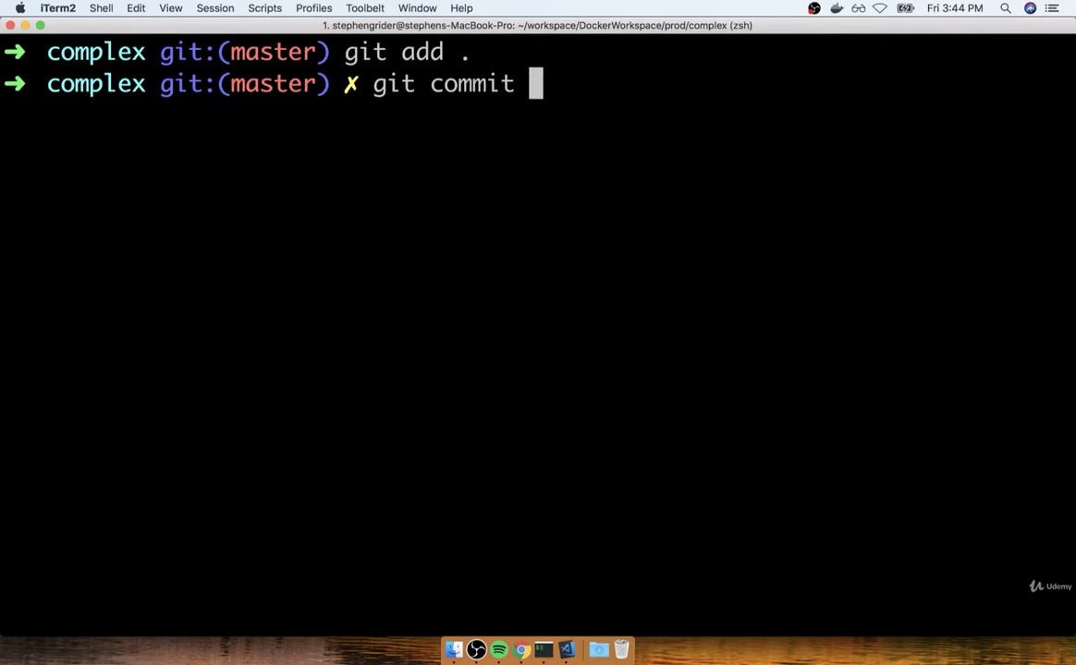
pyautogui.write('-m "fixed pw"')
pyautogui.press('Return')
pyautogui.write('git push')
pyautogui.press('Return')
pyautogui.write('git push origin master')
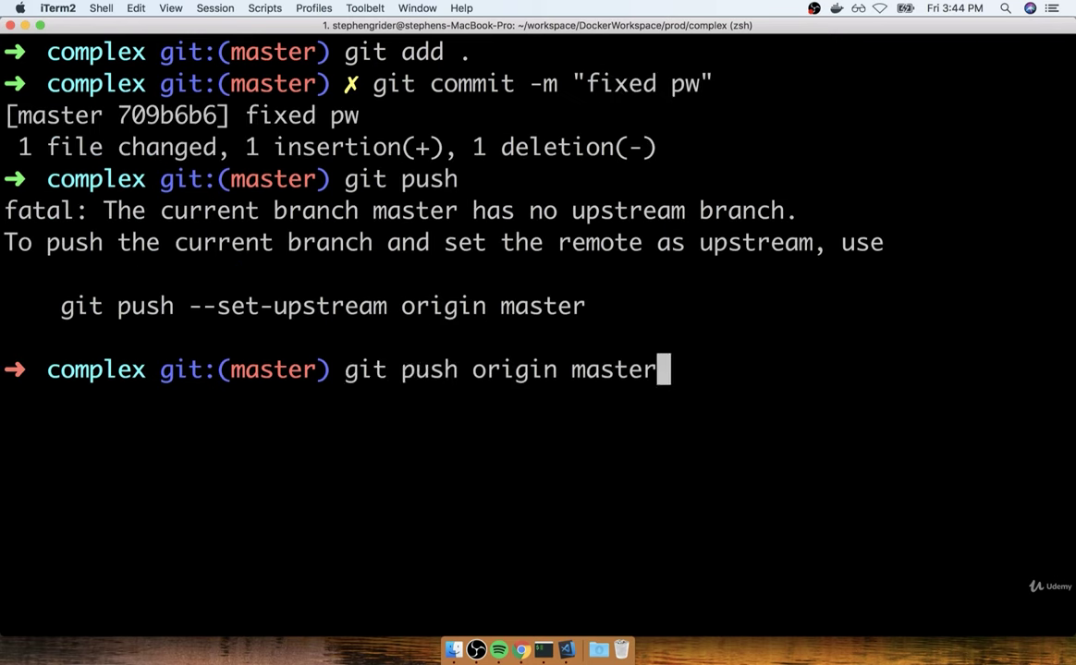
pyautogui.press('Return')
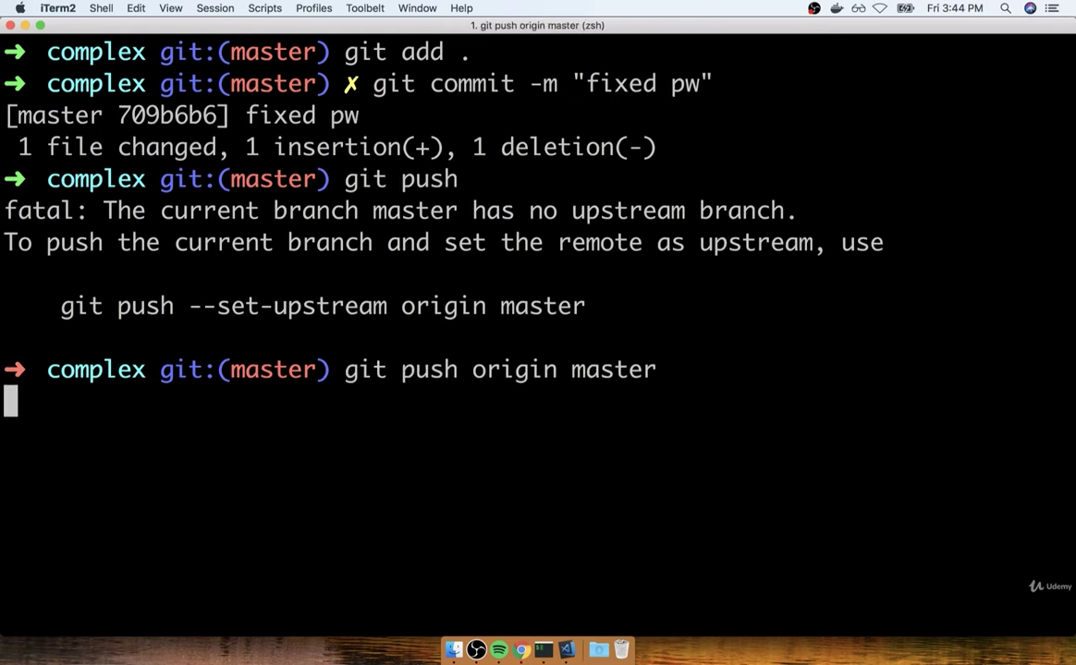
pyautogui.click(521, 649)
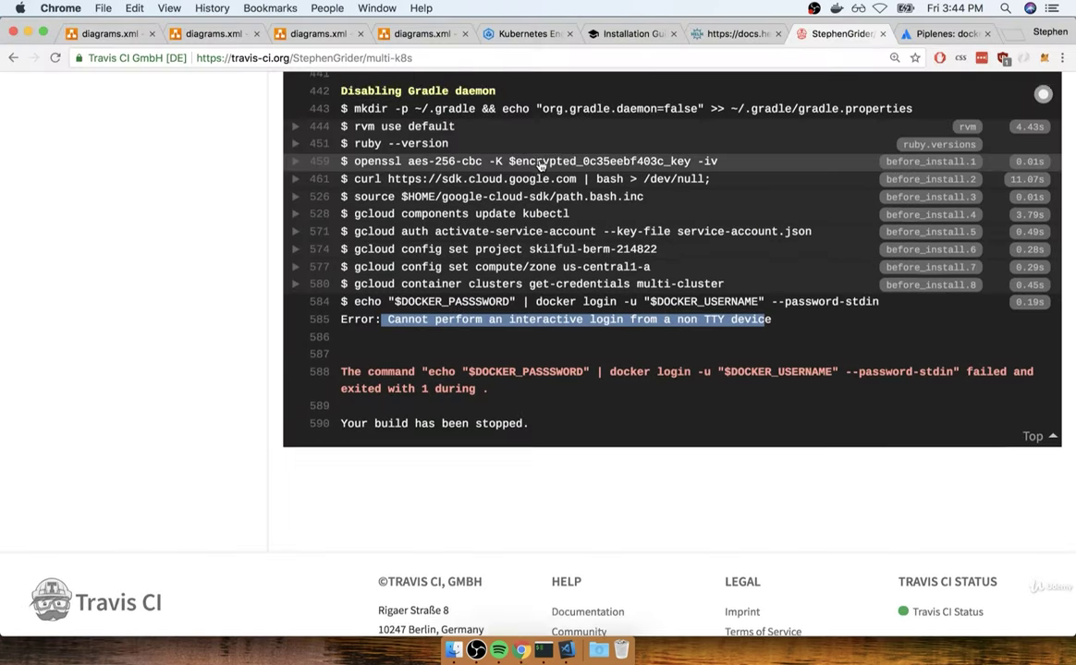
# - Return to the Travis CI page and confirm build #2 'fixed pw' passed in 2 min 39 sec
pyautogui.scroll(15, 593, 305)
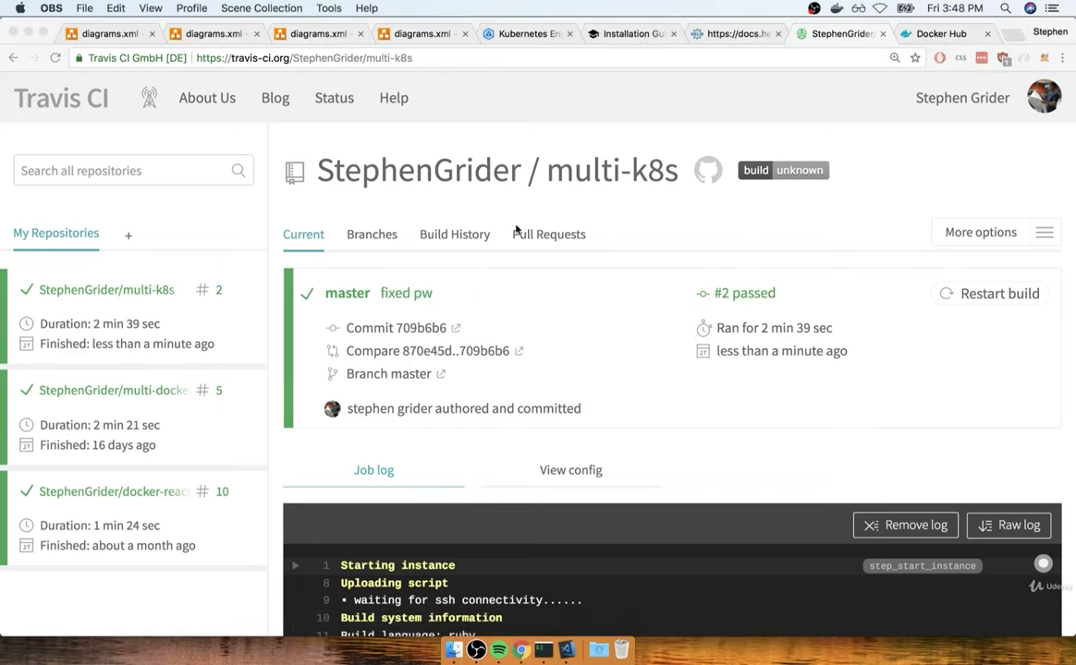
pyautogui.click(731, 413)
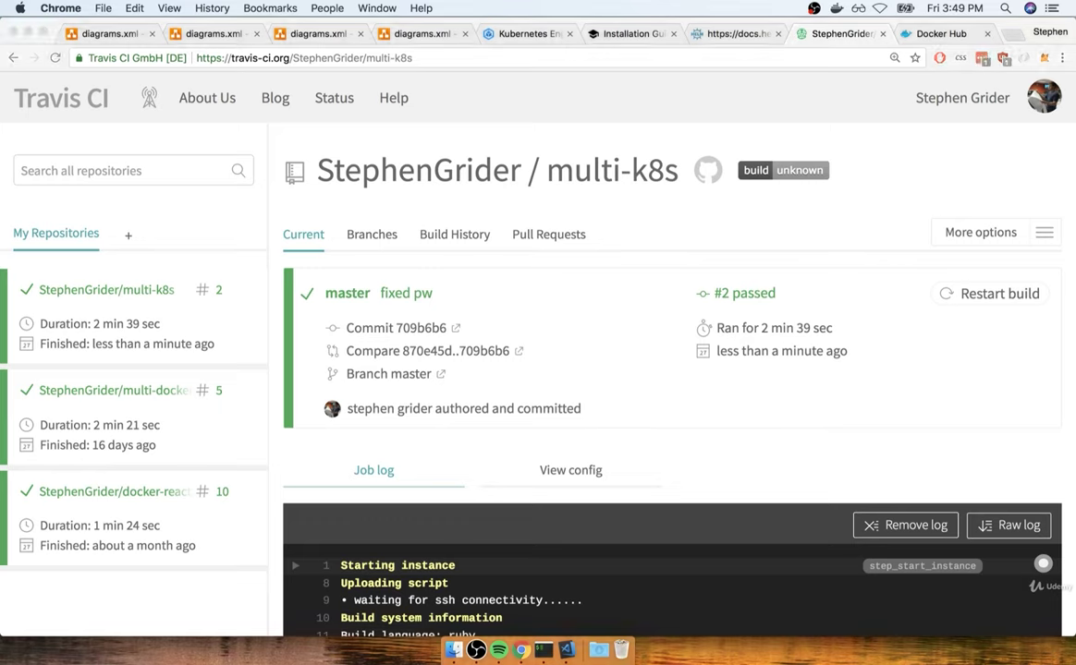
pyautogui.press('super+Tab')
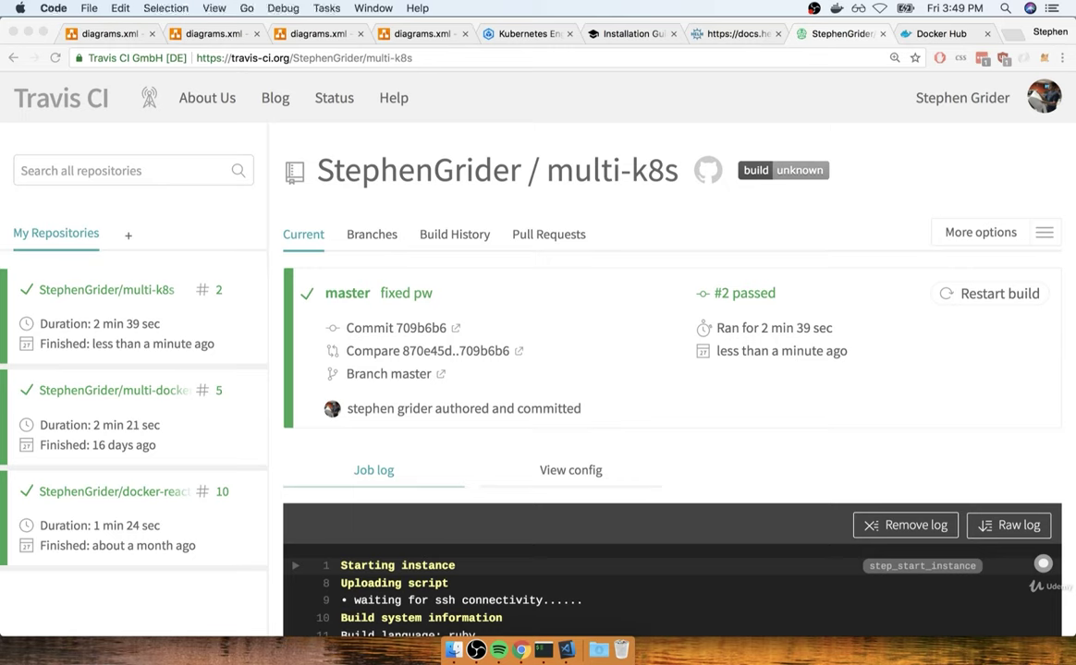
pyautogui.click(787, 425)
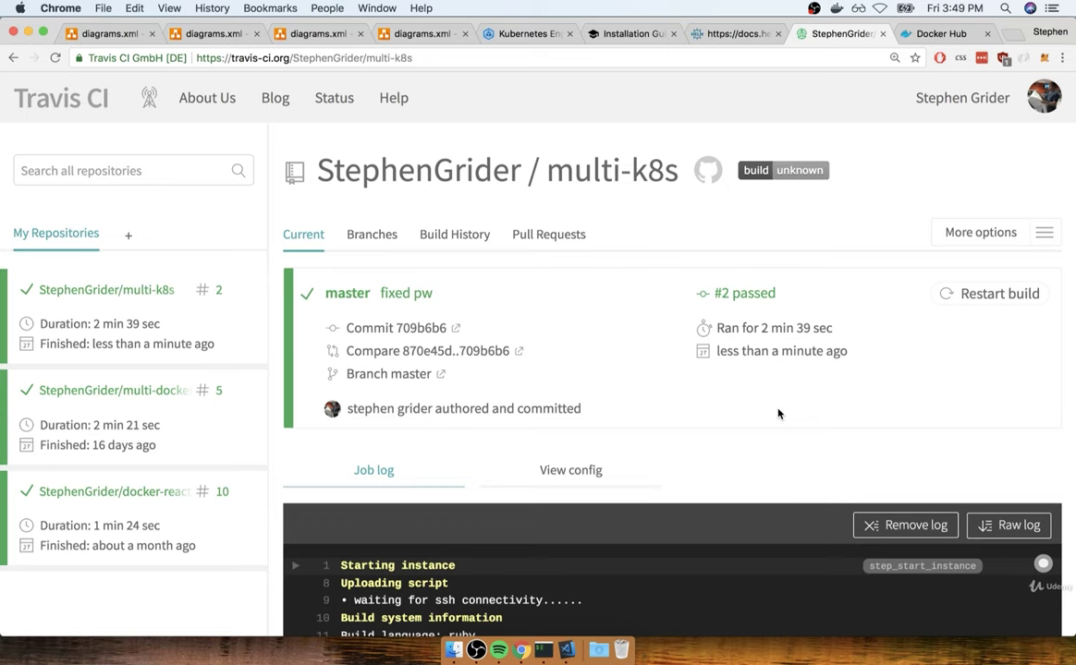
# - Go to Docker Hub and list the tags of the stephengrider/multi-server image
pyautogui.click(504, 33)
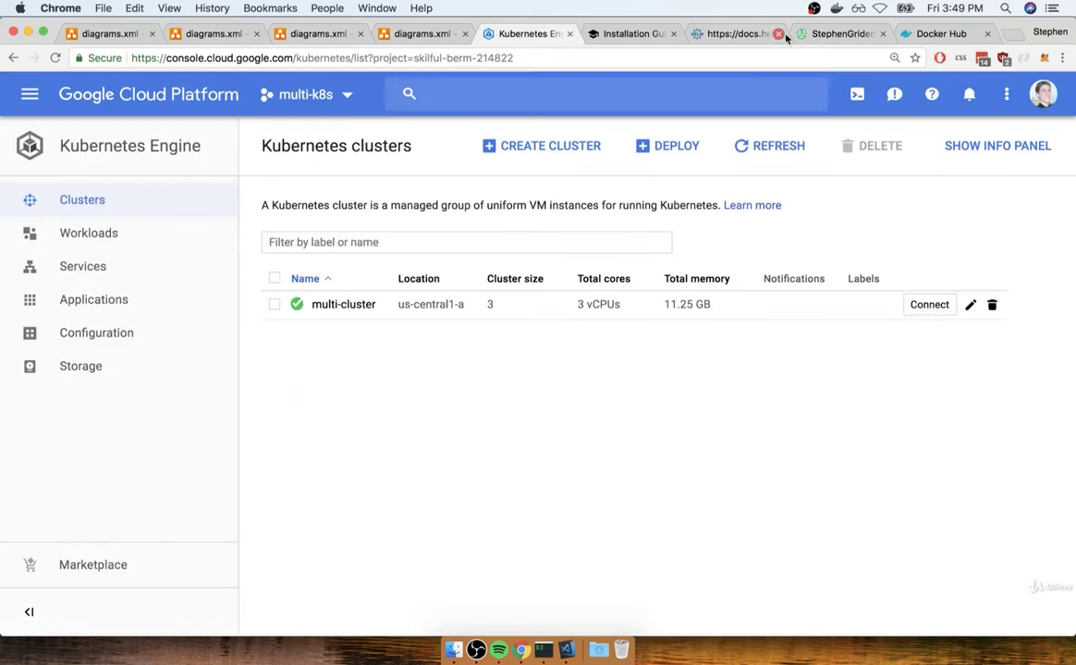
pyautogui.click(844, 35)
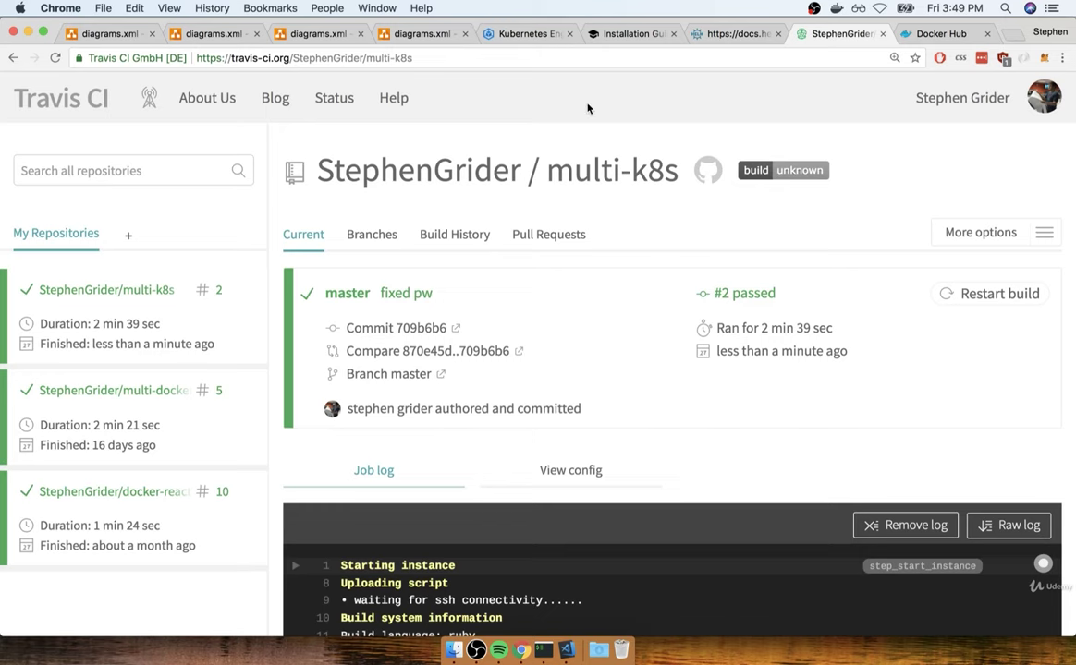
pyautogui.press('super+5')
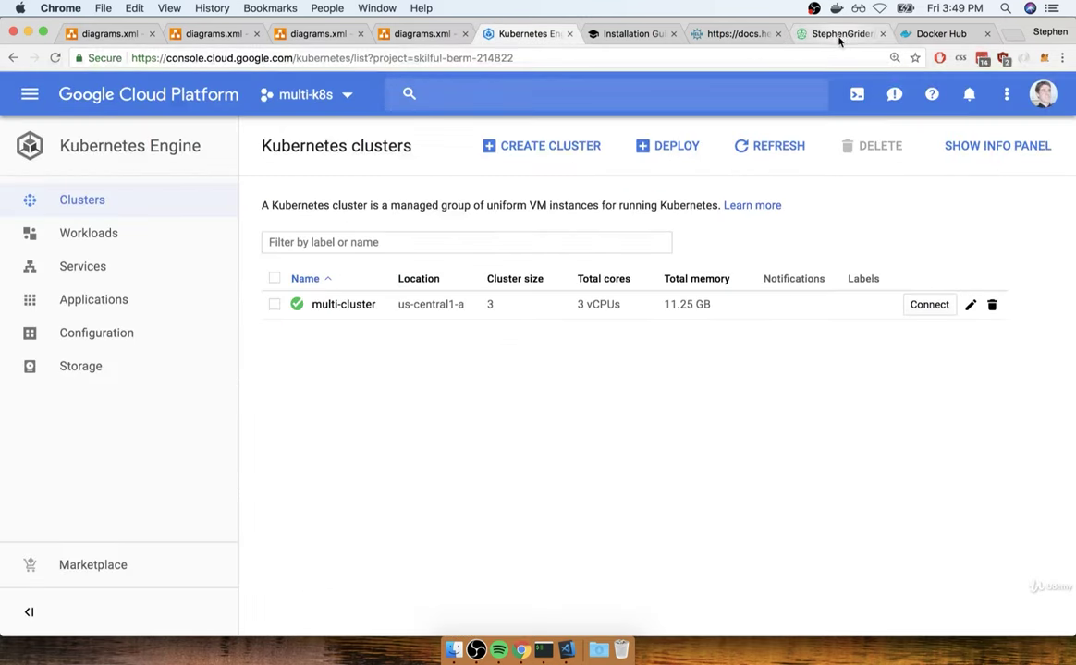
pyautogui.click(841, 35)
pyautogui.press('super+9')
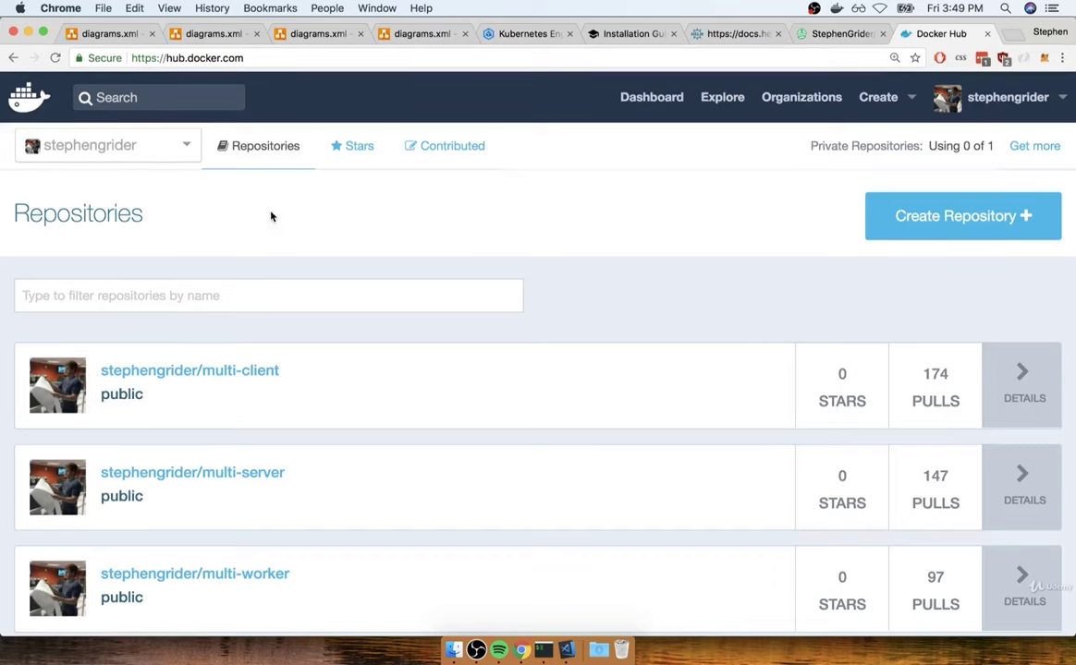
pyautogui.scroll(-2, 473, 302)
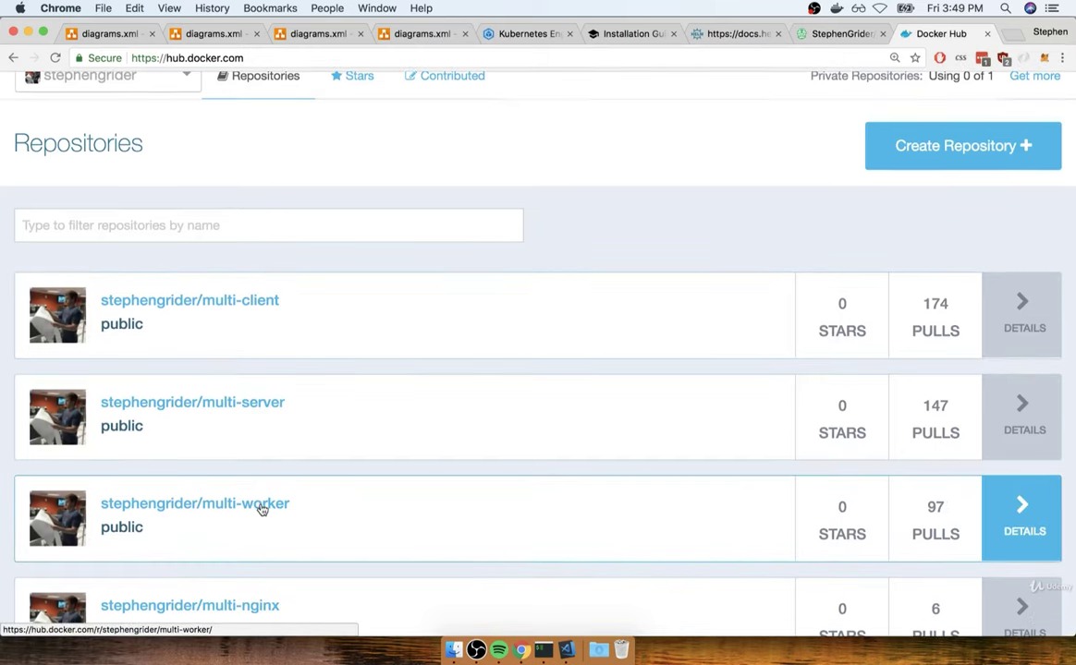
pyautogui.scroll(1, 265, 509)
pyautogui.scroll(-1, 232, 446)
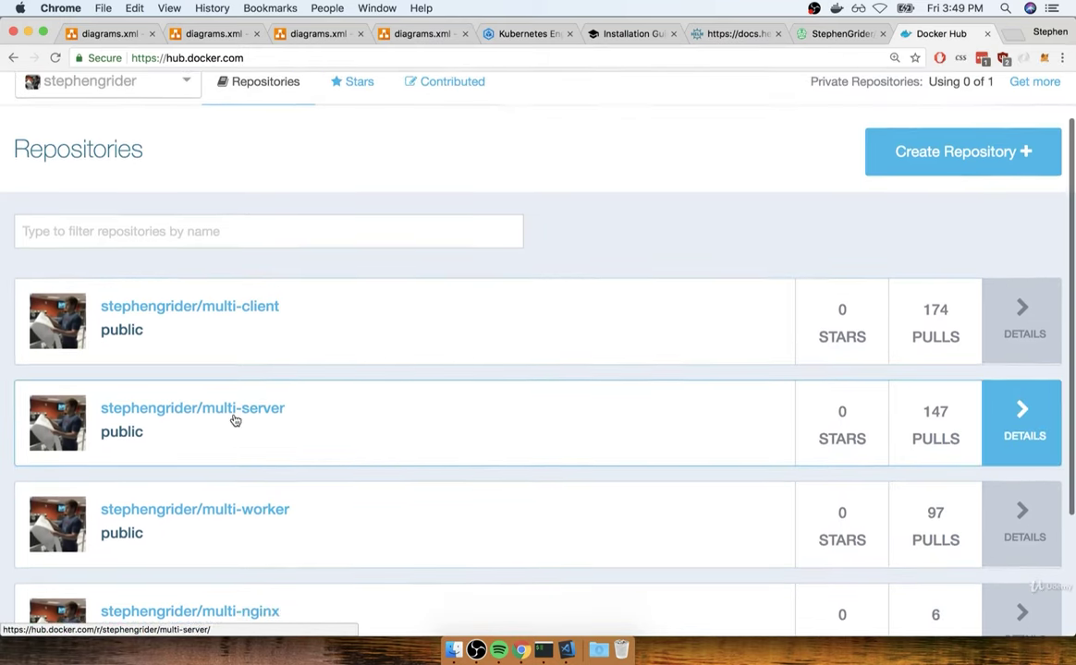
pyautogui.click(187, 413)
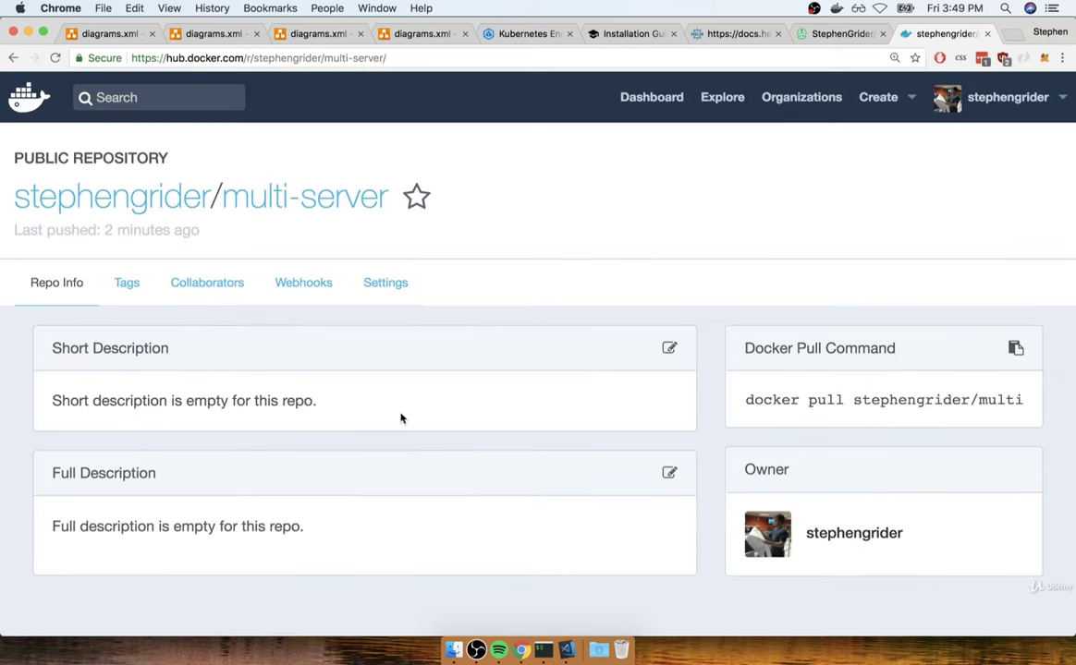
pyautogui.click(126, 282)
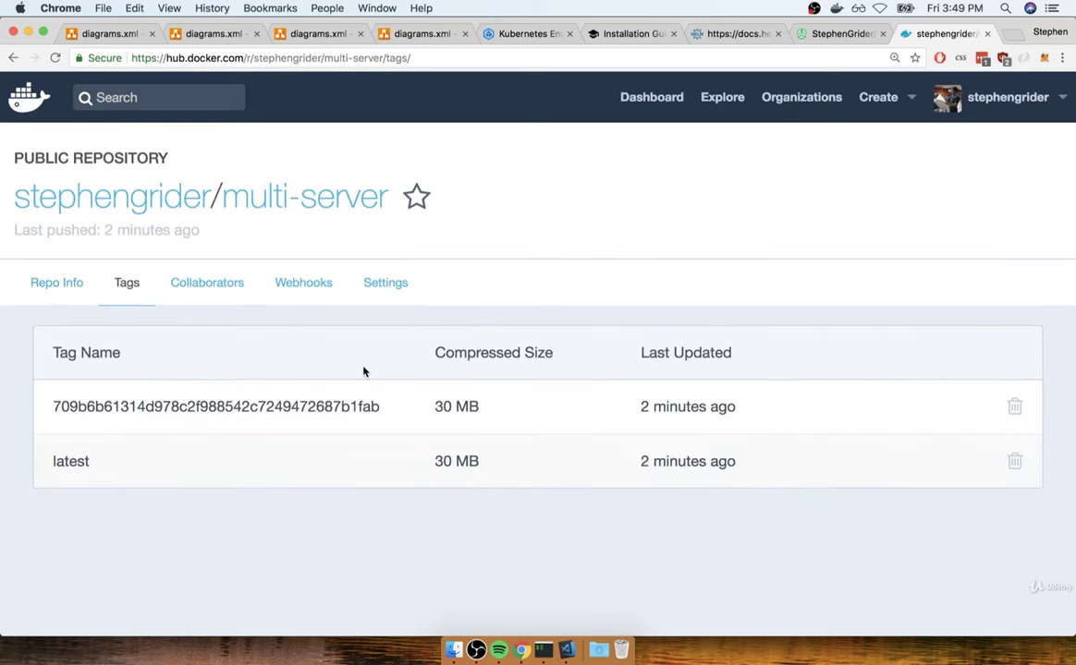
pyautogui.doubleClick(96, 407)
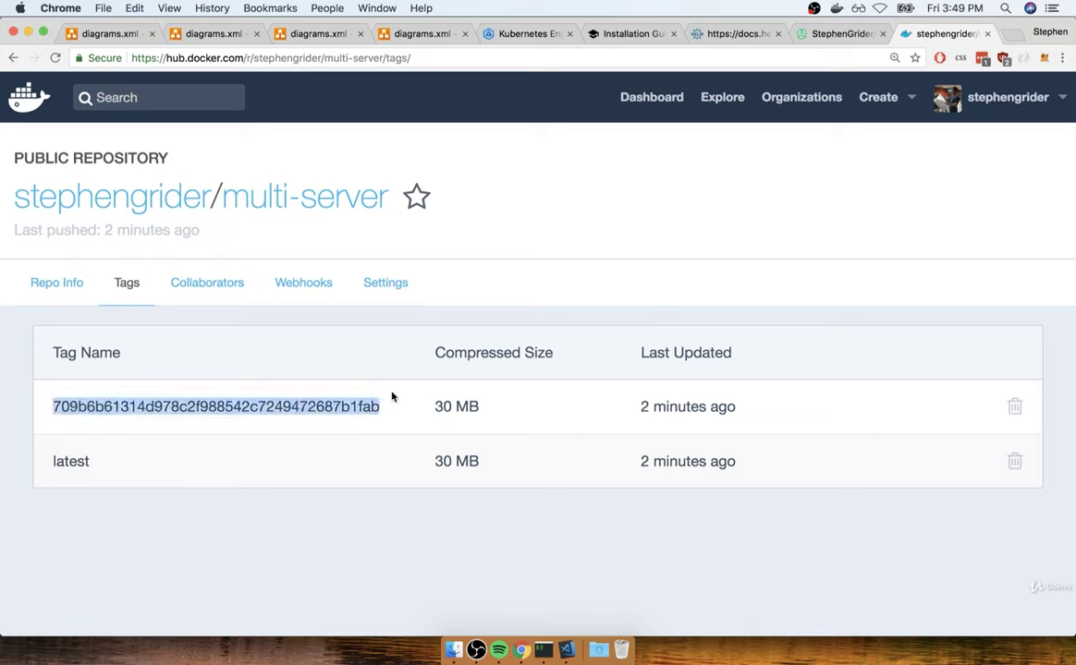
pyautogui.click(153, 430)
pyautogui.doubleClick(233, 403)
pyautogui.doubleClick(74, 461)
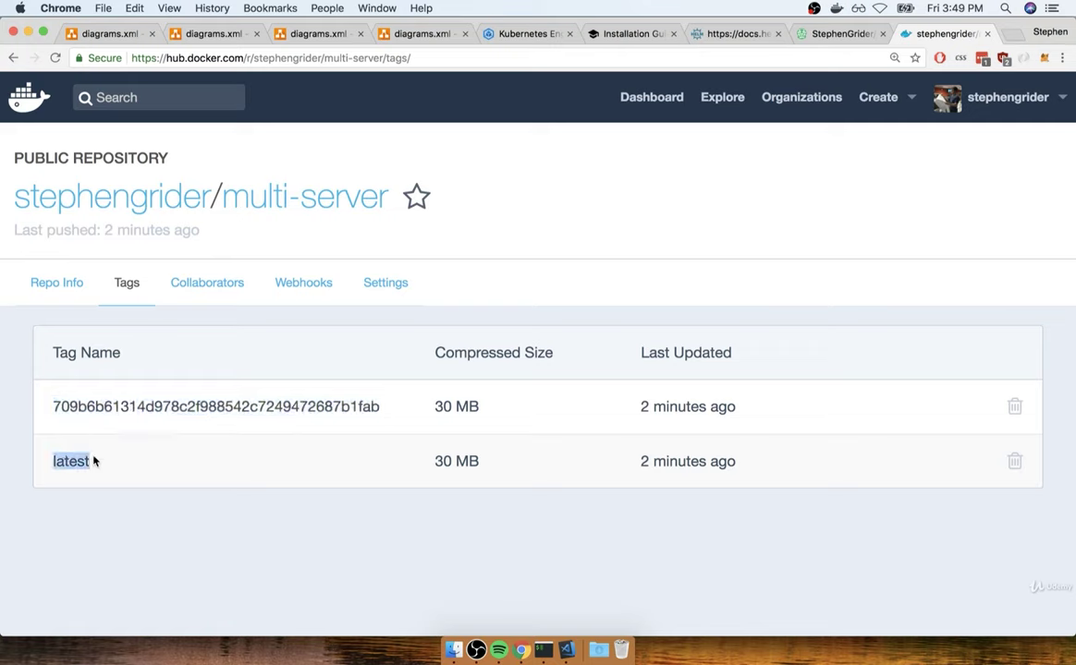
pyautogui.click(132, 472)
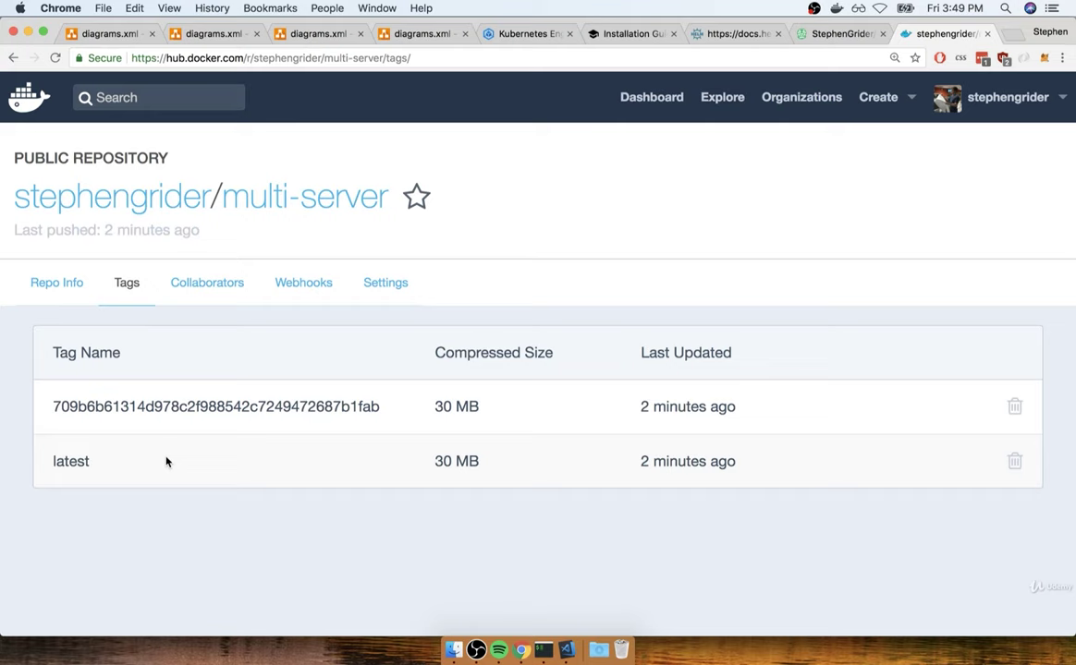
pyautogui.doubleClick(63, 464)
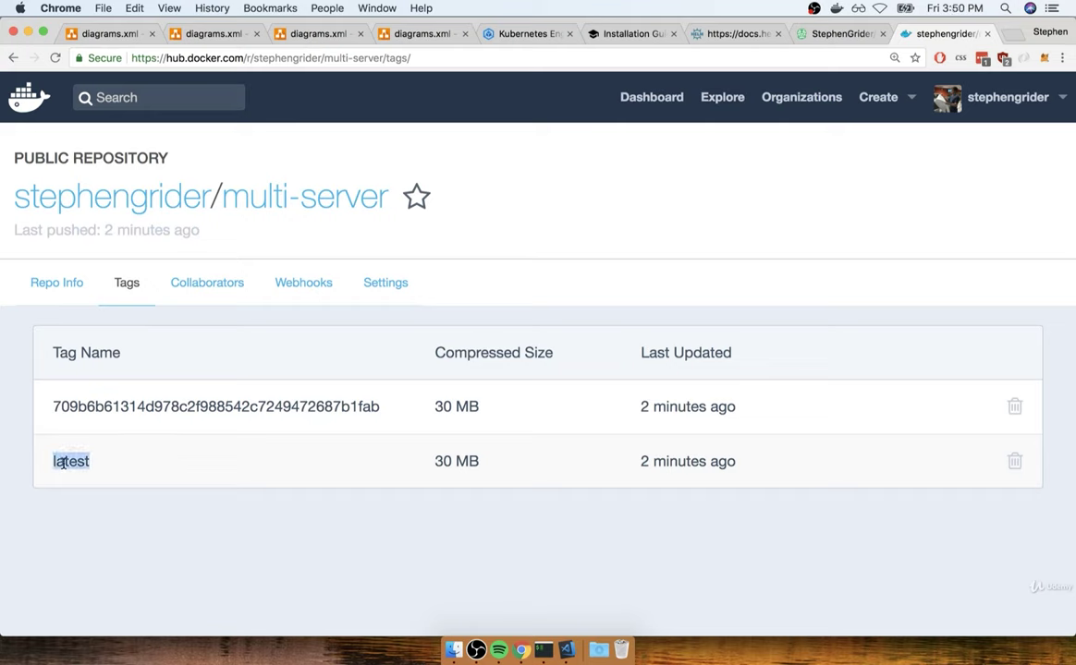
pyautogui.click(348, 494)
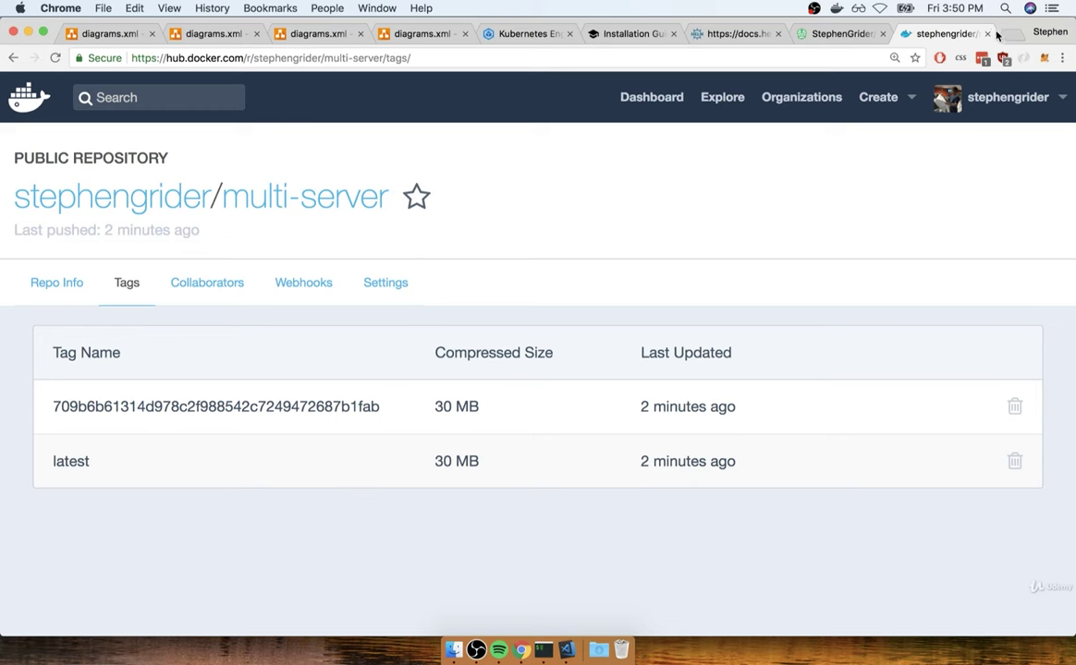
pyautogui.click(987, 33)
pyautogui.click(524, 35)
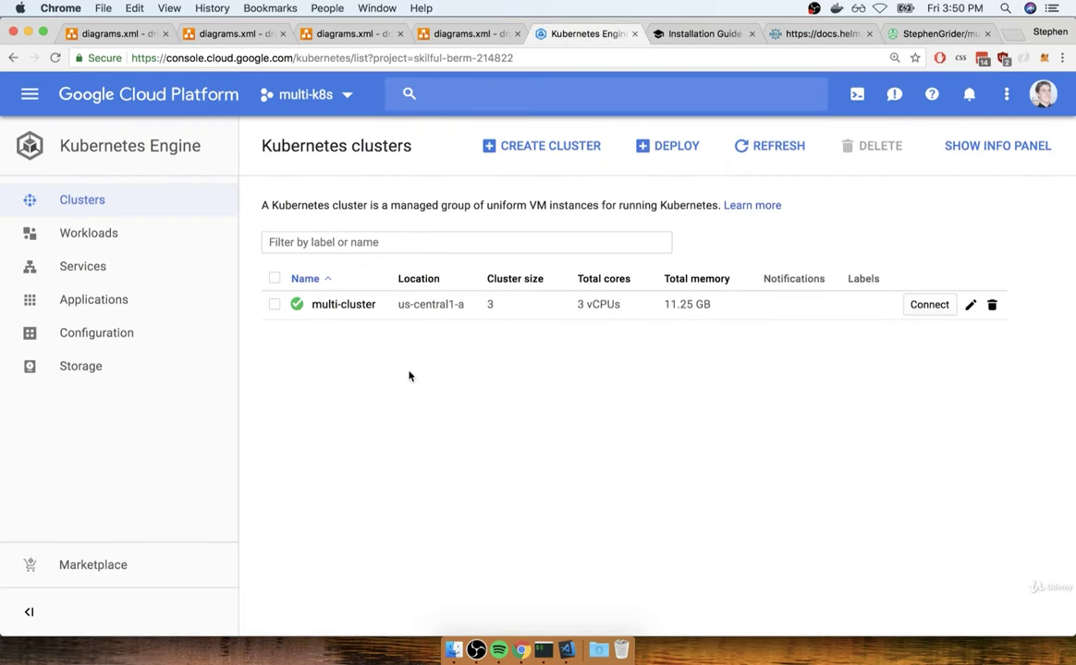
# - Reload the Kubernetes page and open server-deployment from Workloads
pyautogui.click(54, 58)
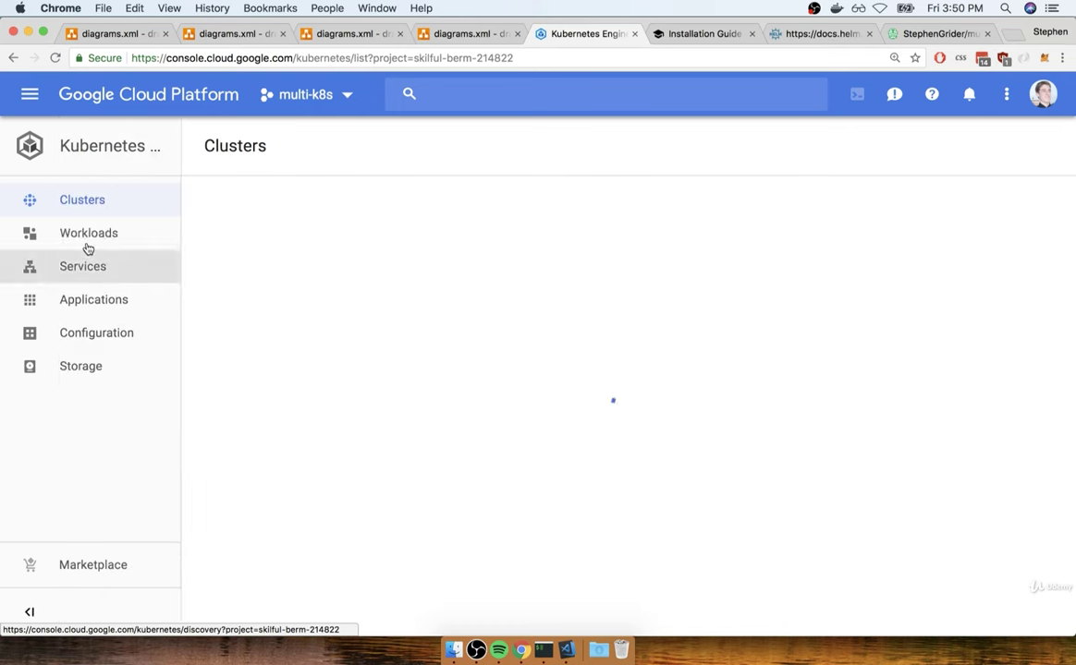
pyautogui.click(125, 242)
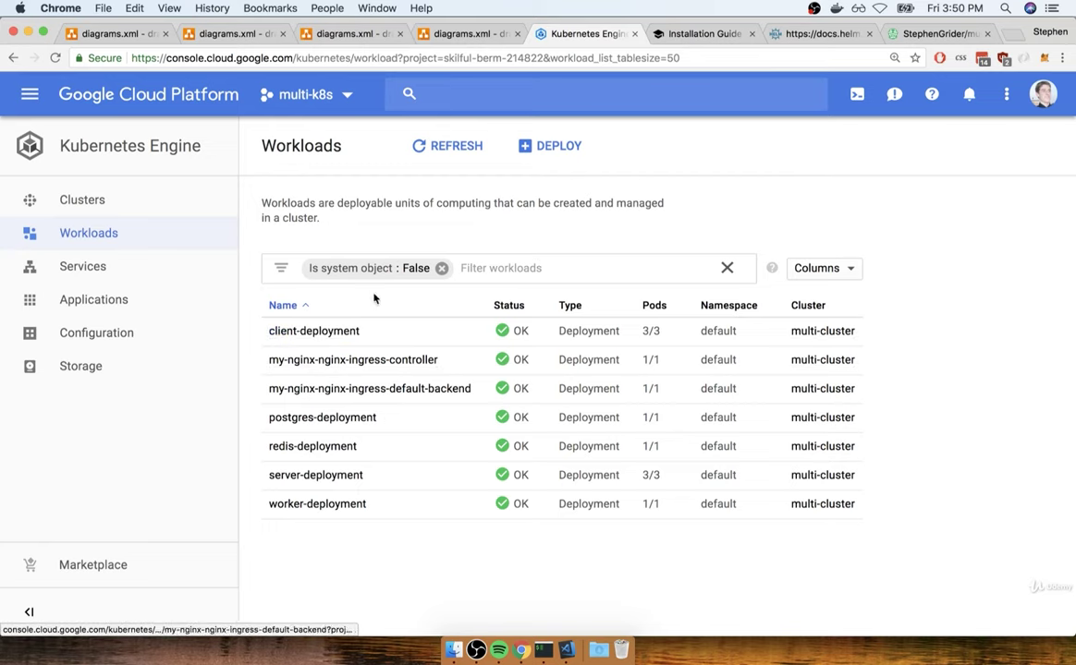
pyautogui.click(327, 475)
# - Scroll to Managed pods and open the server-deployment-7c9944b986-fbbbx pod details
pyautogui.scroll(-1, 670, 488)
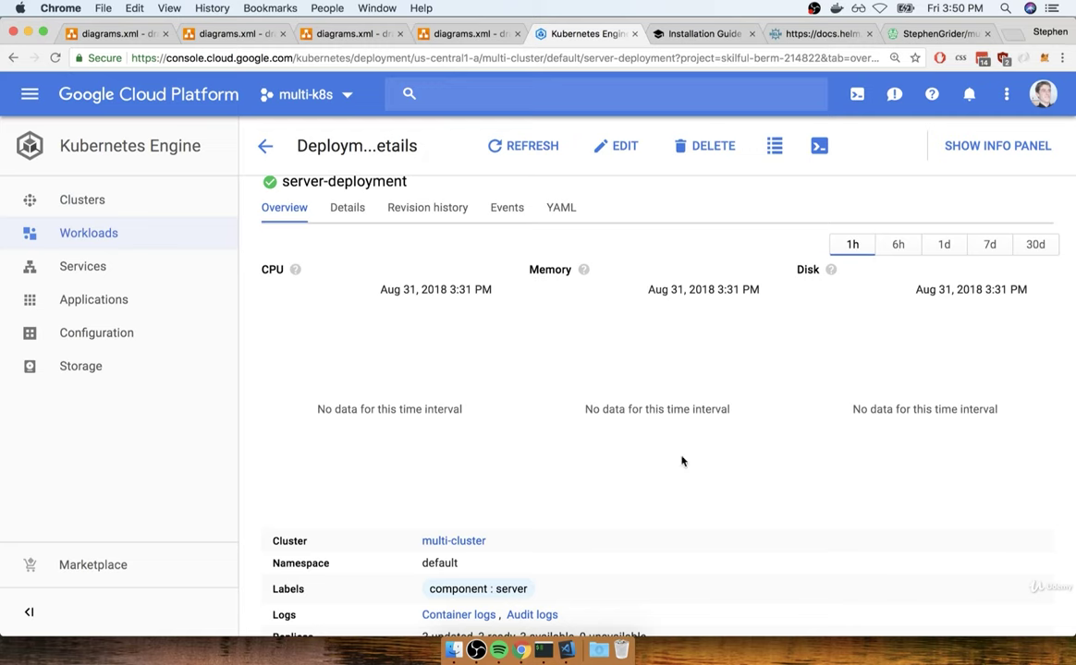
pyautogui.scroll(-3, 689, 466)
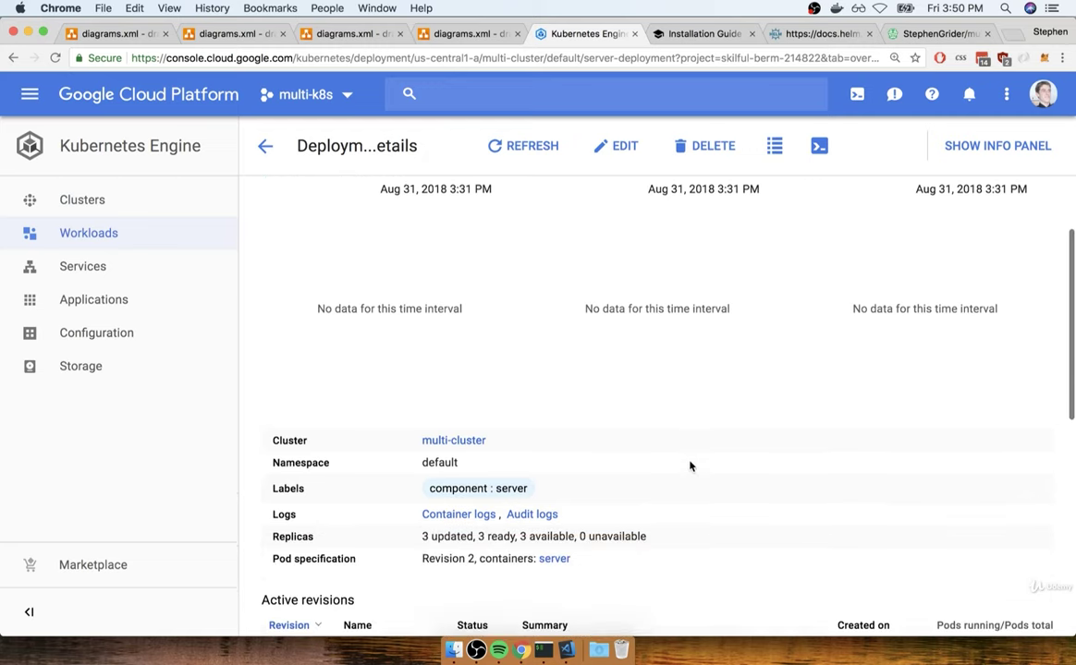
pyautogui.scroll(-10, 689, 466)
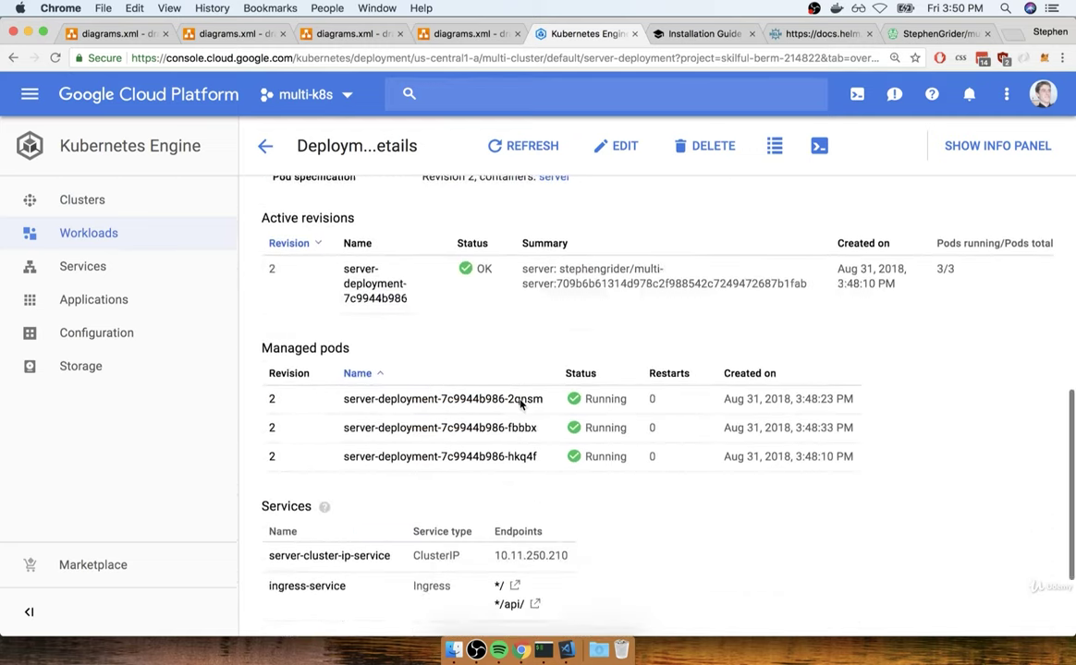
pyautogui.scroll(-2, 694, 408)
pyautogui.scroll(3, 685, 408)
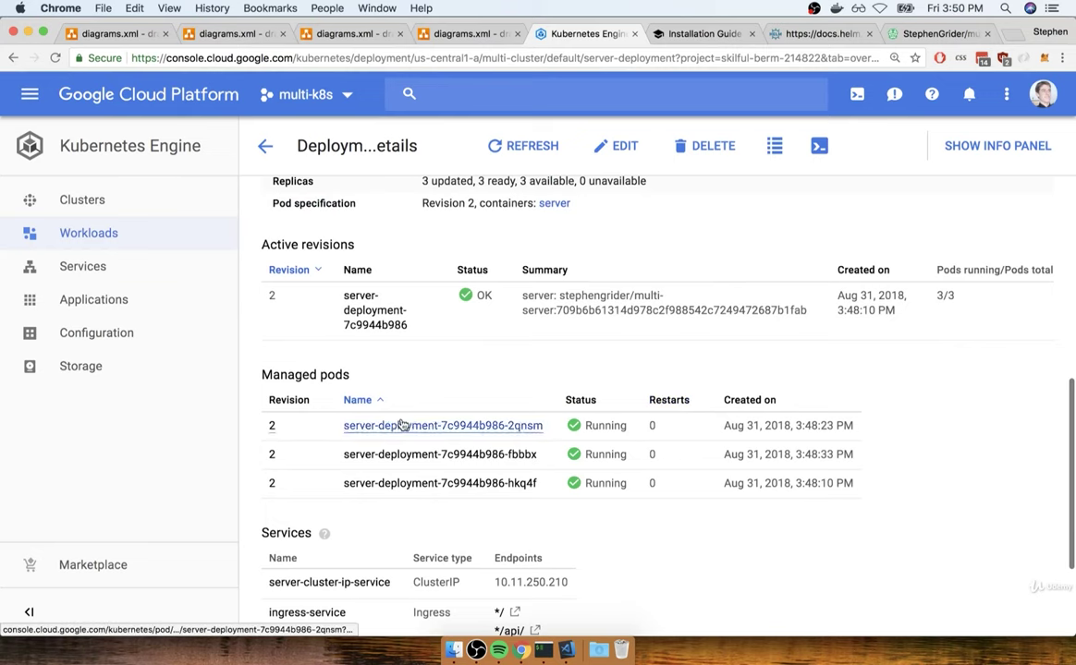
pyautogui.scroll(-2, 328, 536)
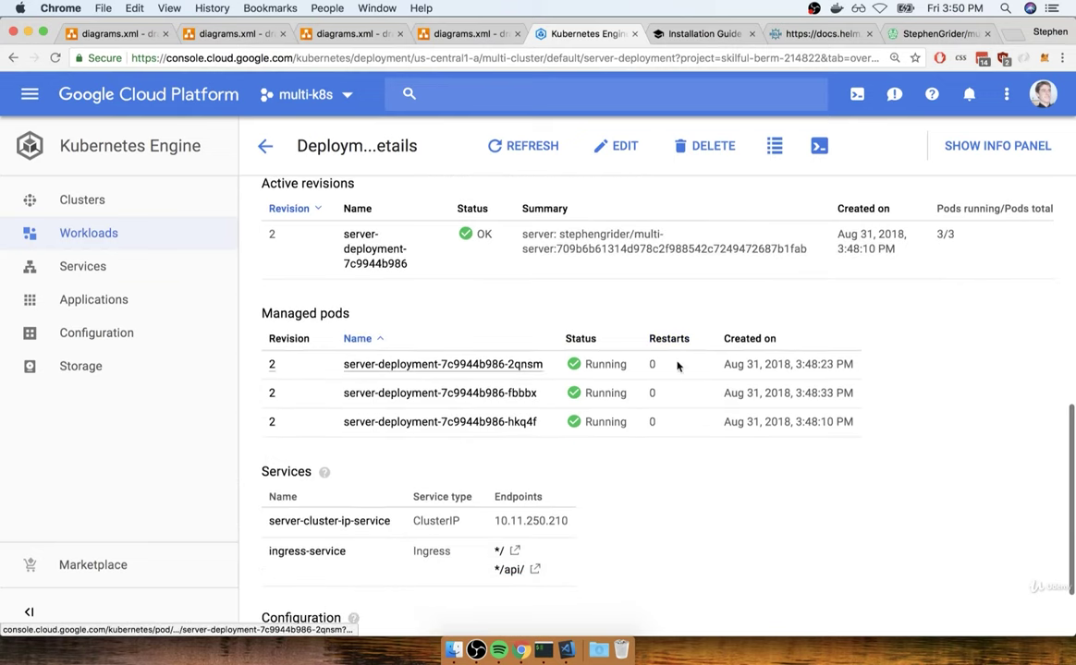
pyautogui.scroll(-2, 359, 380)
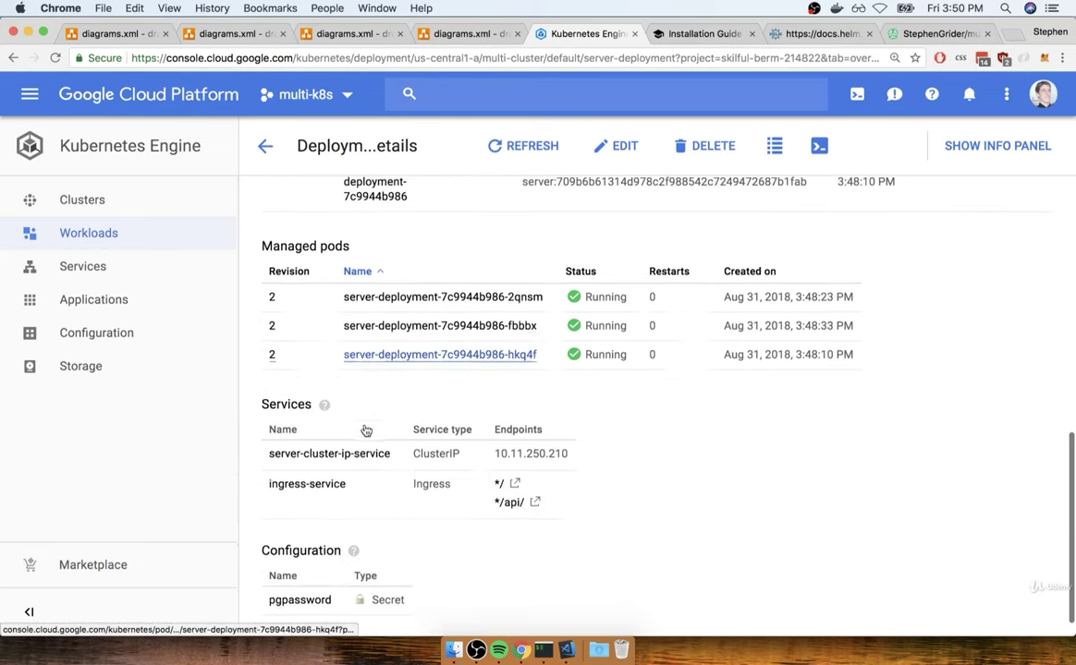
pyautogui.click(418, 325)
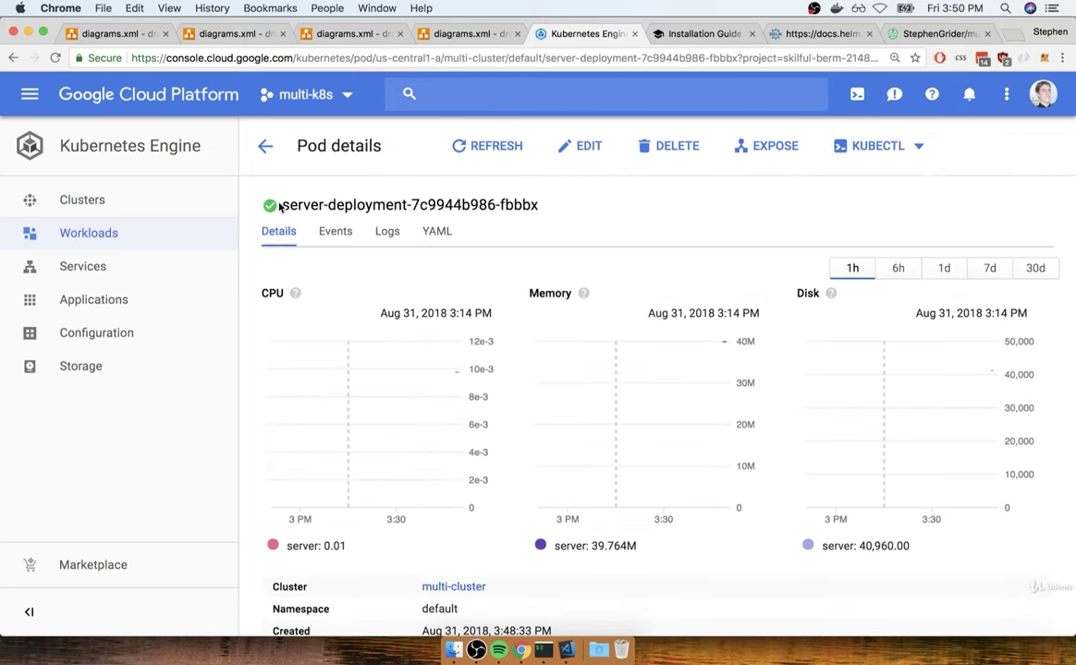
pyautogui.click(96, 275)
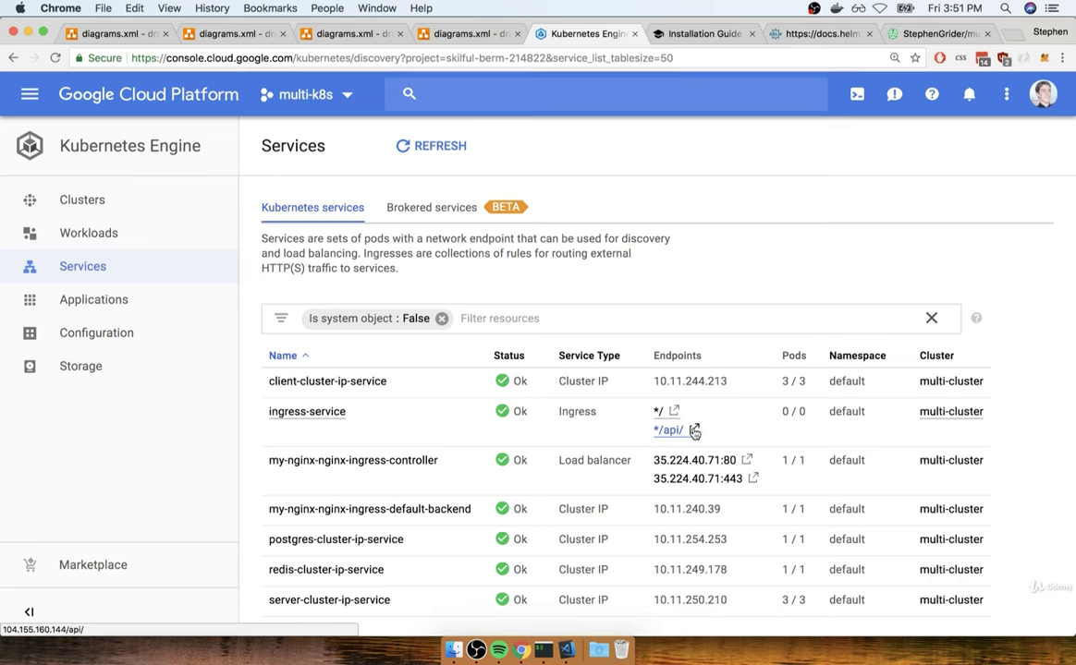
# - Bring Visual Studio Code back to the front showing .travis.yml
pyautogui.click(566, 651)
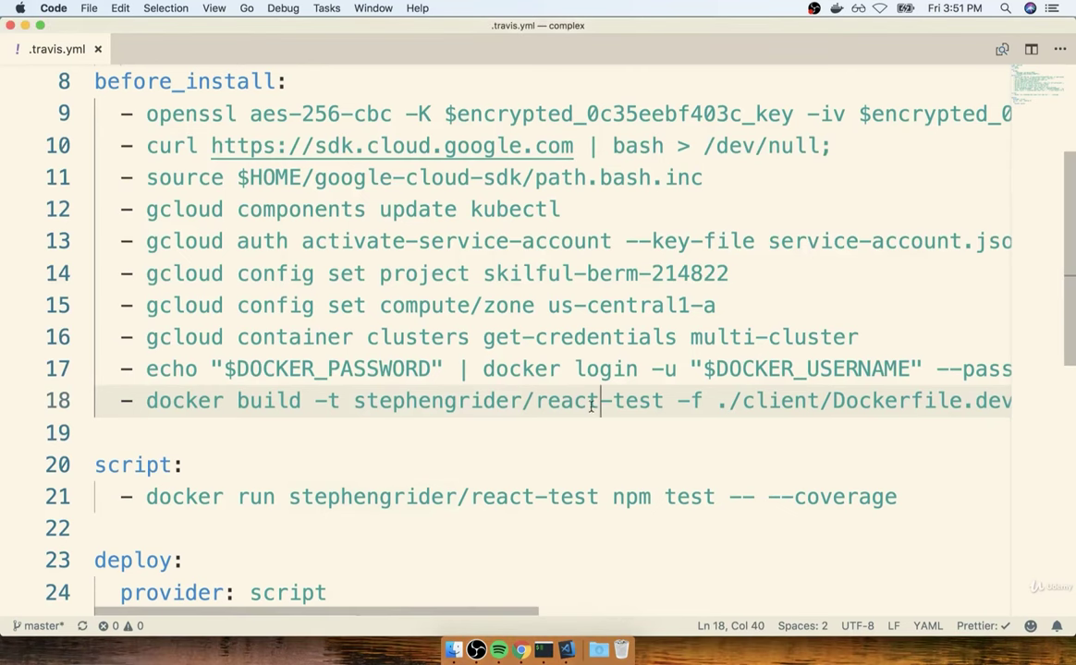
# - Open k8s/ingress-service.yaml and highlight its / and /api/ path rules, then return to Chrome
pyautogui.press('super+b')
pyautogui.click(40, 151)
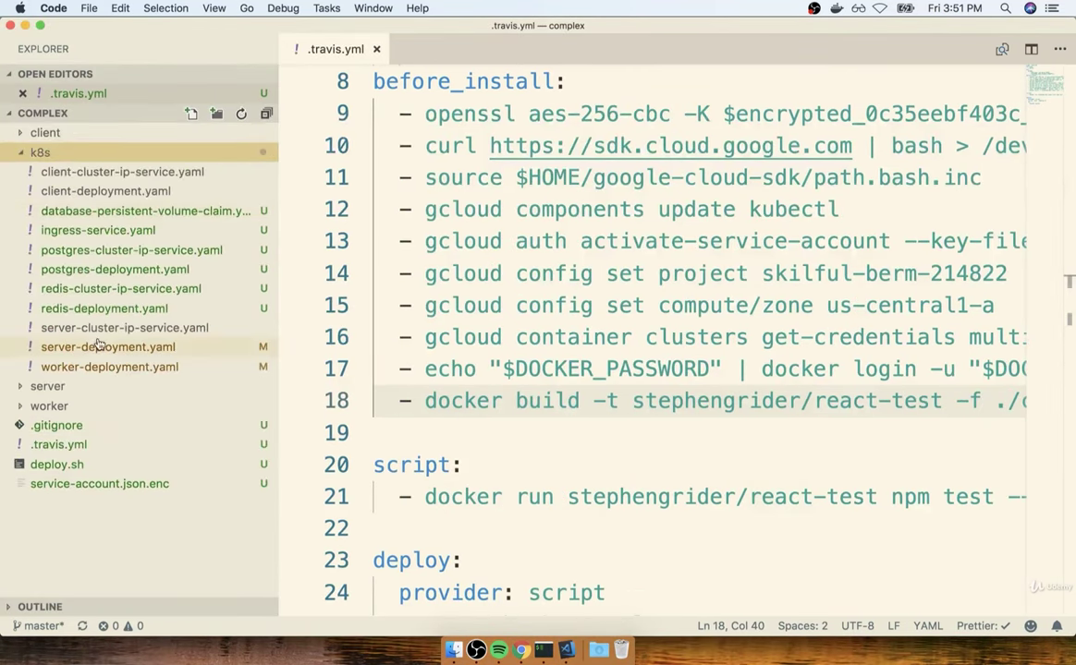
pyautogui.click(104, 230)
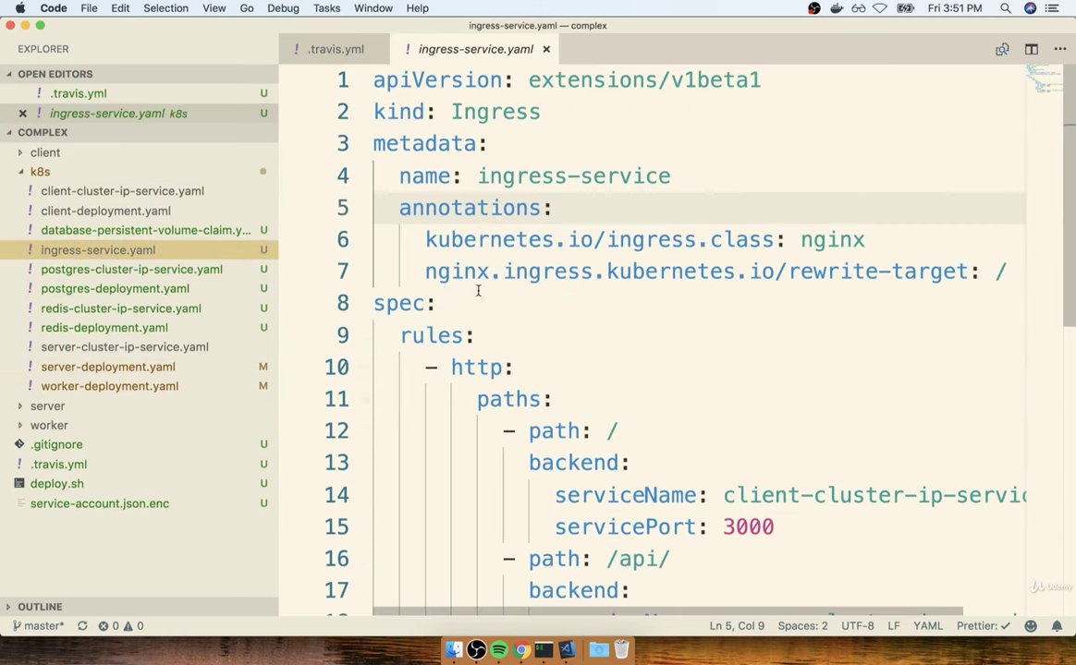
pyautogui.moveTo(278, 297); pyautogui.dragTo(176, 300)
pyautogui.scroll(-3, 511, 341)
pyautogui.moveTo(443, 279); pyautogui.dragTo(543, 272)
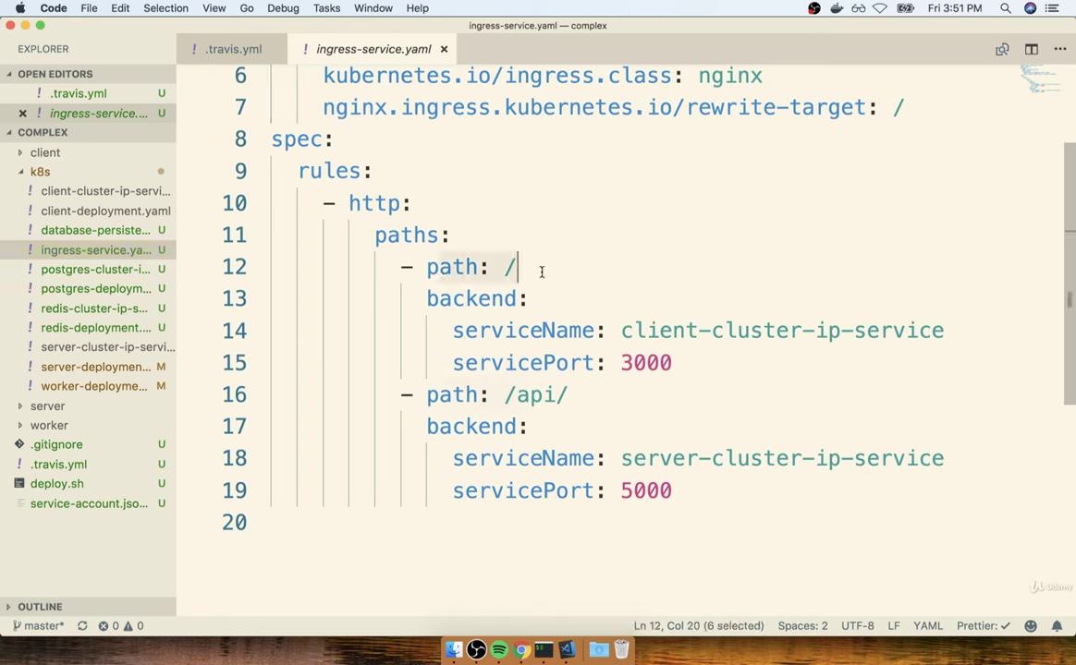
pyautogui.moveTo(458, 381); pyautogui.dragTo(655, 386)
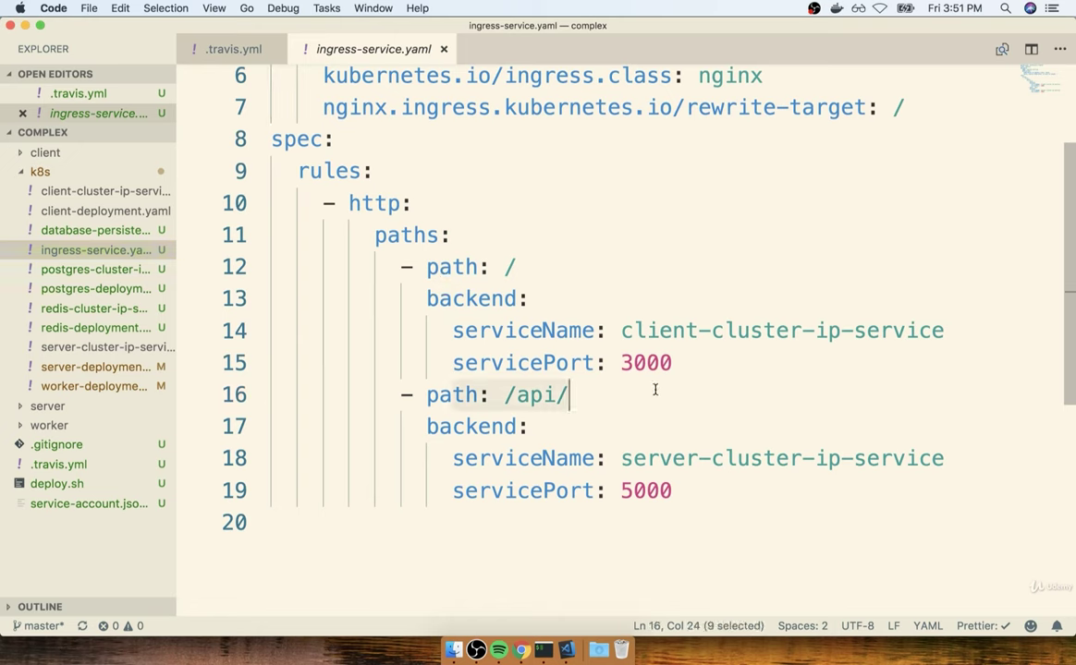
pyautogui.click(688, 405)
pyautogui.press('super+Tab')
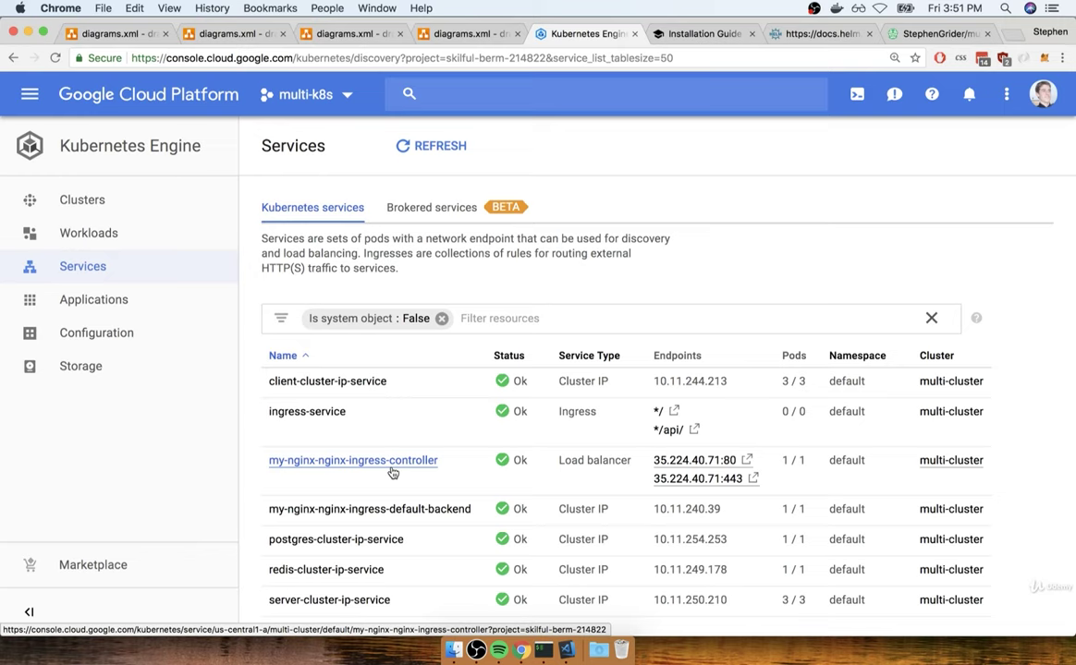
# - View Configuration, then Storage, showing database-persistent-volume-claim Bound on standard storage
pyautogui.click(115, 341)
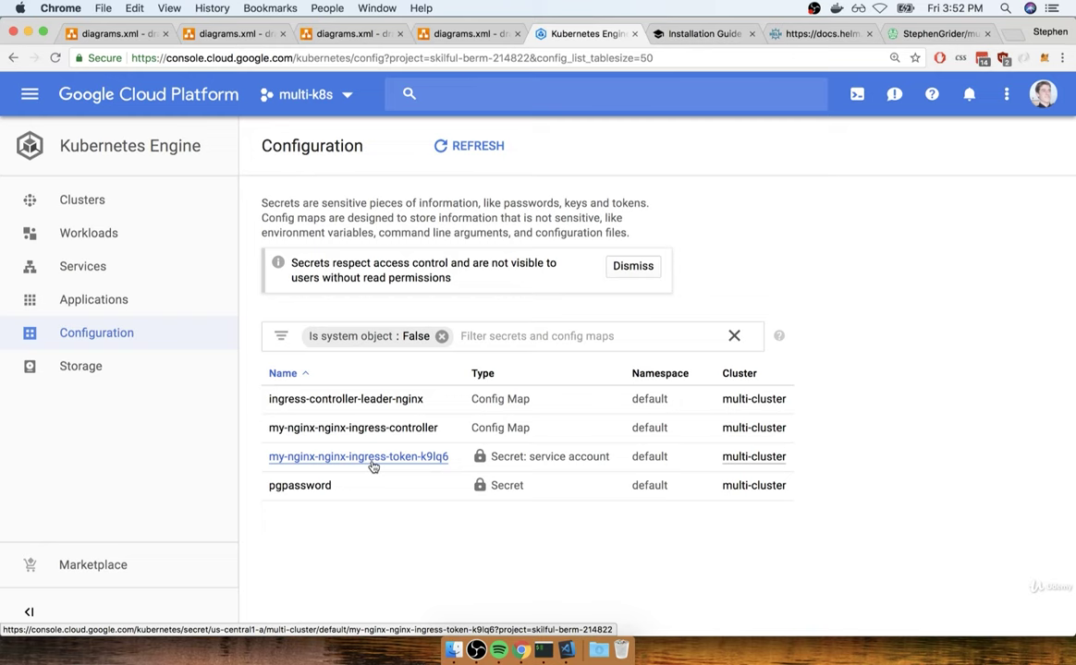
pyautogui.click(105, 367)
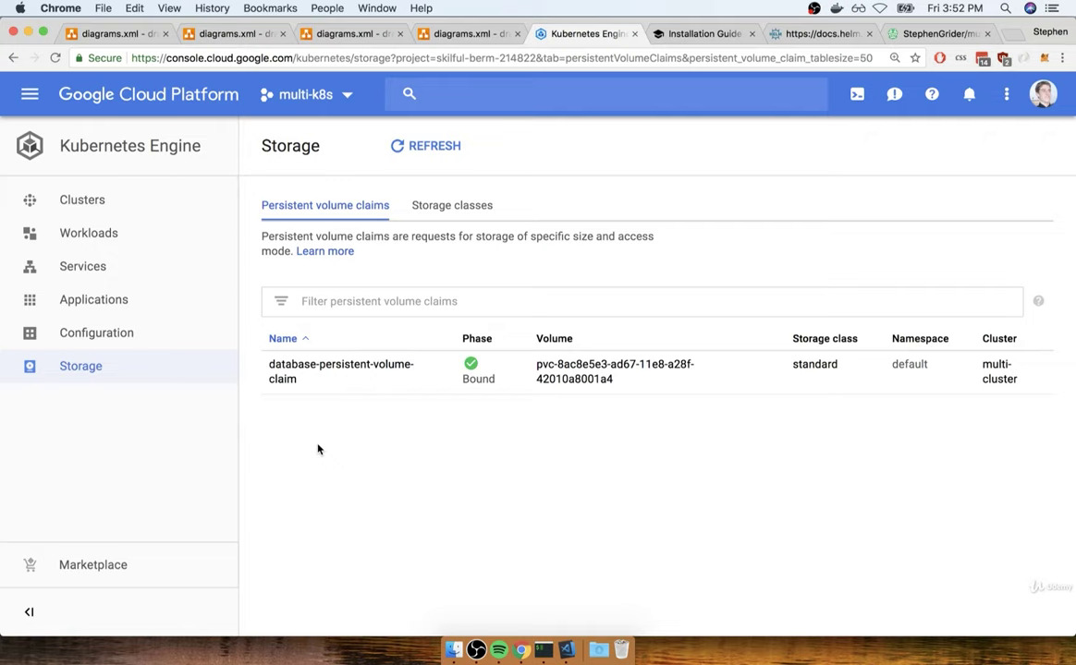
# - Inspect database-persistent-volume-claim and its underlying persistent volume, then browse the console menu
pyautogui.click(282, 368)
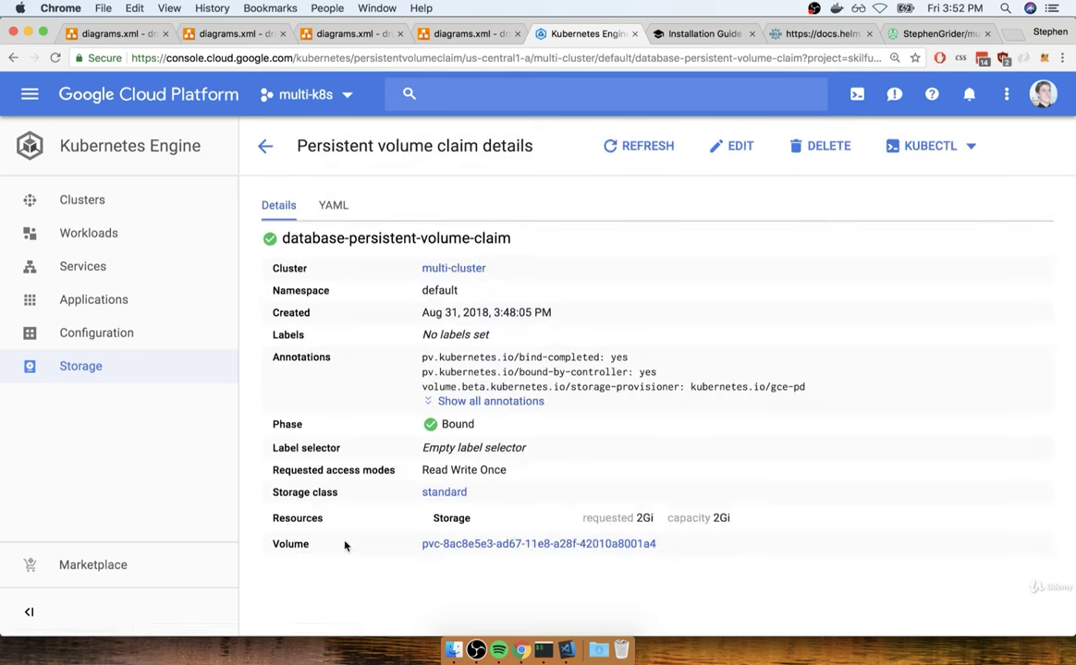
pyautogui.click(493, 545)
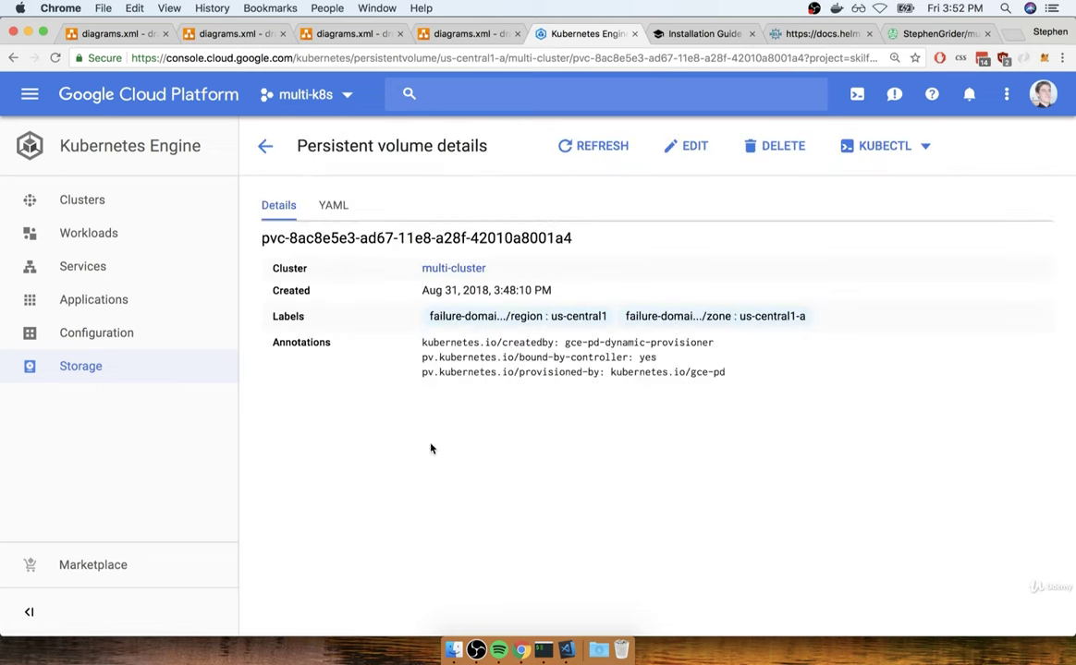
pyautogui.click(26, 104)
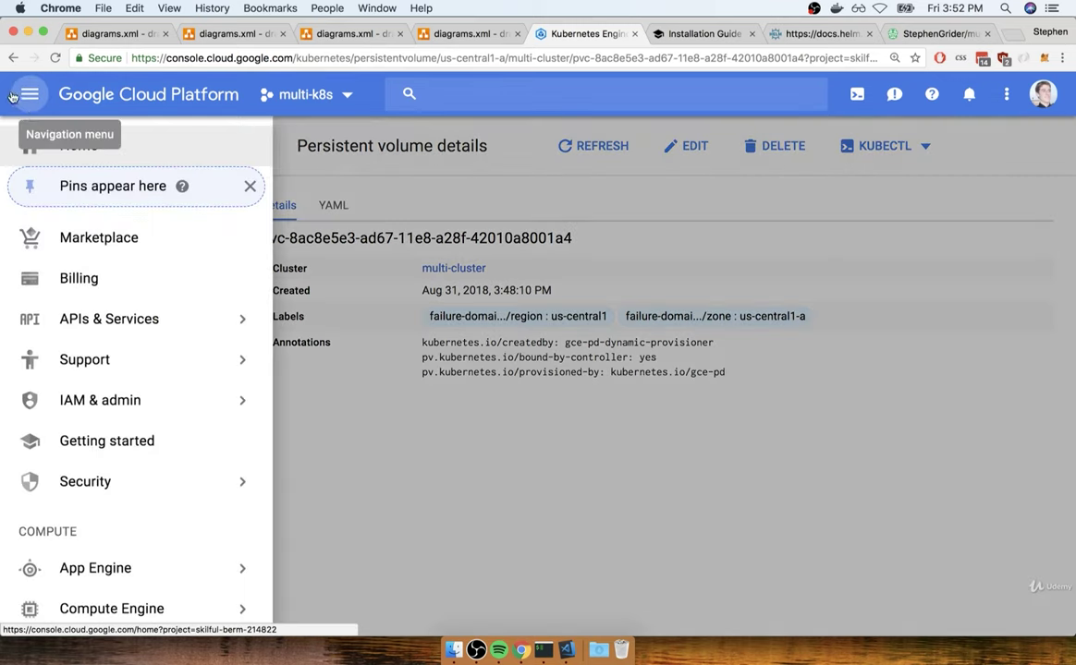
pyautogui.scroll(-3, 145, 374)
pyautogui.scroll(-8, 145, 374)
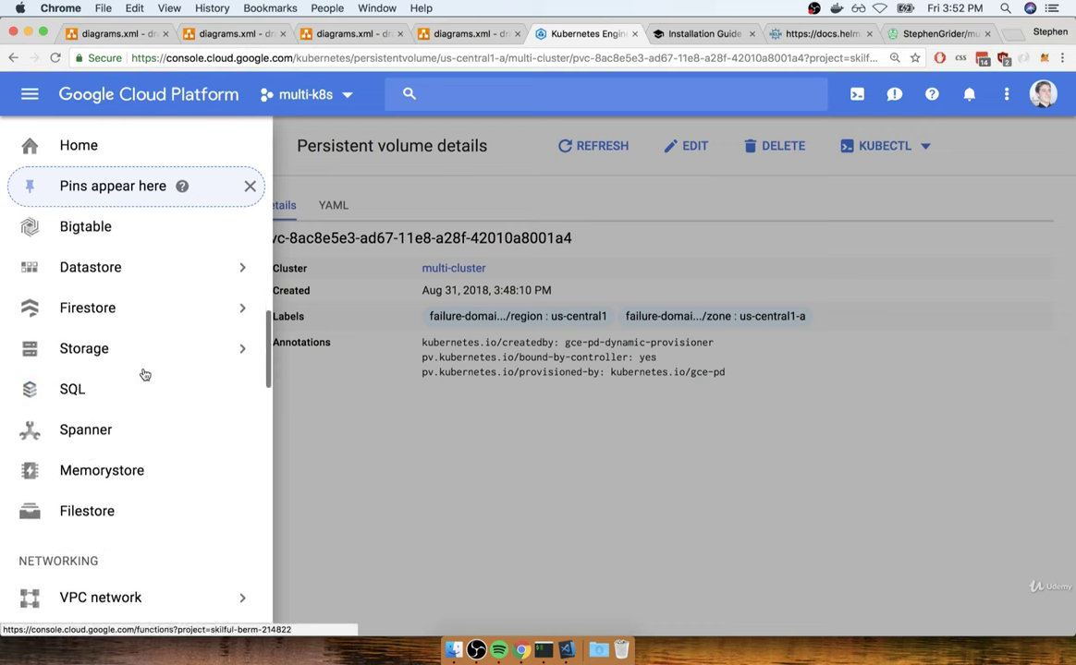
pyautogui.scroll(4, 159, 434)
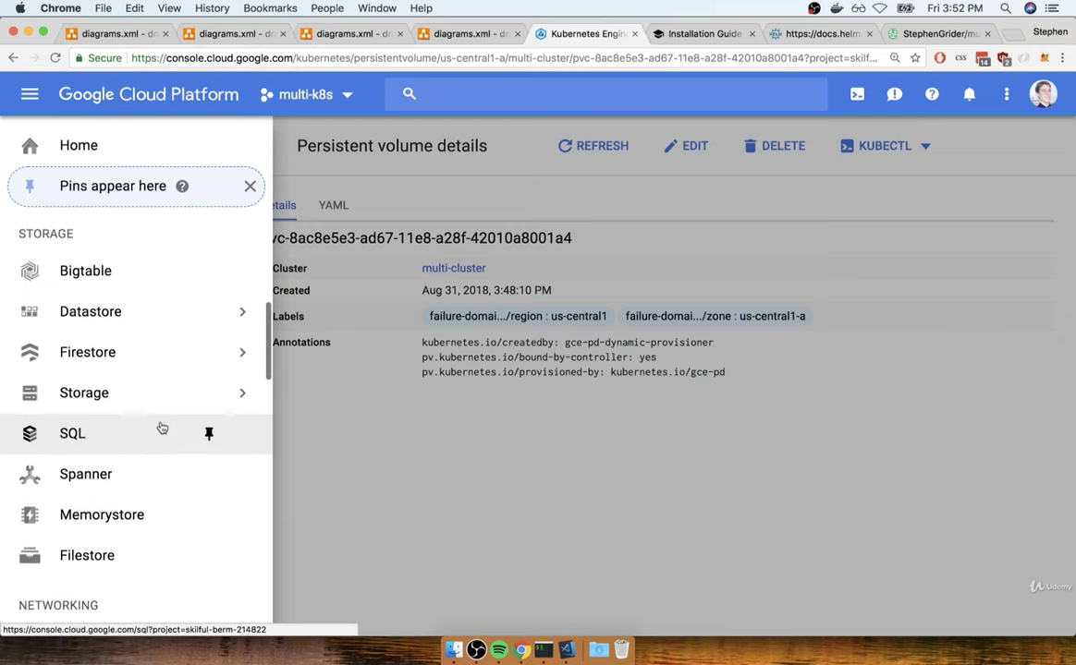
# - Close the menu and return to the Services list showing load balancer 35.224.40.71
pyautogui.moveTo(127, 312)
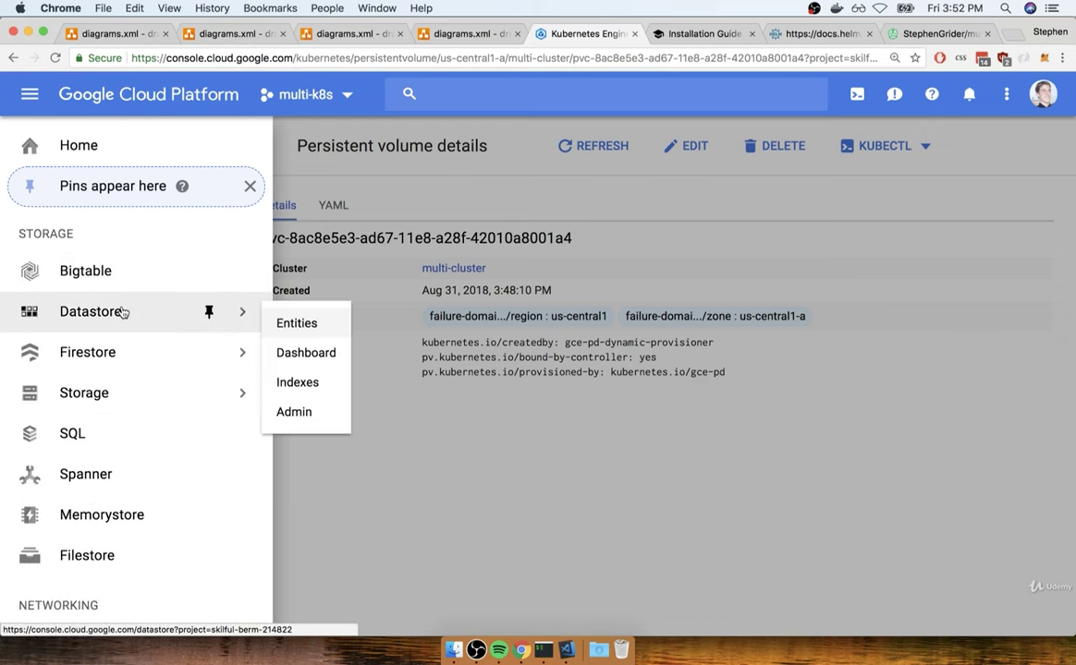
pyautogui.moveTo(110, 396)
pyautogui.moveTo(109, 355)
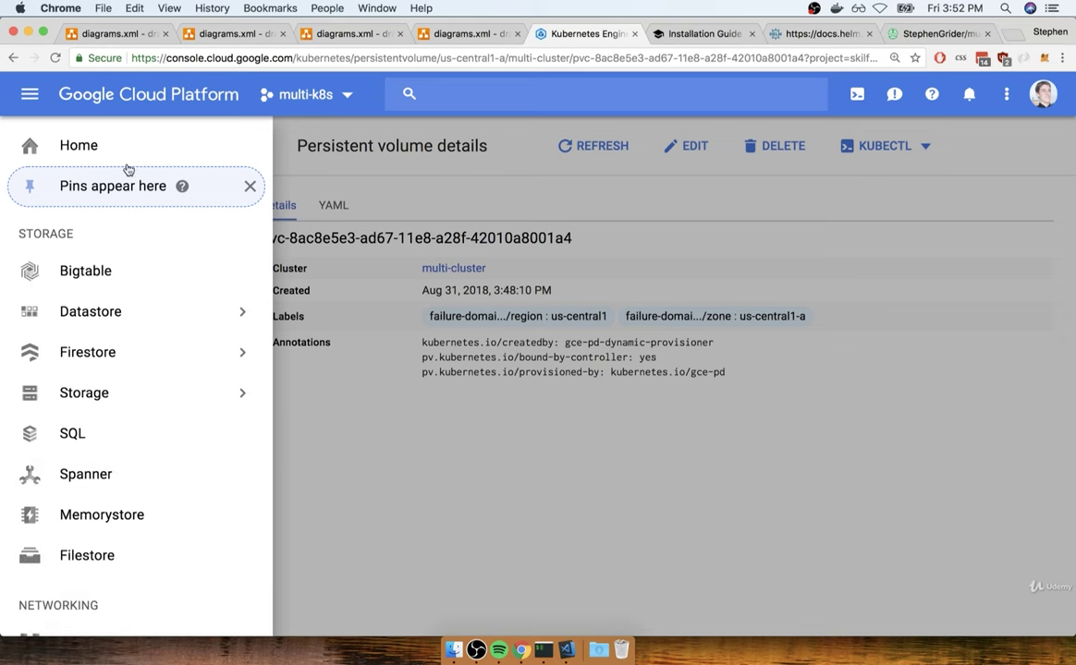
pyautogui.click(30, 95)
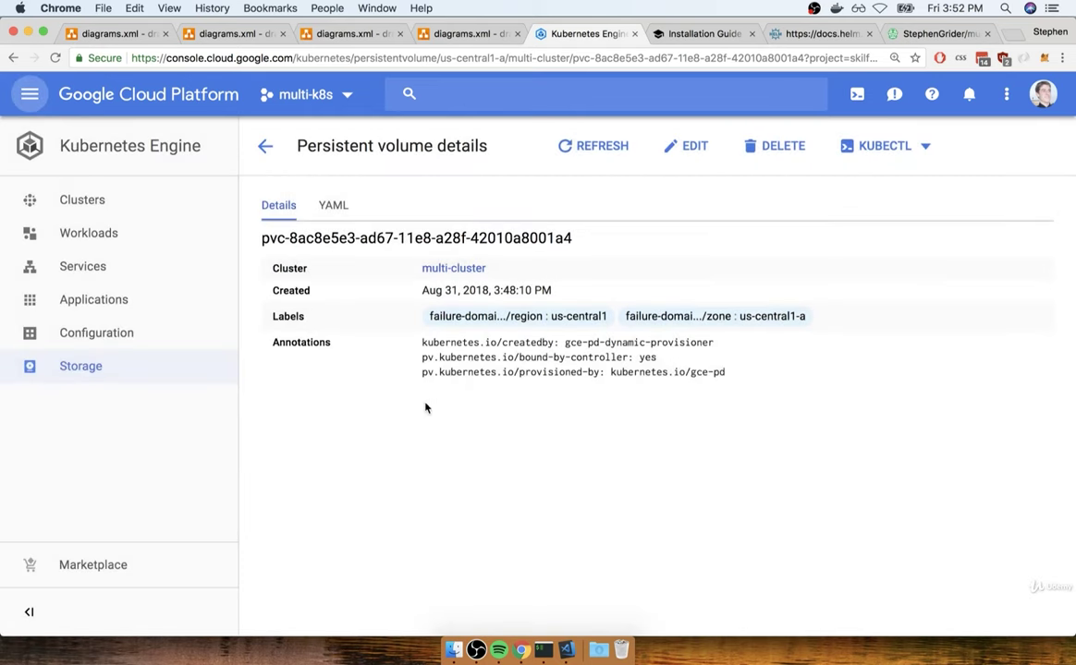
pyautogui.click(265, 146)
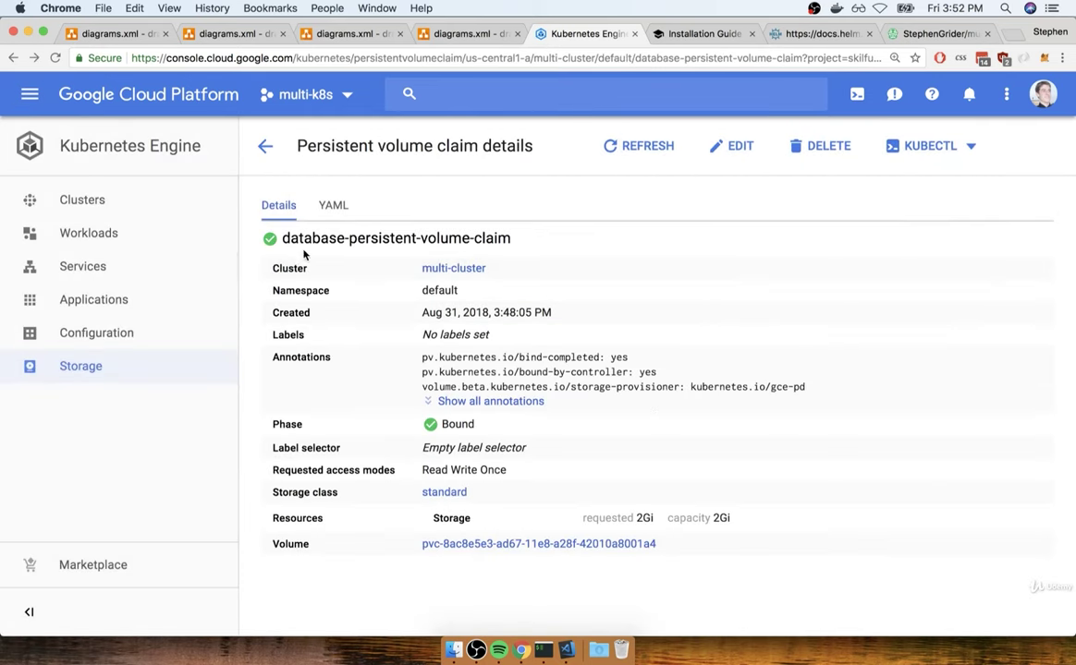
pyautogui.click(109, 266)
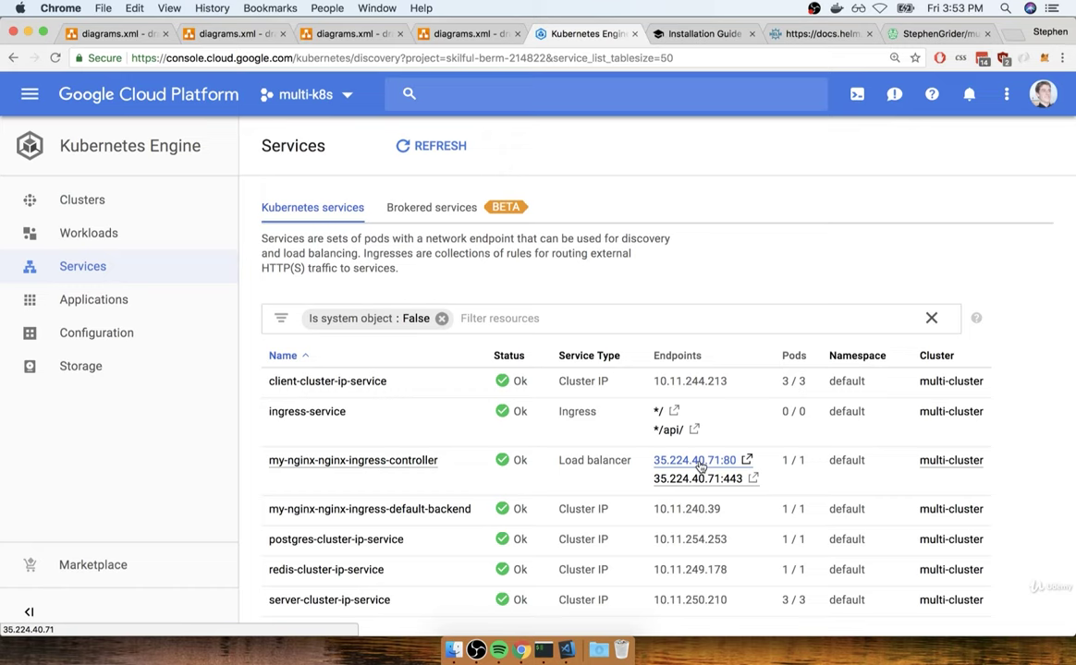
# - Open 35.224.40.71 and proceed past the unsafe certificate warning to load Fib Calculator
pyautogui.click(695, 460)
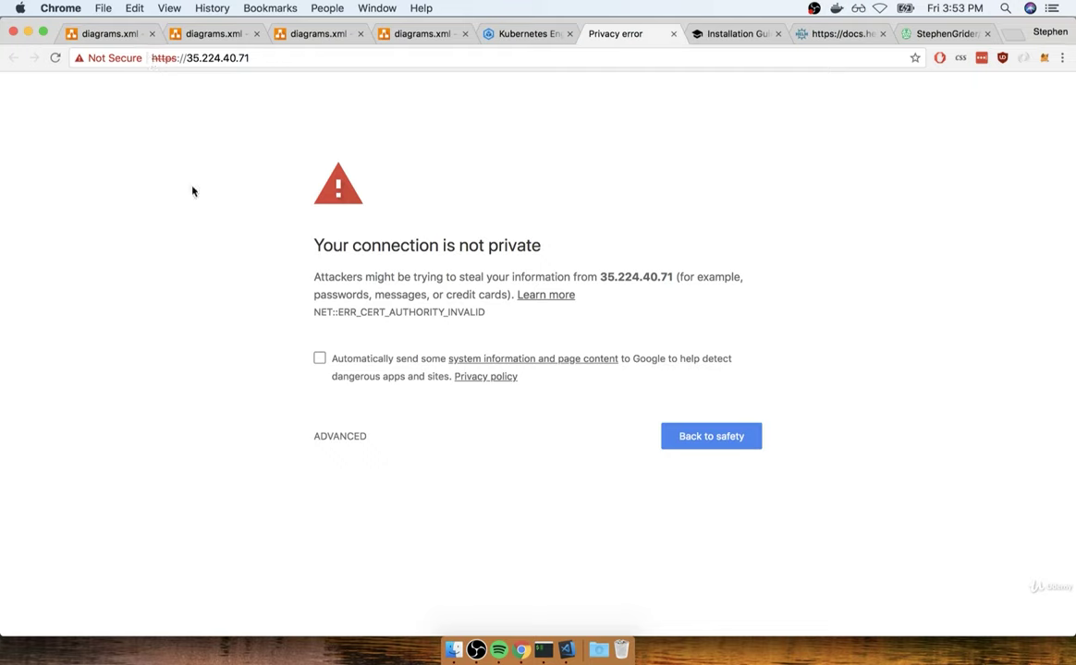
pyautogui.click(351, 438)
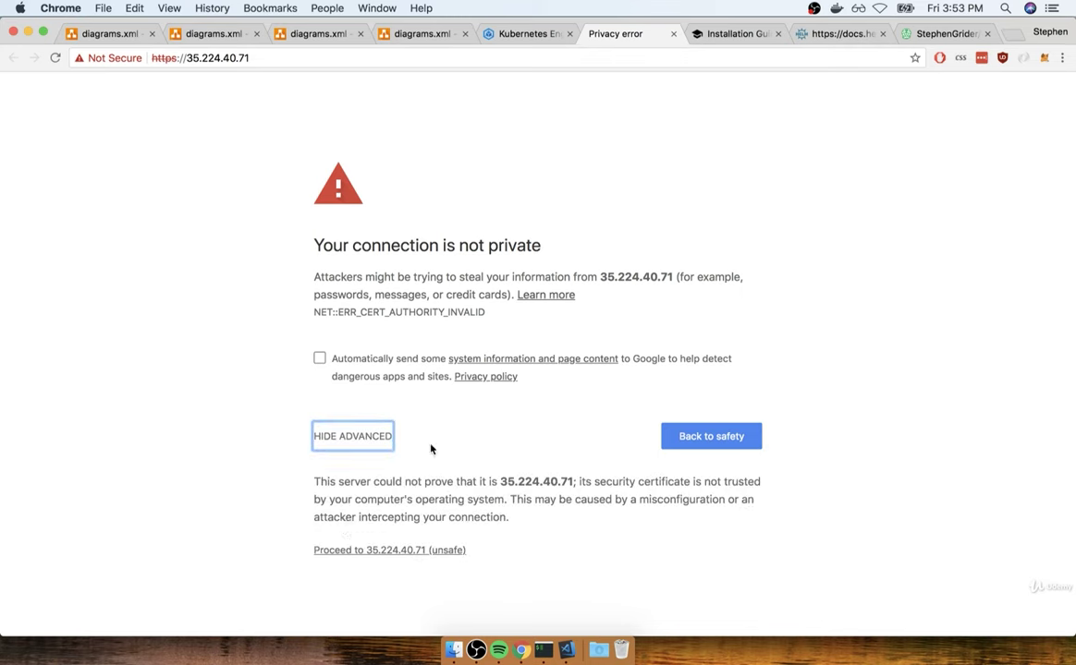
pyautogui.click(332, 552)
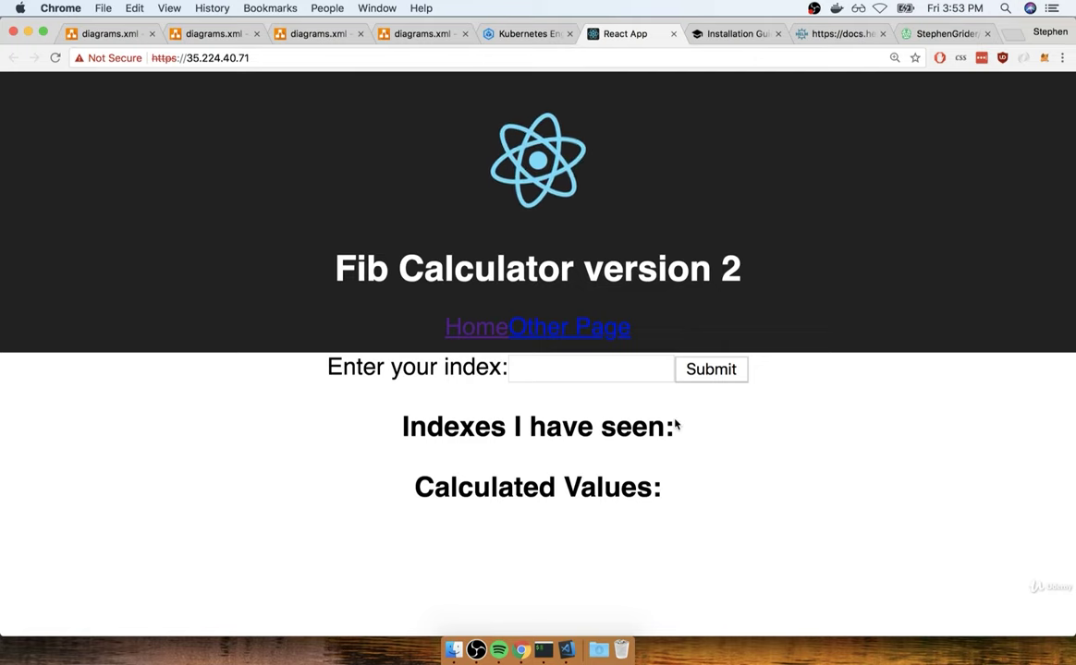
# - Submit index 4 and reload to see 'For index 4 I calculated 5'
pyautogui.click(613, 372)
pyautogui.write('4')
pyautogui.click(714, 375)
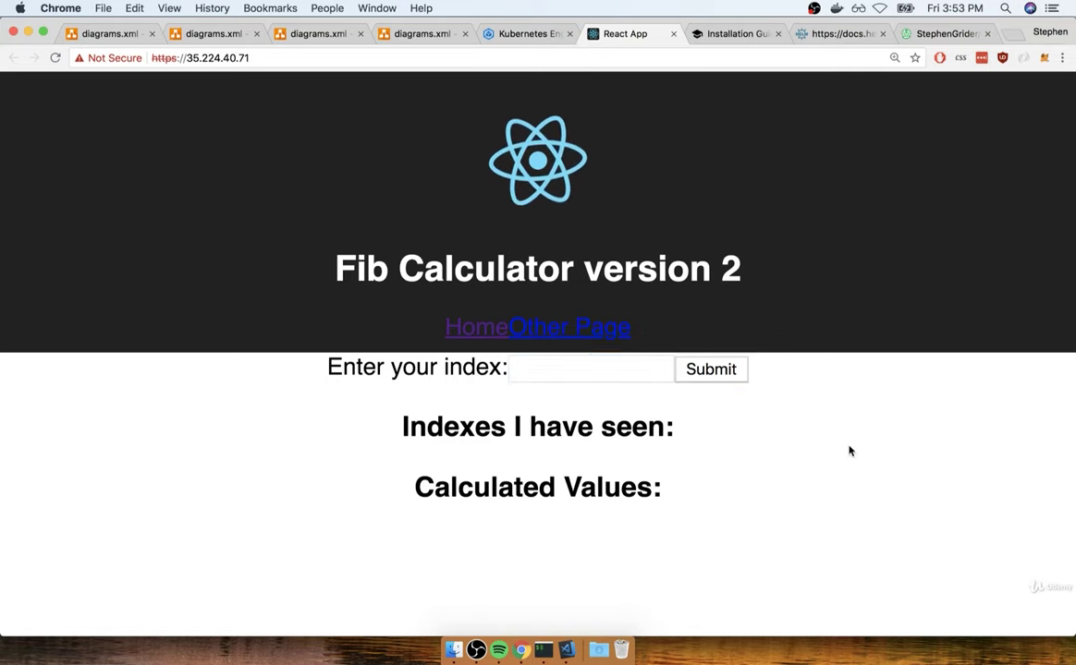
pyautogui.click(54, 58)
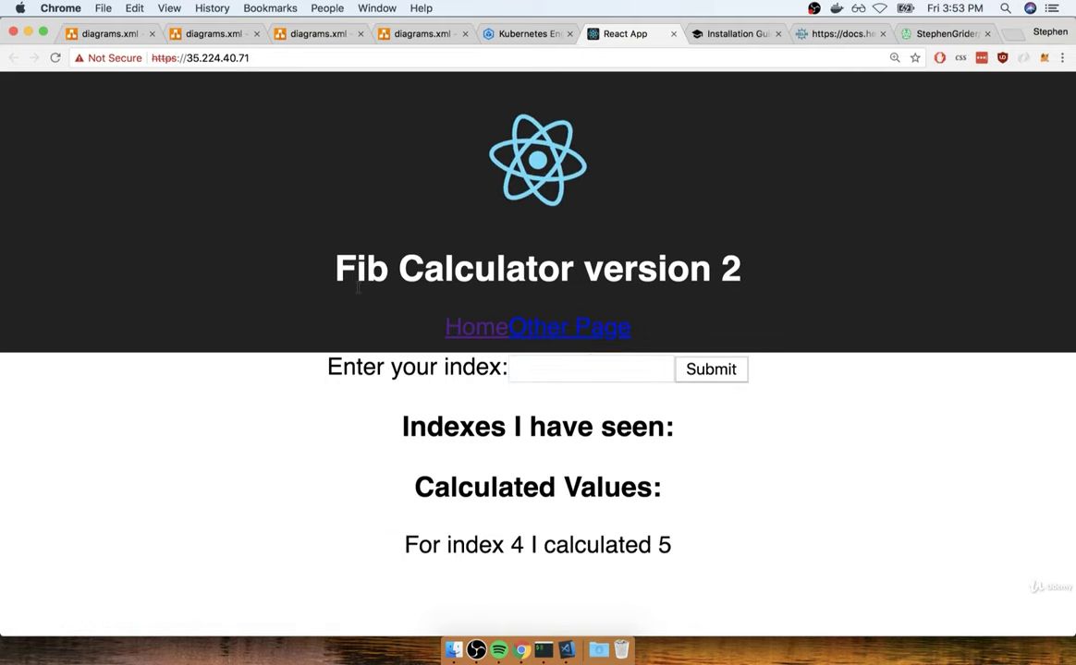
pyautogui.moveTo(687, 545); pyautogui.dragTo(389, 542)
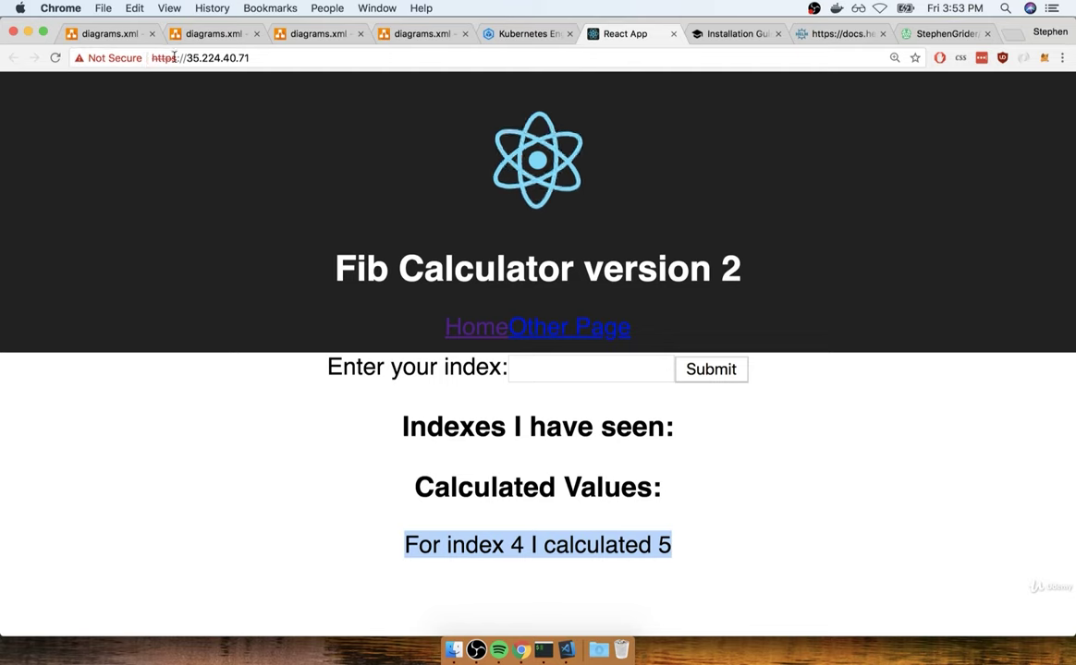
pyautogui.click(178, 208)
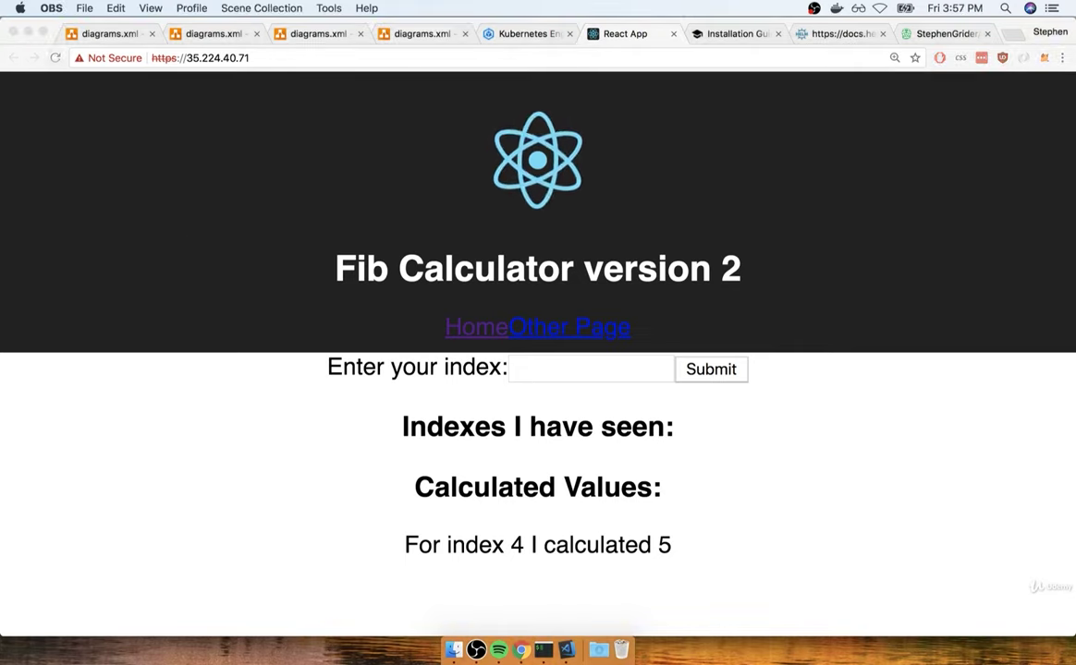
# - Switch to the git workflow diagram and select the 'Check out a branch' box
pyautogui.click(182, 243)
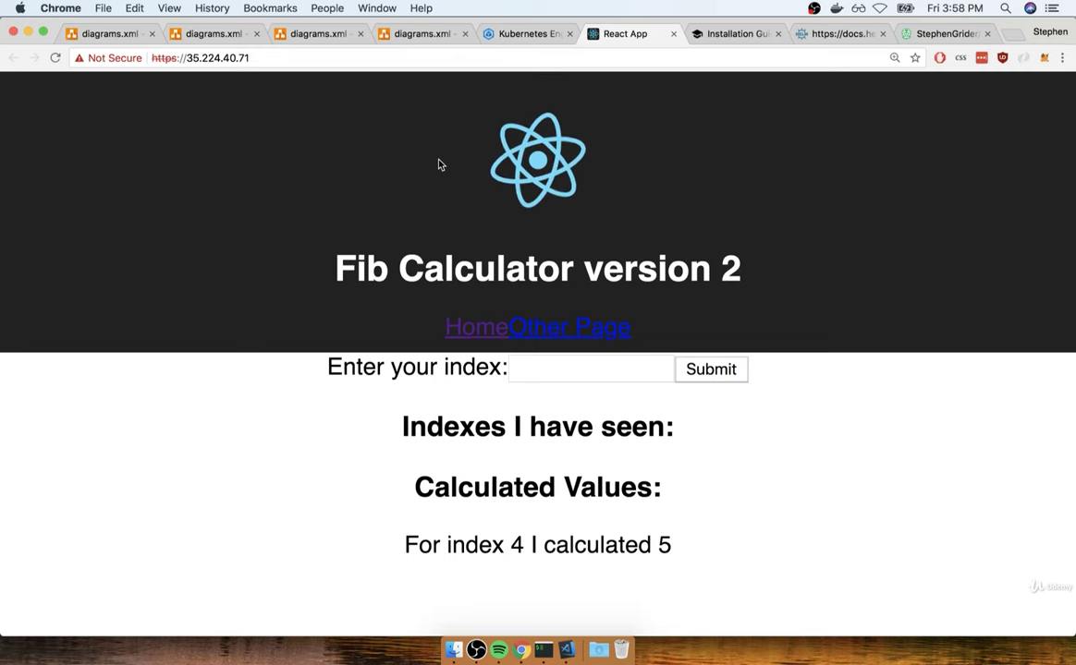
pyautogui.click(422, 34)
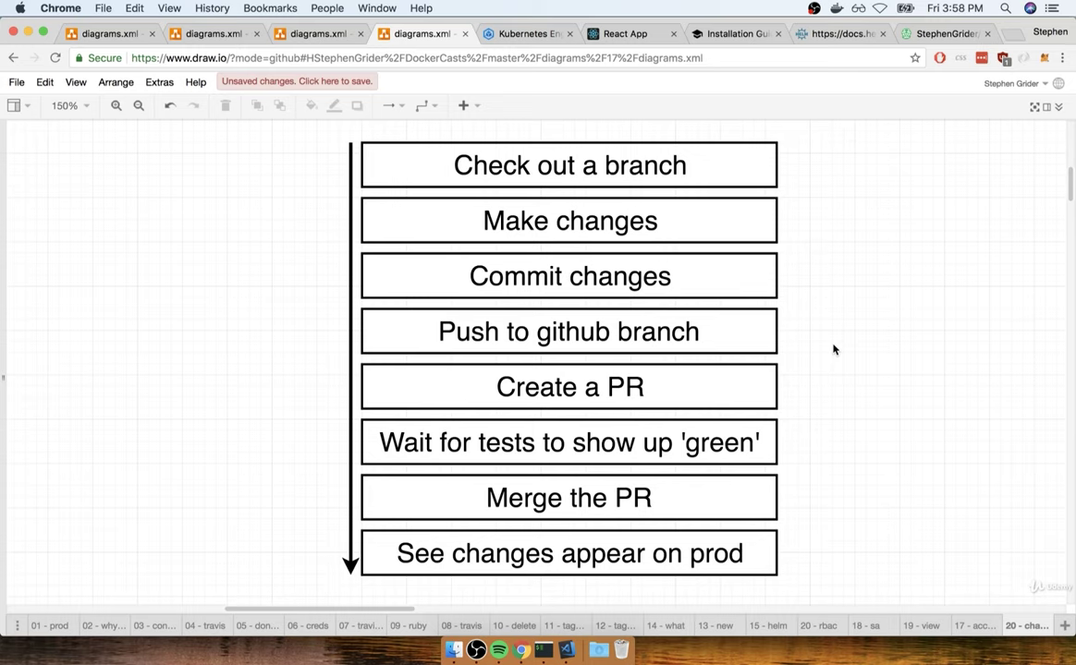
pyautogui.click(720, 166)
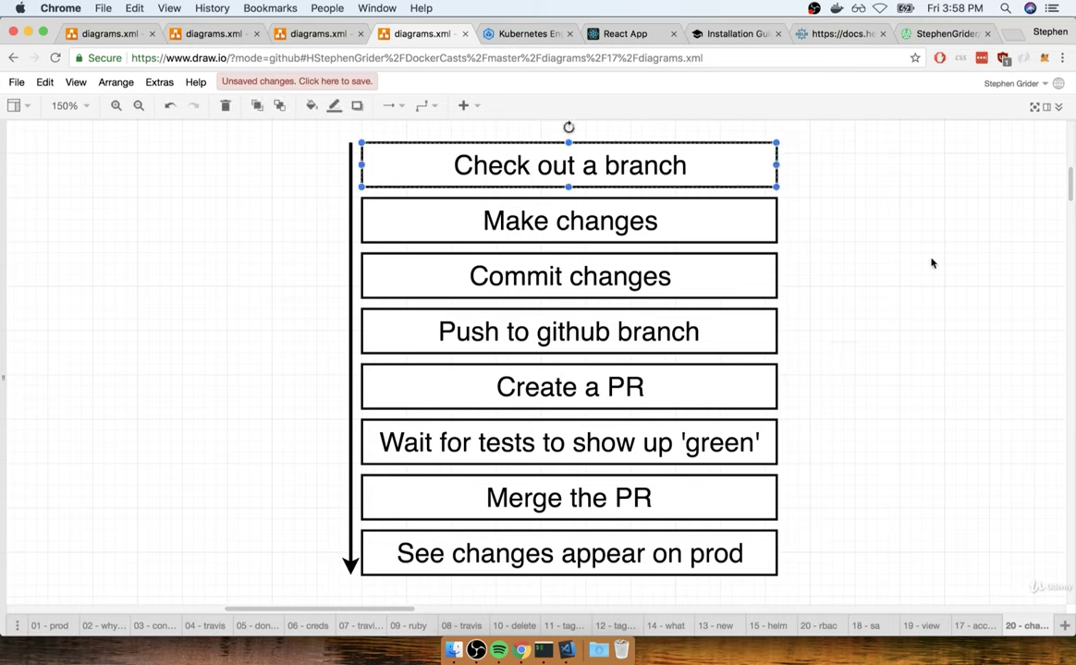
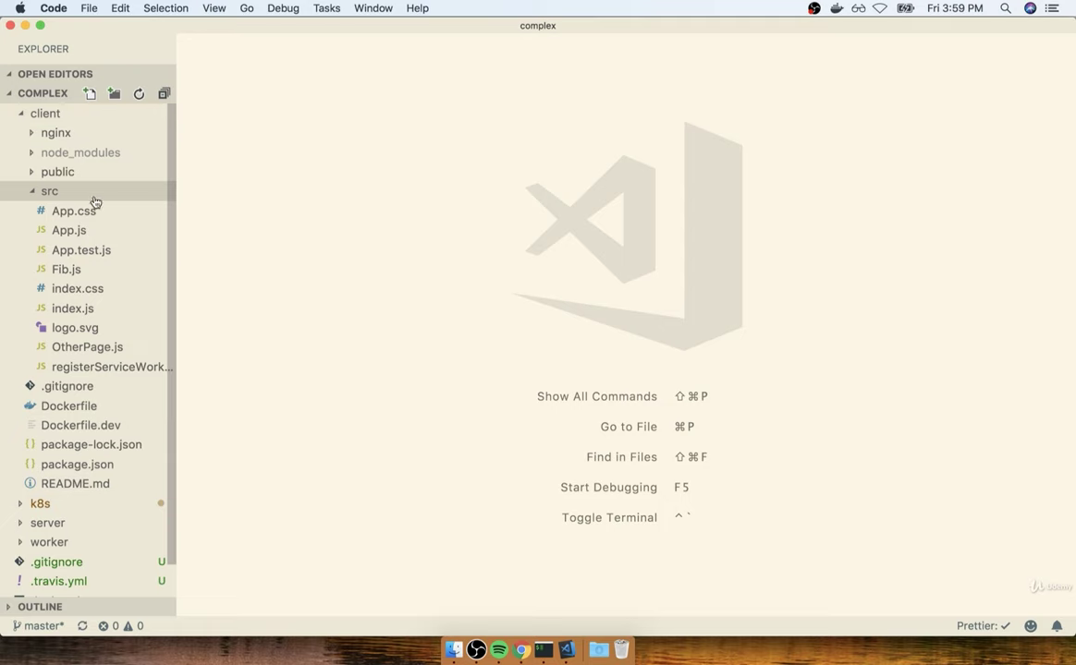
# - Open client/src/App.js and find the h1 header title on line 15
pyautogui.click(107, 237)
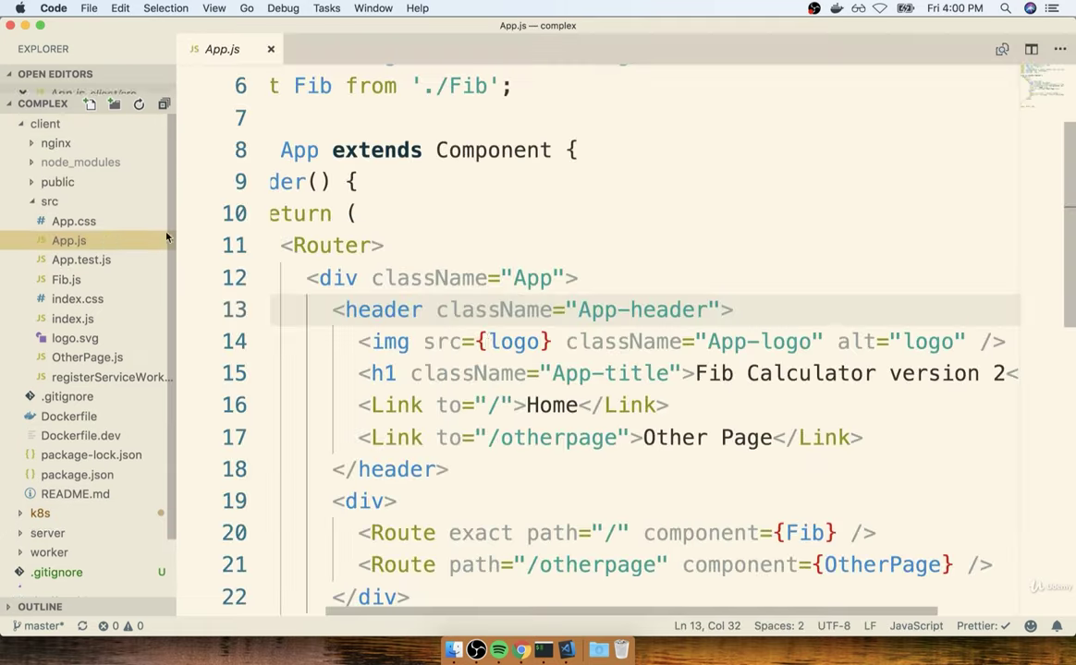
pyautogui.scroll(-2, 588, 367)
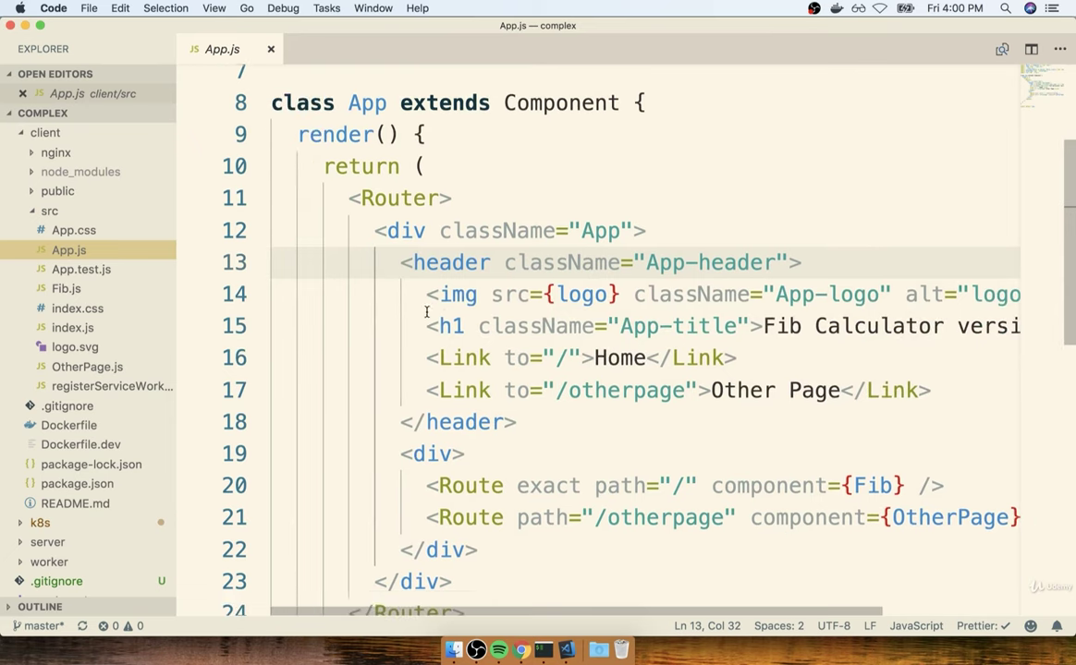
pyautogui.moveTo(424, 326); pyautogui.dragTo(478, 325)
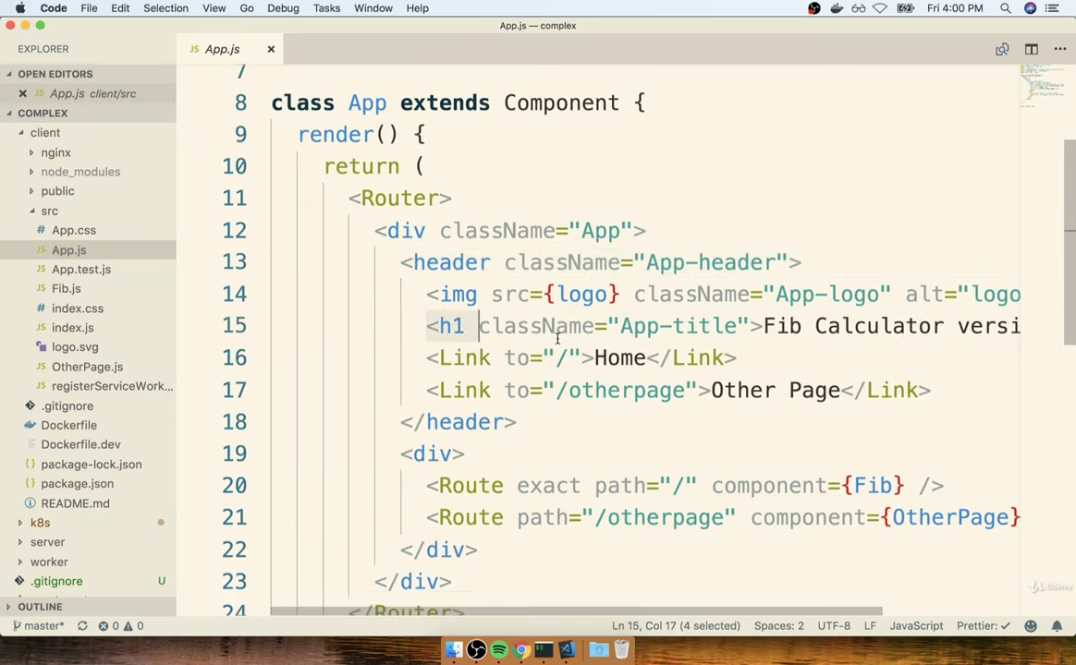
pyautogui.hscroll(5, 557, 338)
pyautogui.moveTo(593, 332); pyautogui.dragTo(767, 340)
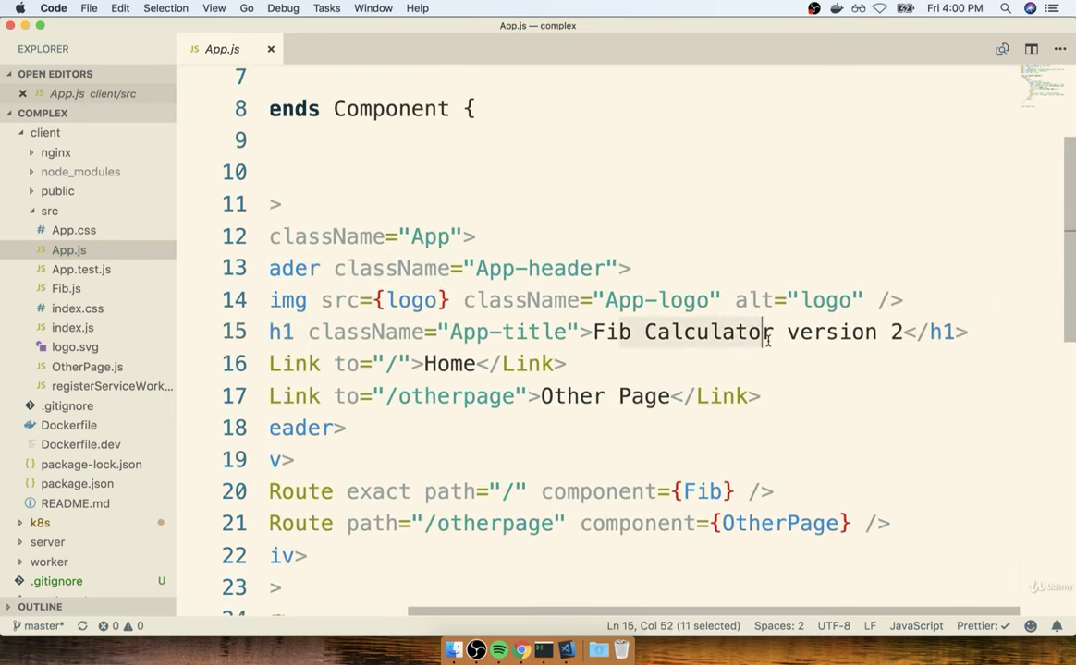
# - Replace '2' in the header with 'KUBERNETES!' and save App.js
pyautogui.click(904, 334)
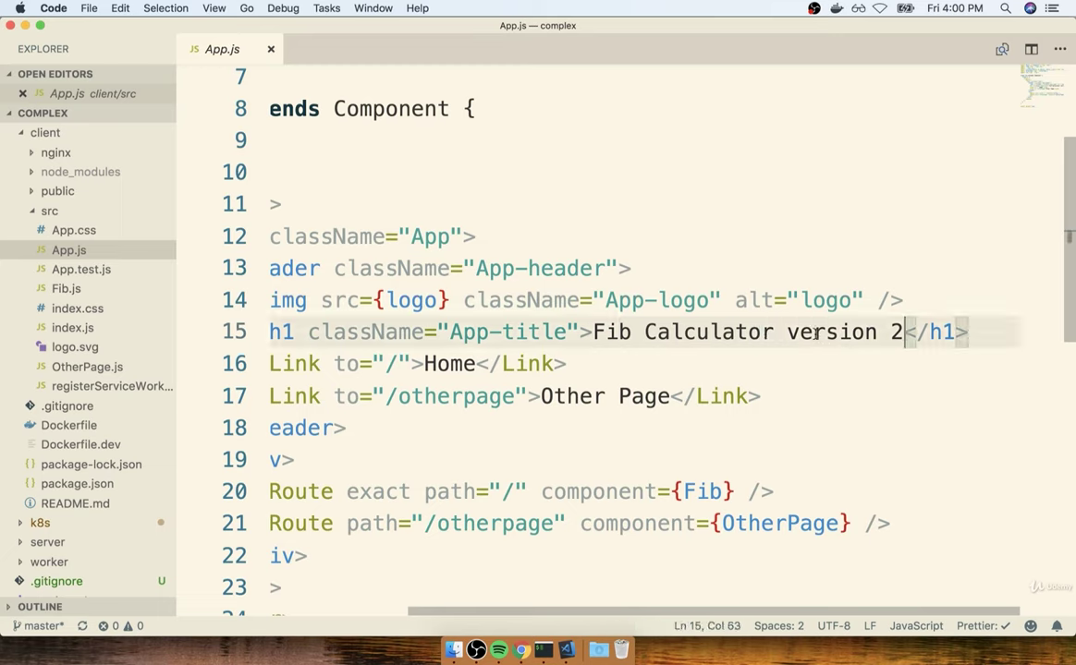
pyautogui.press('BackSpace')
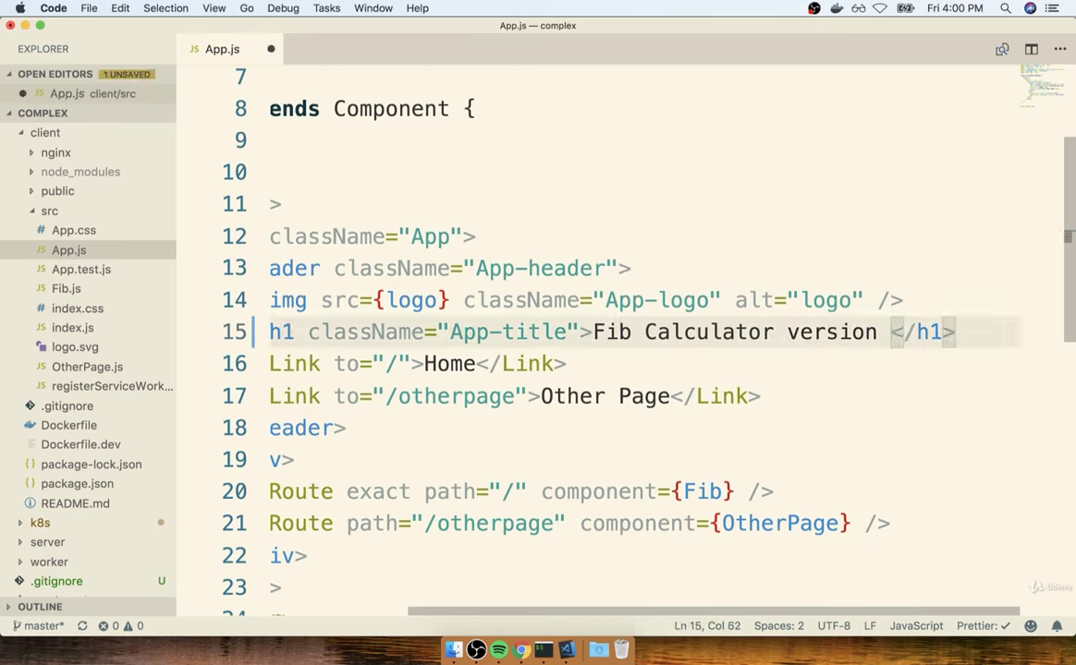
pyautogui.write('k')
pyautogui.press('BackSpace')
pyautogui.write('KUBERNETES!')
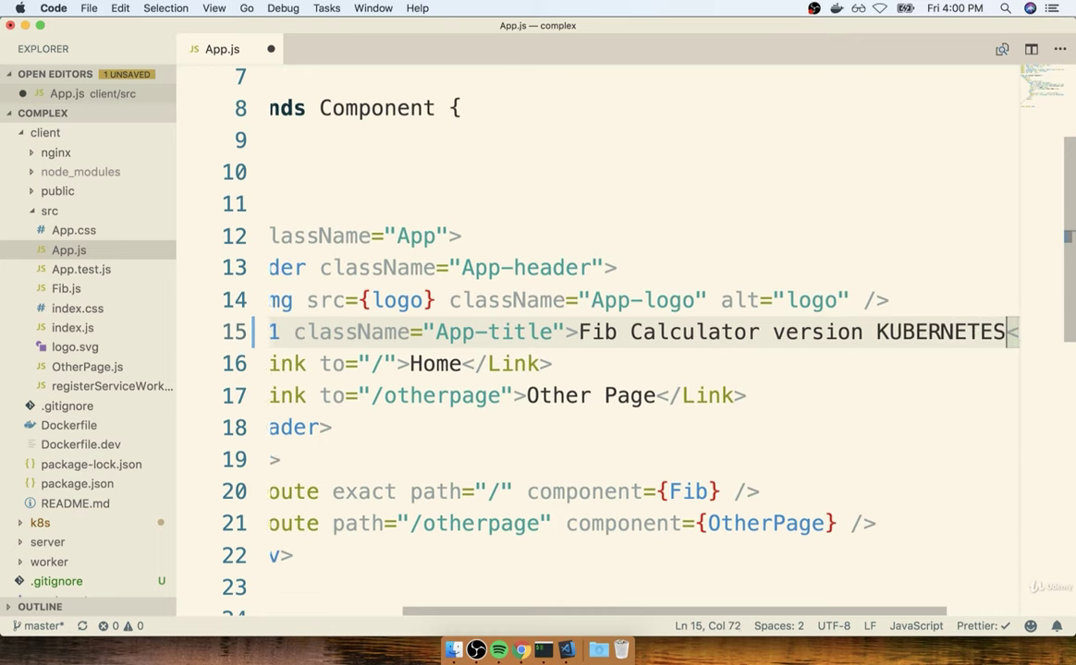
pyautogui.hscroll(3, 828, 336)
pyautogui.click(872, 365)
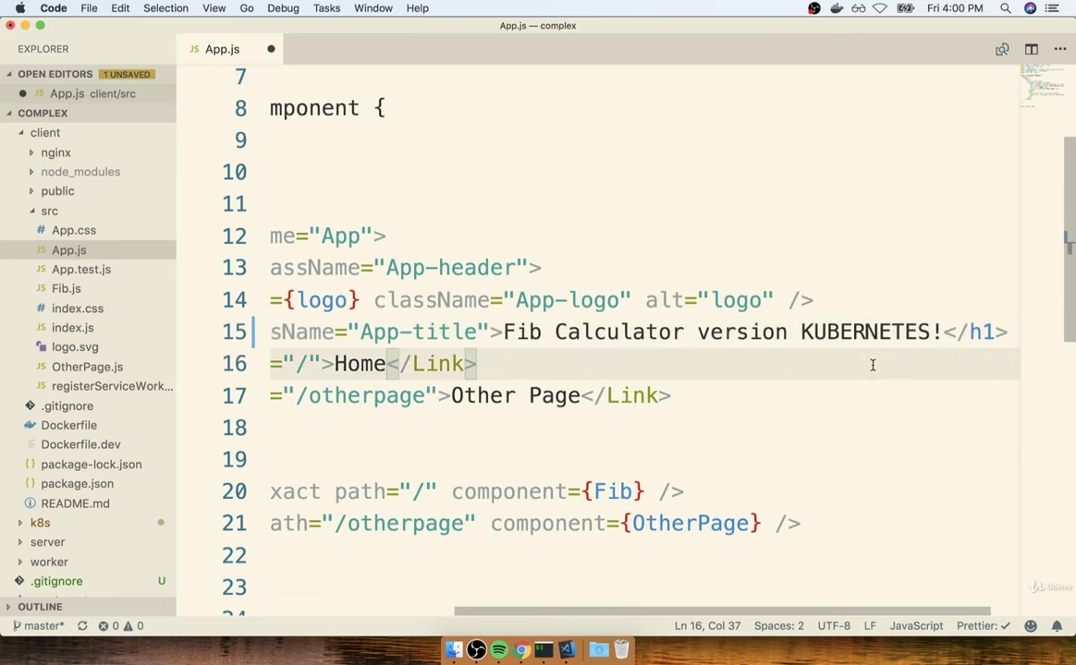
pyautogui.press('super+s')
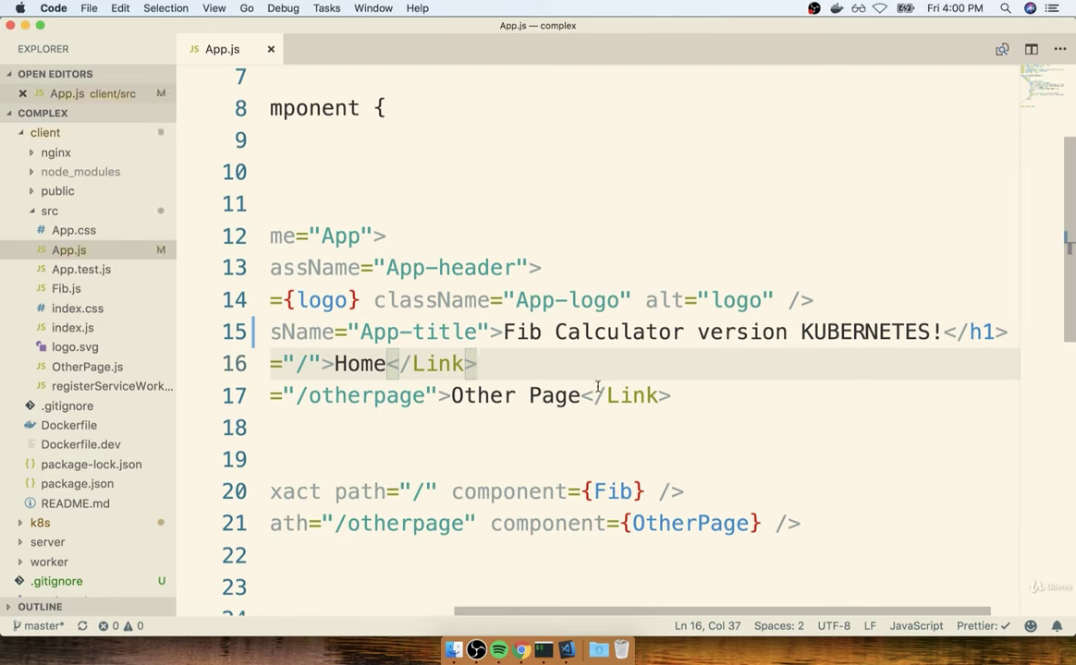
# - Walk through the Commit changes and Push to github branch steps in the workflow diagram
pyautogui.click(521, 649)
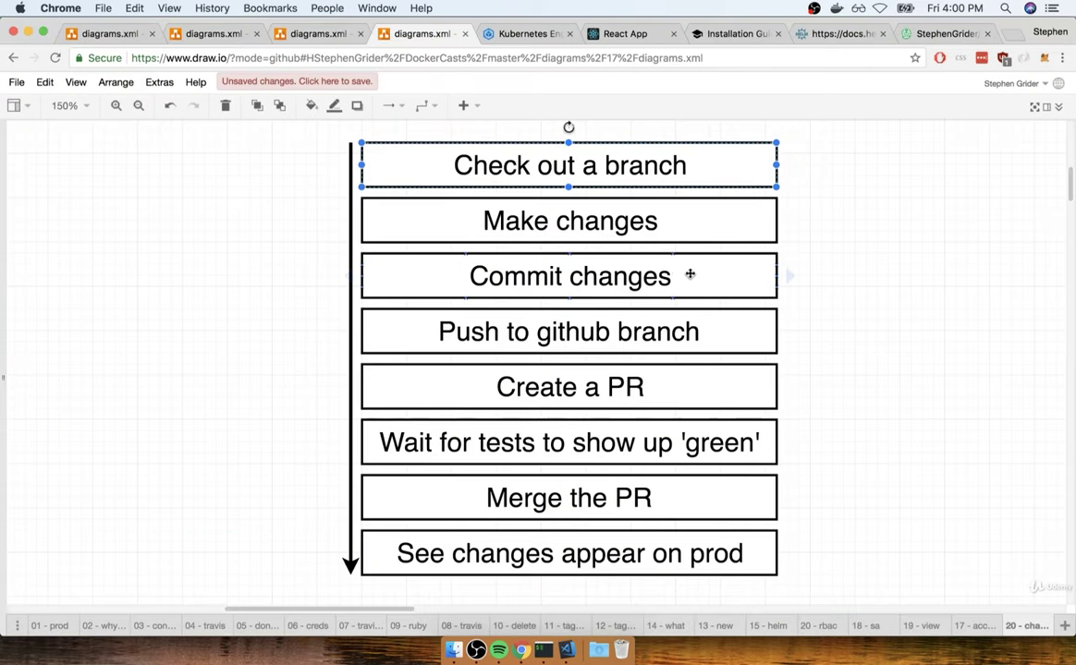
pyautogui.click(693, 282)
pyautogui.click(694, 328)
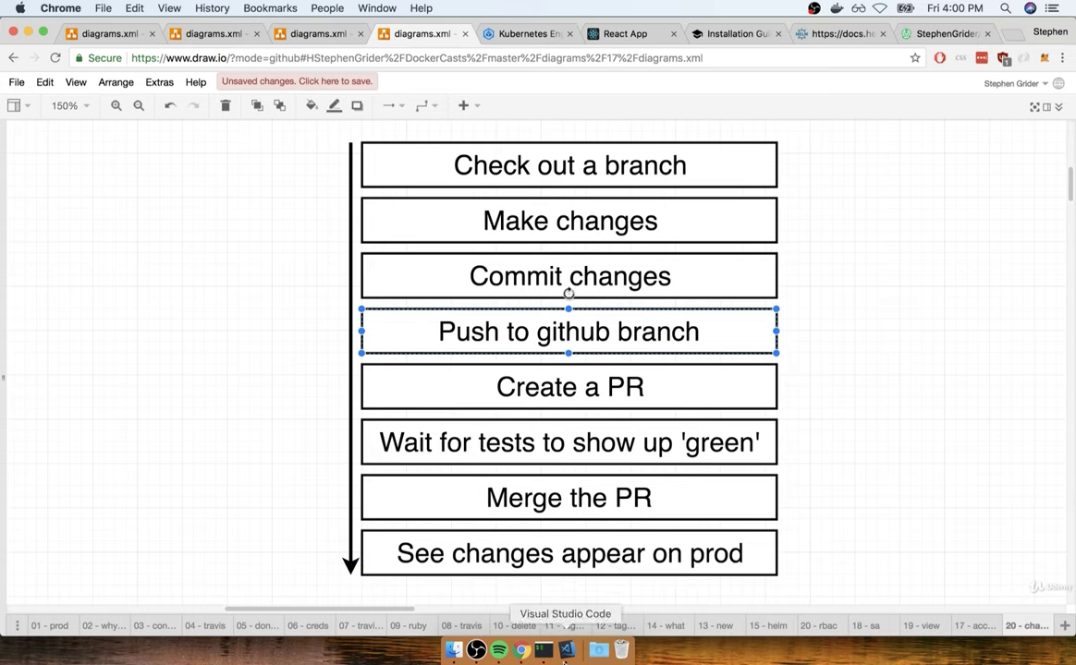
pyautogui.click(543, 649)
# - Run git status to confirm App.js is the modified file
pyautogui.write('git status')
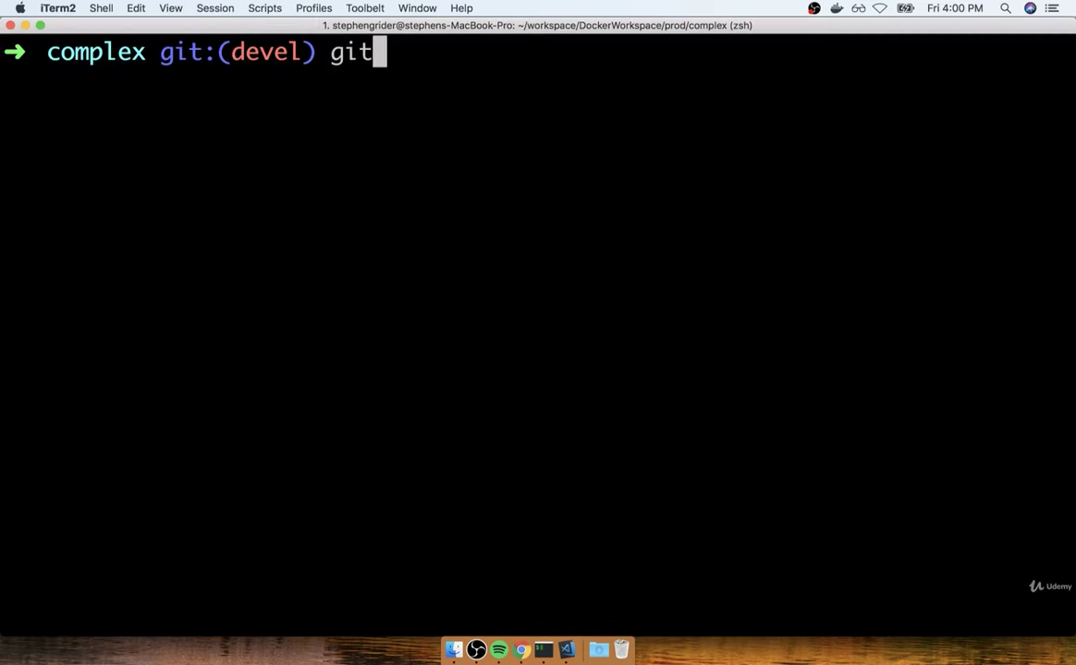
pyautogui.press('Return')
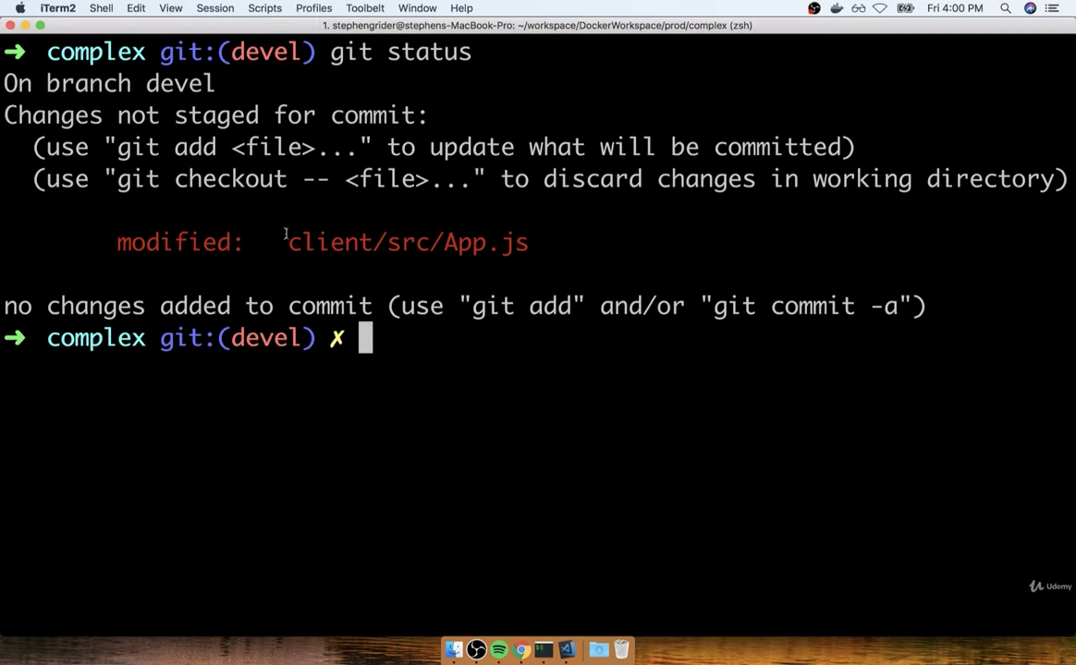
pyautogui.moveTo(288, 242); pyautogui.dragTo(531, 242)
pyautogui.click(652, 284)
# - Stage all changes, commit them as 'updated header', and push to origin devel
pyautogui.write('git add .')
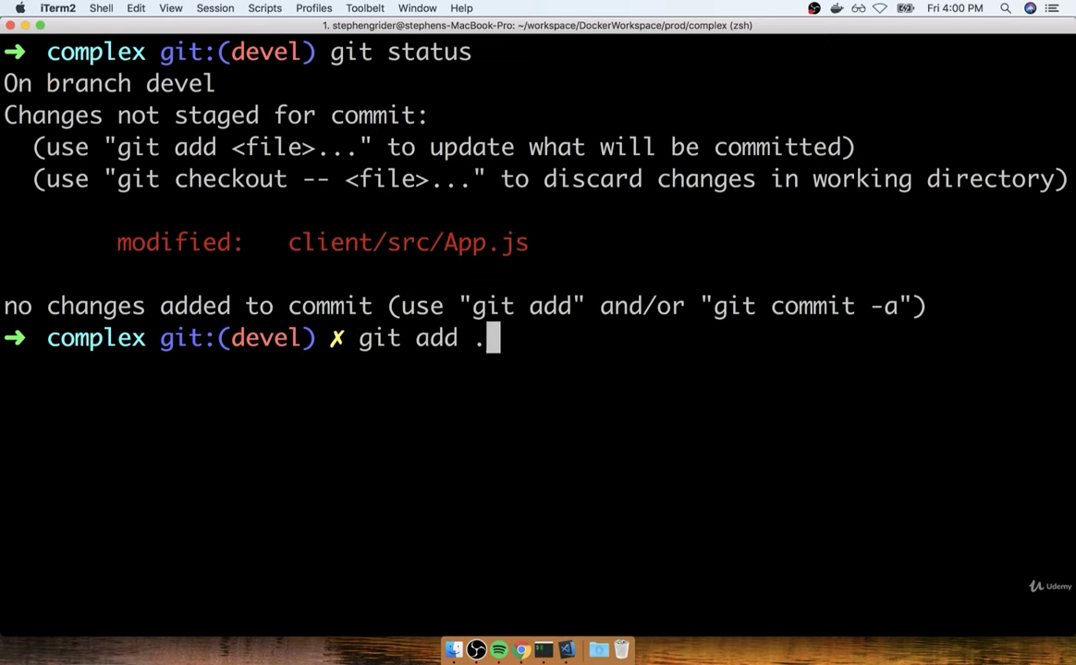
pyautogui.press('Return')
pyautogui.write('git comit')
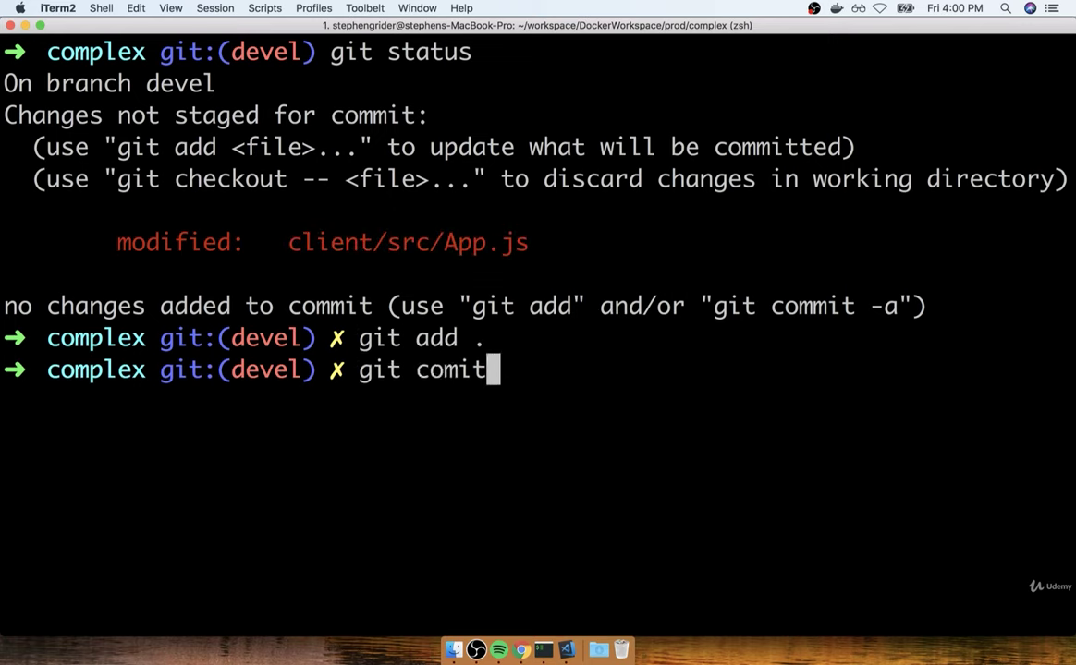
pyautogui.write(' -m')
pyautogui.press('BackSpace')
pyautogui.press('BackSpace')
pyautogui.press('BackSpace')
pyautogui.press('BackSpace')
pyautogui.write('mit -')
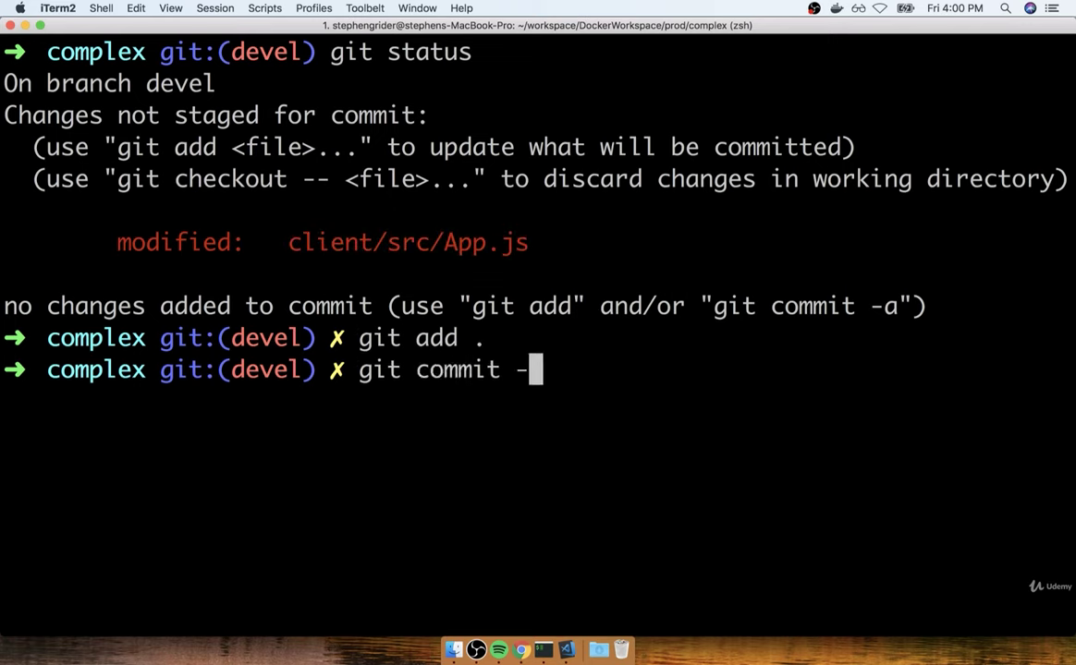
pyautogui.write('m "updated header"')
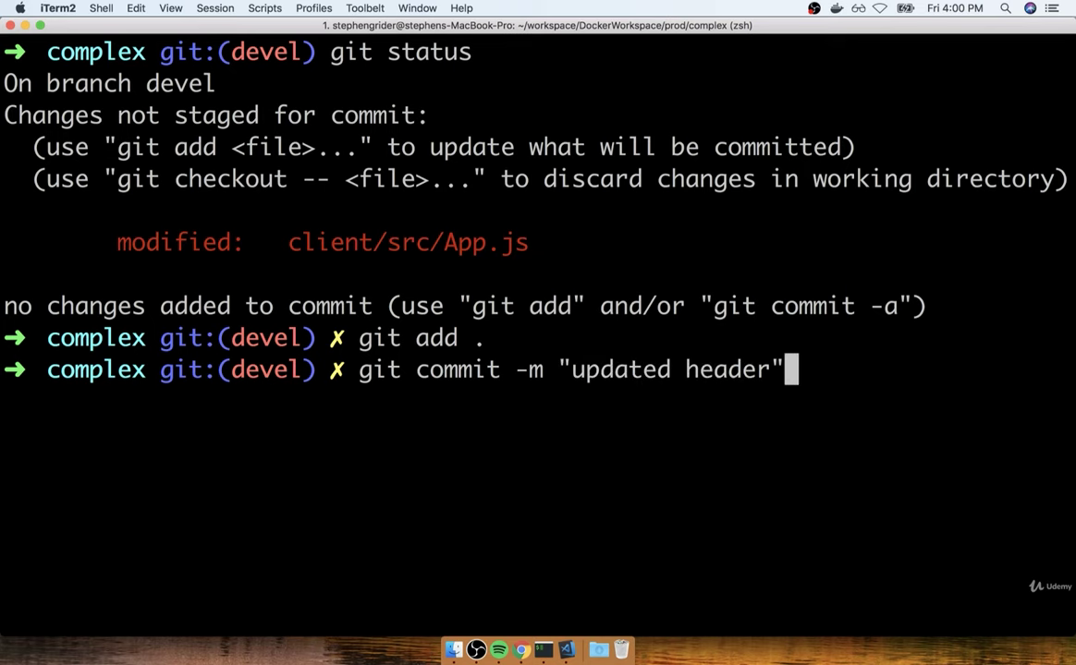
pyautogui.press('Return')
pyautogui.write('git push ')
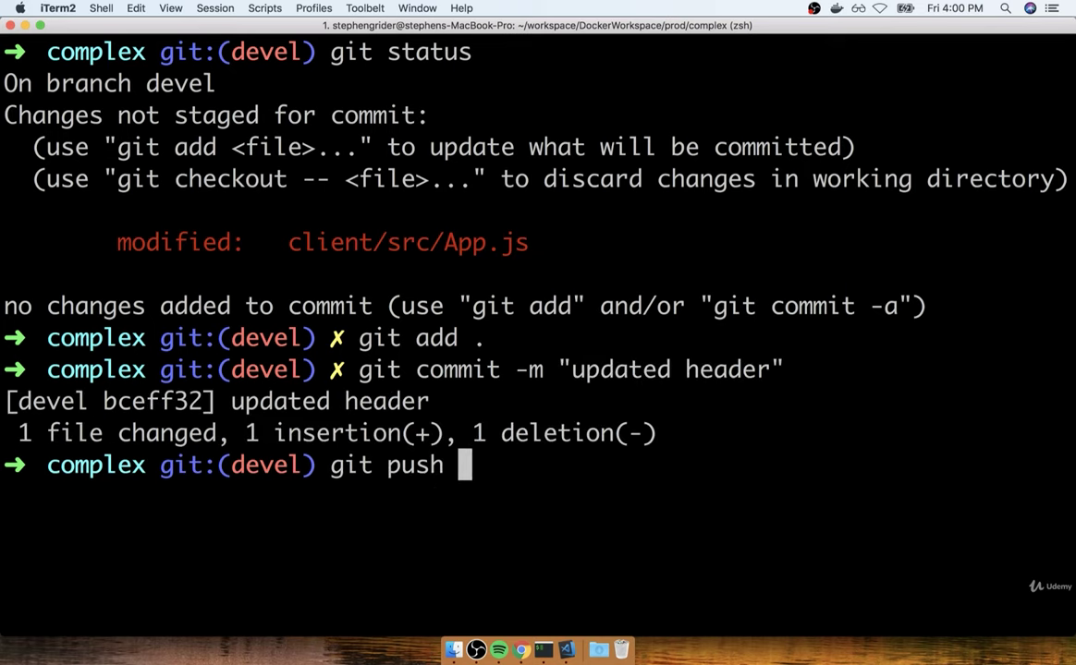
pyautogui.write('origin devel')
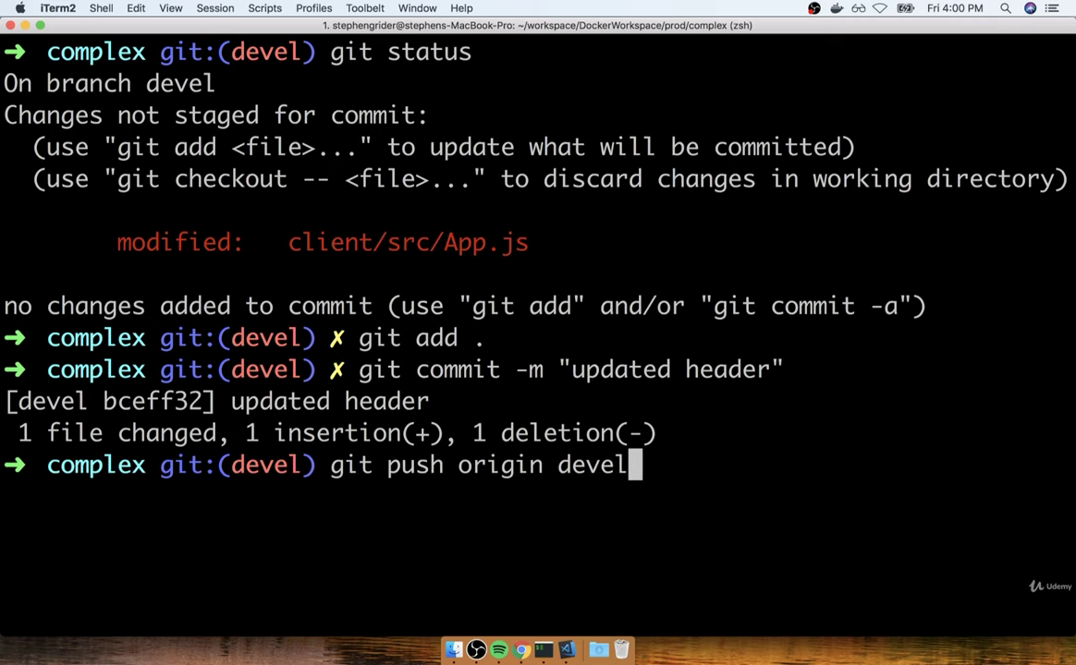
pyautogui.press('Return')
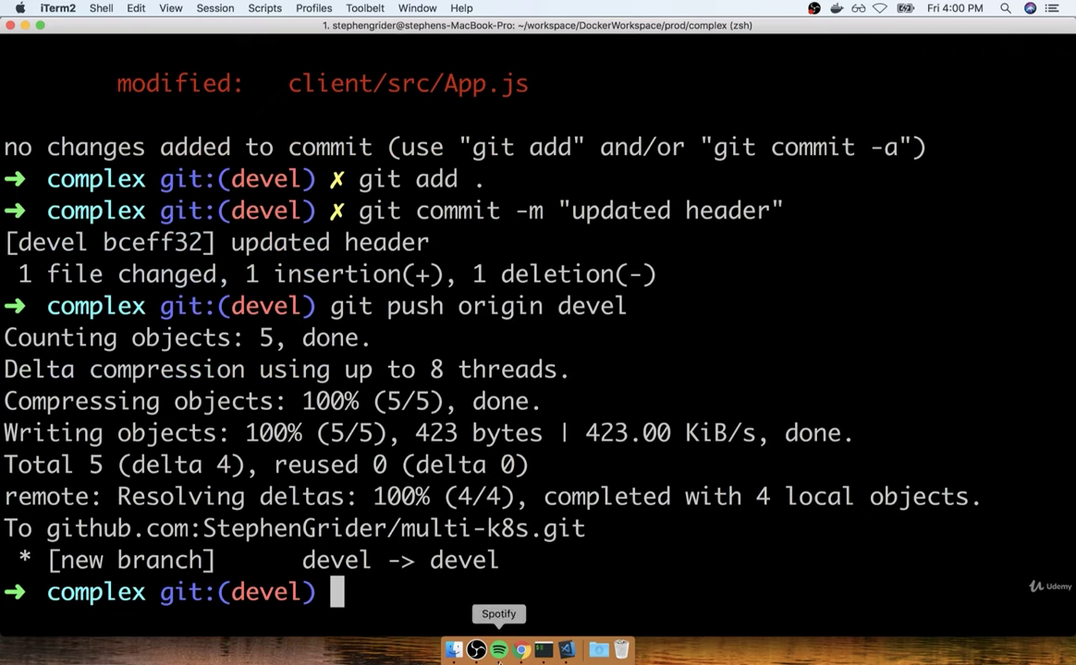
# - Review the Create a PR step in the diagram, then head to github.com/StephenGrider/multi in a new tab
pyautogui.click(520, 650)
pyautogui.click(711, 375)
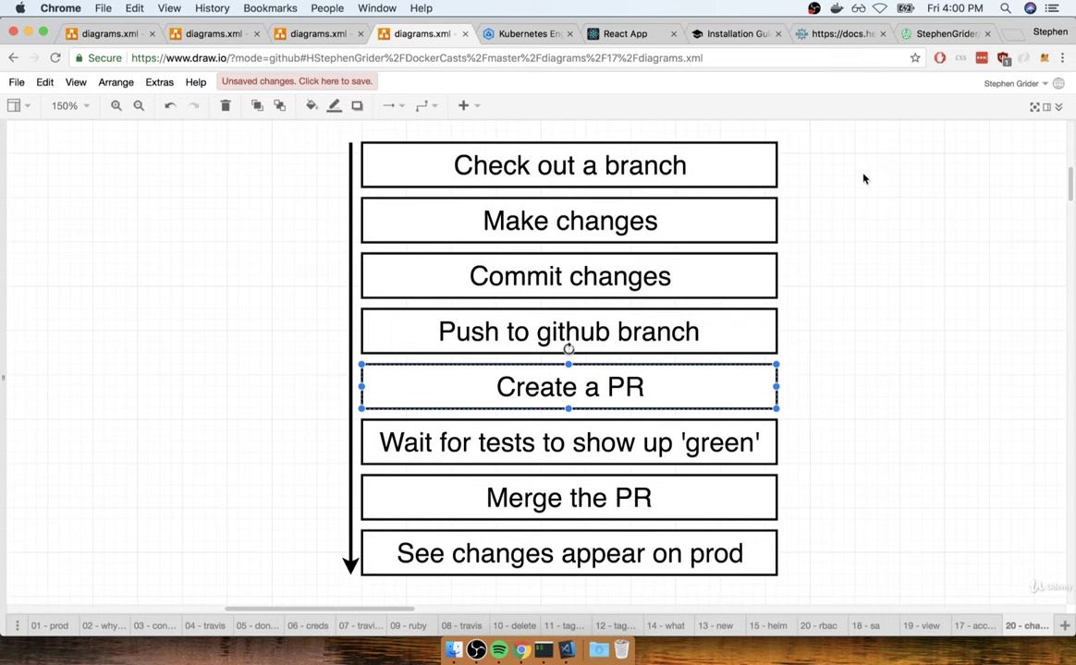
pyautogui.press('super+t')
pyautogui.write('github.')
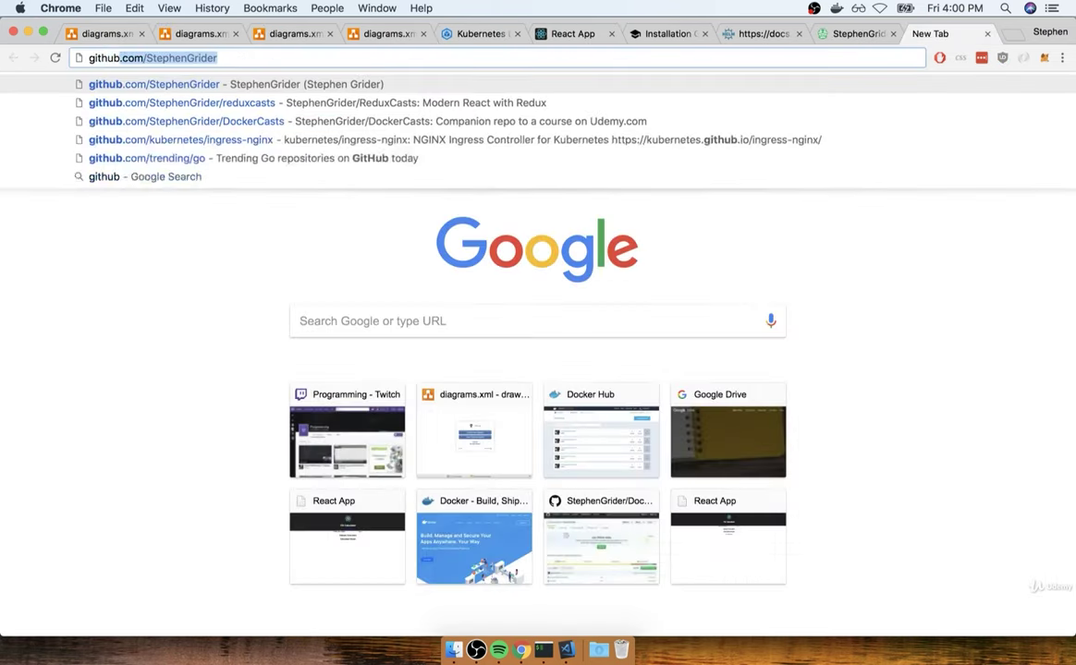
pyautogui.write('com/StephenGrider/multi')
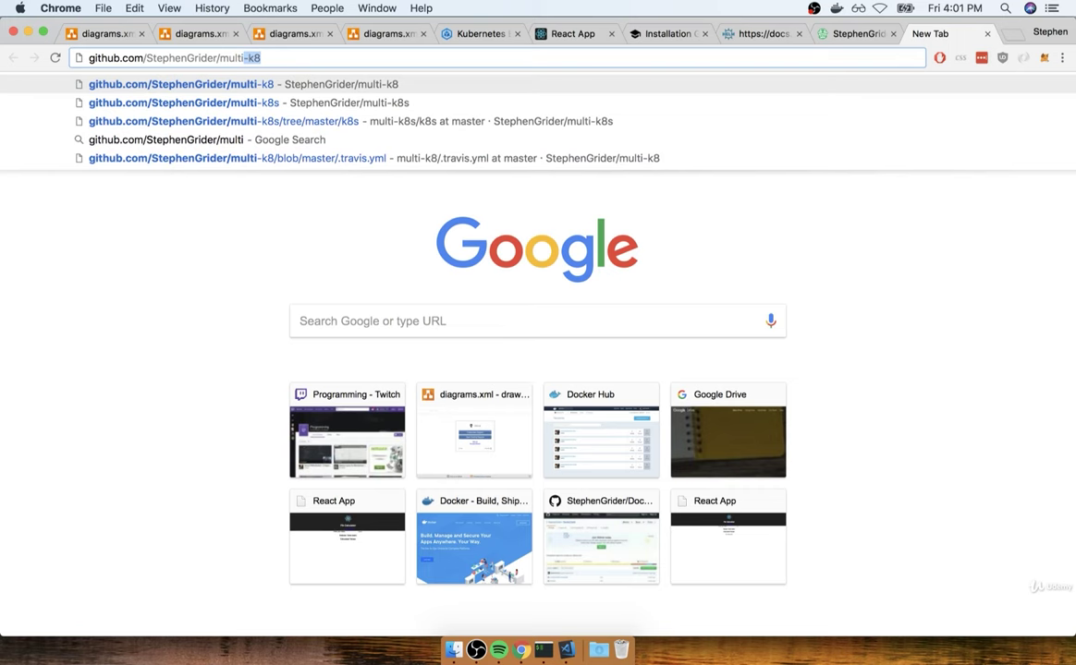
# - On the multi-k8s repository, start a new pull request comparing devel against master
pyautogui.press('Down')
pyautogui.press('Return')
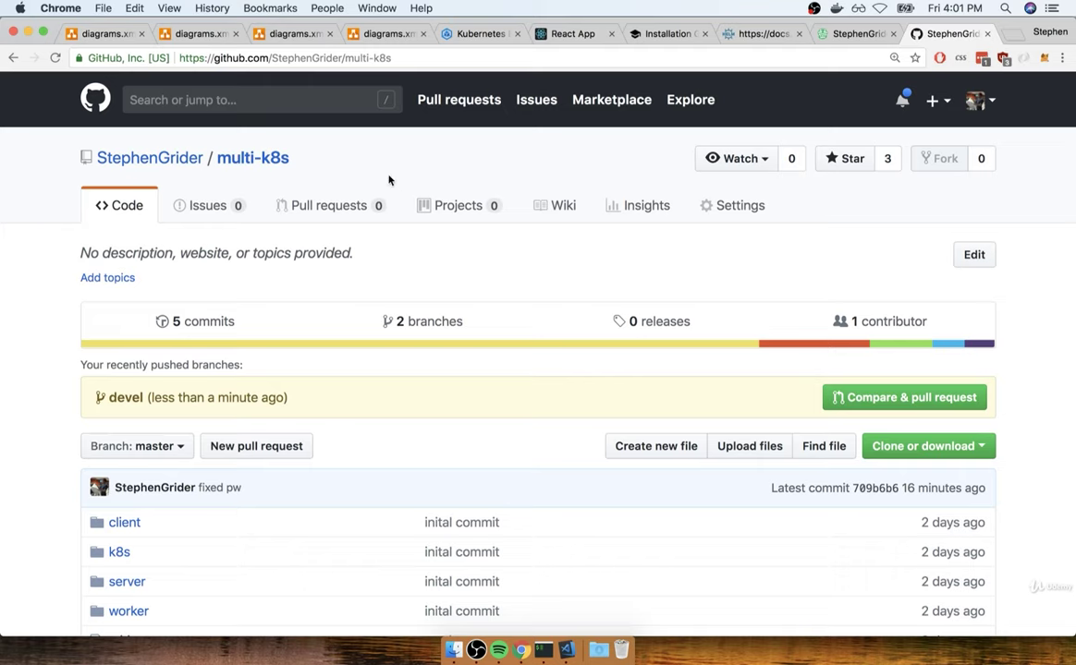
pyautogui.click(332, 204)
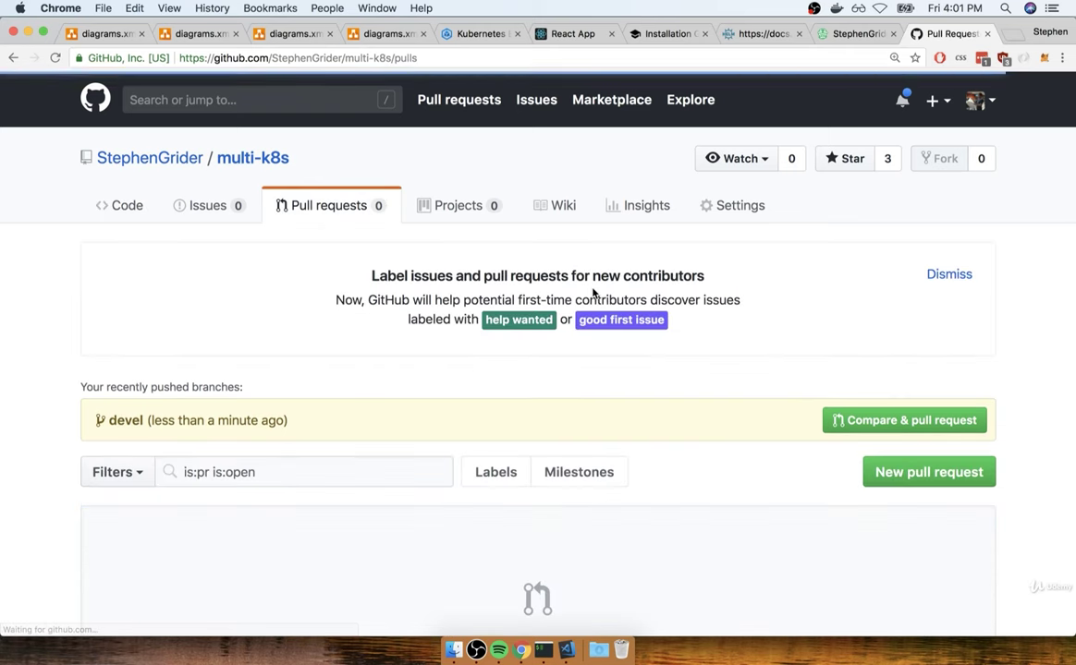
pyautogui.scroll(-2, 749, 374)
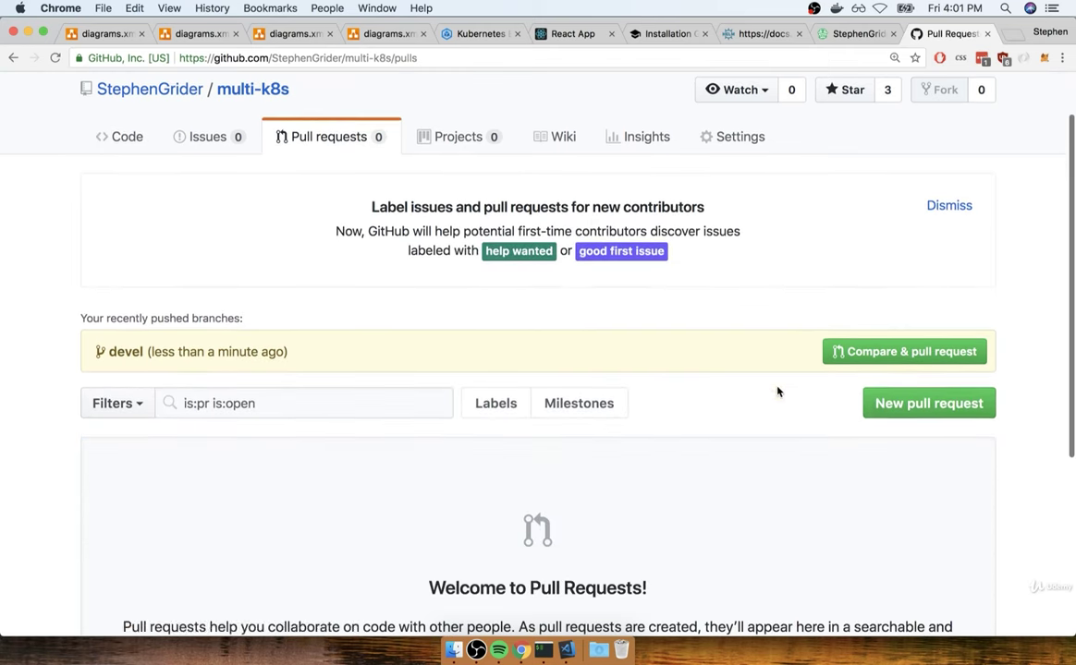
pyautogui.click(958, 416)
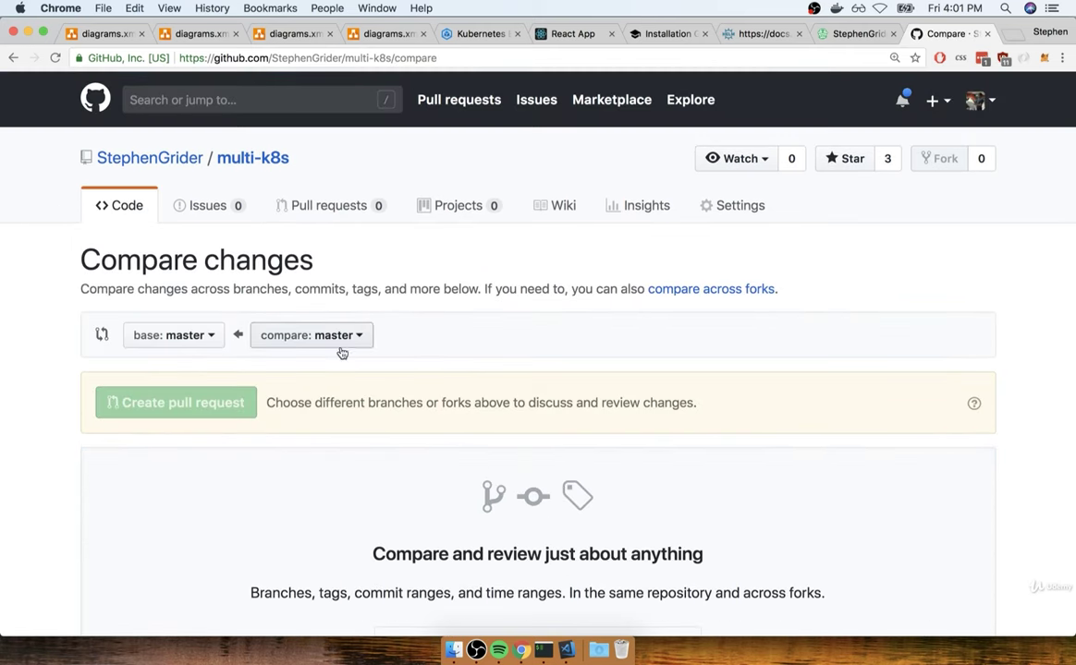
pyautogui.scroll(-1, 323, 342)
pyautogui.click(328, 313)
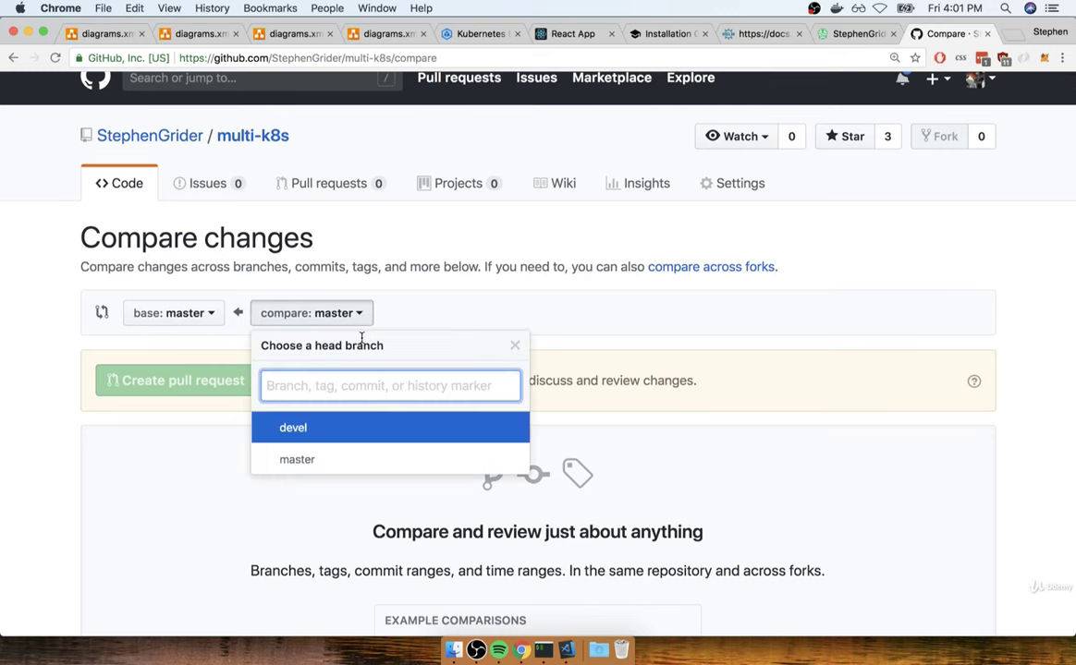
pyautogui.click(334, 442)
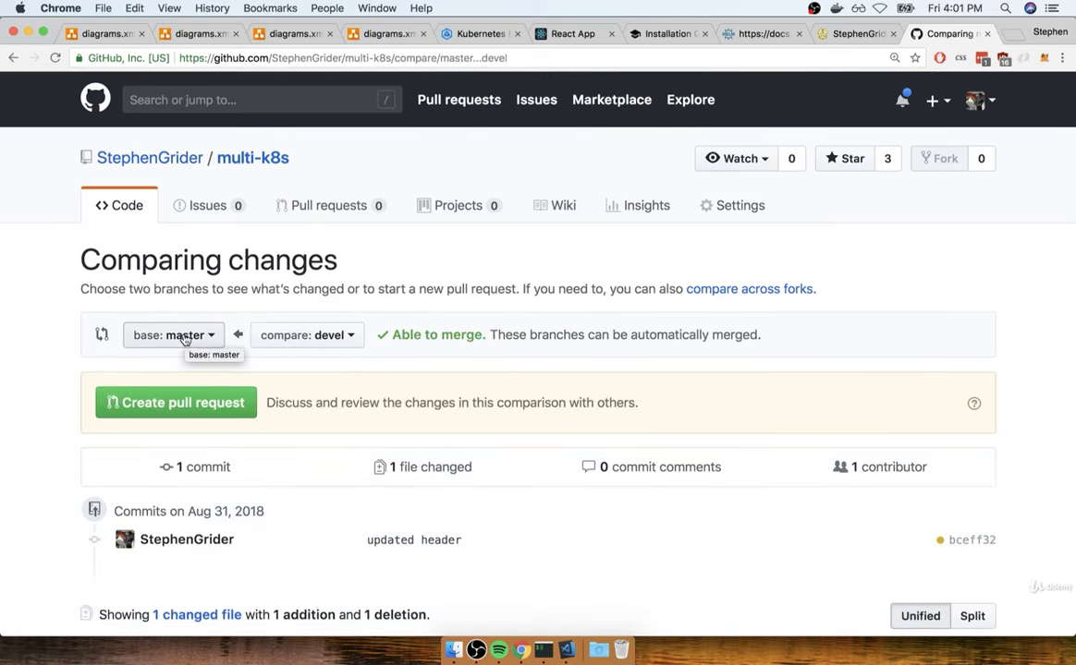
pyautogui.scroll(-1, 185, 340)
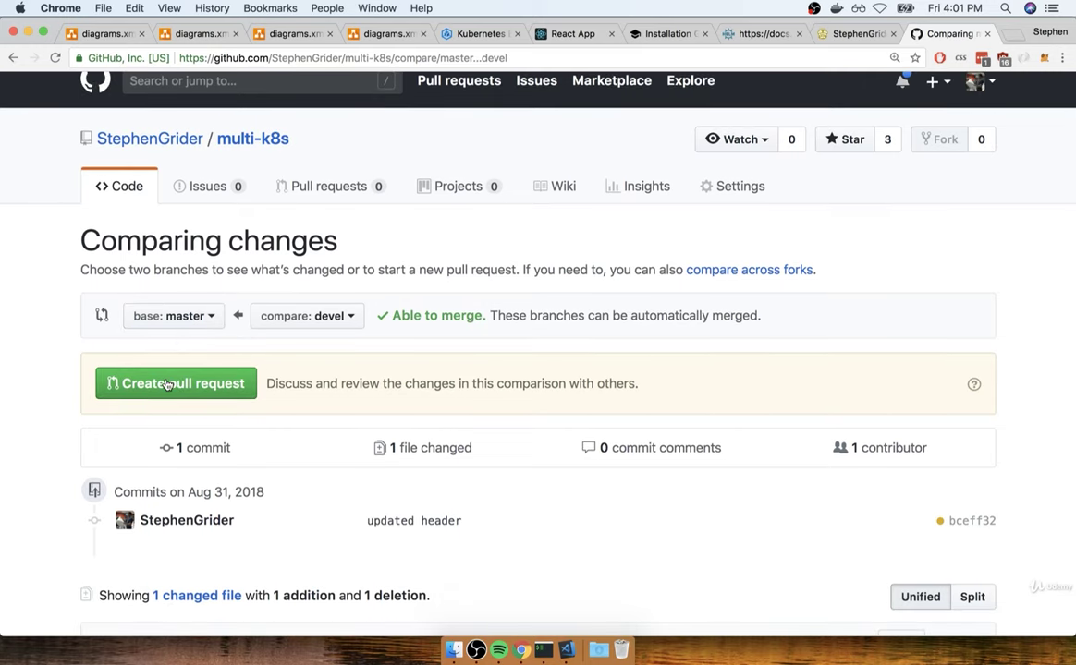
pyautogui.click(167, 384)
# - Comment 'Change the header of the App.js file' and create the pull request
pyautogui.scroll(-5, 498, 474)
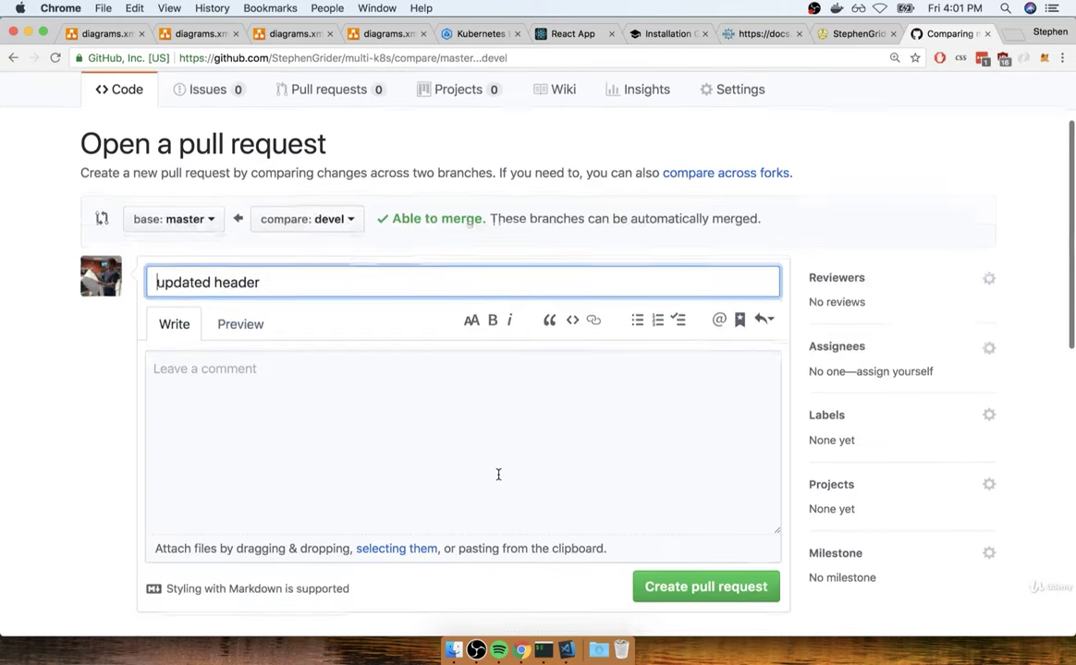
pyautogui.click(356, 402)
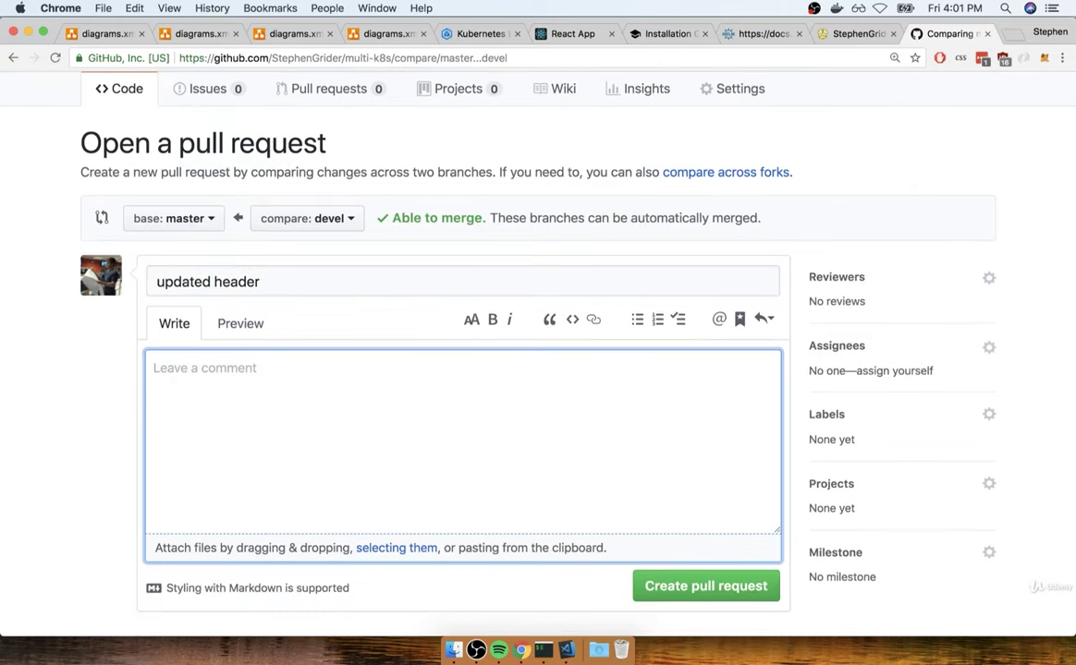
pyautogui.write('Change the header of ')
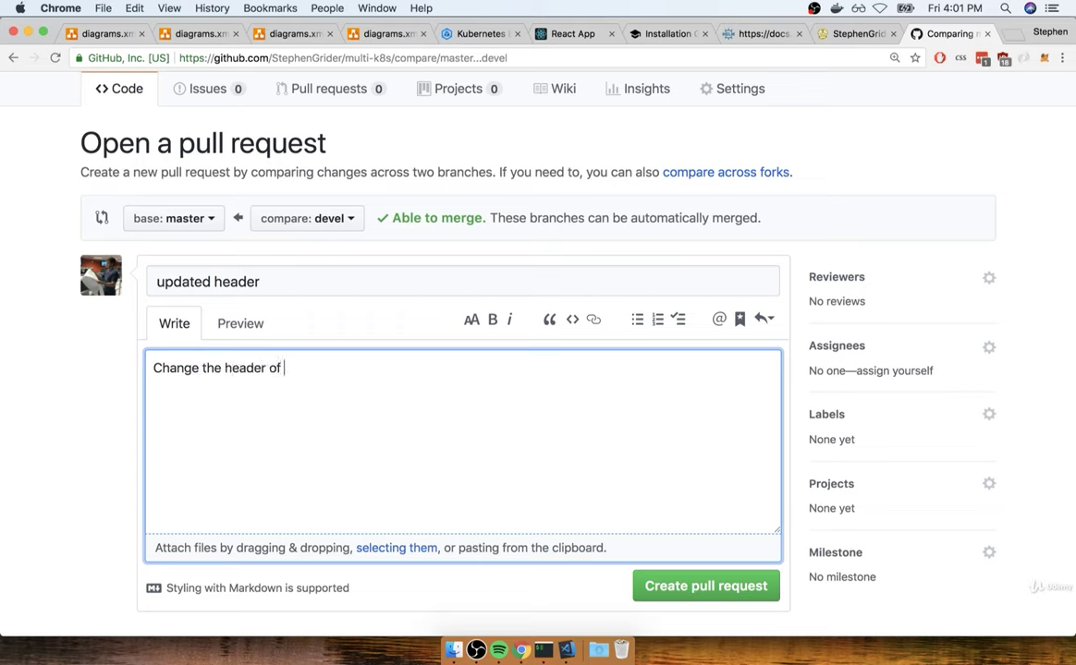
pyautogui.write('the App.js file')
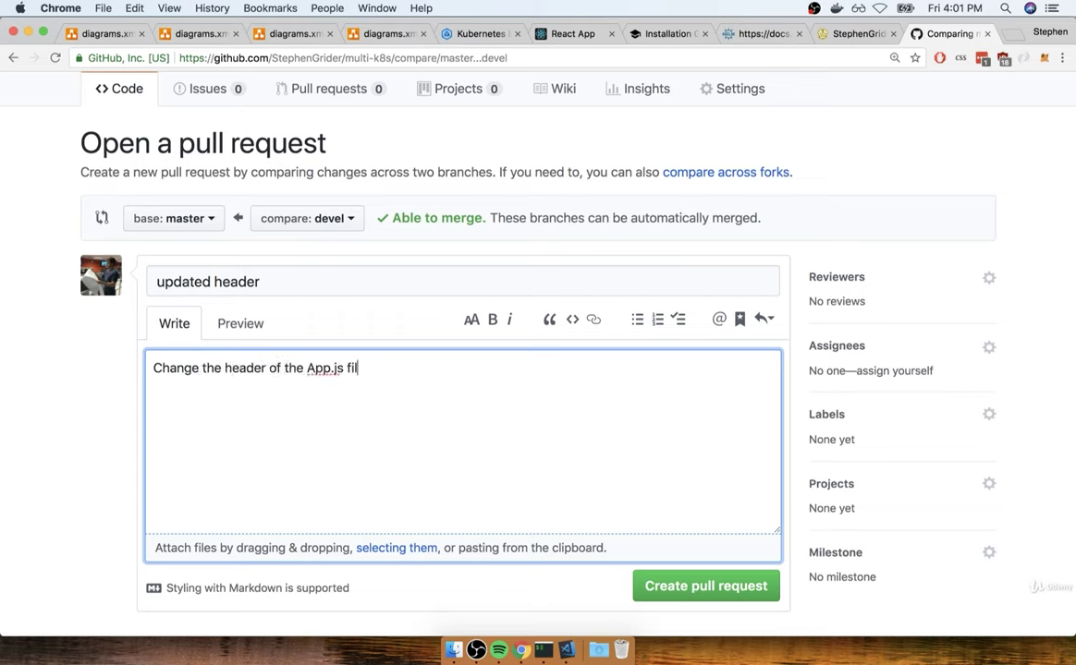
pyautogui.click(688, 587)
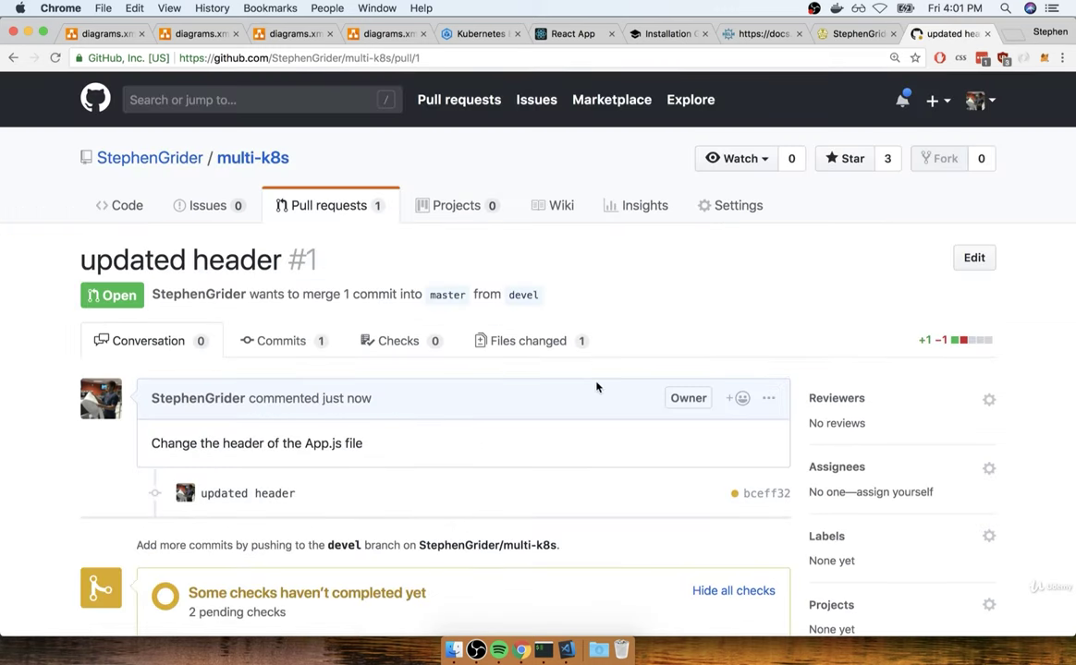
# - Wait for the travis-ci/pr and travis-ci/push checks to pass, then return to the workflow diagram
pyautogui.scroll(-3, 595, 384)
pyautogui.scroll(-1, 597, 397)
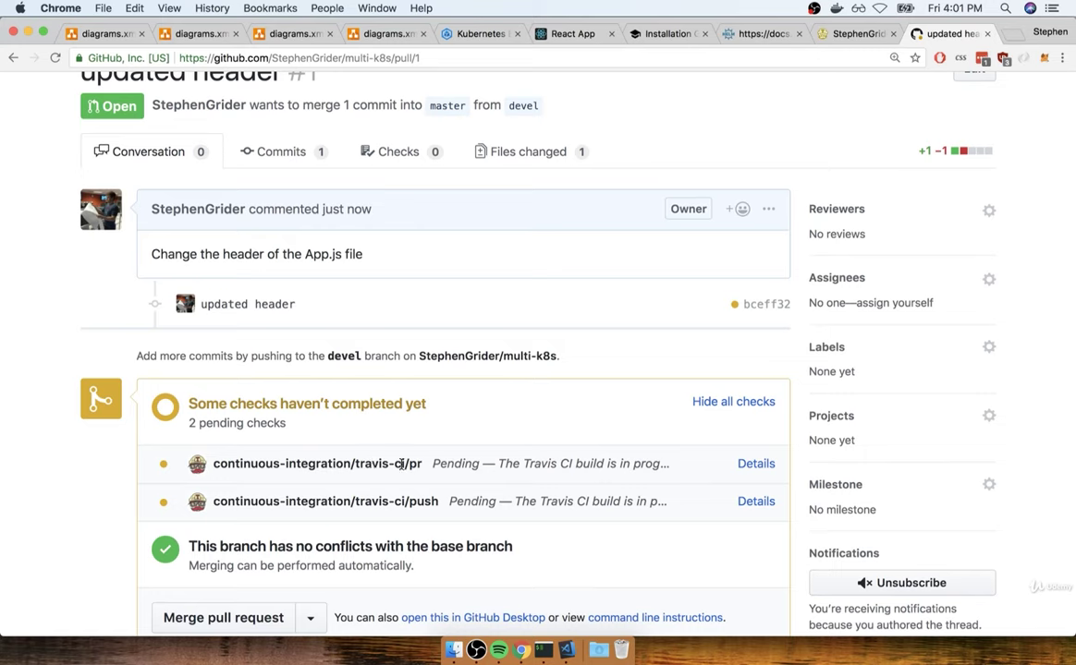
pyautogui.moveTo(442, 501); pyautogui.dragTo(385, 501)
pyautogui.moveTo(423, 463); pyautogui.dragTo(352, 463)
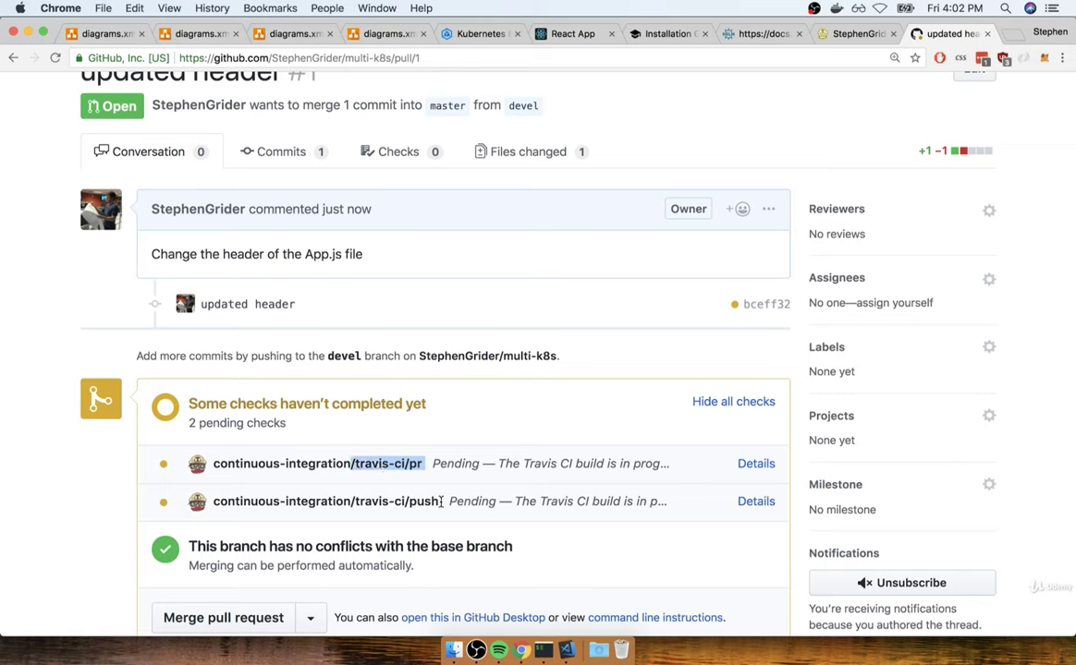
pyautogui.moveTo(441, 501); pyautogui.dragTo(351, 501)
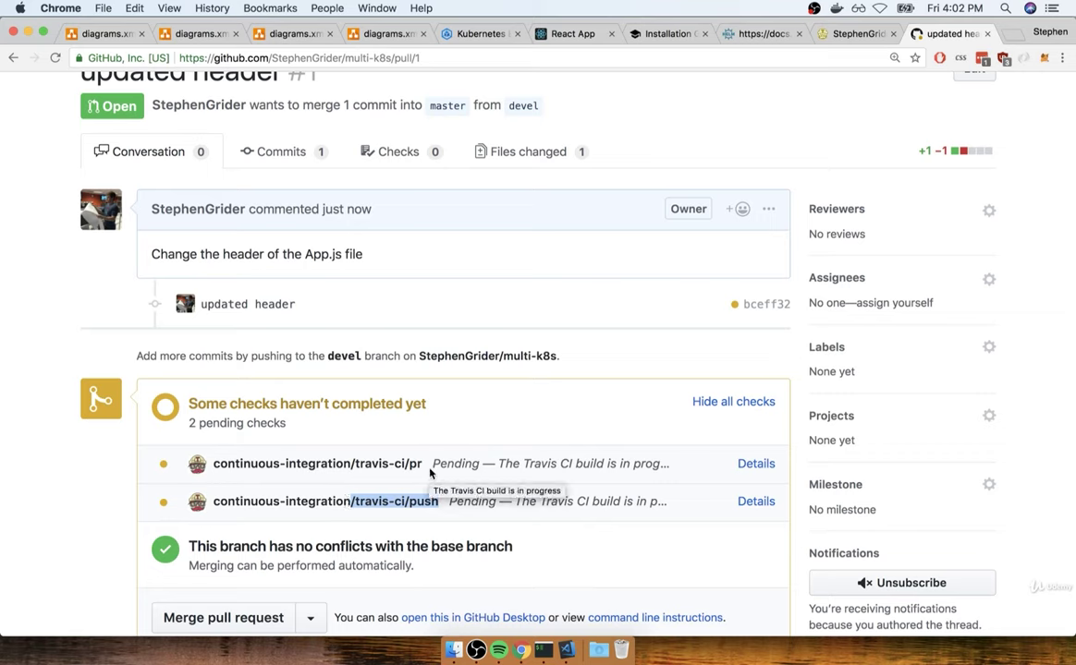
pyautogui.moveTo(423, 463); pyautogui.dragTo(380, 467)
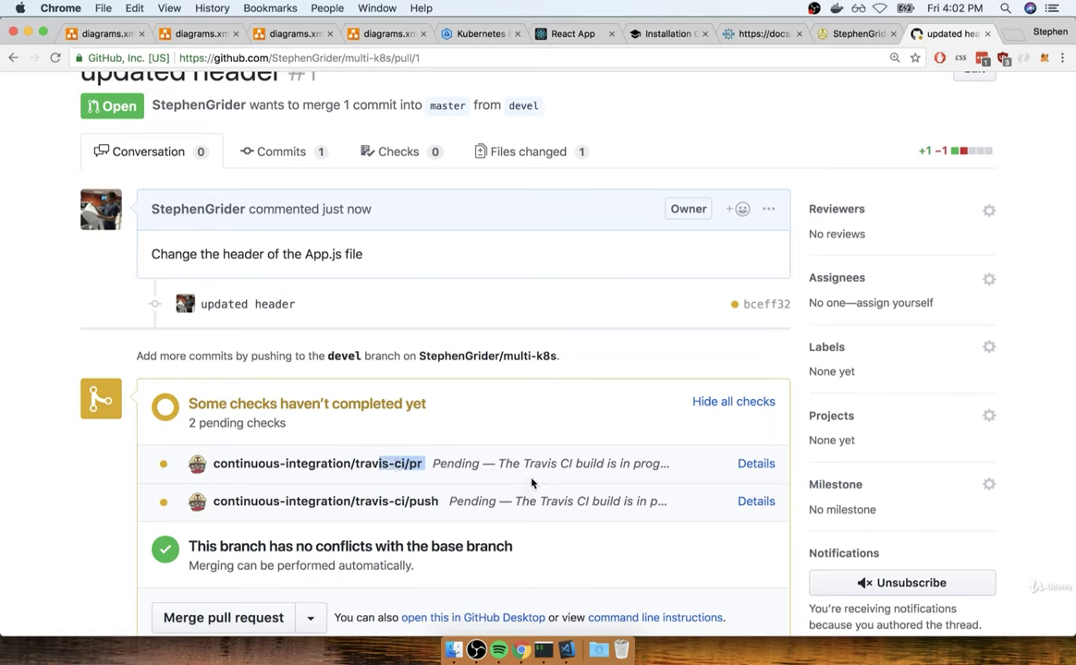
pyautogui.click(632, 492)
pyautogui.scroll(-2, 632, 491)
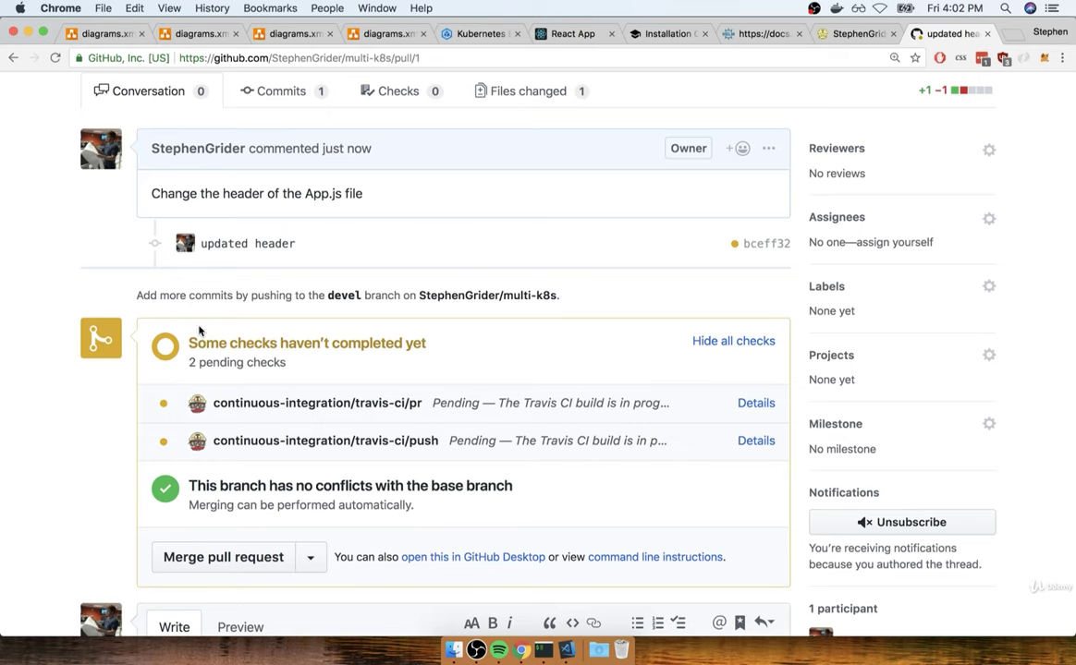
pyautogui.scroll(1, 464, 518)
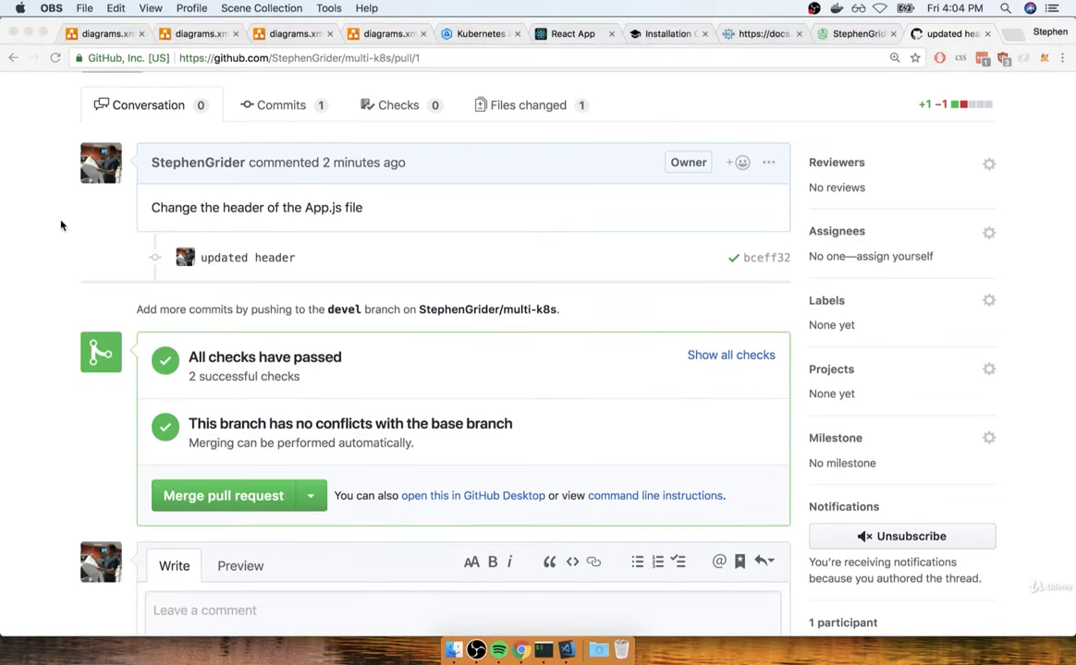
pyautogui.click(57, 205)
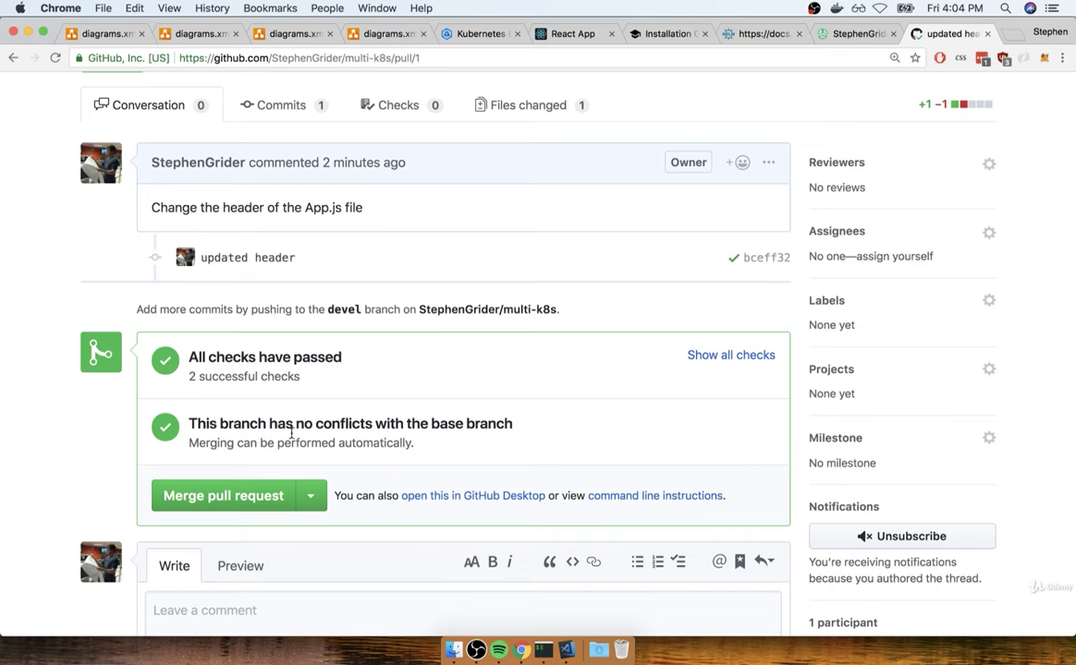
pyautogui.click(390, 34)
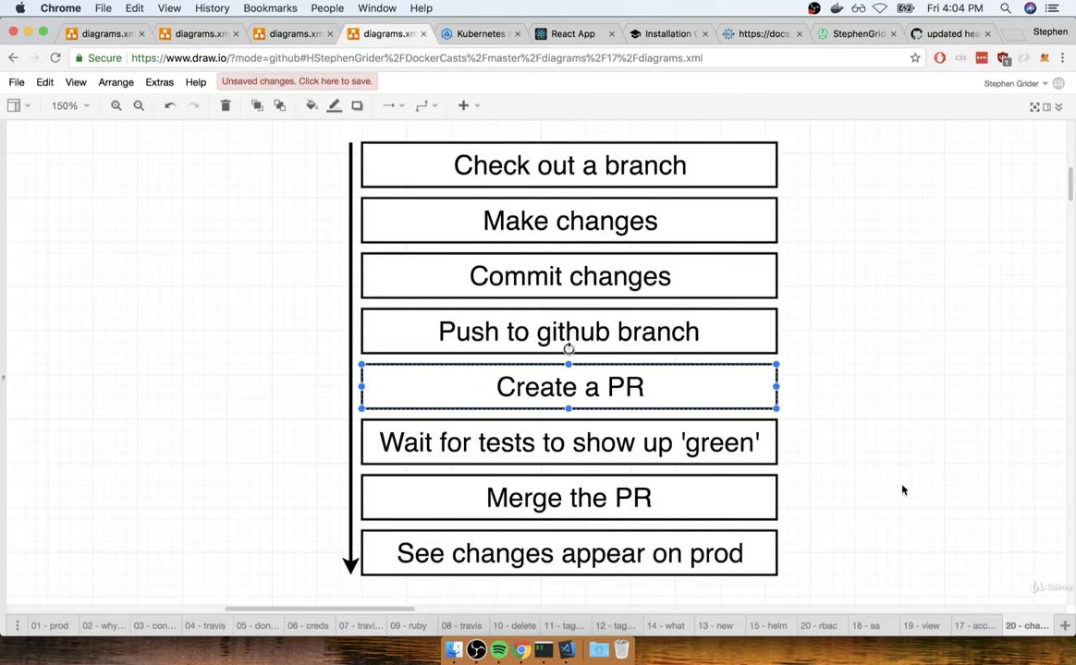
# - Walk through the Merge the PR and See changes appear on prod steps, then return to PR #1
pyautogui.click(688, 502)
pyautogui.click(745, 548)
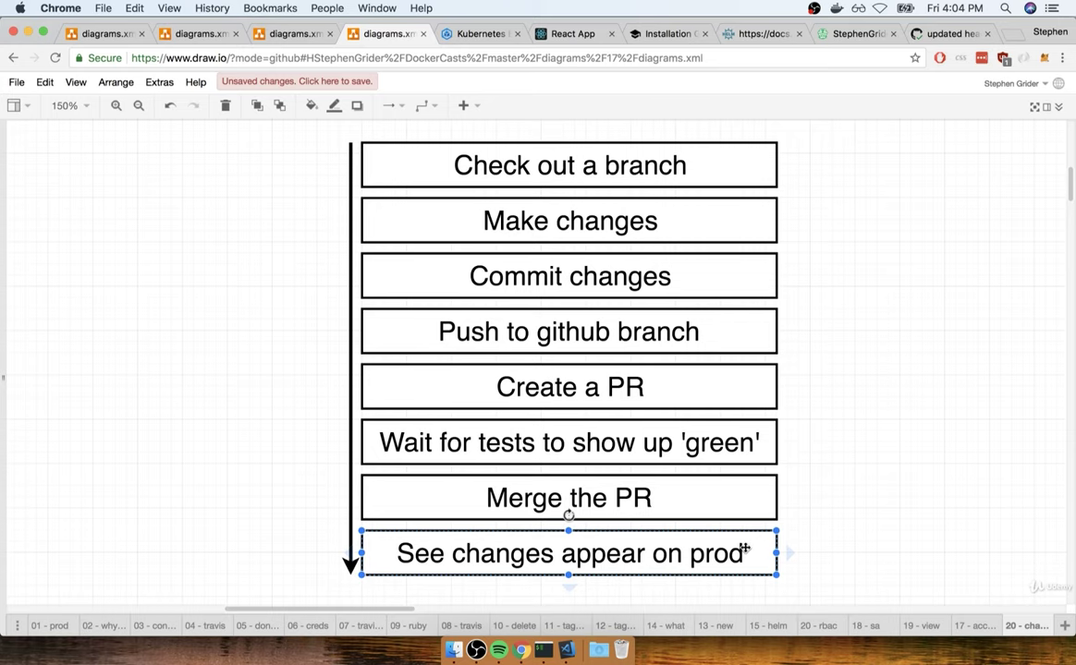
pyautogui.click(843, 34)
pyautogui.click(947, 33)
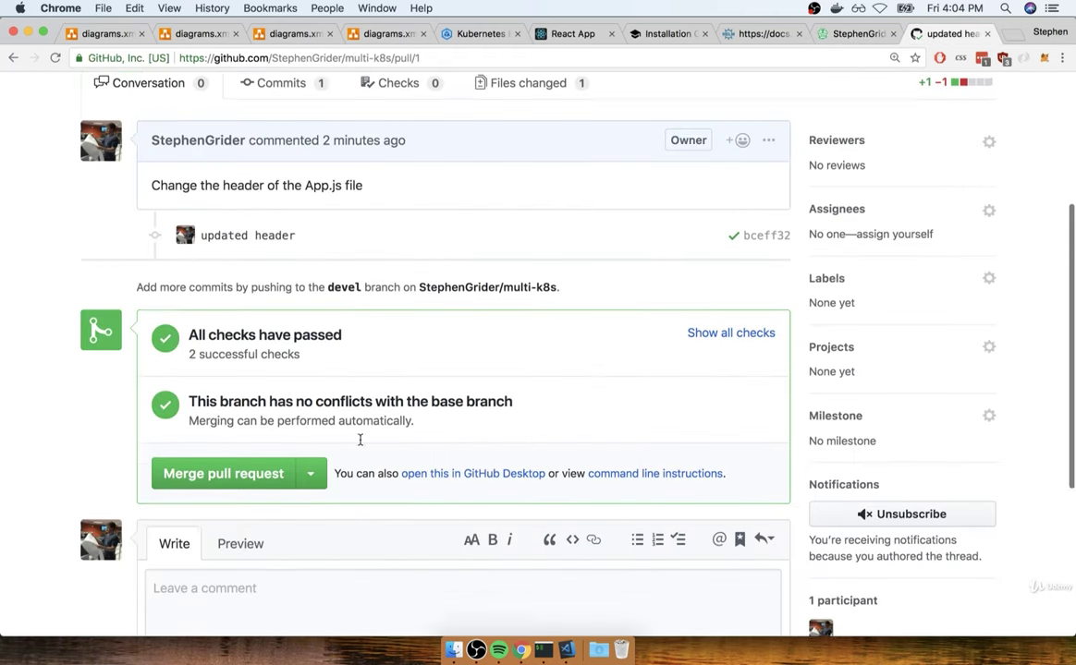
# - Merge and confirm pull request #1 into master, then check the Travis CI multi-k8s builds
pyautogui.click(224, 414)
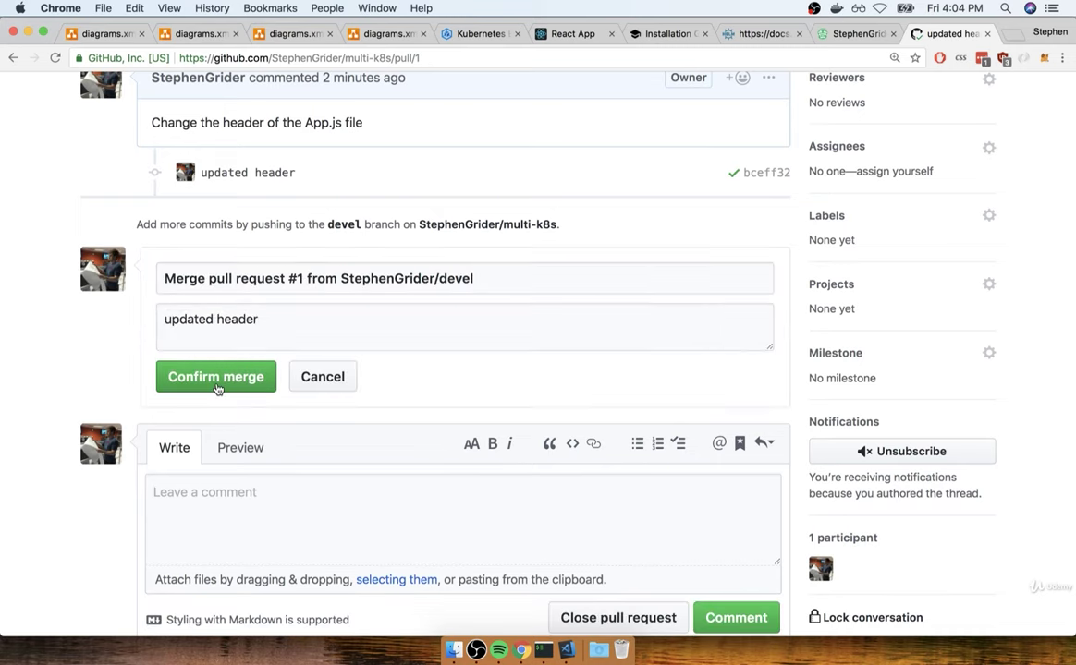
pyautogui.click(218, 392)
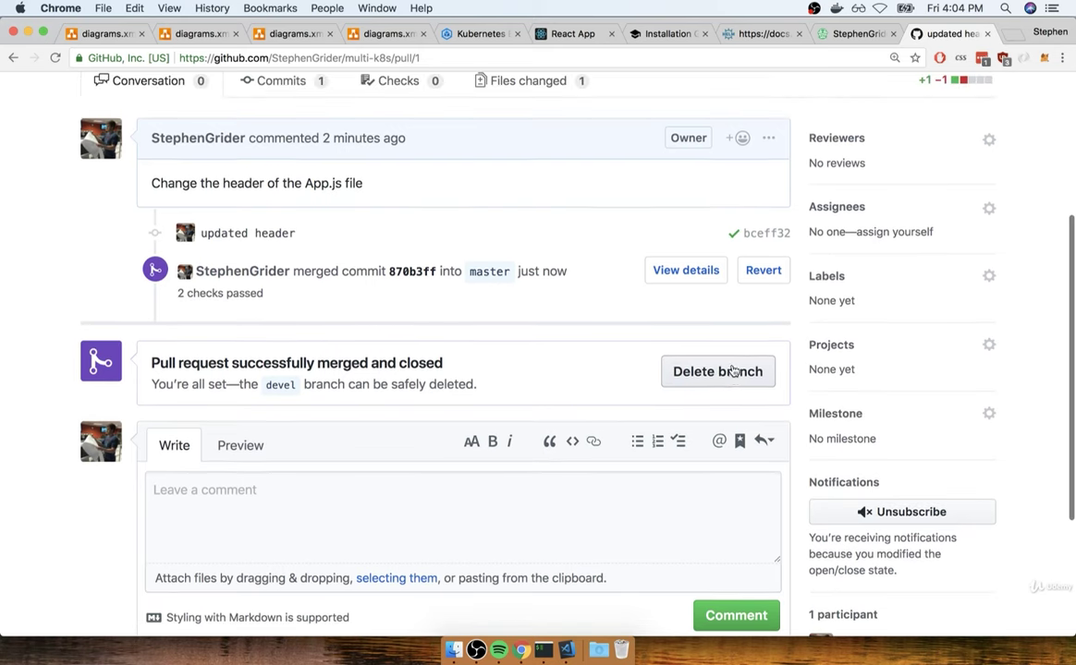
pyautogui.click(846, 34)
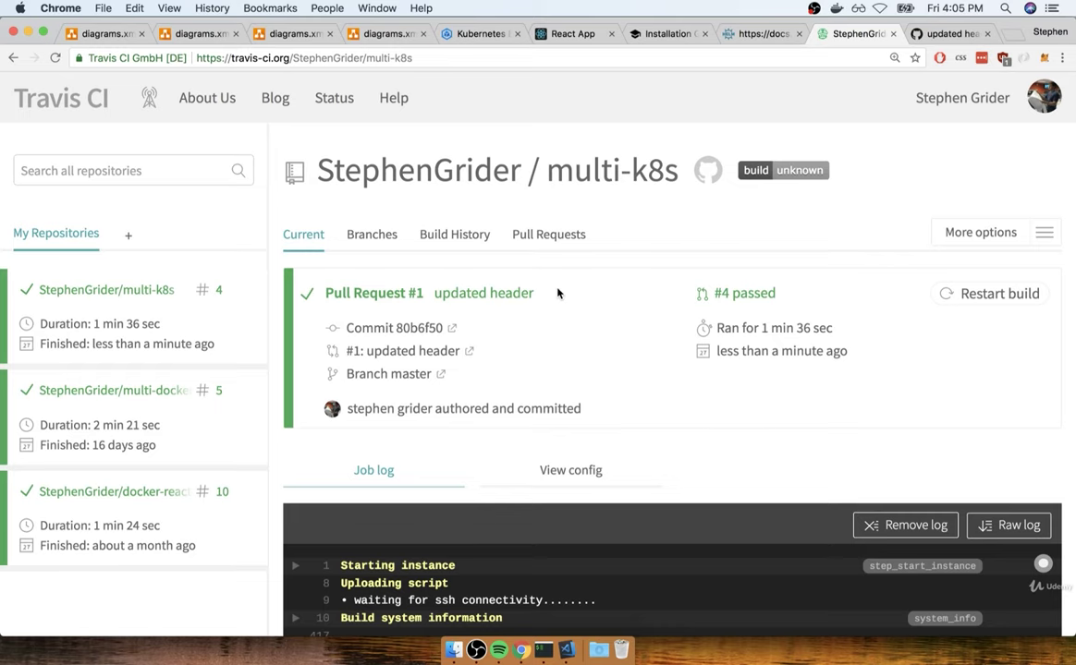
# - Check the live app heading, then confirm Travis CI master build #5 for the merged PR passed
pyautogui.click(545, 34)
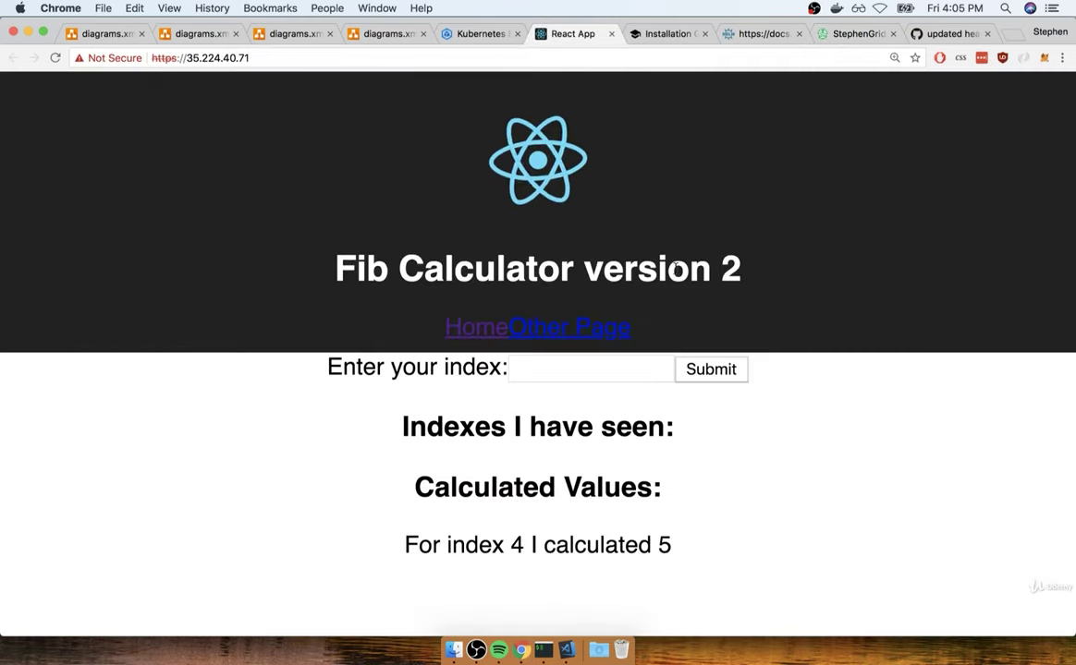
pyautogui.moveTo(584, 268); pyautogui.dragTo(771, 274)
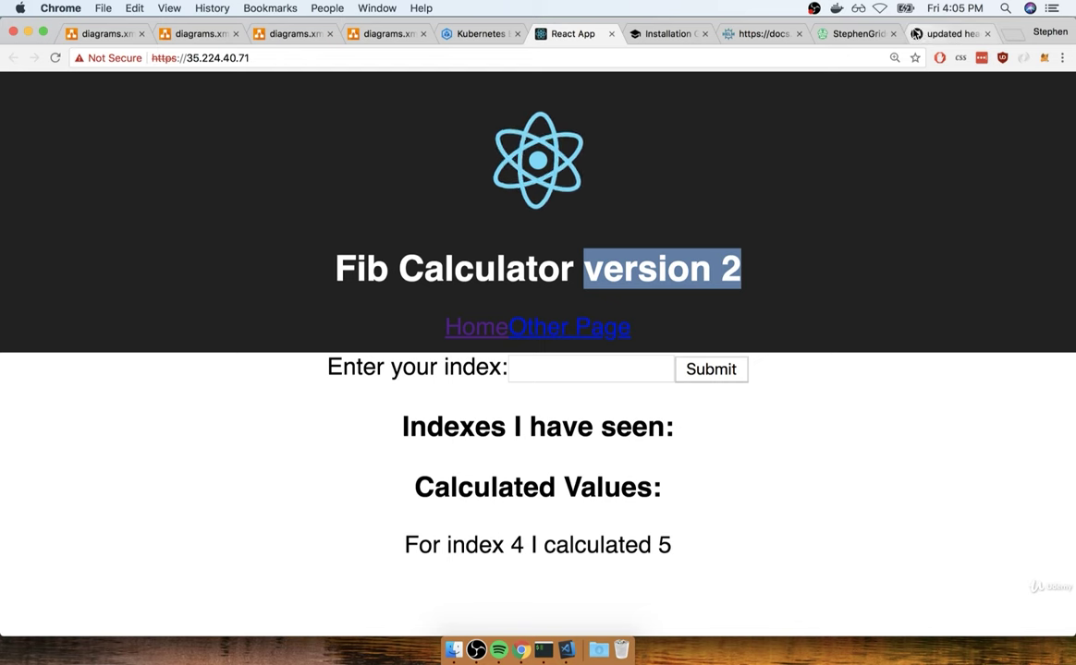
pyautogui.click(855, 33)
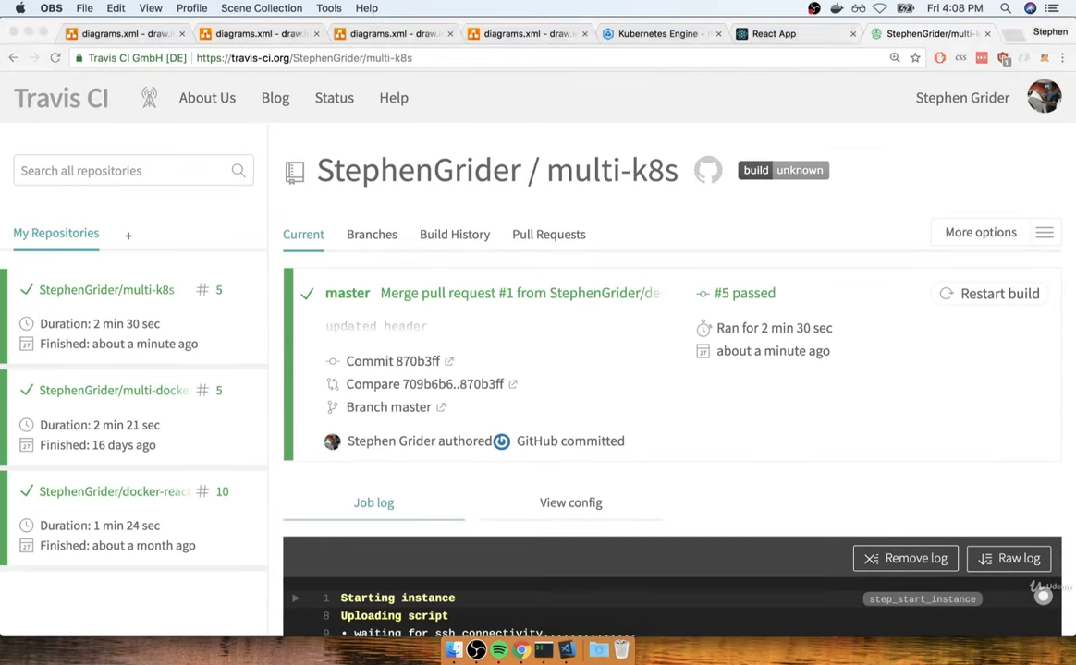
pyautogui.click(814, 473)
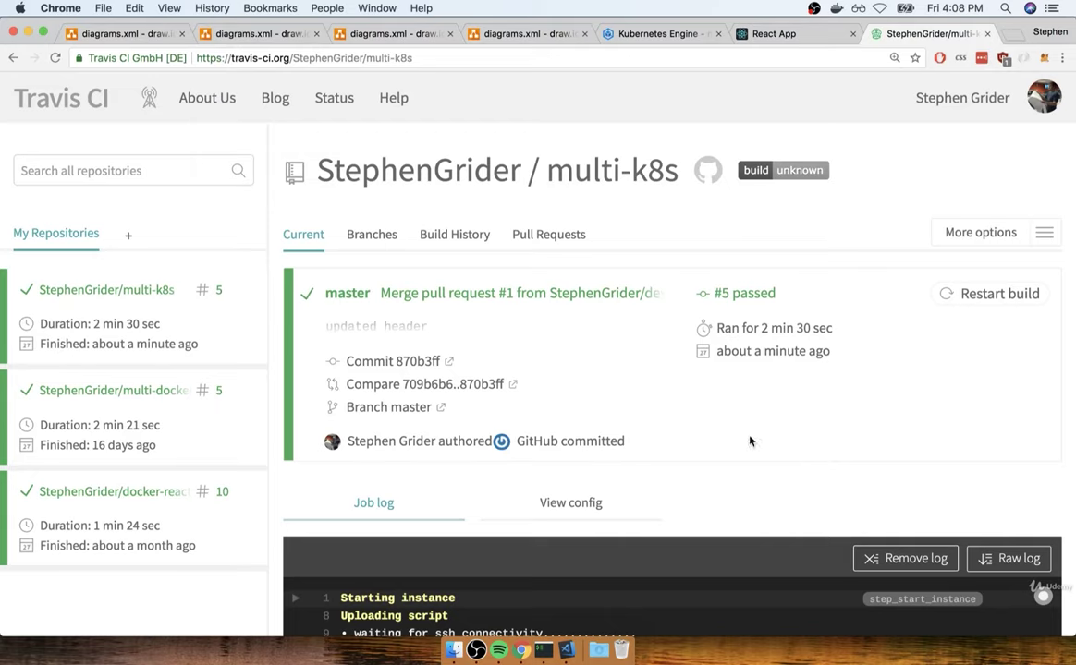
pyautogui.doubleClick(347, 293)
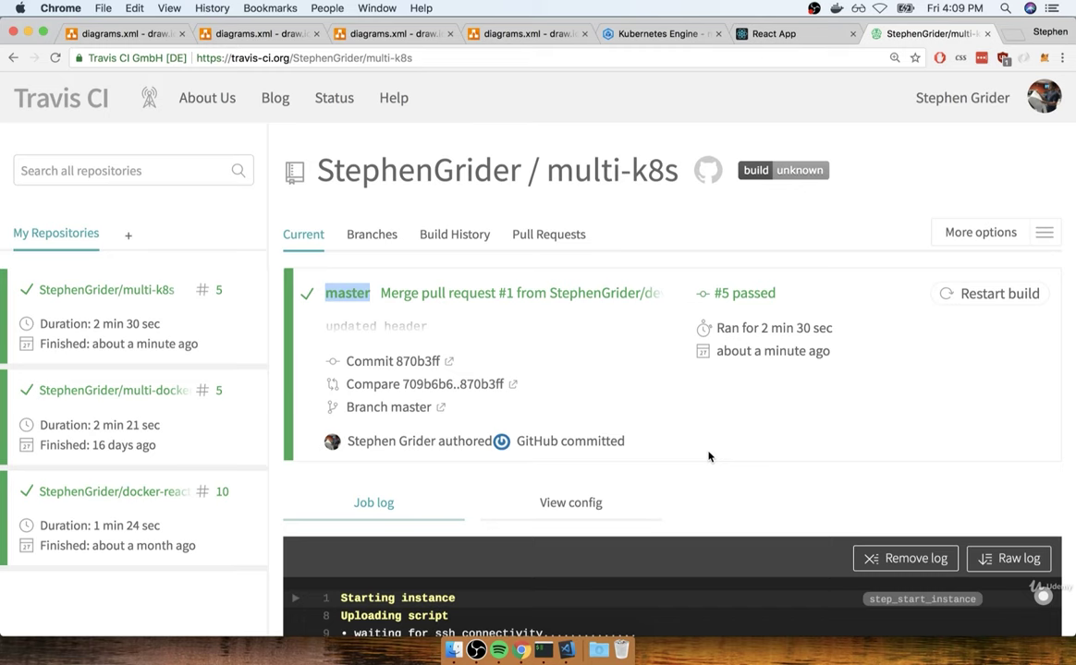
pyautogui.click(772, 33)
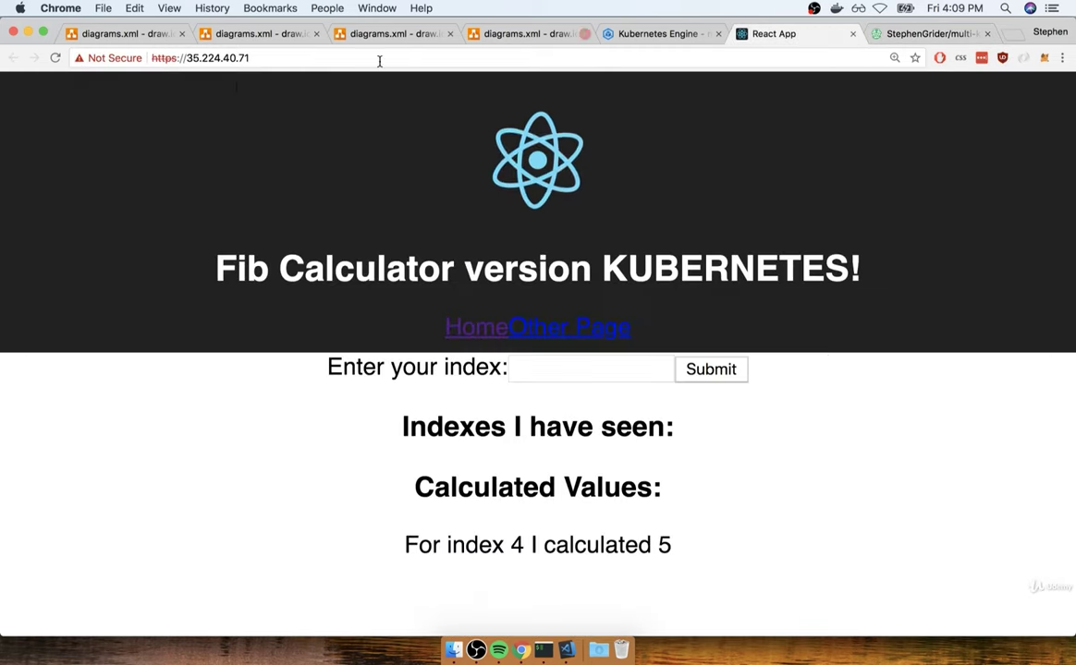
pyautogui.click(646, 33)
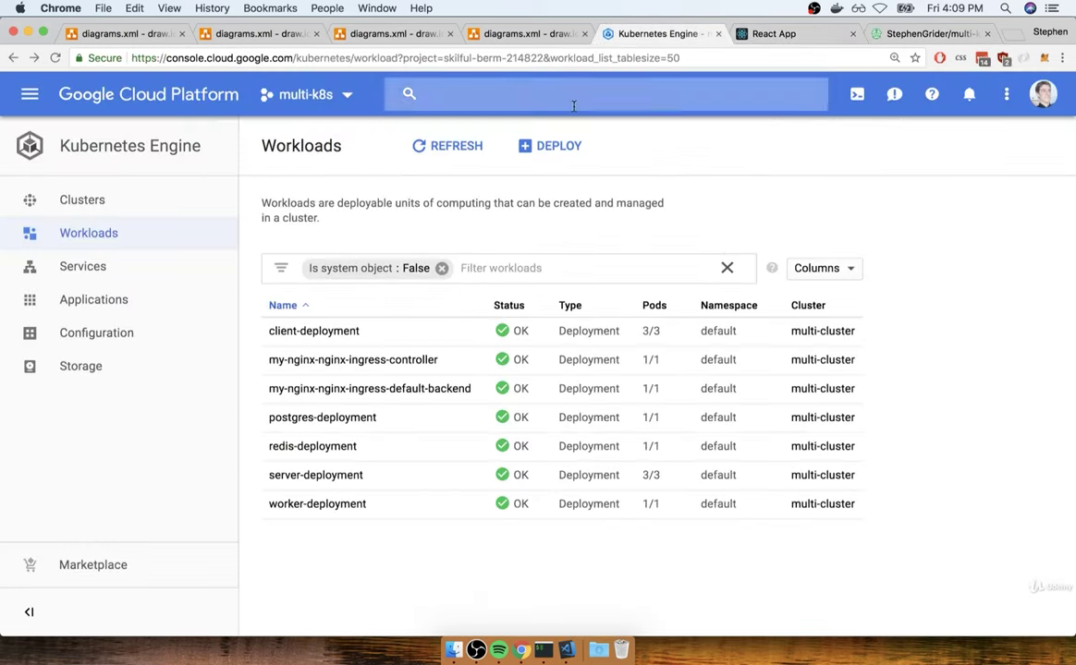
pyautogui.click(139, 267)
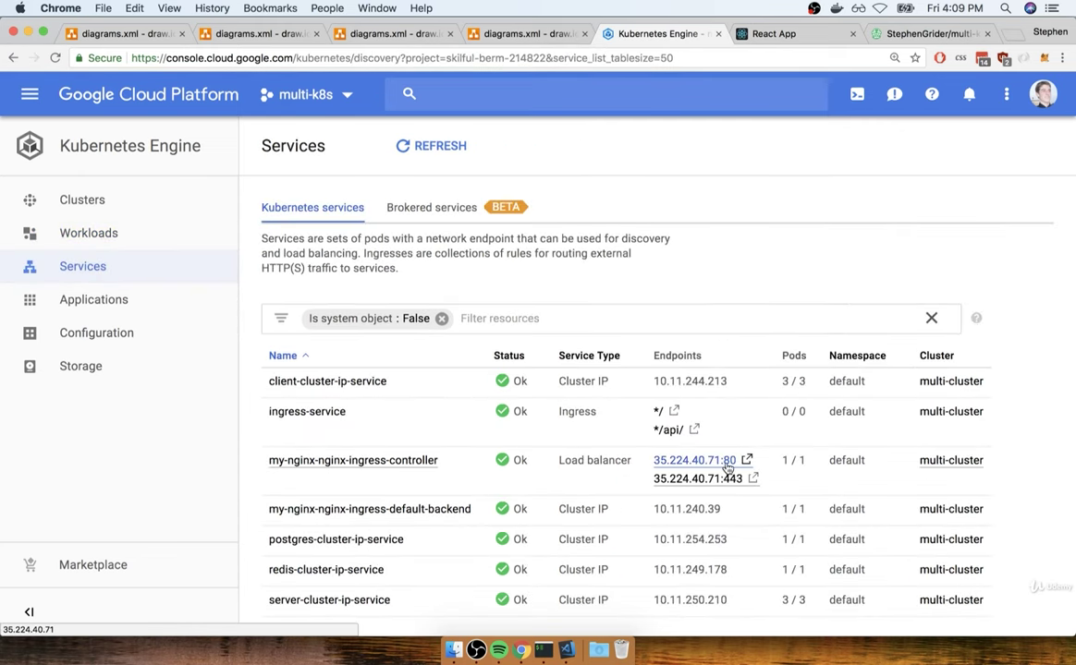
pyautogui.click(773, 35)
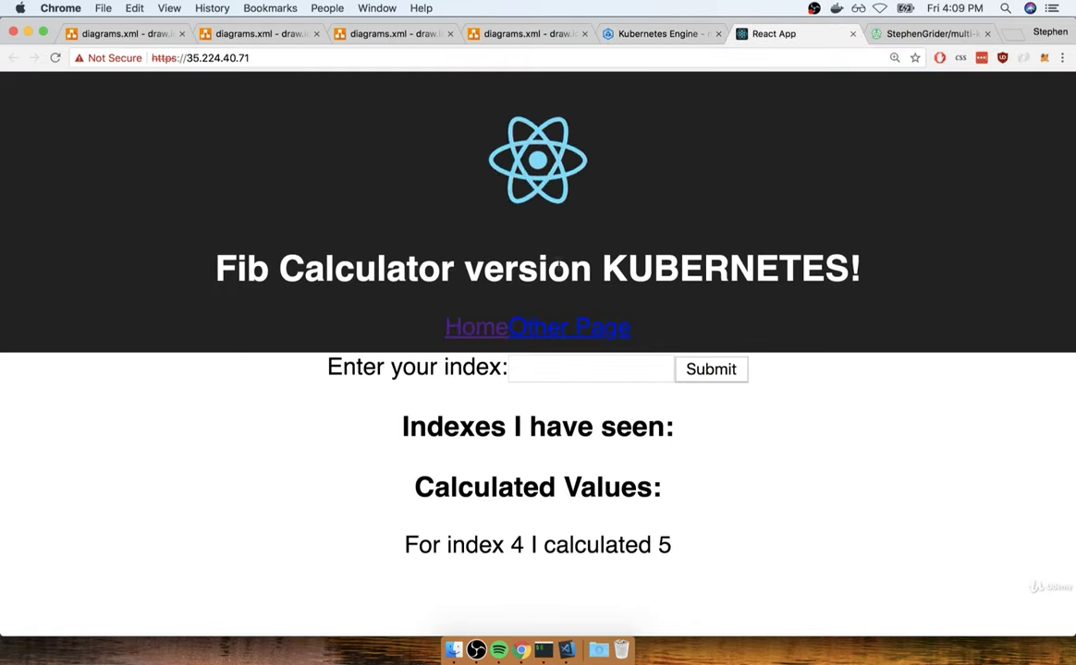
pyautogui.moveTo(471, 275); pyautogui.dragTo(885, 280)
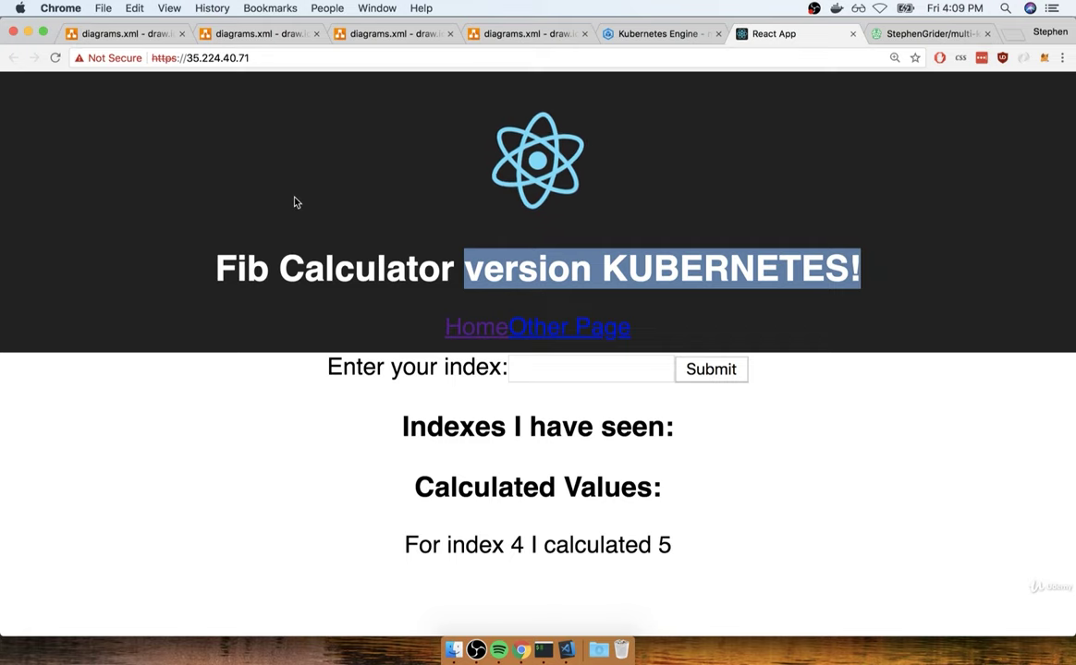
pyautogui.click(267, 179)
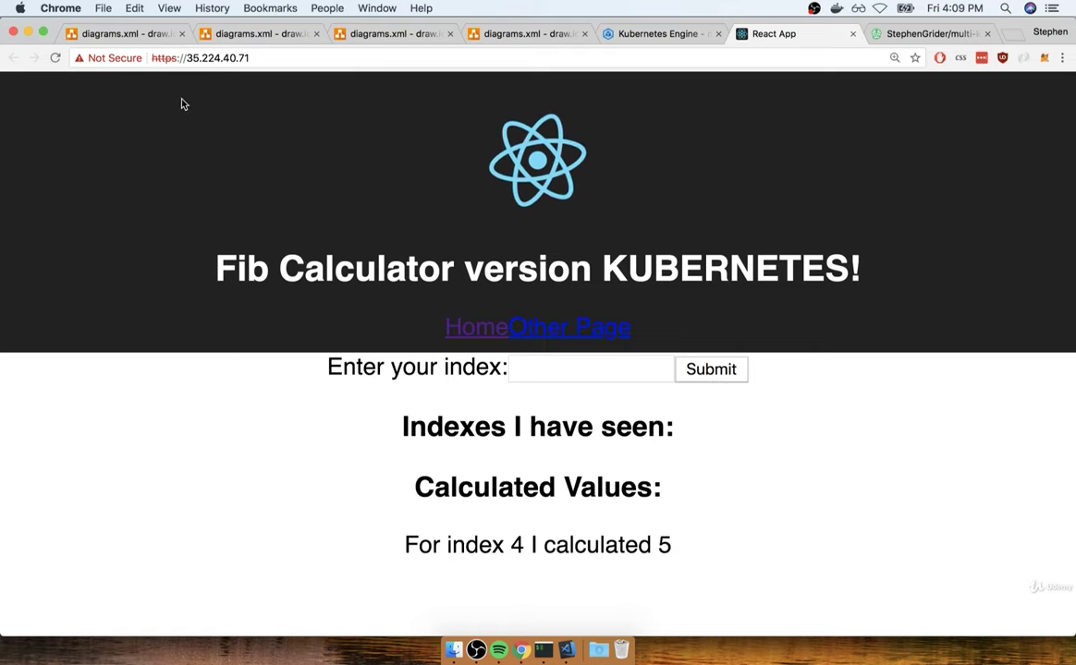
pyautogui.doubleClick(156, 58)
pyautogui.click(158, 275)
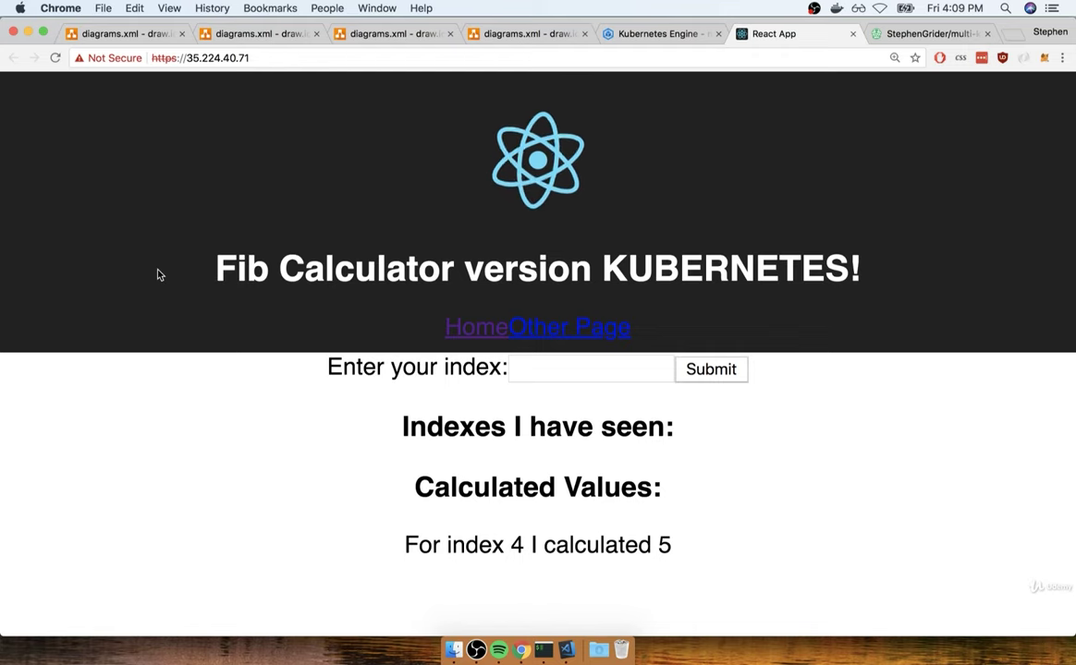
pyautogui.click(155, 57)
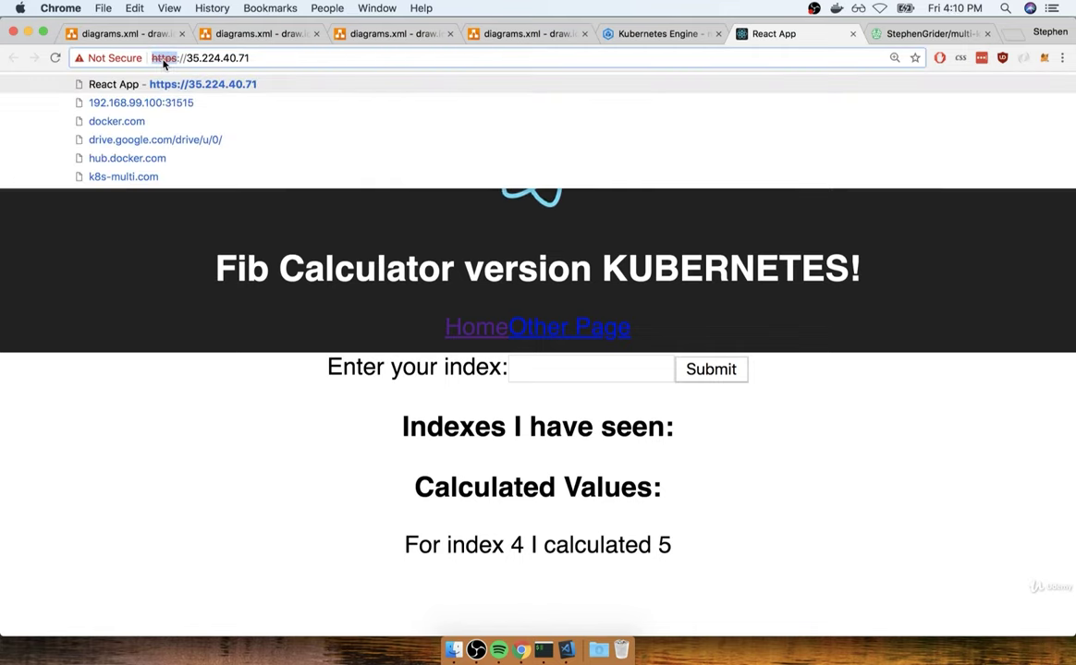
pyautogui.click(181, 241)
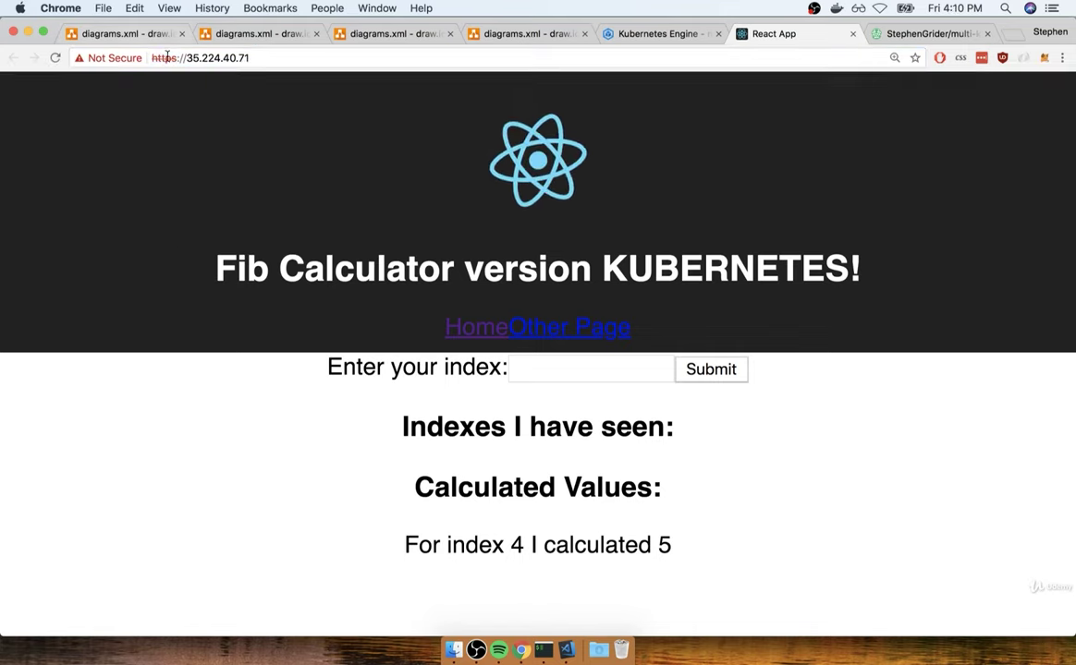